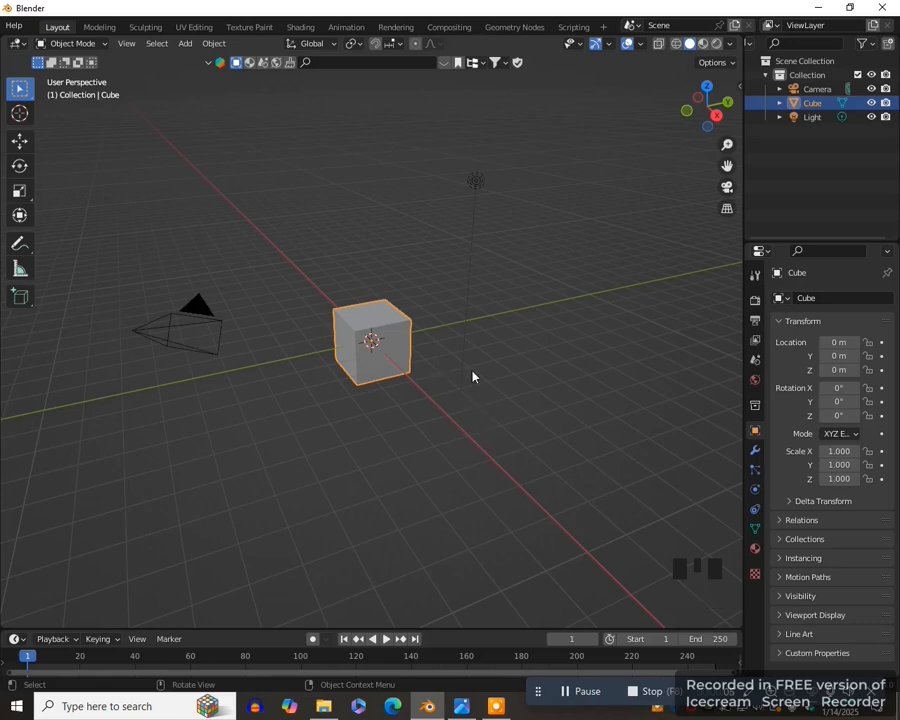
- Frame the default cube in front view and switch it to Edit Mode
key("KP_1")
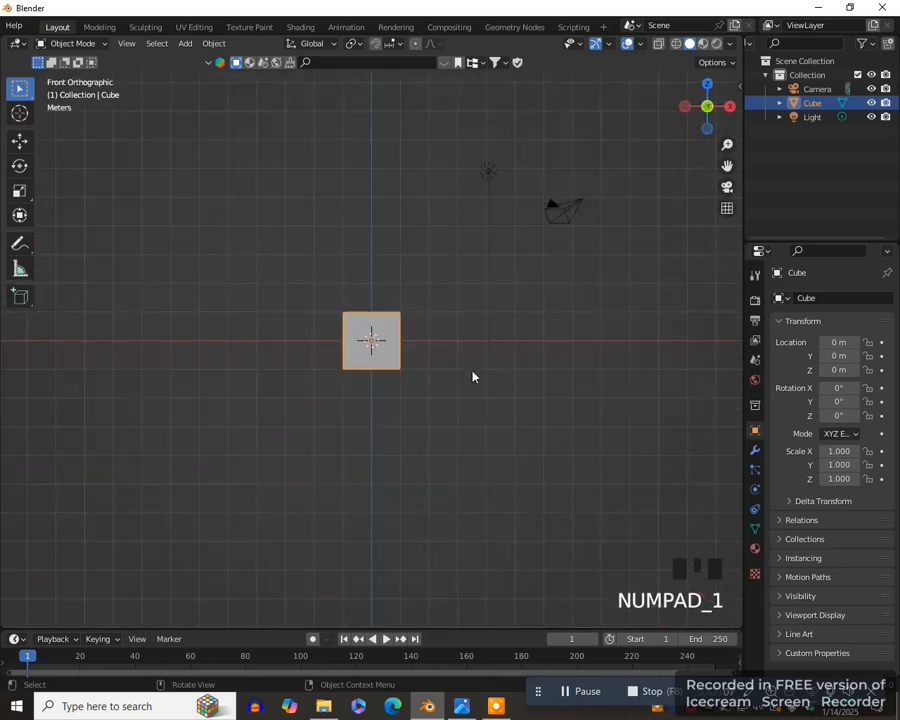
key("KP_Decimal")
key("Tab")
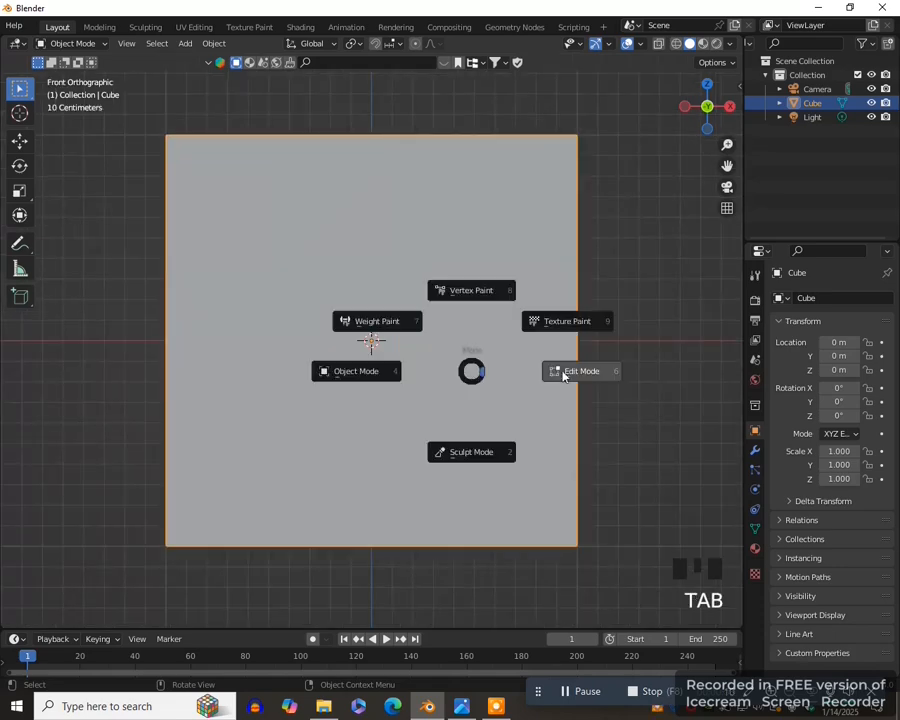
left_click(560, 370)
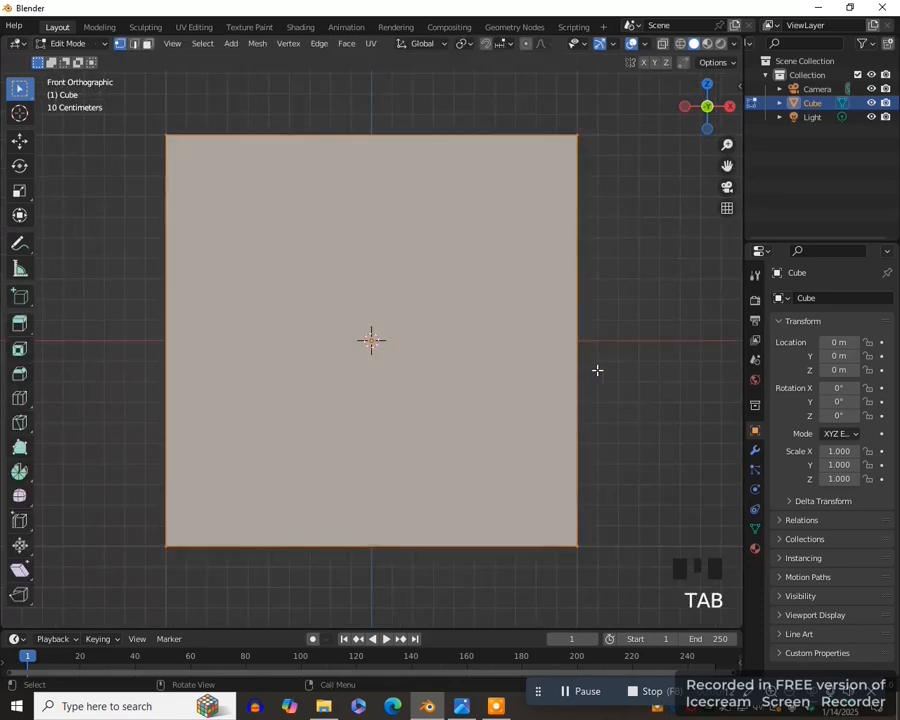
- In top view, add a single centred loop cut along the X axis that divides the cube into two halves
key("KP_7")
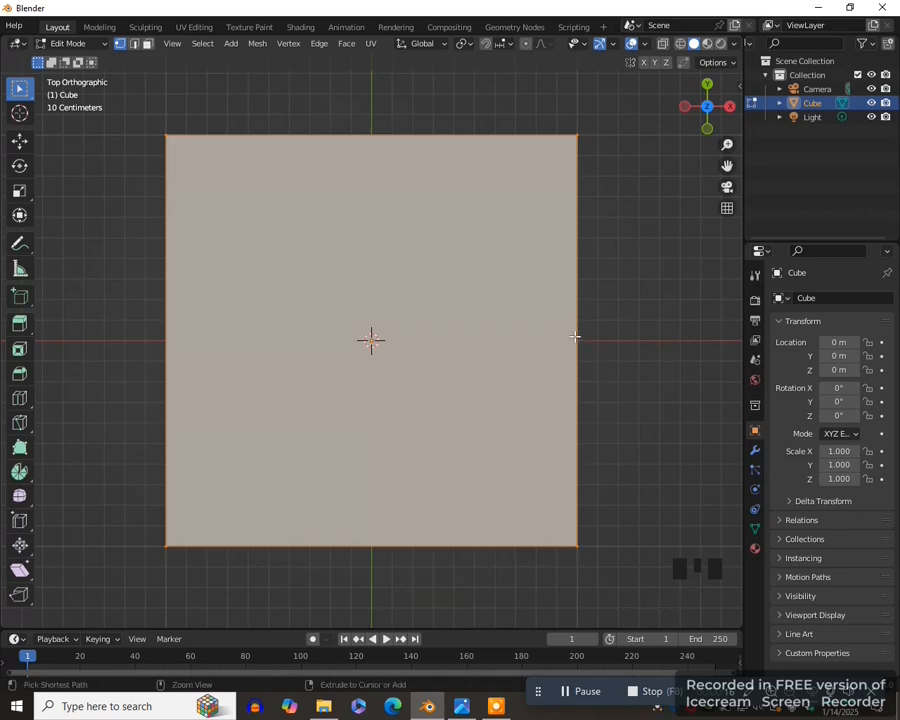
key("ctrl+r")
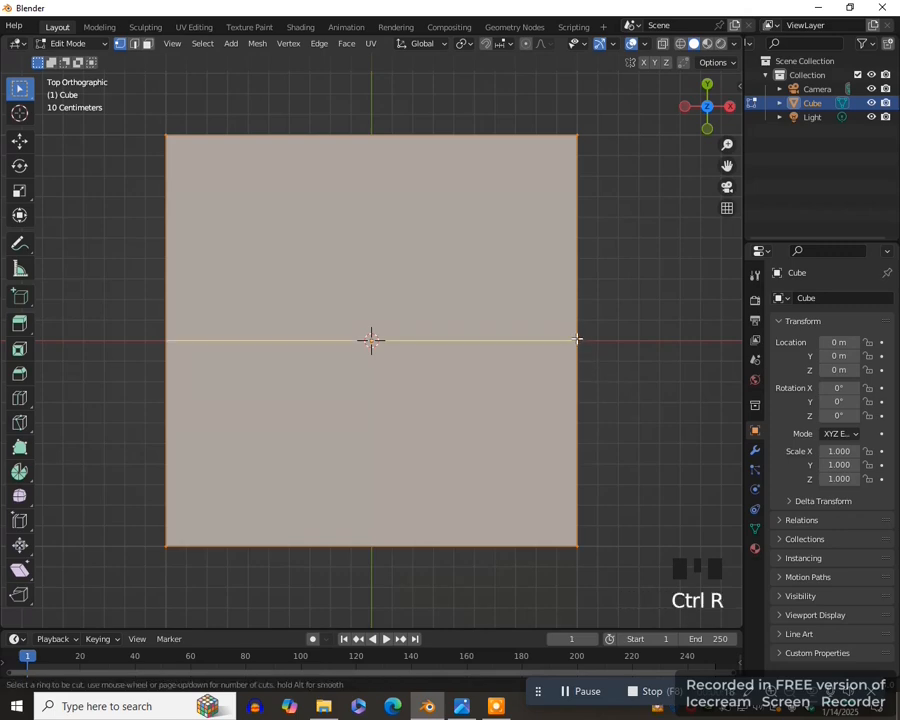
left_click(576, 338)
- In wireframe shading, select the faces of the cube's +Y half and delete them
key("z")
key("KP_4")
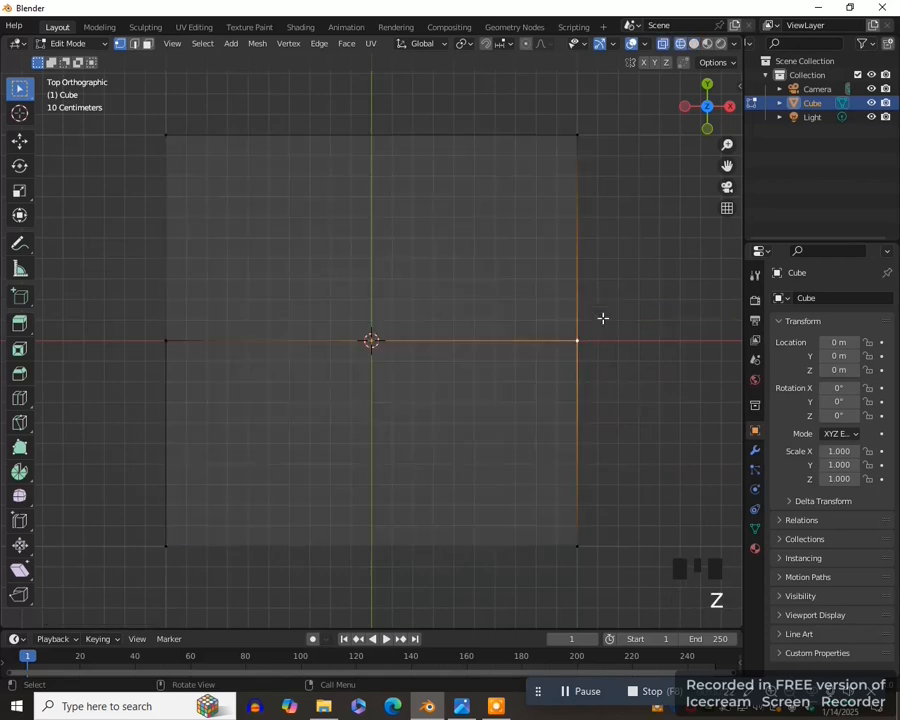
key("3")
left_click_drag(151, 112, 632, 305)
scroll(617, 326, "down", 2)
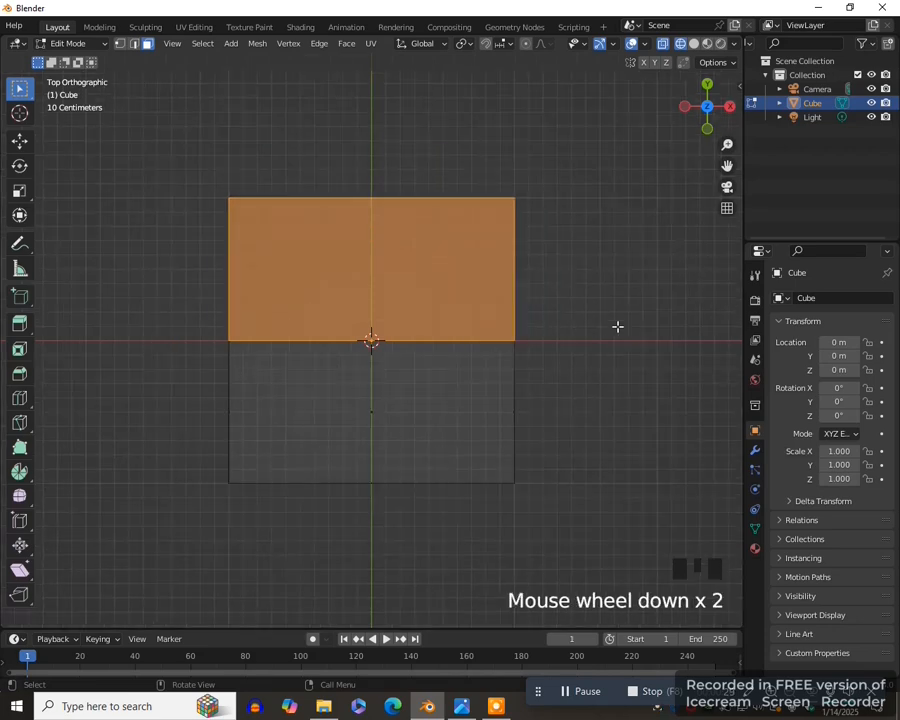
key("Delete")
left_click(617, 326)
- Add a Mirror modifier to the half cube with only the Y axis active and Clipping enabled
left_click_drag(744, 321, 655, 321)
left_click(663, 450)
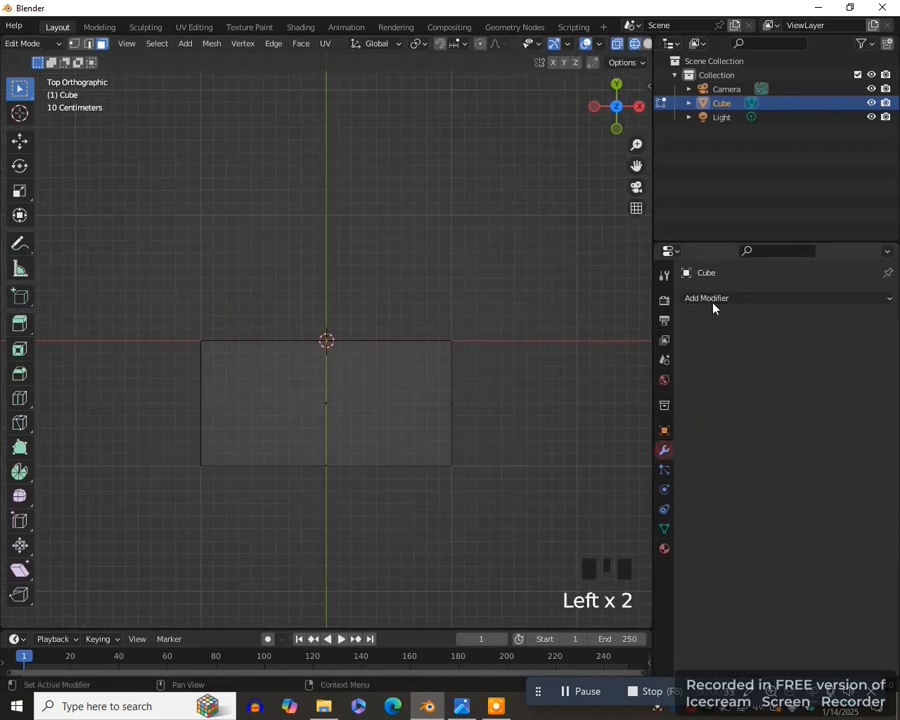
left_click(720, 297)
left_click(608, 461)
left_click(780, 342)
left_click(818, 343)
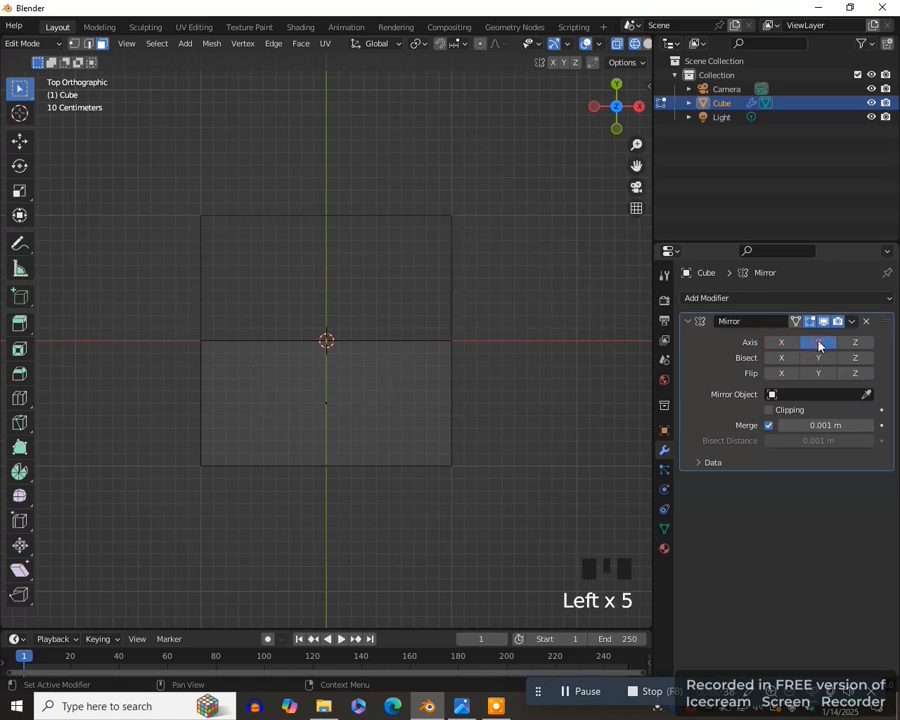
left_click(770, 410)
- Add a Subdivision Surface modifier to the mesh and enable its on-cage display
key("KP_1")
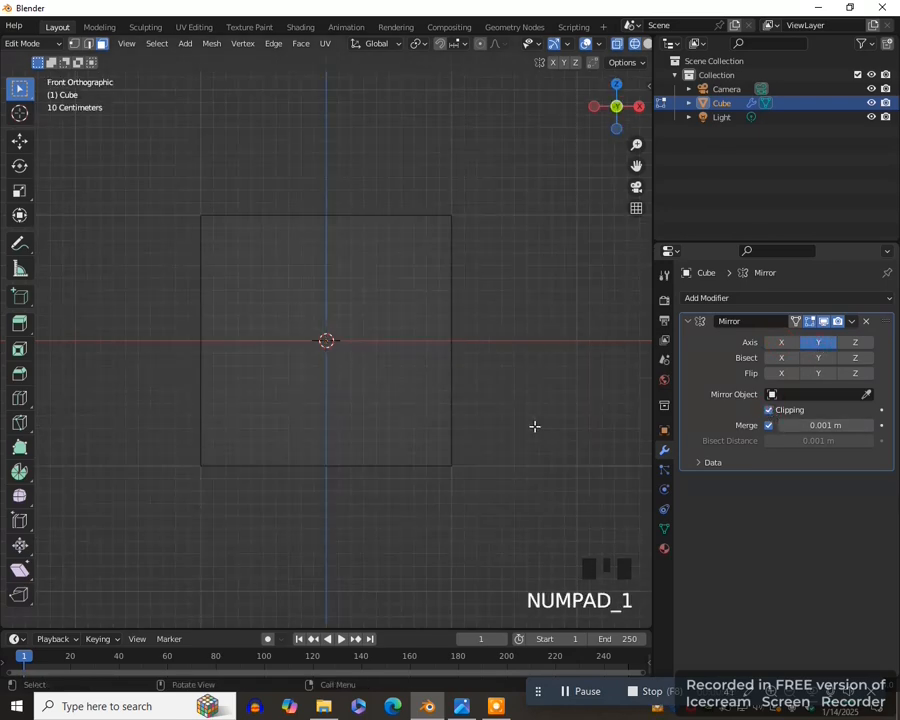
key("a")
left_click(763, 297)
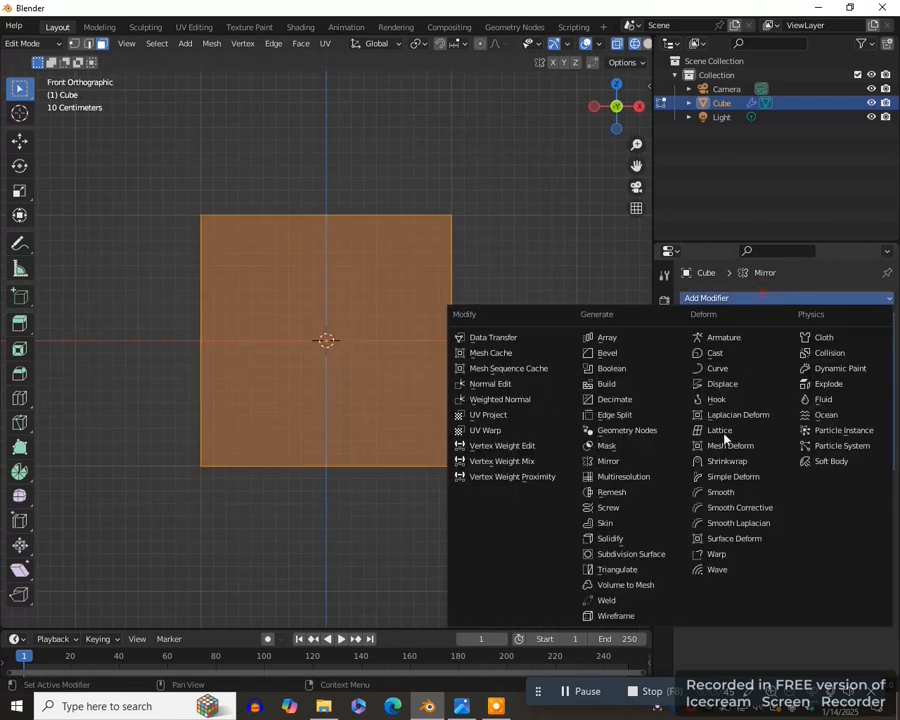
left_click(630, 554)
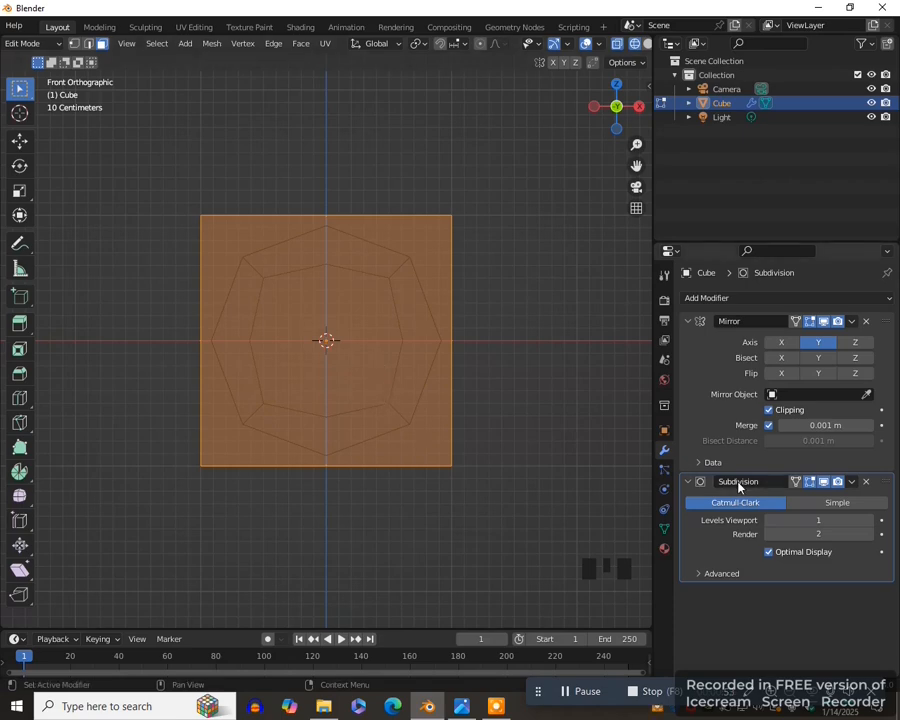
left_click(797, 483)
scroll(386, 372, "down", 5)
scroll(420, 367, "up", 2)
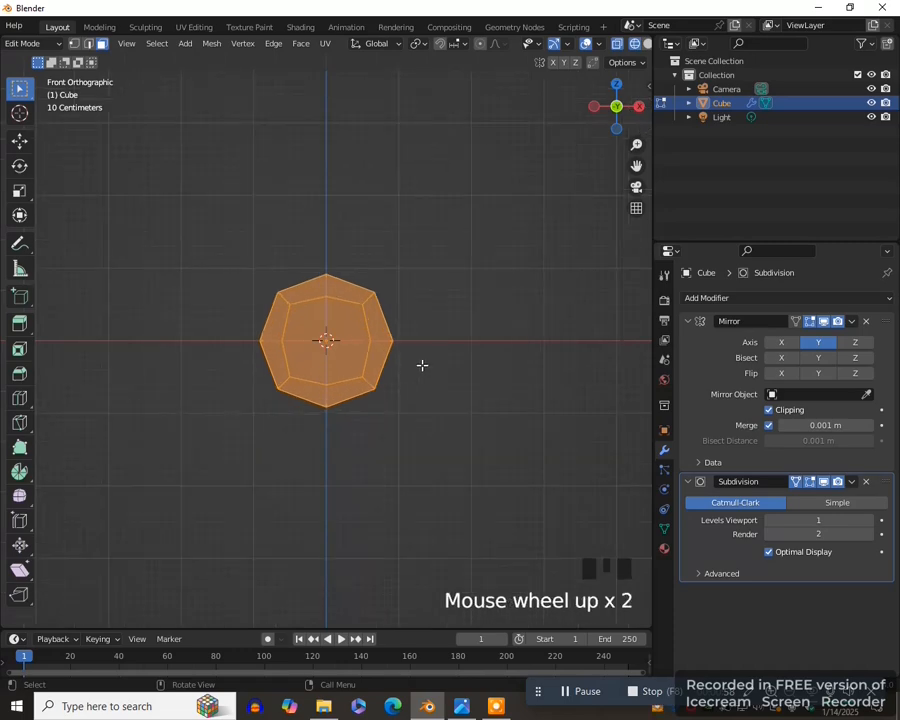
- Stretch the mesh along X into a long body and cut three evenly spaced vertical loops across it
key("s")
key("x")
left_click(600, 350)
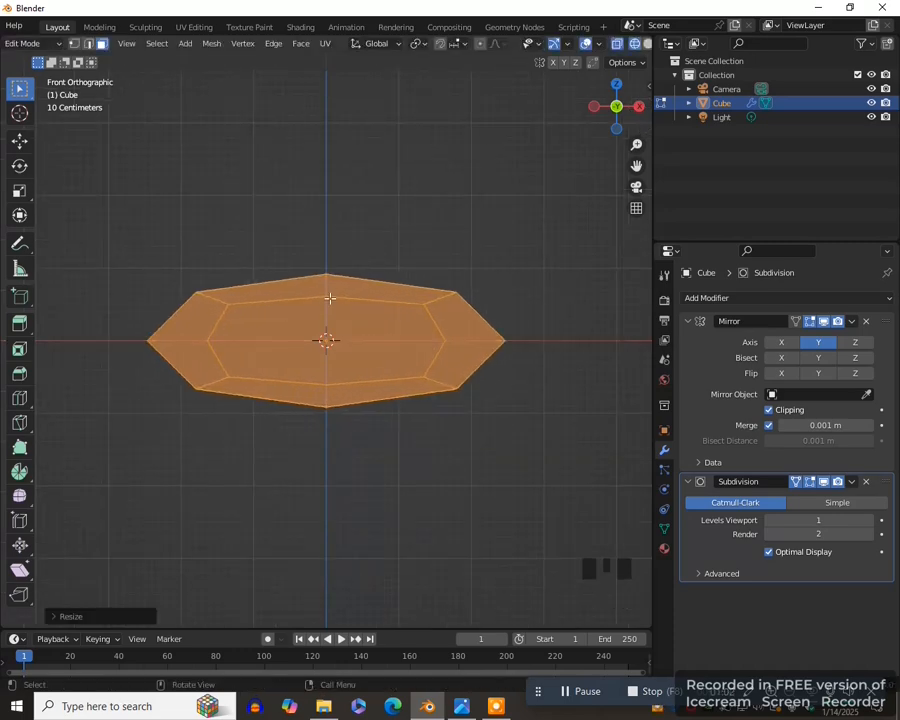
key("ctrl+r")
left_click(425, 326)
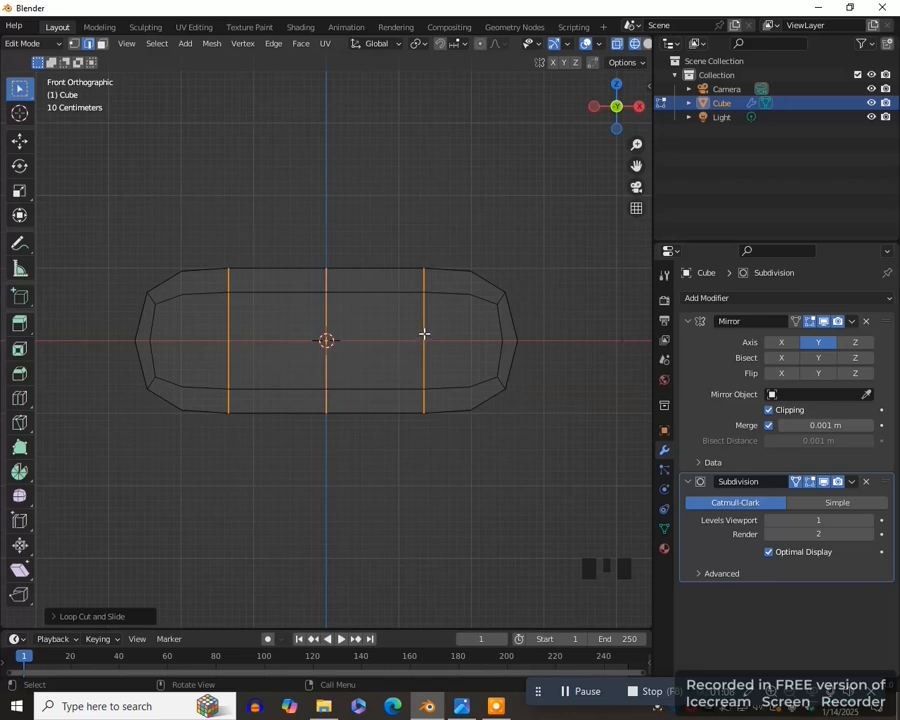
- Select the front vertical edge loop on the +X side and move it inward toward the body's centre
left_click(424, 329, "alt")
key("g")
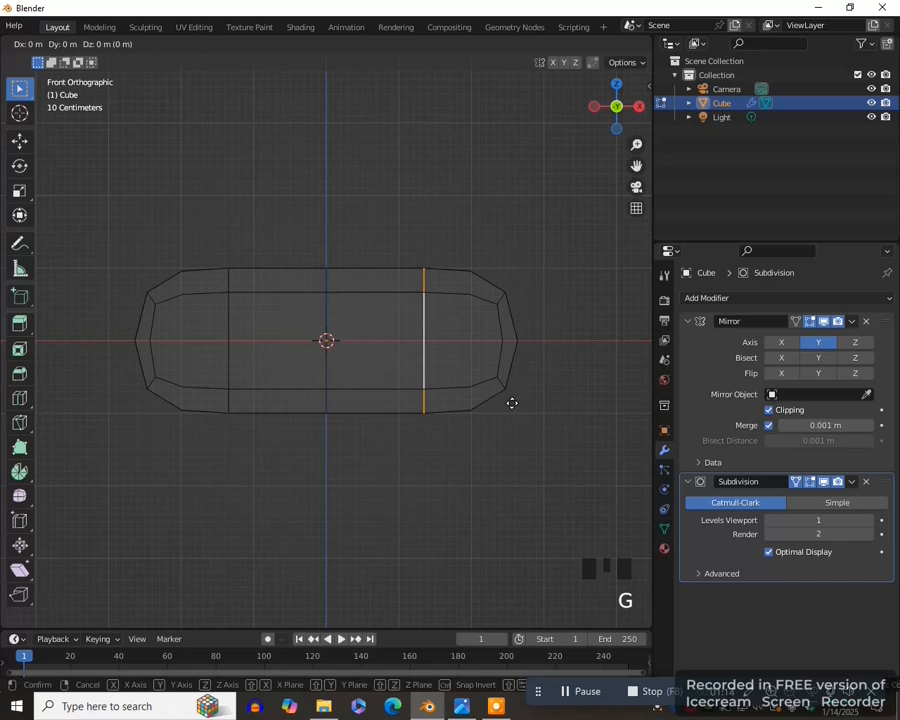
left_click(445, 398)
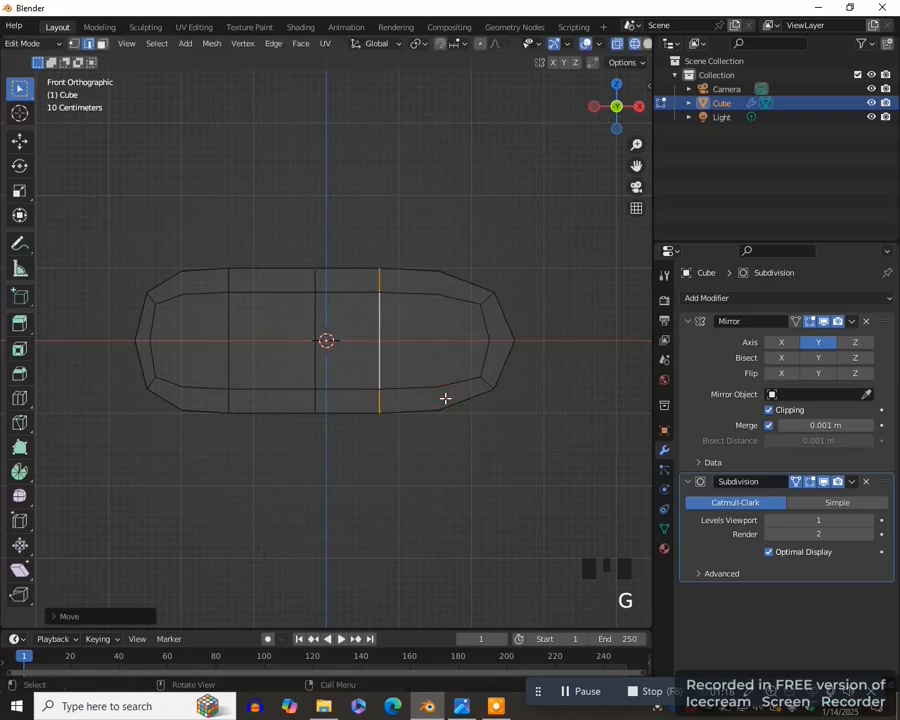
- Select the upper face at the body's +X end and extrude it about 3 m diagonally up and forward as the neck
key("3")
left_click_drag(416, 241, 458, 277)
scroll(442, 319, "down", 4)
scroll(443, 320, "up", 1)
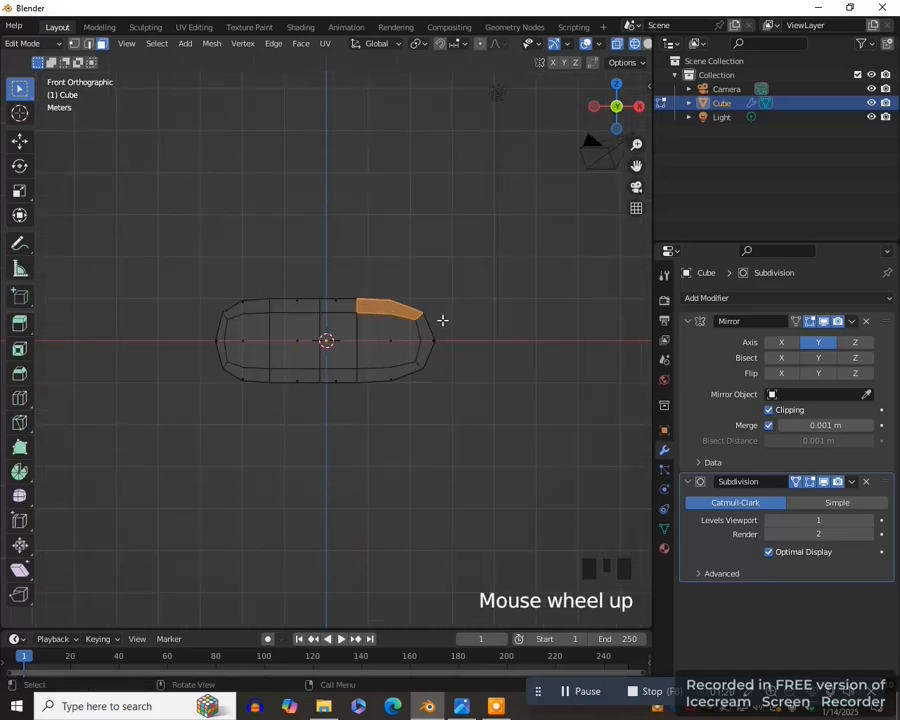
key("e")
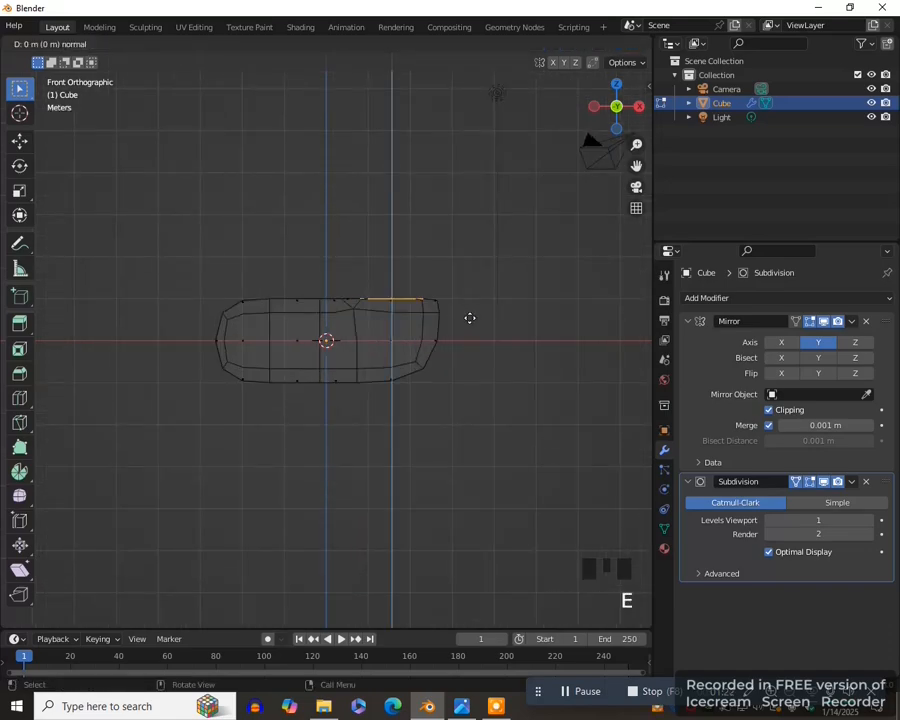
left_click(563, 228)
- Rotate the end of the neck about 130° and extrude it forward and downward to form the head
key("r")
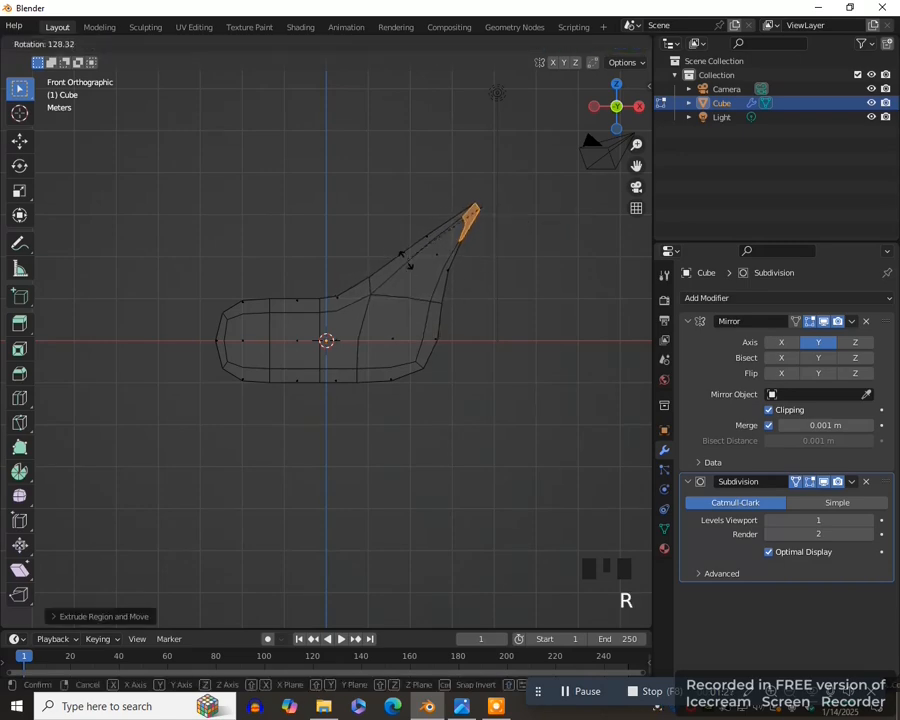
left_click(402, 255)
key("e")
left_click(612, 330)
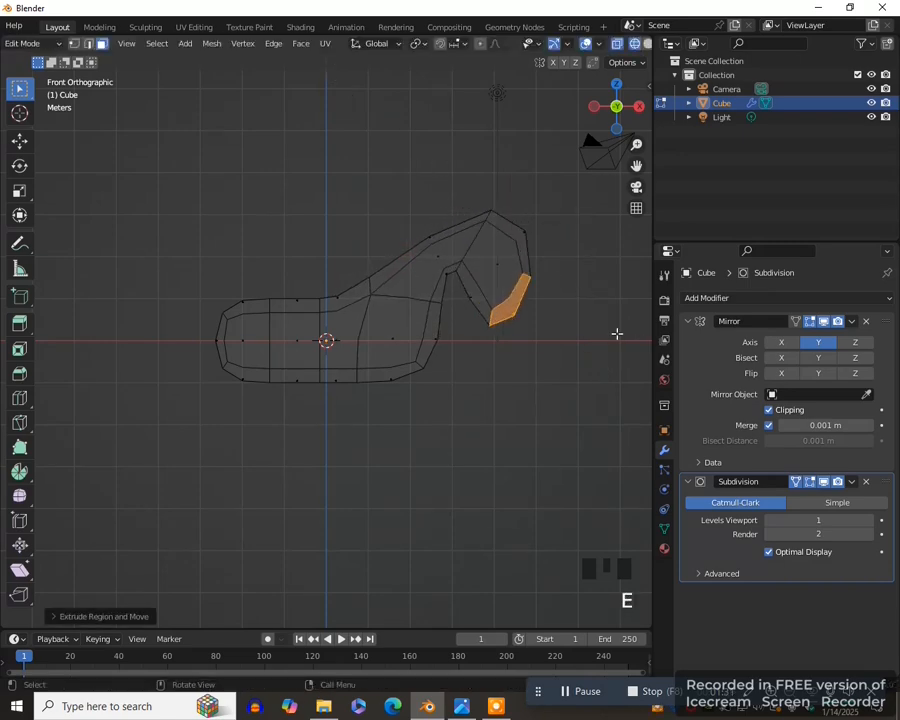
- Rotate the muzzle's end face toward horizontal and narrow it along X
key("r")
left_click(515, 327)
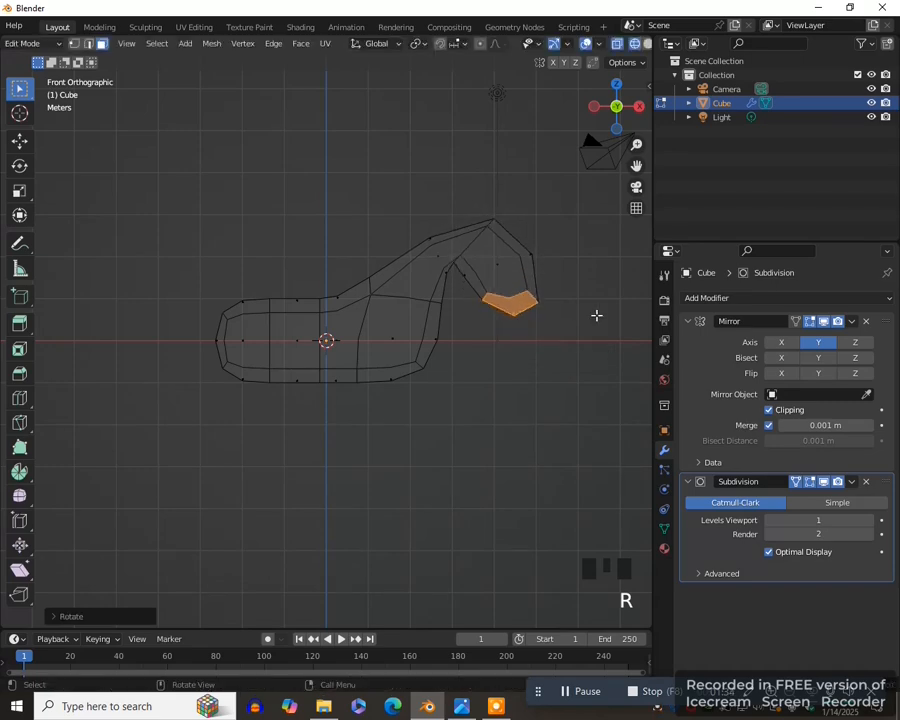
key("s")
key("x")
left_click(560, 304)
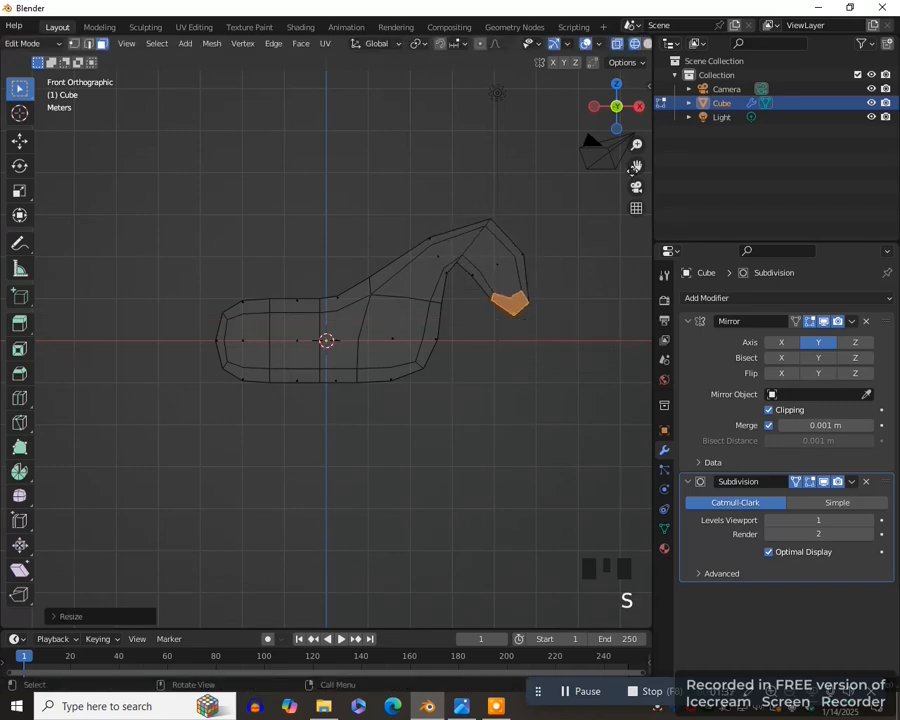
- In solid shading, select the top face of the neck, then rotate and move it in front view to make the neck steeper
middle_click_drag(558, 271, 521, 349, "shift")
key("z")
left_click(590, 384)
middle_click_drag(590, 384, 405, 316)
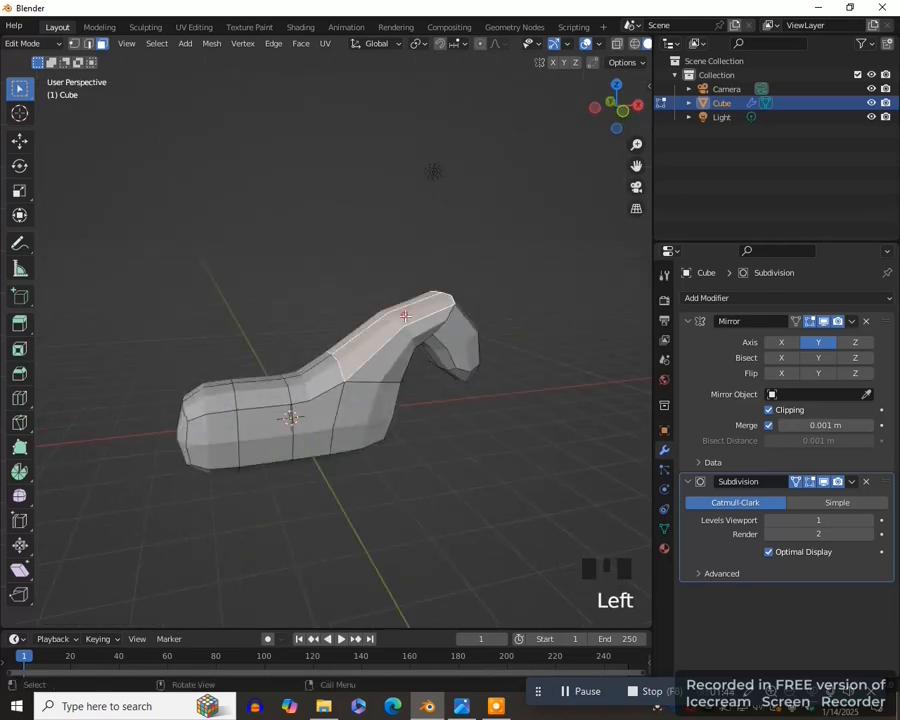
key("KP_1")
key("r")
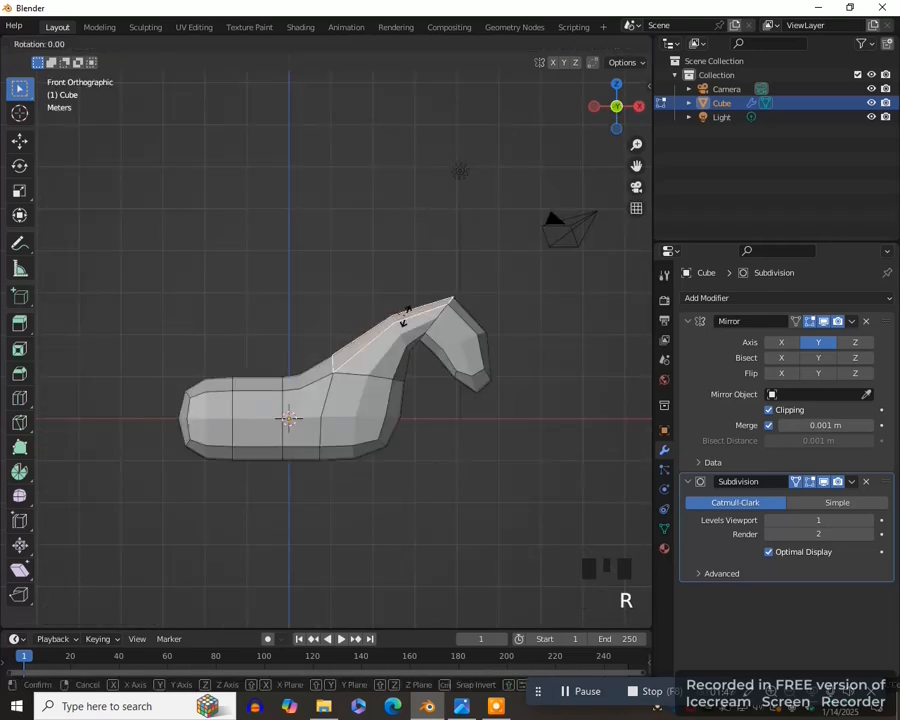
left_click(407, 312)
key("g")
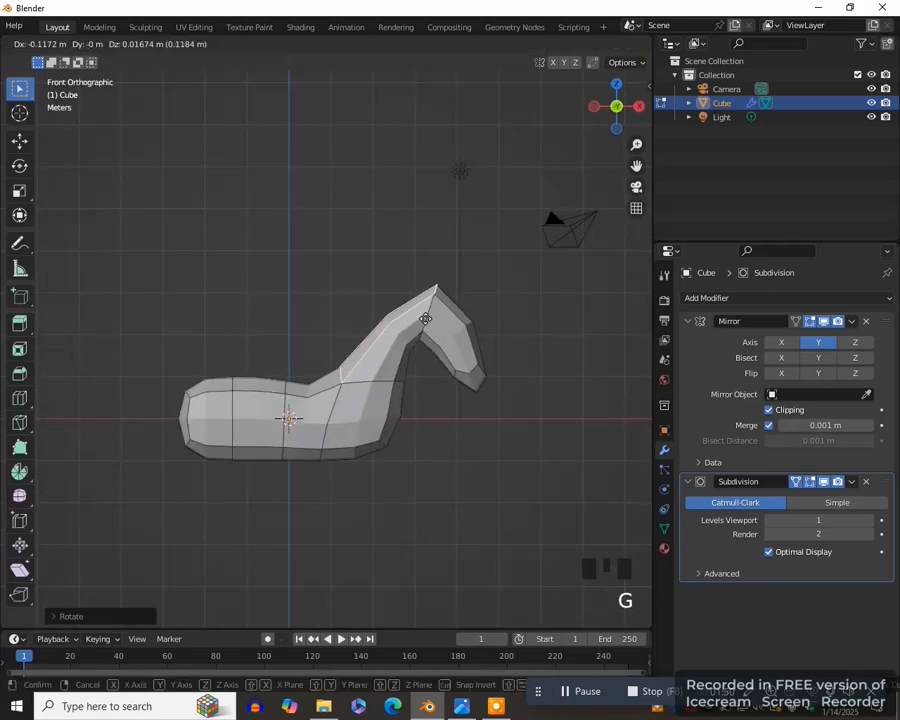
left_click(419, 319)
- In wireframe shading, circle-select all neck and head faces and narrow them along Y in top view
middle_click_drag(512, 301, 446, 345, "shift")
key("z")
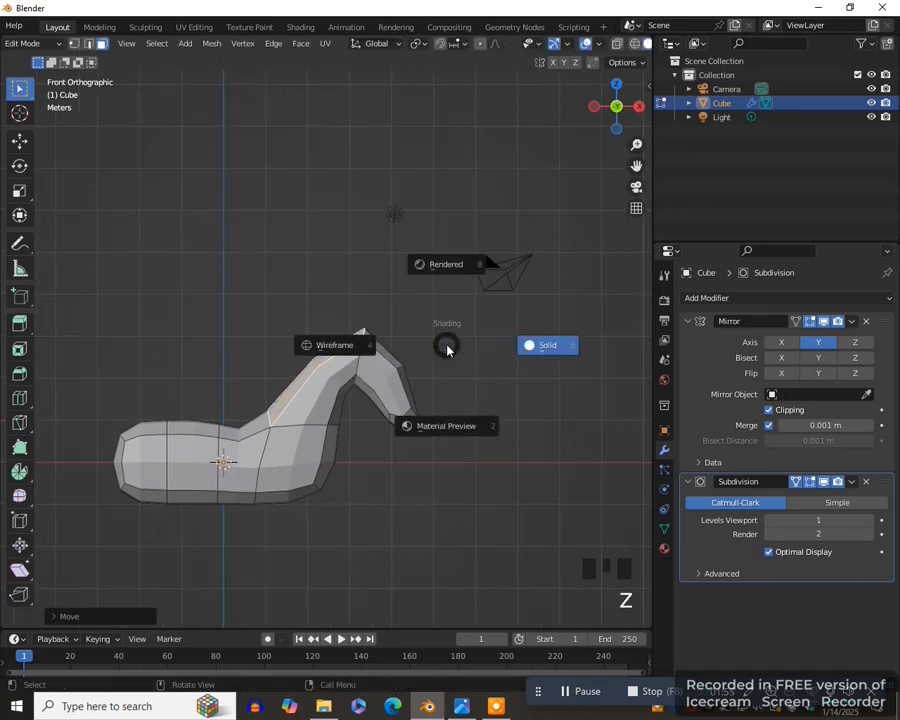
key("4")
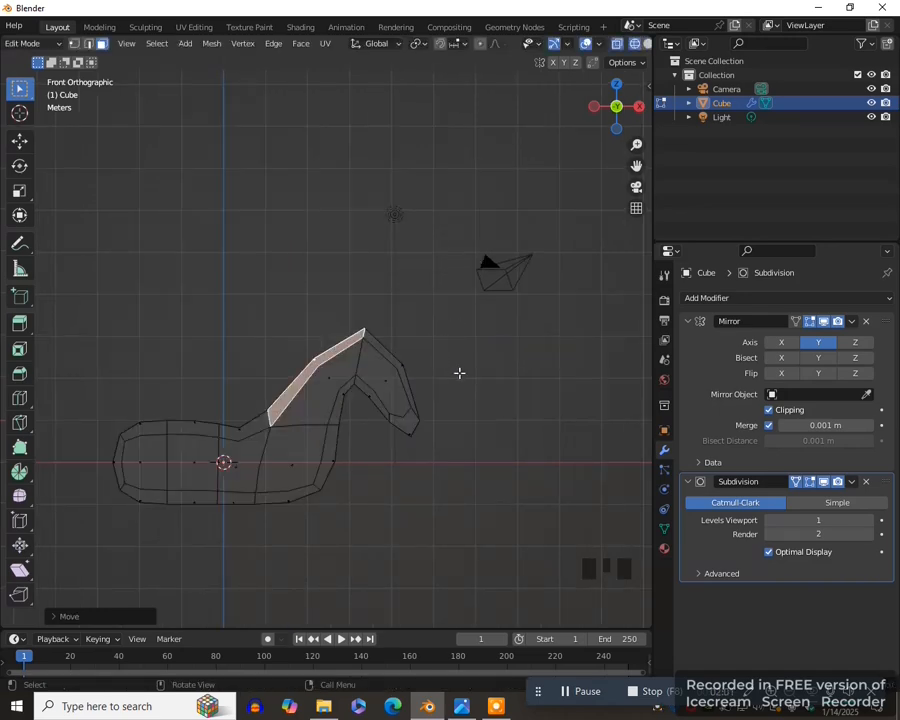
key("c")
mouse_move(418, 404)
left_mouse_down()
mouse_move(380, 364)
mouse_move(324, 370)
mouse_move(416, 367)
mouse_move(303, 363)
left_mouse_up()
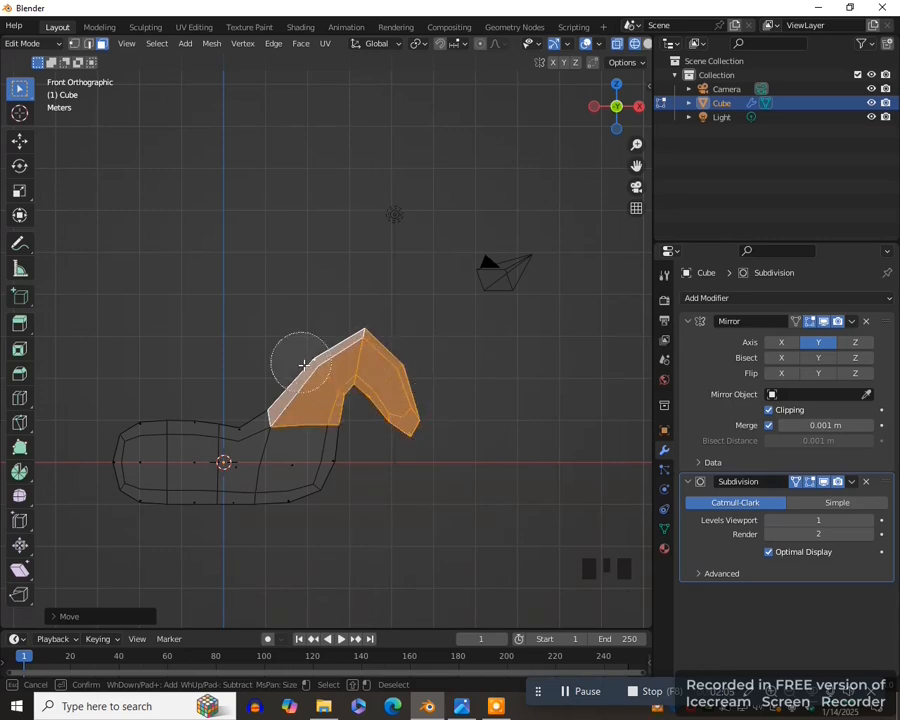
right_click(303, 363)
key("KP_7")
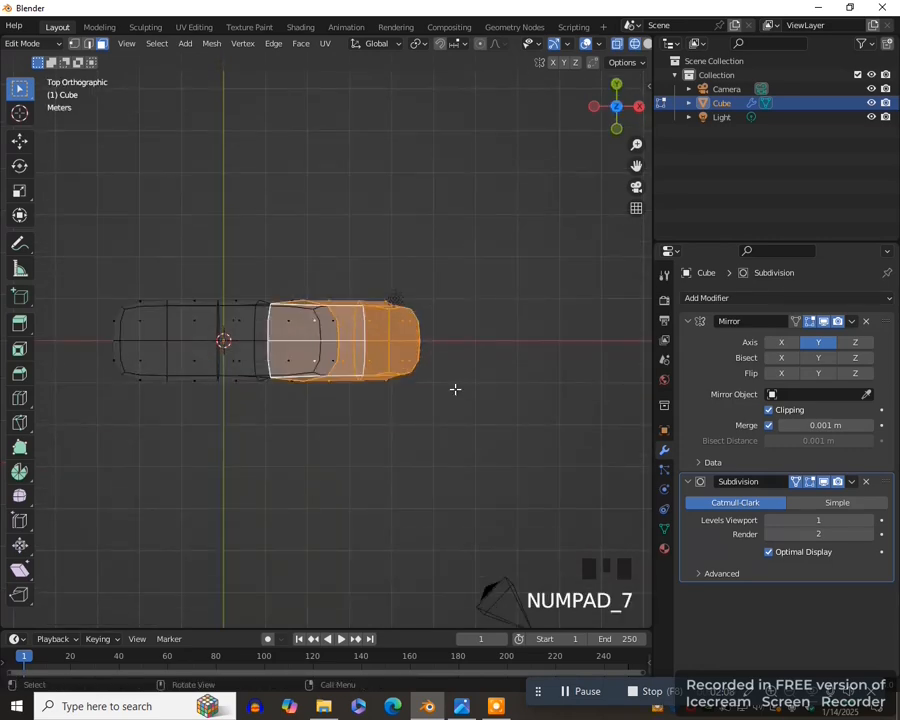
key("s")
key("y")
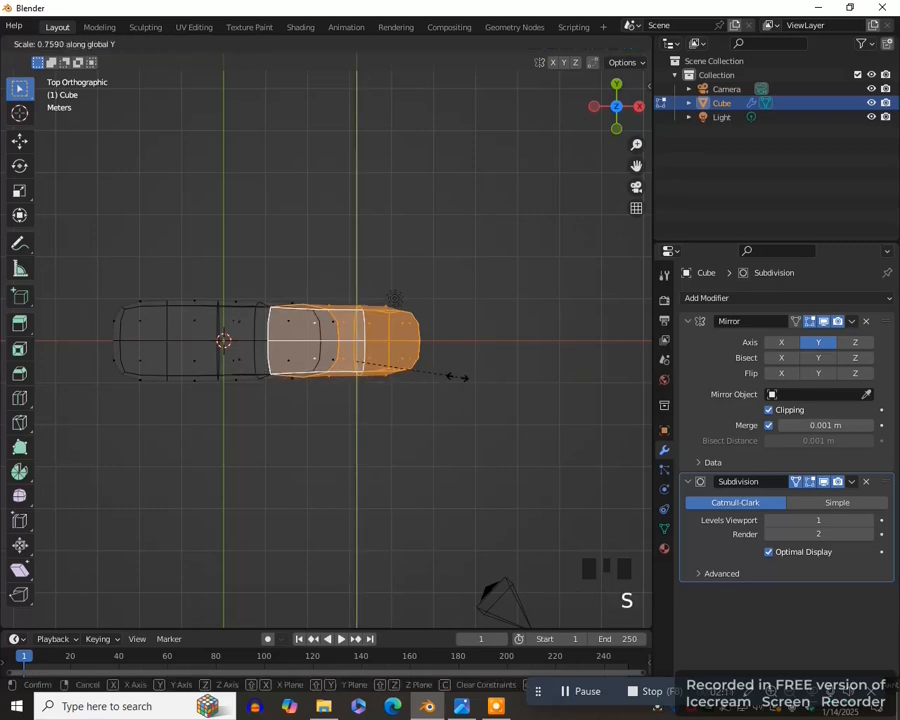
left_click(365, 360)
key("KP_1")
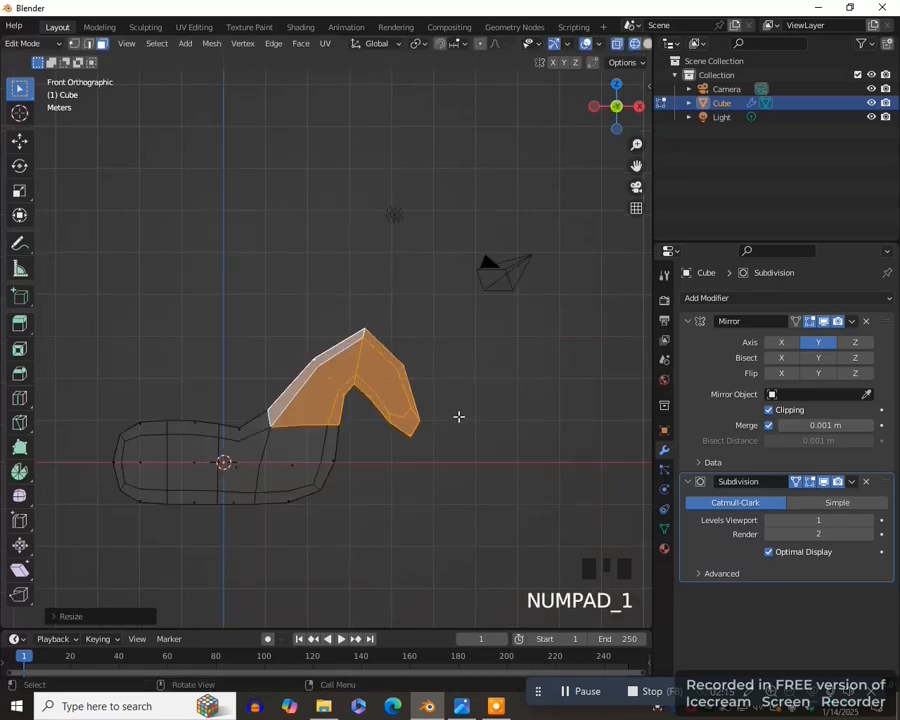
- In solid shading, select the side vertex at the top of the head, raise it and bevel it to form pointed ears
key("z")
left_click(560, 415)
mouse_move(560, 415)
middle_mouse_down()
mouse_move(538, 394)
mouse_move(430, 353)
middle_mouse_up()
scroll(533, 392, "up", 2)
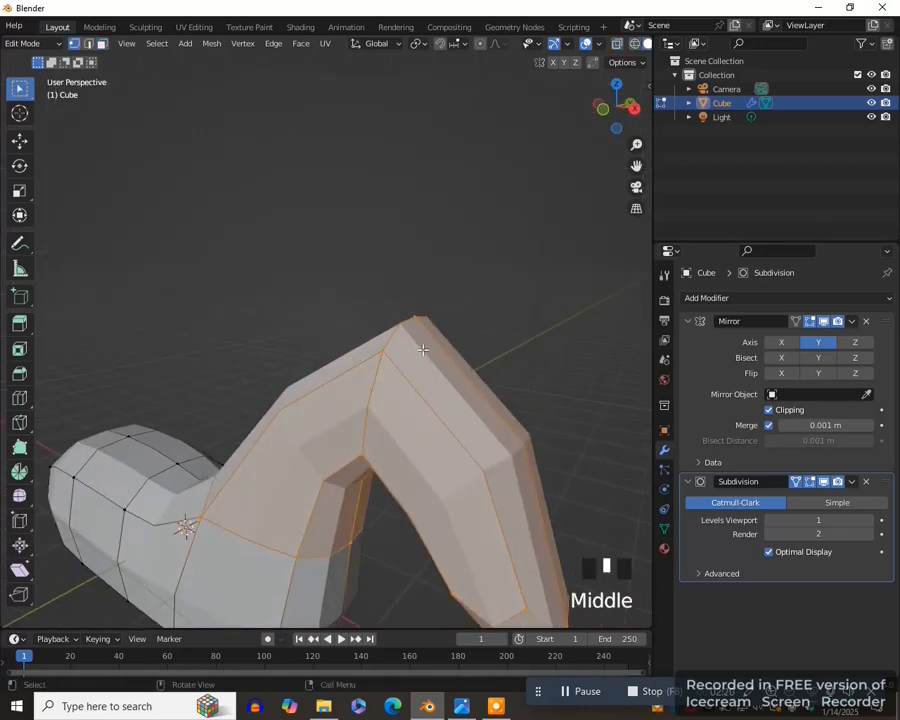
left_click(377, 342)
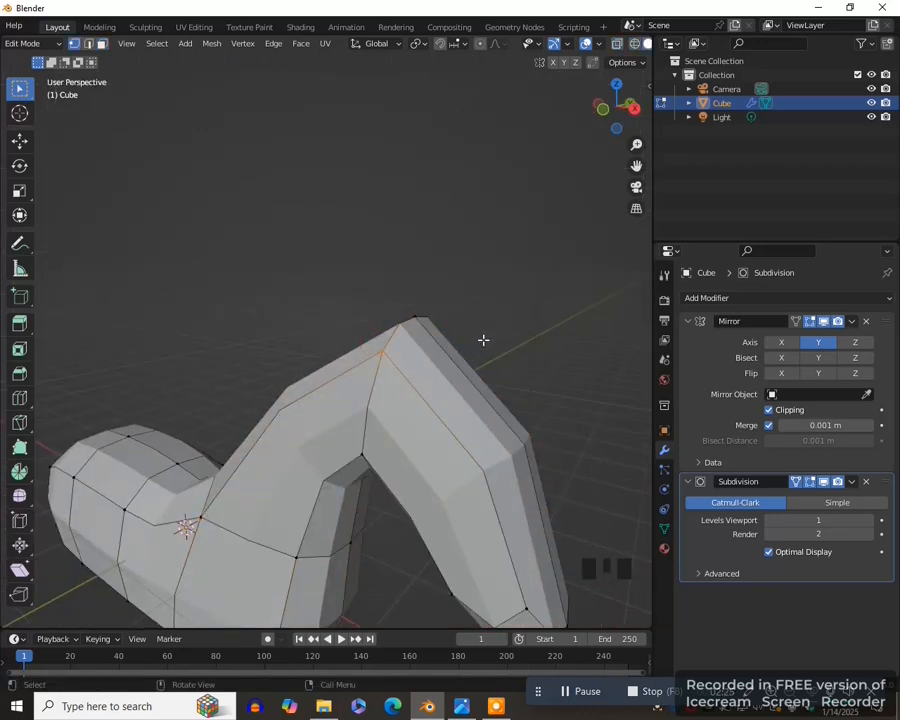
key("ctrl+b")
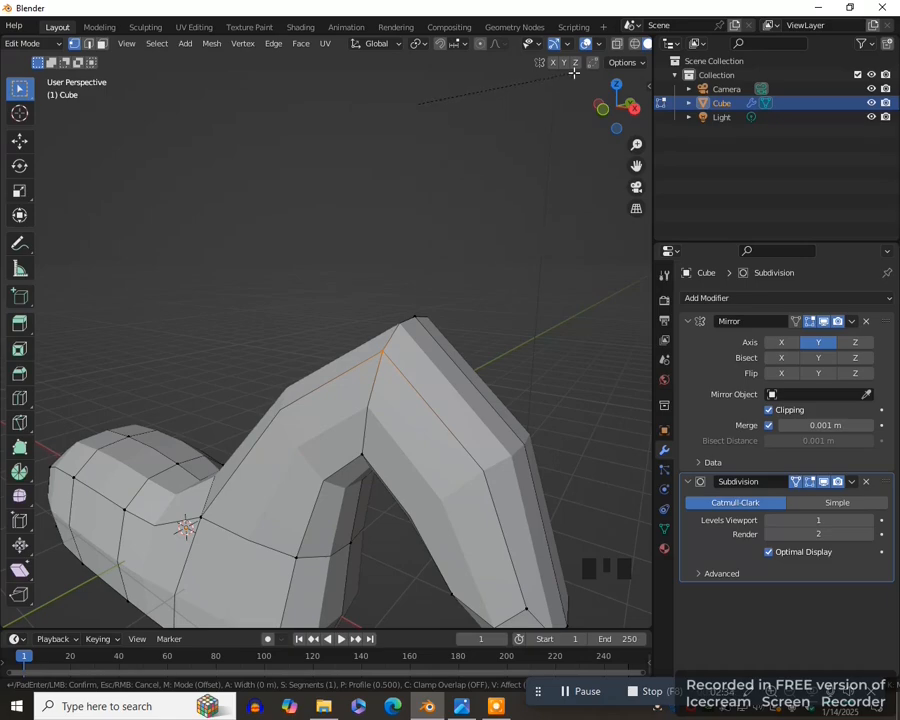
left_click(589, 473)
middle_click_drag(589, 473, 373, 467)
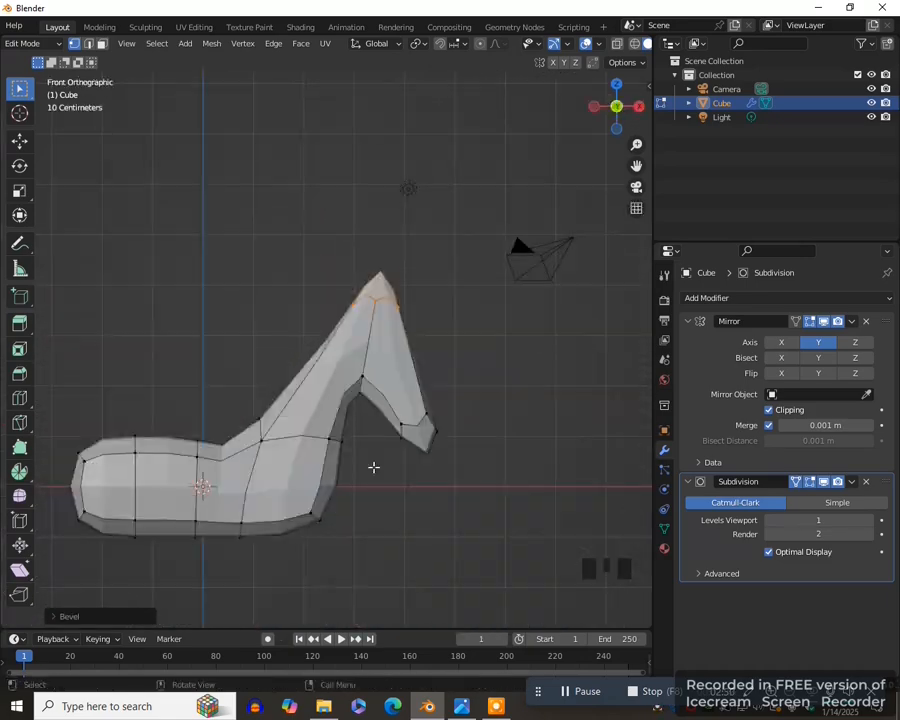
- In front view, select the lower edge of the chest and shorten it along X
key("2")
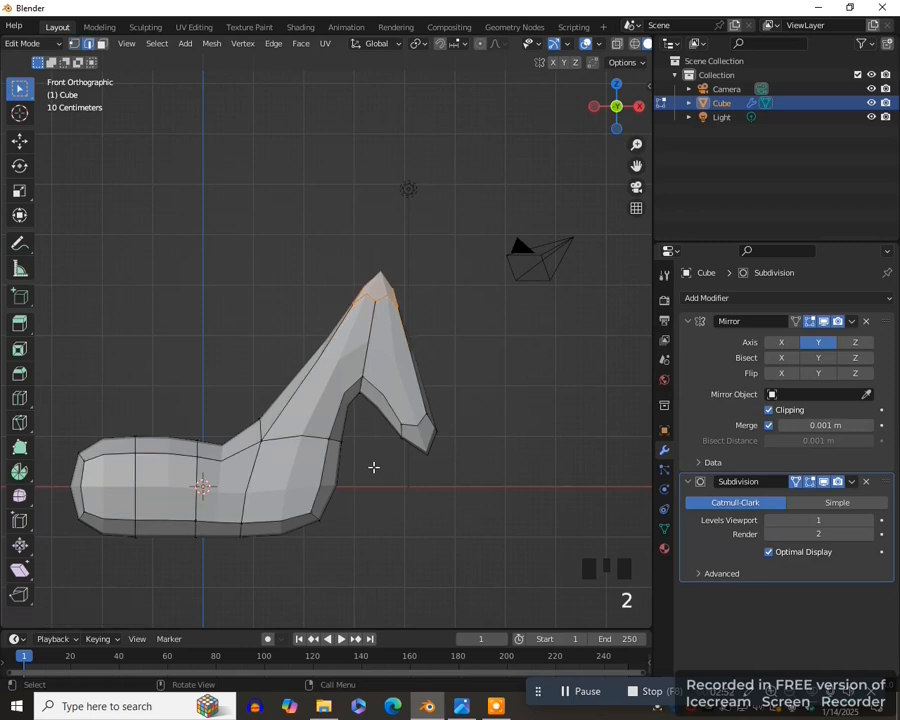
left_click(276, 523)
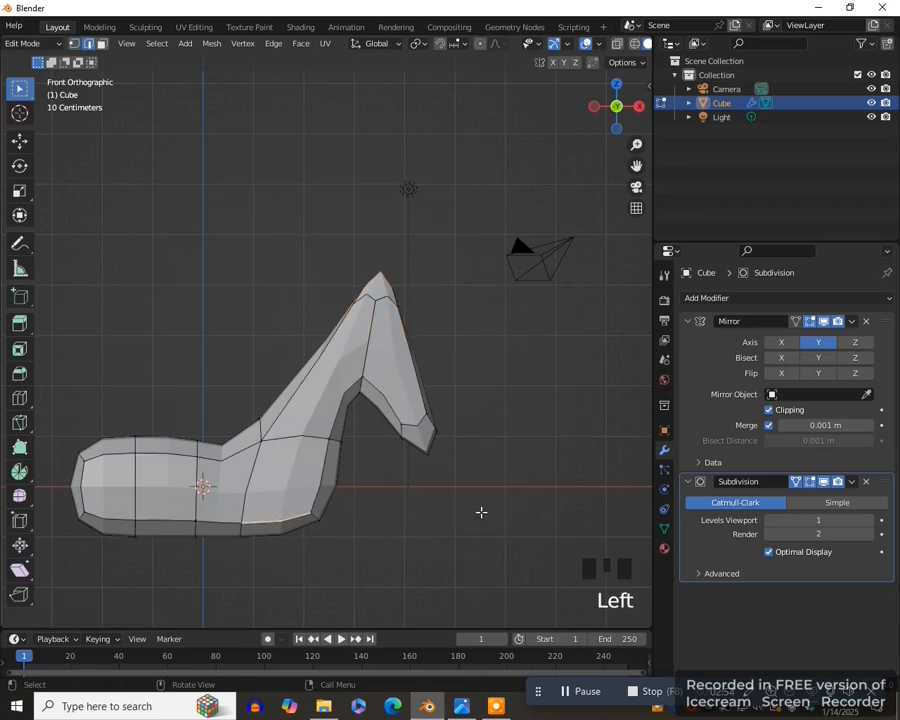
key("s")
key("x")
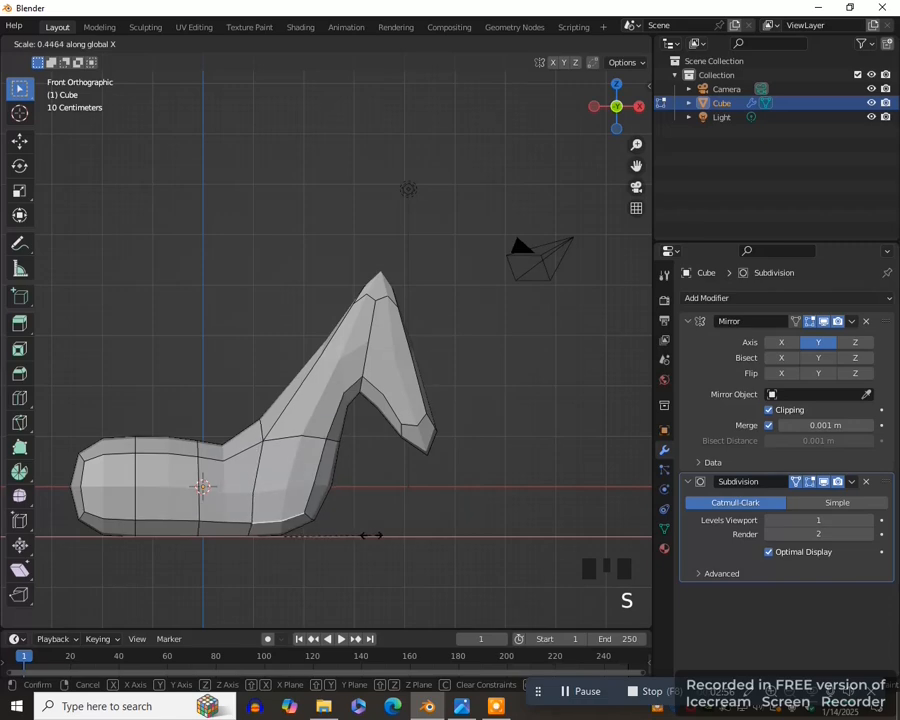
left_click(429, 497)
- Bevel the chest's lower edge into a face and extrude it forward and downward to form the front legs
key("ctrl+b")
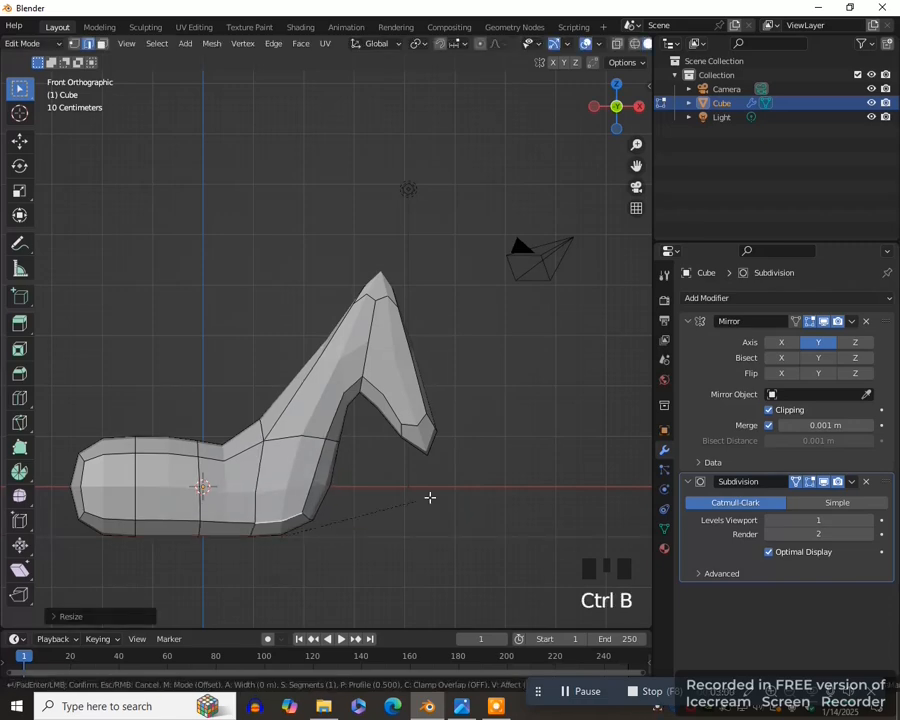
left_click(440, 501)
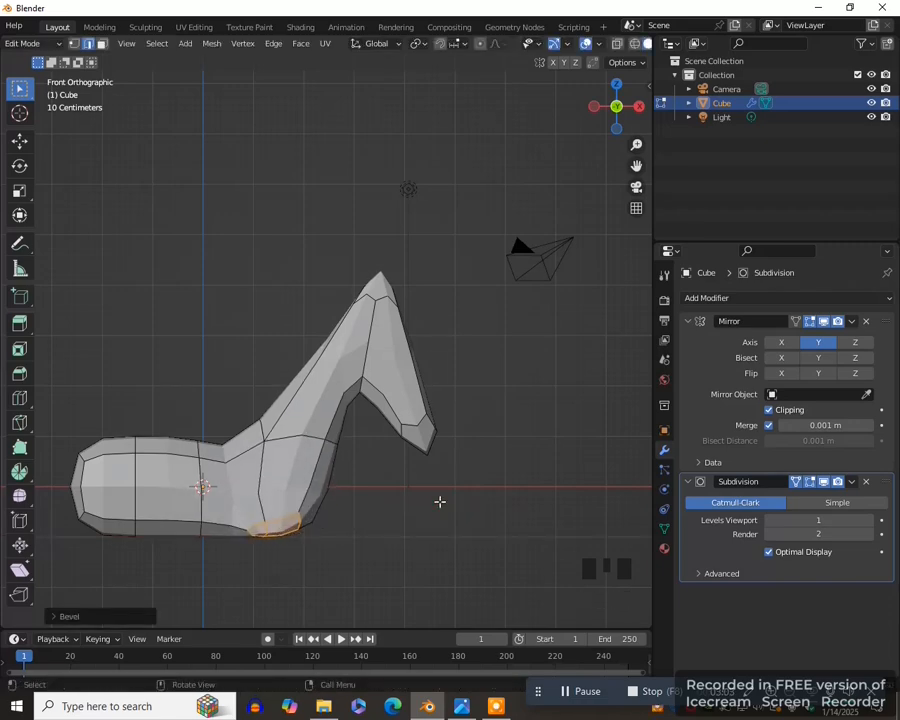
key("e")
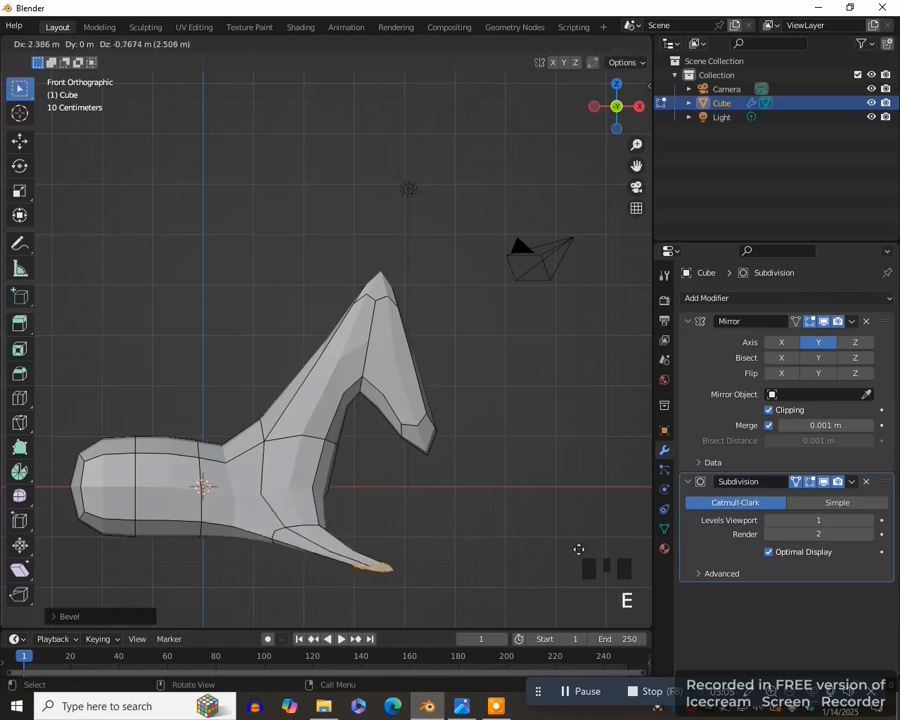
left_click(612, 590)
- Bevel the lower rear edge of the body and extrude it backward and downward to form the hind legs
scroll(520, 415, "up", 3)
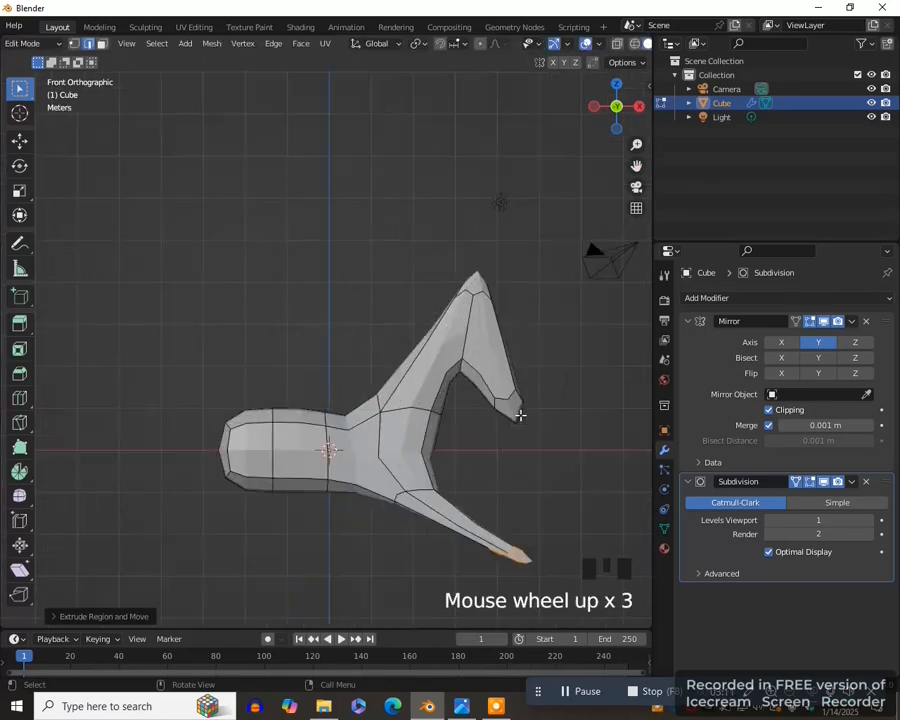
left_click(245, 471)
key("ctrl+b")
left_click(340, 517)
key("e")
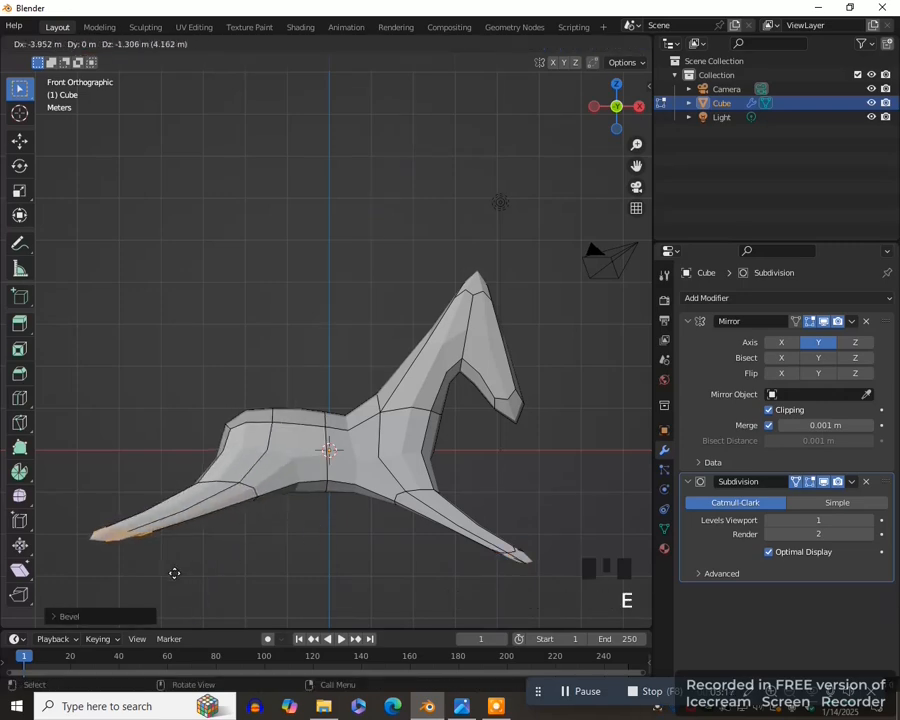
left_click(191, 584)
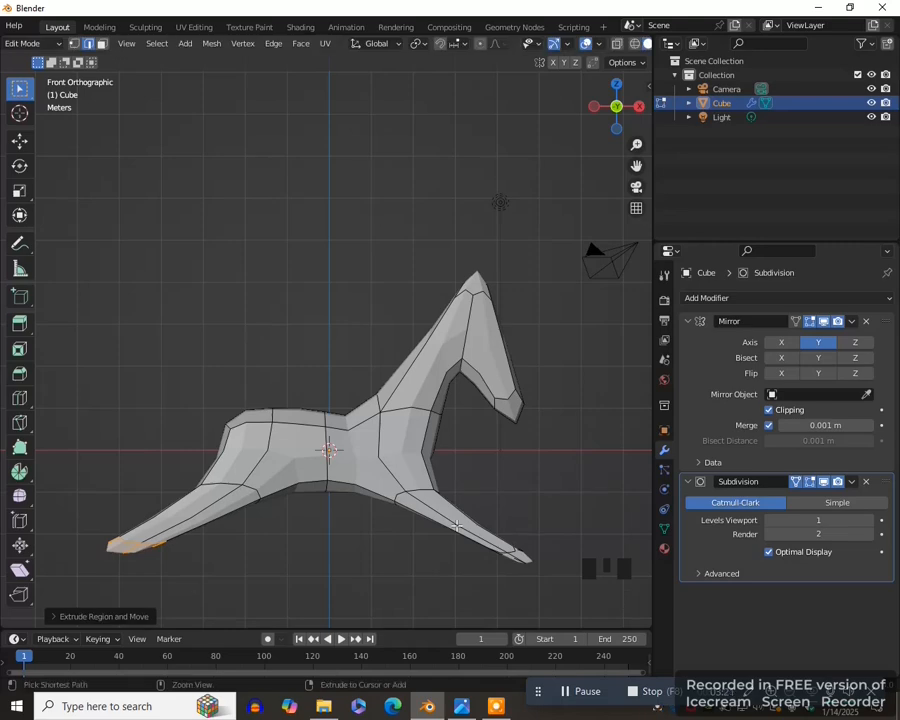
- Add a centred loop cut across the front leg and scale it down to thin the leg
key("ctrl+r")
left_click(455, 526)
right_click(455, 526)
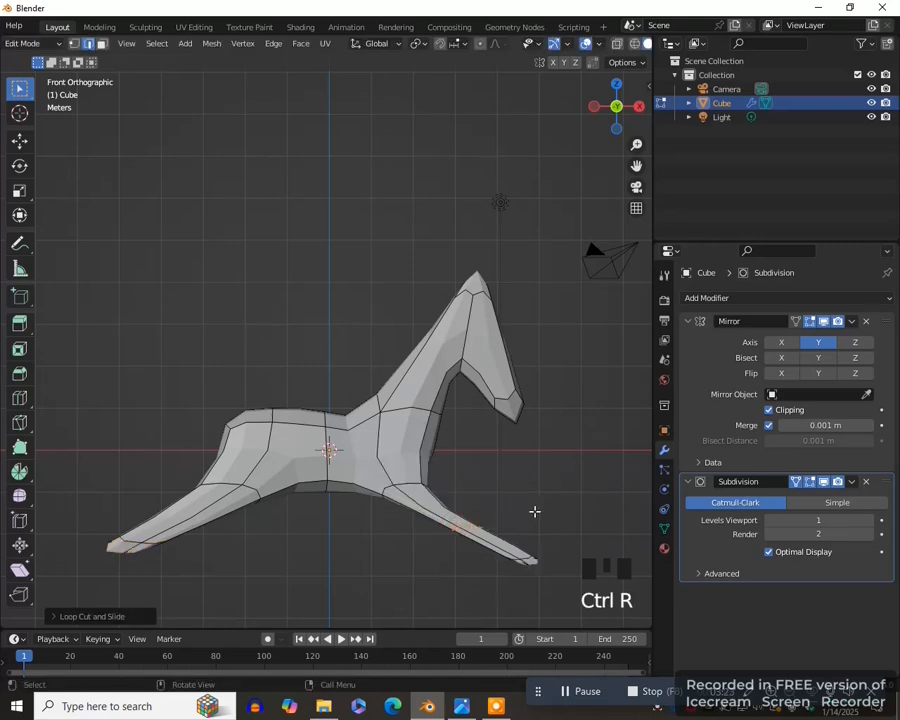
key("s")
left_click(508, 514)
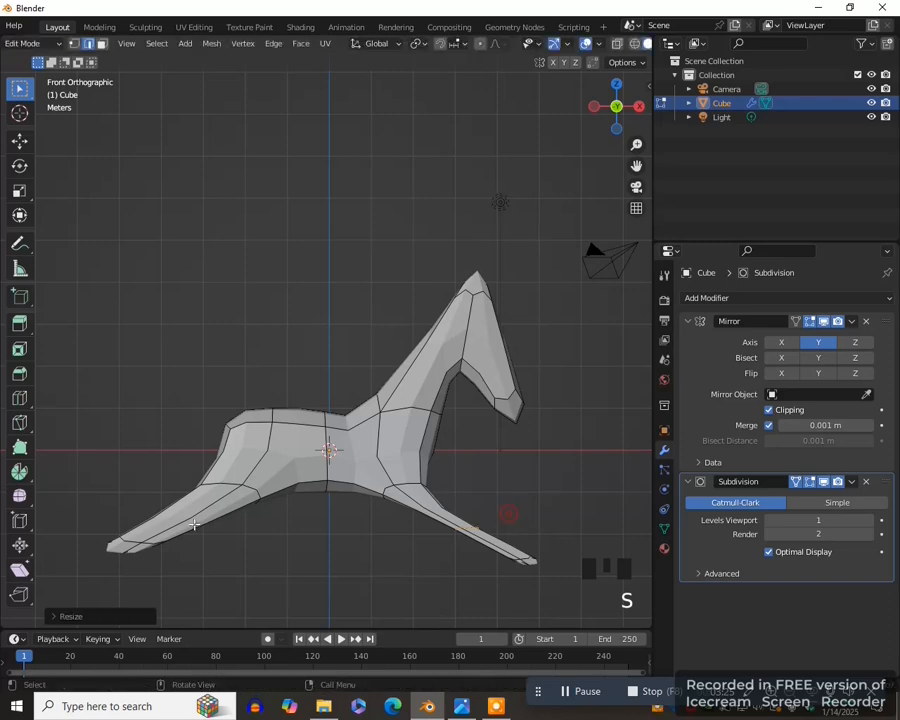
- Add a centred loop cut across the hind leg and scale it down to thin the leg
key("ctrl+r")
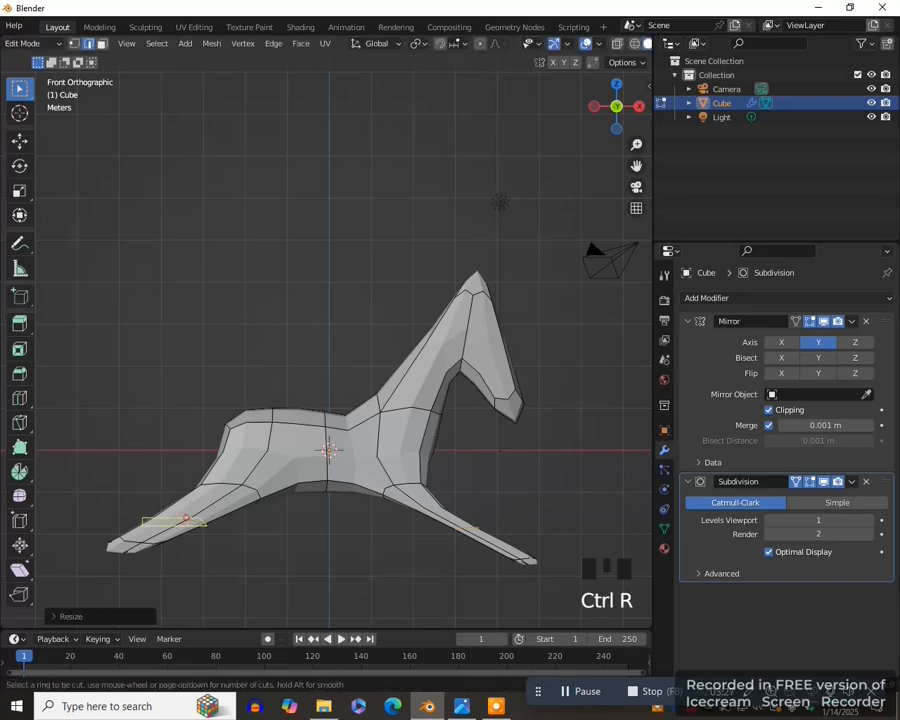
left_click(221, 528)
right_click(221, 528)
key("s")
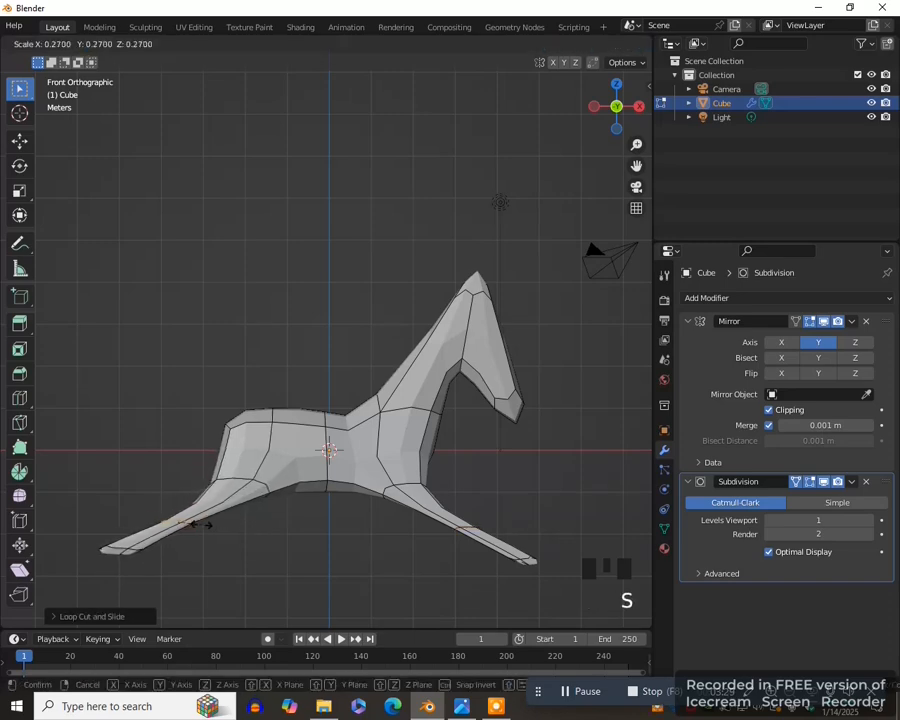
left_click(217, 522)
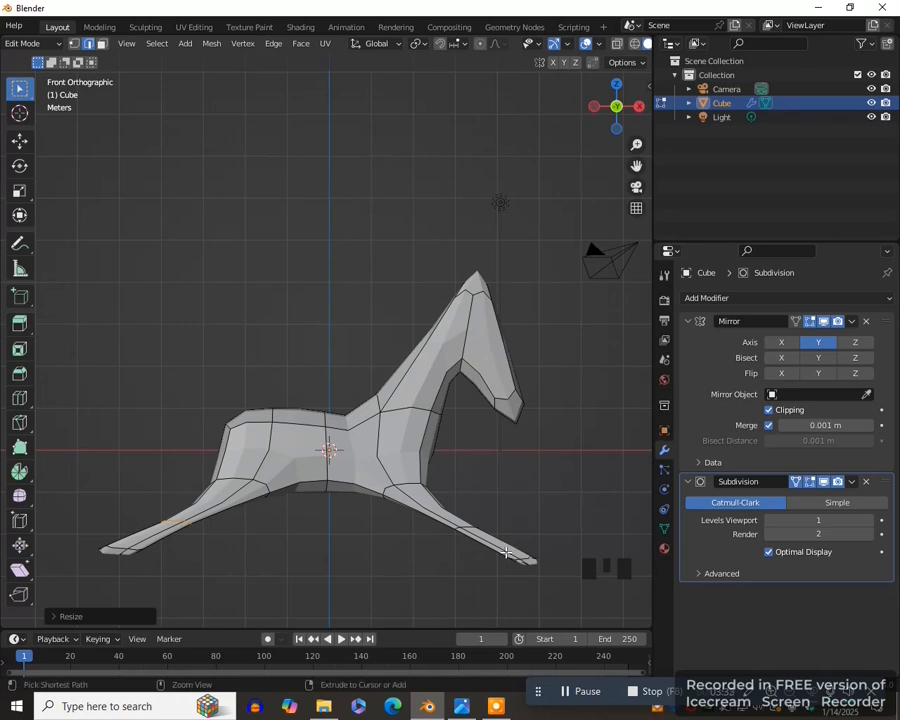
- Add one more loop cut to the lower part of the front leg and one to the lower hind leg
key("ctrl+r")
left_click(514, 553)
right_click(514, 553)
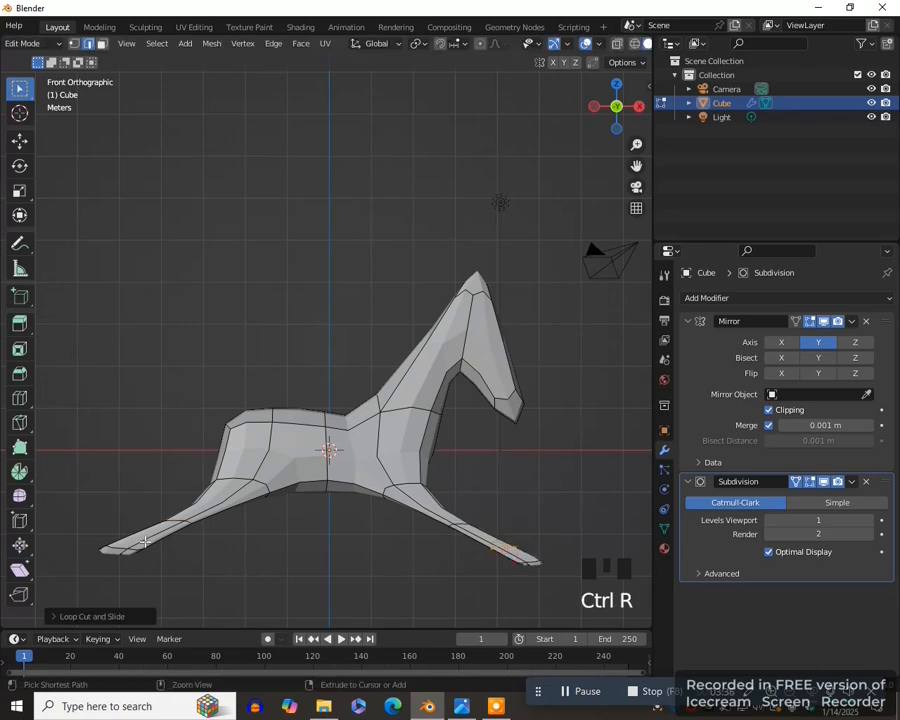
key("ctrl+r")
middle_click_drag(141, 538, 426, 490)
- Select the bottom faces of the front leg and scale them up to about 1.8 in front view to form the hoof
scroll(422, 524, "up", 2)
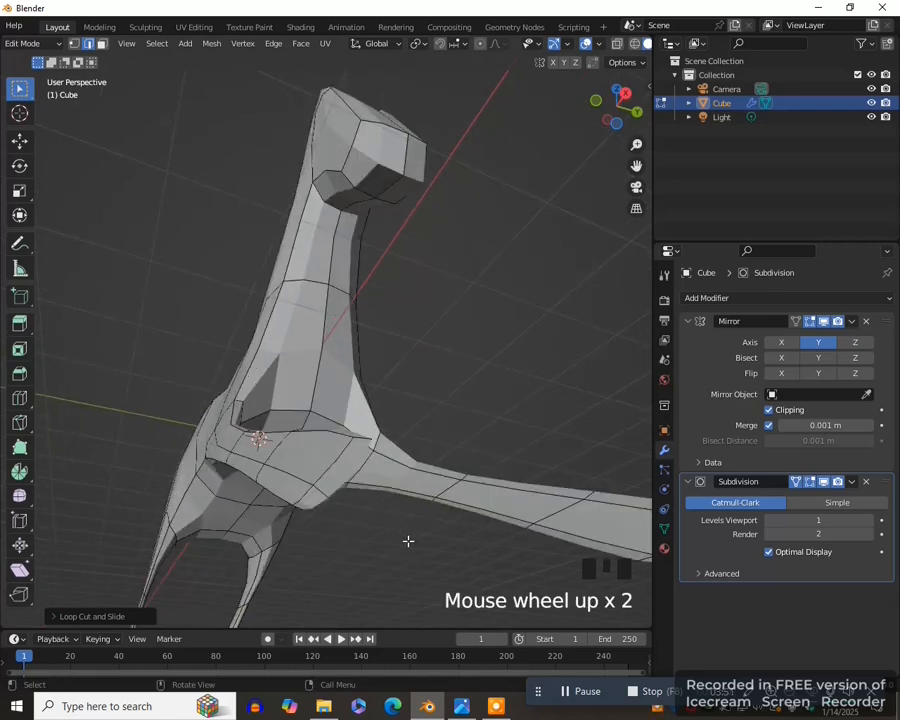
key("3")
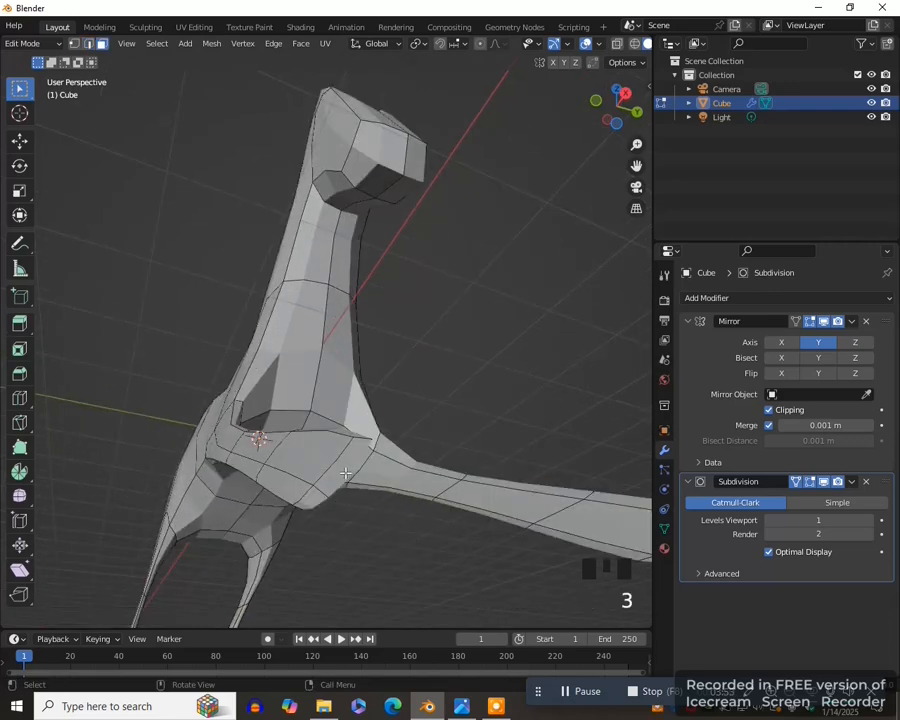
left_click(345, 462)
left_click(313, 501, "shift")
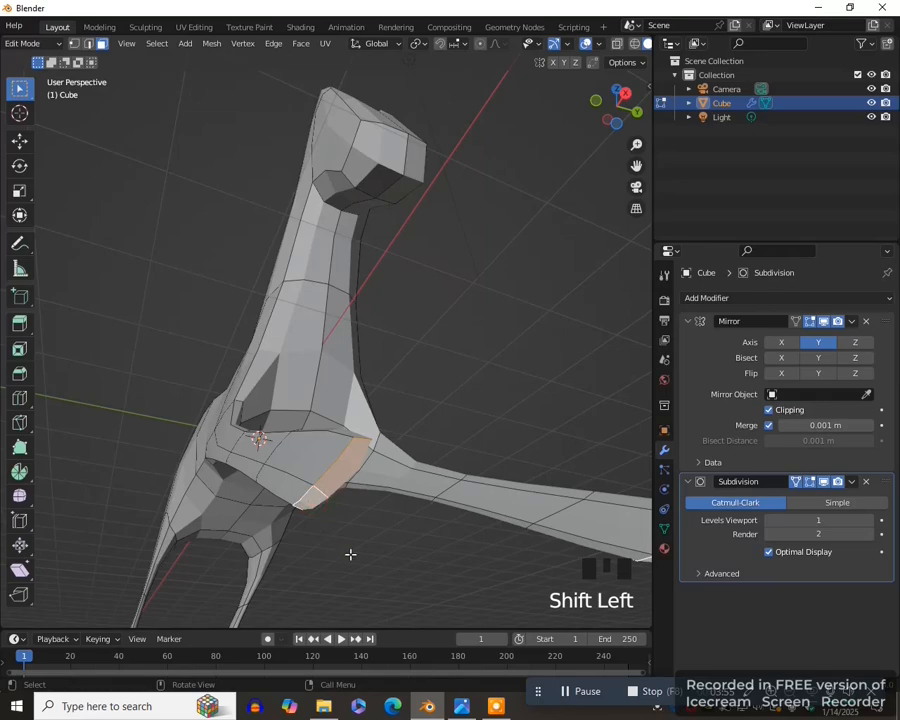
key("KP_1")
scroll(355, 556, "down", 4)
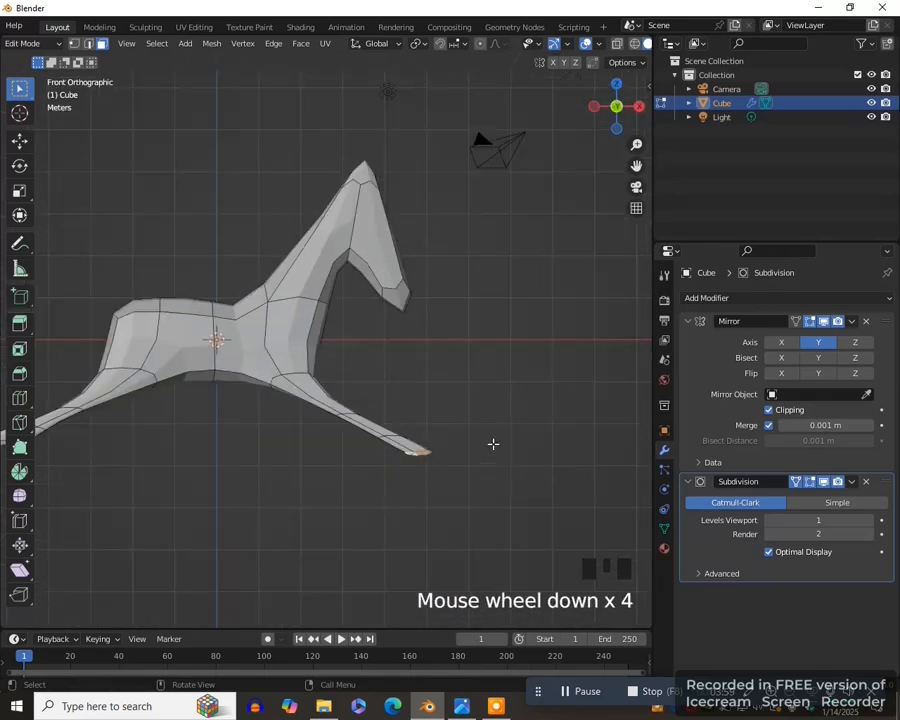
key("s")
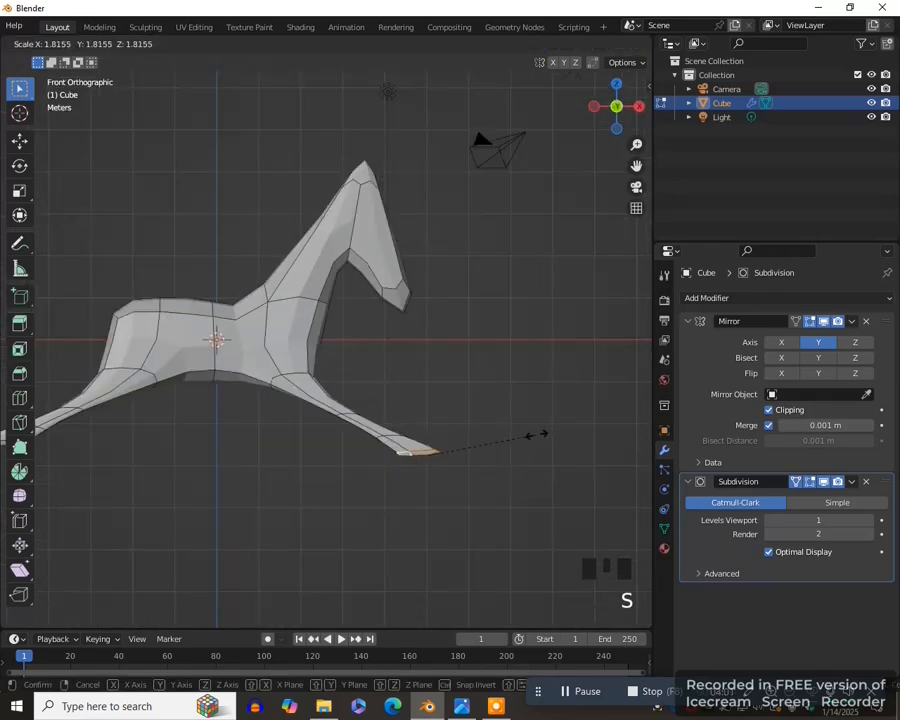
left_click(535, 435)
- Select the bottom faces of the hind leg and scale them up in front view to form the hoof
middle_click_drag(635, 166, 262, 415)
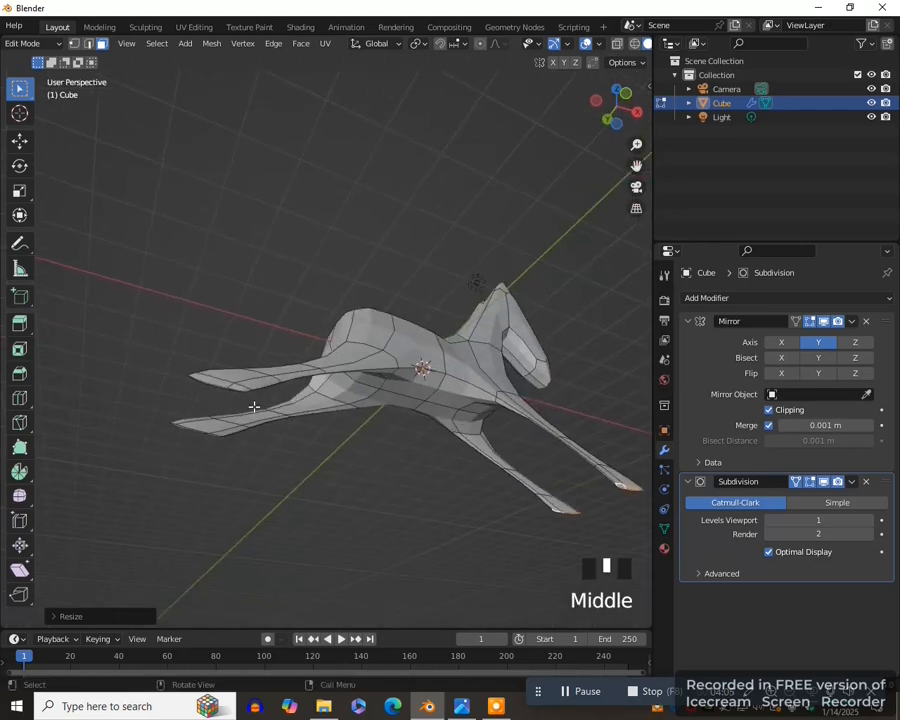
key("KP_1")
key("s")
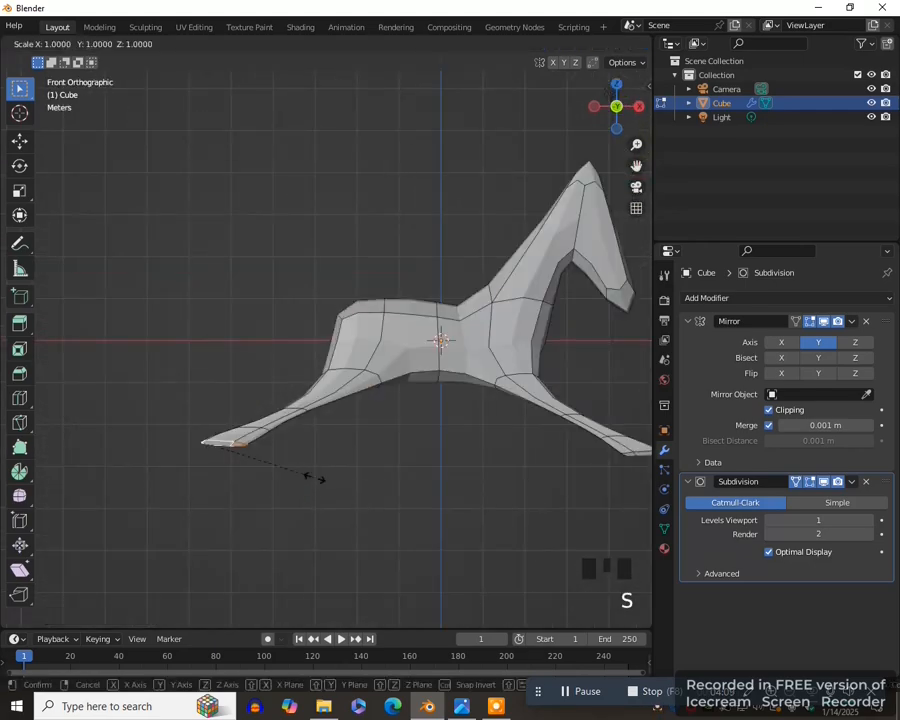
left_click(311, 476)
- Select the middle vertex at the upper rear of the rump and bevel it into a small face
middle_click_drag(311, 476, 371, 482)
scroll(357, 494, "up", 2)
key("1")
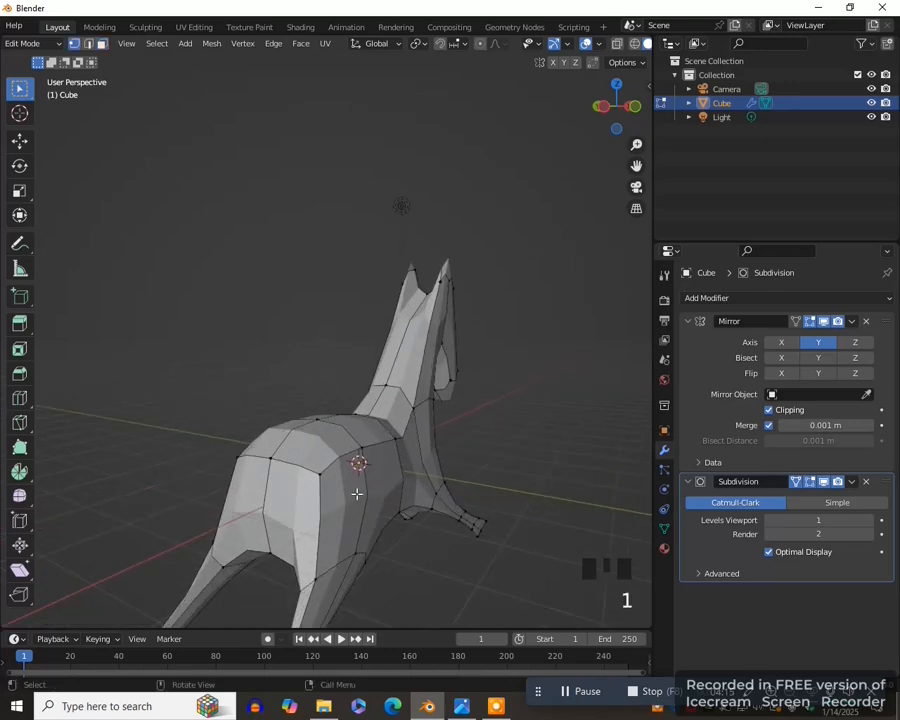
left_click(266, 453)
key("ctrl+b")
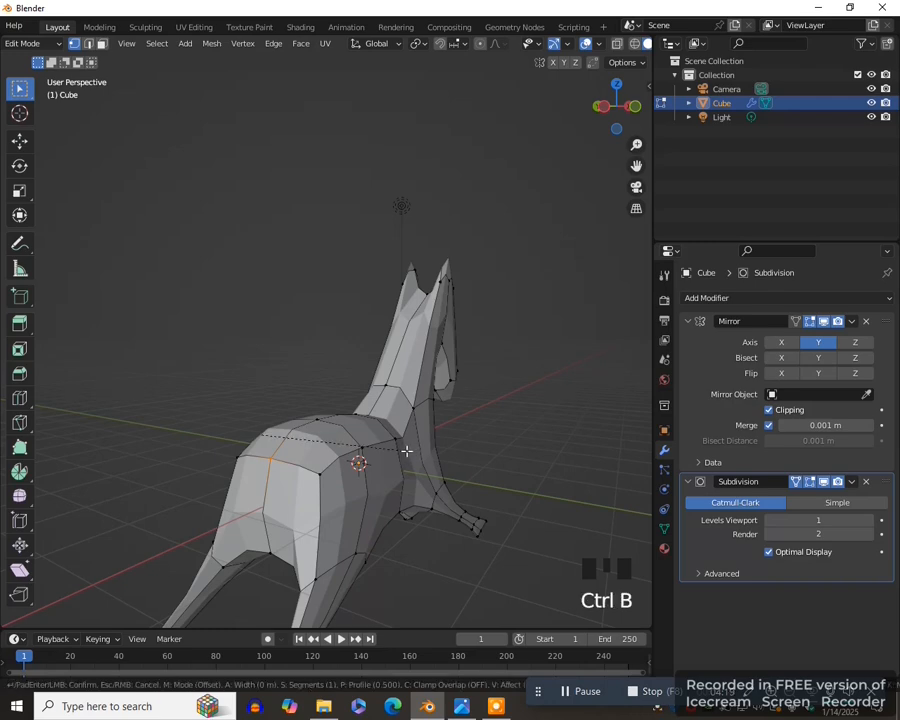
left_click(440, 468)
- In front view, extrude the beveled rump face backward to form the base of the tail
key("KP_1")
scroll(510, 195, "down", 1)
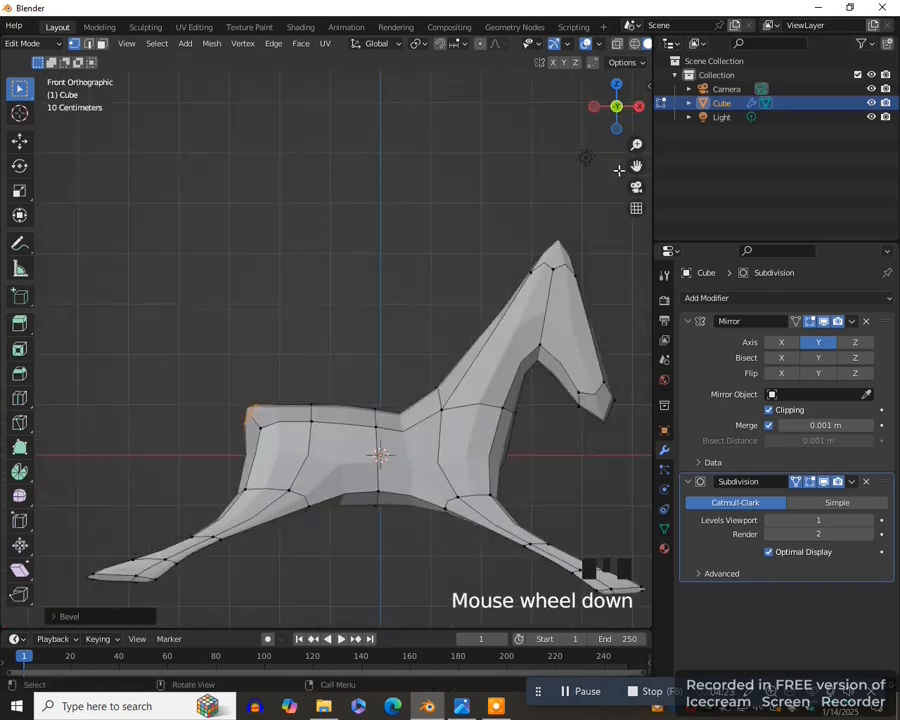
scroll(455, 390, "up", 5)
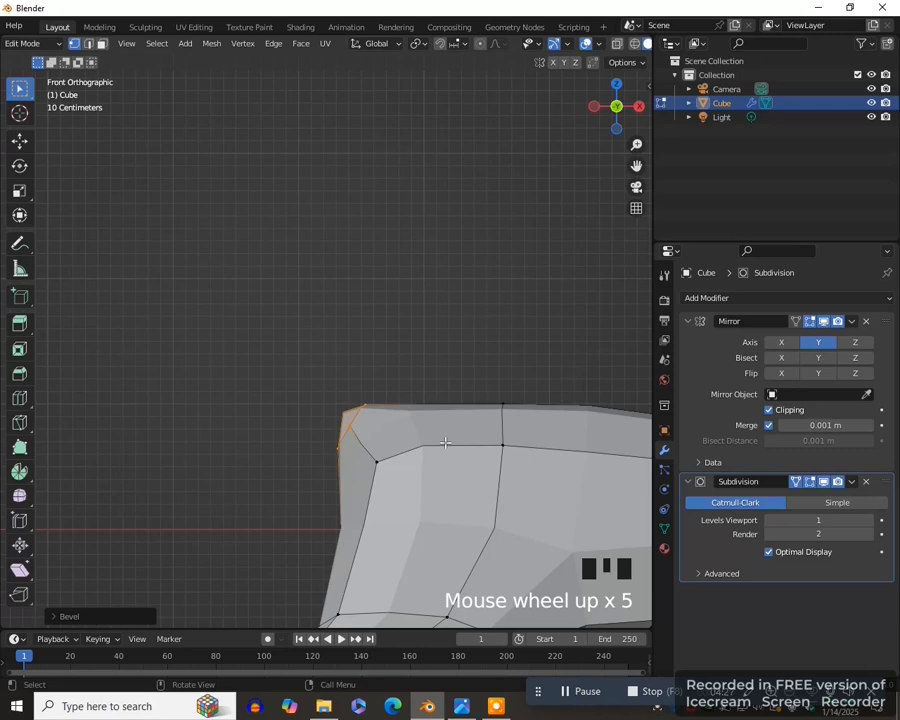
key("e")
left_click(335, 447)
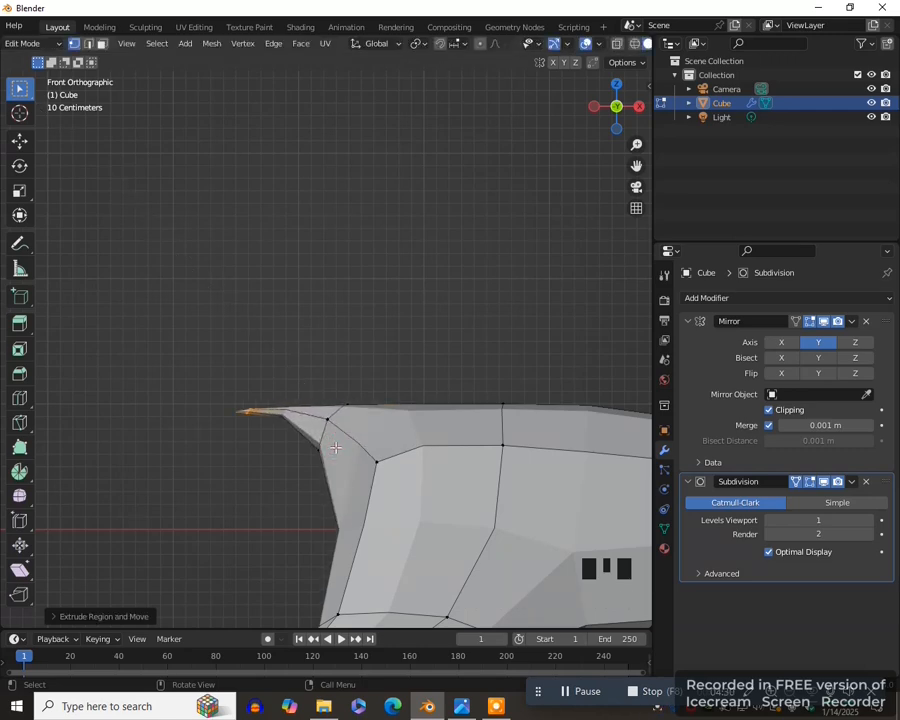
- Scale up the end face of the tail extrusion to thicken the tail
key("KP_Decimal")
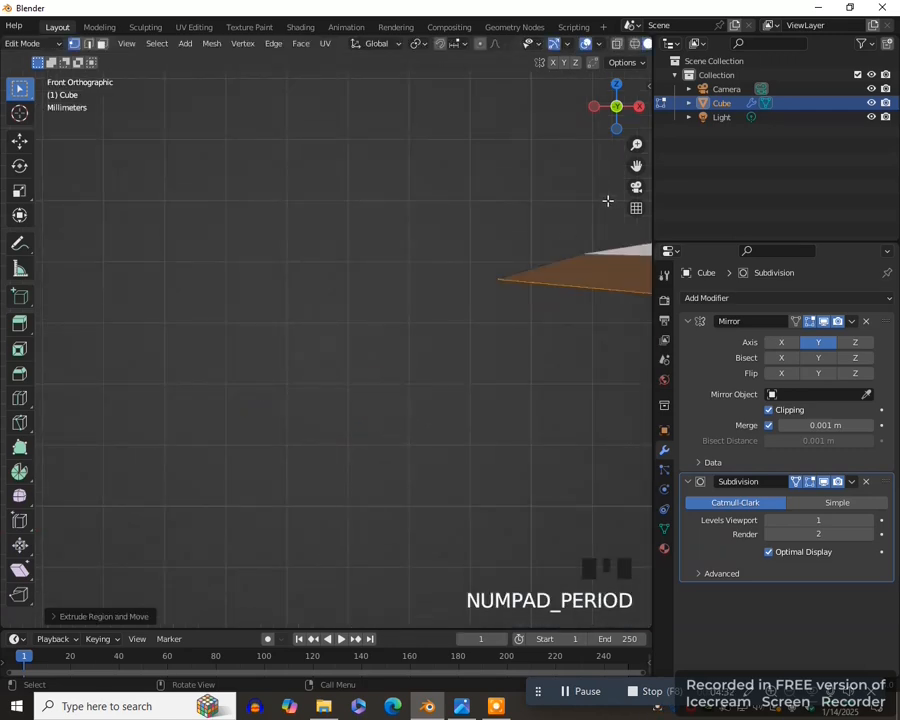
scroll(463, 369, "down", 9)
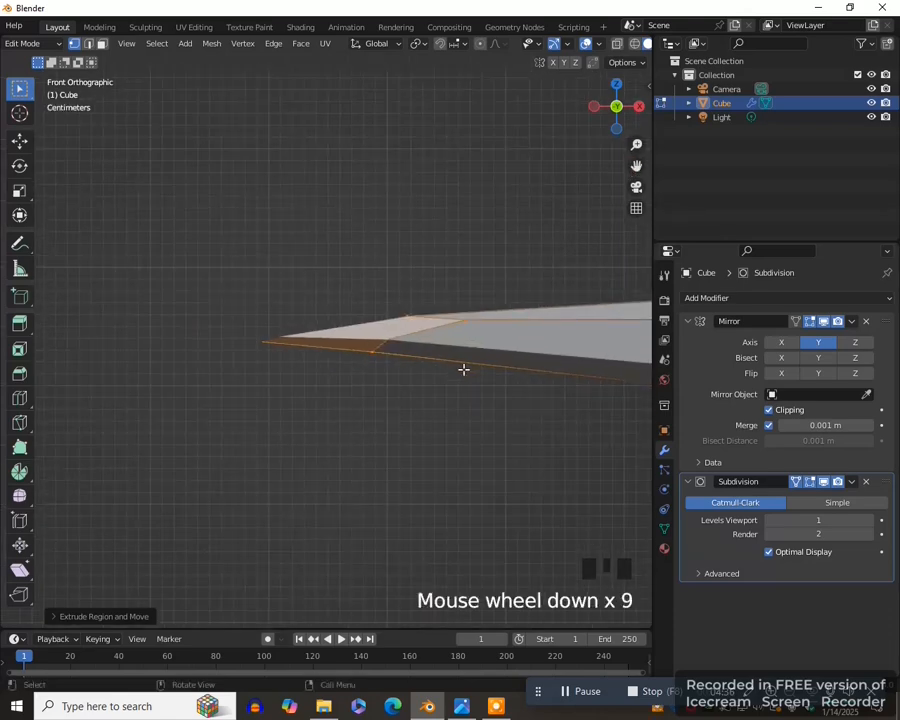
scroll(463, 369, "down", 3)
key("s")
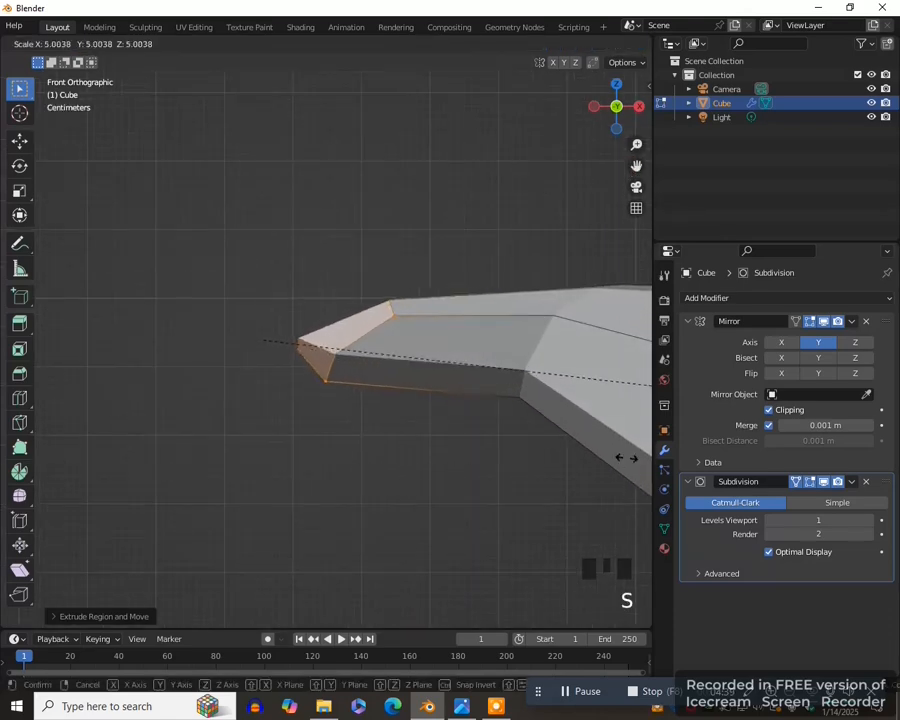
left_click(354, 480)
scroll(269, 437, "down", 11)
key("s")
left_click(277, 443)
scroll(300, 420, "down", 5)
scroll(380, 397, "up", 4)
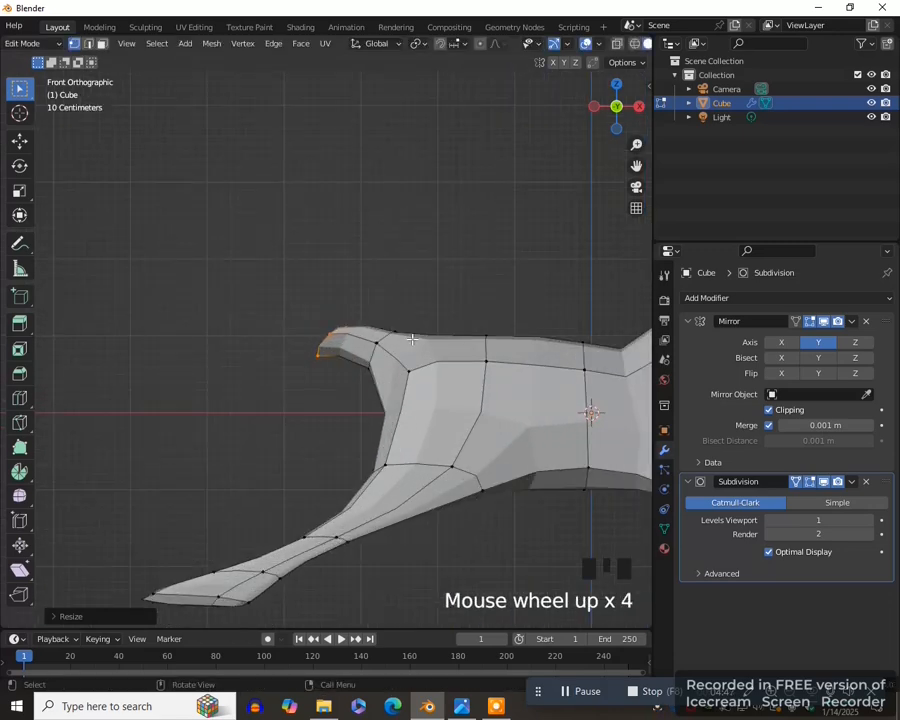
- Rotate the end face of the tail to point down and extrude it downward to form the hanging tail
key("r")
left_click(315, 298)
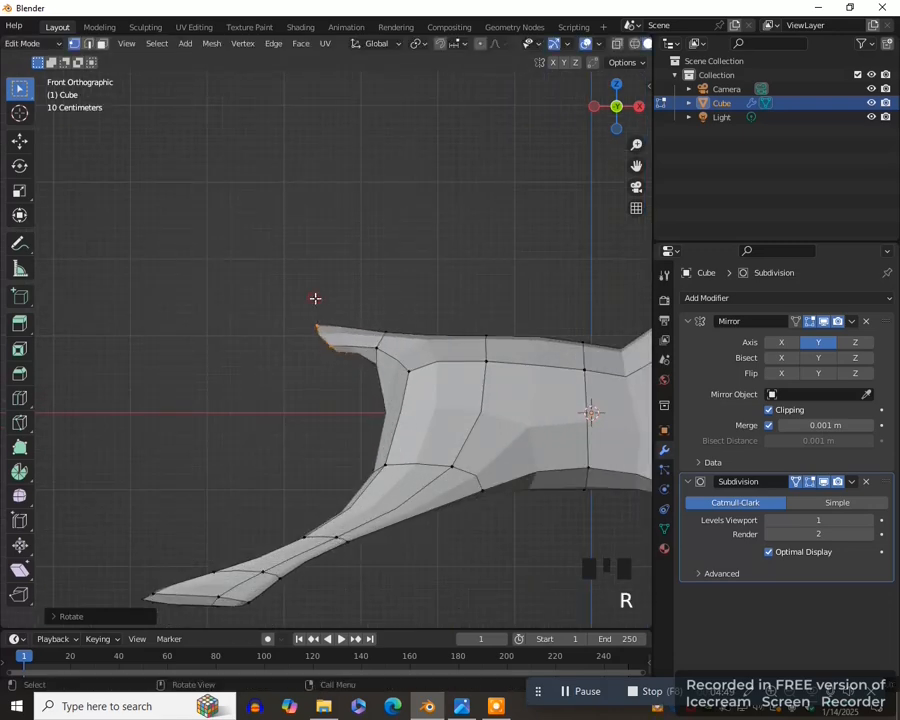
key("e")
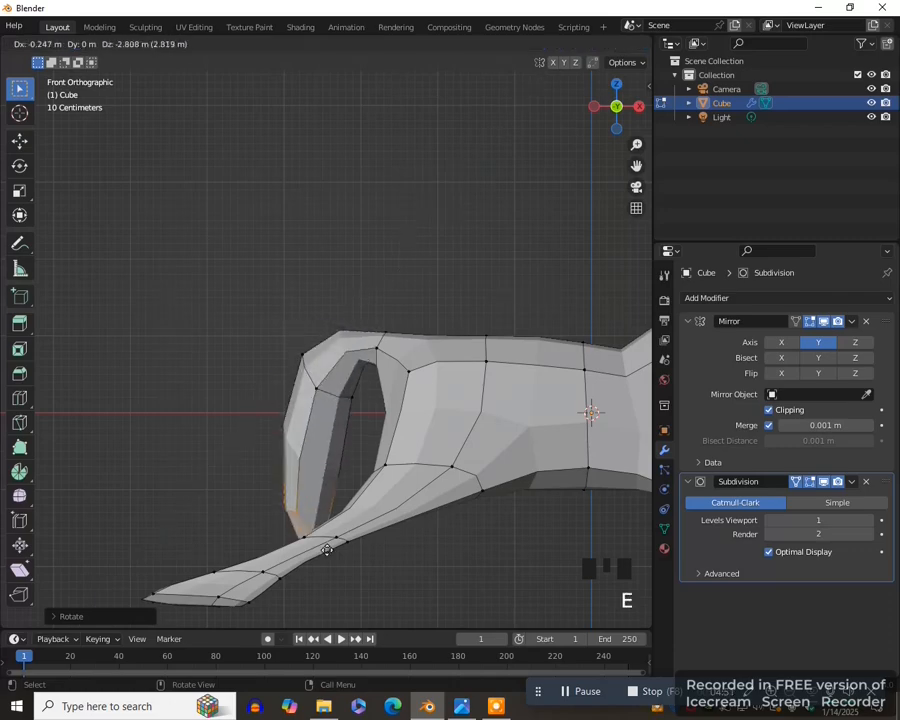
left_click(326, 544)
- Cut a new edge with the Knife tool across the back of the neck below the ears
scroll(365, 503, "down", 5)
middle_click_drag(640, 160, 374, 372)
scroll(476, 430, "up", 3)
middle_click_drag(476, 430, 408, 422)
key("k")
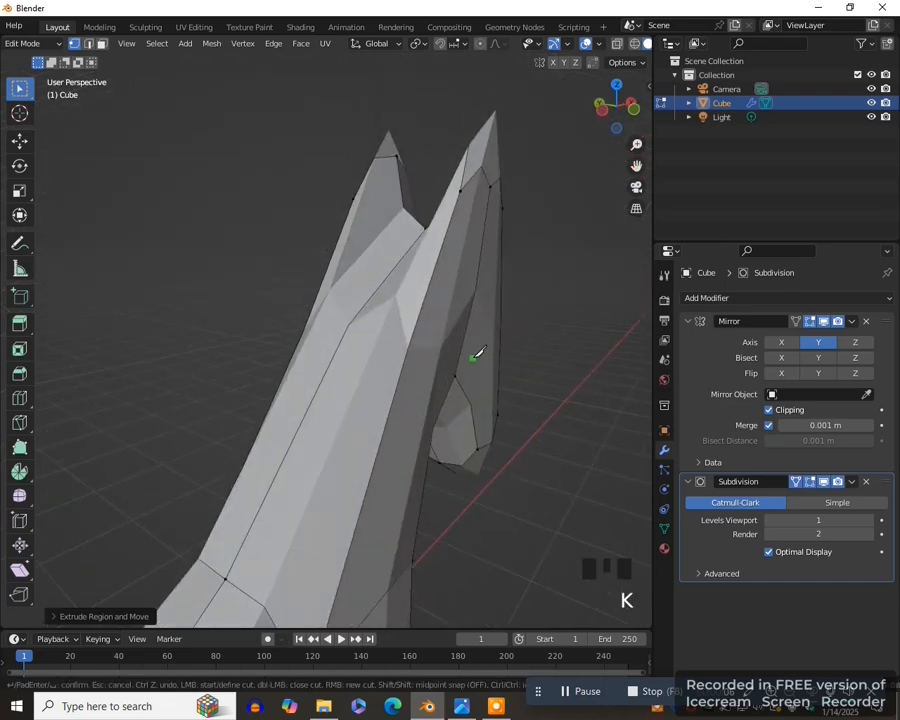
left_click(402, 355)
left_click(339, 342)
key("Return")
- Select the face on the back of the neck below the new cut and extrude it outward in front view to form the mane
scroll(464, 422, "down", 4)
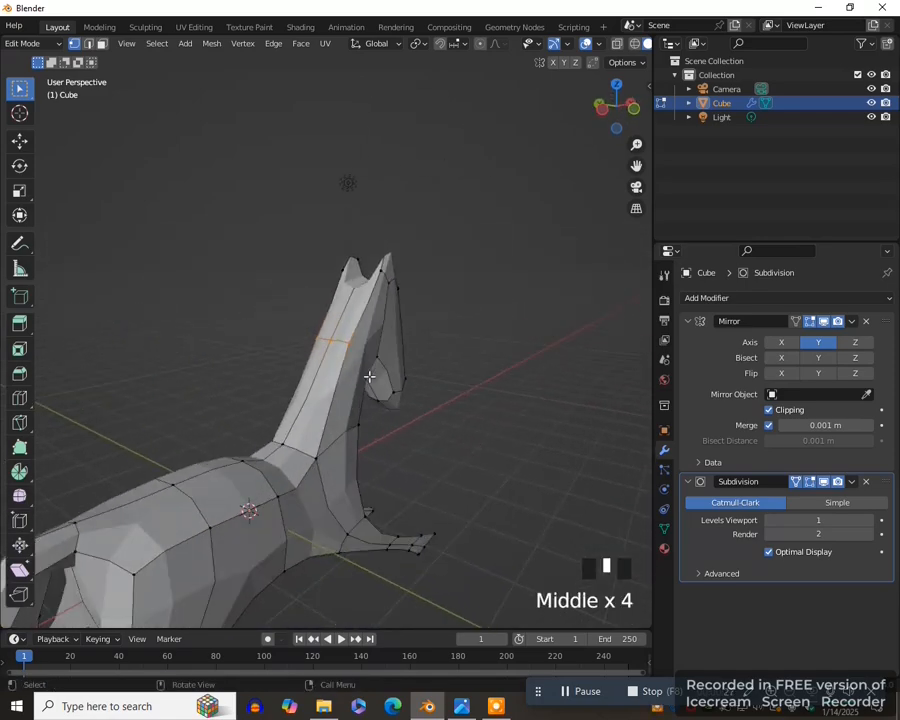
key("3")
left_click(338, 376)
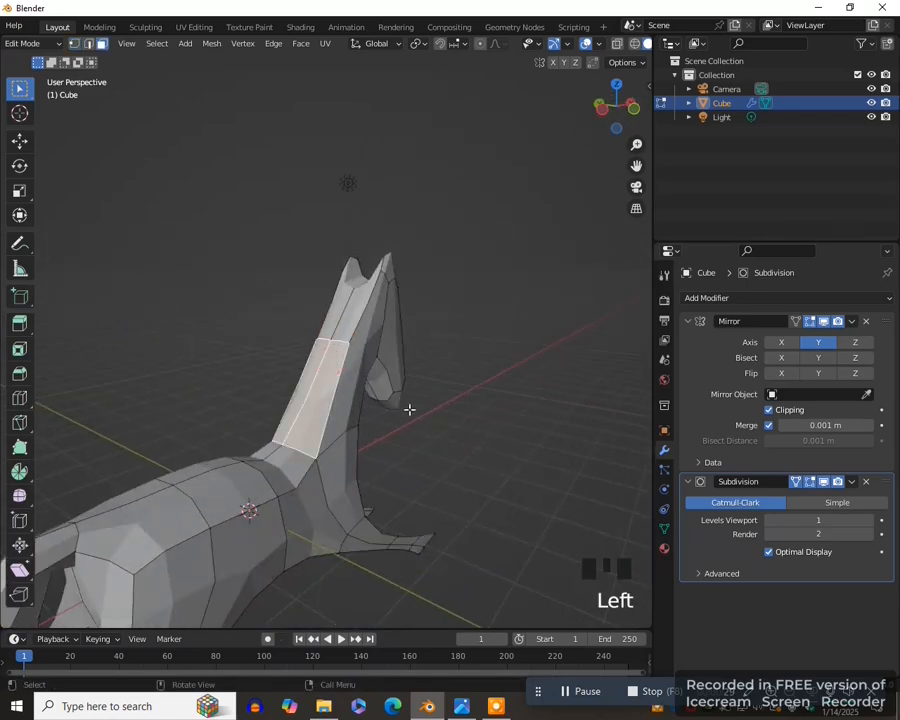
key("KP_1")
scroll(441, 420, "down", 2)
key("e")
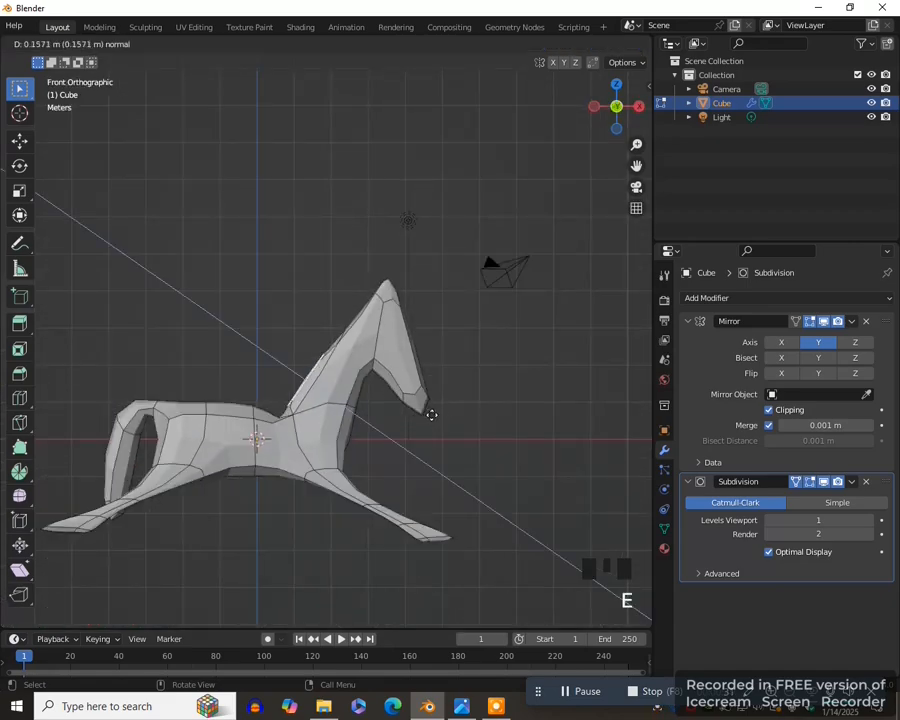
left_click(416, 406)
- Select the upper outer edge of the mane and move it up and forward in front view
middle_click_drag(408, 402, 492, 431)
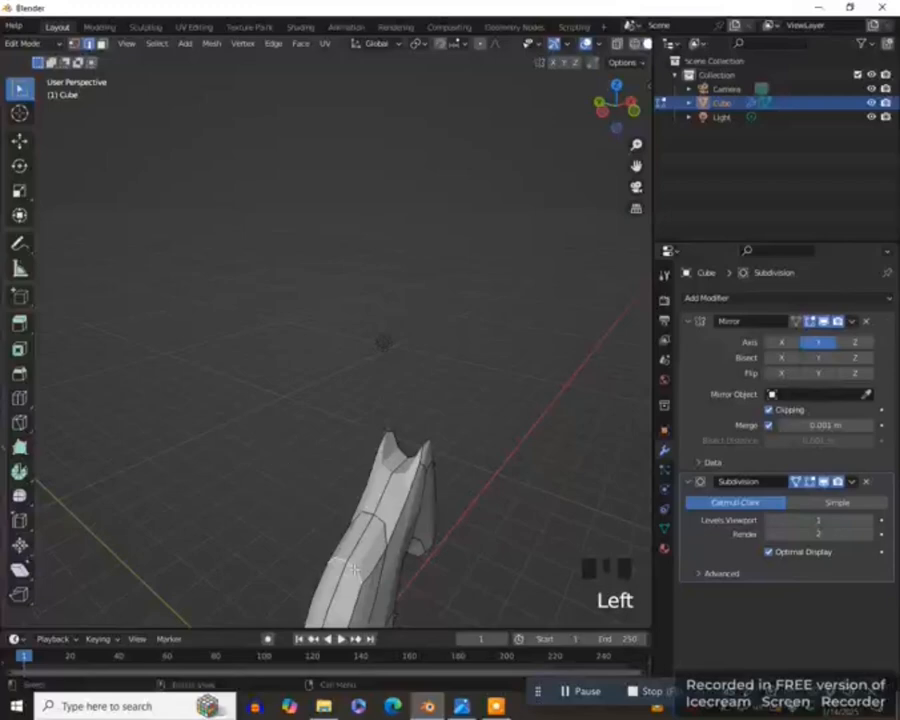
left_click_drag(636, 166, 637, 63)
middle_click_drag(525, 462, 430, 426)
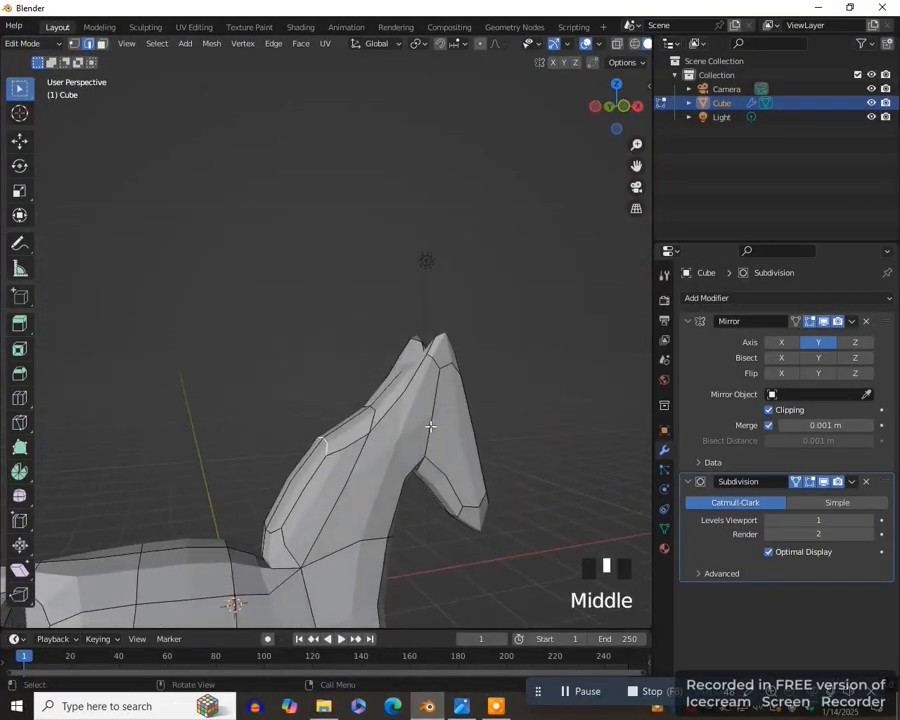
key("KP_1")
key("g")
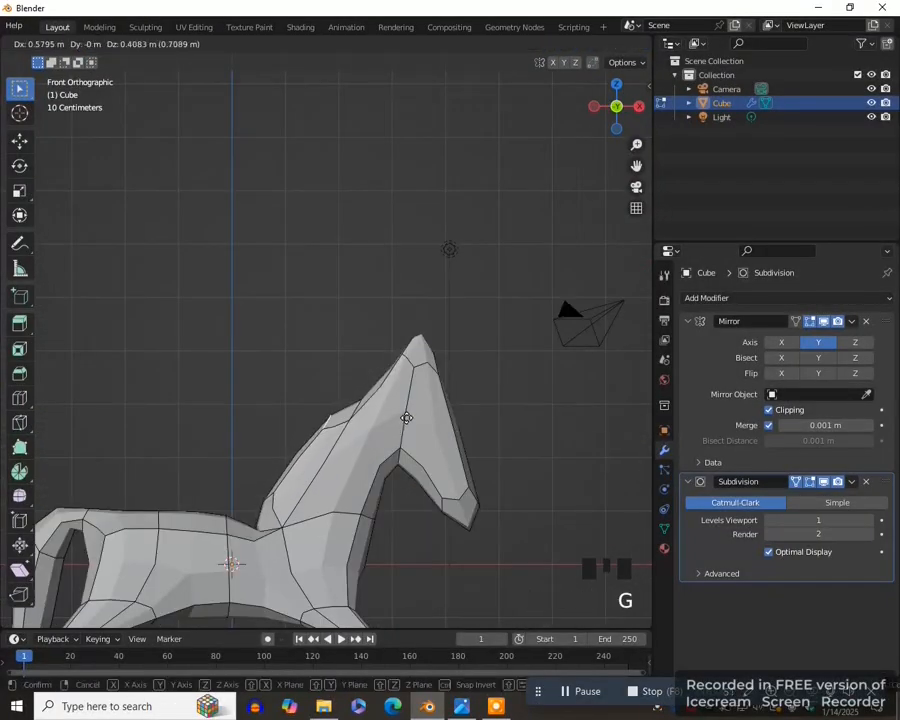
left_click(414, 402)
- Select the edge where the mane's upper end meets the neck and move it up toward the head in front view
middle_click_drag(414, 402, 401, 430)
left_click(368, 418)
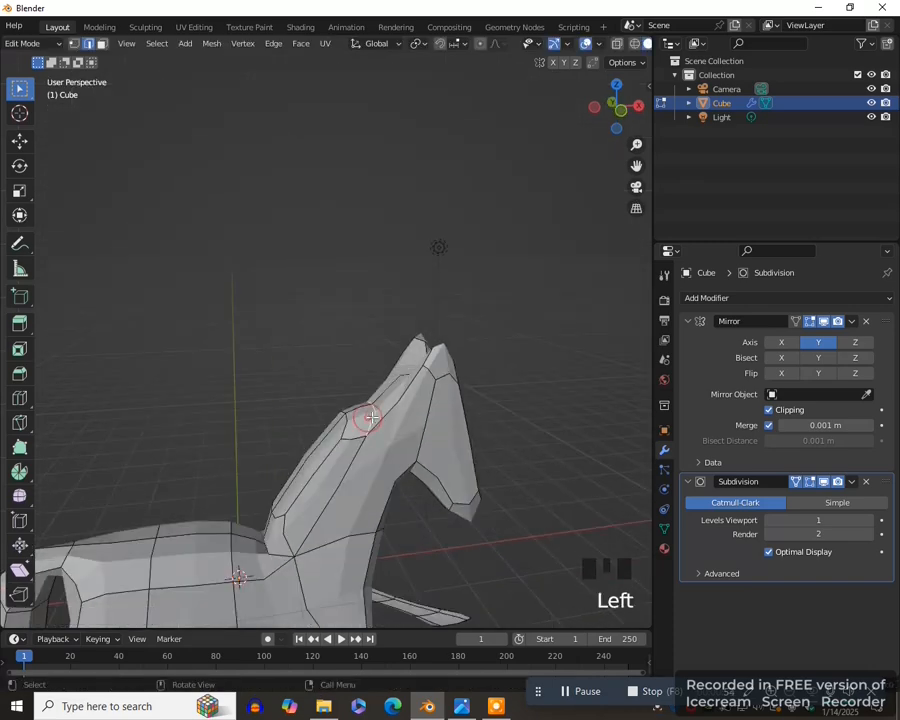
key("KP_1")
key("g")
left_click(388, 396)
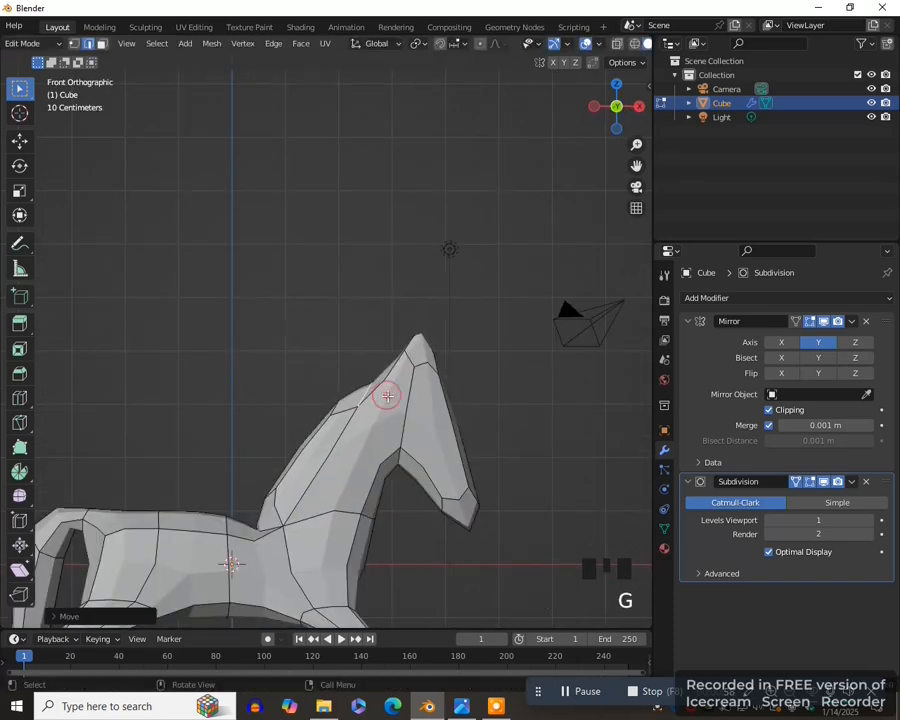
- Switch the viewport shading to Material Preview and set the horse material's base color to a light brown
scroll(390, 458, "down", 4)
key("KP_1")
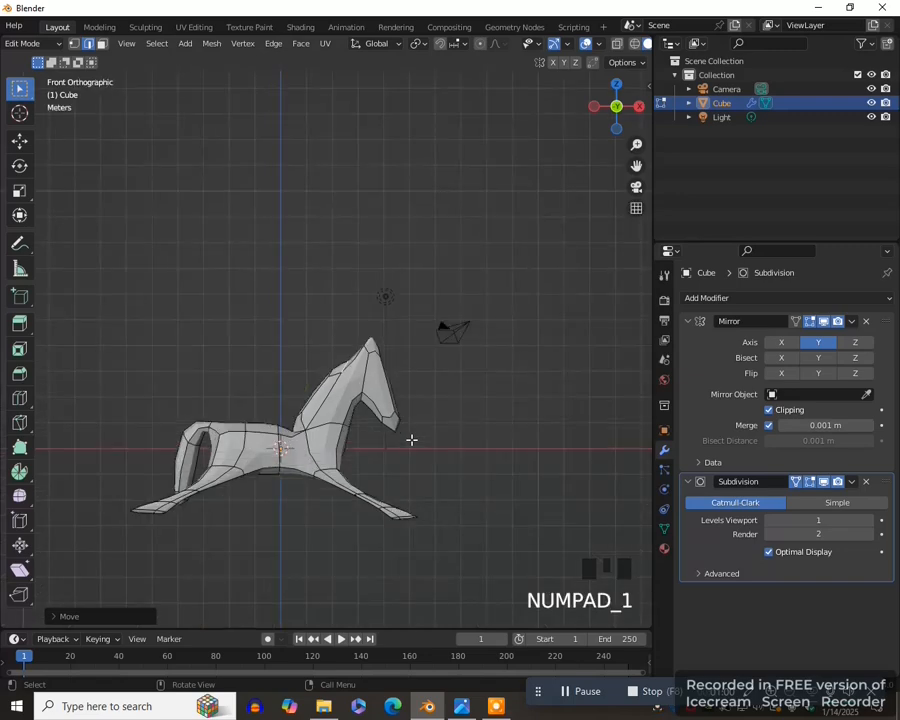
scroll(435, 470, "down", 2)
key("z")
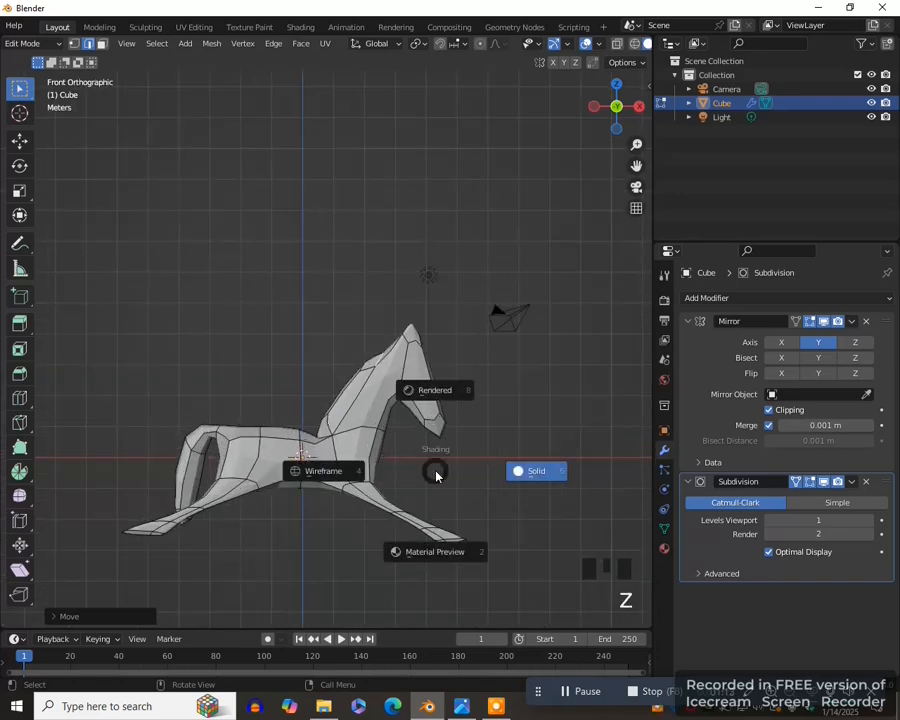
left_click(446, 553)
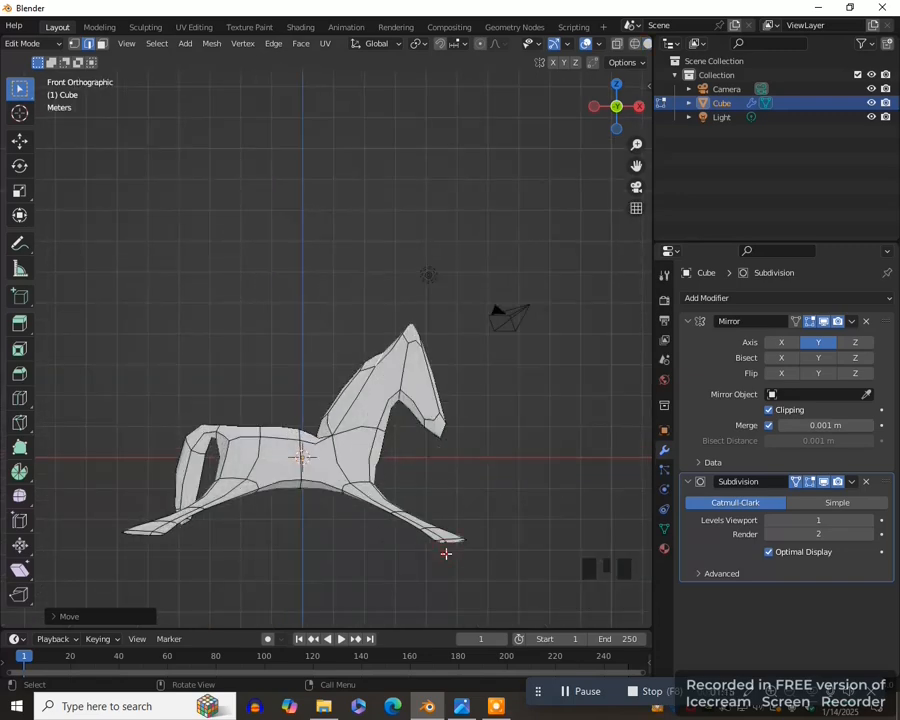
left_click(665, 550)
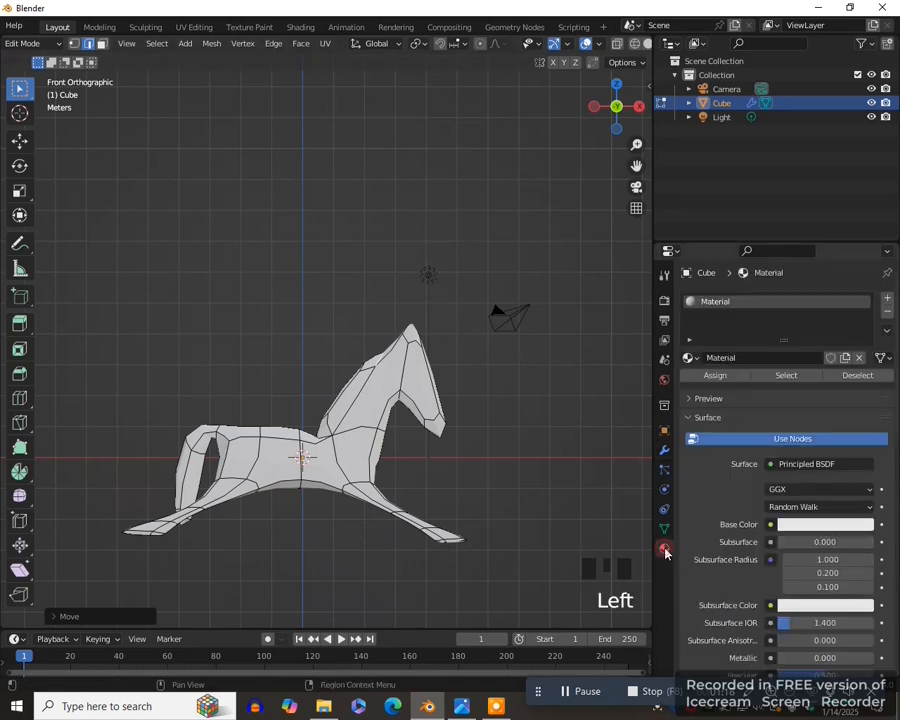
left_click(805, 524)
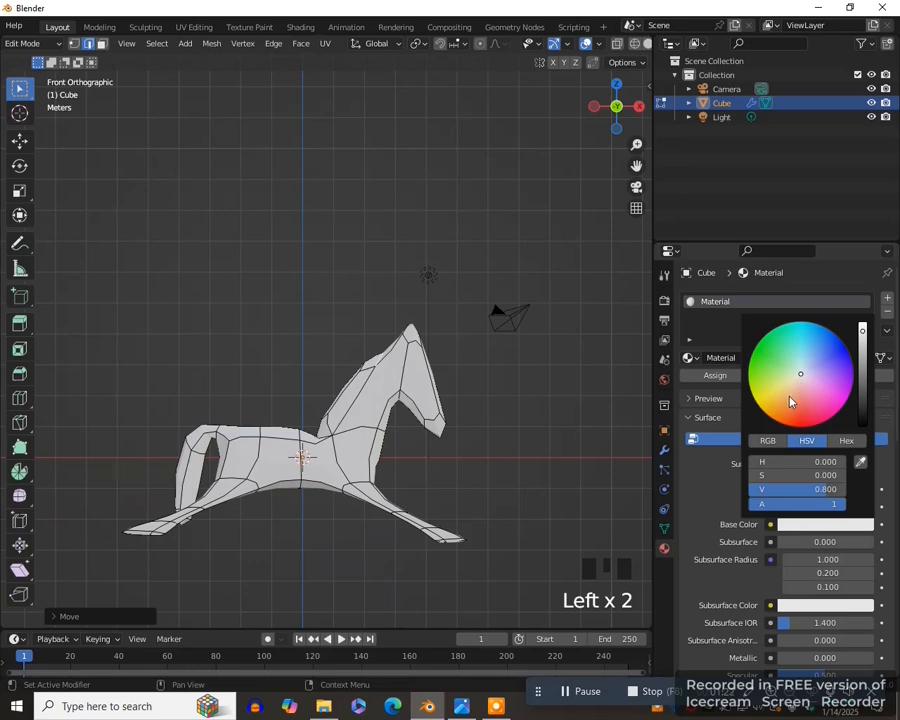
left_click(788, 396)
left_click_drag(863, 332, 863, 372)
middle_click_drag(548, 408, 388, 438)
scroll(538, 440, "up", 2)
scroll(387, 438, "up", 1)
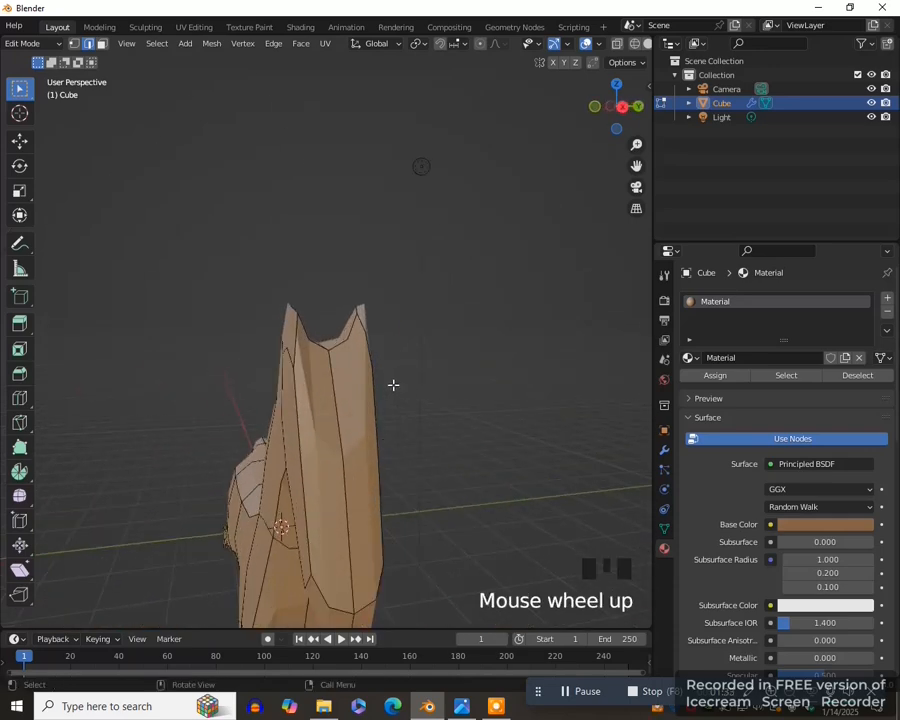
key("k")
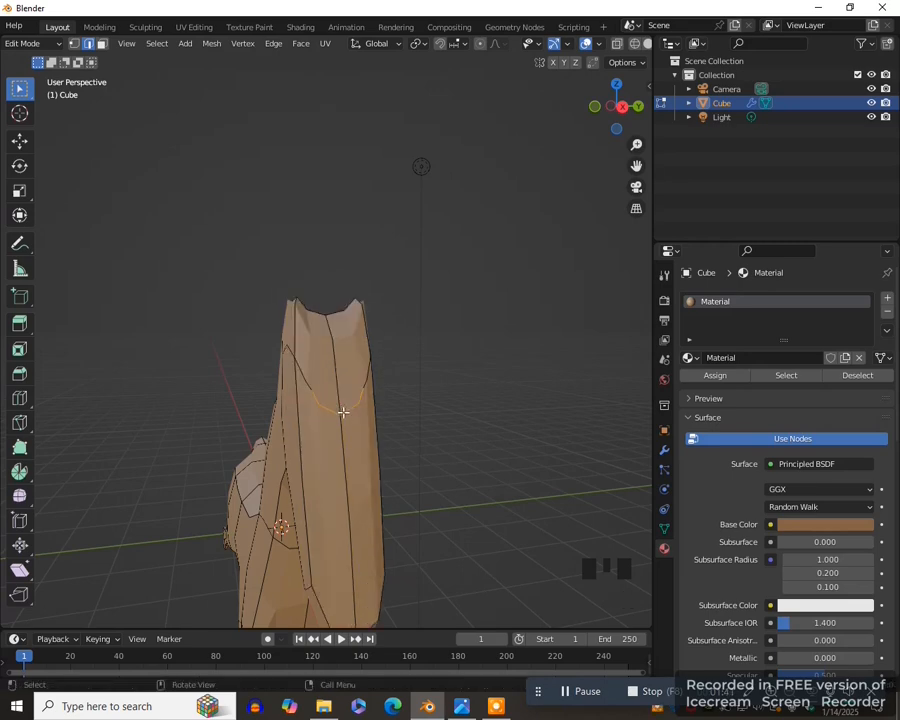
scroll(416, 396, "up", 1)
middle_click_drag(343, 412, 482, 416)
- Select all faces of the mane with circle select in face mode, checking them from several sides
scroll(416, 396, "down", 2)
scroll(483, 416, "up", 1)
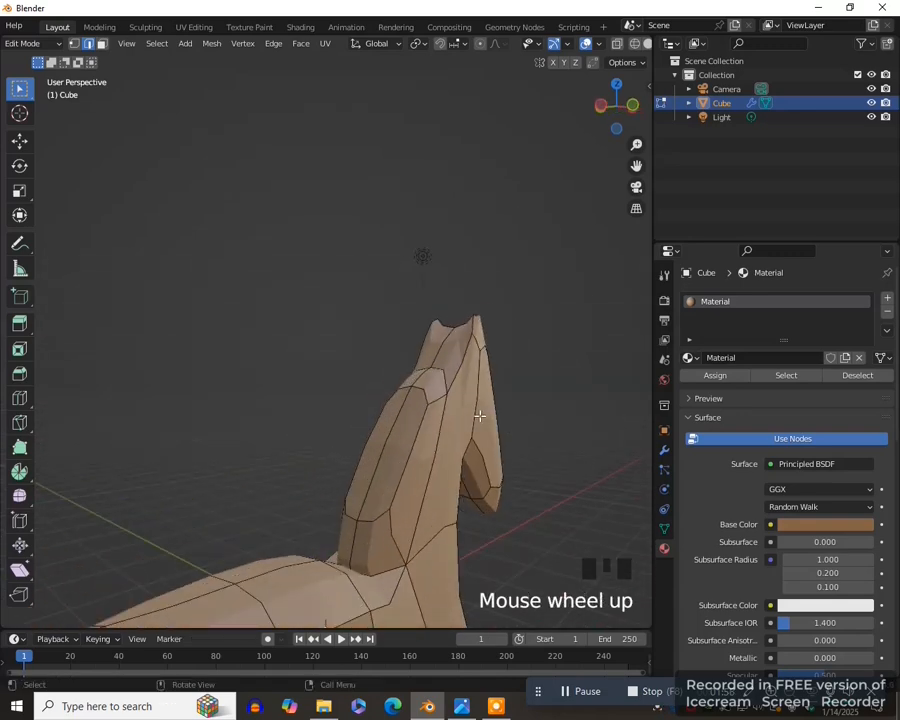
key("3")
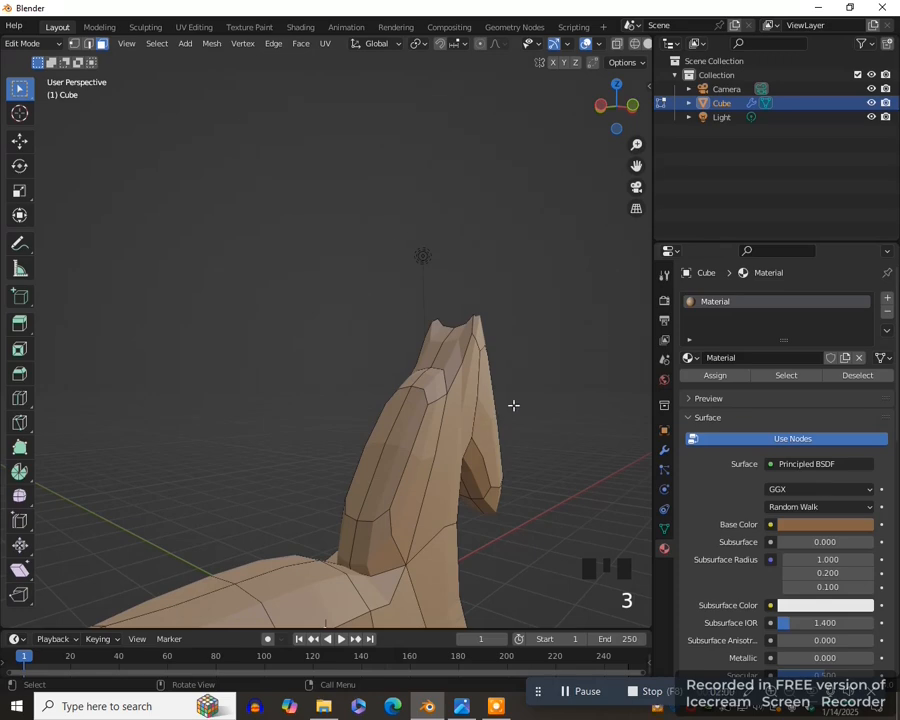
key("c")
mouse_move(374, 508)
left_mouse_down()
mouse_move(370, 517)
mouse_move(412, 397)
left_mouse_up()
middle_click_drag(412, 397, 398, 498)
key("c")
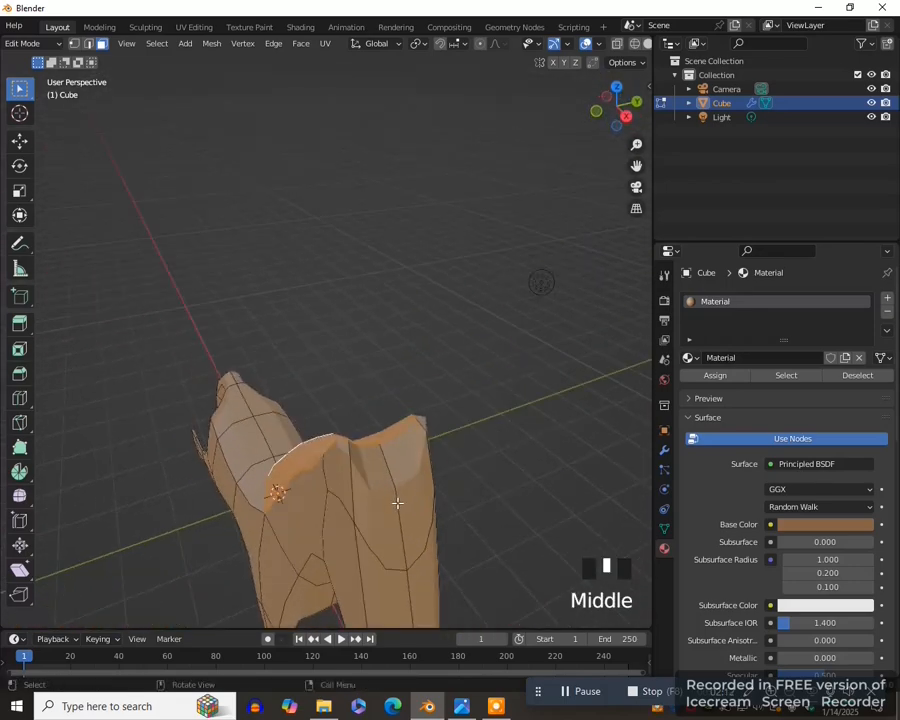
key("c")
middle_click_drag(494, 502, 518, 474)
- Add all the tail faces to the mane selection with circle select
key("KP_1")
scroll(463, 483, "down", 2)
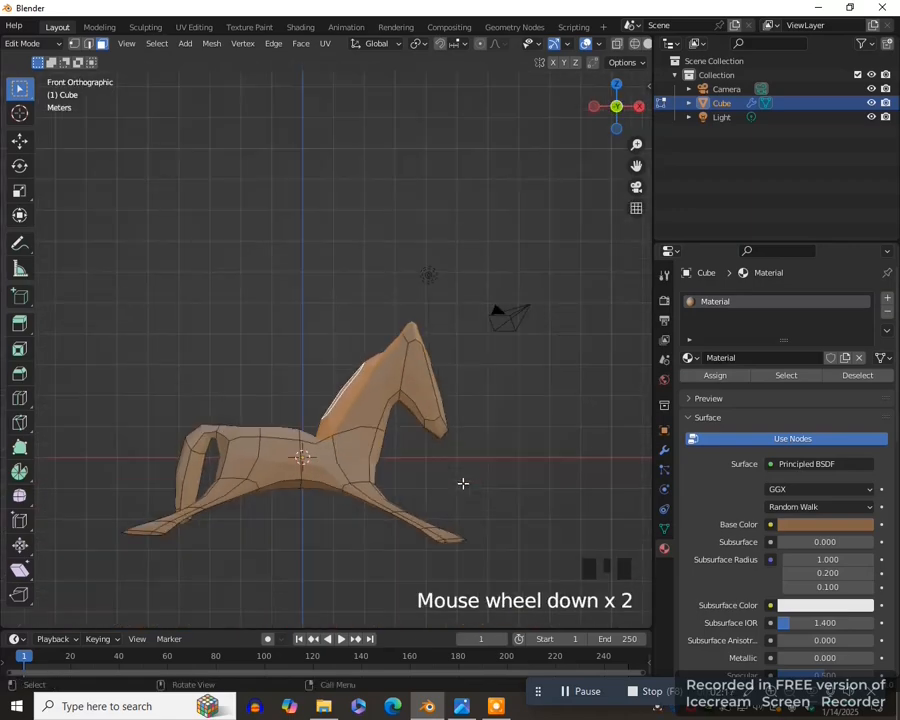
left_click_drag(636, 165, 728, 117)
scroll(351, 437, "up", 4)
key("c")
left_click_drag(331, 416, 341, 443)
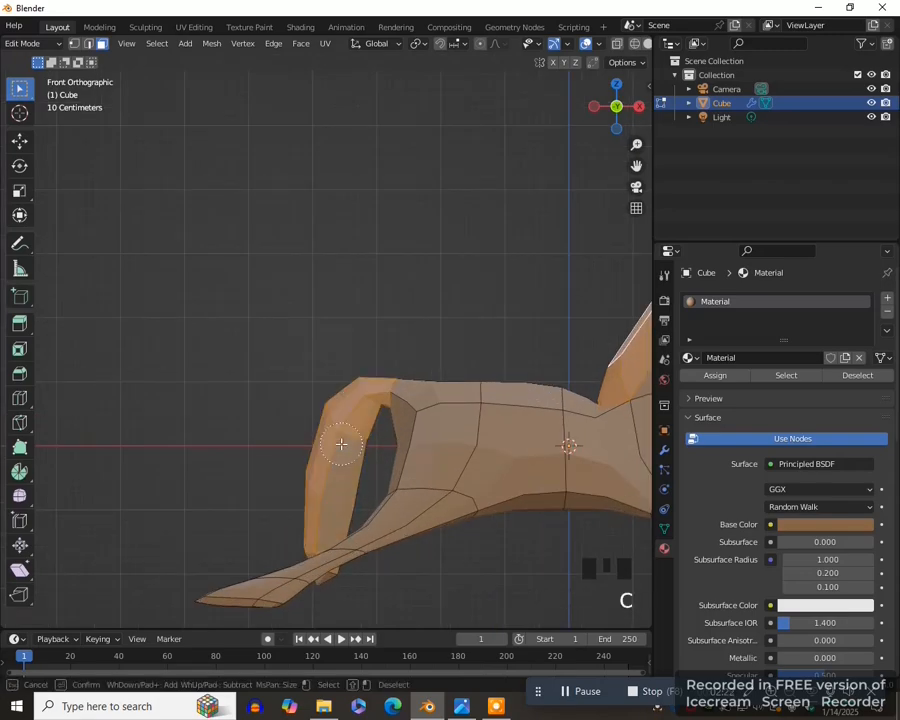
key("Escape")
middle_click_drag(341, 443, 420, 330)
key("c")
key("Escape")
- Add a second material with a dark brown base color (H 0.040, S 0.978, V 0.138) and assign it to the selected mane and tail faces
key("KP_1")
scroll(257, 514, "down", 4)
left_click_drag(636, 165, 531, 165)
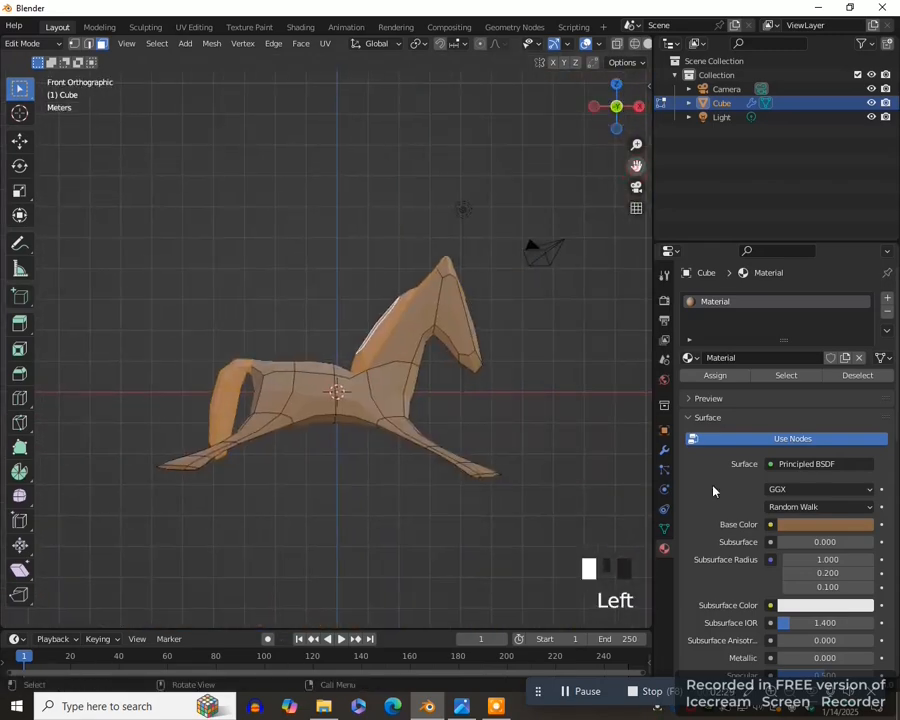
left_click(886, 300)
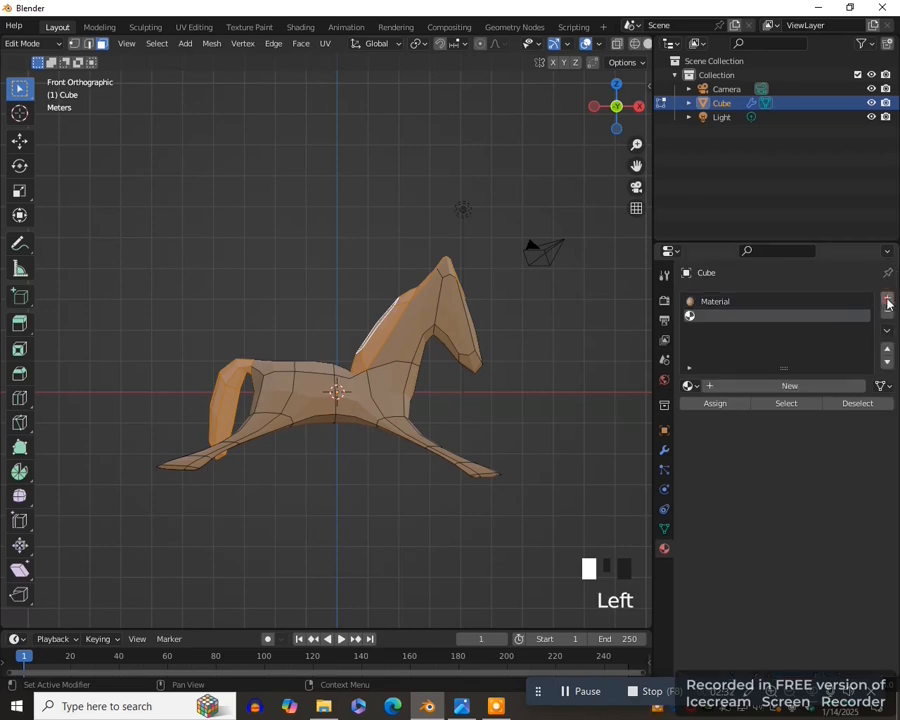
left_click(796, 388)
left_click(804, 553)
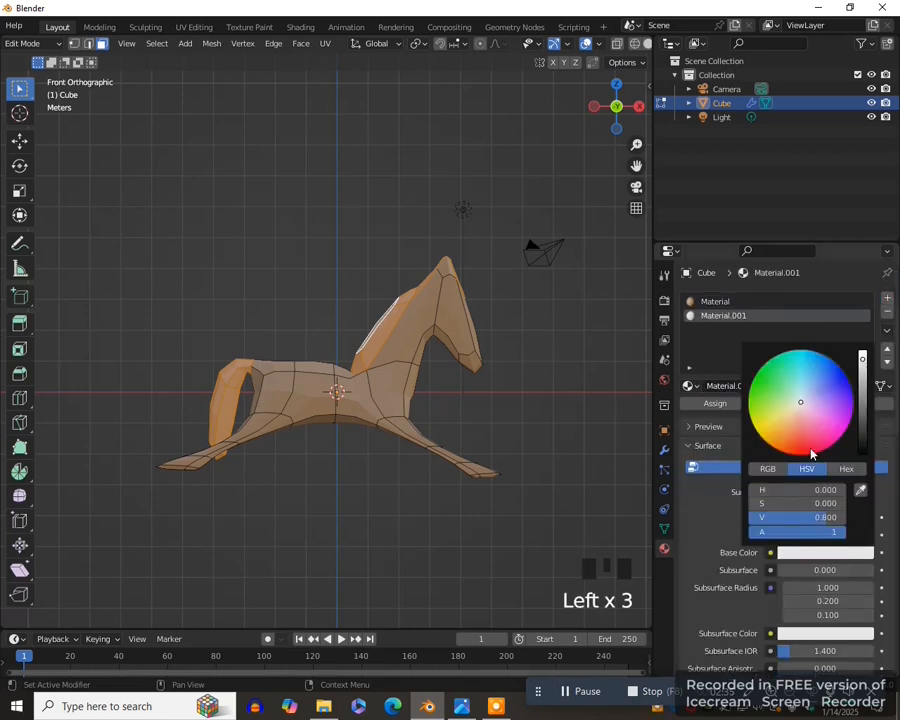
left_click(779, 446)
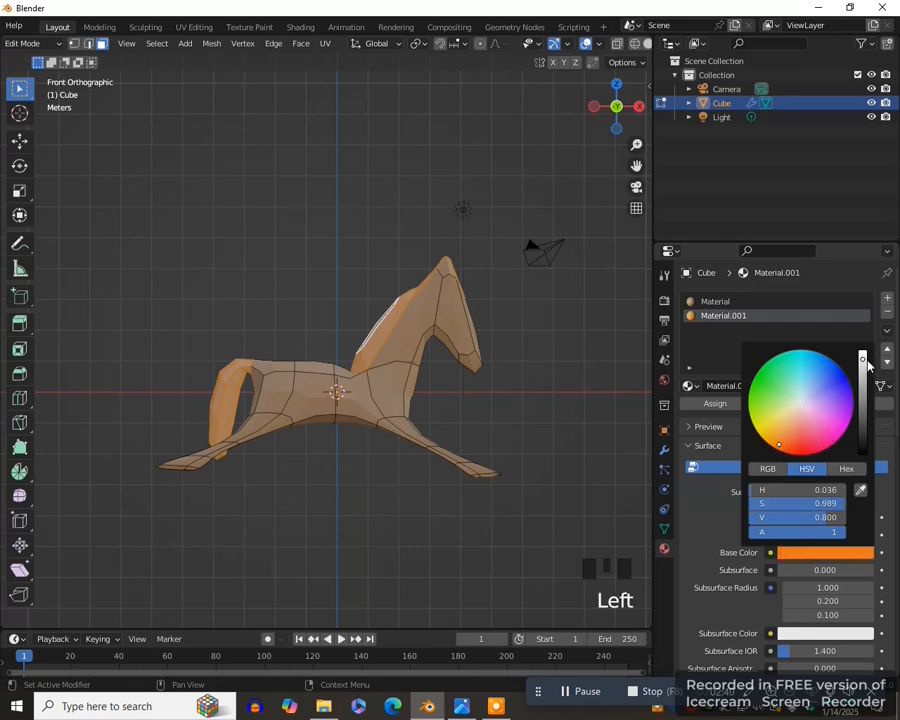
left_click_drag(863, 360, 863, 411)
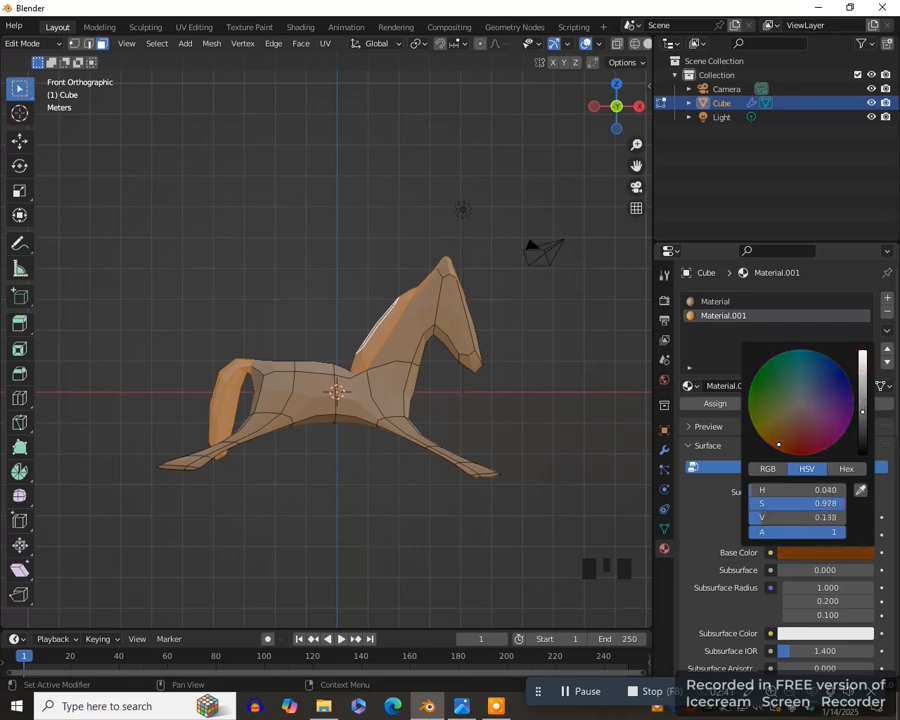
left_click(715, 403)
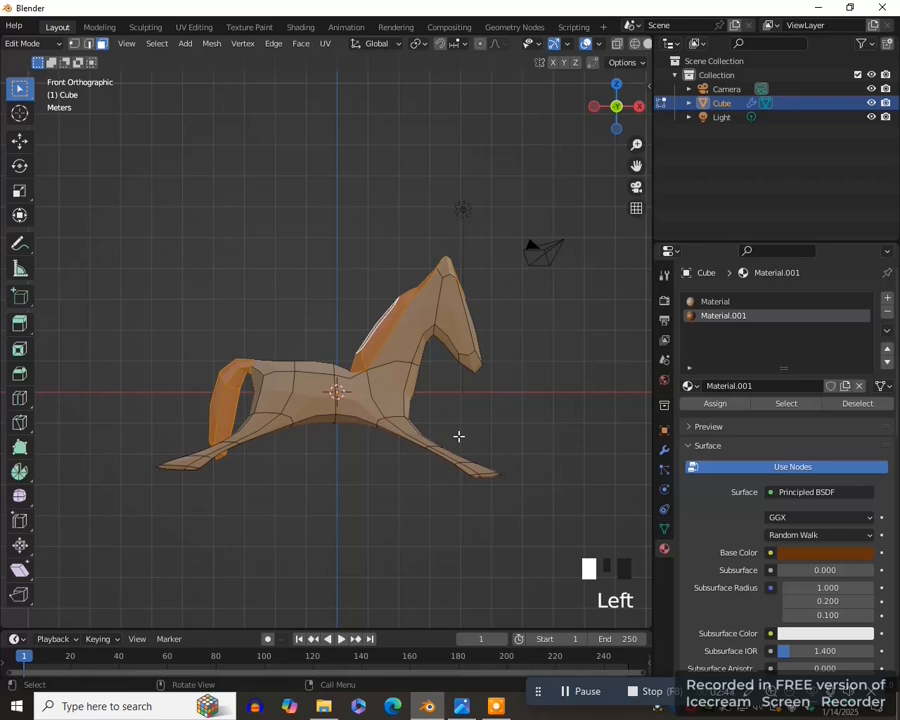
- Select the front and hind hoof faces with circle select in wireframe view, and return the shading to Material Preview
key("z")
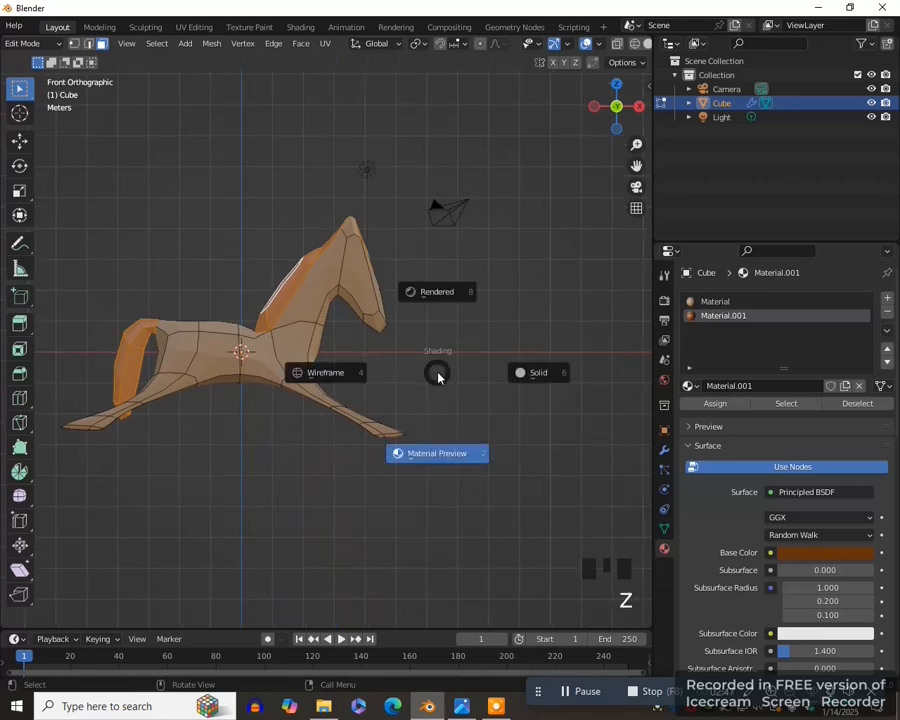
key("4")
left_click(424, 392)
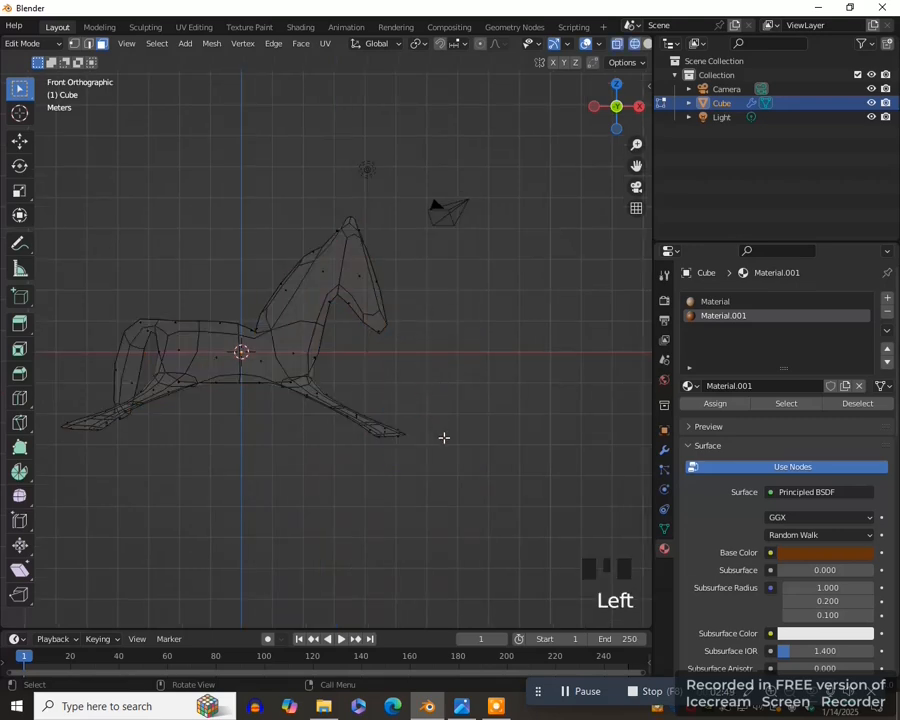
scroll(444, 437, "up", 2)
scroll(455, 476, "down", 2)
key("c")
left_click_drag(398, 458, 396, 438)
left_click(93, 434)
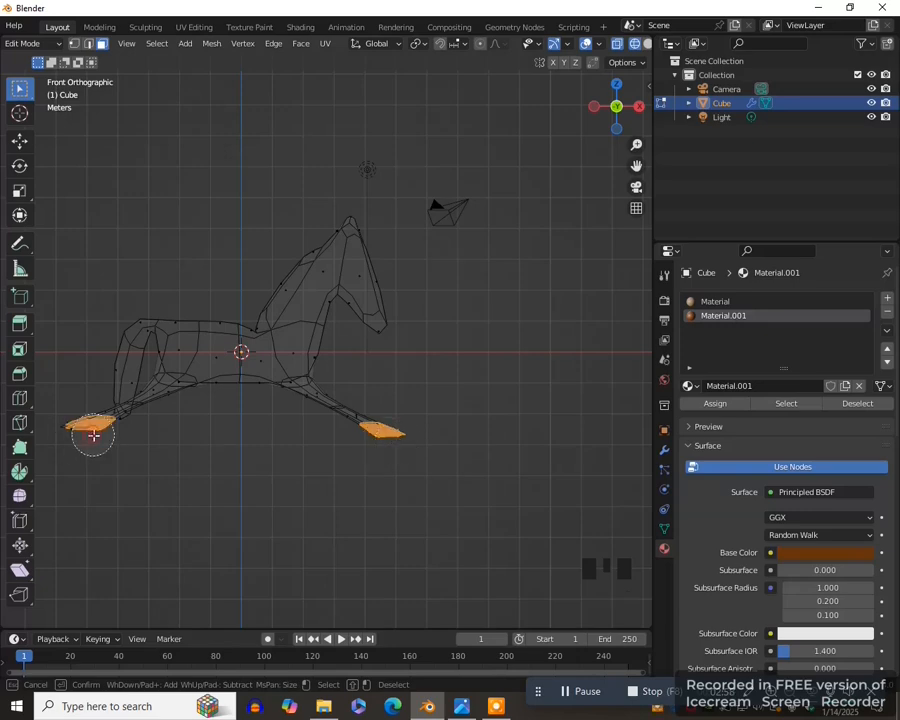
left_click_drag(93, 435, 80, 431)
key("Escape")
key("z")
left_click(307, 563)
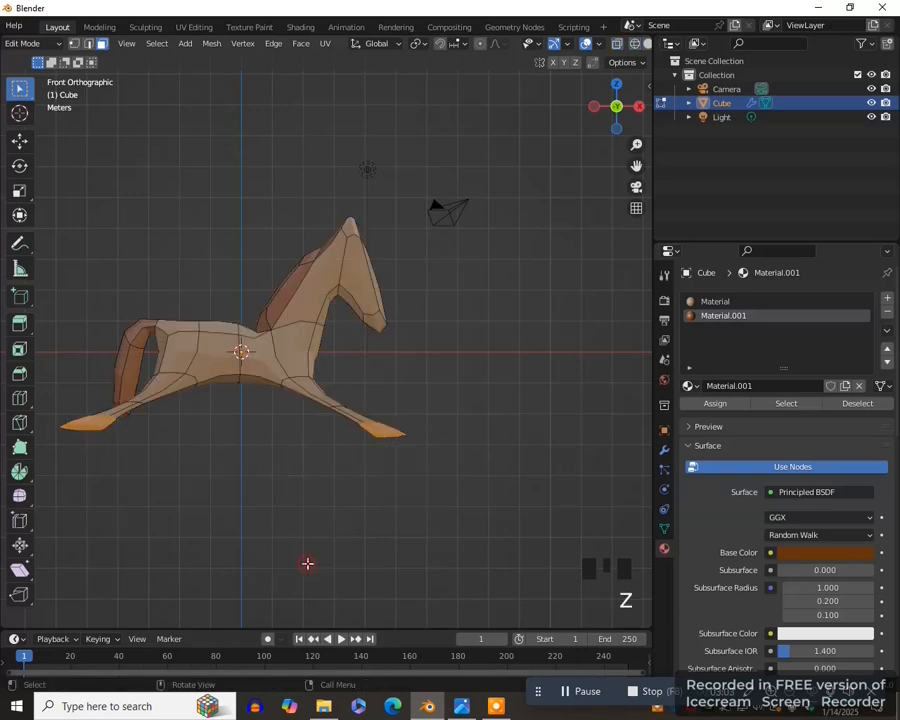
- Add a third material with a near-black base color, assign it to the selected hoof faces, and return to Object Mode
left_click_drag(653, 420, 631, 415)
left_click(888, 298)
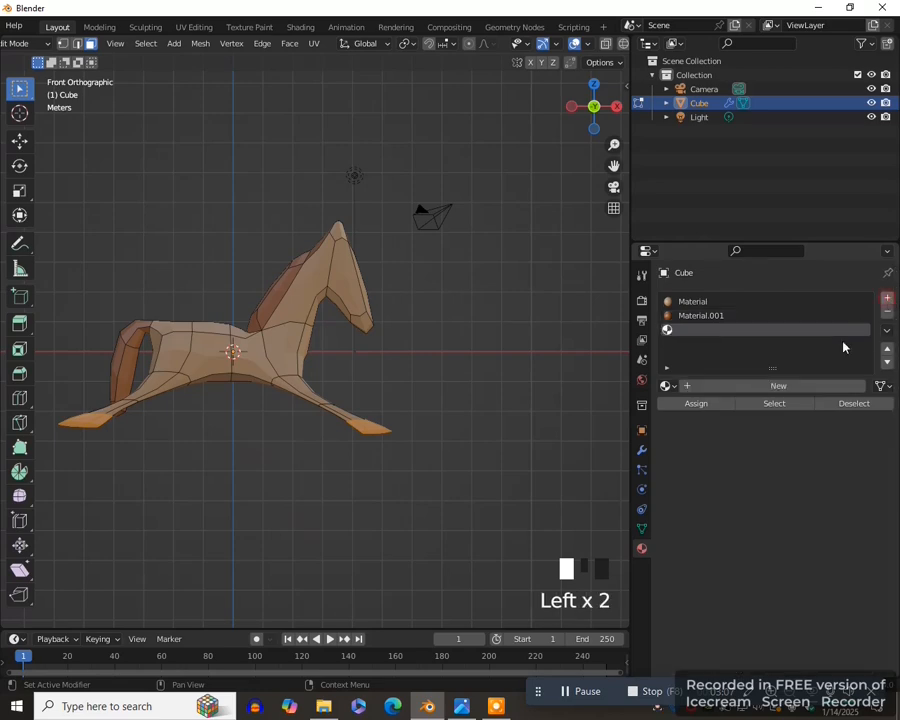
left_click(769, 389)
left_click(795, 552)
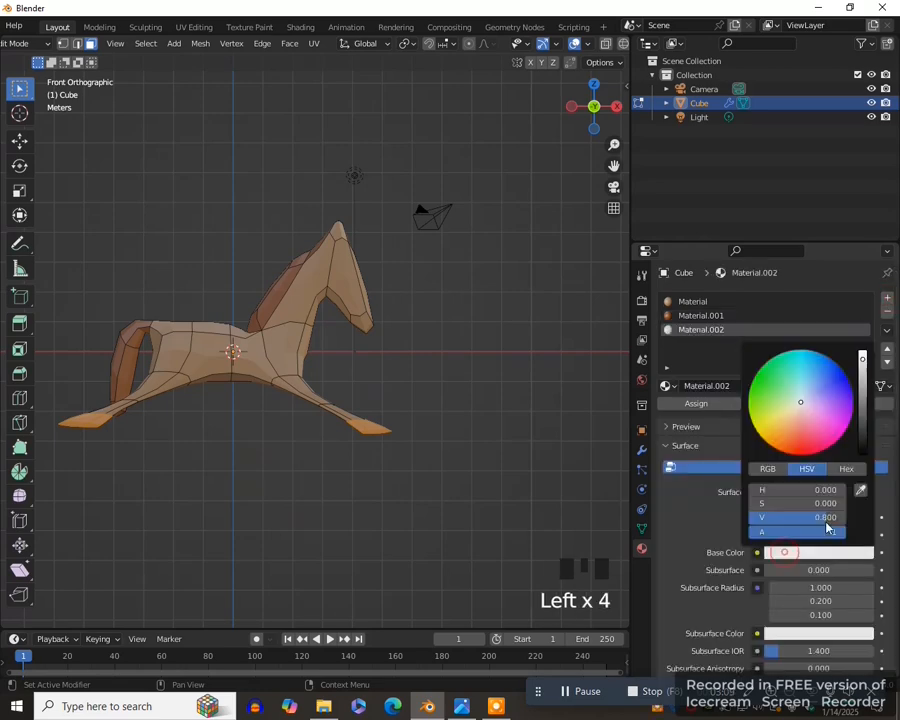
left_click_drag(864, 362, 864, 455)
scroll(782, 612, "down", 1)
scroll(782, 610, "down", 4)
left_click(792, 602)
scroll(700, 466, "up", 4)
left_click(697, 377)
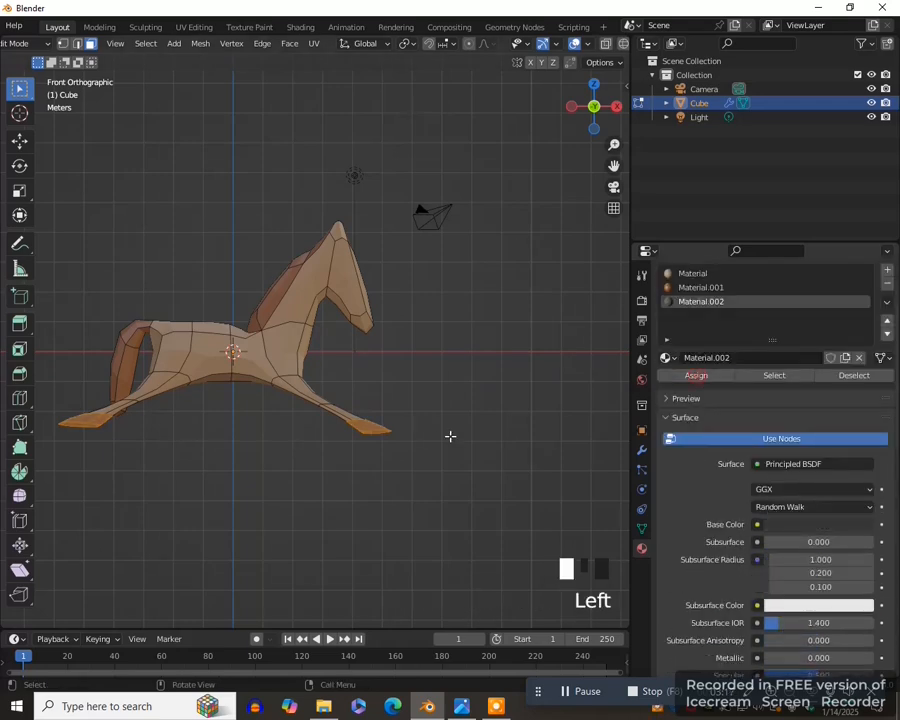
key("Tab")
left_click(362, 430)
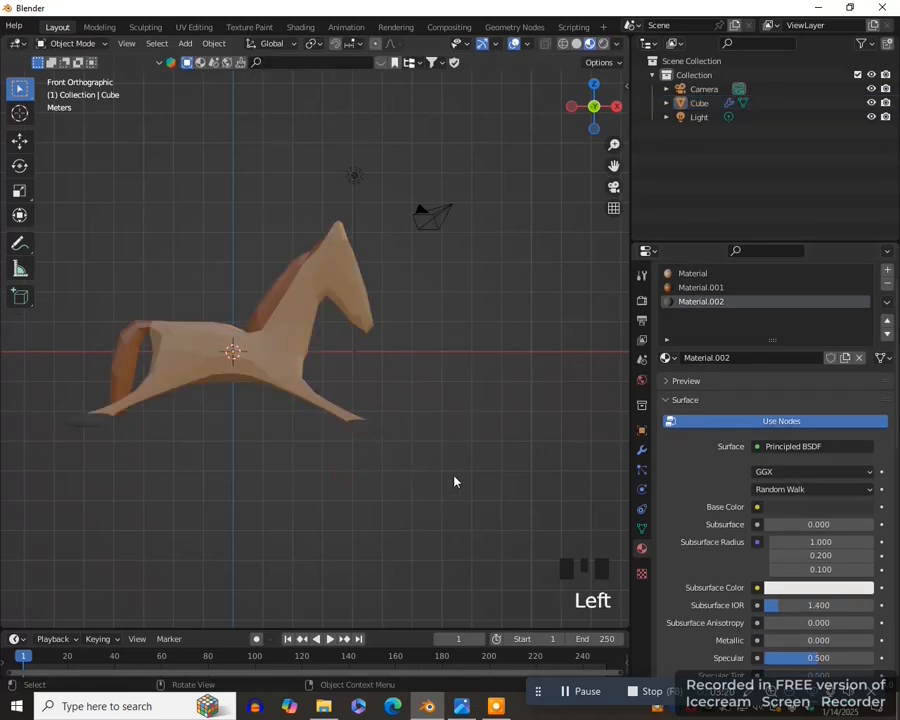
- Select the horse, display it in wireframe shading from the front, and enter Edit Mode
key("KP_3")
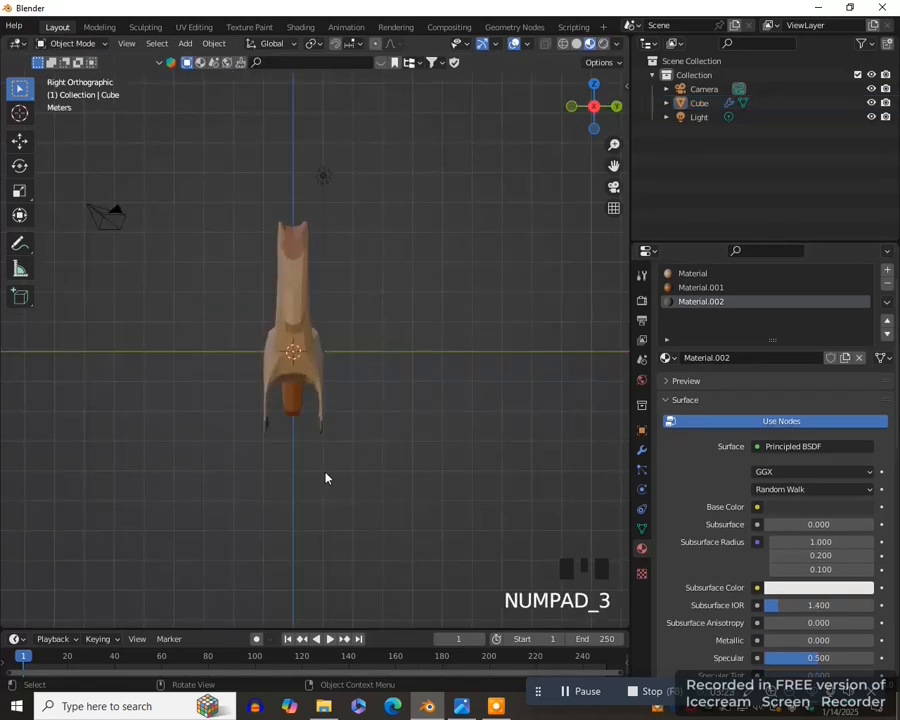
scroll(325, 478, "up", 2)
key("KP_1")
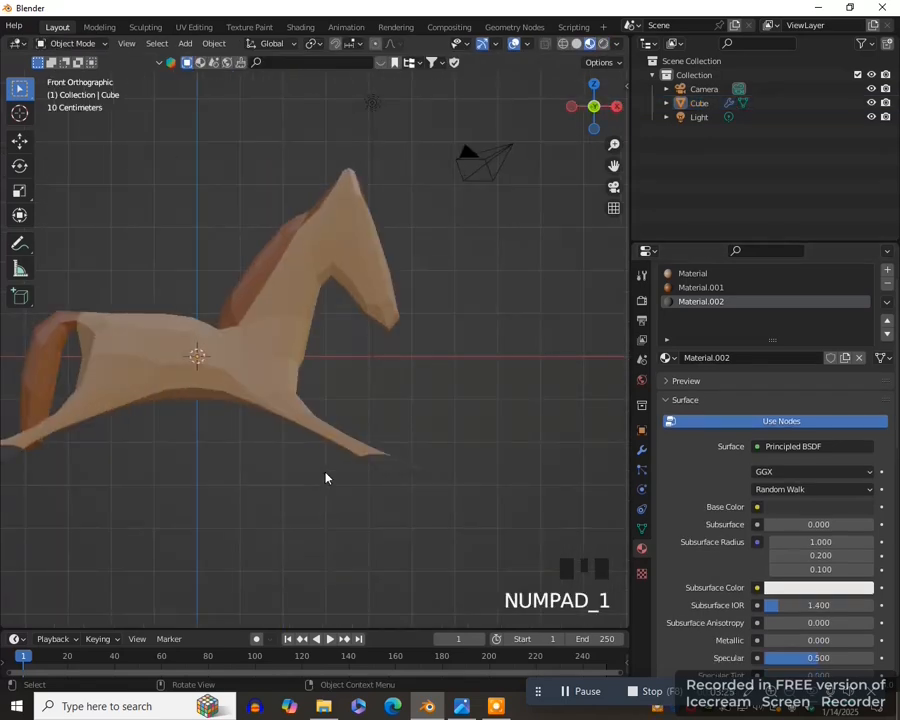
scroll(325, 476, "down", 2)
left_click(417, 414)
key("z")
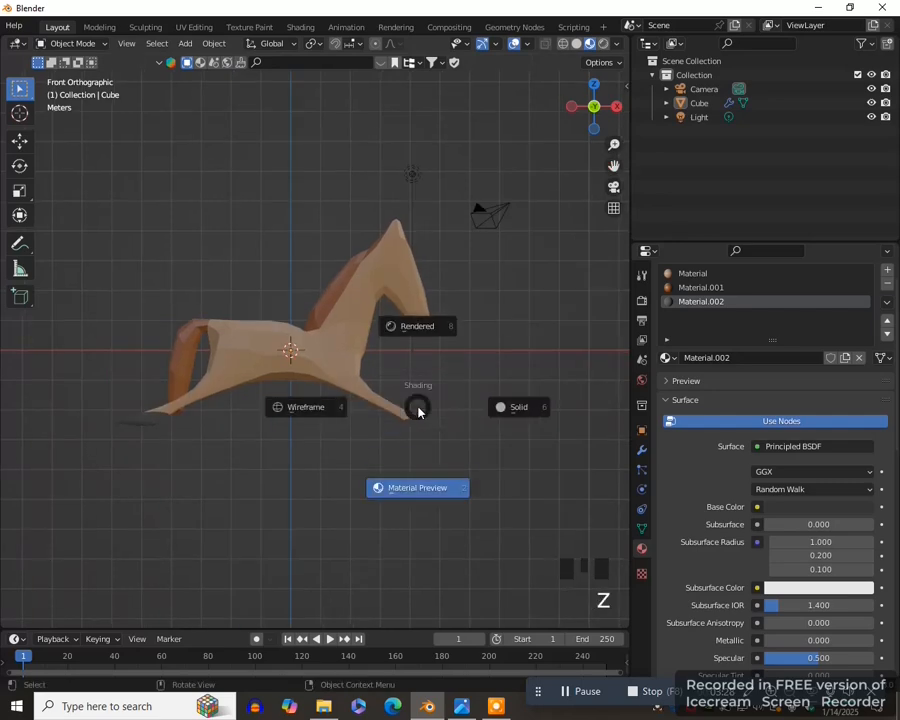
left_click(306, 407)
scroll(454, 362, "down", 2)
left_click(382, 402)
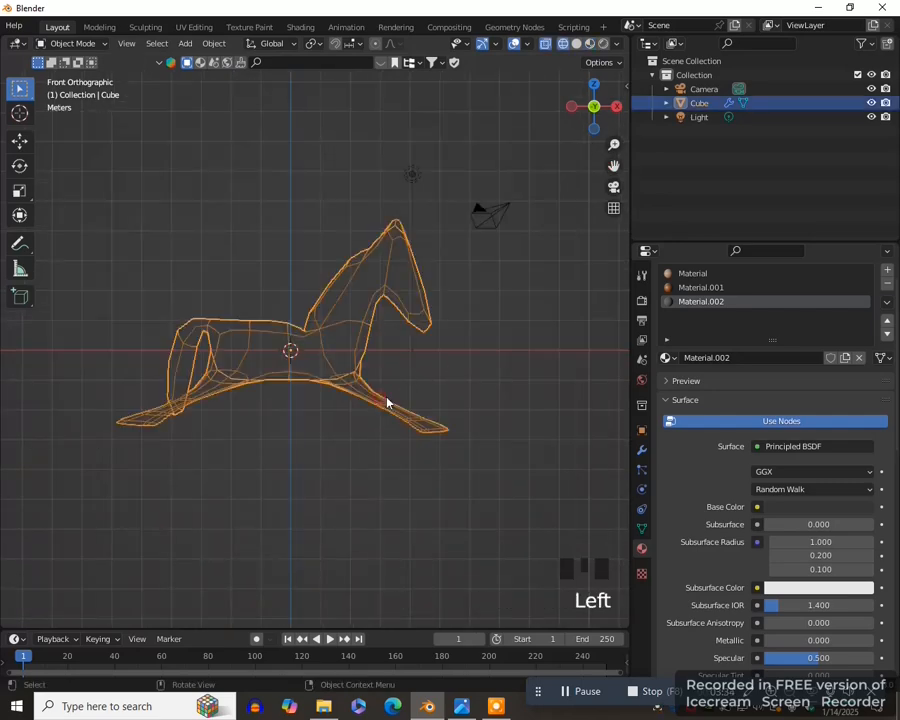
key("Tab")
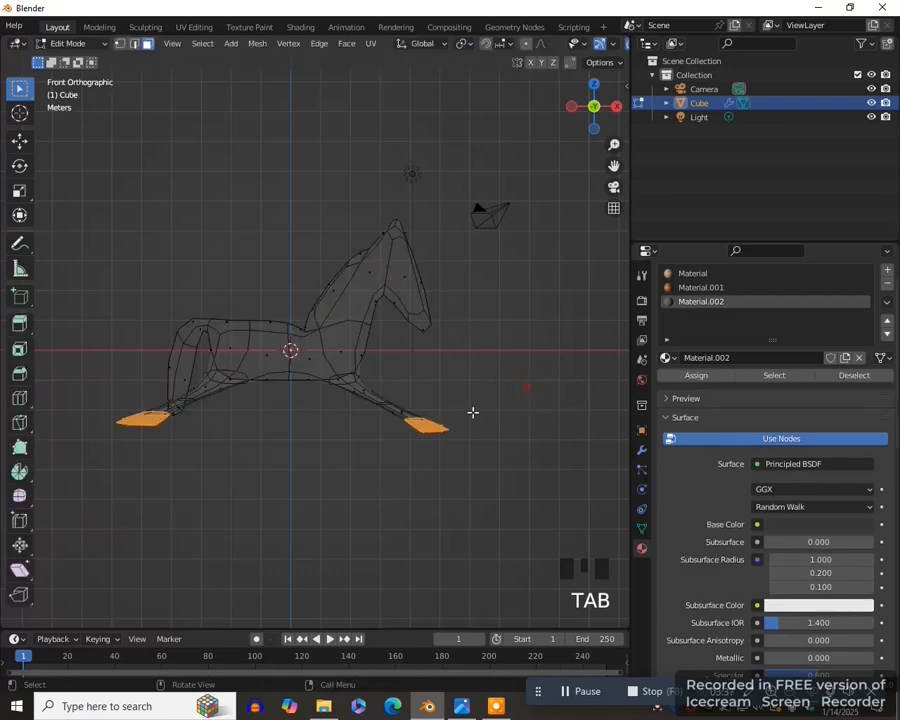
- Clear the hoof selection and select all faces of the two front legs with circle select in face mode
left_click(490, 391)
key("3")
scroll(464, 420, "down", 2)
scroll(466, 438, "up", 2)
key("c")
mouse_move(475, 461)
left_mouse_down()
mouse_move(422, 438)
mouse_move(177, 480)
left_mouse_up()
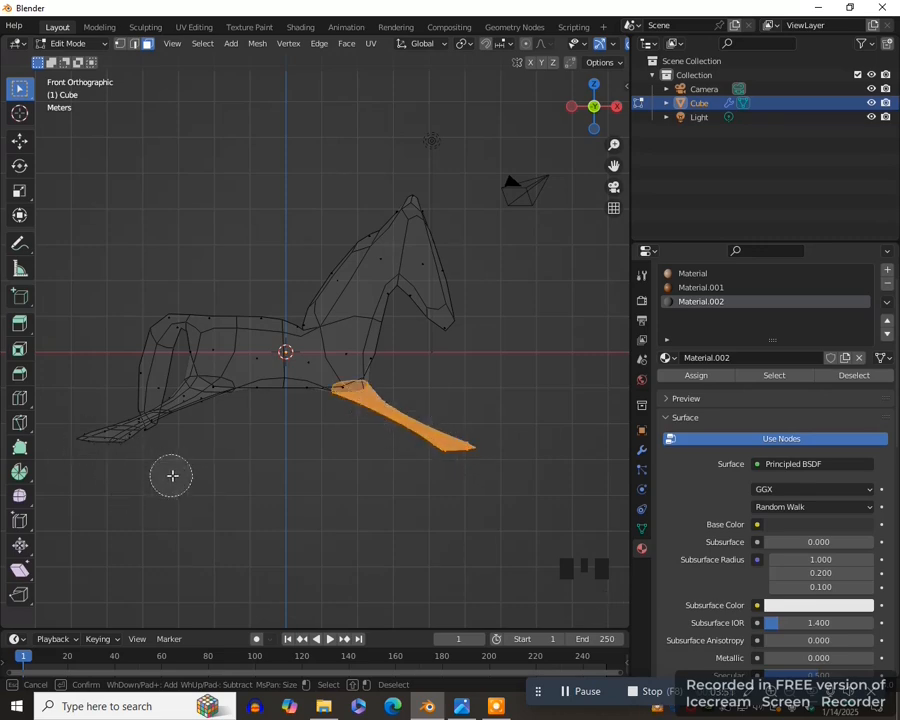
- Add all faces of both hind legs to the selection with circle select, keeping the front legs selected
mouse_move(197, 474)
middle_mouse_down()
mouse_move(185, 472)
mouse_move(300, 519)
middle_mouse_up()
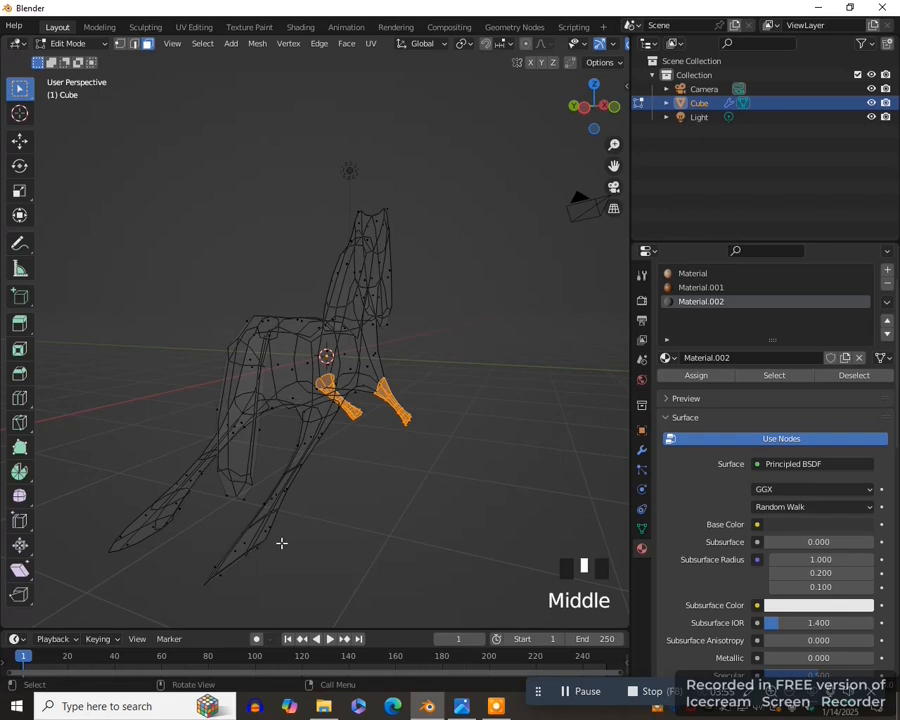
key("c")
left_click_drag(226, 568, 256, 542)
middle_click_drag(256, 542, 259, 480)
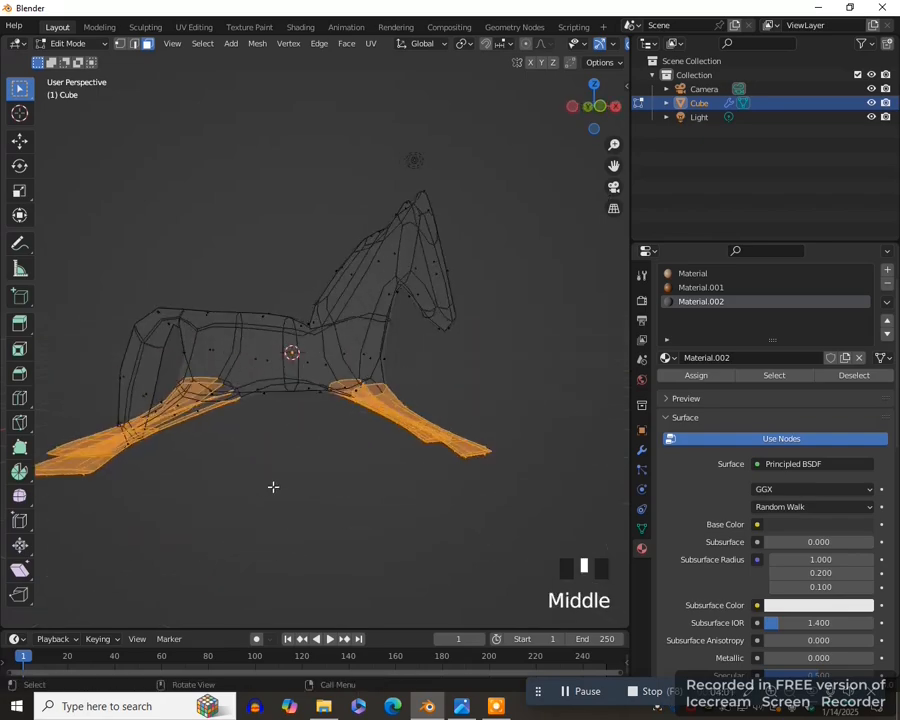
key("KP_1")
key("c")
left_click_drag(216, 390, 191, 404)
key("Escape")
scroll(245, 452, "down", 2)
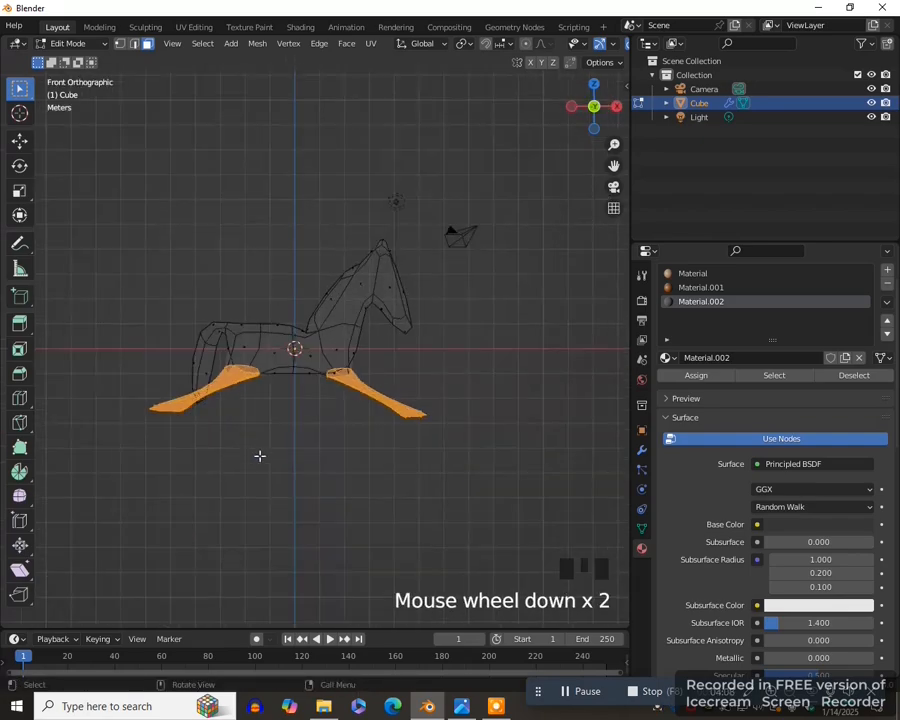
- Switch to solid shading and deselect the underside faces that connect the two hind legs
key("KP_3")
scroll(300, 495, "up", 2)
key("z")
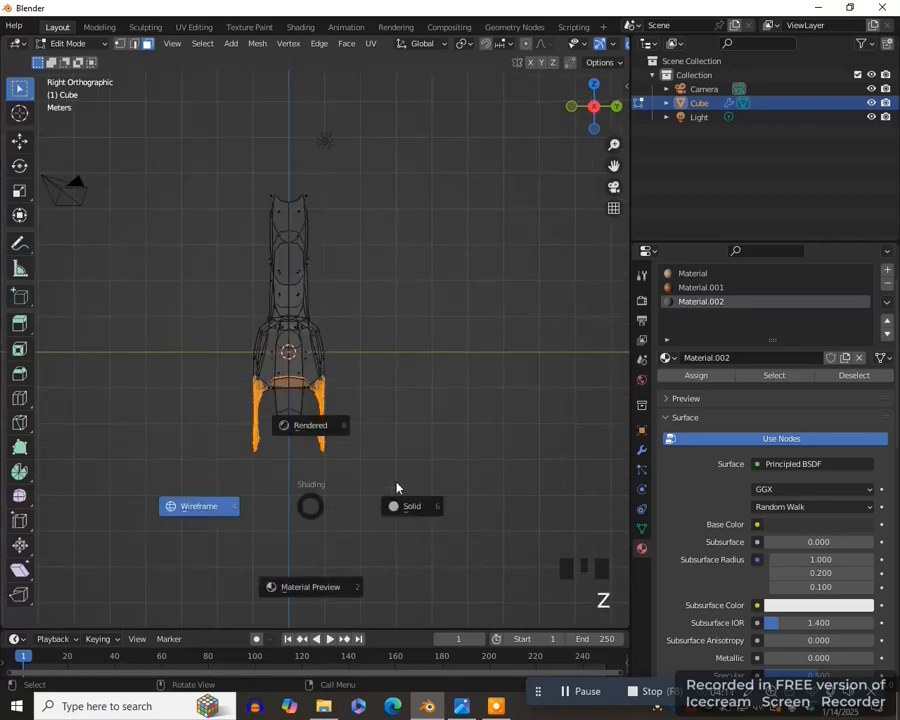
left_click(410, 507)
middle_click_drag(390, 518, 476, 396)
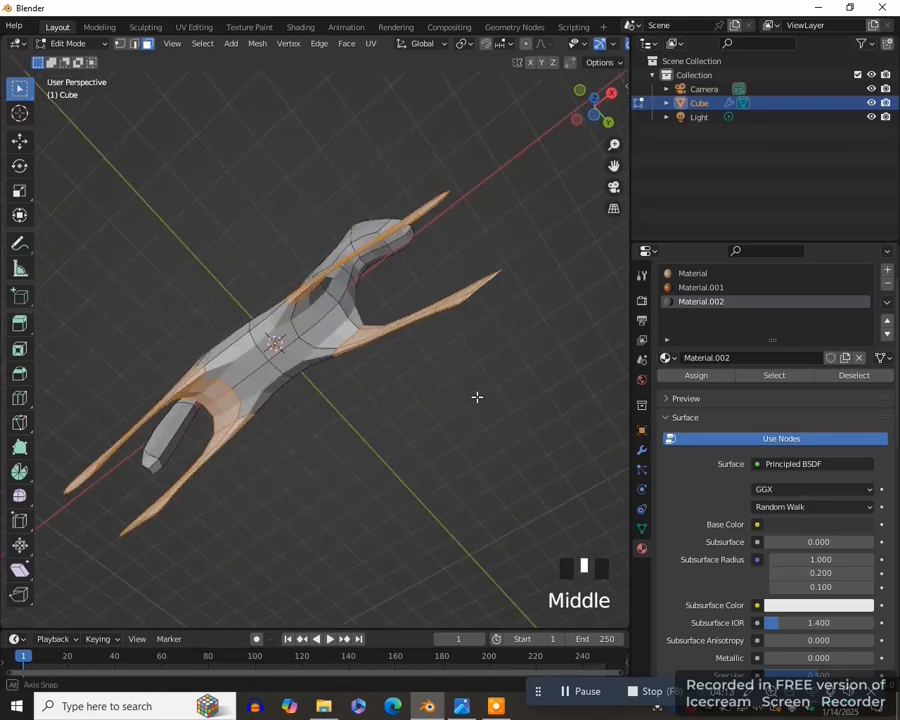
left_click(222, 402, "shift")
middle_click_drag(220, 403, 217, 410)
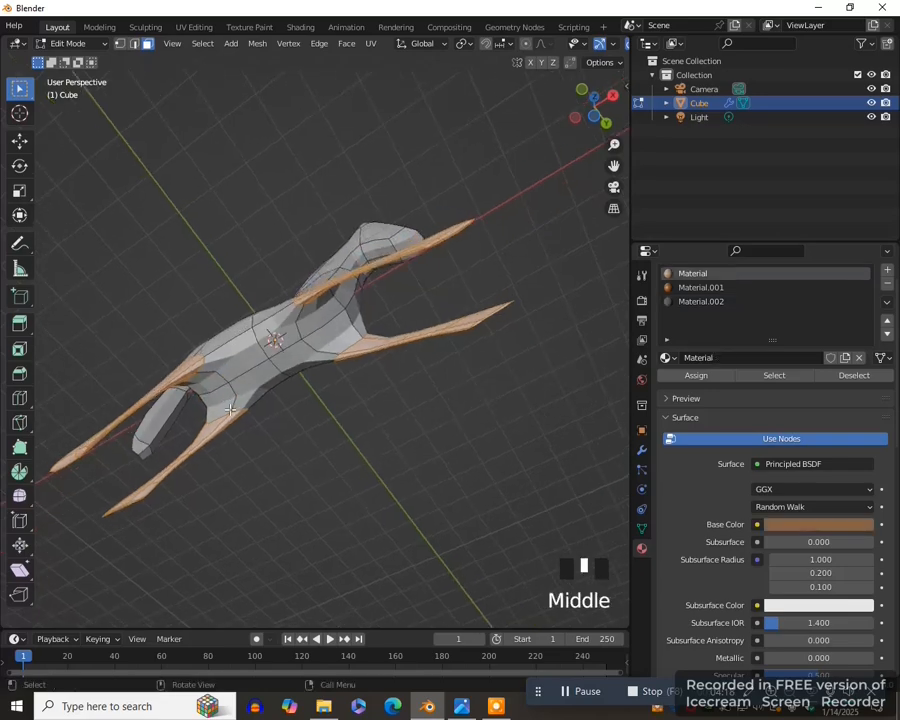
middle_click_drag(318, 381, 318, 391)
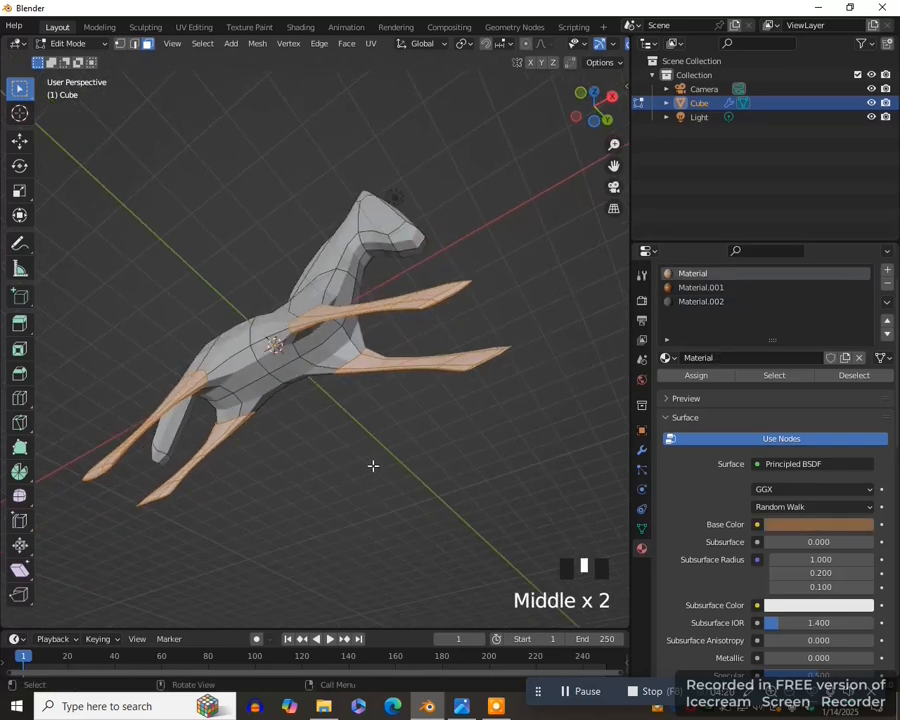
- Scale the selected leg faces along the Y axis in the right side view
key("KP_3")
scroll(372, 481, "up", 1)
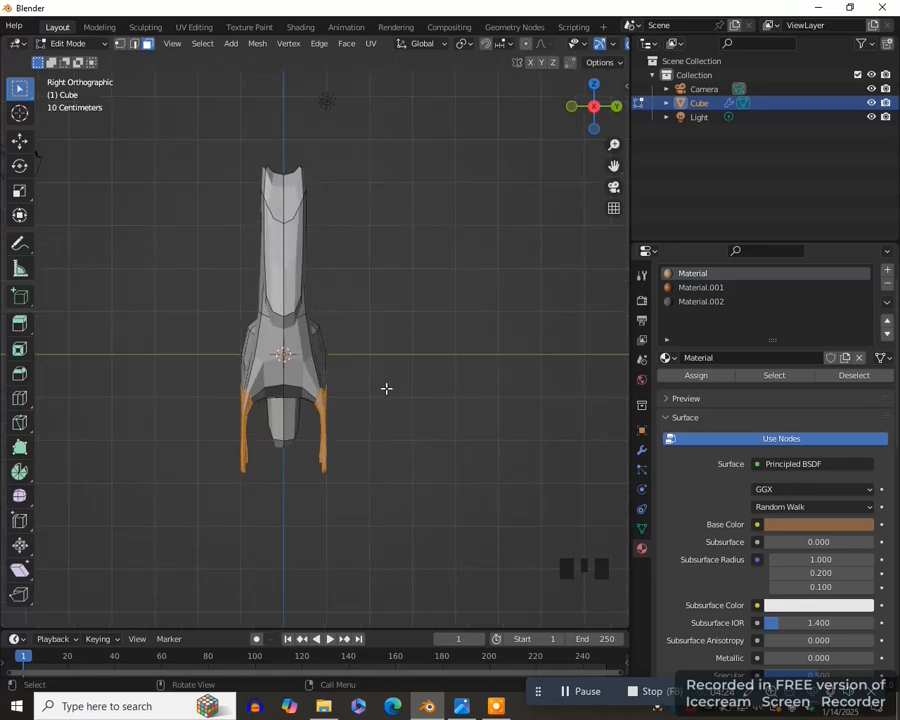
key("s")
key("y")
left_click(310, 392)
middle_click_drag(295, 438, 352, 494)
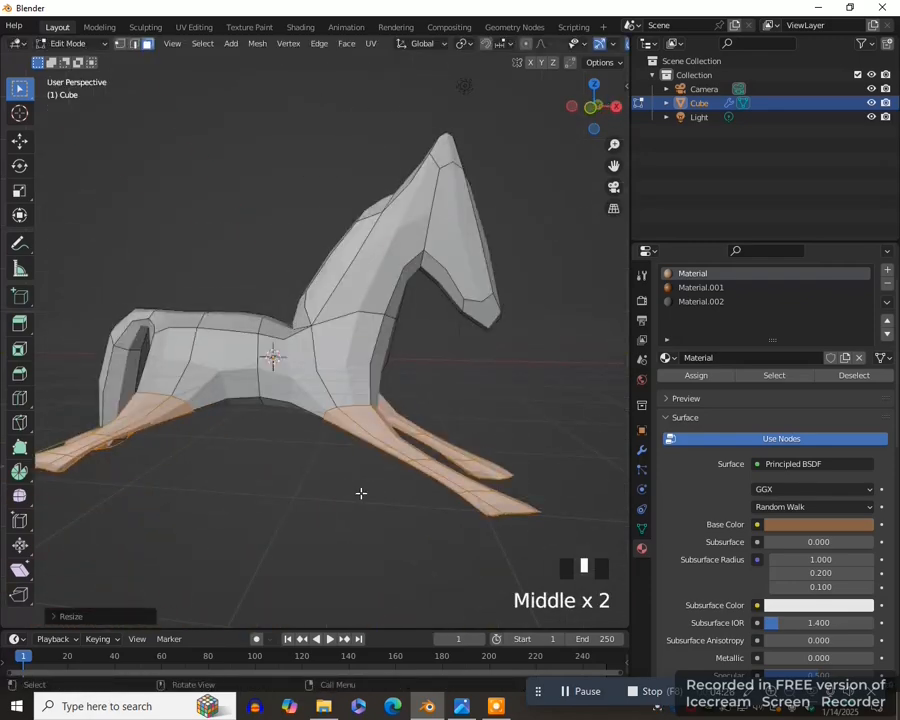
- Return to Material Preview shading in the front view, leave Edit Mode, and select the horse
key("KP_1")
scroll(364, 482, "down", 2)
key("z")
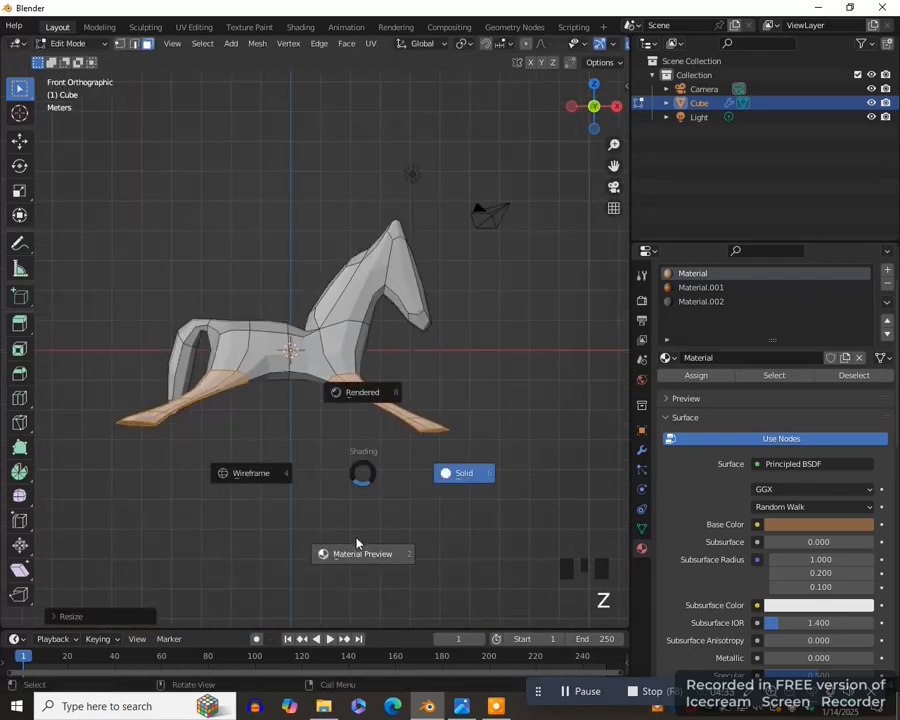
left_click(357, 549)
key("Tab")
middle_click_drag(488, 300, 452, 408, "shift")
left_click(352, 370)
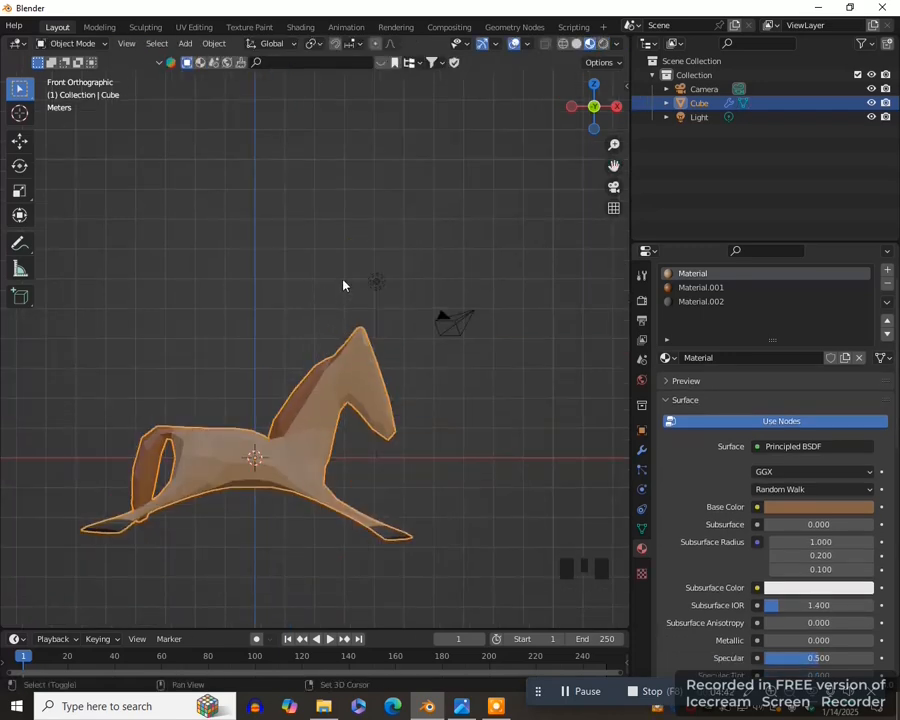
- Add a UV sphere to the scene and move it above the horse's back
key("shift+a")
mouse_move(345, 283)
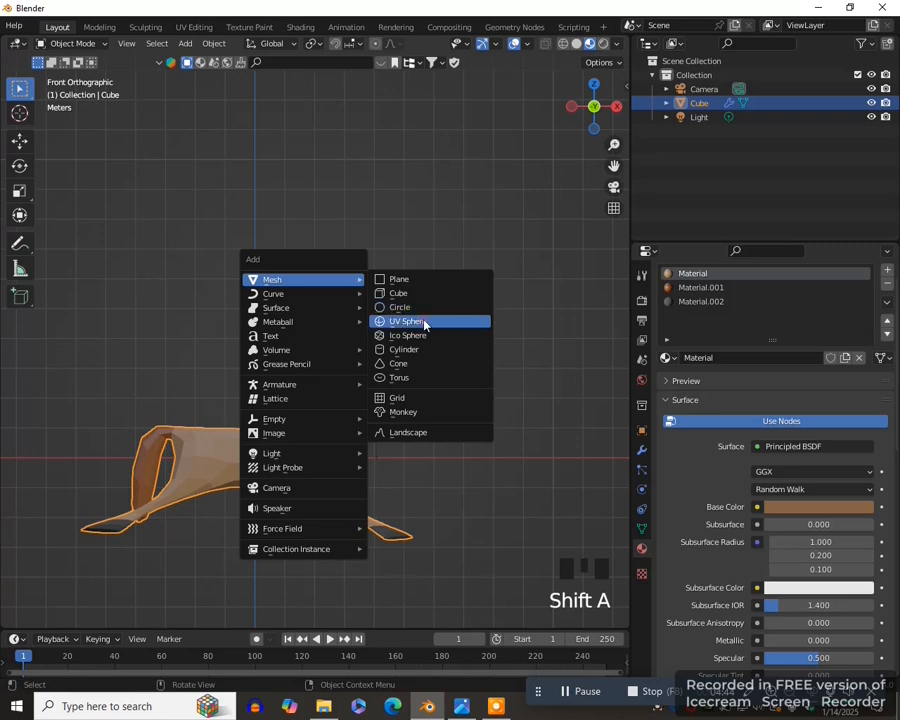
left_click(422, 322)
key("g")
left_click(347, 234)
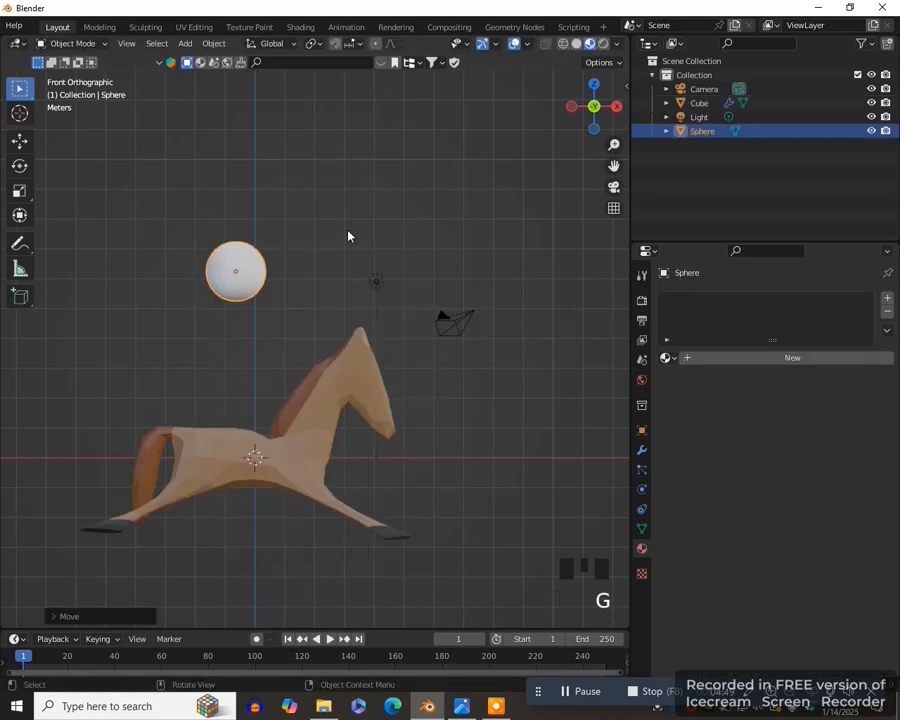
- Apply Shade Auto Smooth to the sphere and scale it down to about 0.3 of its size for an eye
right_click(348, 228)
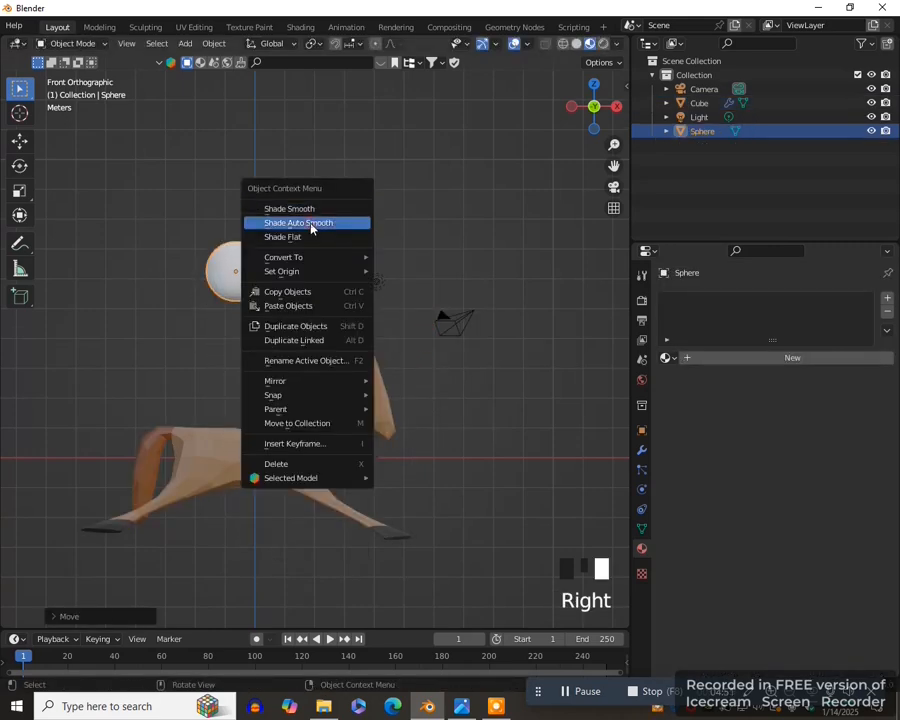
left_click(311, 224)
key("s")
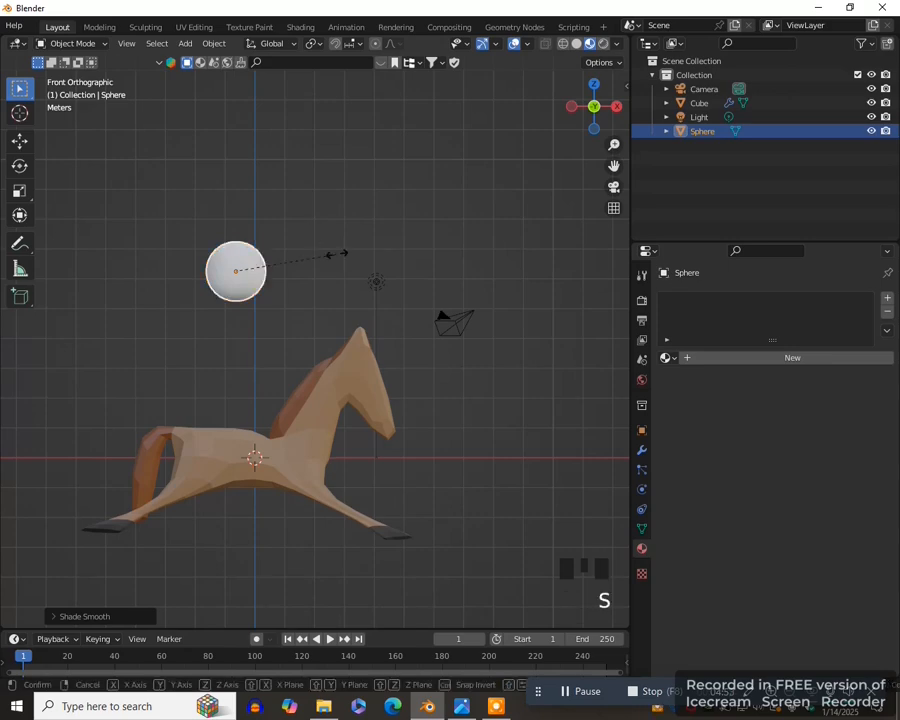
left_click(272, 267)
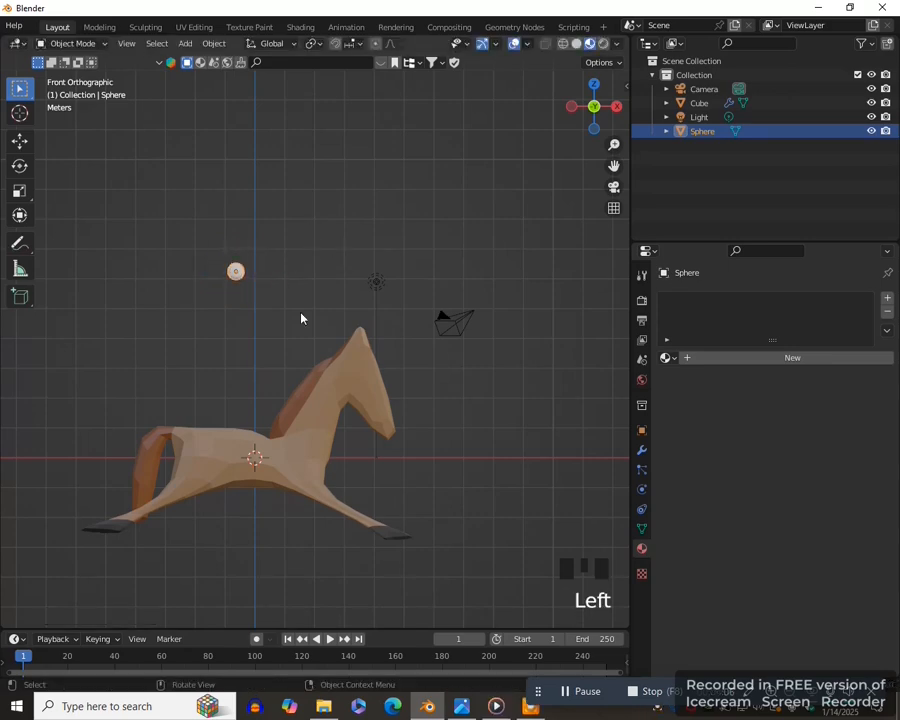
- Move the sphere about 4.7 m along X, -0.5 m along Y and 3.4 m down onto the near side of the horse's head
key("KP_7")
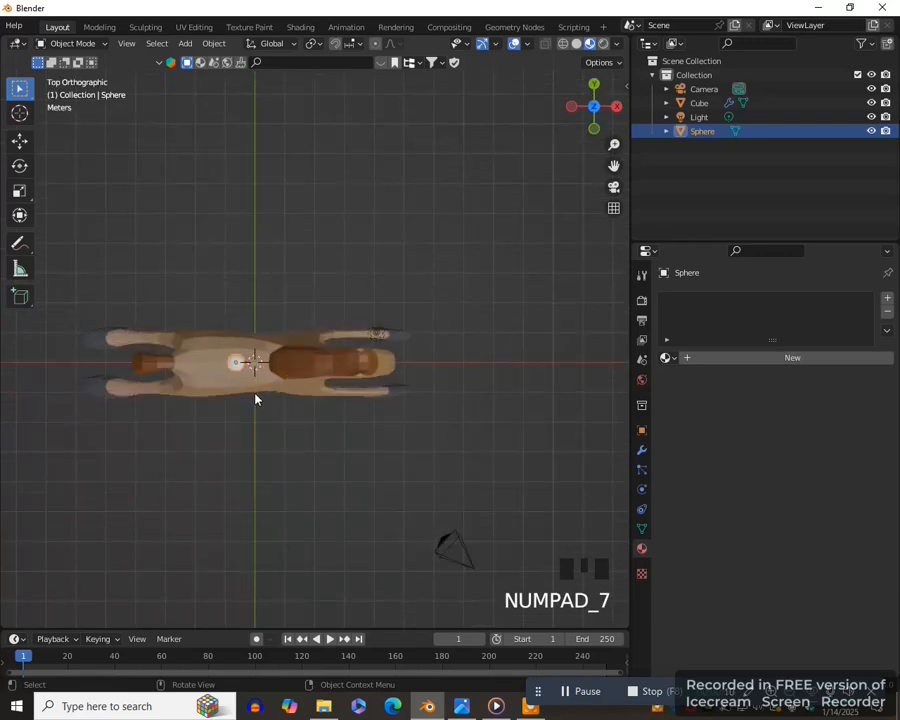
key("g")
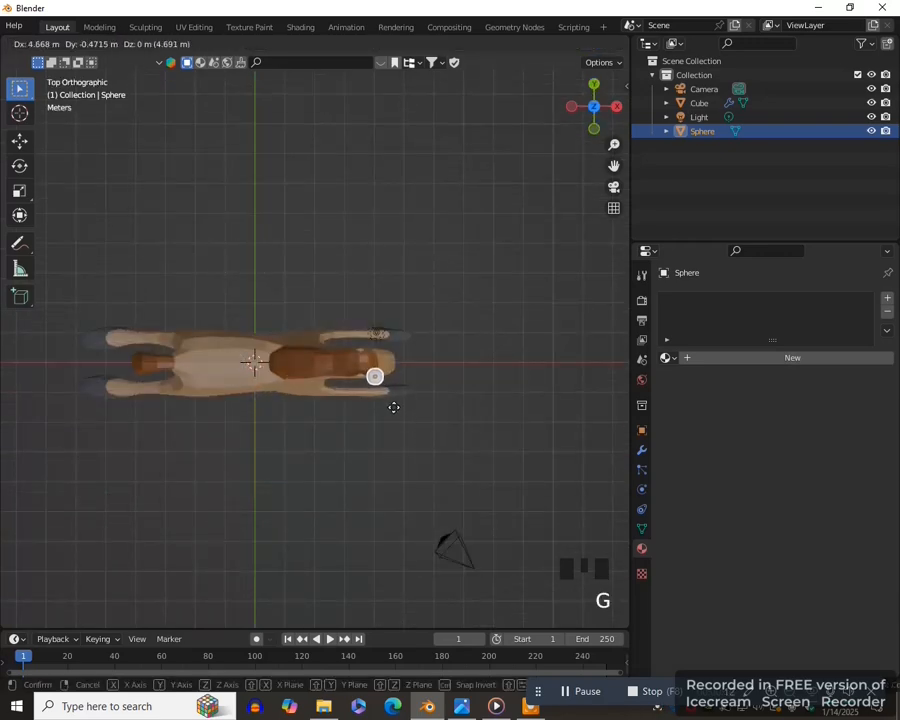
left_click(394, 410)
key("KP_1")
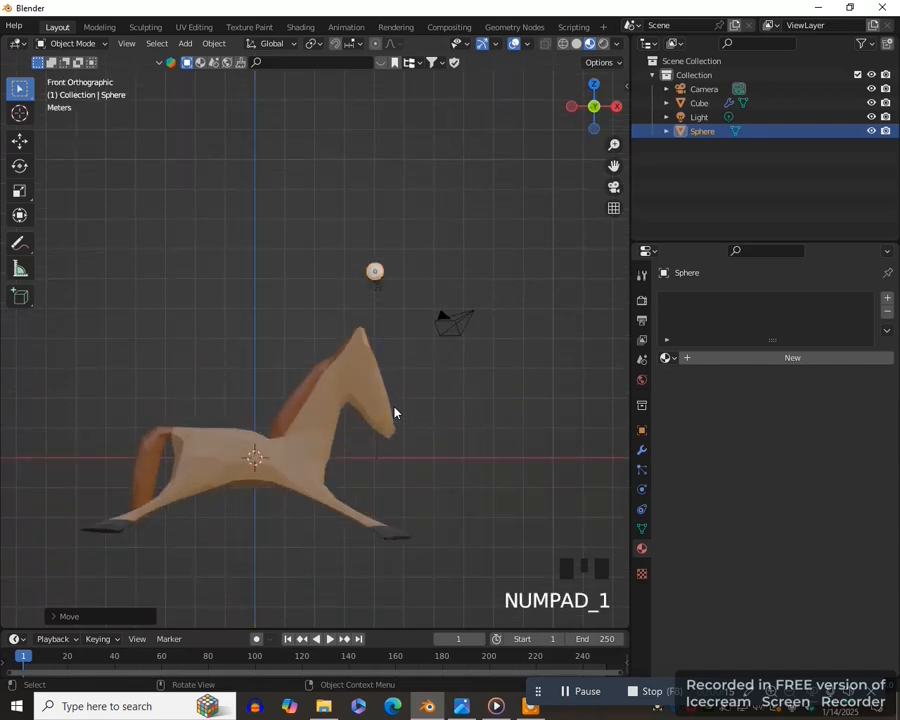
key("g")
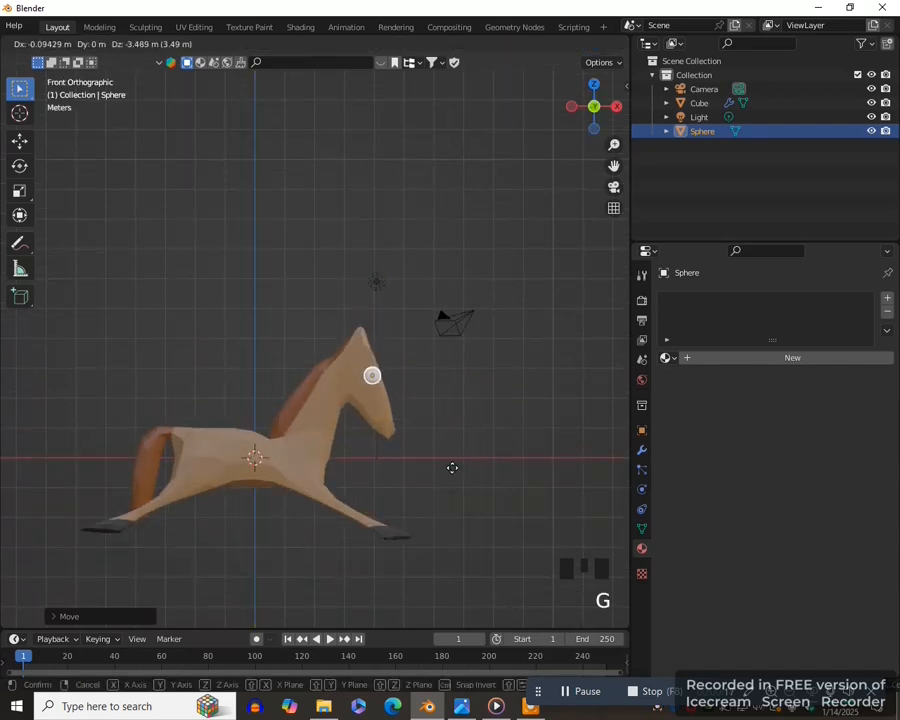
left_click(452, 467)
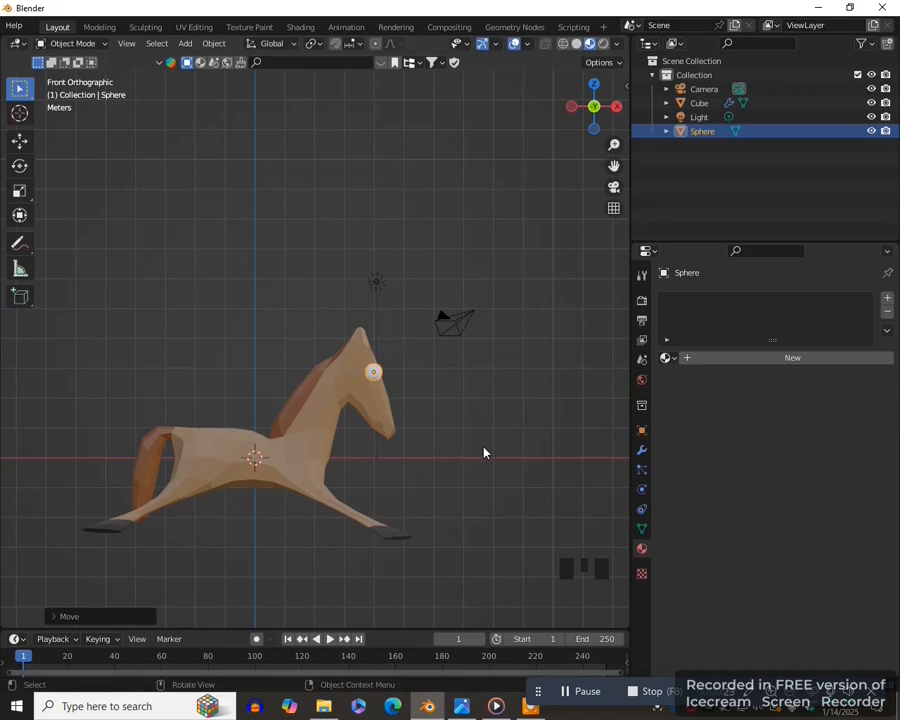
- Flatten the eye sphere slightly along the Y axis and adjust its position on the head in the front view
key("KP_Decimal")
middle_click_drag(484, 450, 407, 442)
key("s")
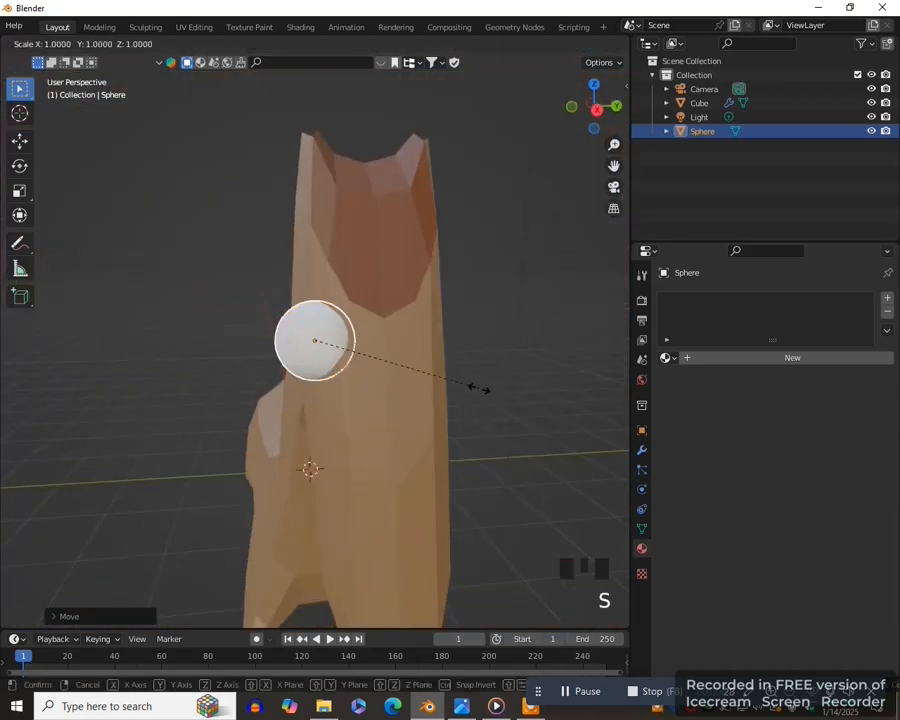
key("y")
left_click(428, 388)
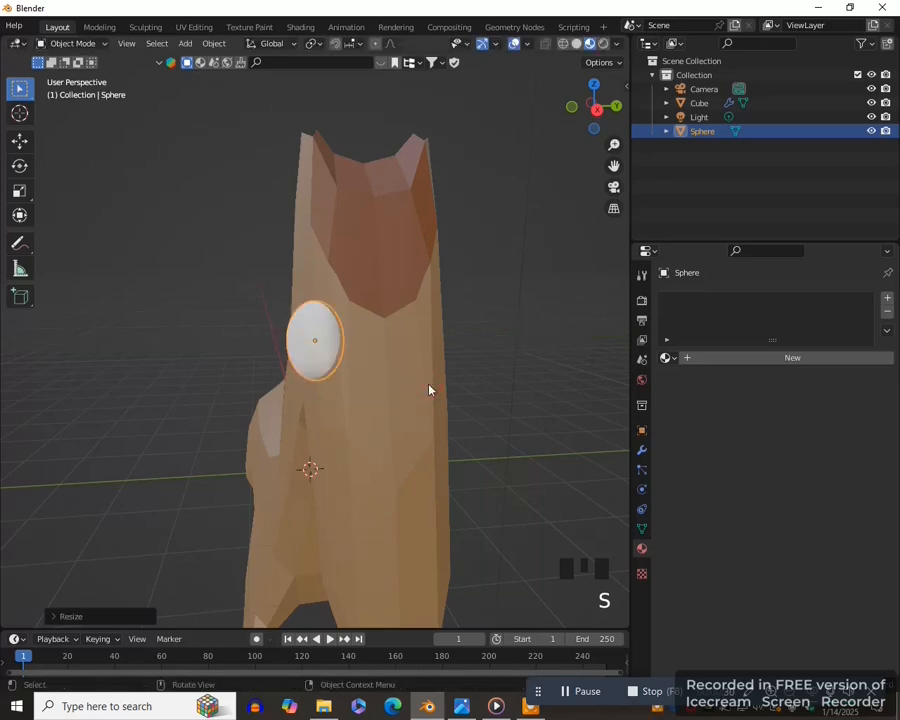
key("KP_1")
key("g")
left_click(423, 386)
scroll(423, 386, "down", 3)
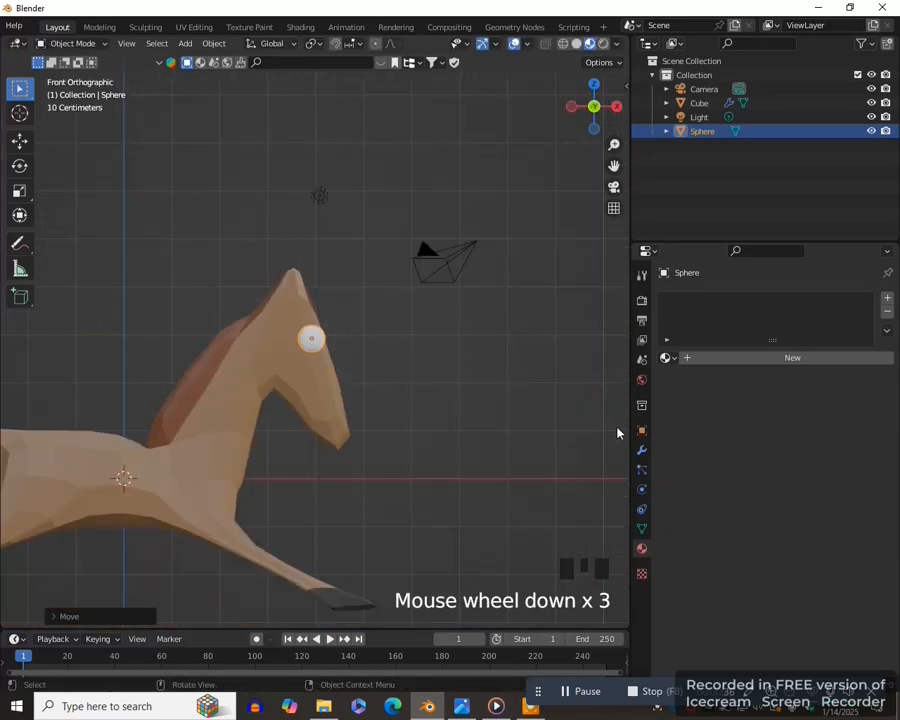
left_click_drag(628, 434, 596, 540)
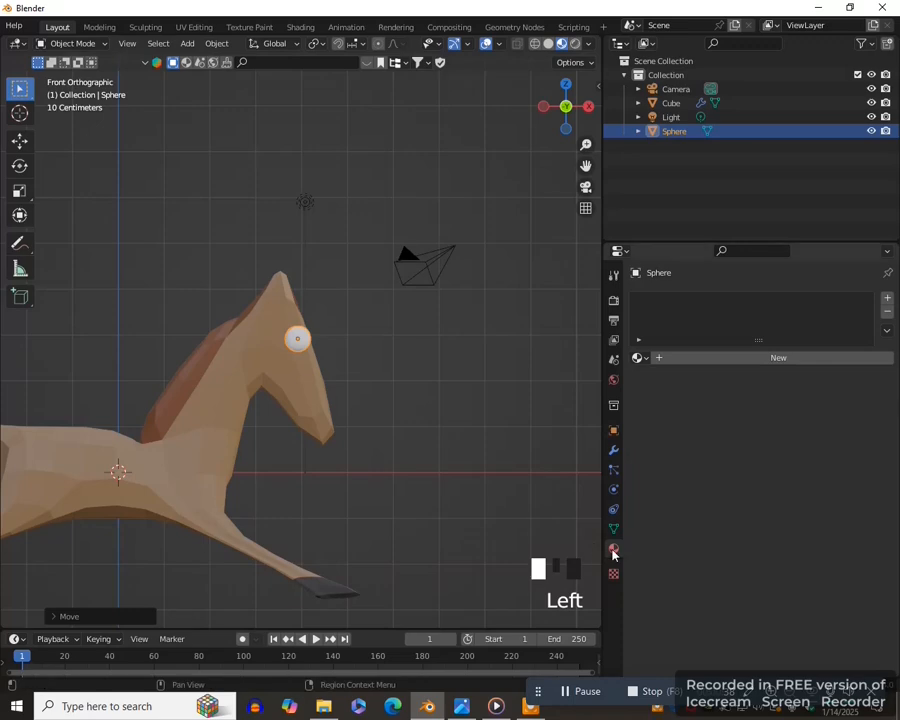
- Give the eye sphere a new material and feed its base color from an Image Texture
left_click(733, 358)
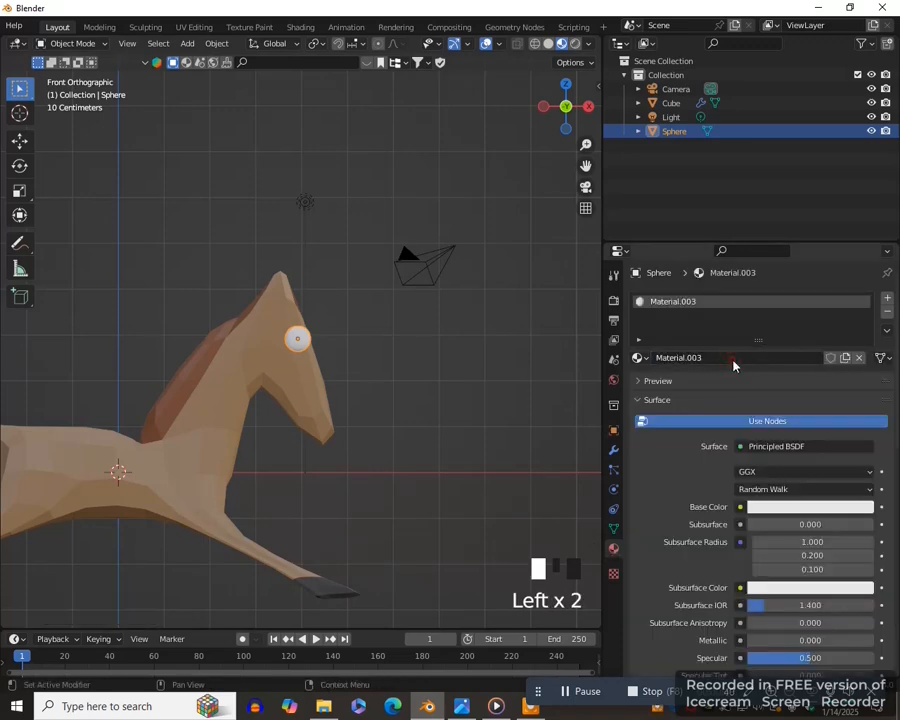
left_click(741, 511)
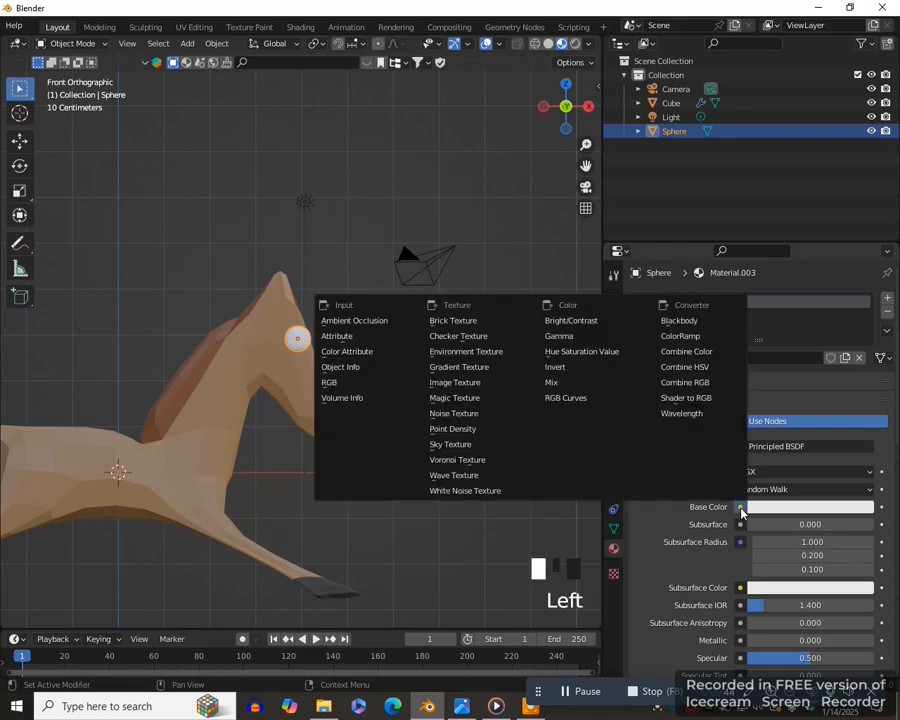
left_click(454, 383)
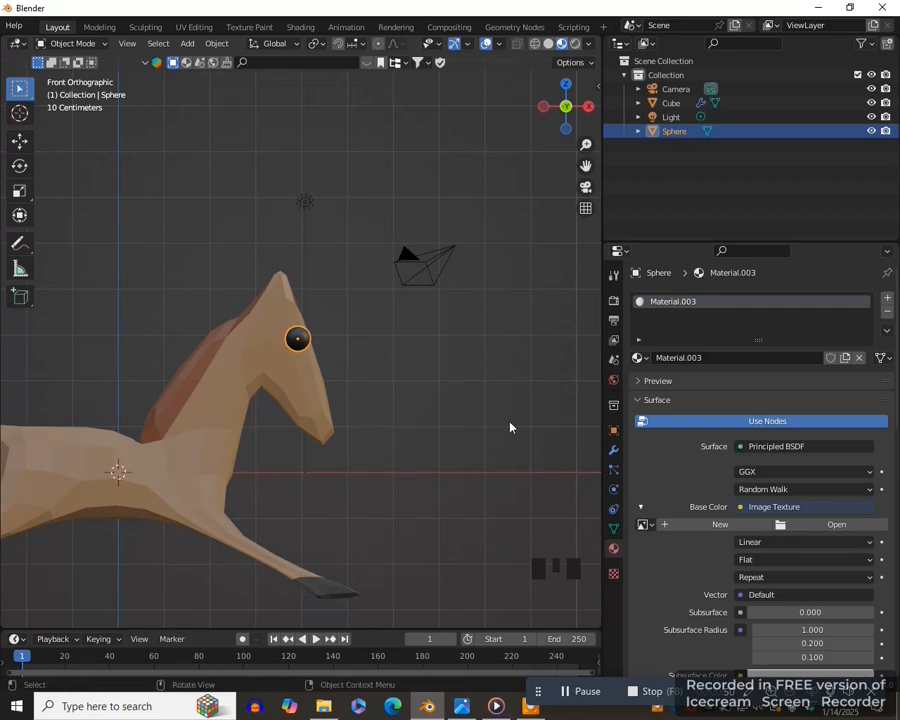
- Load CAROUSEL HORSE eye WITH WHITE.png from the D: drive as the eye material's image texture
left_click(838, 527)
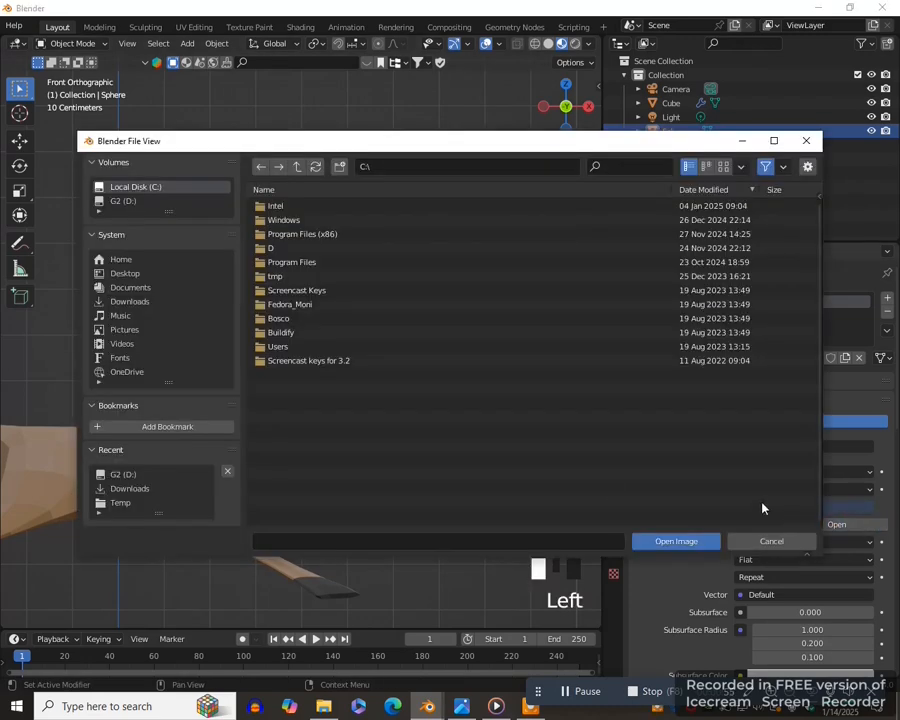
left_click(165, 480)
double_click(320, 233)
middle_click_drag(320, 233, 439, 428)
key("KP_1")
scroll(443, 422, "up", 2)
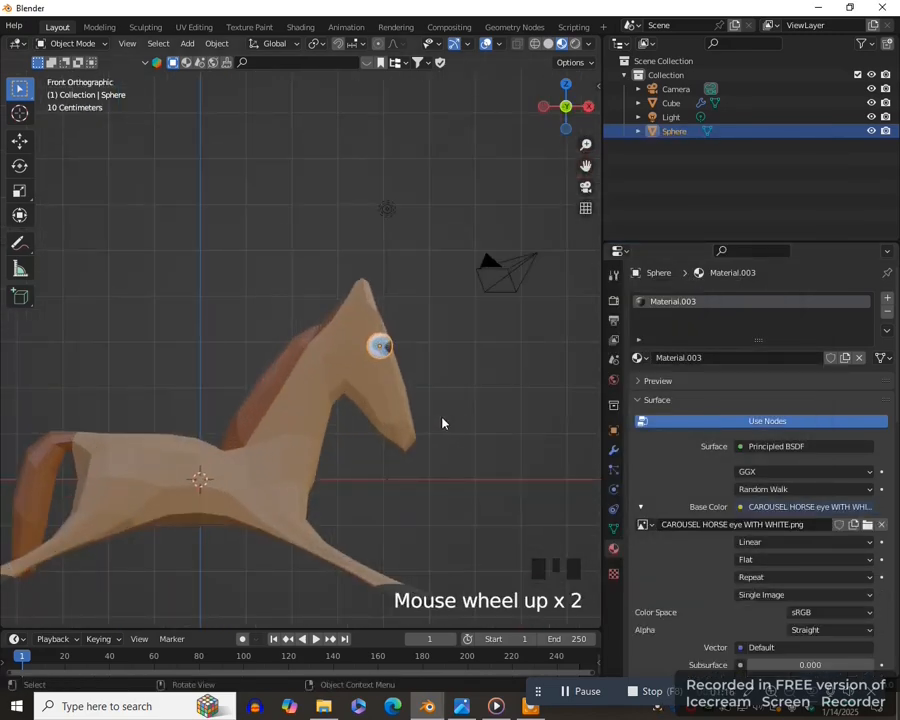
scroll(443, 422, "down", 1)
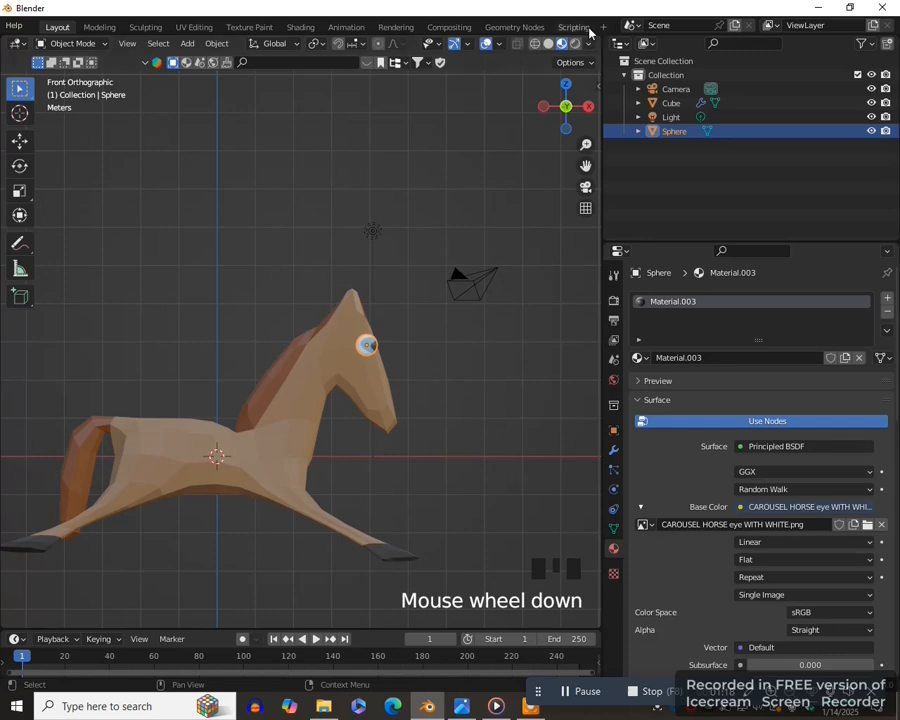
- Split the 3D viewport horizontally, turn the upper area into a UV Editor and reduce its height
left_click_drag(596, 37, 580, 386)
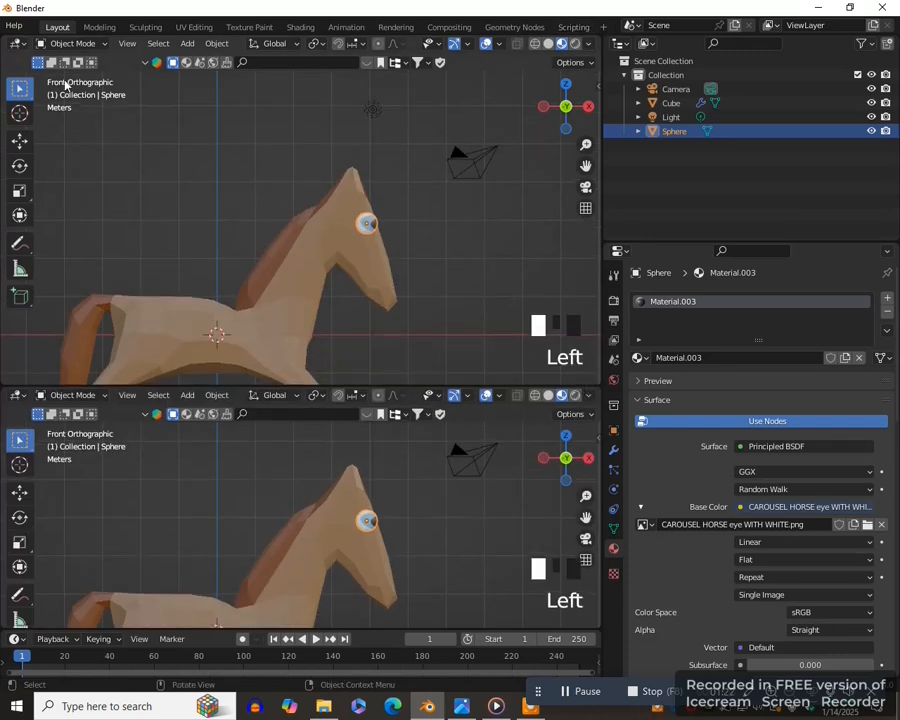
left_click(19, 43)
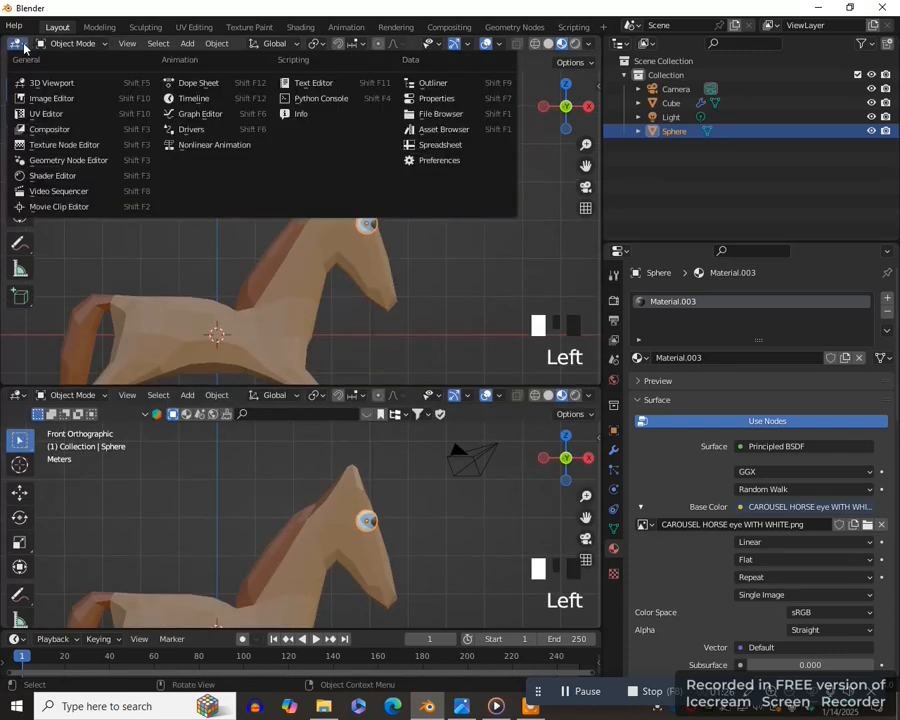
left_click(58, 118)
left_click_drag(405, 387, 455, 155)
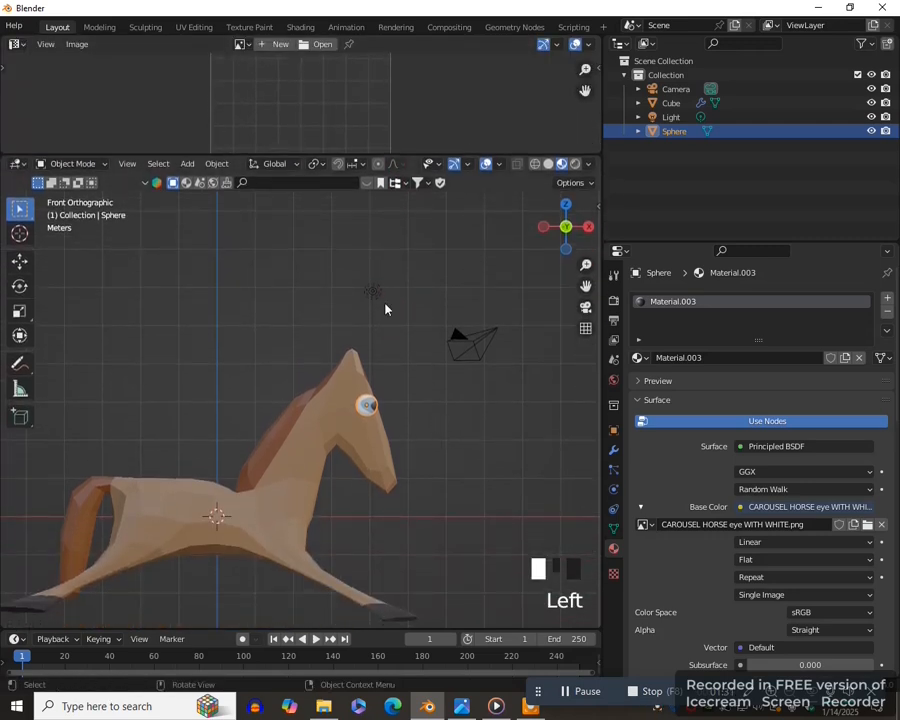
- Put the eye sphere in Edit Mode and unwrap its UVs with Project from View in the front view
key("Tab")
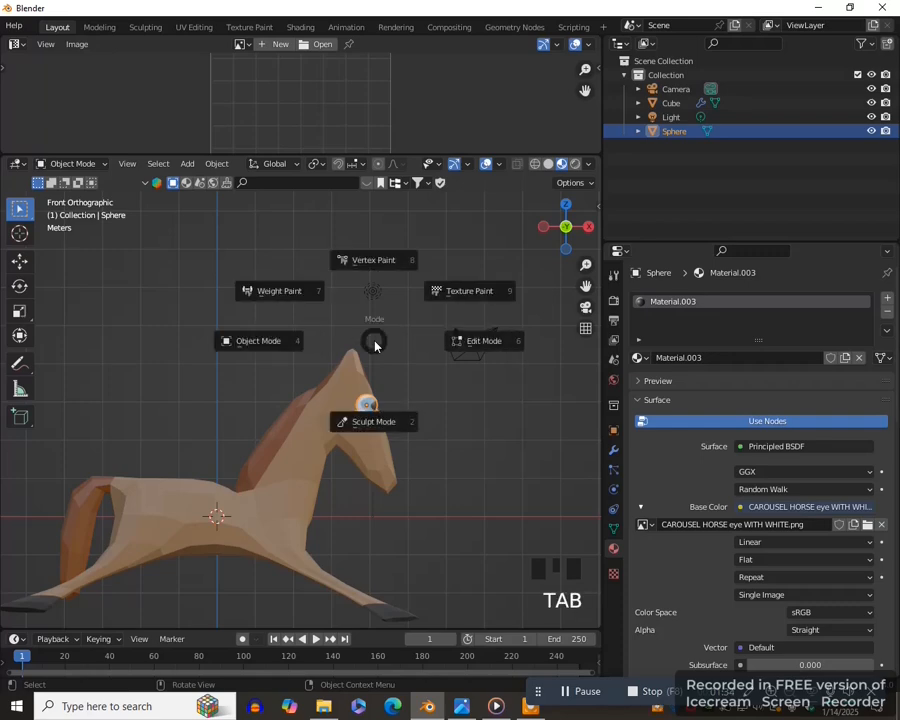
left_click(482, 342)
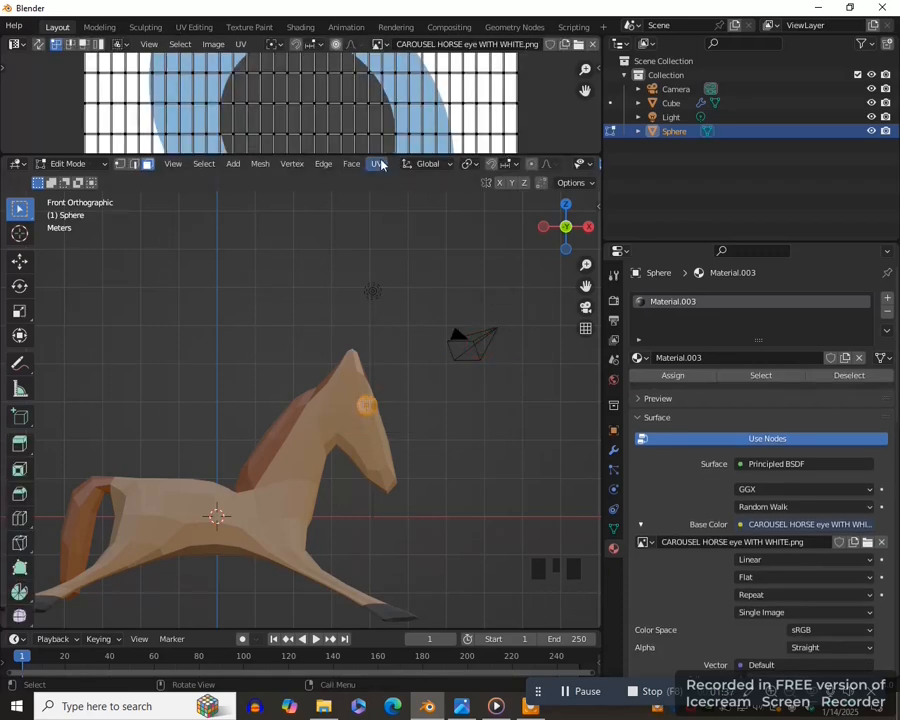
left_click_drag(329, 156, 330, 207)
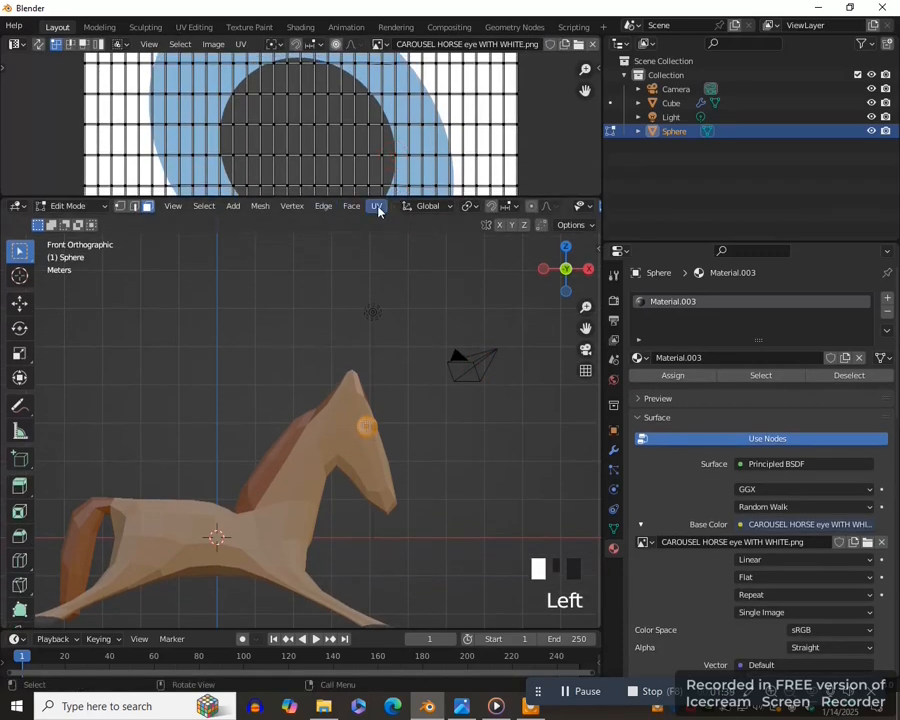
left_click(377, 207)
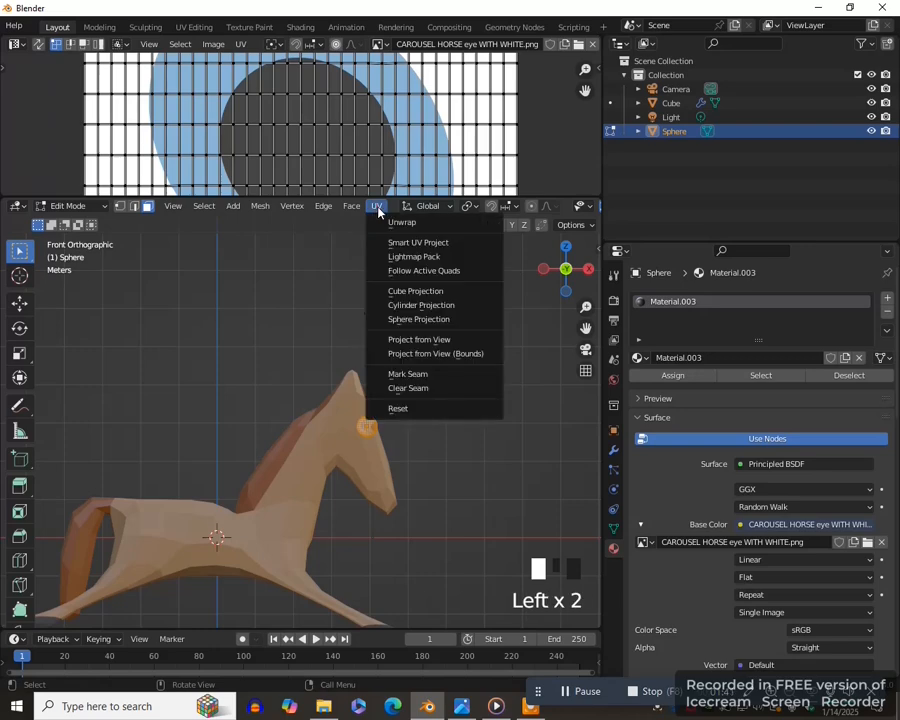
left_click(420, 338)
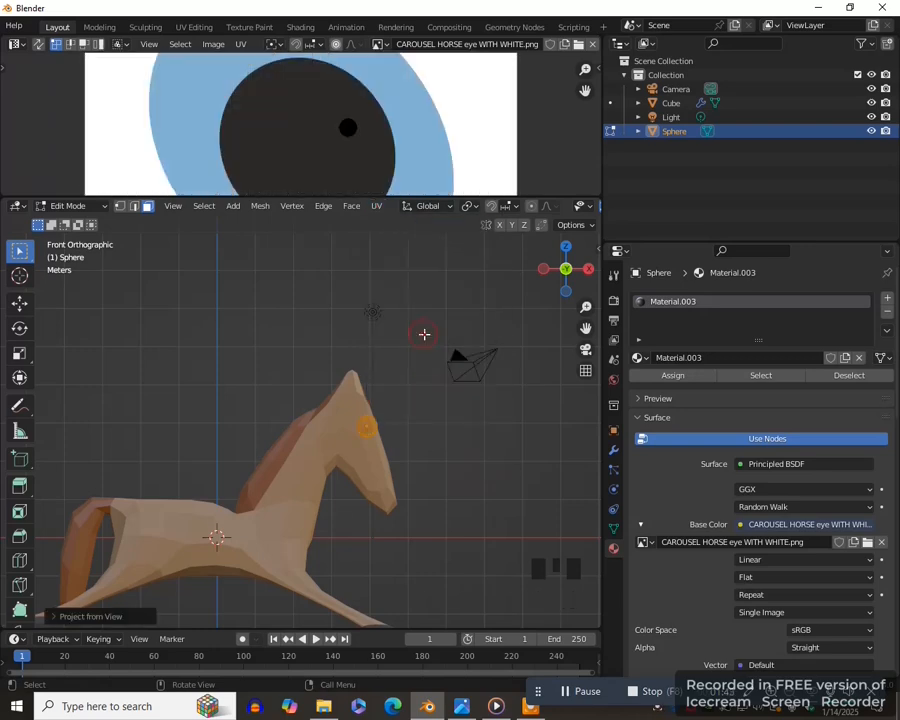
left_click_drag(410, 199, 418, 369)
scroll(375, 266, "down", 2)
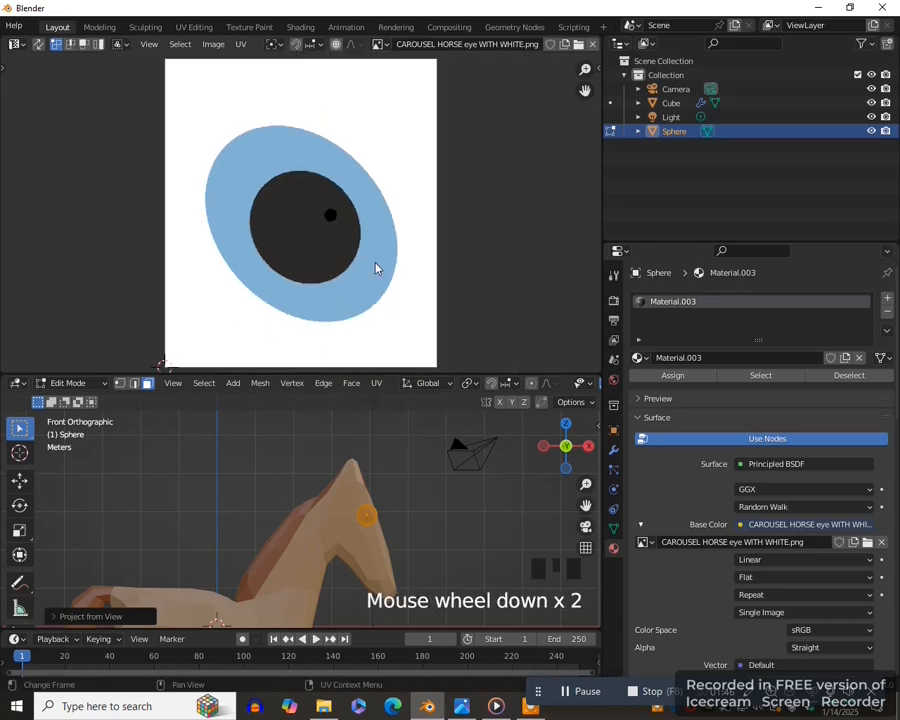
- Scale up all the sphere's UVs to cover the eye image and center them on the pupil
key("a")
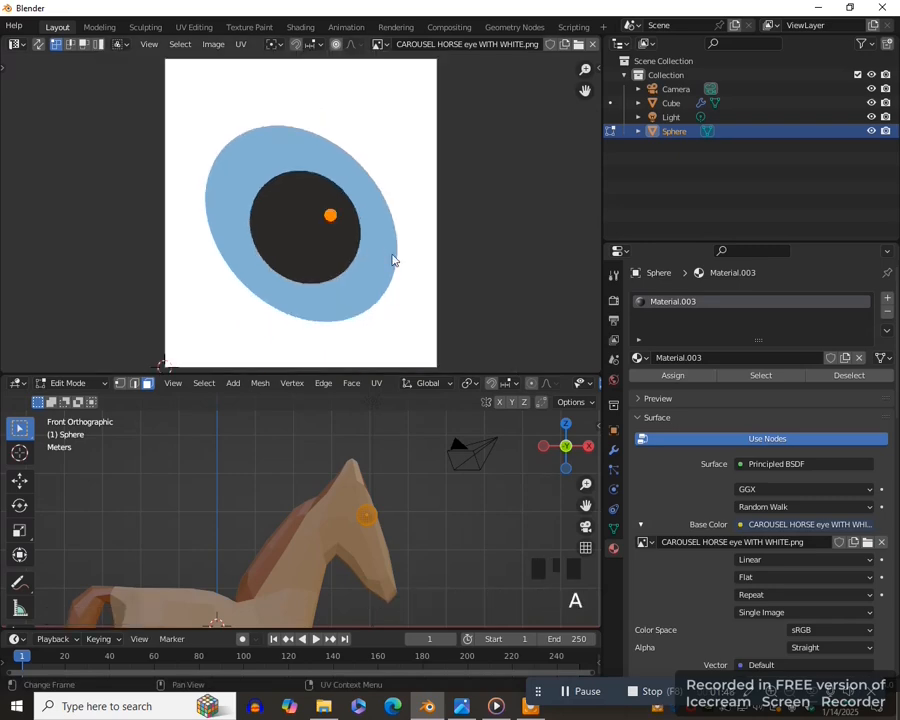
key("s")
key("3")
key("Return")
scroll(468, 261, "down", 1)
key("g")
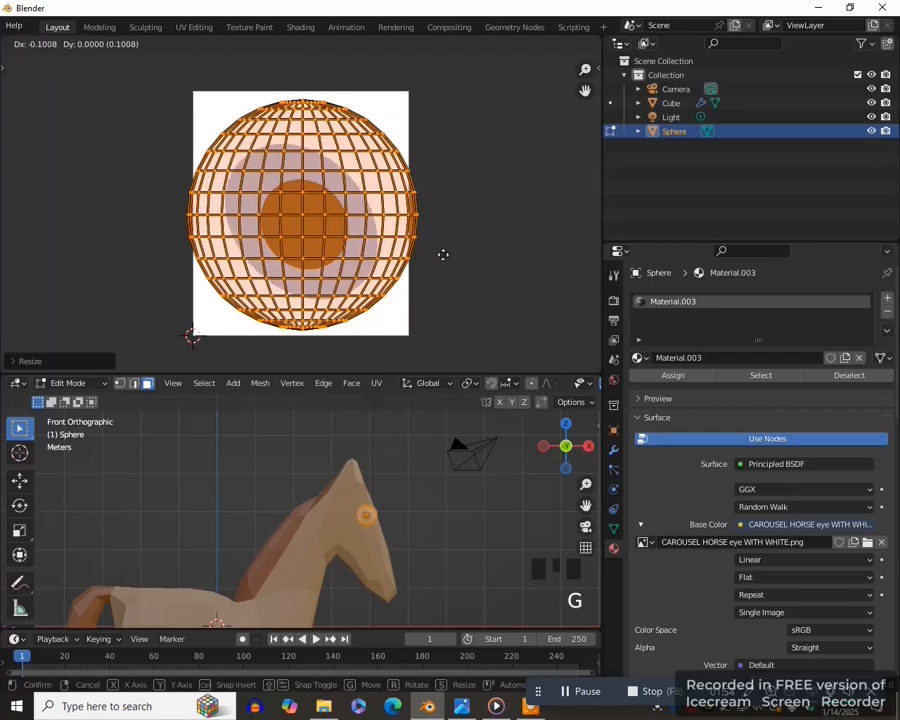
left_click(442, 261)
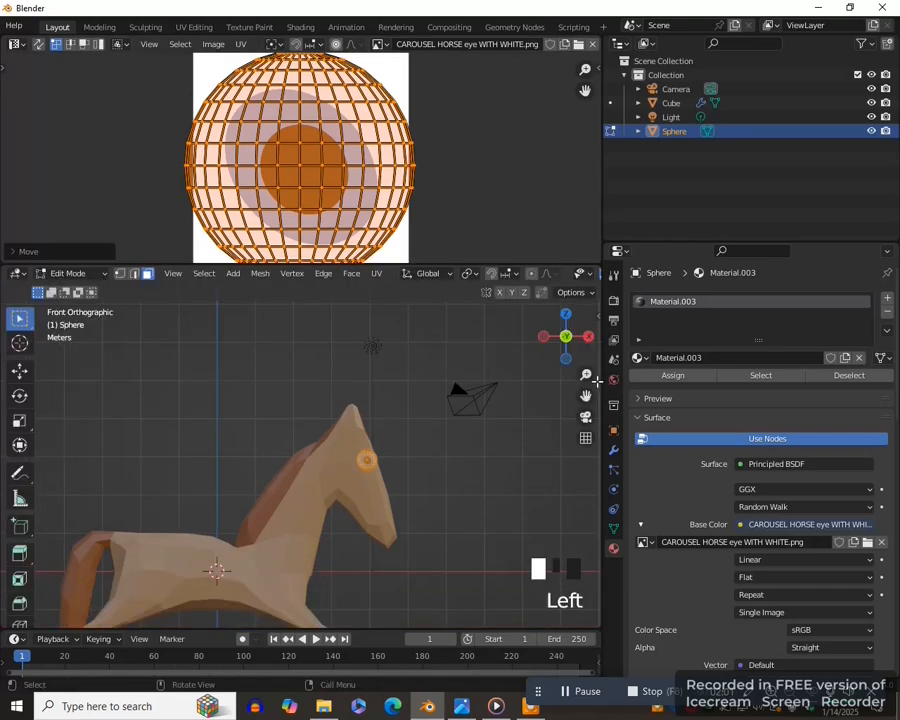
- Return the eye sphere to Object Mode and deselect it
left_click_drag(586, 397, 579, 340)
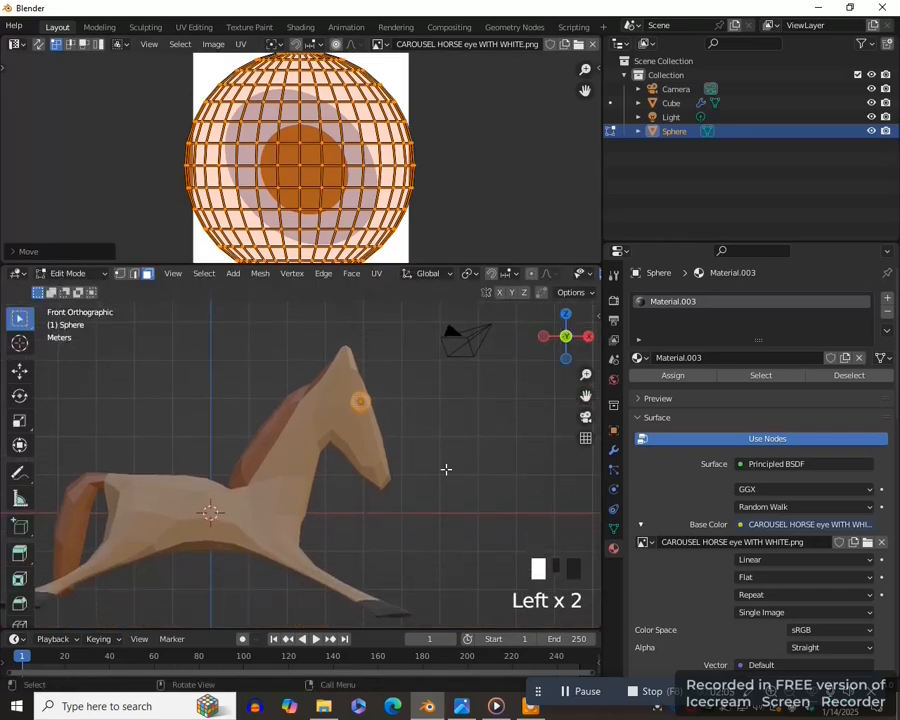
key("Tab")
left_click(341, 467)
left_click(464, 466)
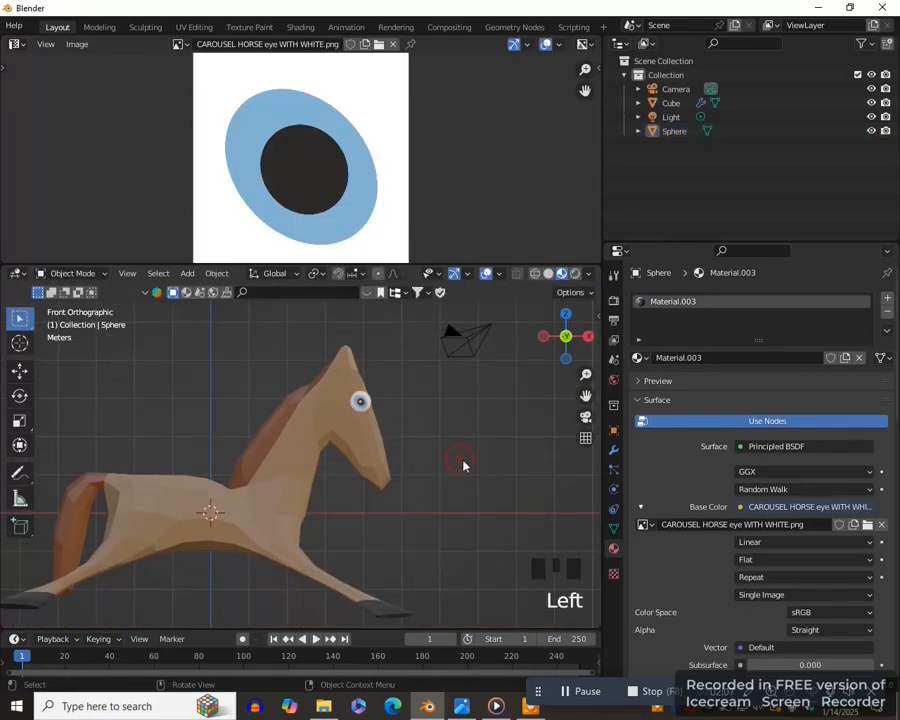
- Add a Mirror modifier to the eye sphere with only the Y axis enabled
scroll(485, 467, "up", 4)
left_click_drag(475, 265, 428, 151)
scroll(526, 373, "down", 2)
middle_click_drag(526, 373, 354, 350)
left_click(338, 341)
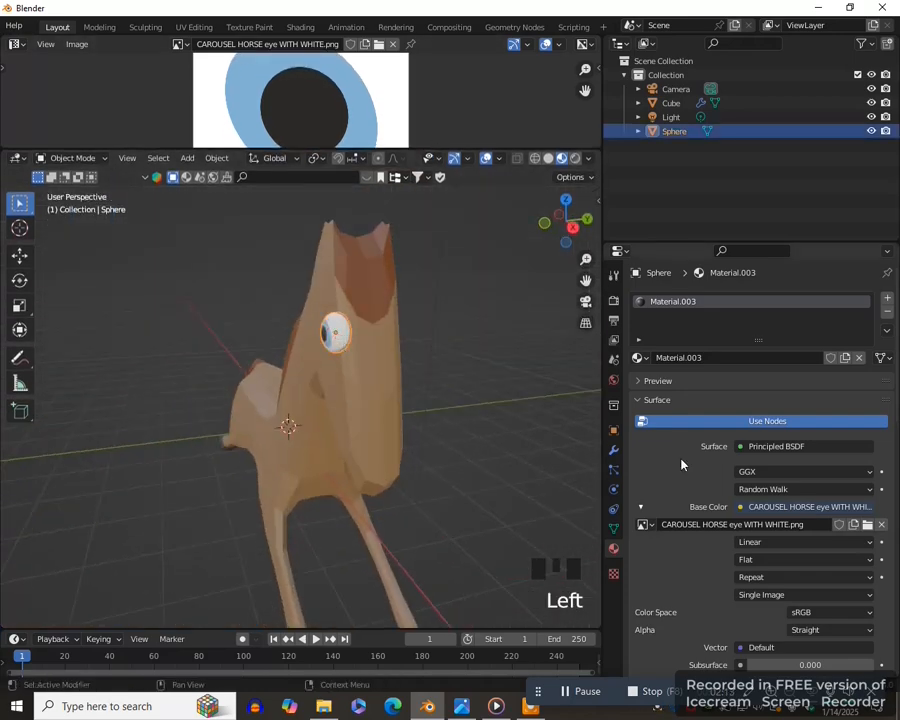
left_click(614, 450)
left_click(684, 299)
left_click(608, 461)
left_click(757, 342)
left_click(805, 343)
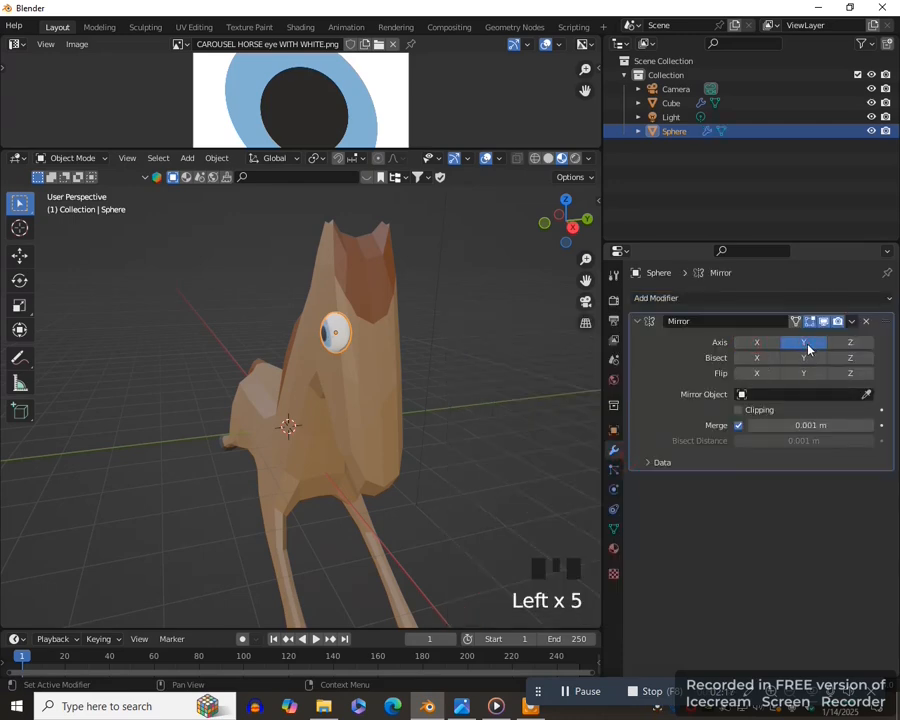
- Set the horse body Cube as the mirror object and apply the Mirror modifier
left_click(866, 394)
left_click(383, 360)
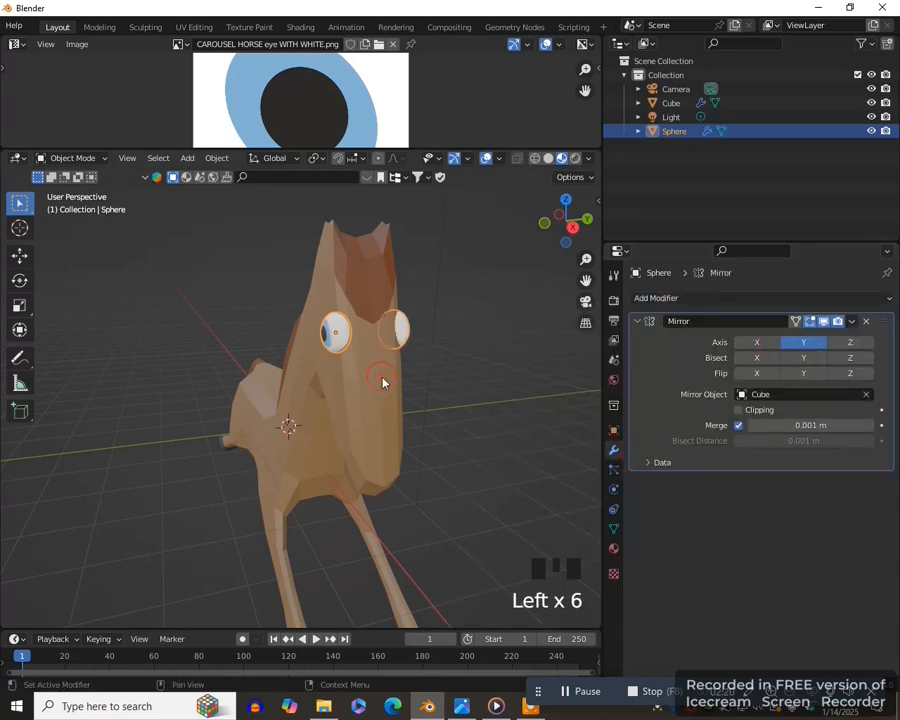
middle_click_drag(571, 388, 848, 336)
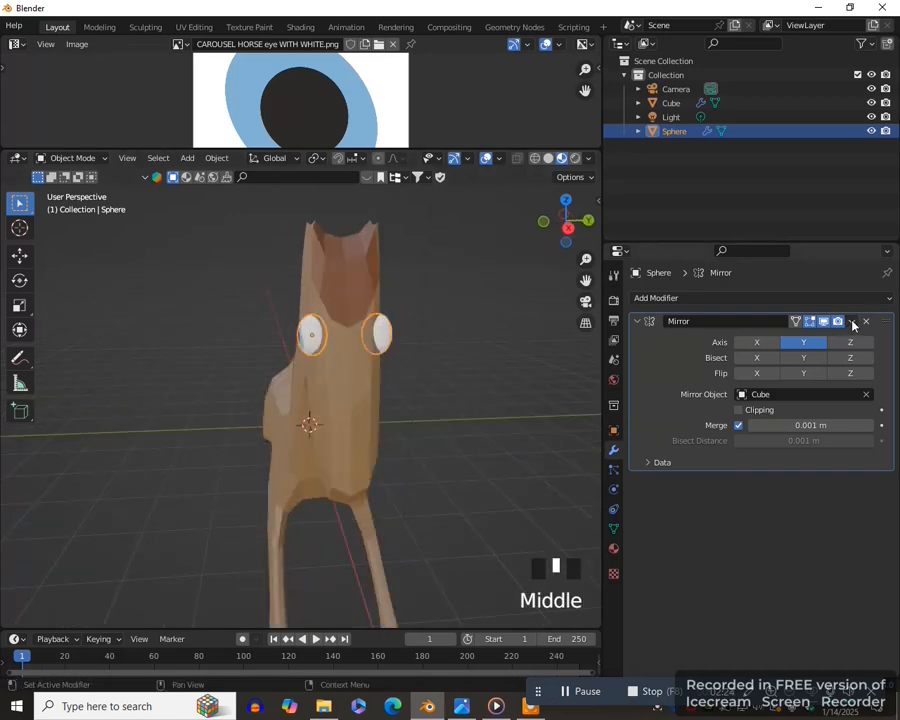
left_click(853, 322)
left_click(772, 337)
middle_click_drag(570, 386, 506, 415)
scroll(506, 415, "down", 1)
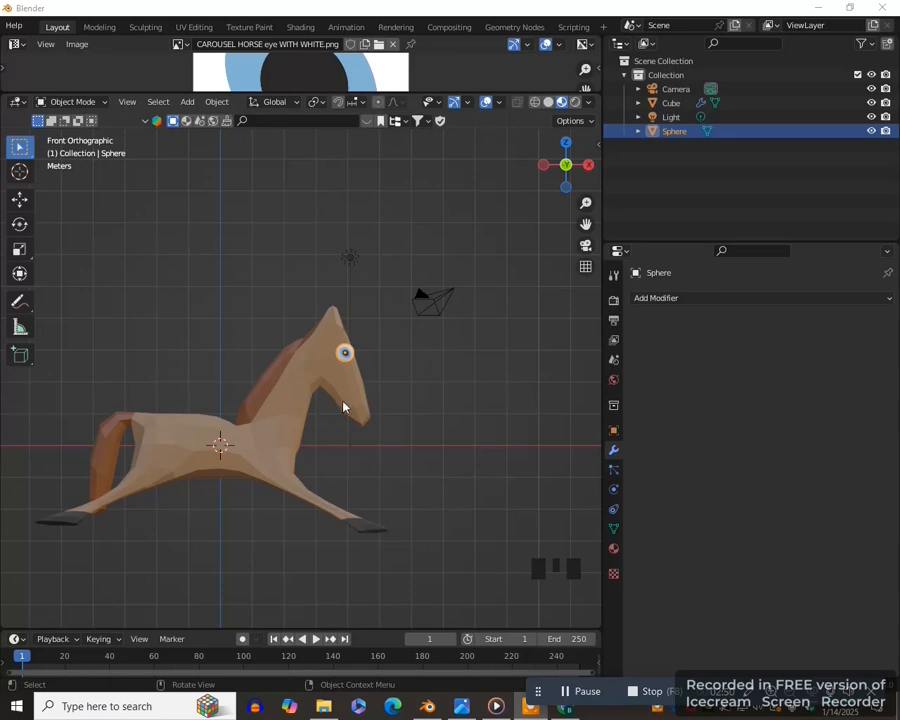
scroll(402, 422, "up", 2)
scroll(416, 415, "down", 1)
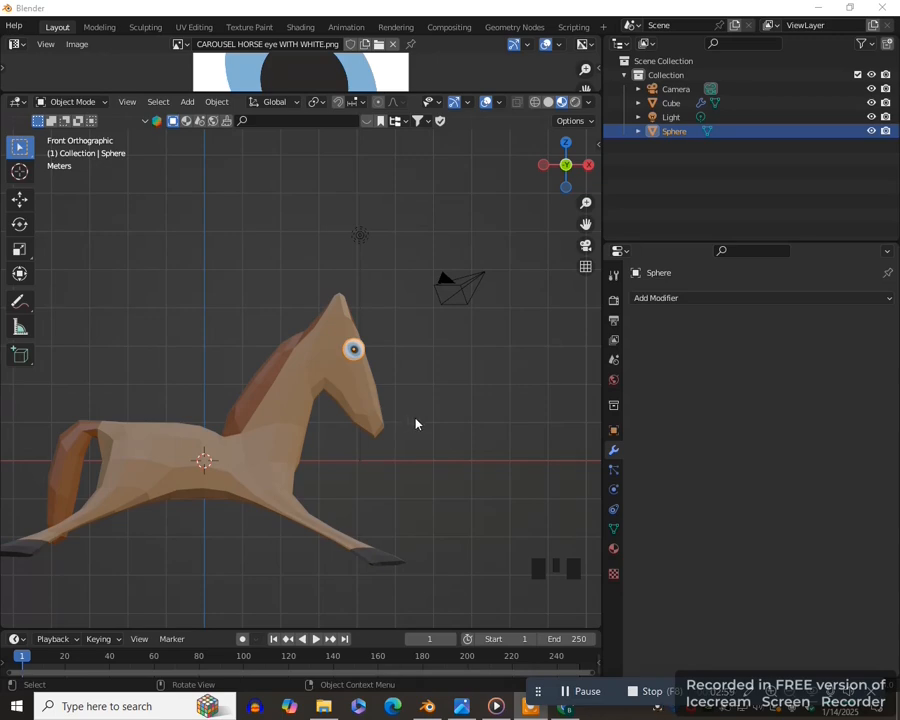
scroll(416, 424, "up", 1)
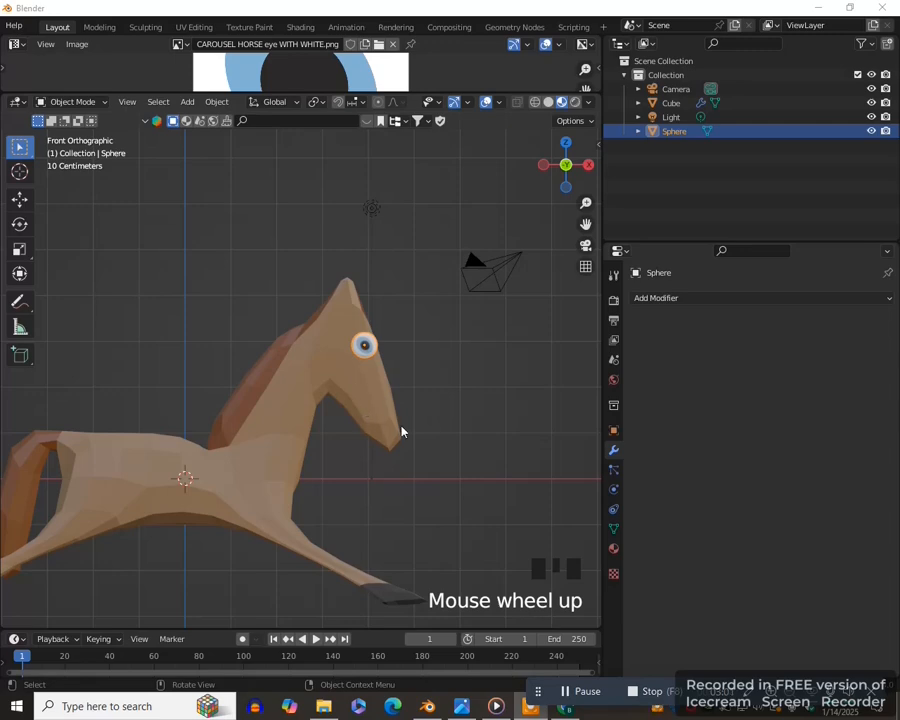
scroll(401, 432, "down", 1)
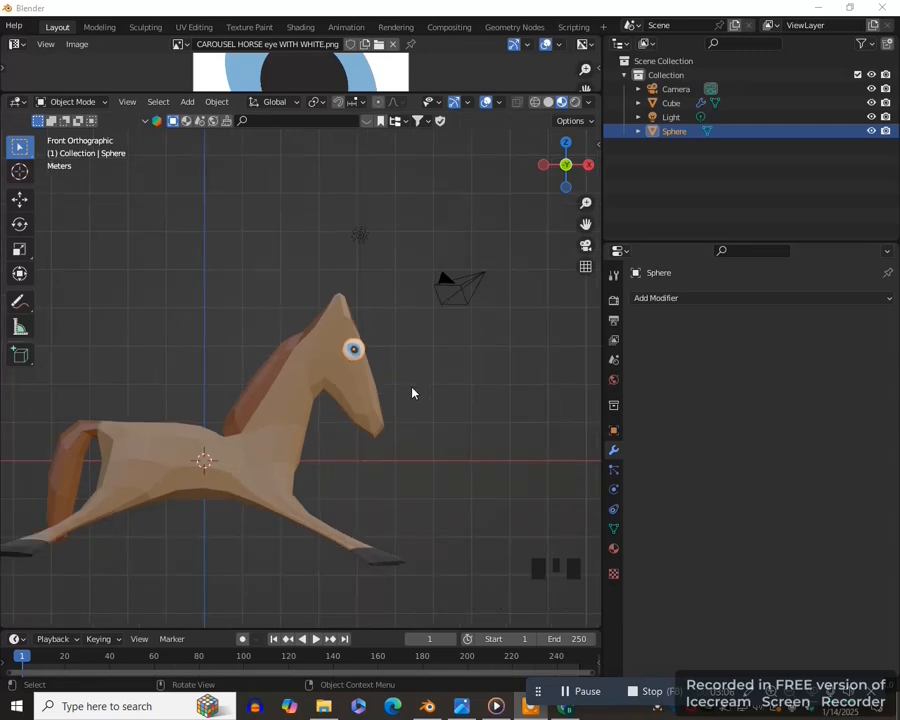
scroll(416, 389, "up", 1)
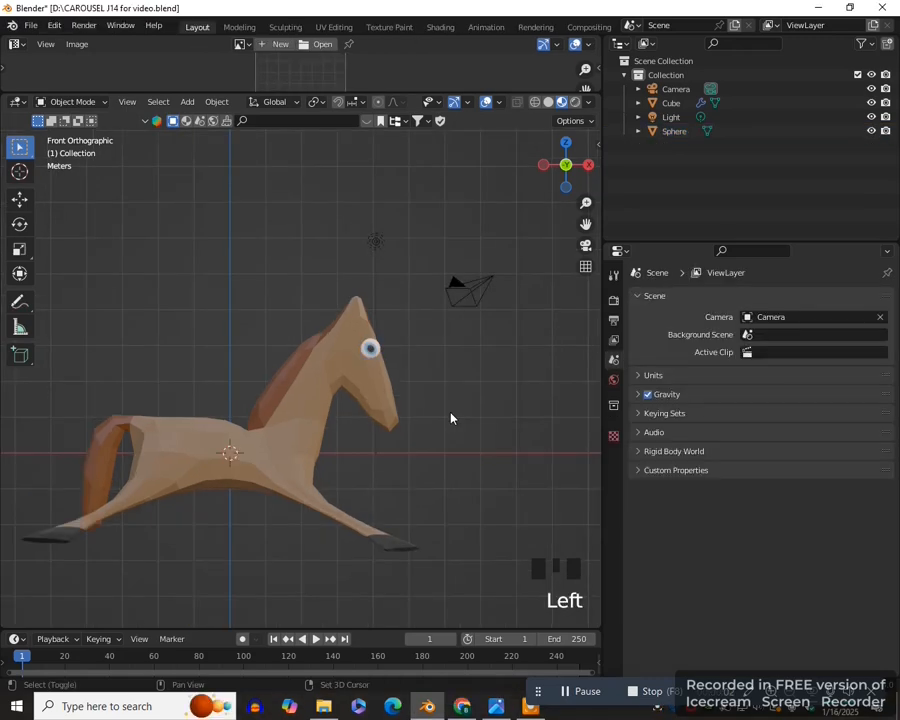
- Add a mesh circle and isolate it in Local View, seen from the right
key("shift+a")
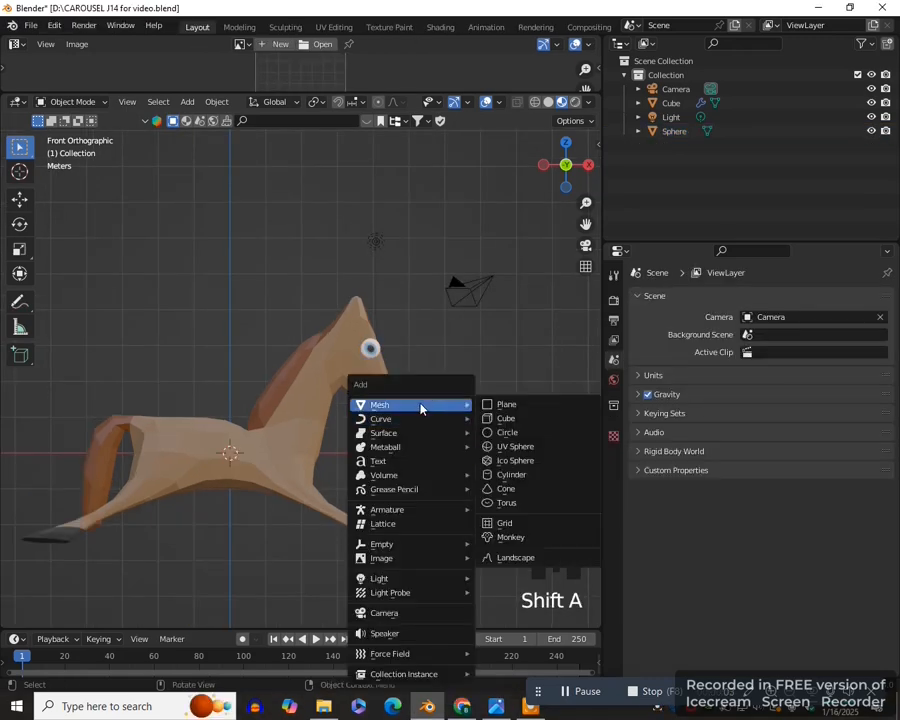
left_click(506, 432)
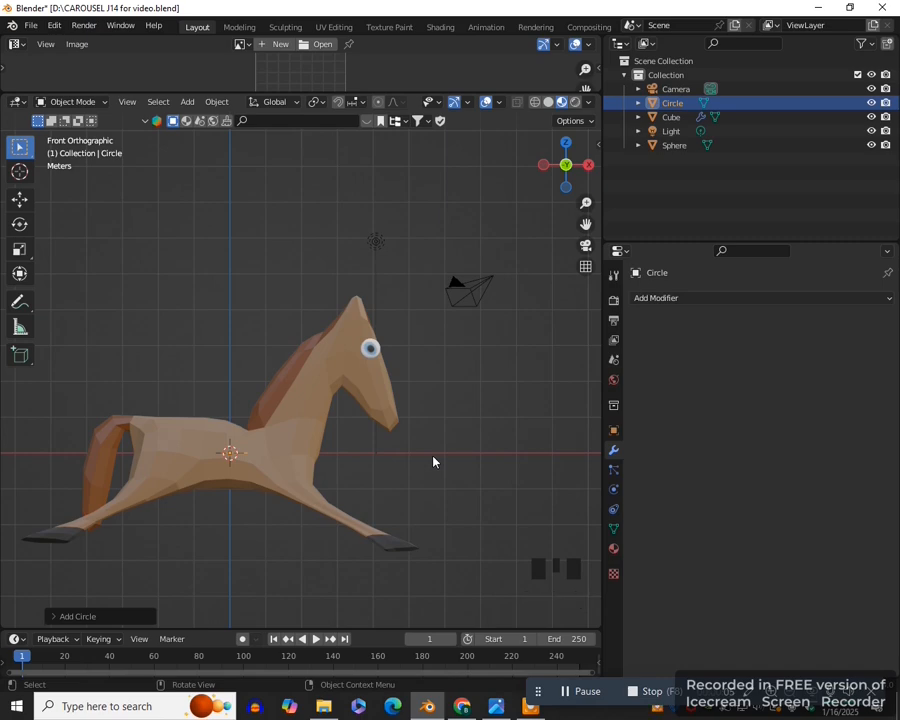
key("slash")
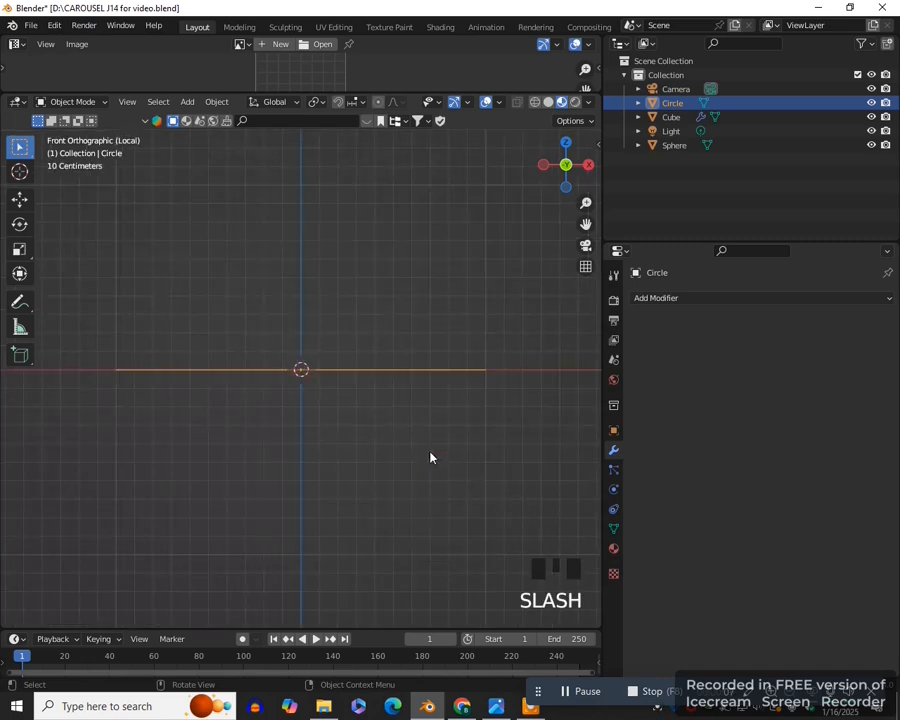
key("KP_3")
- Rotate all of the circle's vertices 90° about the Y axis in Edit Mode
key("Tab")
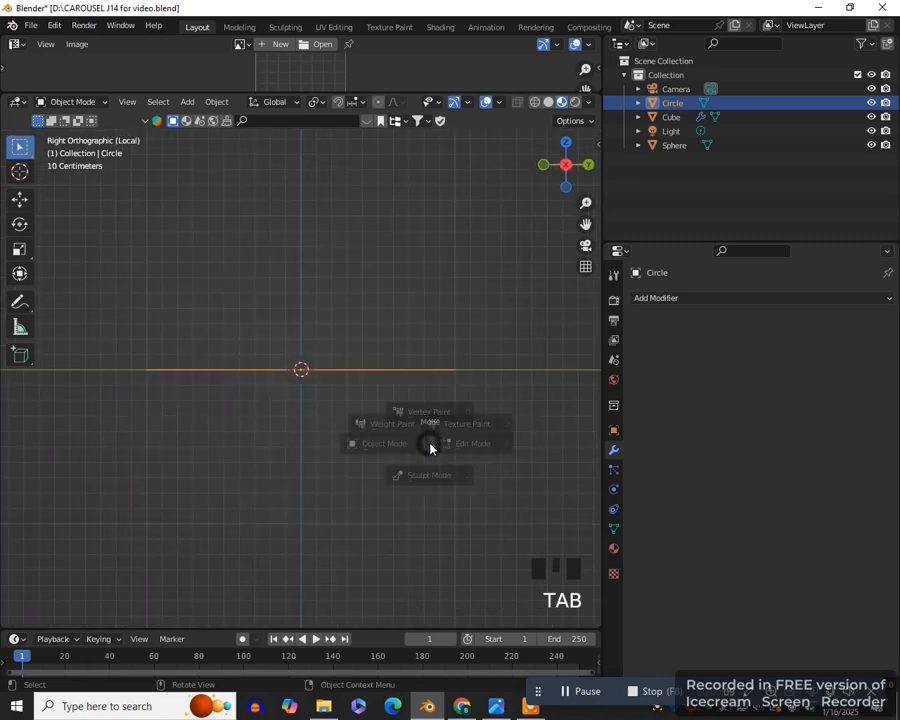
left_click(512, 442)
scroll(420, 450, "down", 2)
key("1")
scroll(429, 435, "down", 2)
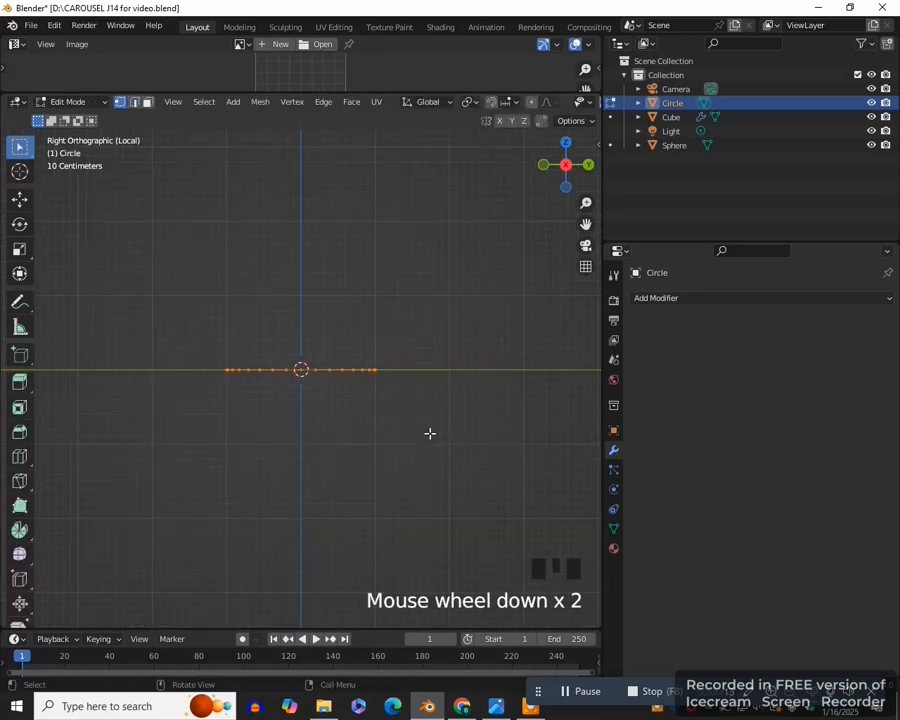
key("r")
key("y")
key("9")
key("0")
key("Return")
scroll(388, 339, "up", 1)
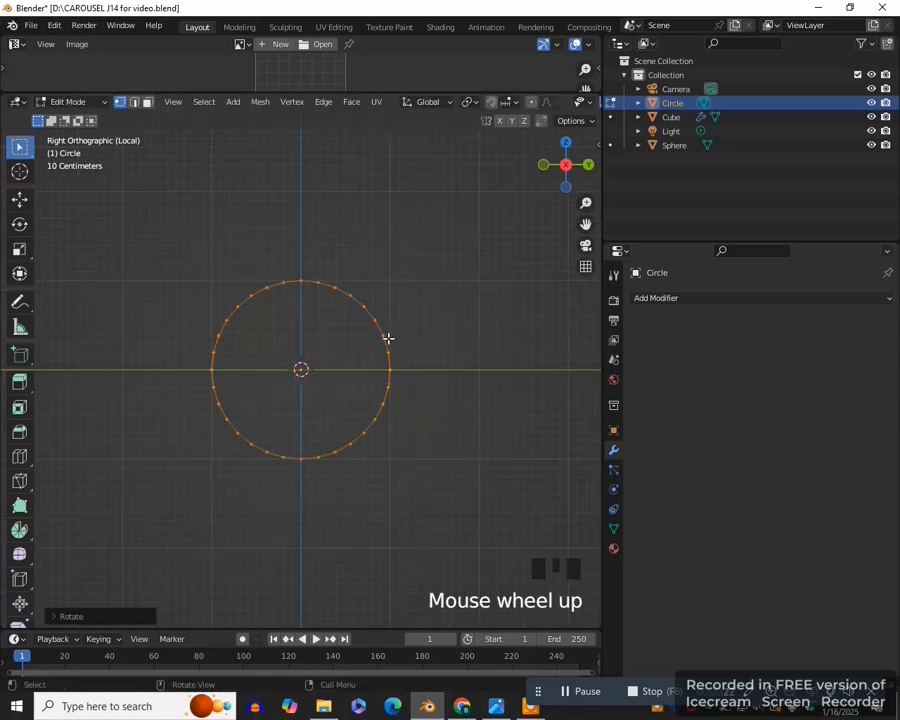
- Delete the positive-Y half of the circle's edges, leaving a semicircle
key("2")
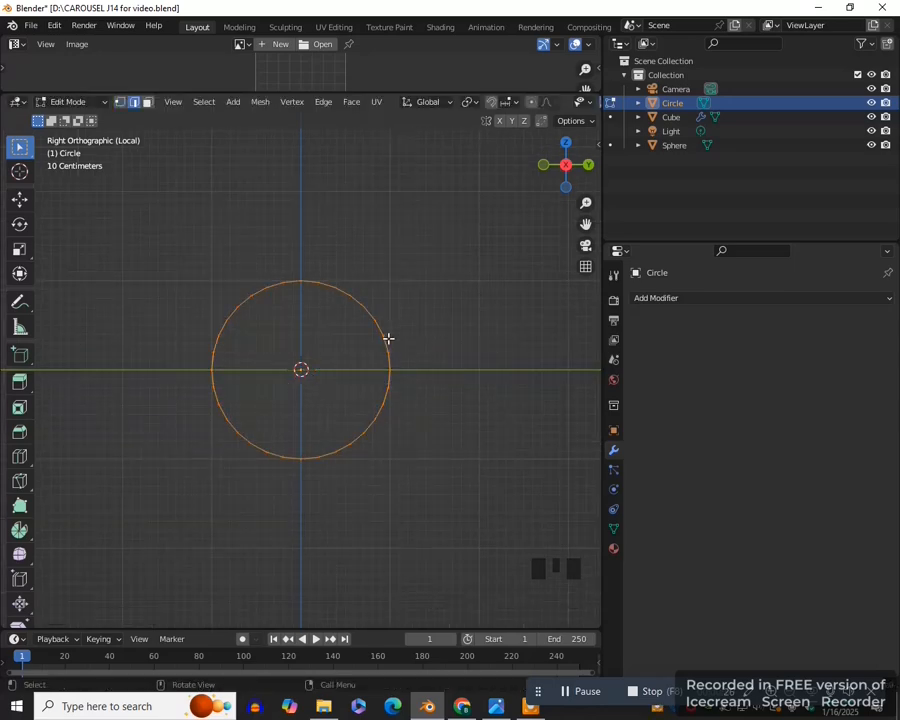
left_click_drag(306, 254, 396, 518)
left_click(323, 454, "shift")
left_click(390, 440, "shift")
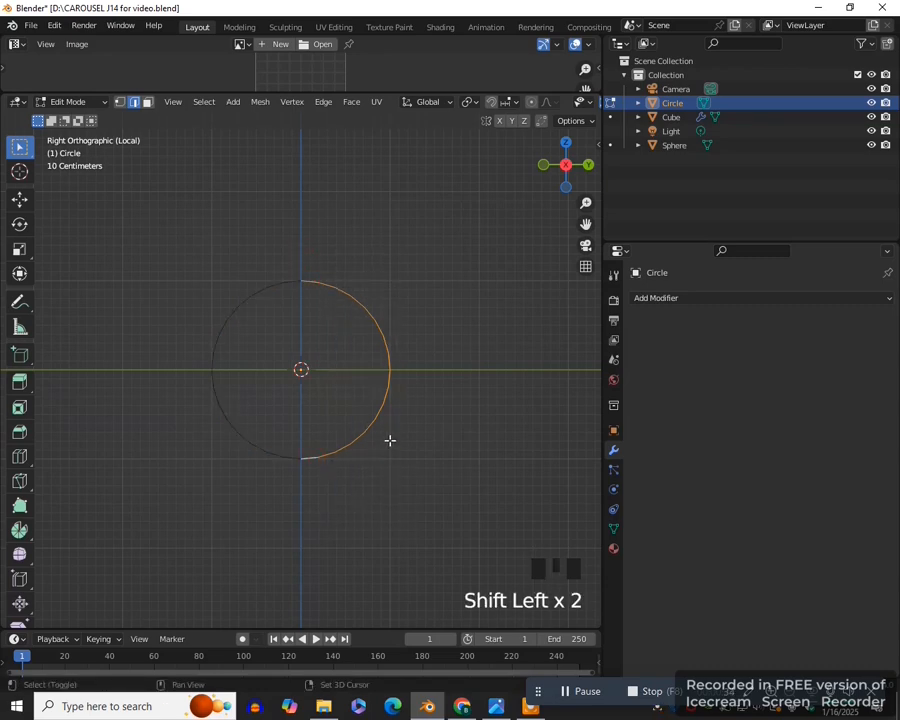
key("Delete")
left_click(393, 444)
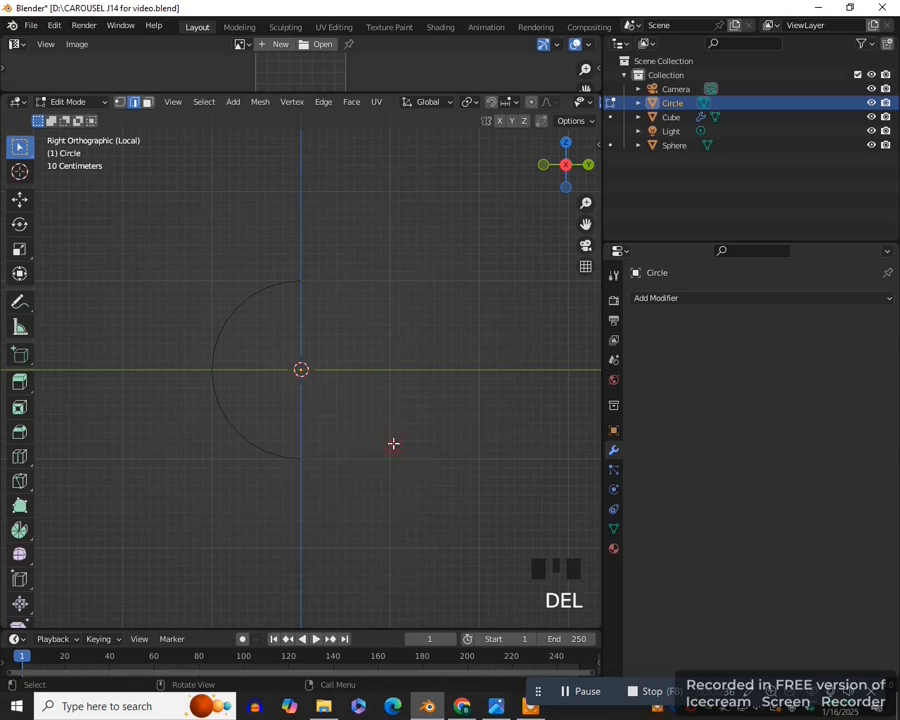
- Add a Mirror modifier to the semicircle with only the Y axis and Clipping enabled
left_click(705, 298)
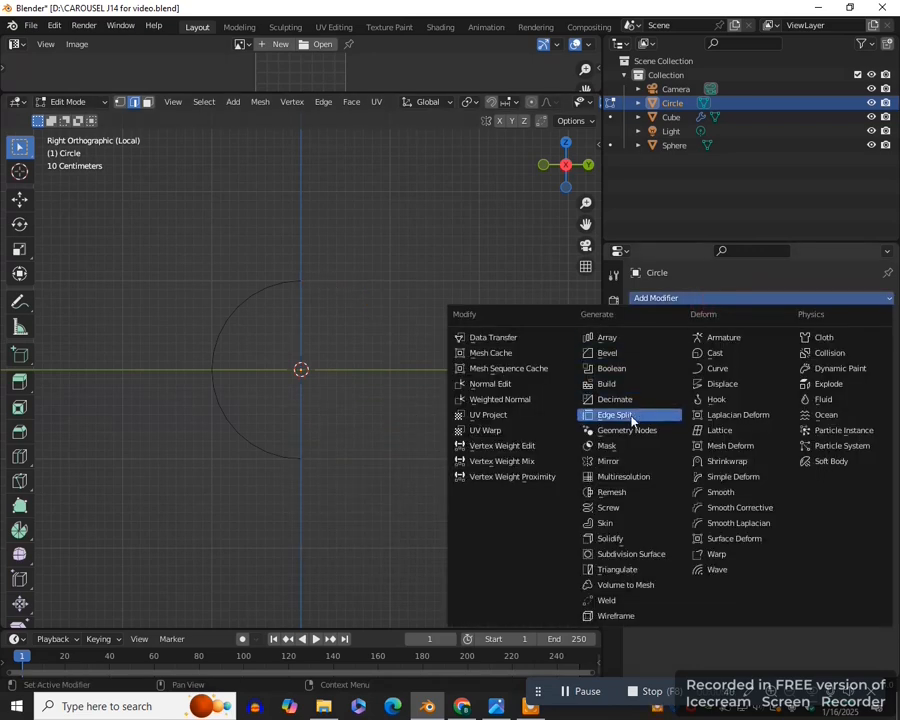
left_click(618, 463)
left_click(765, 344)
left_click(803, 343)
left_click(738, 410)
- Exit Local View in front view and move the whole semicircle about 5.3 m along X and 1.6 m up, ahead of the horse's head
key("KP_1")
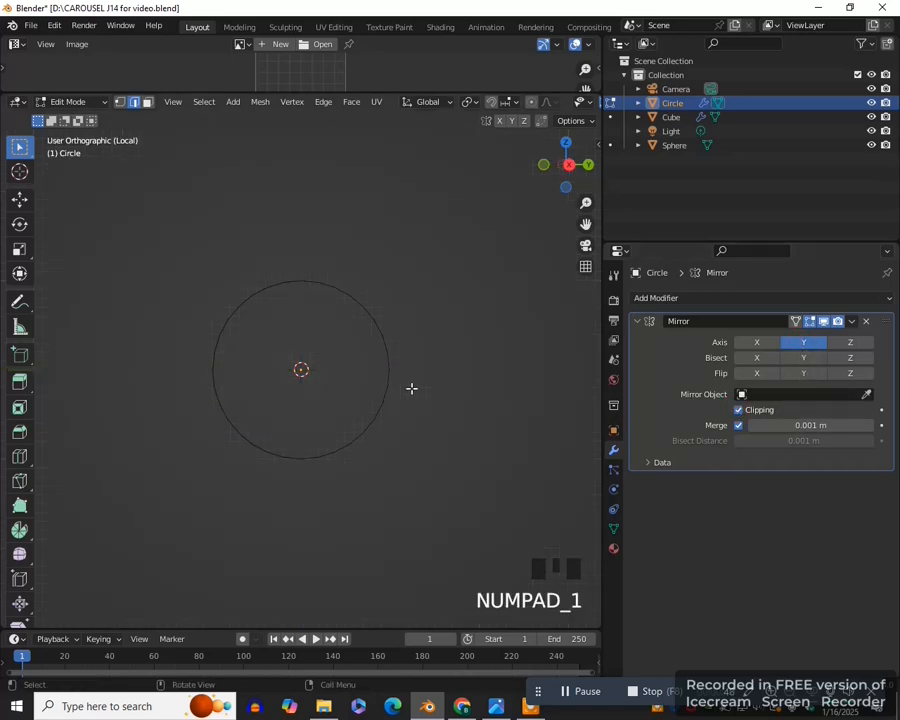
key("slash")
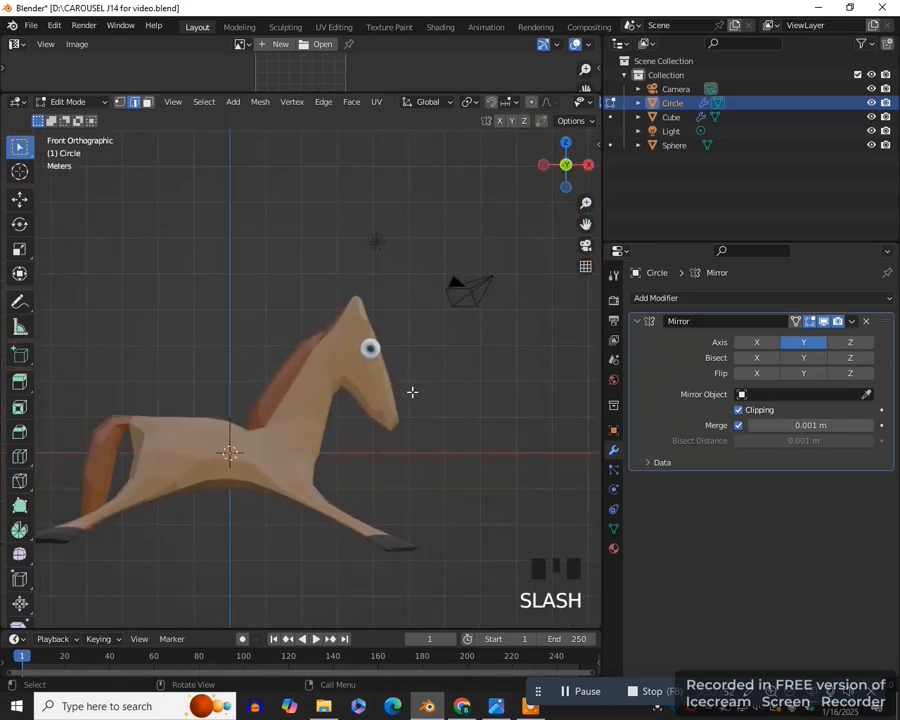
key("a")
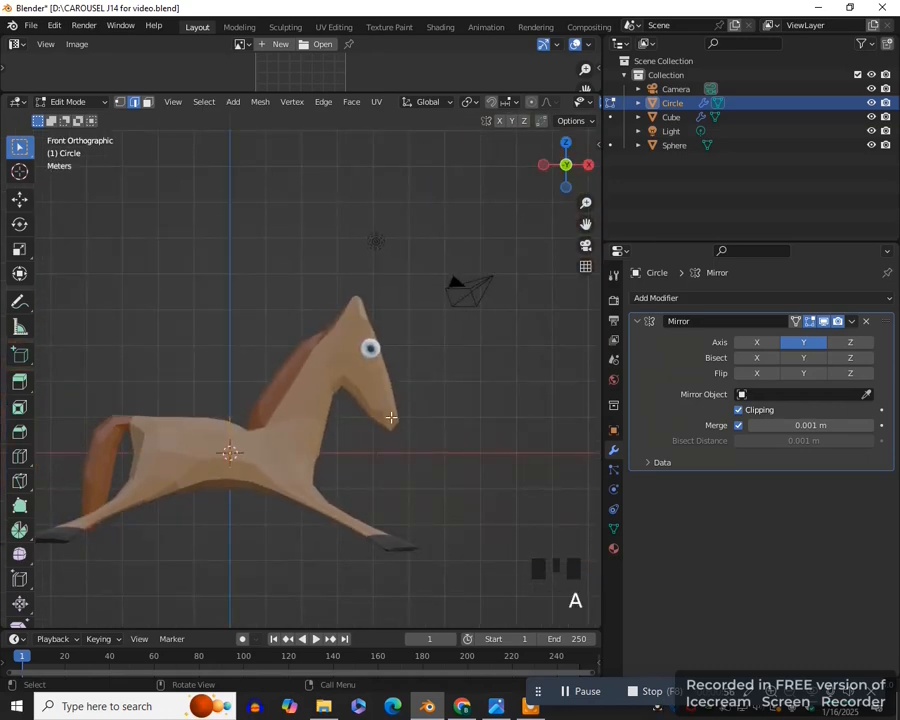
key("g")
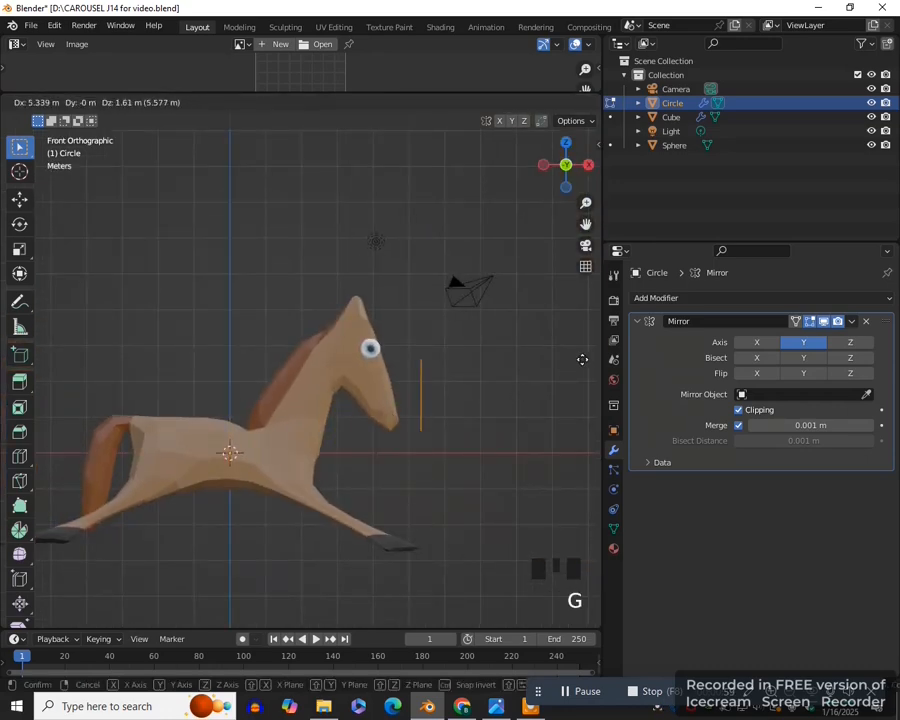
left_click(582, 356)
- Tilt the semicircle diagonally and move it across the horse's muzzle
scroll(453, 413, "up", 3)
key("1")
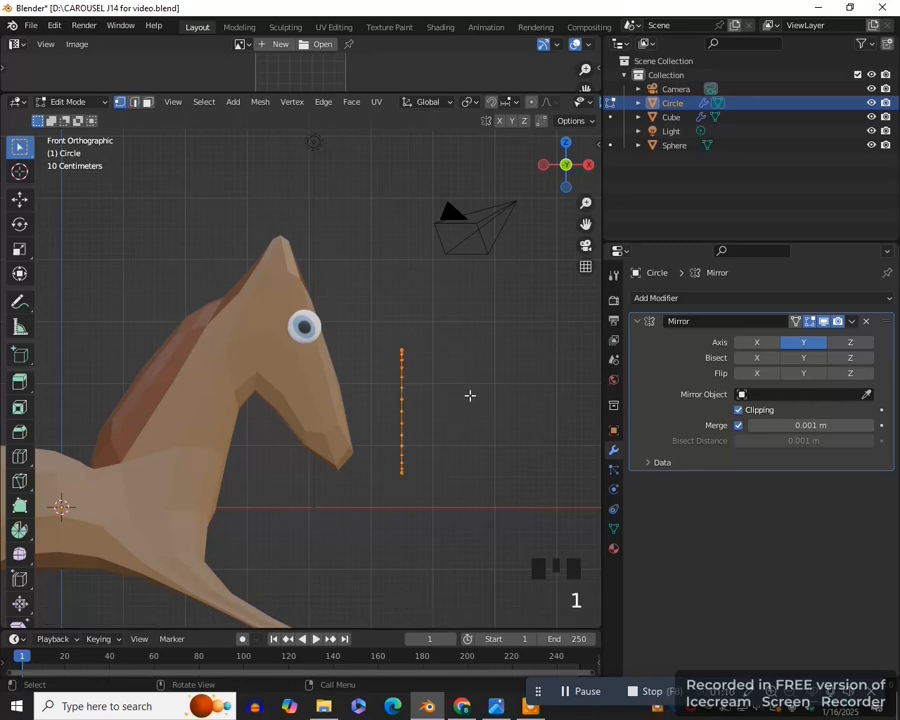
key("r")
left_click(490, 462)
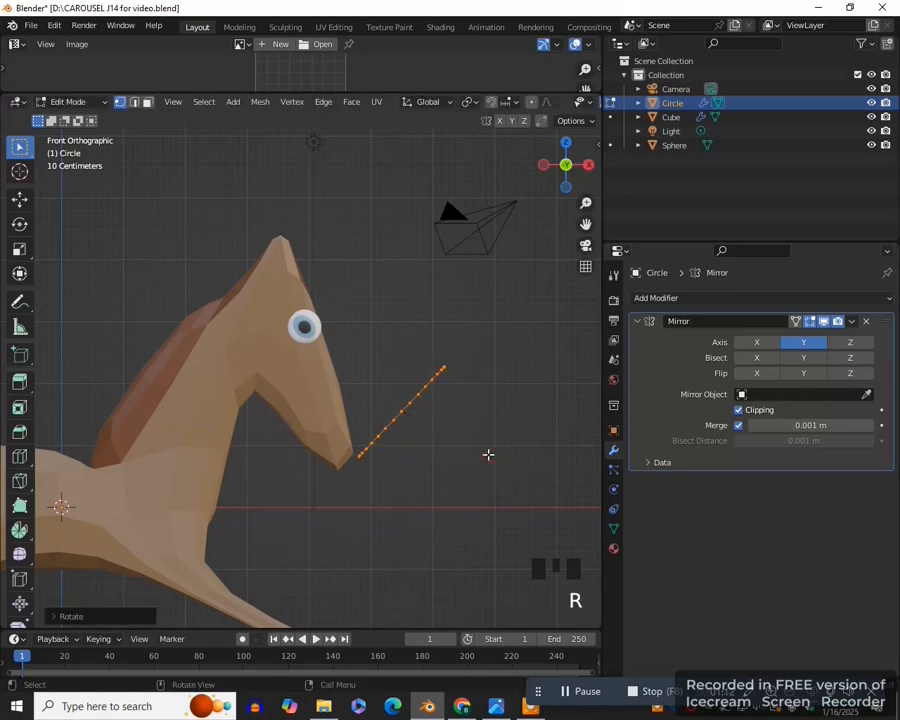
key("g")
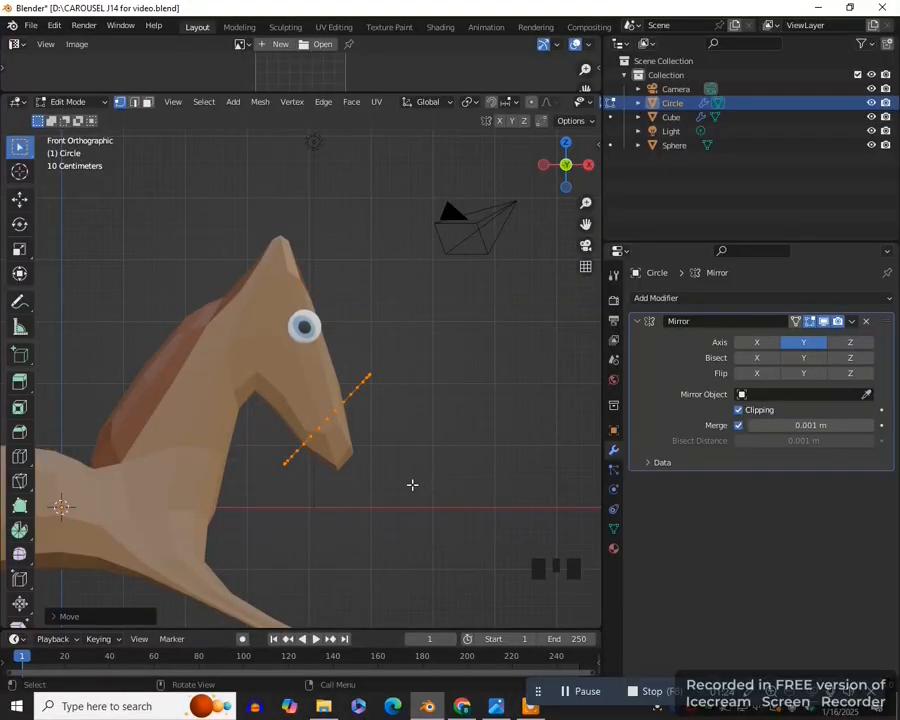
key("g")
key("r")
left_click(434, 424)
- Scale the semicircle down to fit the muzzle and extrude it toward the eye into a narrow noseband
key("s")
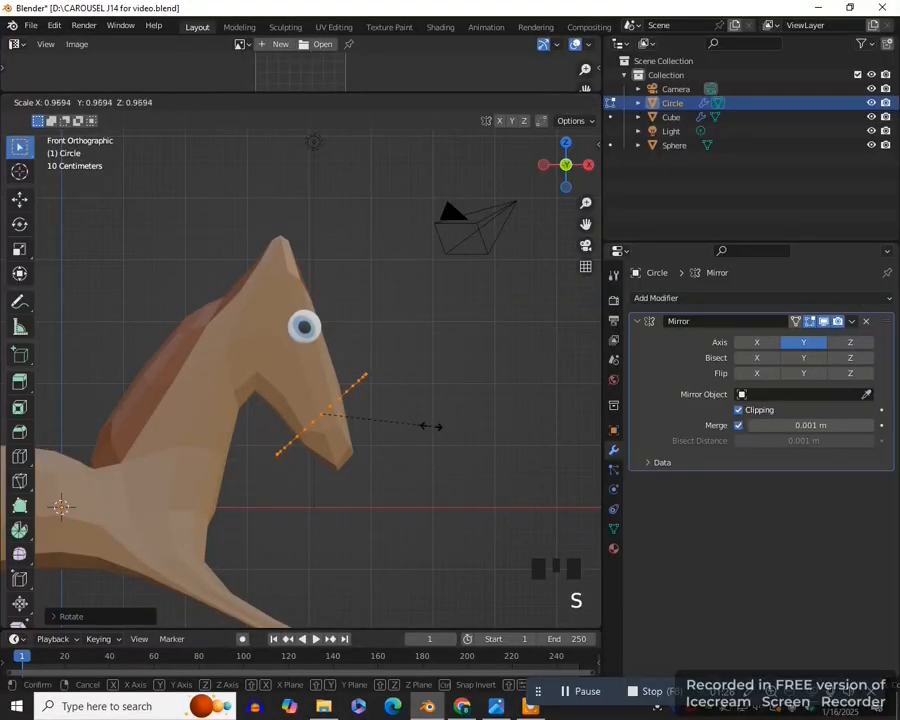
left_click(392, 437)
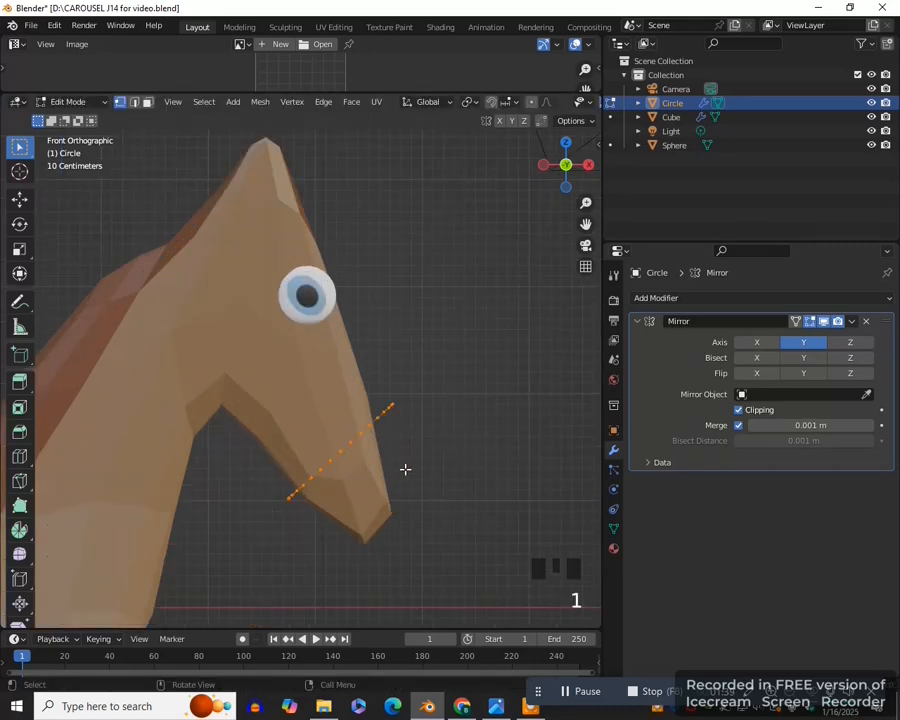
key("e")
- Extrude adjacent upper side edges of the noseband about 2.2 m toward the back of the head as a cheek strap
key("2")
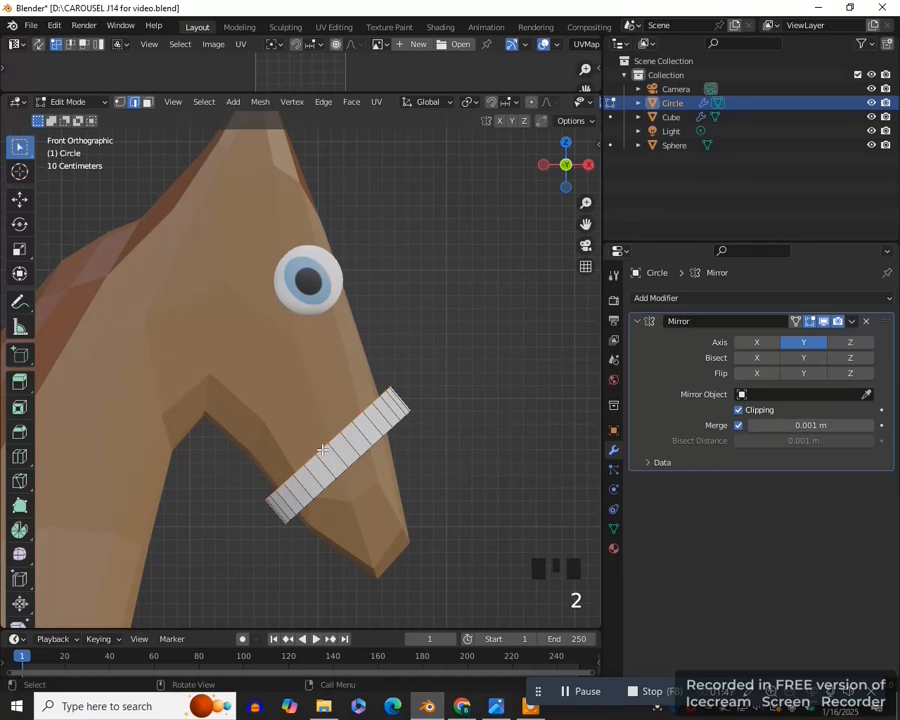
left_click(322, 450)
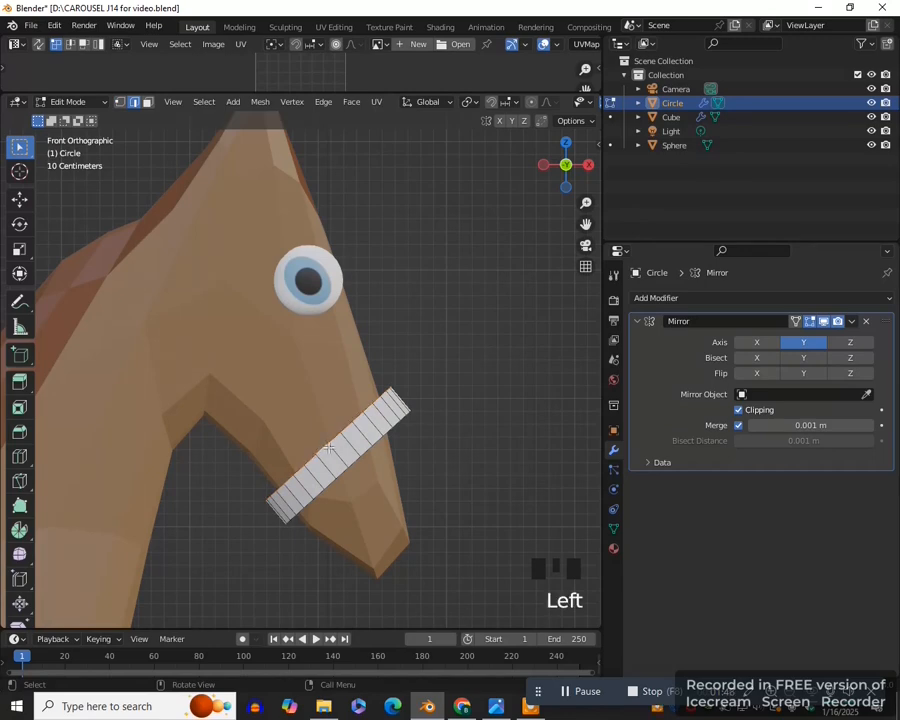
scroll(330, 452, "up", 2)
left_click(352, 440, "shift")
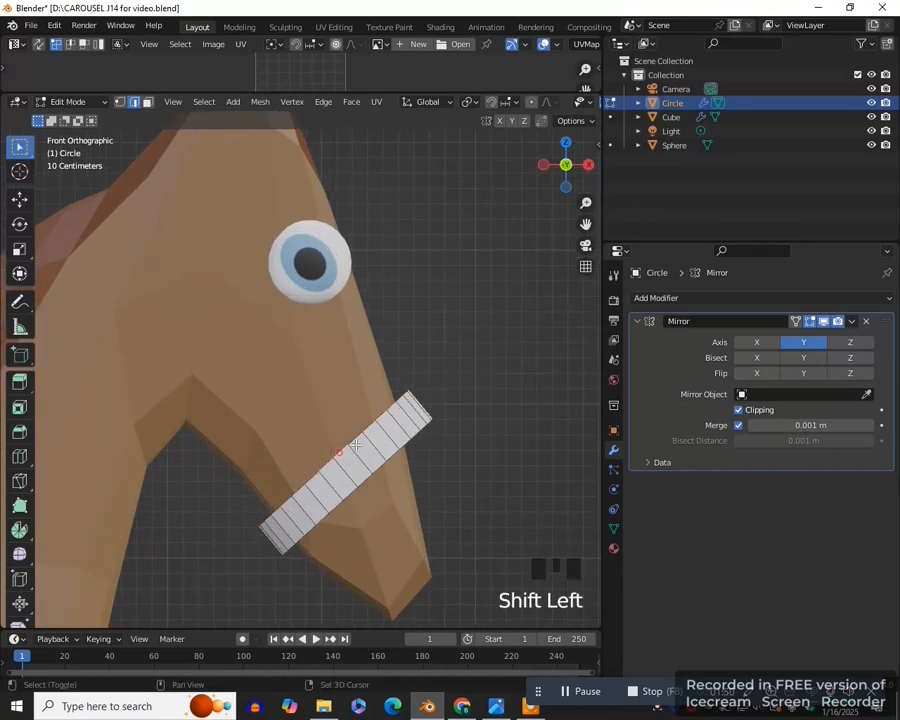
left_click(356, 436, "shift")
scroll(374, 451, "down", 3)
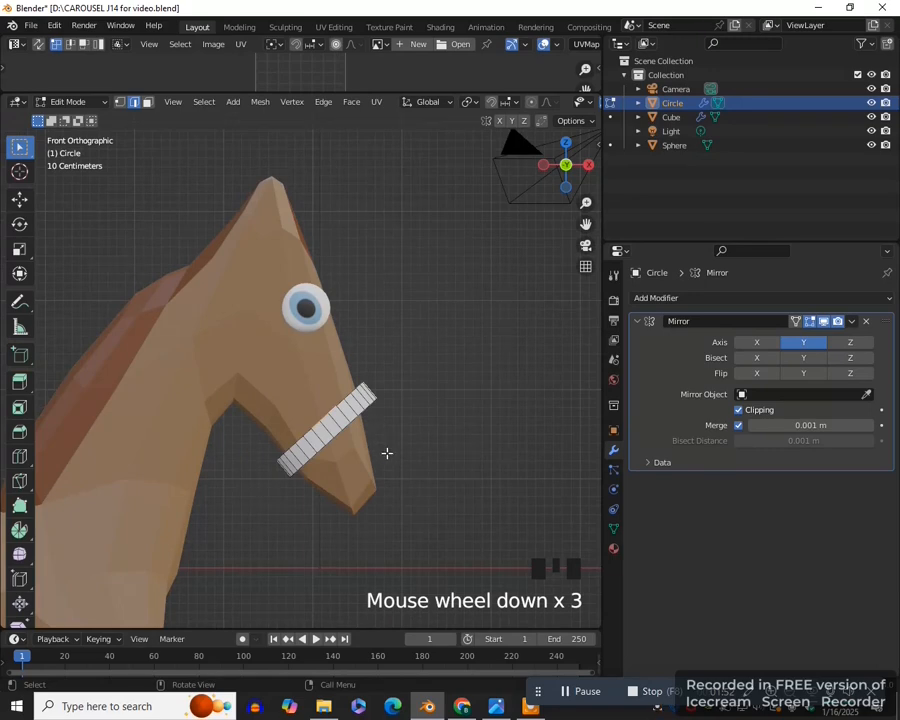
key("e")
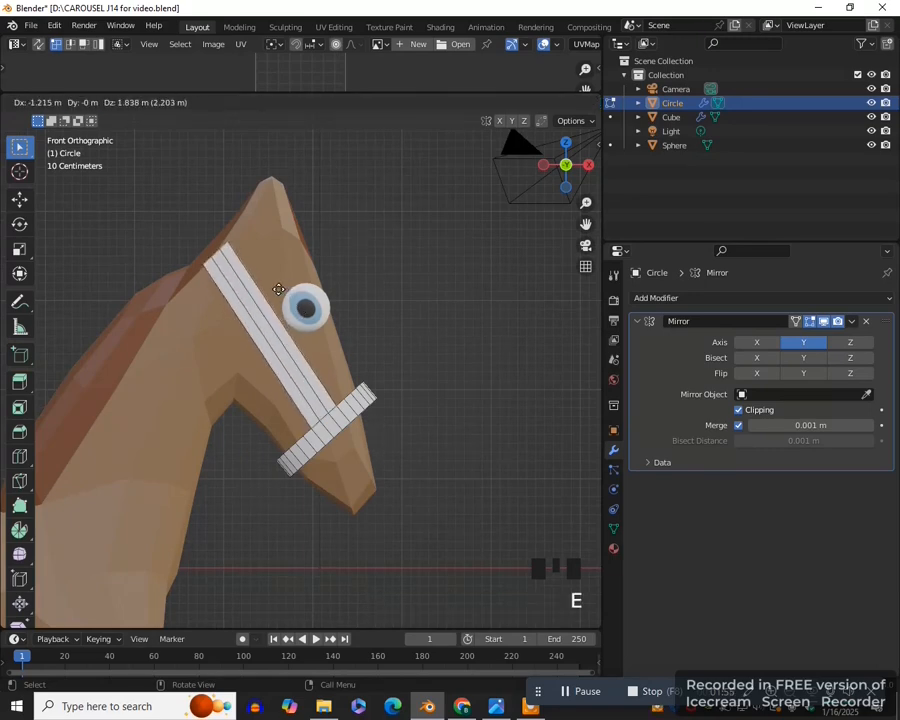
left_click(278, 290)
- Duplicate the noseband's face loop and move the copy into the empty space ahead of the muzzle
key("3")
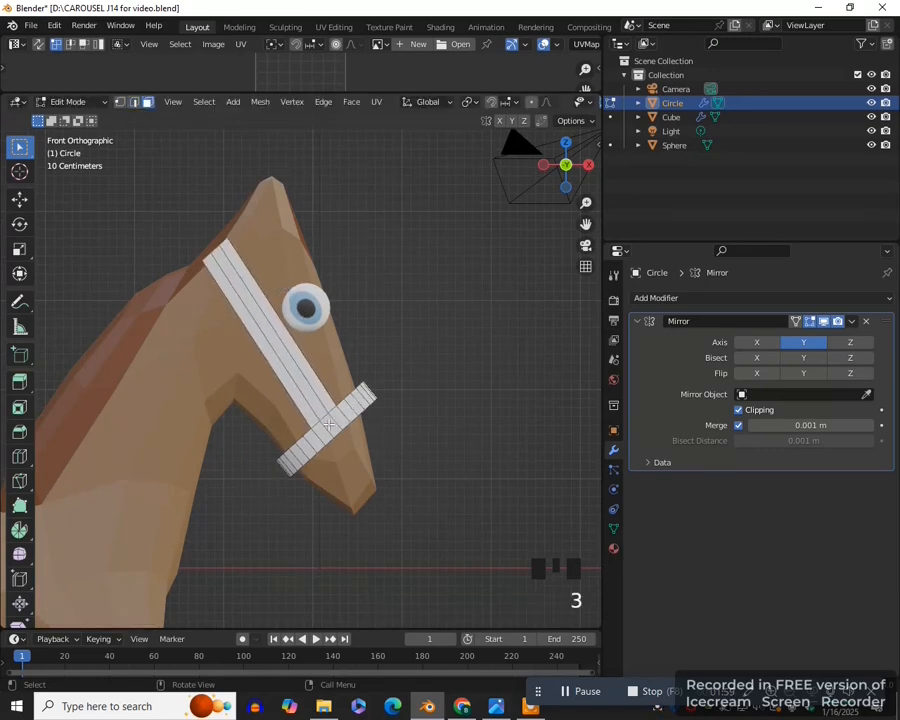
left_click(331, 425, "alt")
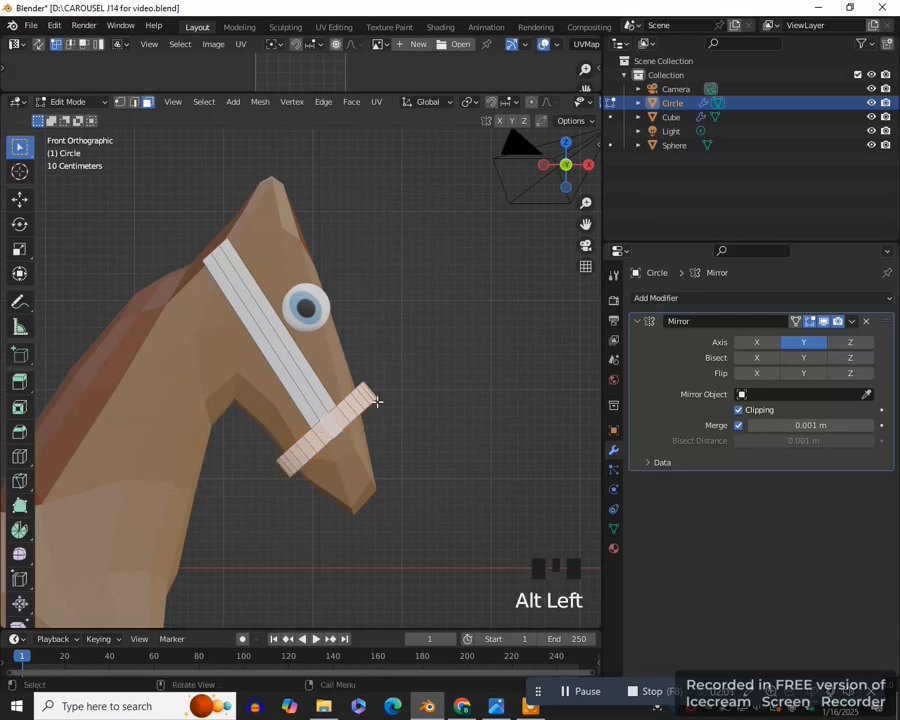
key("shift+d")
right_click(441, 410)
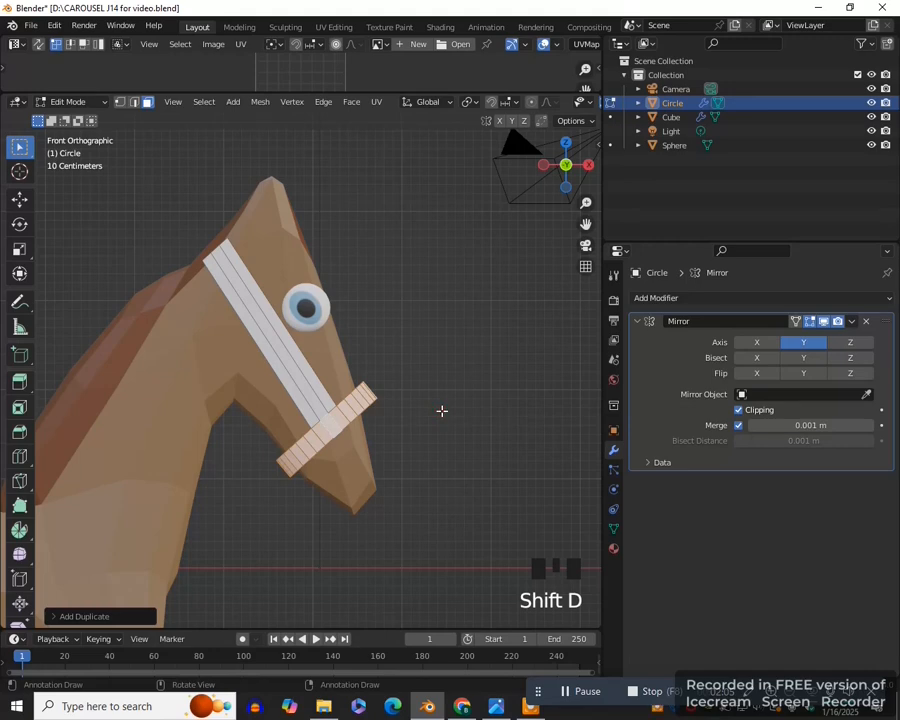
key("g")
left_click(557, 434)
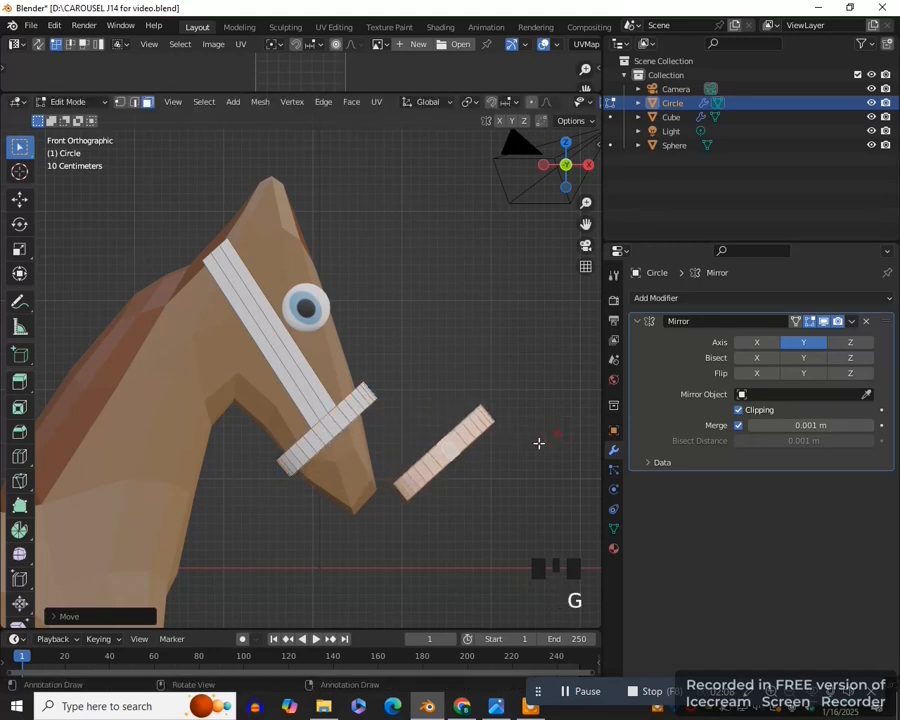
scroll(329, 259, "down", 2)
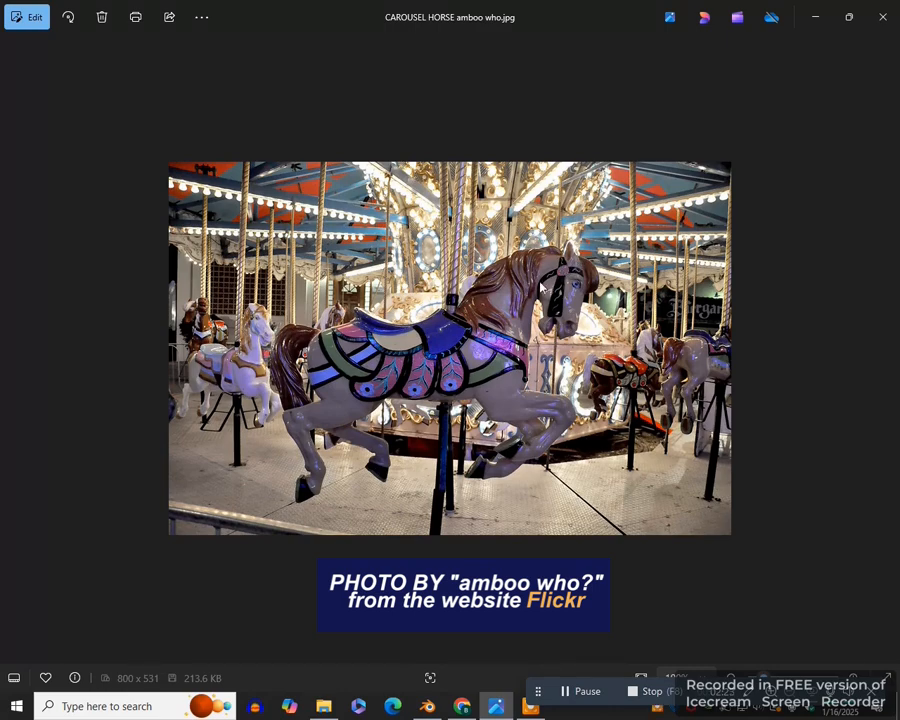
- Return to Blender from the reference photo, rotate the duplicated band upright, enlarge it and narrow it along X
left_click(427, 706)
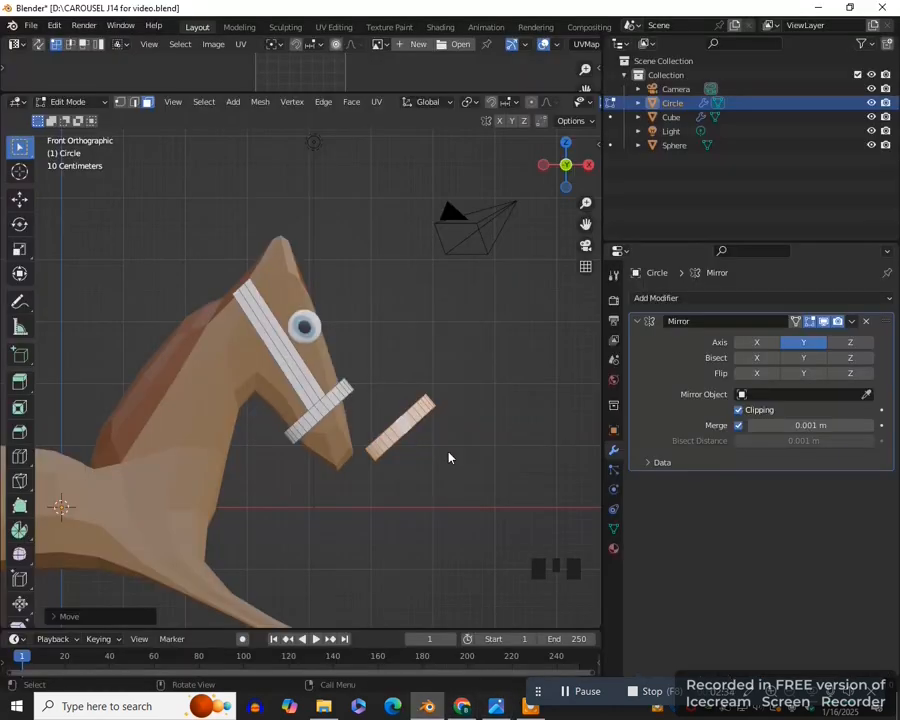
key("r")
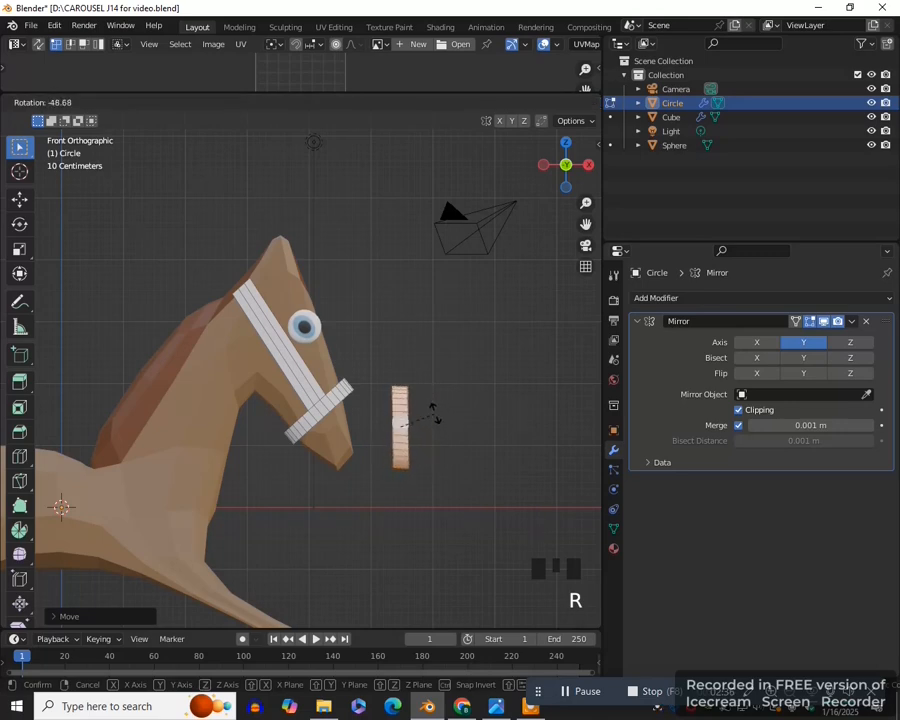
left_click(433, 415)
key("s")
left_click(450, 460)
key("s")
key("x")
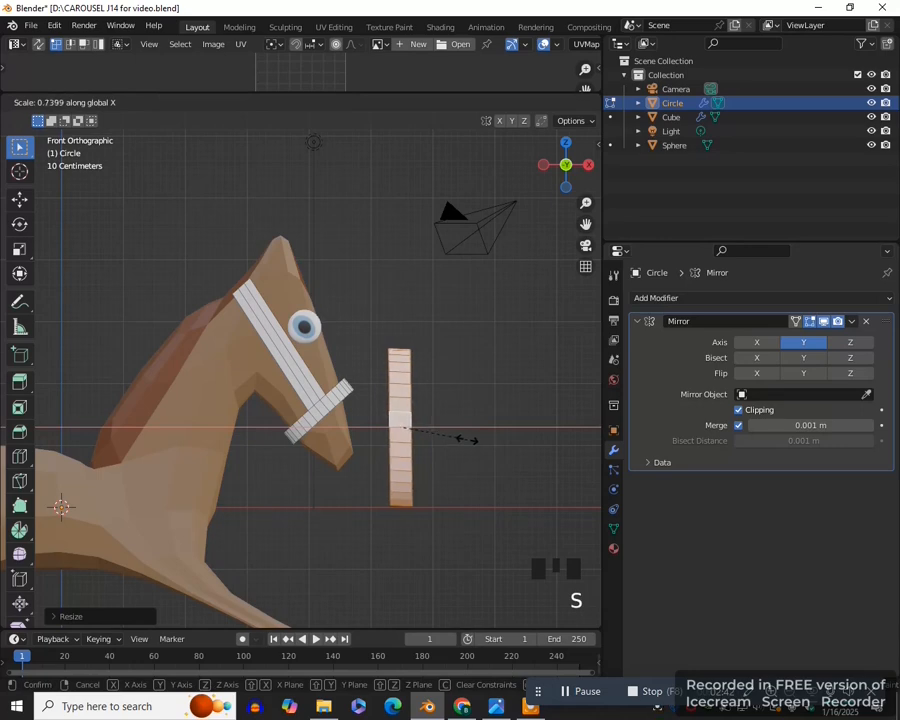
left_click(464, 442)
key("s")
left_click(460, 442)
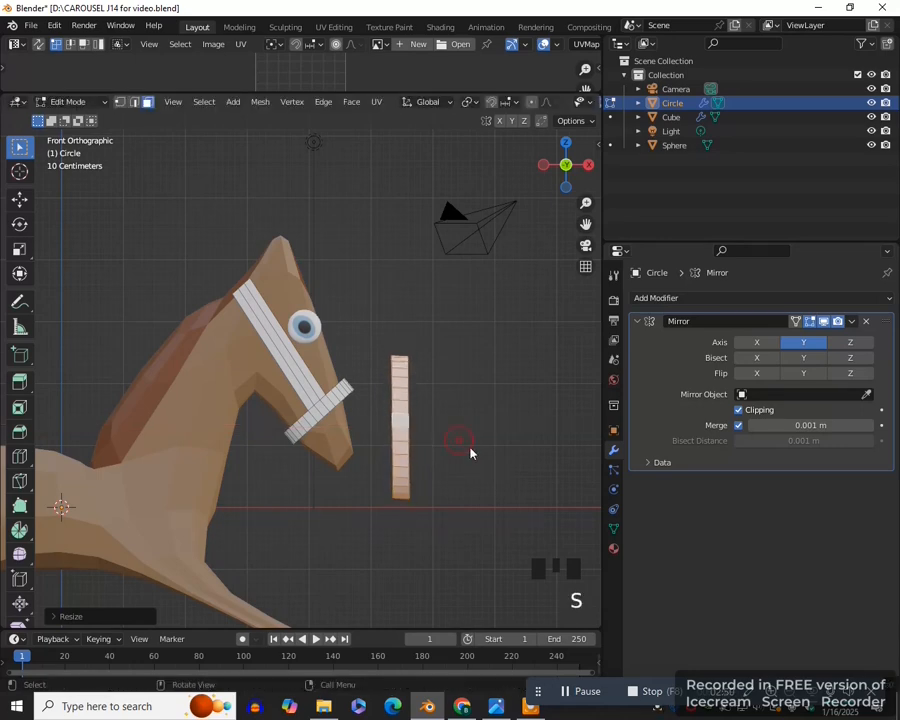
- Tilt the duplicated band and move it across the cheek strap just behind the eye, from forehead to throat
key("r")
left_click(470, 473)
key("g")
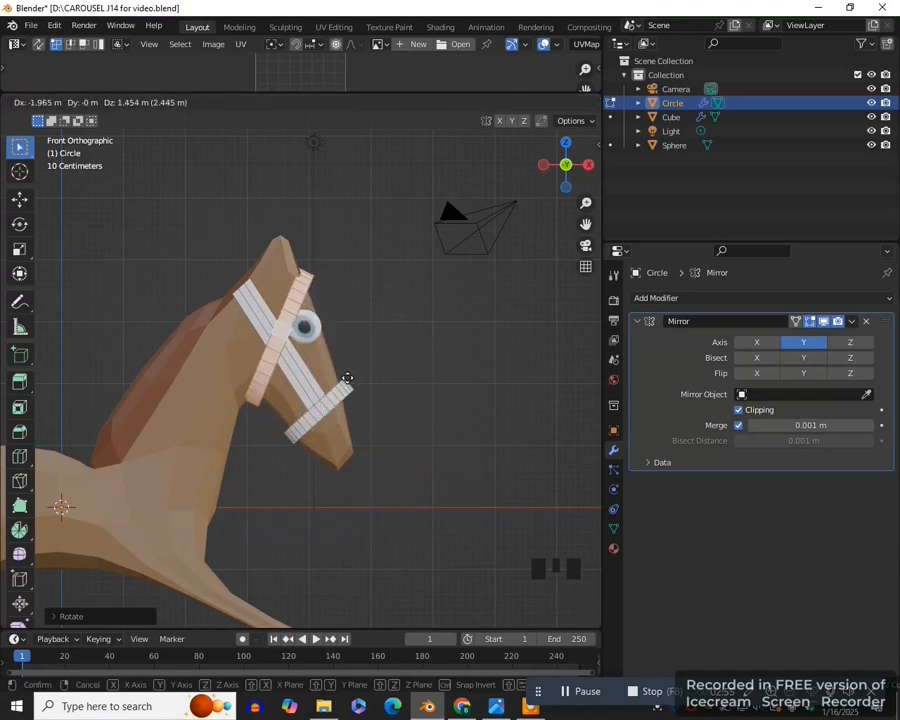
left_click(347, 377)
- Select the upper faces of the second band, then rotate and move them to bend forward over the forehead above the eye
scroll(420, 330, "up", 1)
left_click_drag(585, 224, 595, 294)
scroll(440, 411, "up", 3)
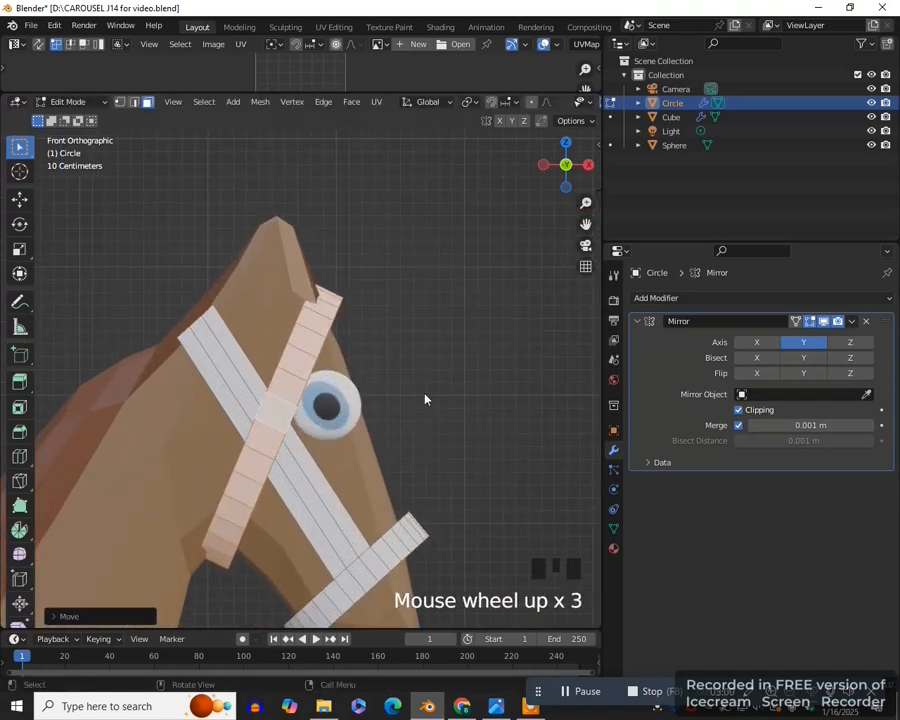
left_click(311, 342)
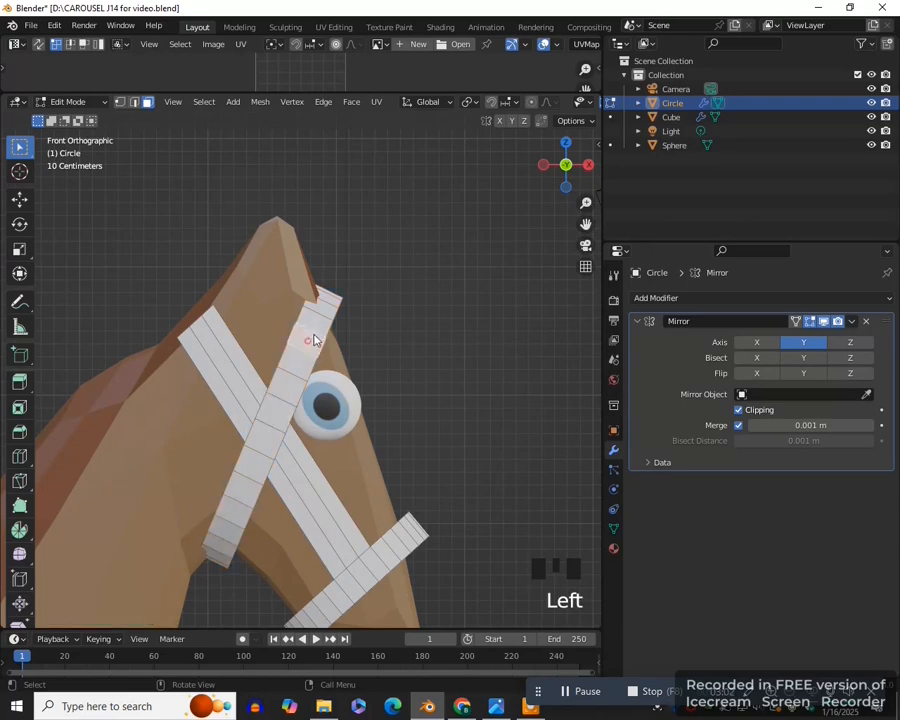
left_click(315, 315, "shift")
left_click(325, 307, "shift")
left_click(329, 298, "shift")
middle_click_drag(420, 335, 316, 382)
left_click(311, 294, "shift")
key("KP_1")
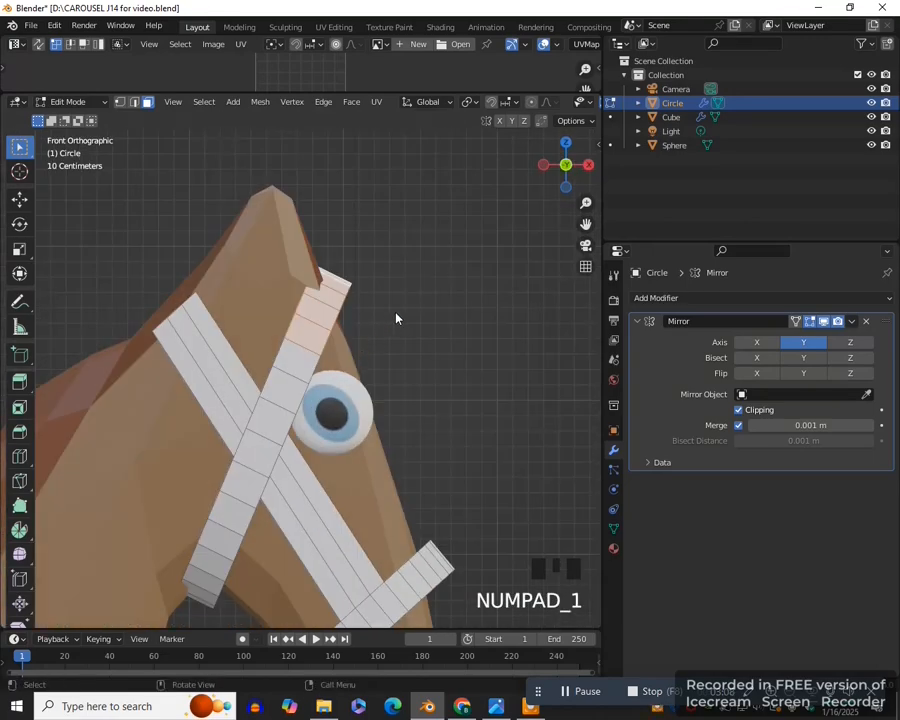
key("r")
left_click(406, 354)
key("g")
left_click(415, 375)
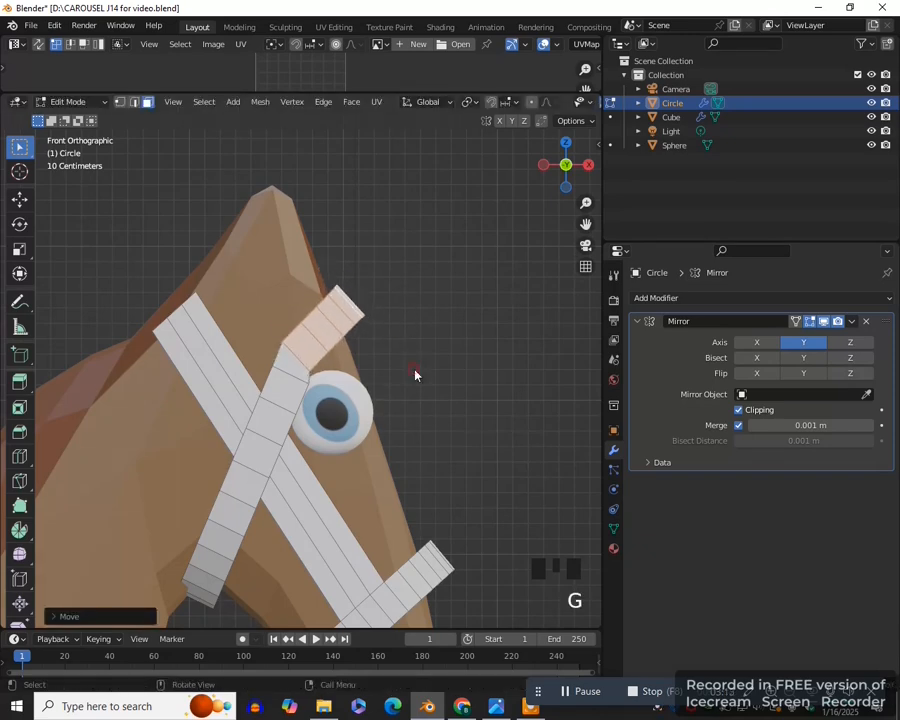
- Select the two faces at the bend beside the eye and move them to smooth the strap's curve around it
scroll(381, 407, "down", 2)
scroll(338, 424, "up", 4)
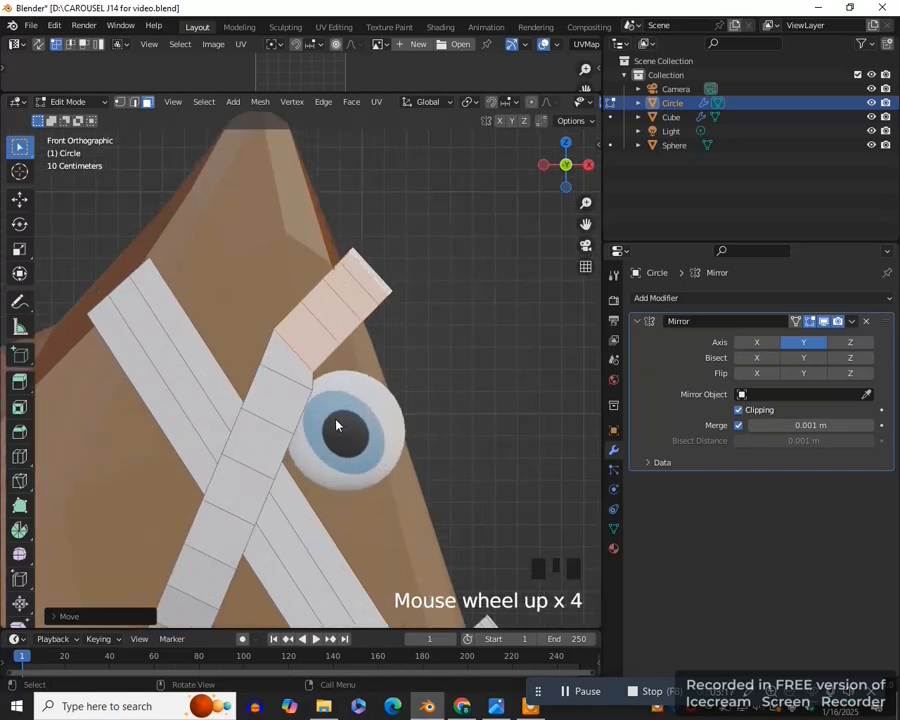
key("2")
left_click(291, 400)
left_click(291, 402, "shift")
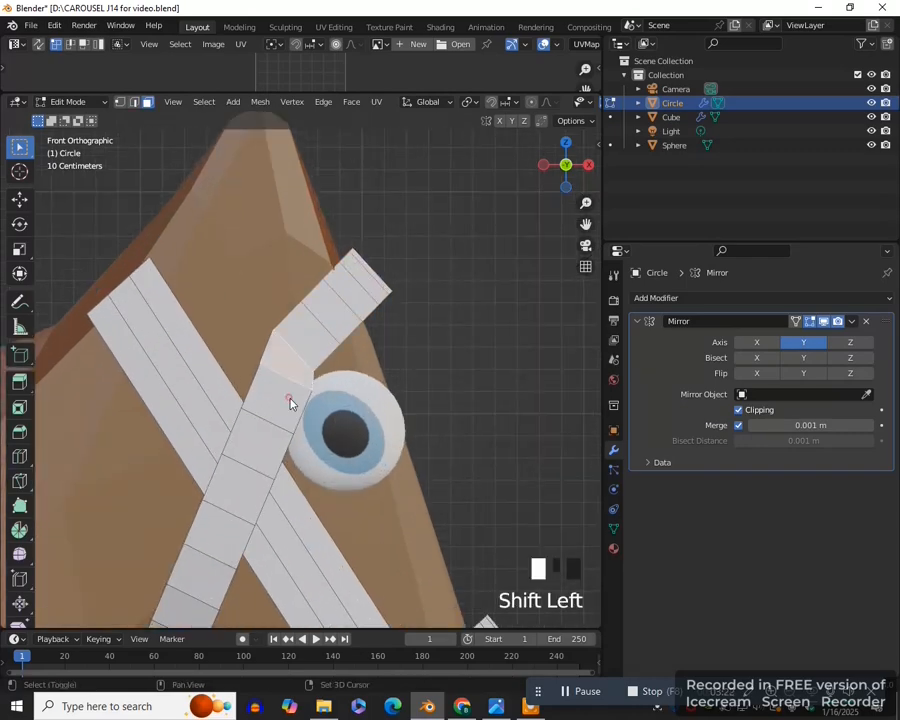
key("g")
left_click(340, 430)
scroll(394, 422, "down", 2)
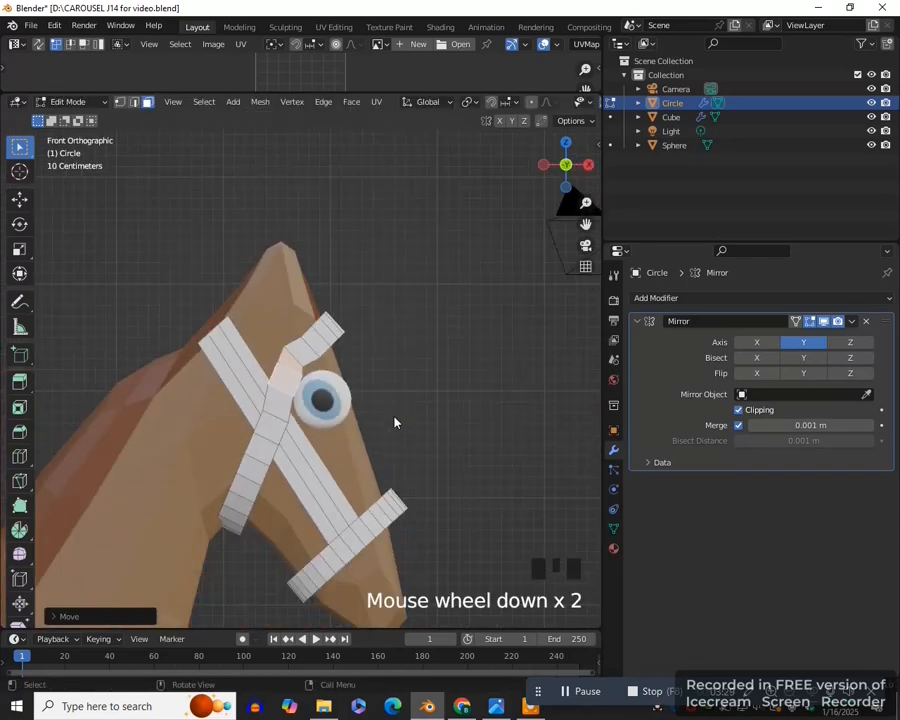
- Select the noseband's upper faces from the cheek strap across to the middle of the nose and duplicate them in place
key("3")
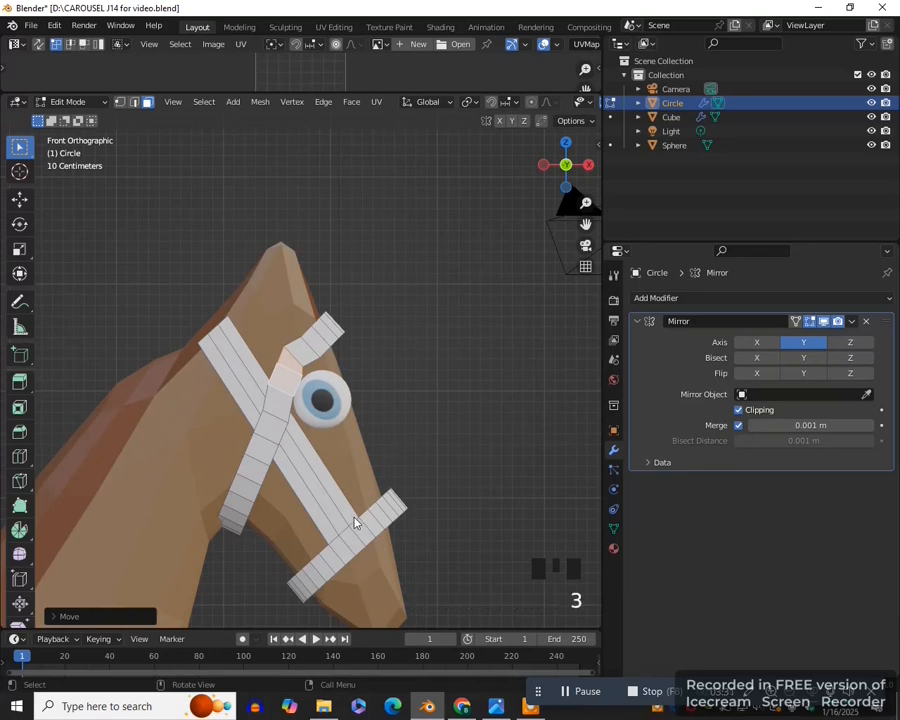
left_click_drag(586, 224, 561, 174)
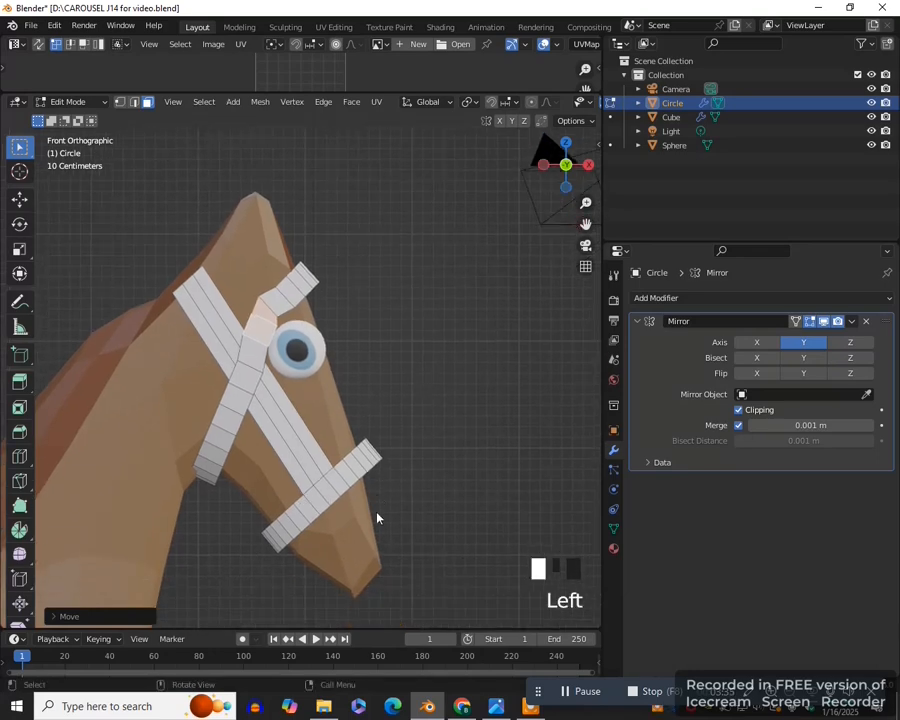
scroll(378, 500, "up", 2)
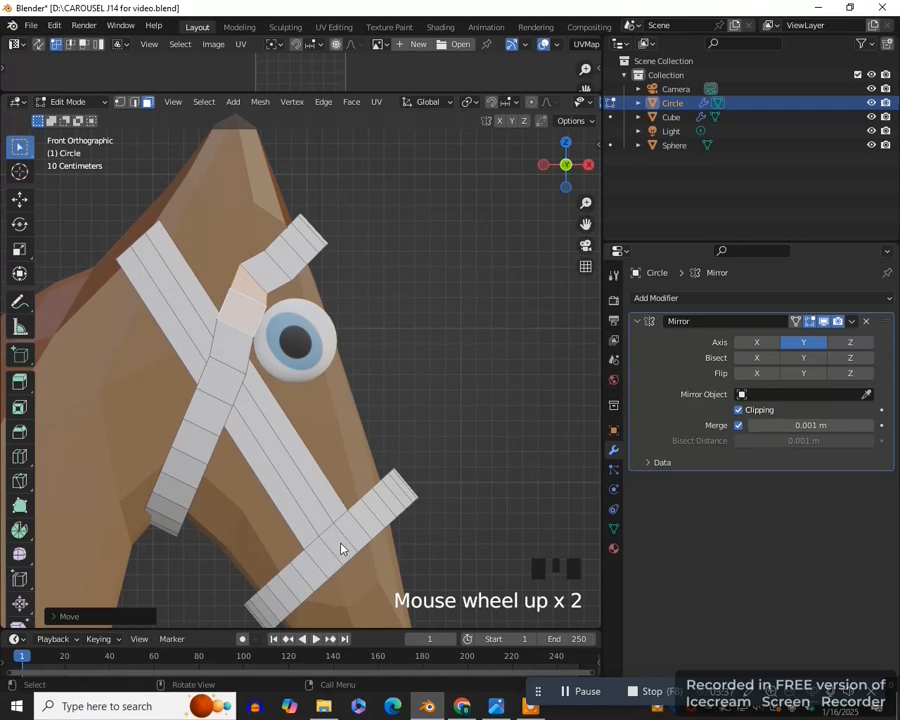
key("3")
left_click(345, 545)
middle_click_drag(358, 537, 320, 541)
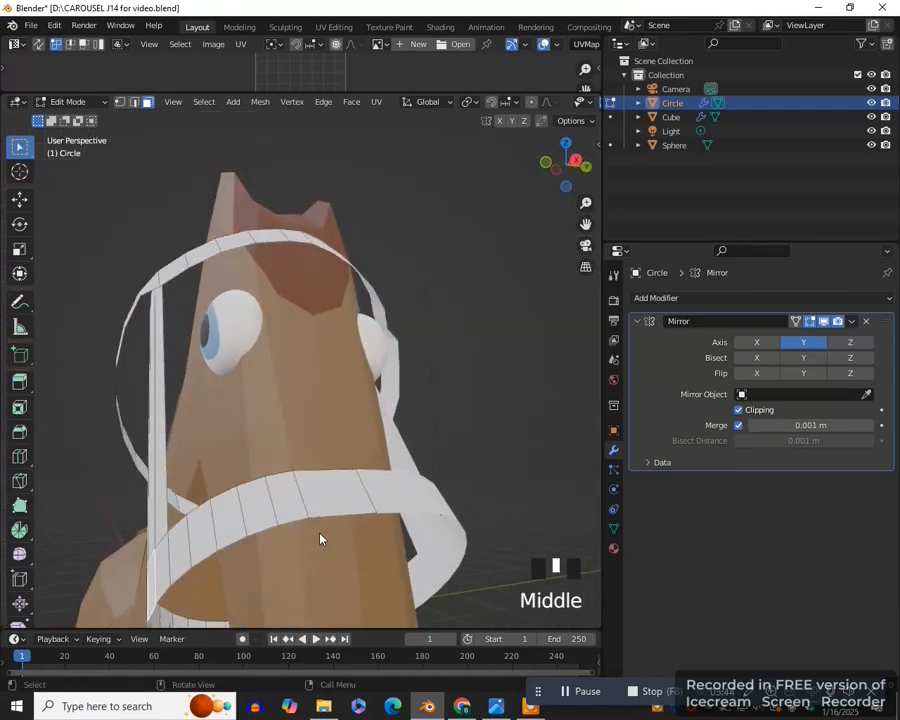
left_click(344, 488, "ctrl")
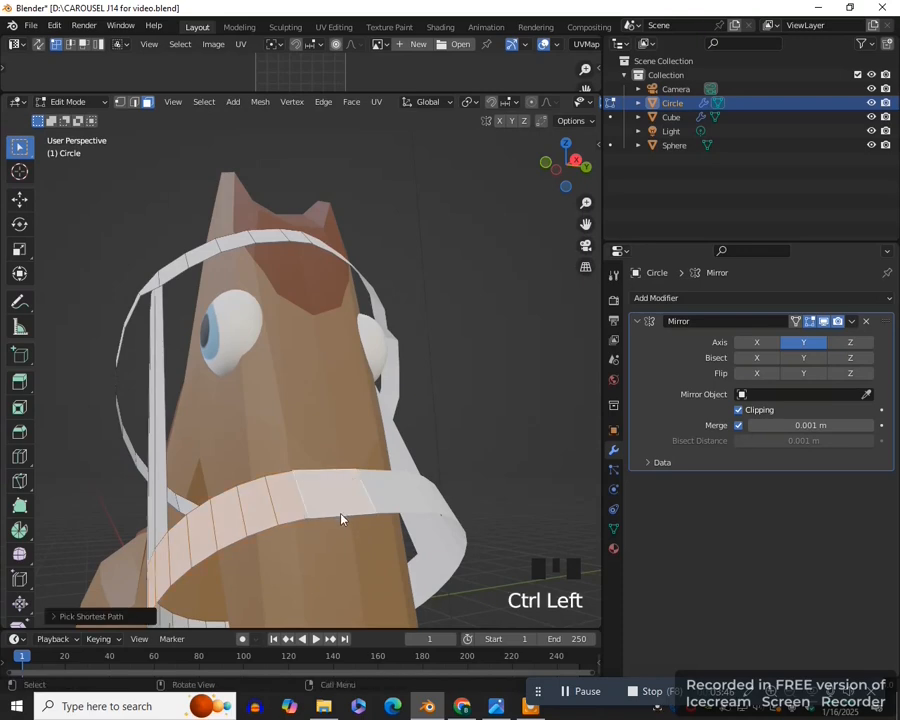
key("KP_1")
scroll(427, 461, "down", 3)
key("shift+d")
right_click(427, 457)
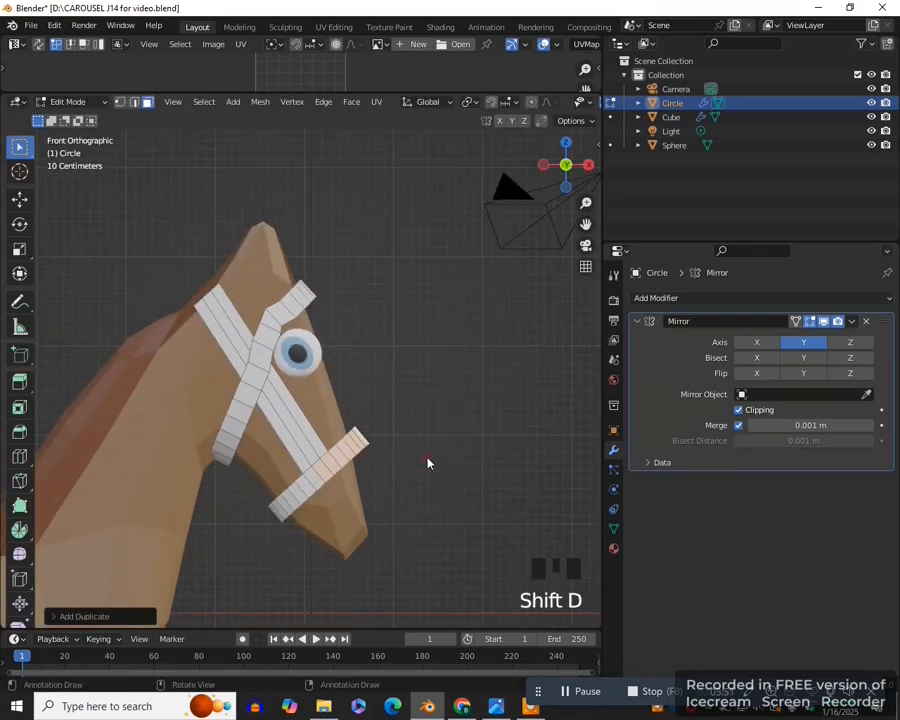
- Move the duplicated noseband faces up behind the ear, widen them along X, and tilt them in line with the cheek strap
key("g")
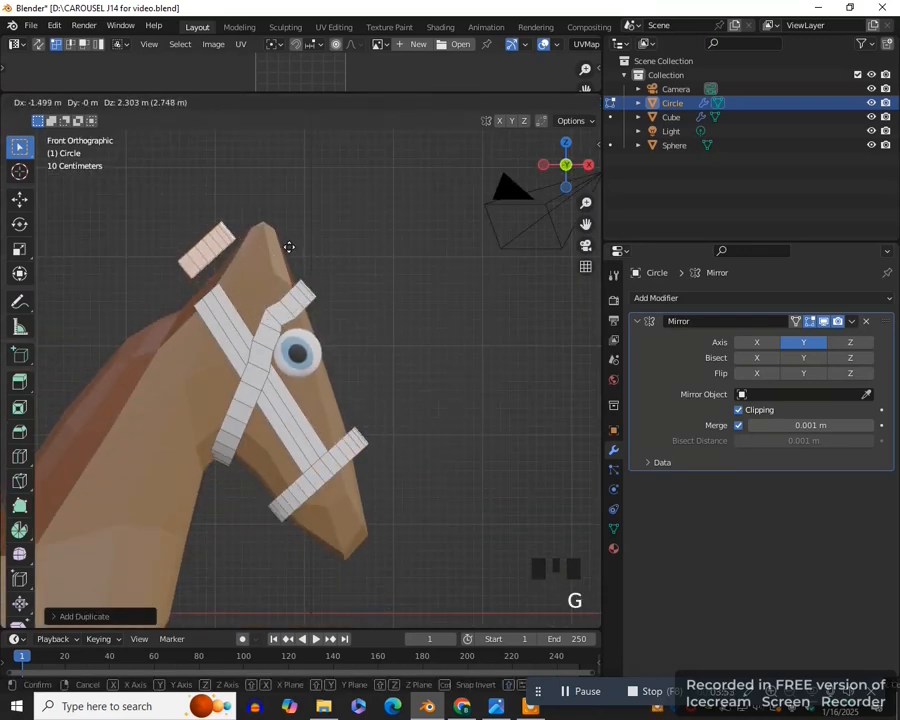
left_click(273, 233)
key("r")
left_click(292, 188)
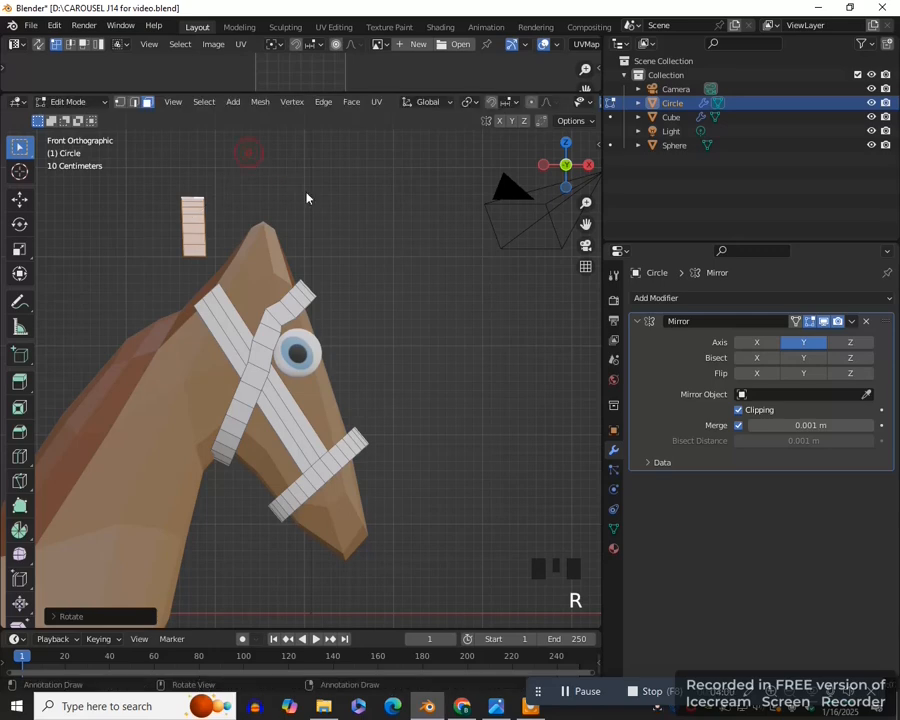
key("s")
key("x")
left_click(341, 207)
key("r")
left_click(307, 136)
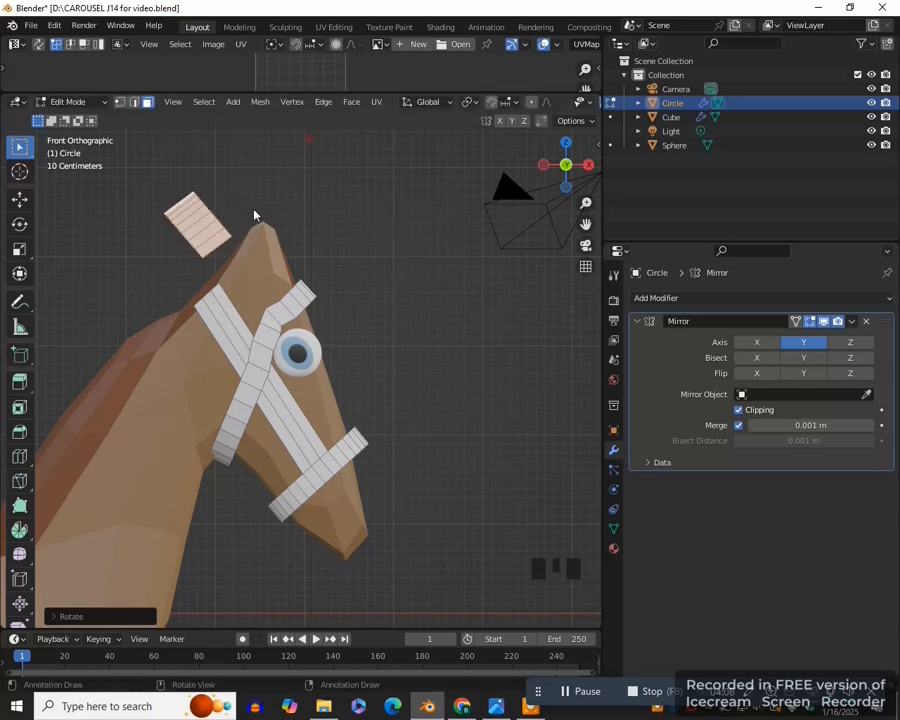
- Move the duplicated piece to the upper end of the cheek strap, checking its placement against the carousel horse reference photo
key("g")
left_click(238, 301)
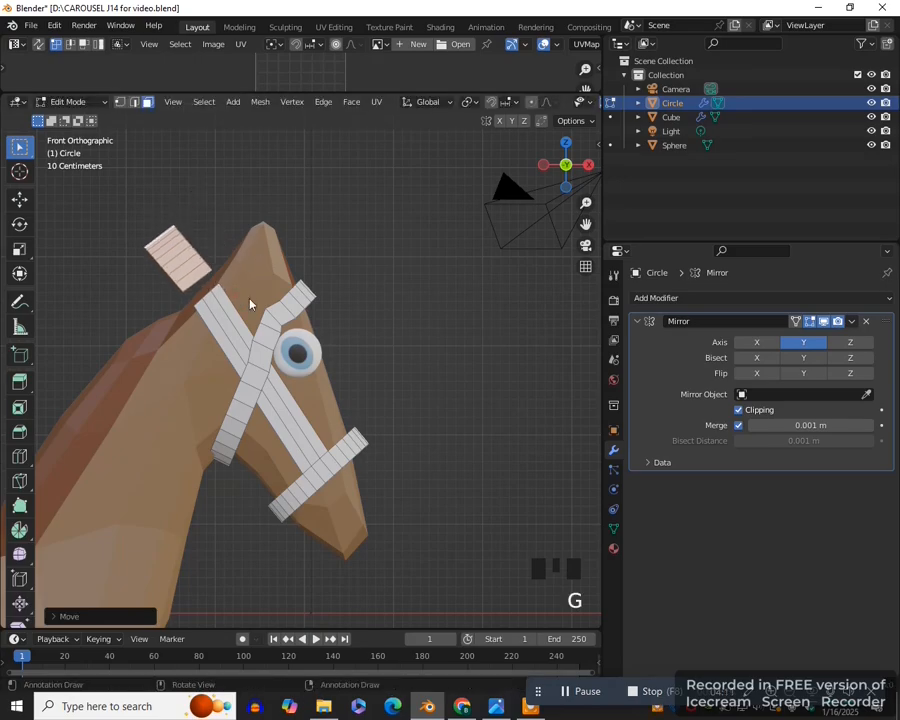
scroll(250, 304, "up", 2)
key("alt+Tab")
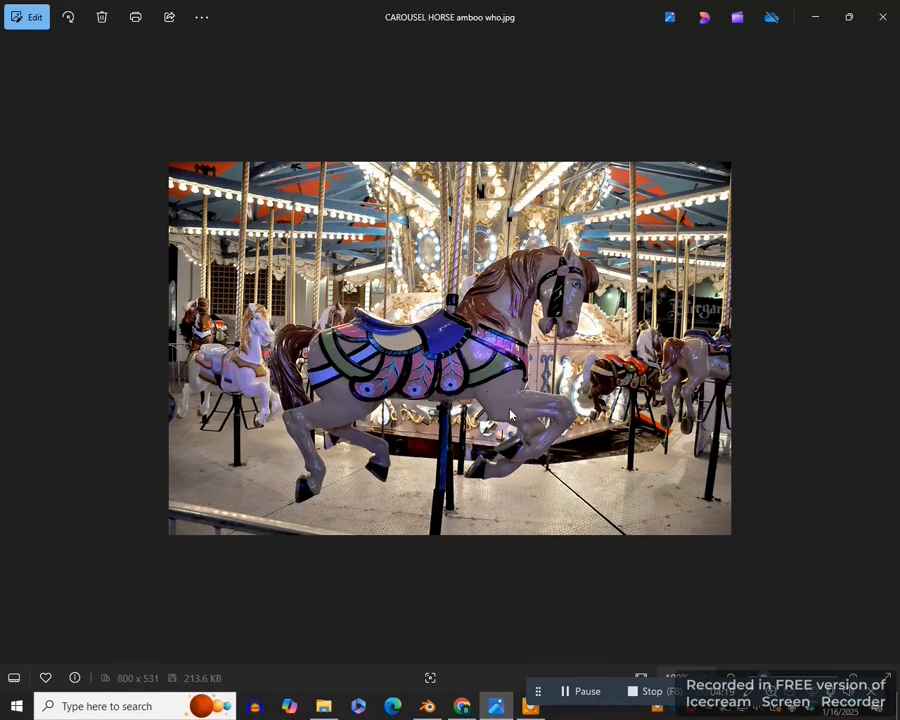
left_click(432, 706)
left_click_drag(586, 223, 653, 228)
scroll(267, 262, "up", 2)
key("g")
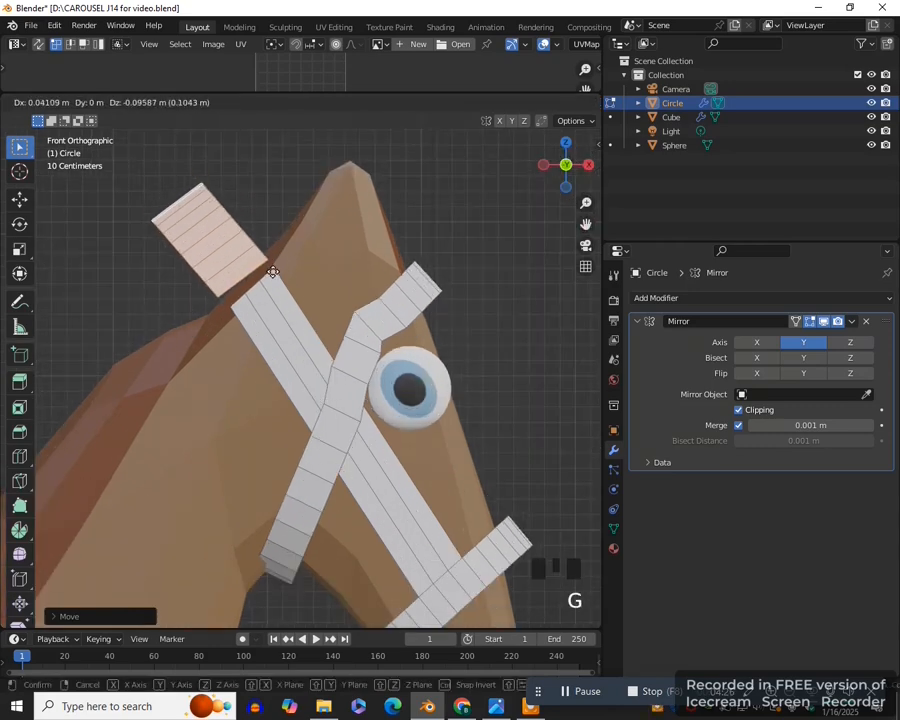
left_click(270, 268)
- Select the facing end edges of the duplicated piece and the cheek strap, and connect them with Bridge Edge Loops
scroll(317, 342, "up", 6)
key("2")
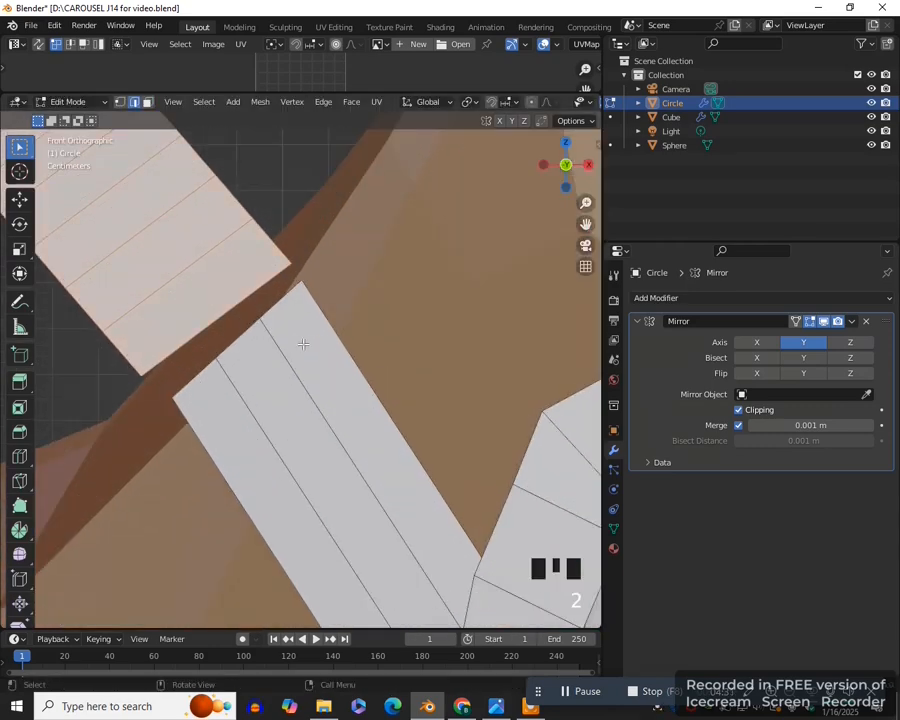
left_click(221, 317)
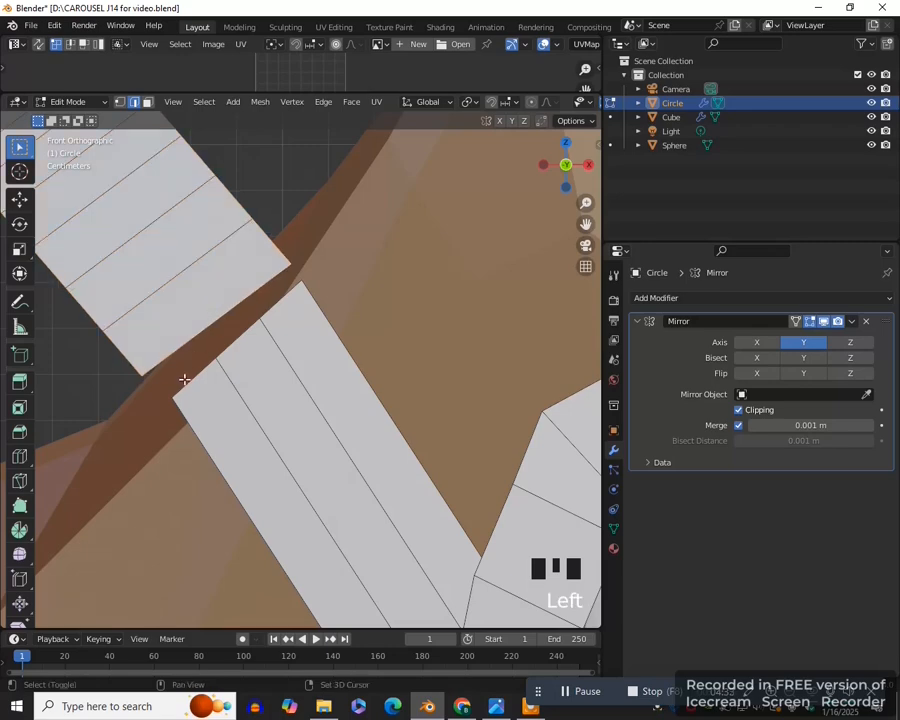
left_click(232, 345, "shift")
left_click(229, 342, "shift")
left_click(274, 304, "shift")
left_click(323, 102)
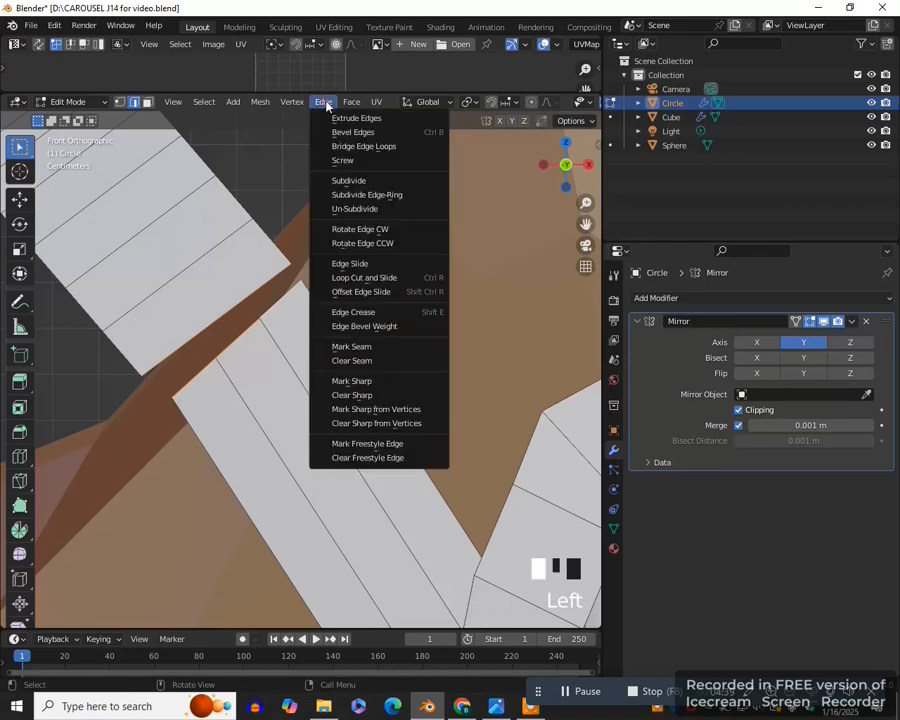
left_click(385, 147)
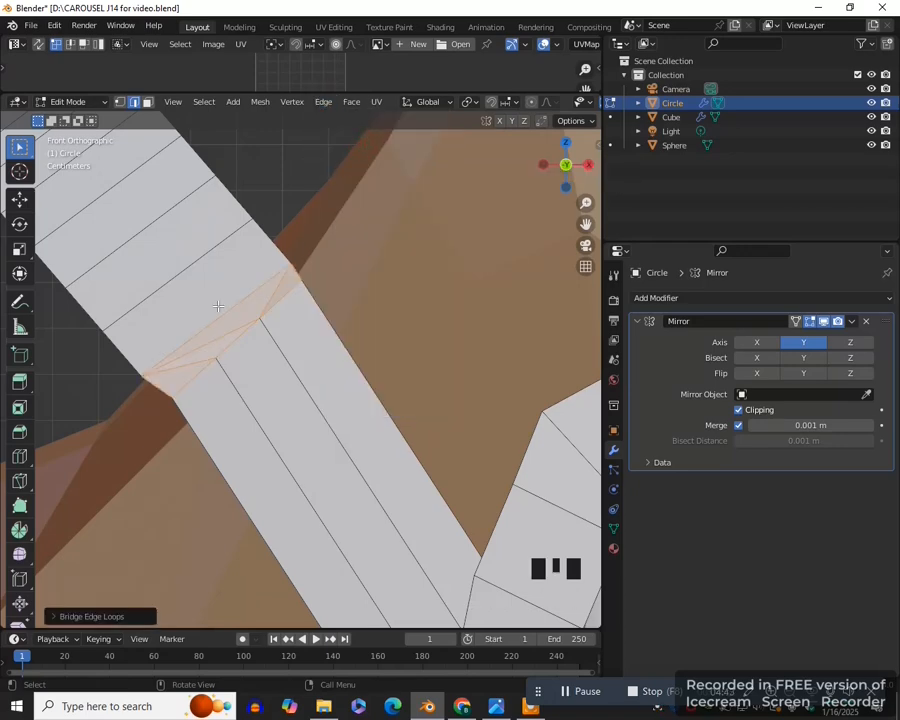
scroll(273, 392, "down", 8)
middle_click_drag(288, 415, 283, 402)
key("KP_1")
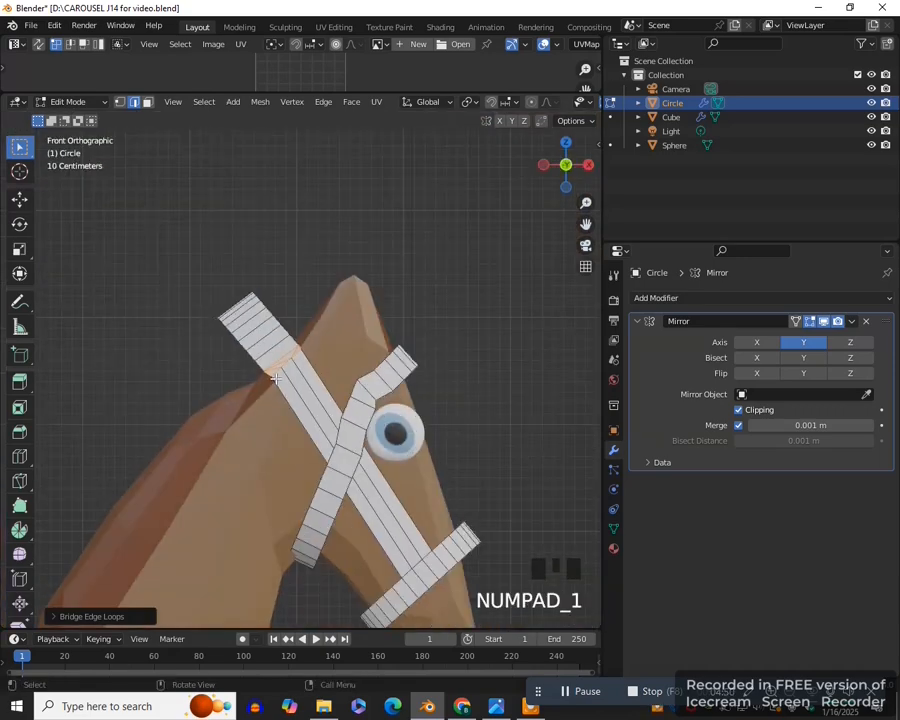
- Select the faces of the crown piece behind the ears, excluding the bridge faces, and rotate them upright
key("3")
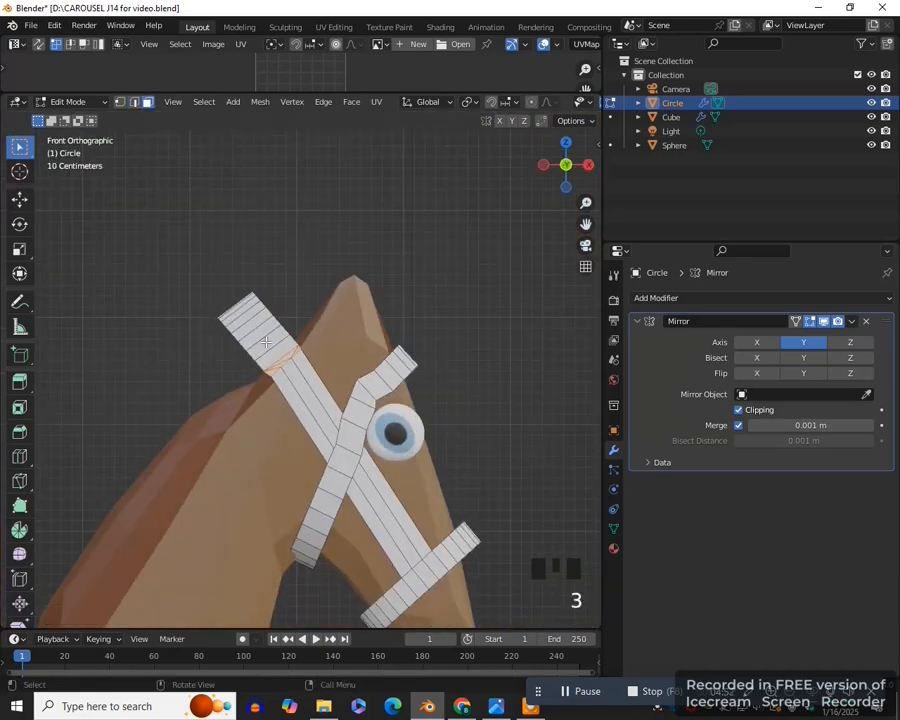
left_click(274, 346)
middle_click_drag(274, 348, 300, 350)
left_click(304, 348, "ctrl")
key("KP_1")
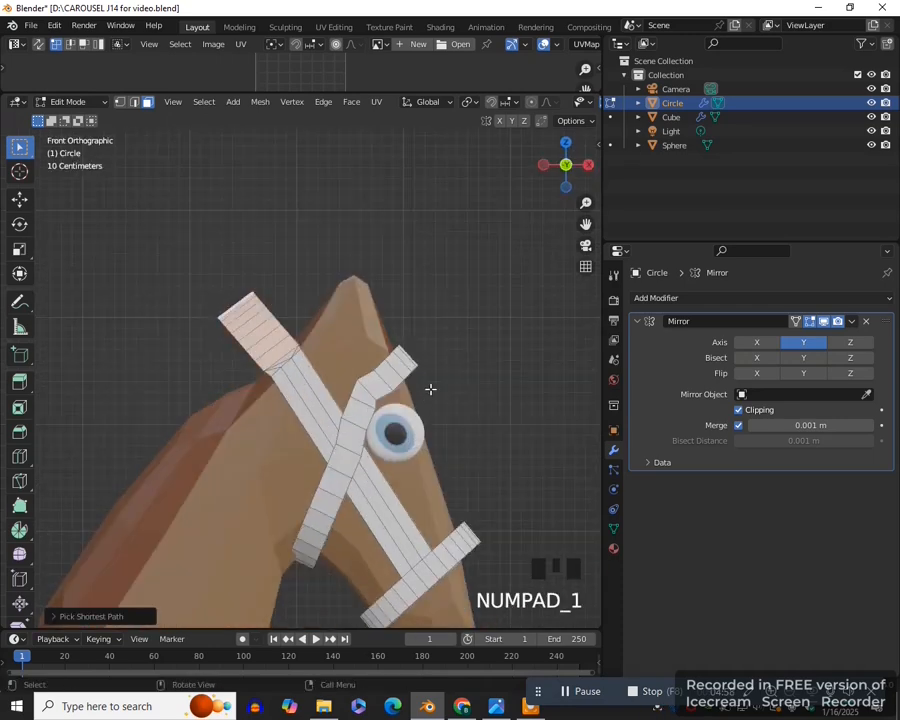
key("ctrl+z")
key("r")
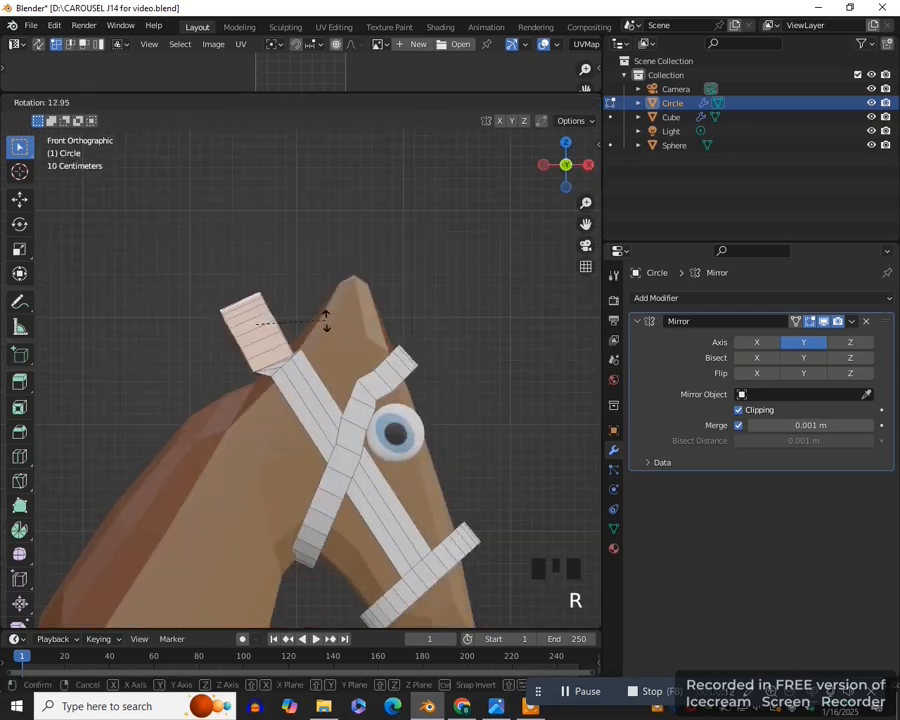
left_click(321, 349)
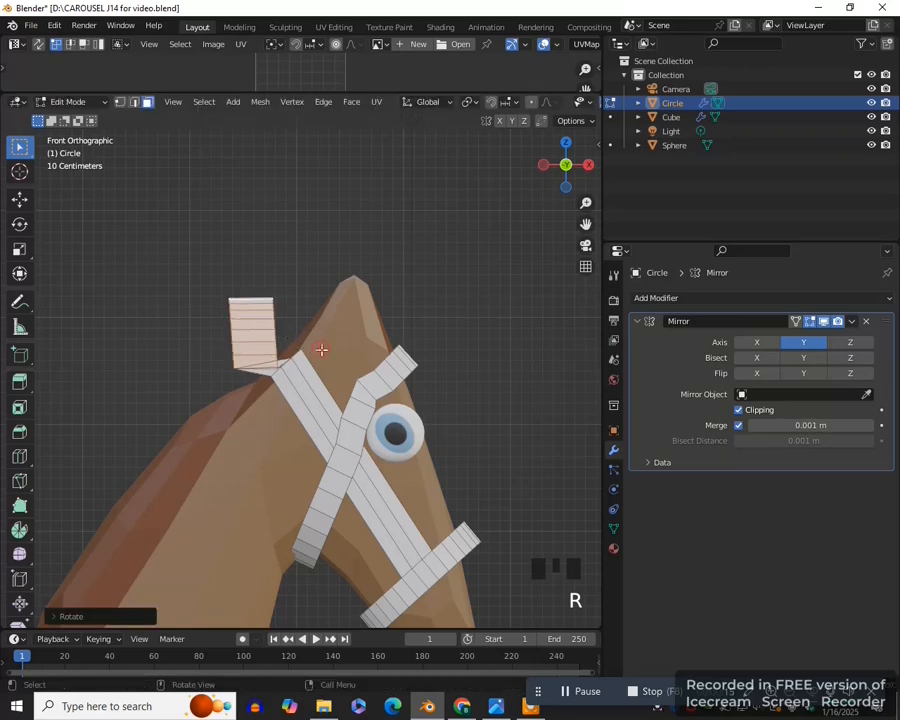
- Scale down the crown piece, tilt it back in line with the cheek strap and move it to fit the strap's end
key("s")
left_click(342, 337)
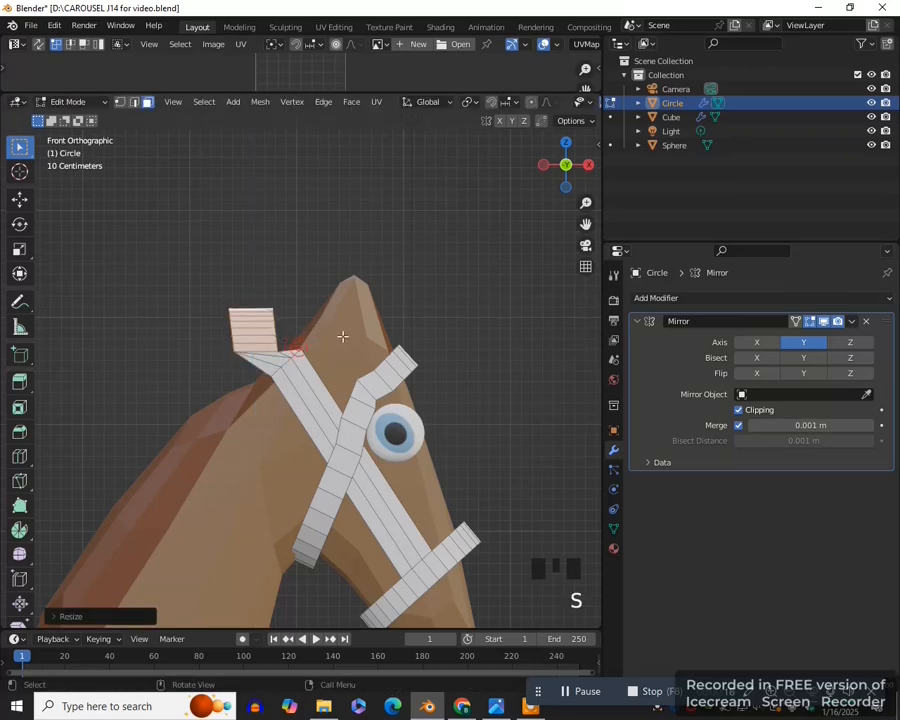
key("r")
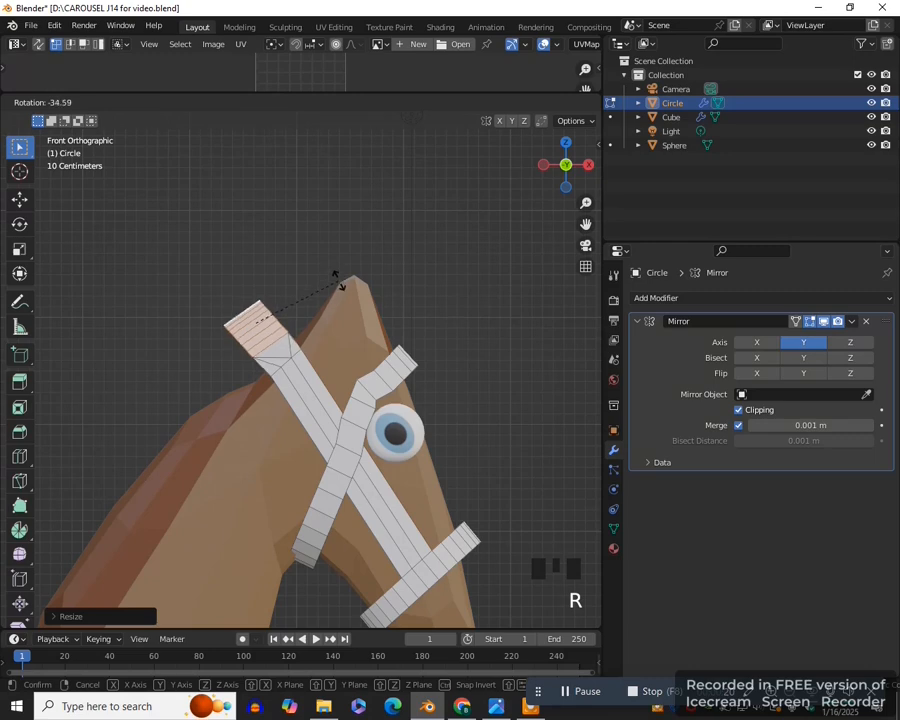
left_click(340, 286)
key("g")
left_click(341, 291)
scroll(382, 396, "down", 2)
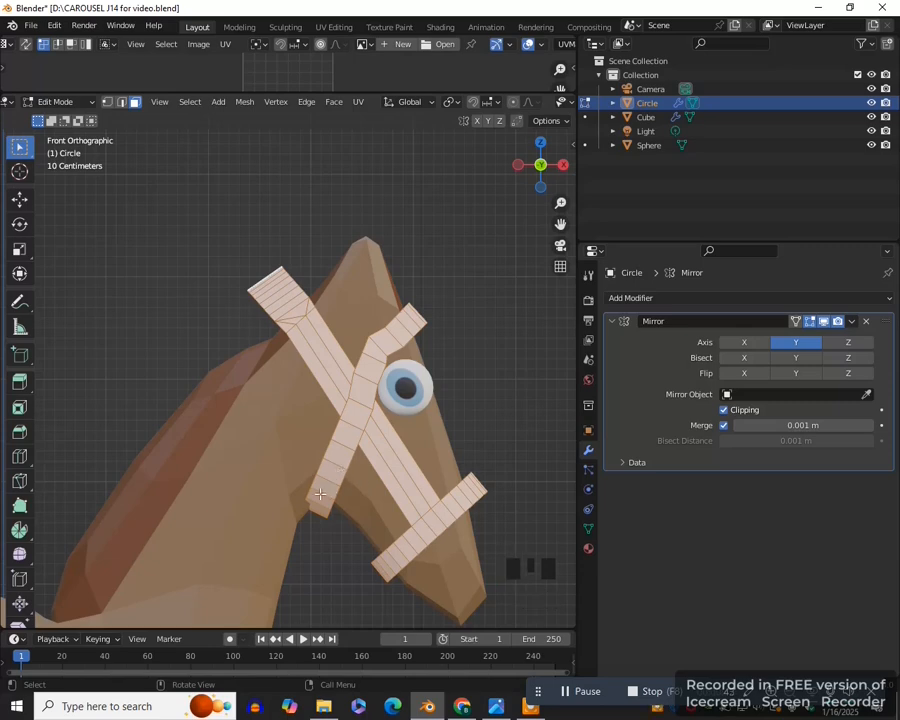
- Select the lower faces of the second strap running under the throat and separate them into their own object
middle_click_drag(338, 513, 361, 400)
key("KP_1")
left_click(327, 424)
middle_click_drag(374, 448, 364, 408)
left_click(322, 456, "ctrl")
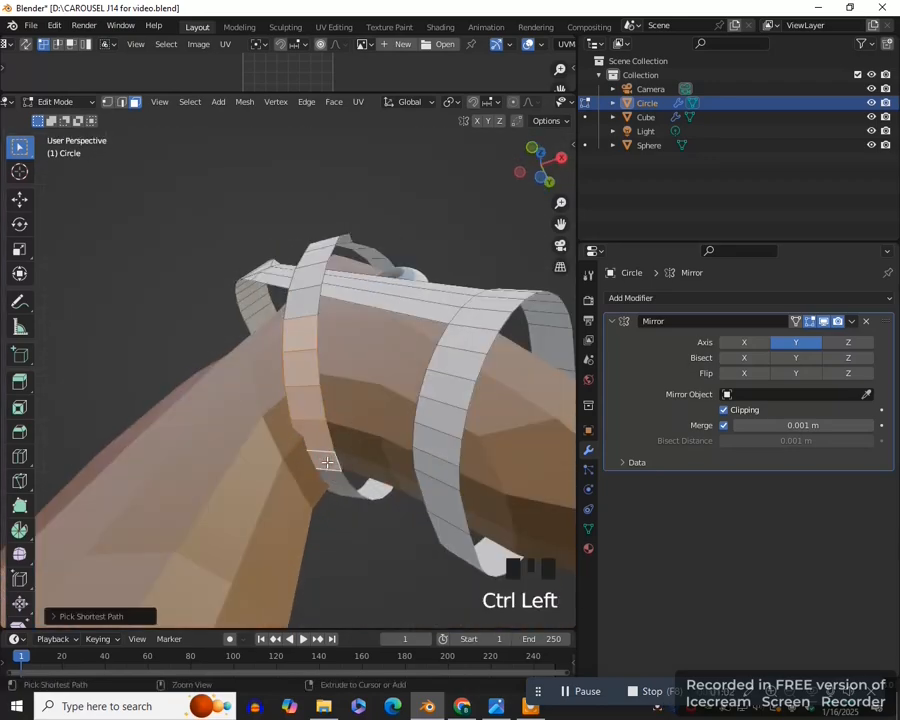
key("KP_1")
key("p")
left_click(354, 460)
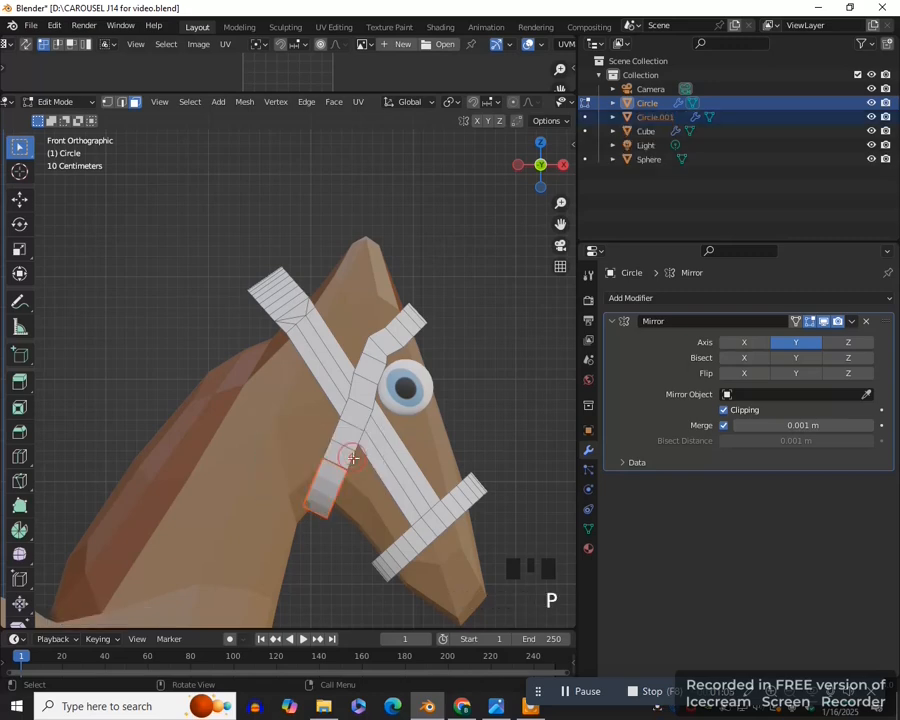
- Return to Object Mode, select the main bridle and add a Shrinkwrap modifier with the horse body (Cube) as its target
key("Tab")
left_click(362, 430)
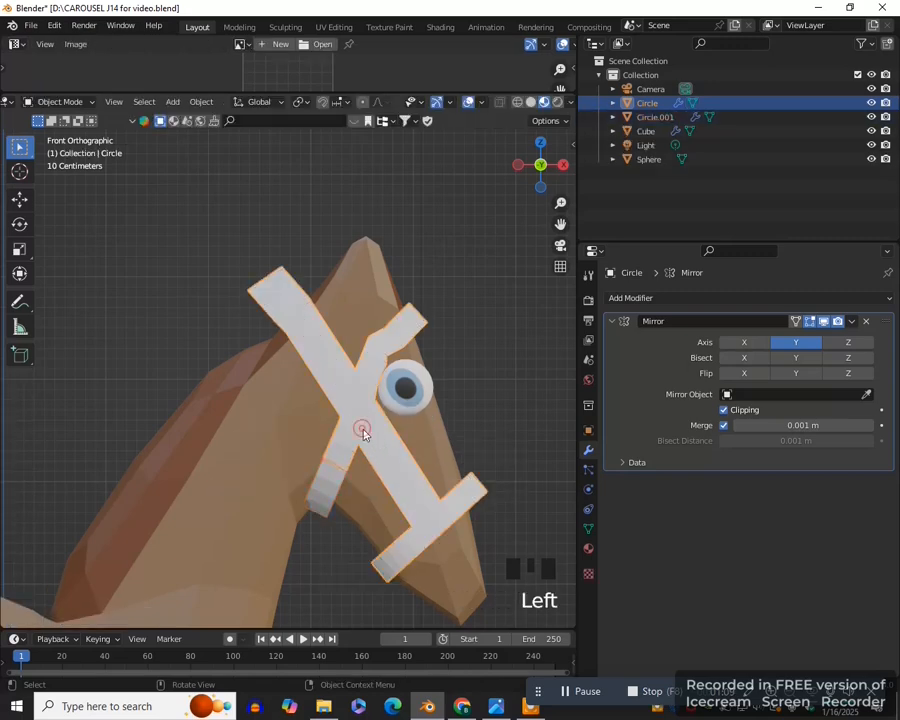
scroll(370, 480, "down", 2)
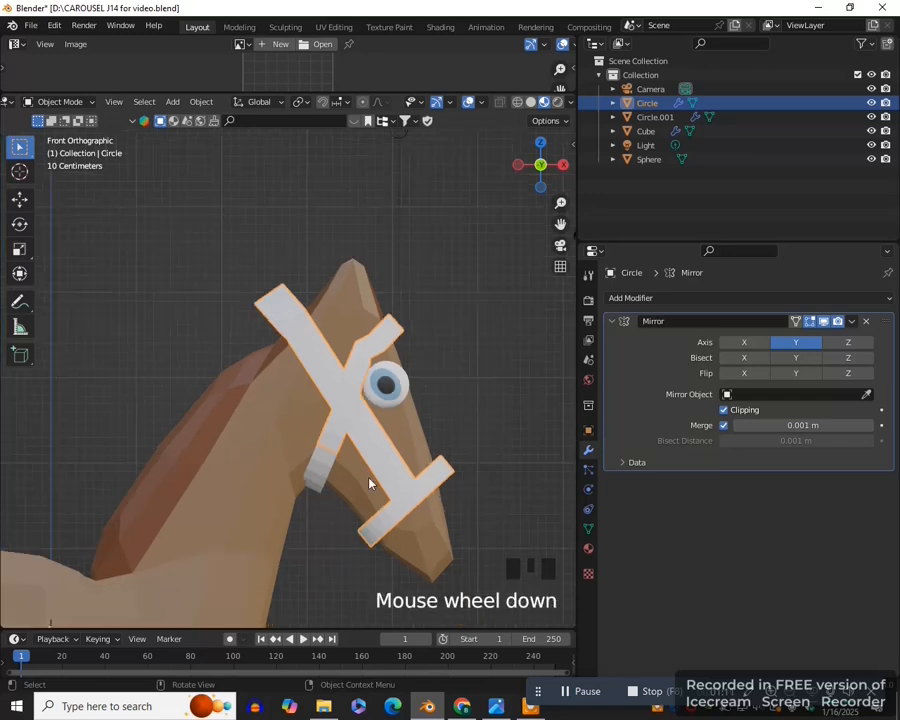
left_click(665, 300)
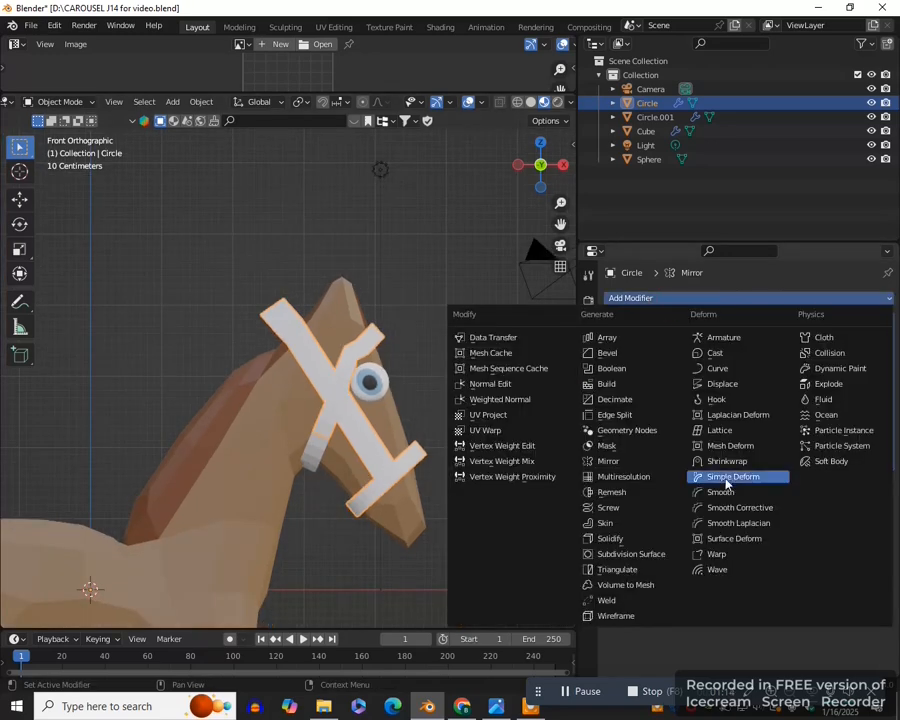
left_click(700, 460)
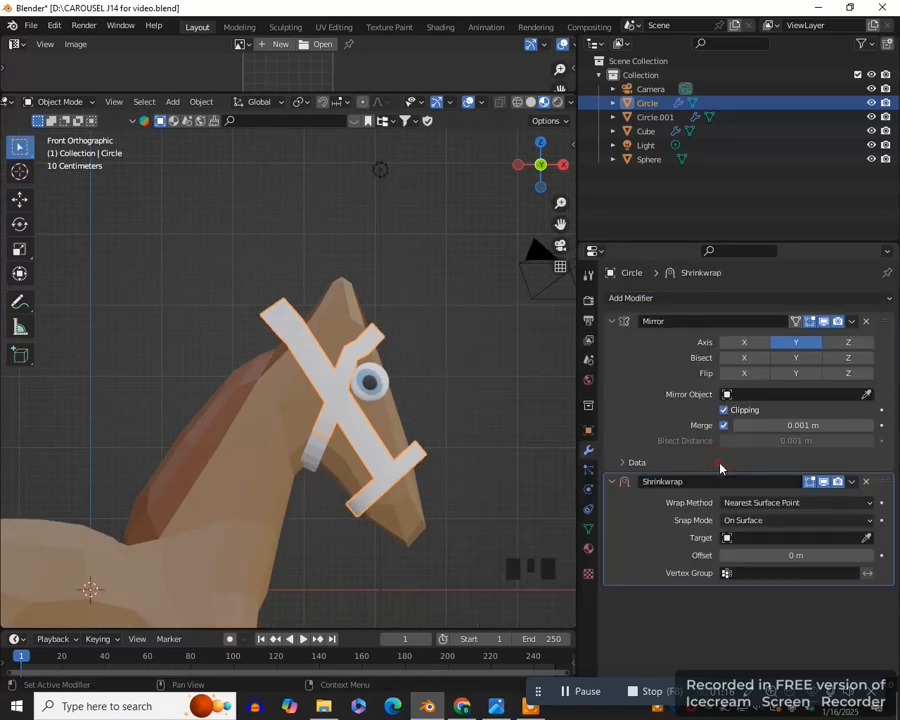
left_click(868, 540)
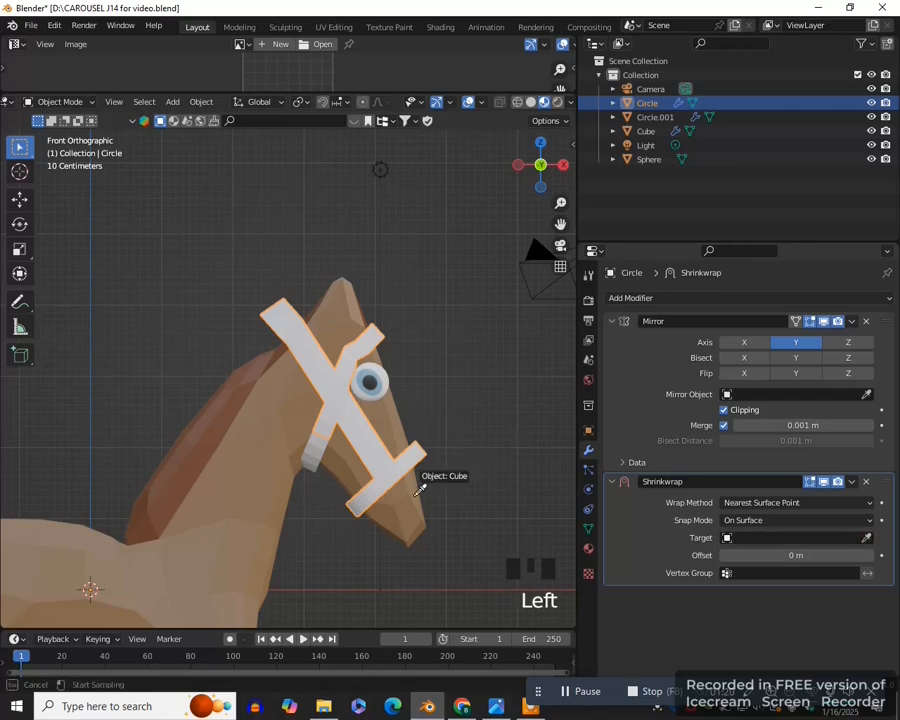
left_click(314, 358)
- Set the bridle's Shrinkwrap offset to 0.08 m
scroll(420, 486, "up", 1)
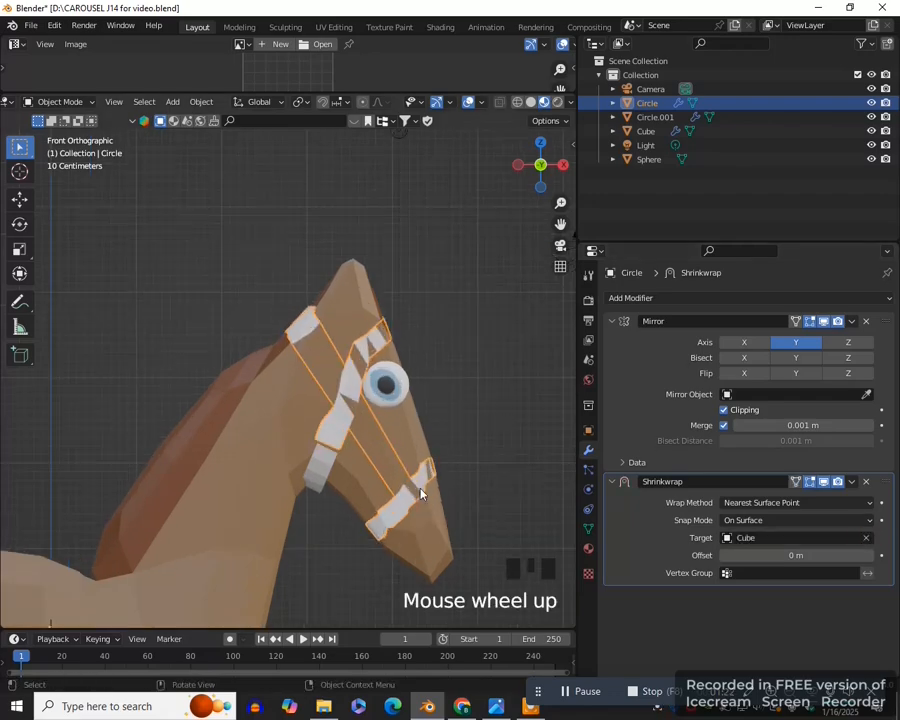
left_click(868, 556)
left_click(868, 556)
left_click(868, 556)
left_click(868, 556)
left_click(868, 556)
left_click(868, 556)
left_click(868, 556)
left_click(868, 556)
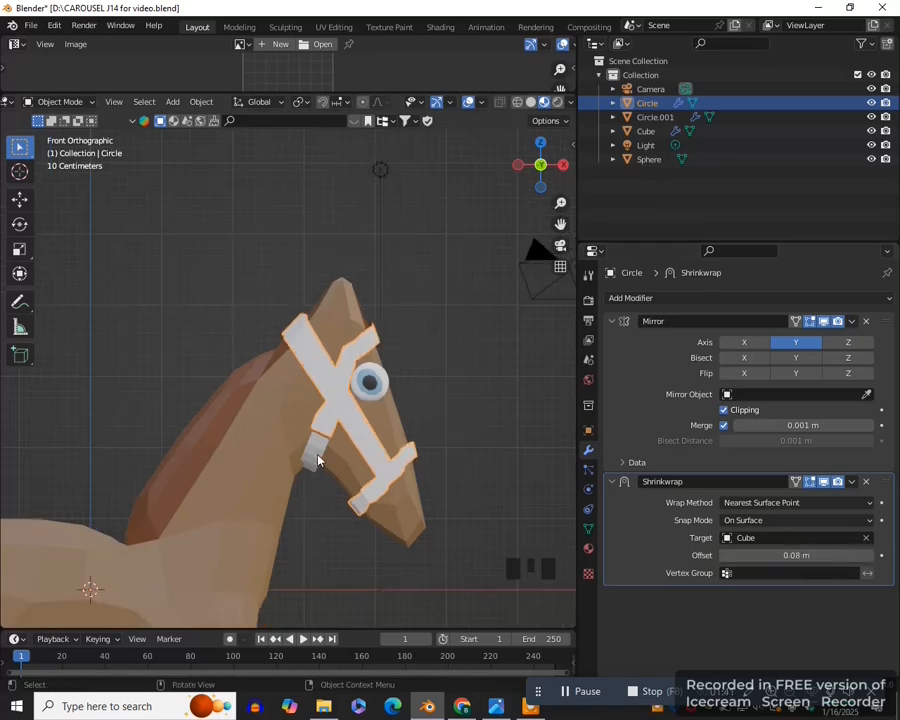
- Select the separated throat strap piece and move it slightly up to meet the lower end of the bridle strap
left_click(345, 476)
scroll(345, 476, "up", 2)
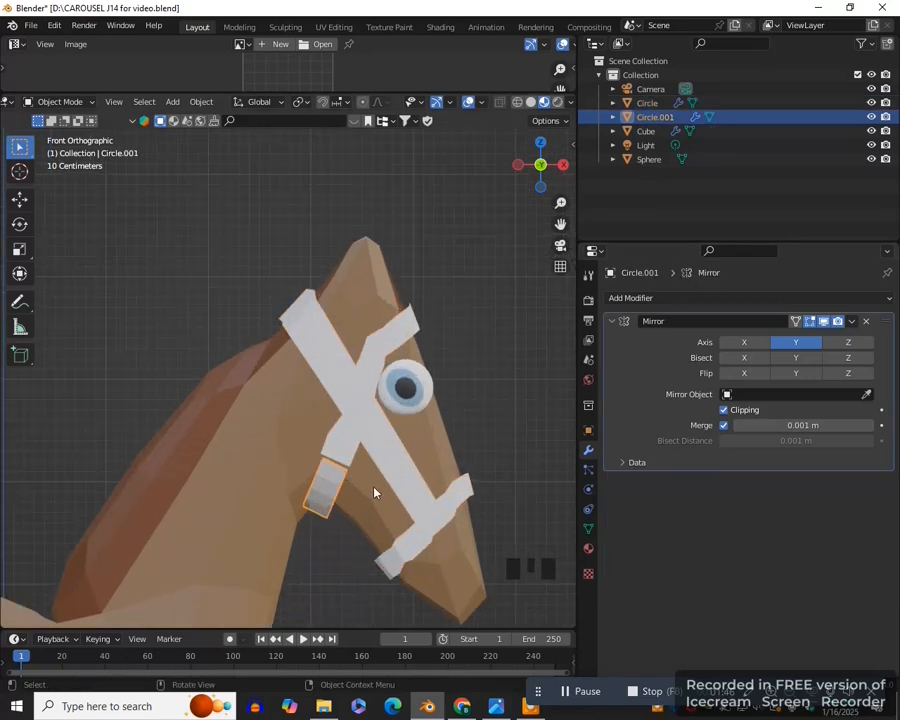
key("g")
left_click(374, 483)
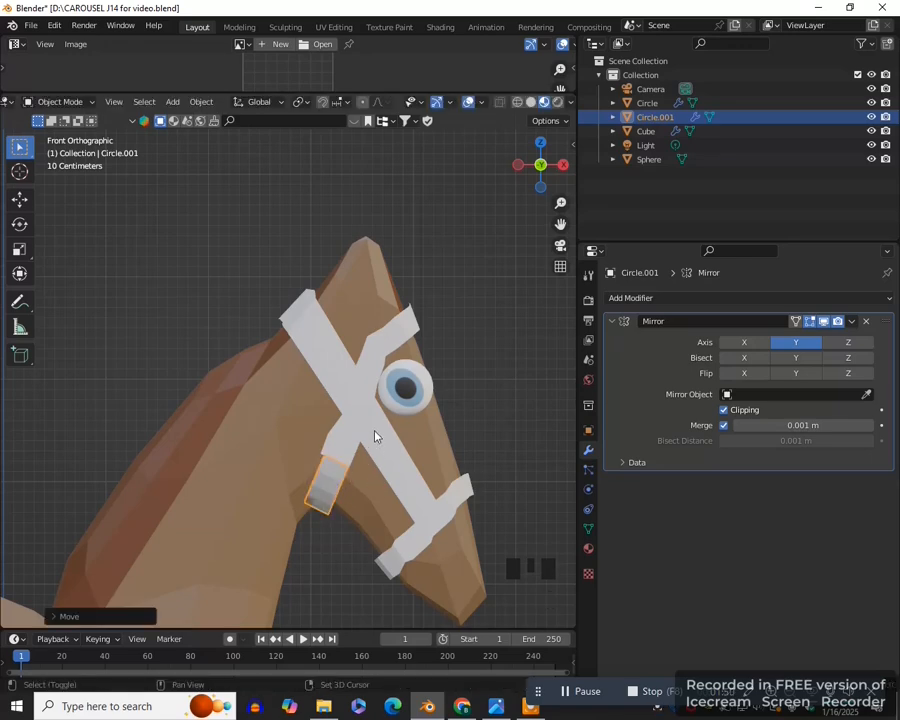
- Add the main bridle to the selection and join the separated throat strap piece into it as one object
left_click(366, 436, "shift")
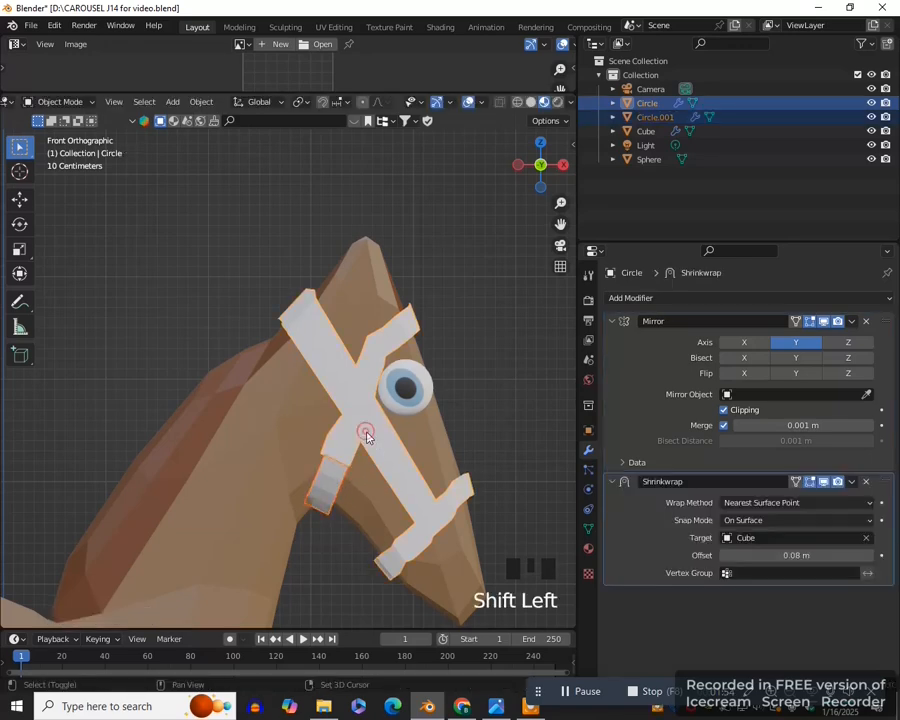
key("ctrl+j")
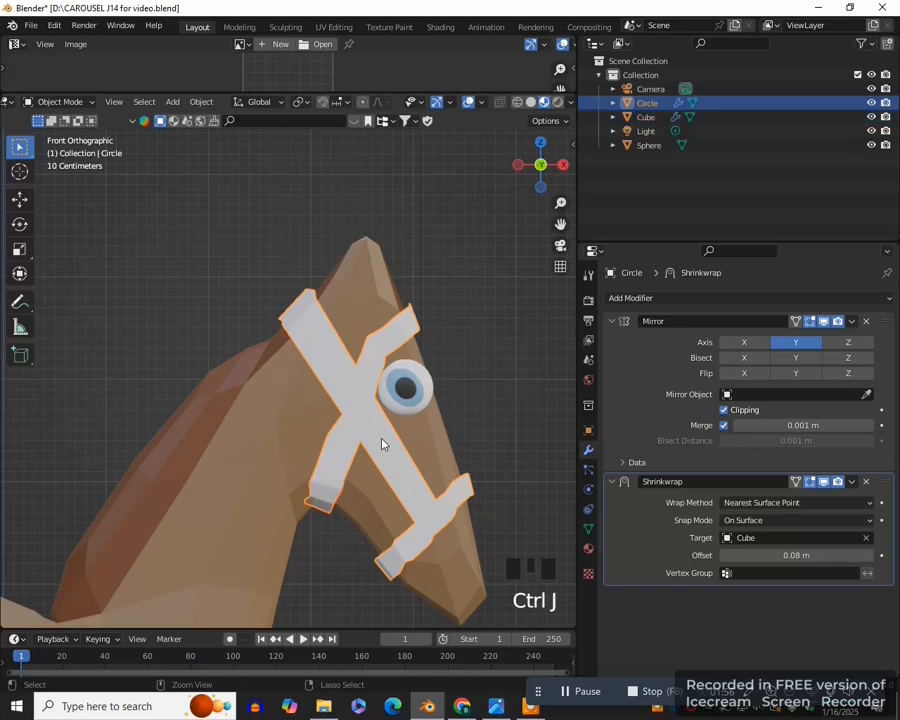
scroll(381, 444, "down", 2)
middle_click_drag(416, 462, 430, 490)
- Examine the joined bridle's mesh on the head in Edit Mode, then return to Object Mode with the bridle selected
key("Tab")
scroll(300, 500, "down", 3)
middle_click_drag(300, 500, 330, 514)
key("KP_1")
scroll(331, 512, "up", 1)
scroll(373, 418, "down", 1)
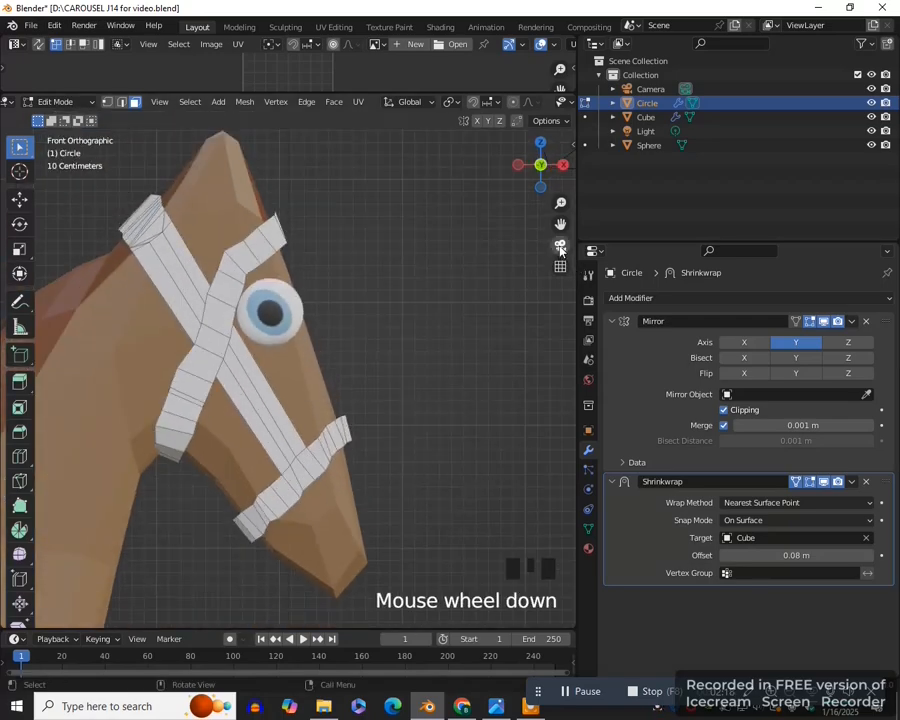
key("Tab")
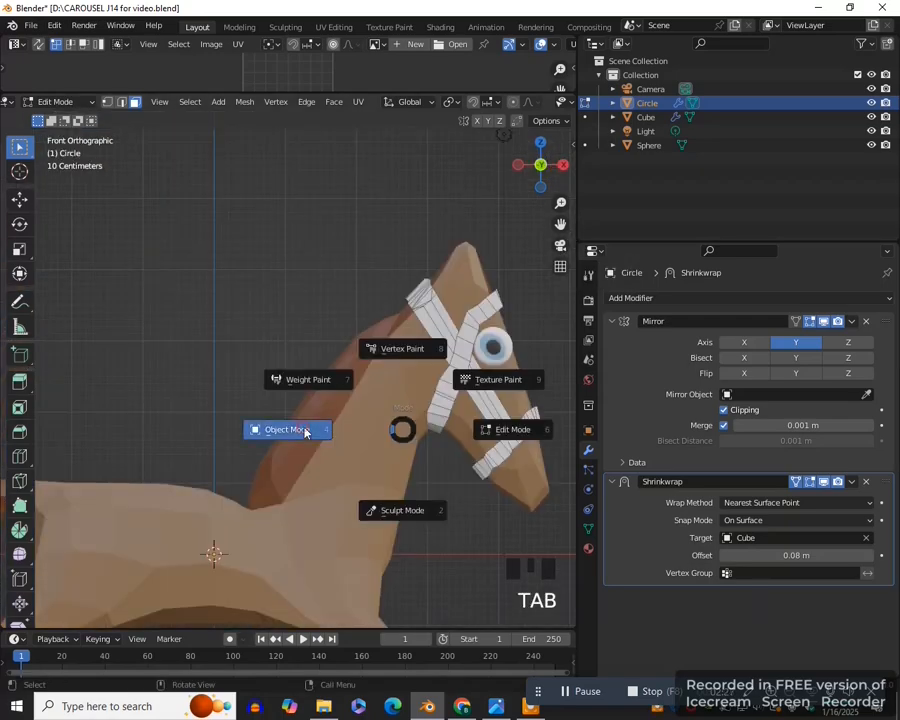
left_click(304, 430)
scroll(394, 450, "down", 1)
scroll(394, 450, "down", 3)
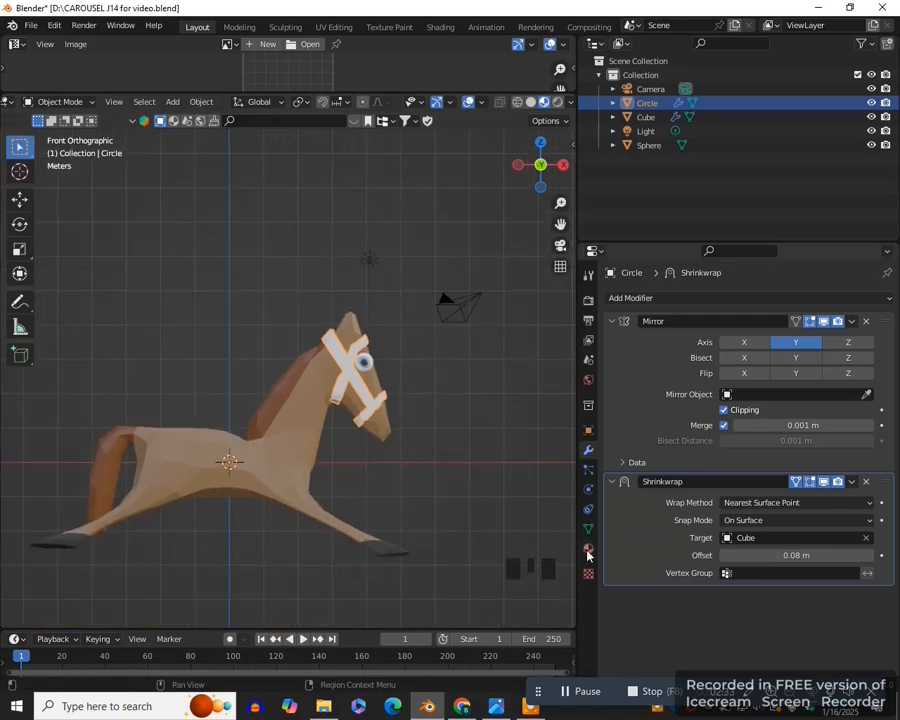
- Create a new material for the bridle, set its base color to bright blue, and deselect the bridle
left_click(588, 553)
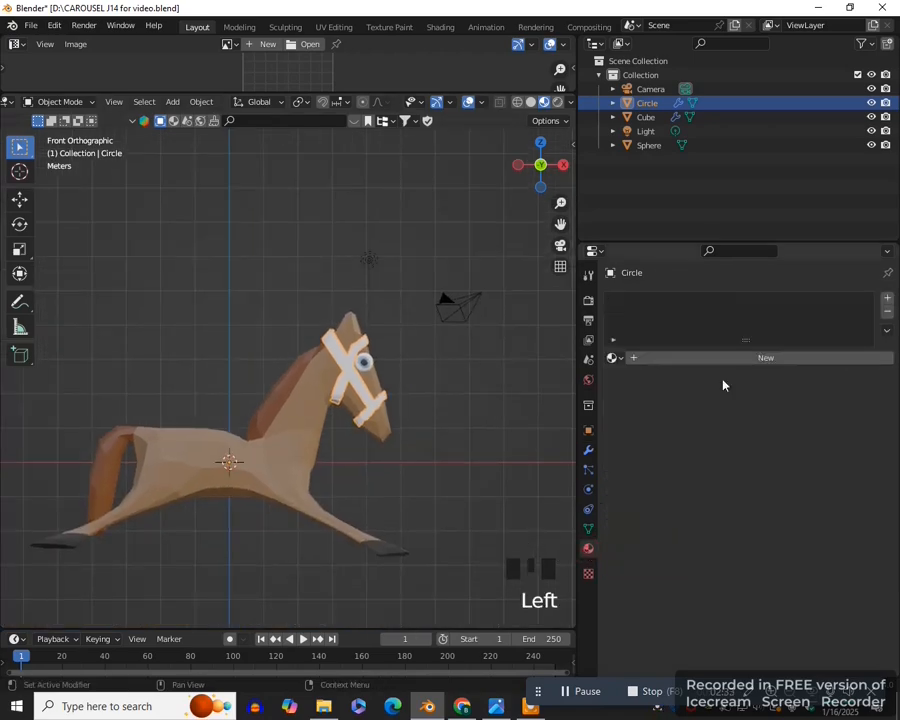
left_click(745, 356)
left_click(754, 508)
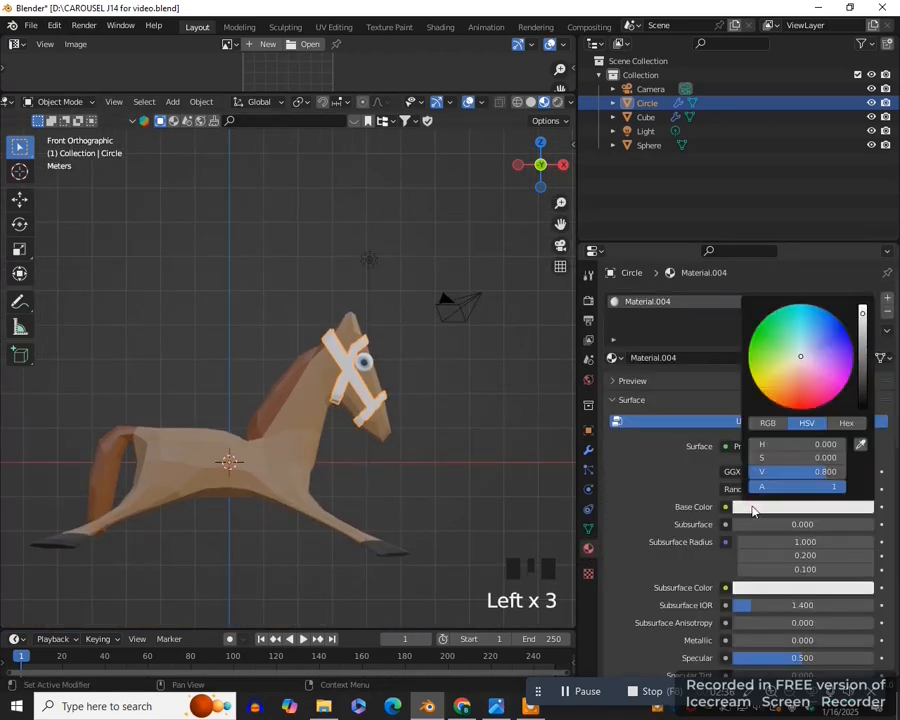
left_click(833, 328)
left_click(528, 267)
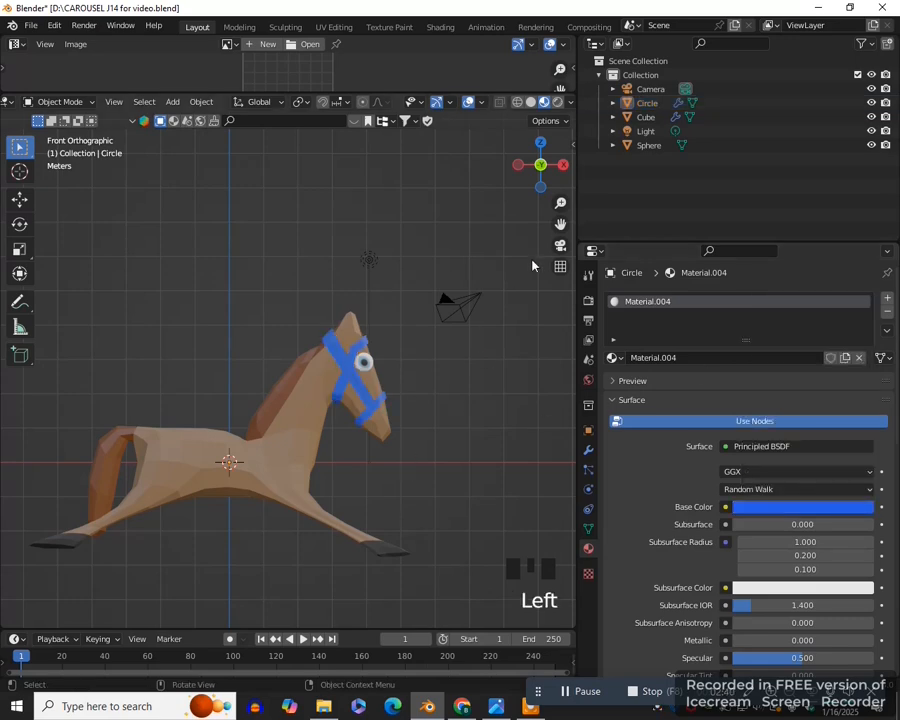
- Select the horse body and set its Subdivision modifier's viewport levels to 2
left_click_drag(559, 224, 545, 243)
middle_click_drag(545, 247, 300, 475)
left_click(296, 480)
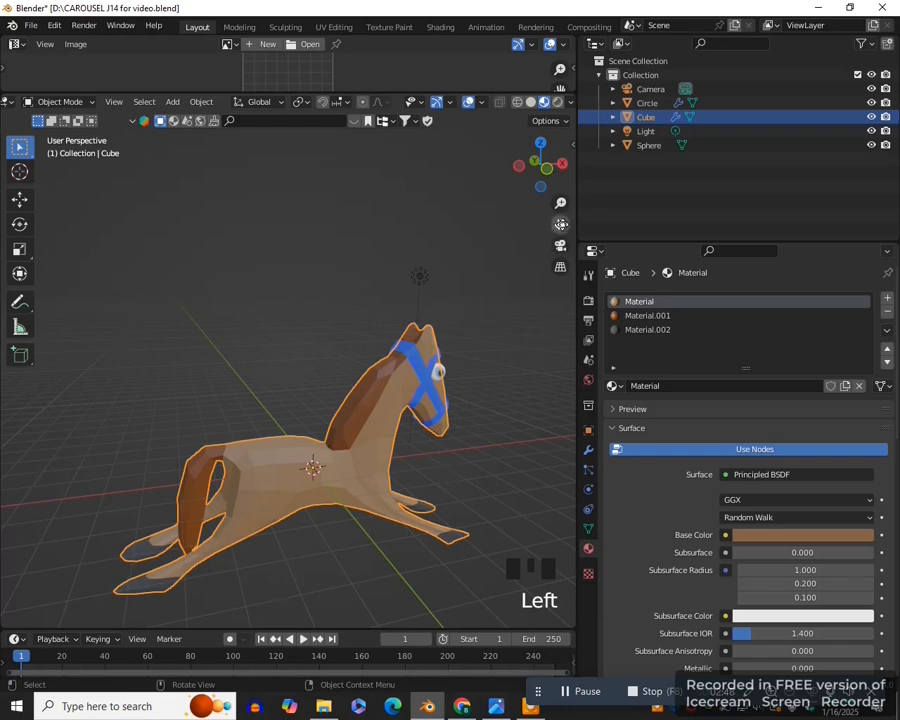
left_click_drag(560, 225, 503, 164)
left_click(588, 450)
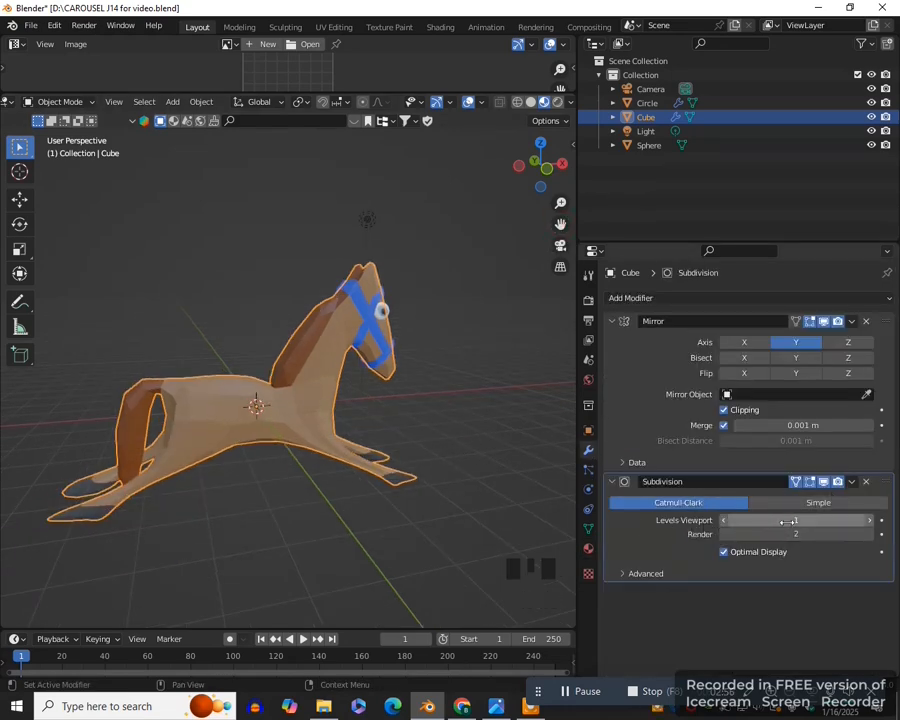
left_click(869, 520)
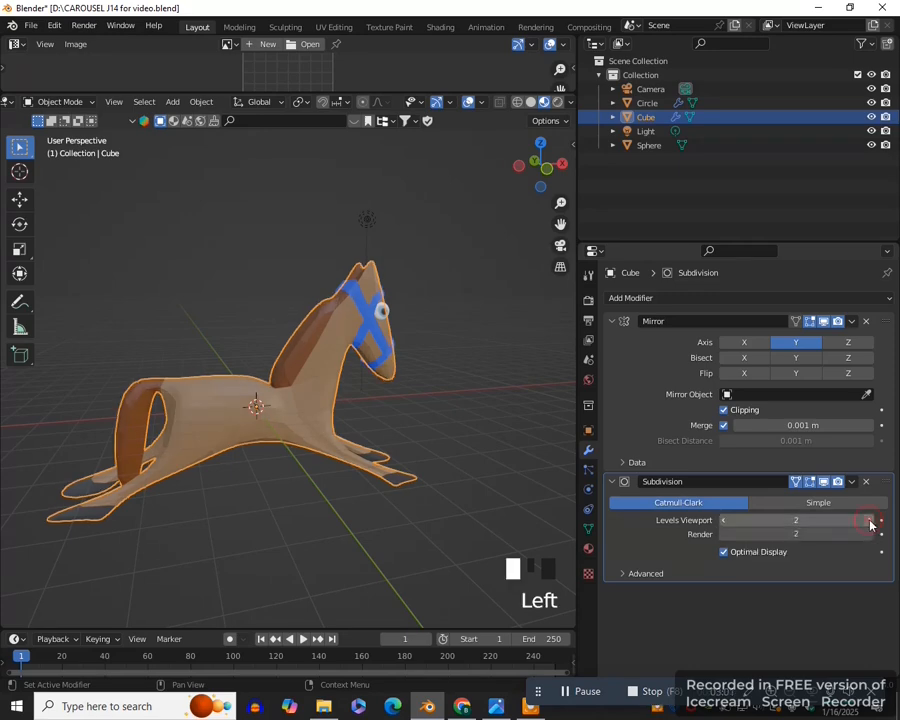
- Enter Edit Mode on the horse body, select the face on top of the middle of the back and scale it along Y
middle_click_drag(404, 517, 255, 470)
scroll(434, 535, "up", 2)
key("ctrl+Tab")
left_click(400, 483)
middle_click_drag(400, 483, 320, 517)
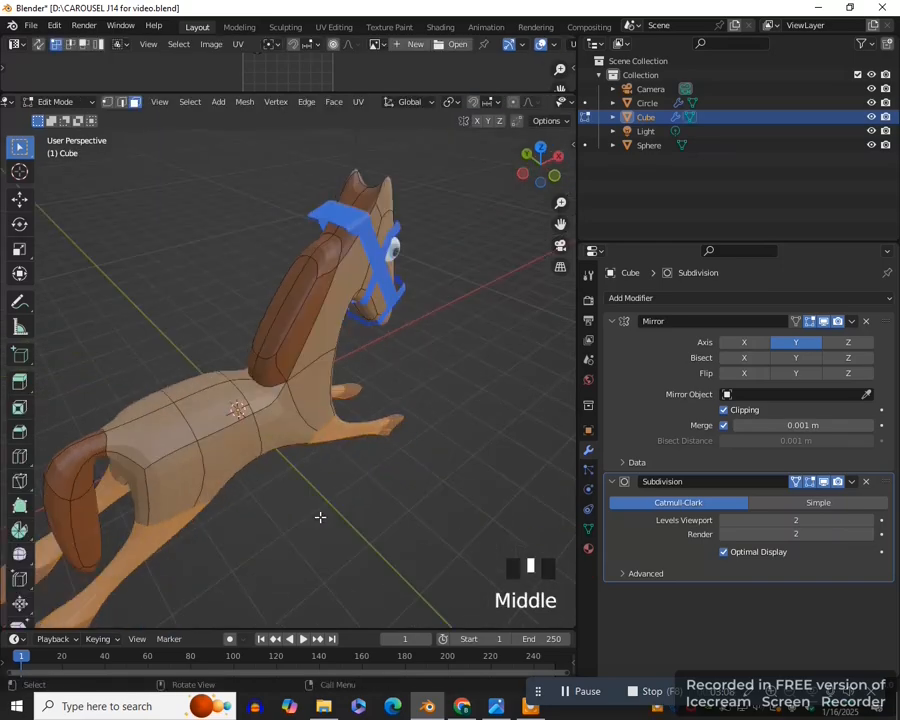
left_click(219, 409)
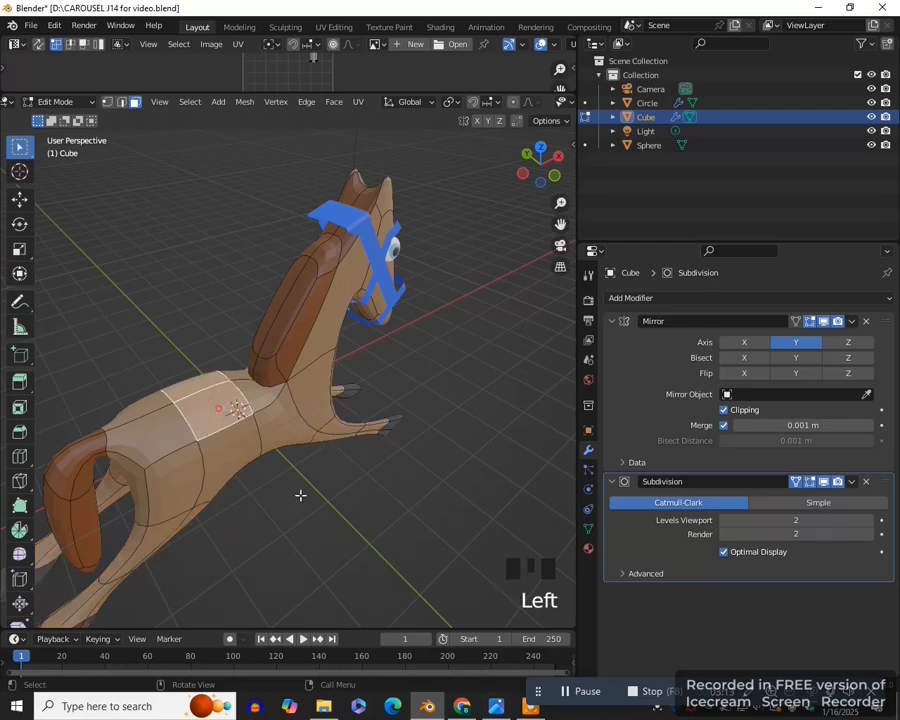
middle_click_drag(301, 492, 423, 444)
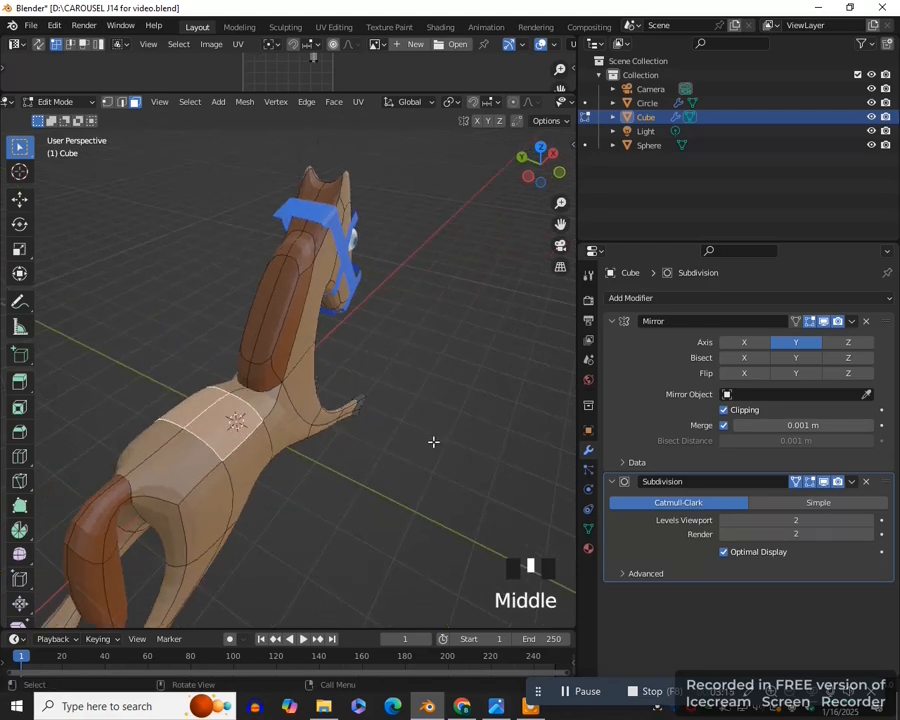
key("s")
key("y")
left_click(428, 436)
- Select the belly faces under the middle of the body, narrow them along Y, and return to Object Mode in front view
middle_click_drag(428, 436, 211, 434)
left_click(208, 416)
middle_click_drag(260, 408, 433, 484)
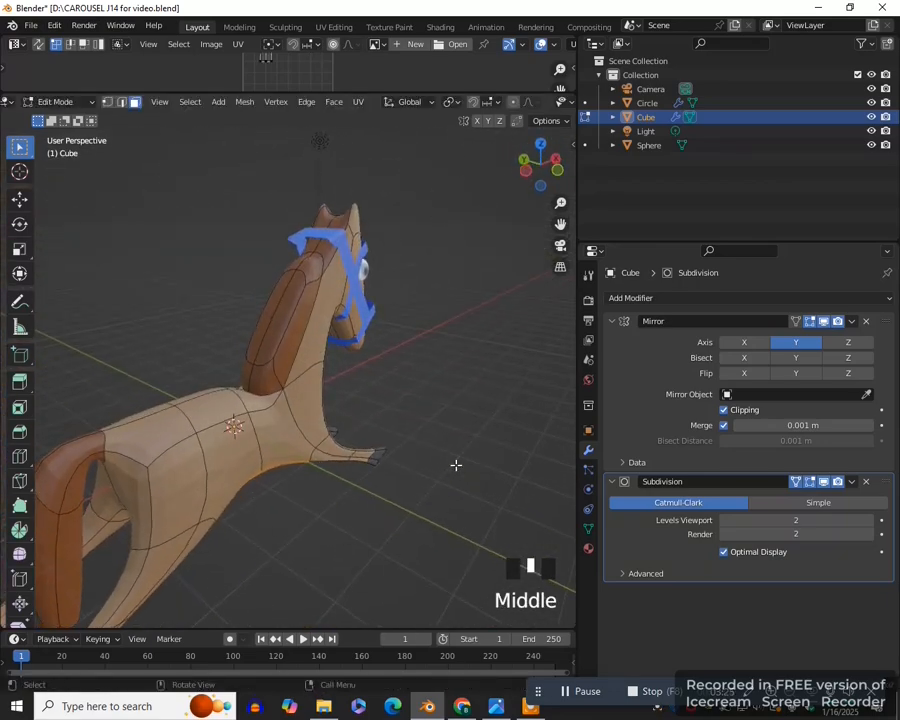
key("s")
key("y")
left_click(353, 478)
middle_click_drag(353, 478, 349, 507)
key("KP_1")
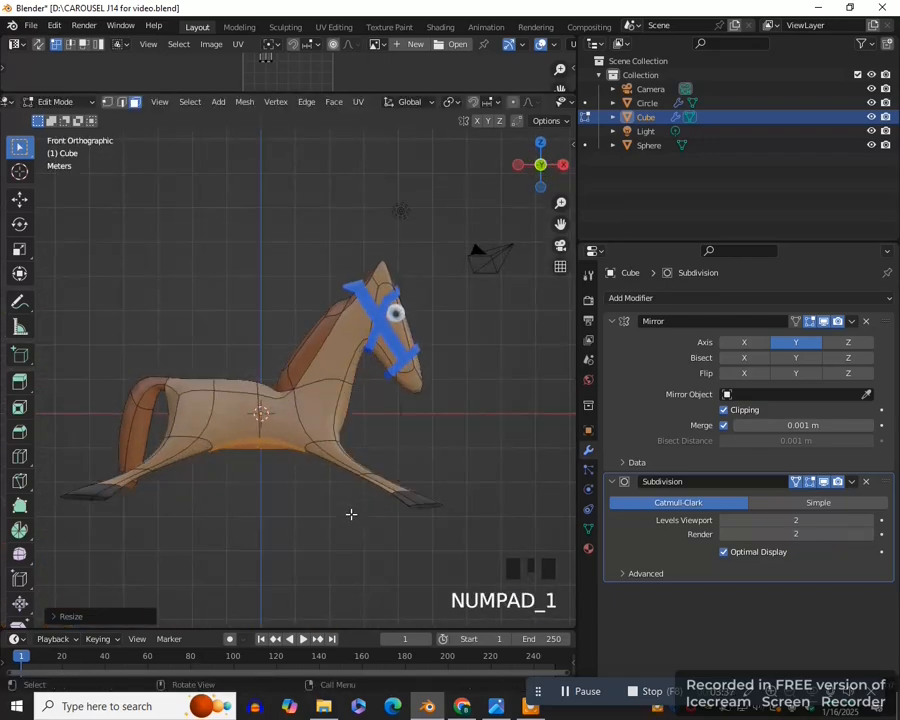
key("Tab")
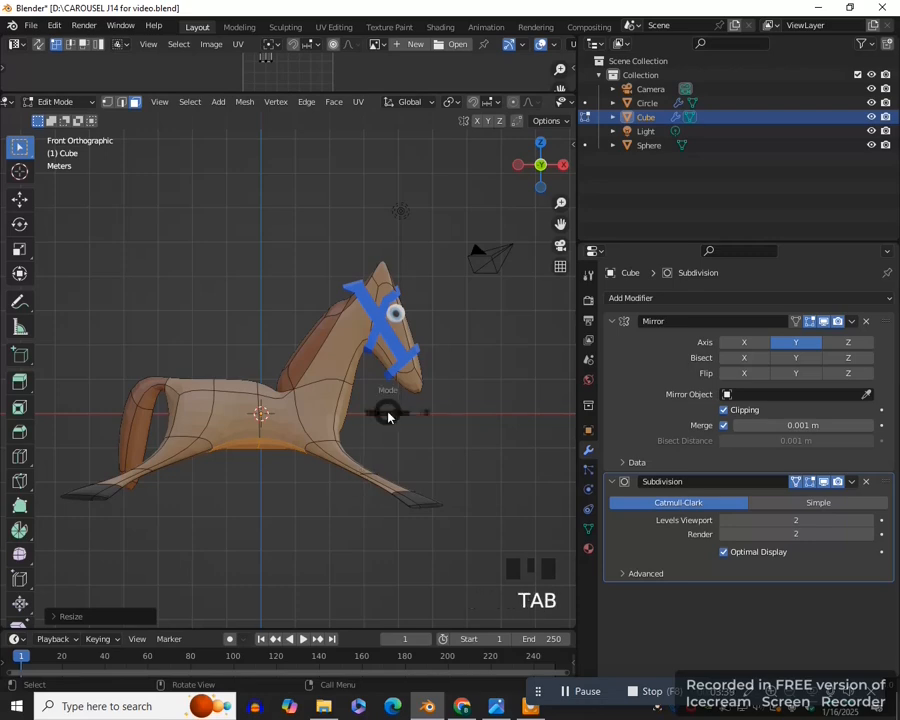
left_click(275, 416)
scroll(321, 381, "down", 2)
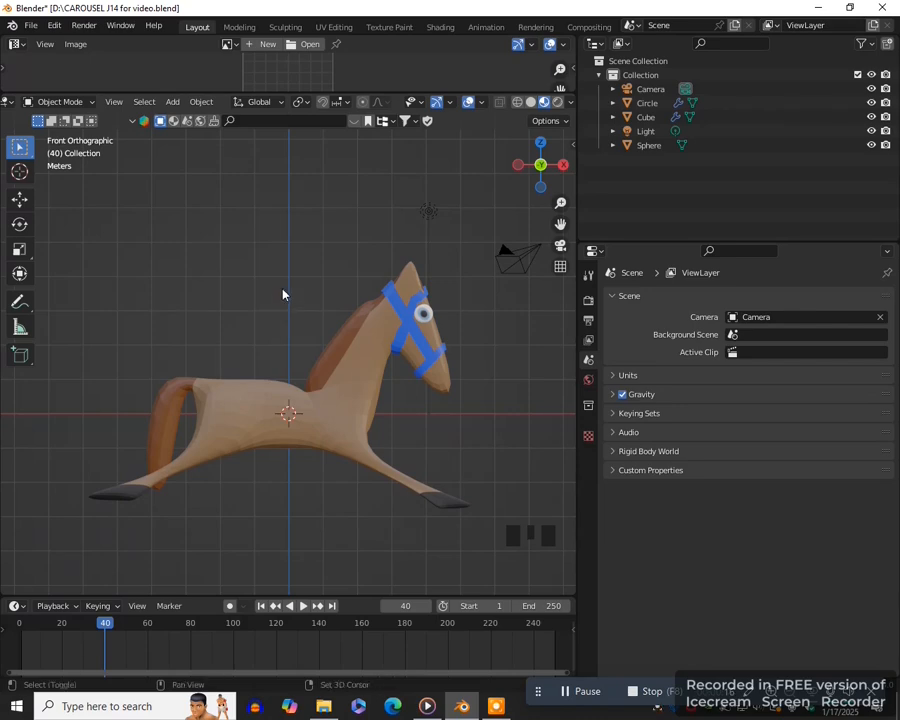
- Add a 2 m mesh plane at the origin and isolate it in local view from the top
key("shift+a")
mouse_move(285, 291)
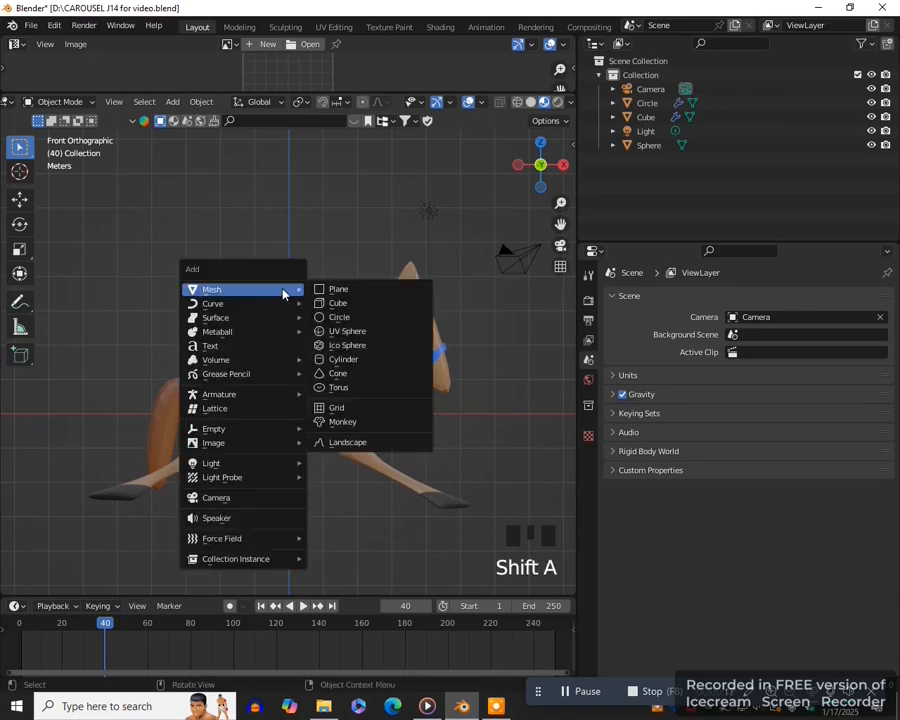
left_click(347, 295)
key("KP_7")
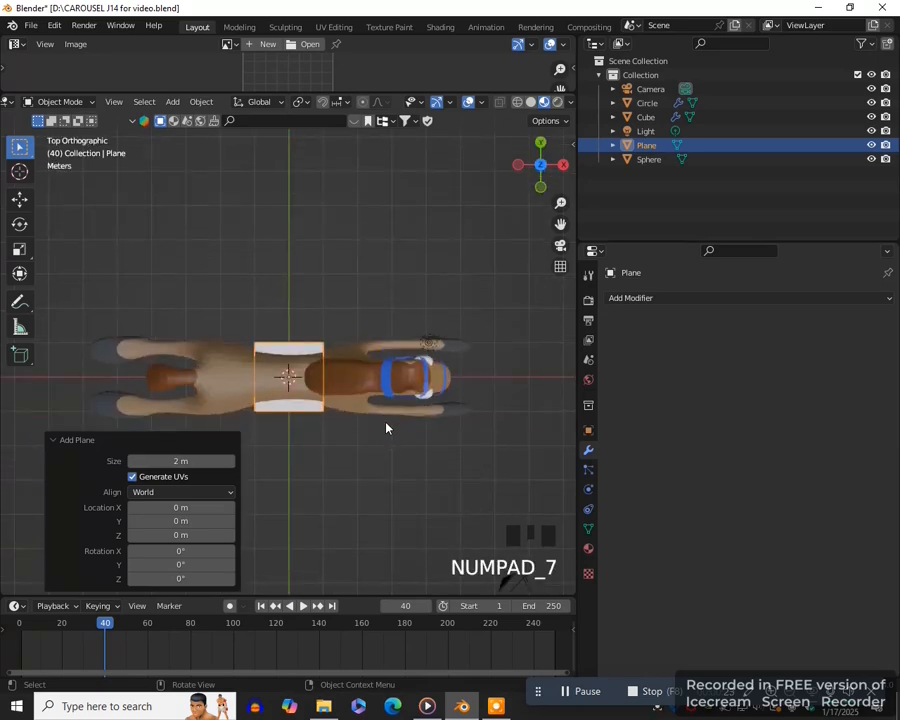
key("KP_Divide")
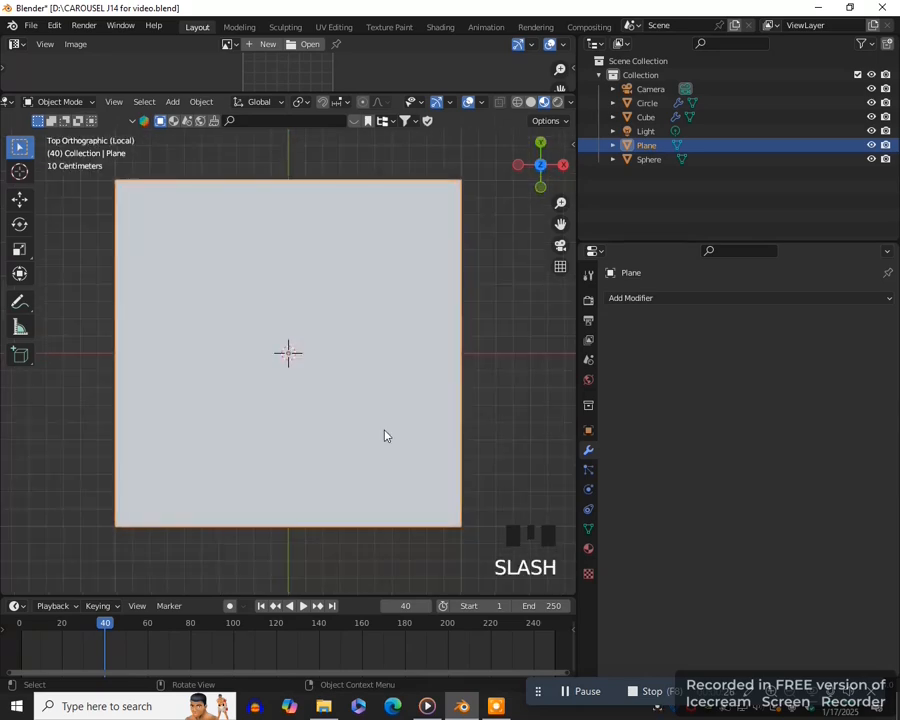
scroll(385, 435, "down", 4)
- Enter Edit Mode on the plane and subdivide it with 10 cuts
key("Tab")
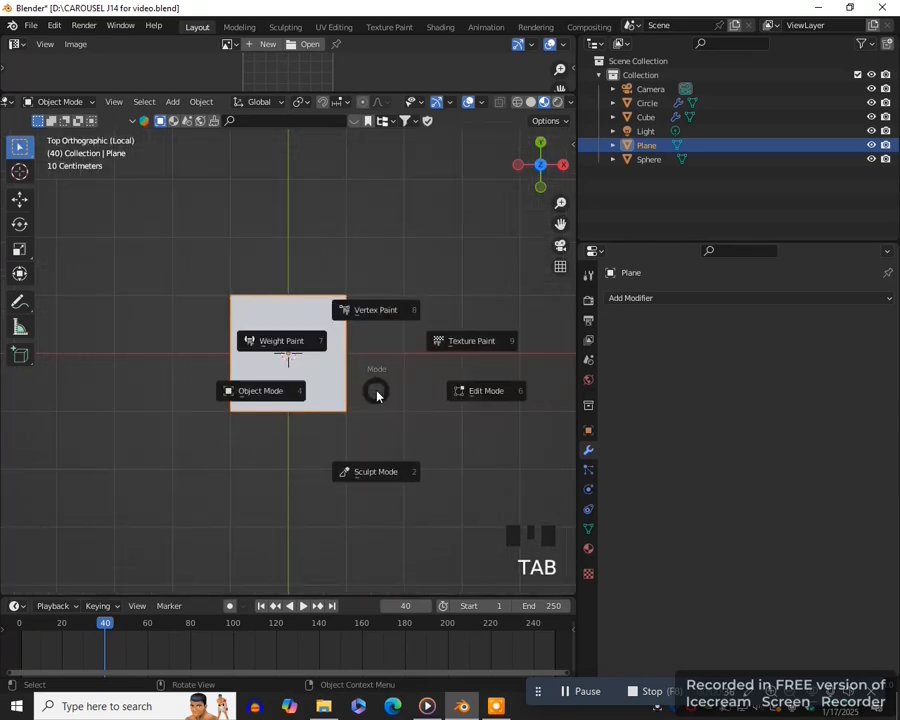
right_click(442, 280)
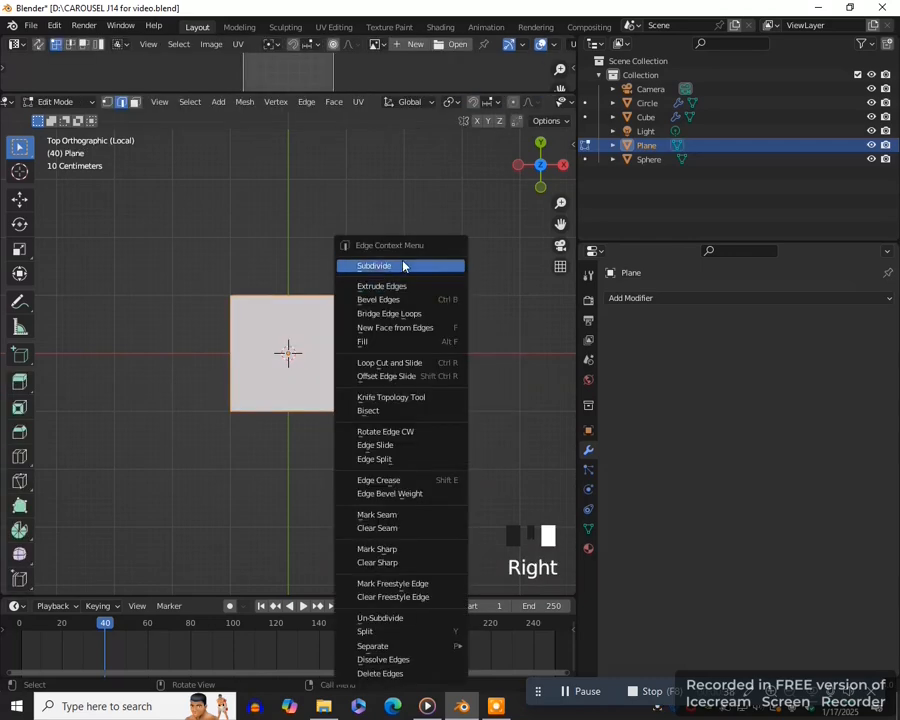
right_click(402, 262)
left_click(180, 486)
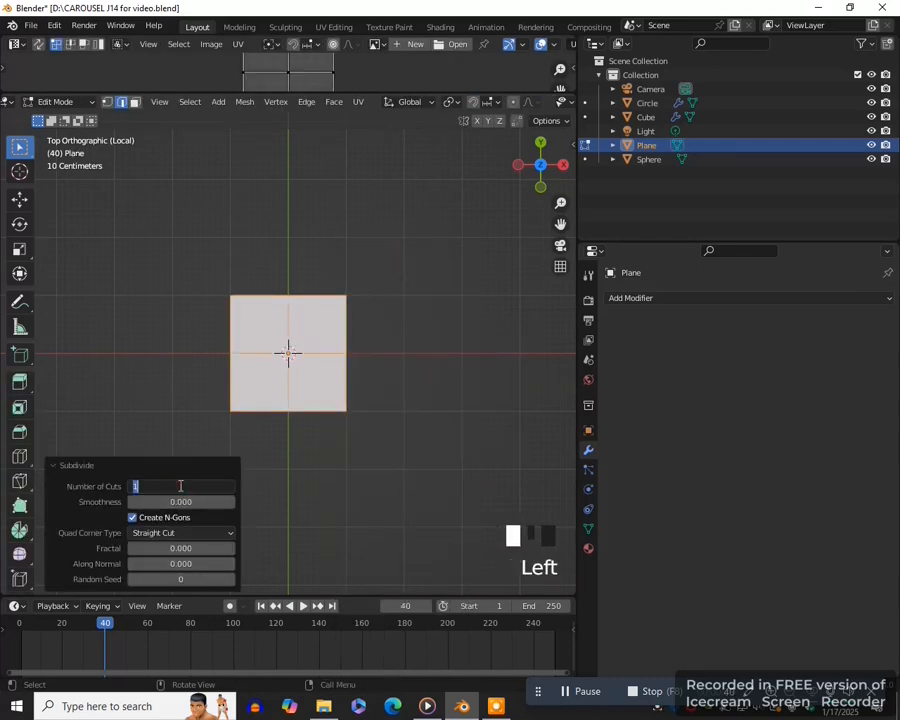
type("0")
key("Return")
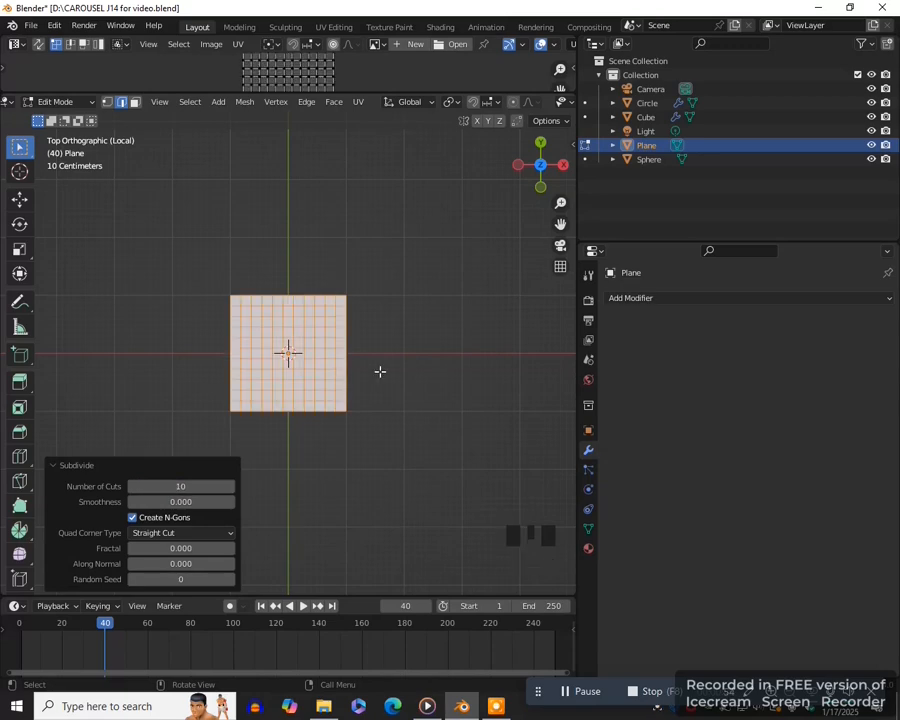
- Scale the subdivided plane along Y by about 1.42
key("s")
key("y")
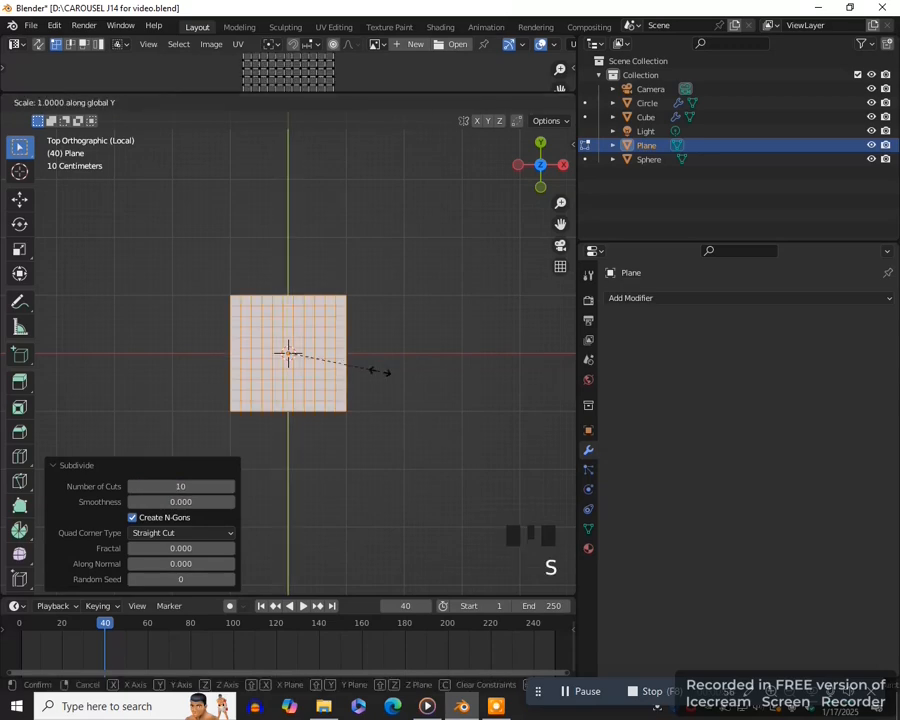
left_click(420, 321)
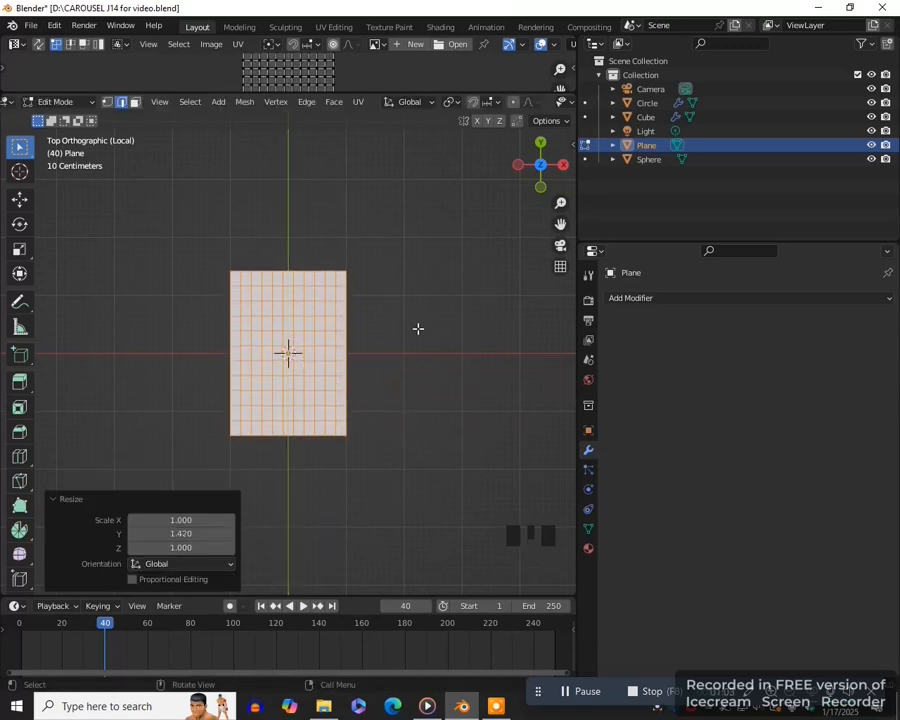
- Select the plane's four corner vertices and scale them by about 0.749 with smooth proportional editing to round the outline
key("1")
left_click(345, 270)
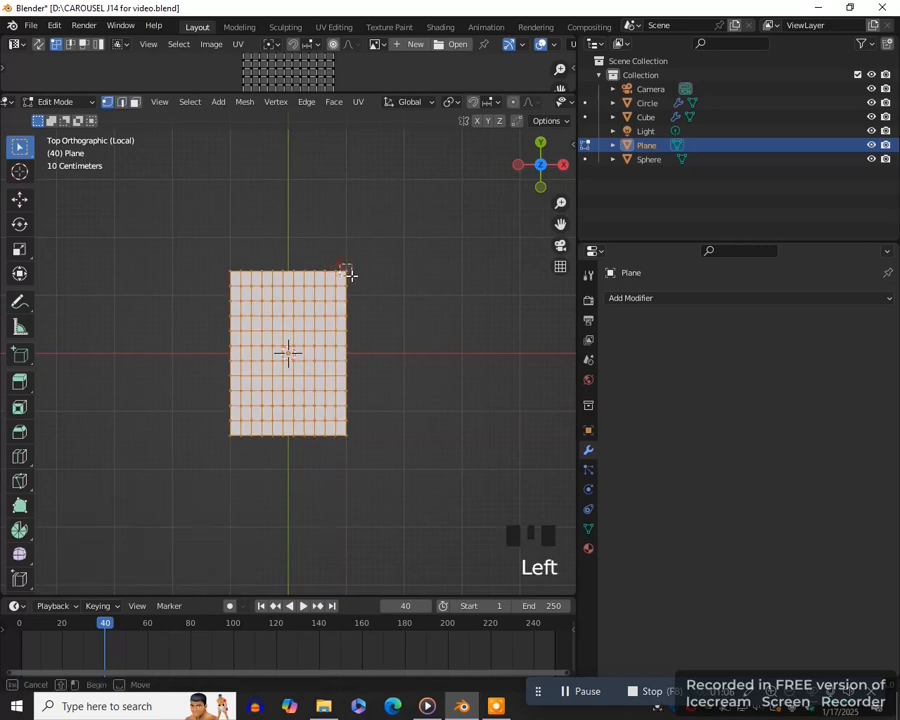
left_click(264, 450, "shift")
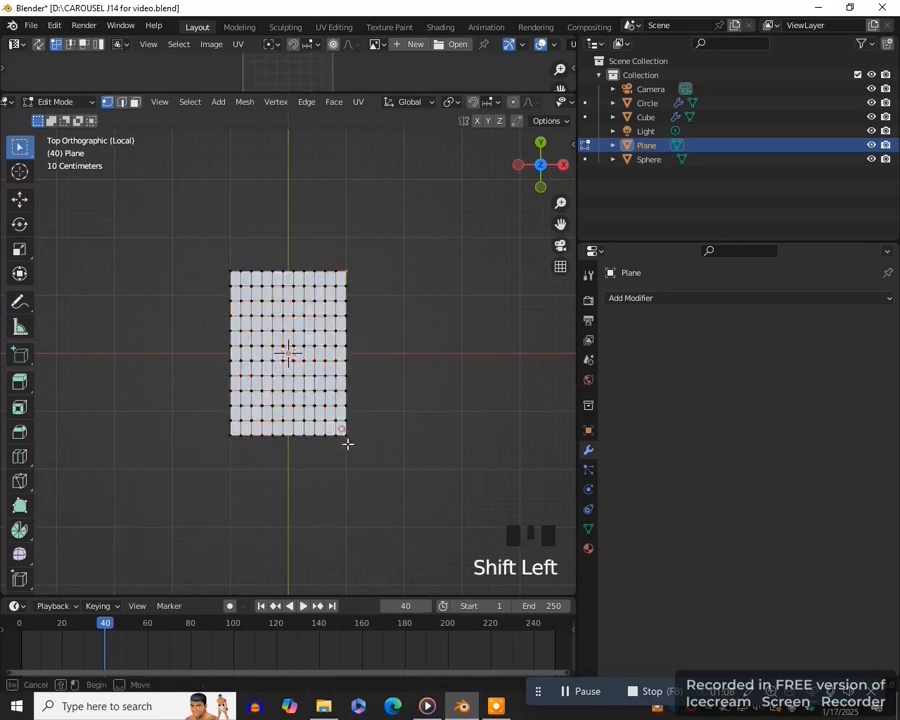
left_click(226, 435, "shift")
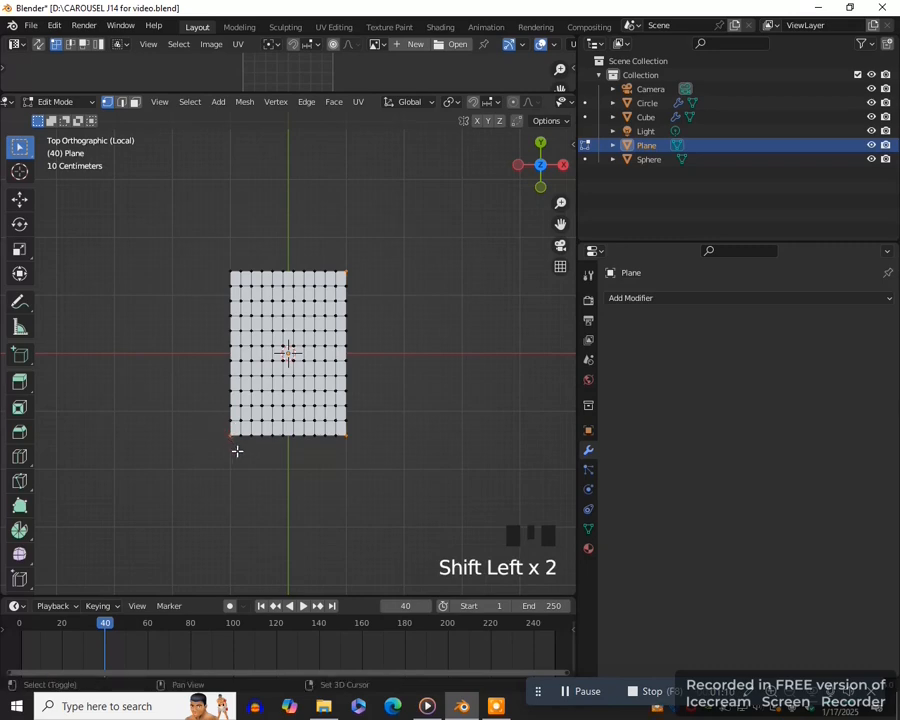
left_click(229, 266, "shift")
left_click(513, 101)
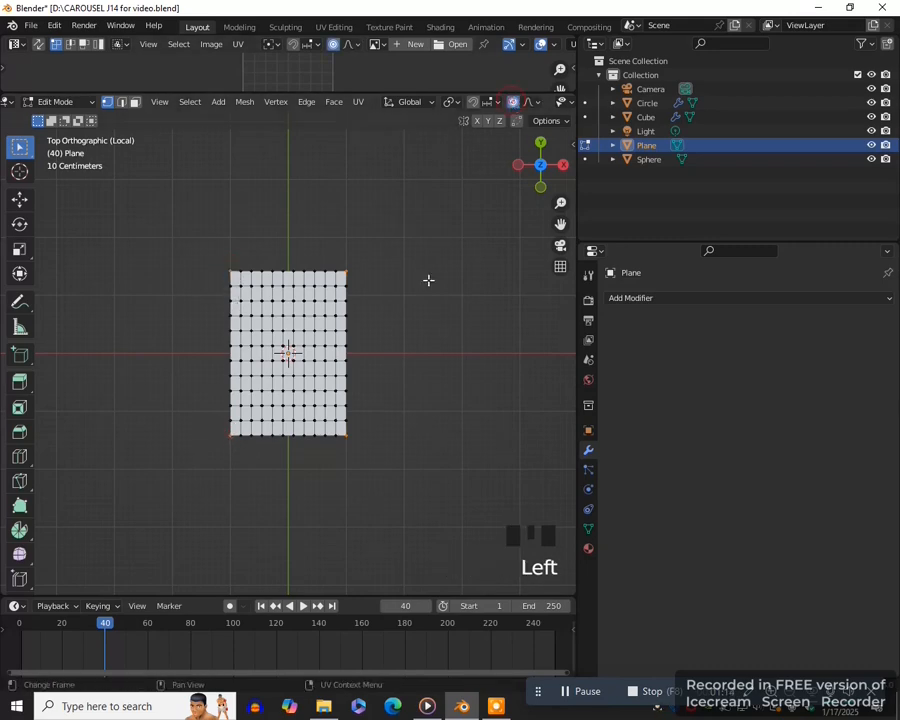
key("s")
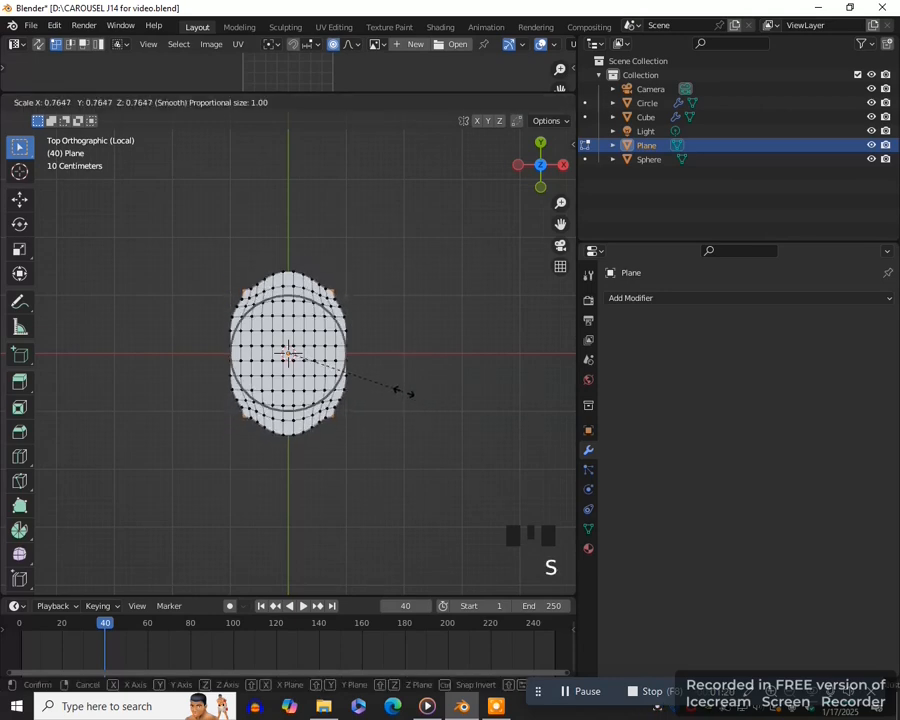
left_click(401, 392)
scroll(405, 411, "up", 1)
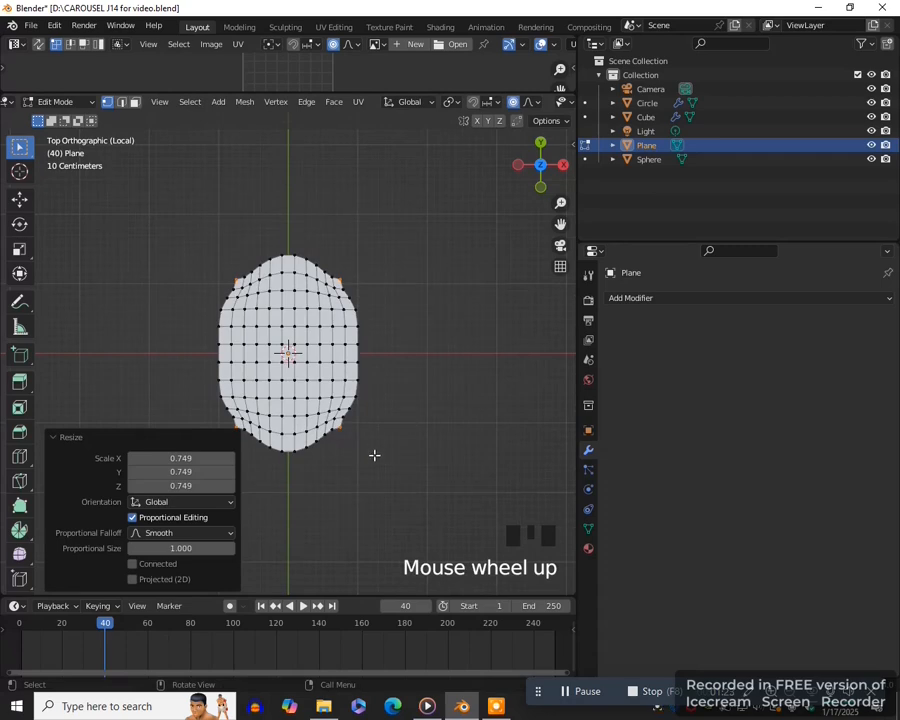
- Turn off proportional editing and scale the four corner vertices inward by about 0.957
scroll(374, 454, "up", 1)
left_click(510, 101)
left_click_drag(565, 219, 619, 192)
key("s")
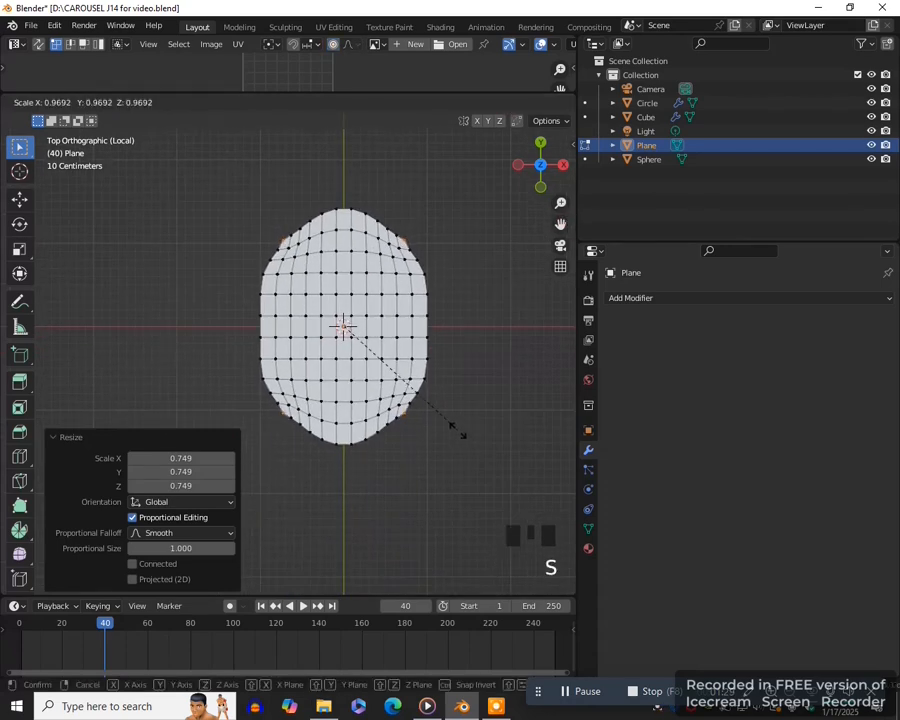
left_click(458, 430)
scroll(460, 420, "up", 1)
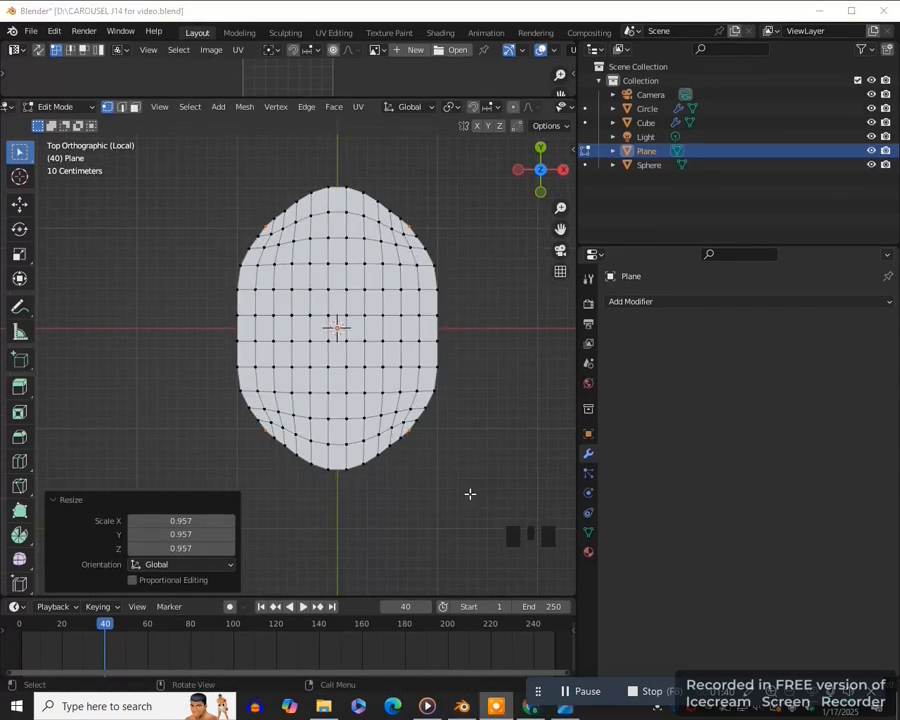
- Create a new material on the plane and set its base color to purple
left_click(588, 553)
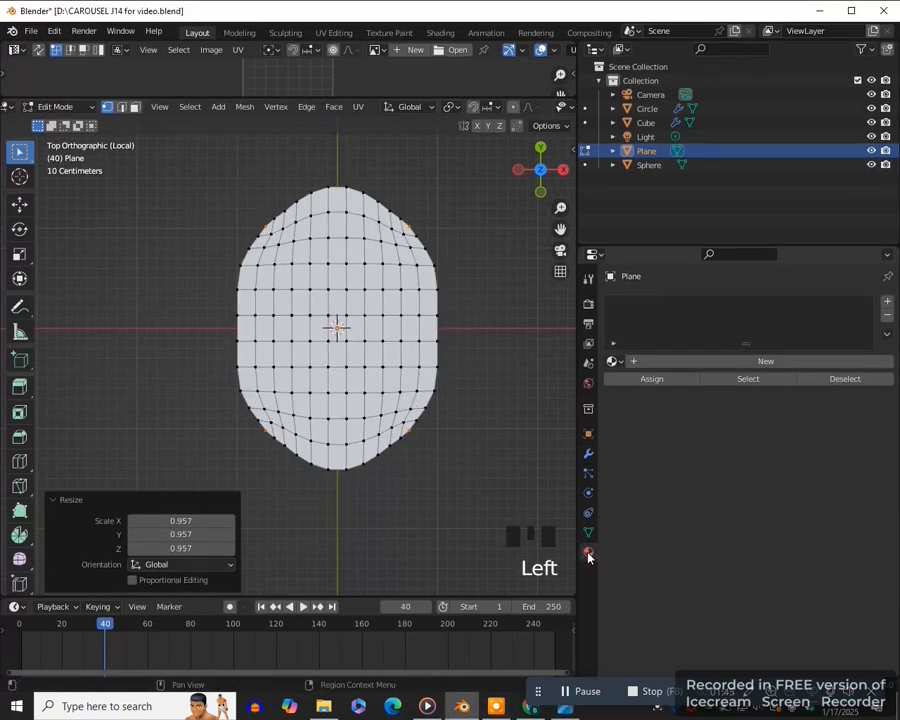
left_click(765, 361)
left_click(767, 528)
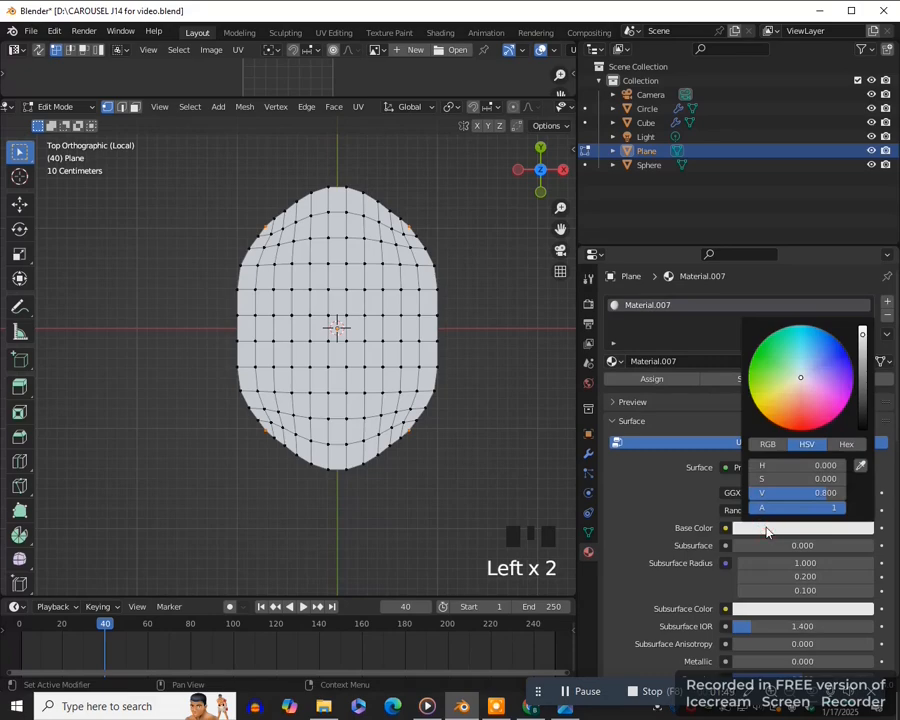
left_click(842, 388)
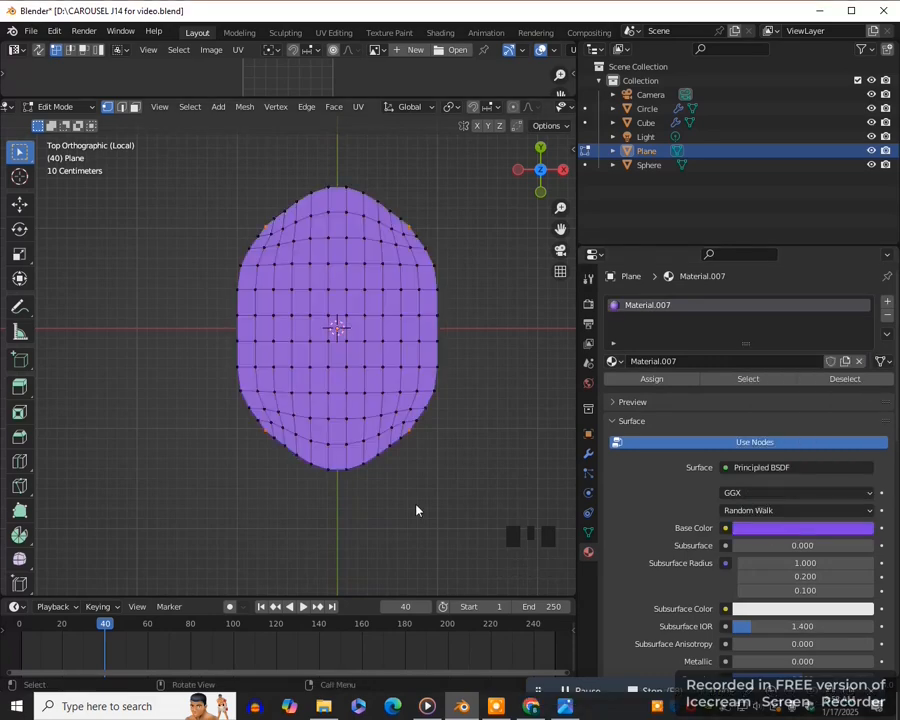
- Select the plane's outer ring of faces and assign them a new second material with a light green base color
key("3")
key("c")
mouse_move(337, 480)
left_mouse_down()
mouse_move(410, 454)
mouse_move(450, 346)
mouse_move(440, 242)
mouse_move(428, 225)
mouse_move(301, 177)
mouse_move(223, 374)
mouse_move(285, 445)
left_mouse_up()
right_click(285, 445)
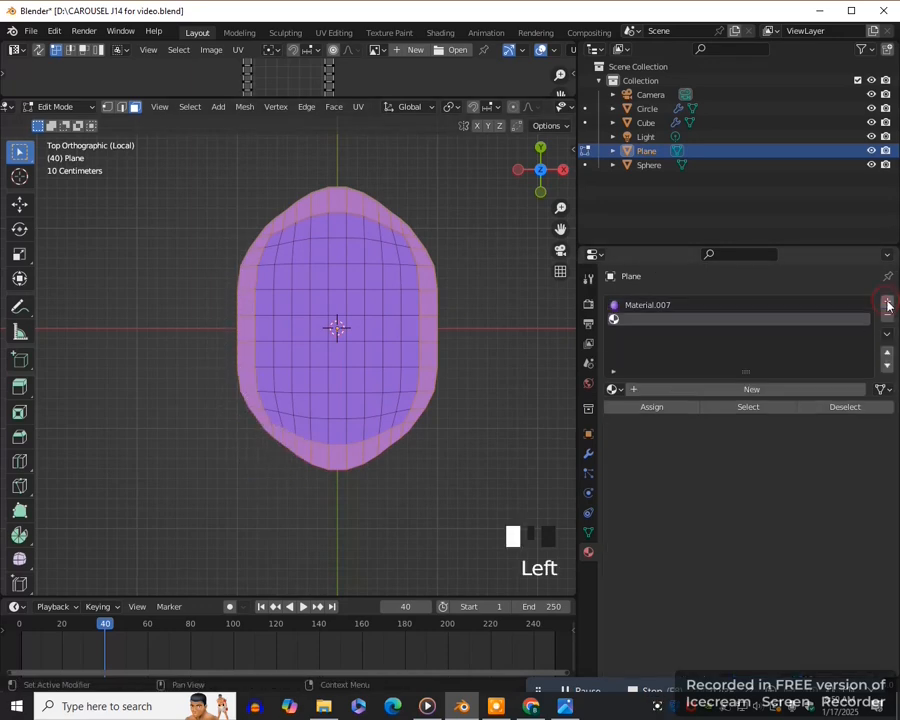
left_click(751, 390)
left_click(763, 556)
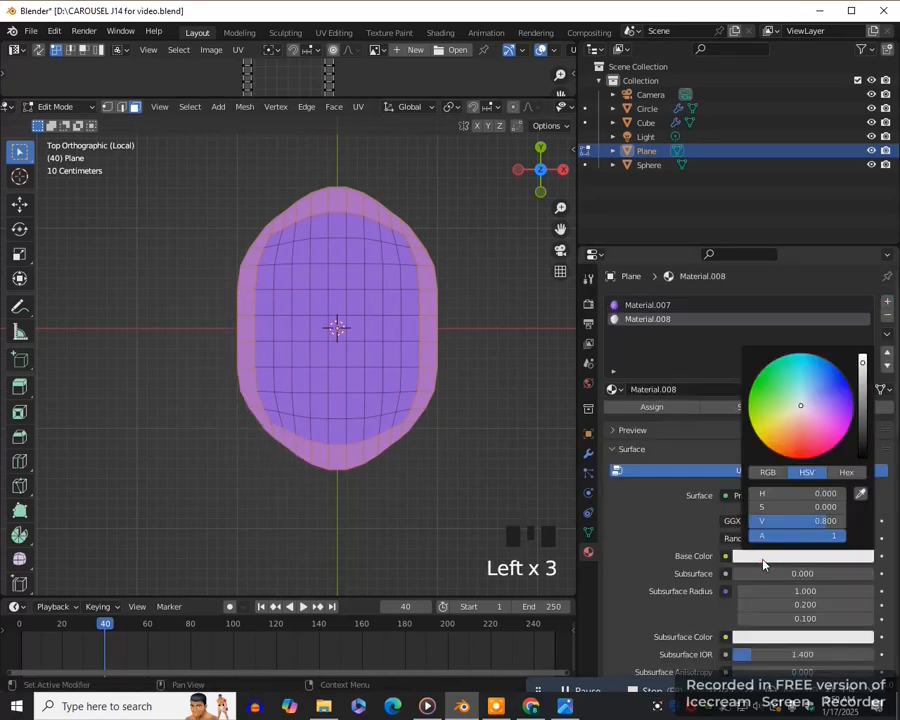
left_click(776, 392)
left_click(651, 407)
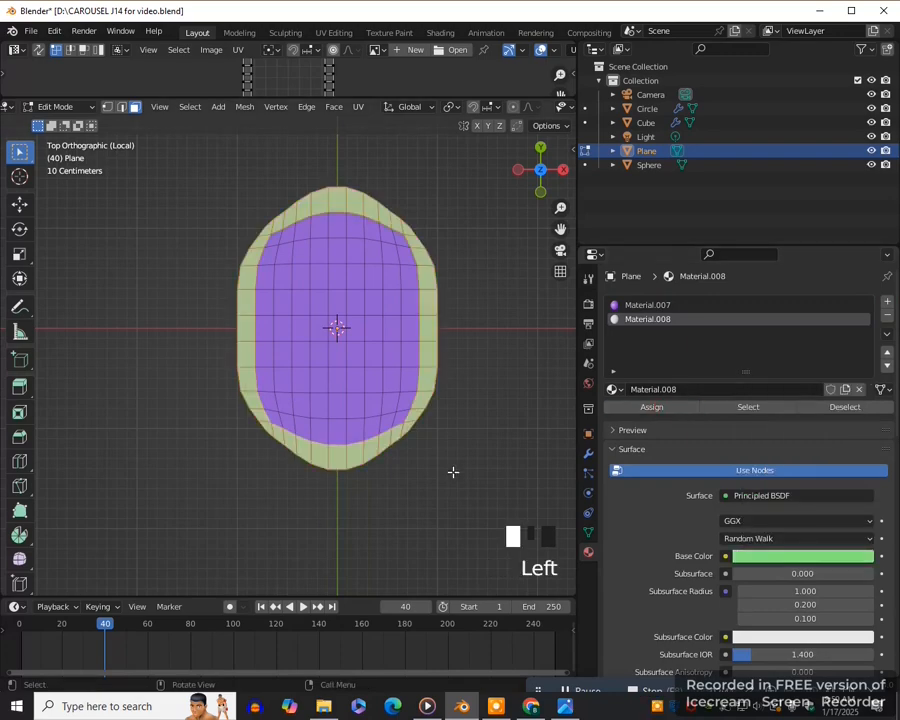
- Exit local view to bring back the whole horse and return the plane to Object Mode
scroll(424, 460, "down", 1)
key("slash")
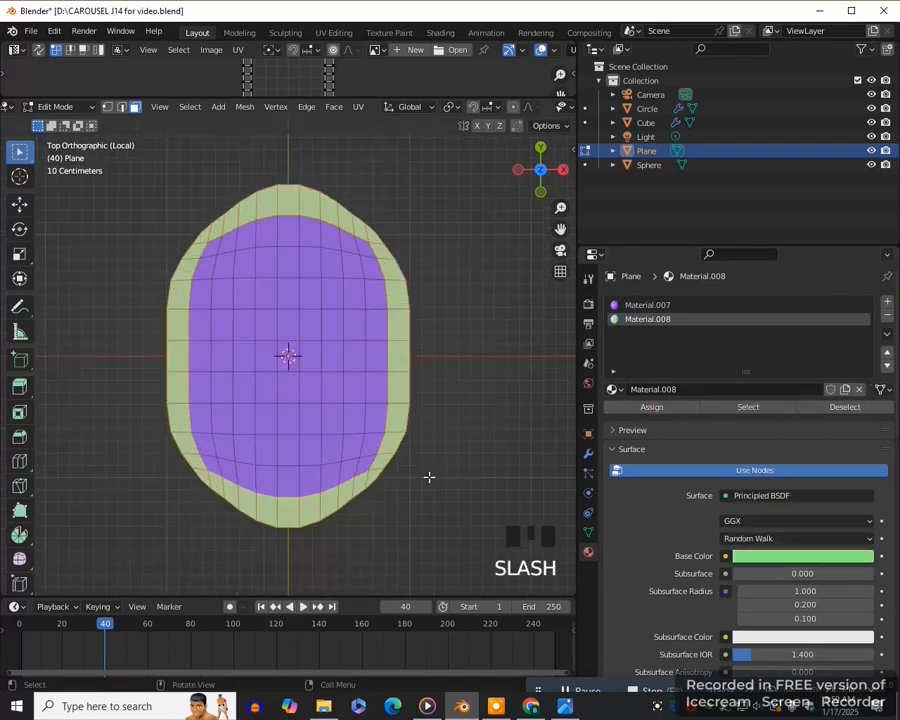
key("slash")
middle_click_drag(418, 494, 386, 483)
key("Tab")
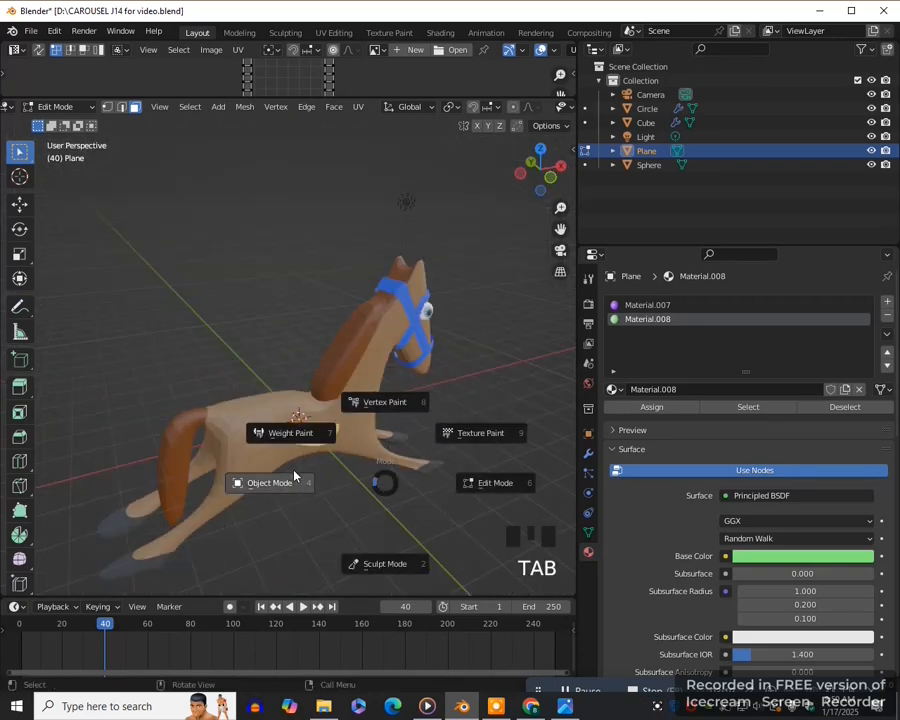
left_click(355, 497)
- Raise the saddle plane along Z and position it above the horse's back
key("g")
key("z")
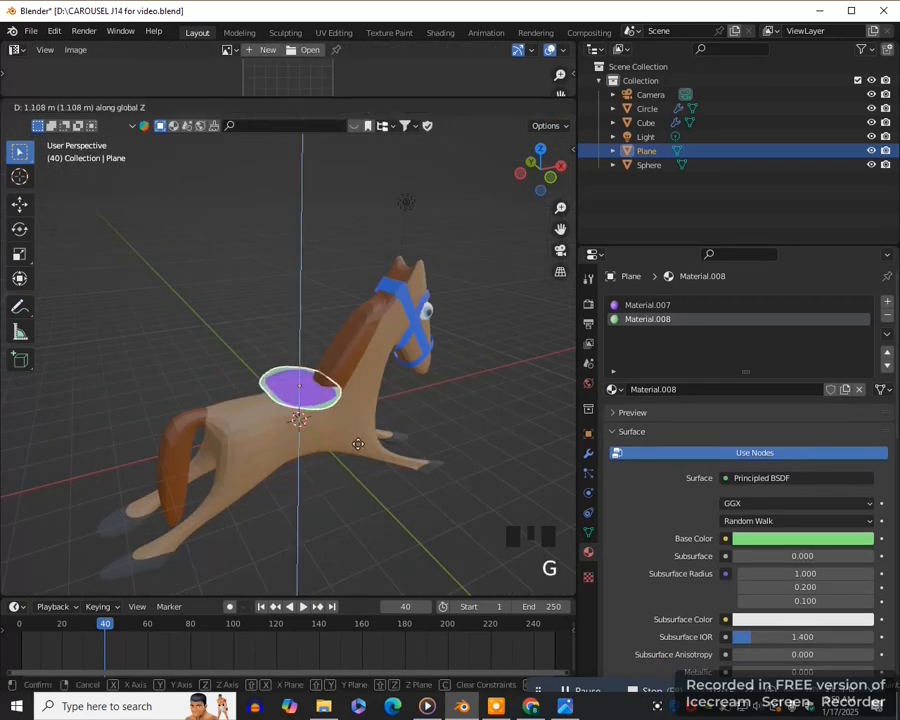
left_click(362, 365)
key("KP_1")
key("g")
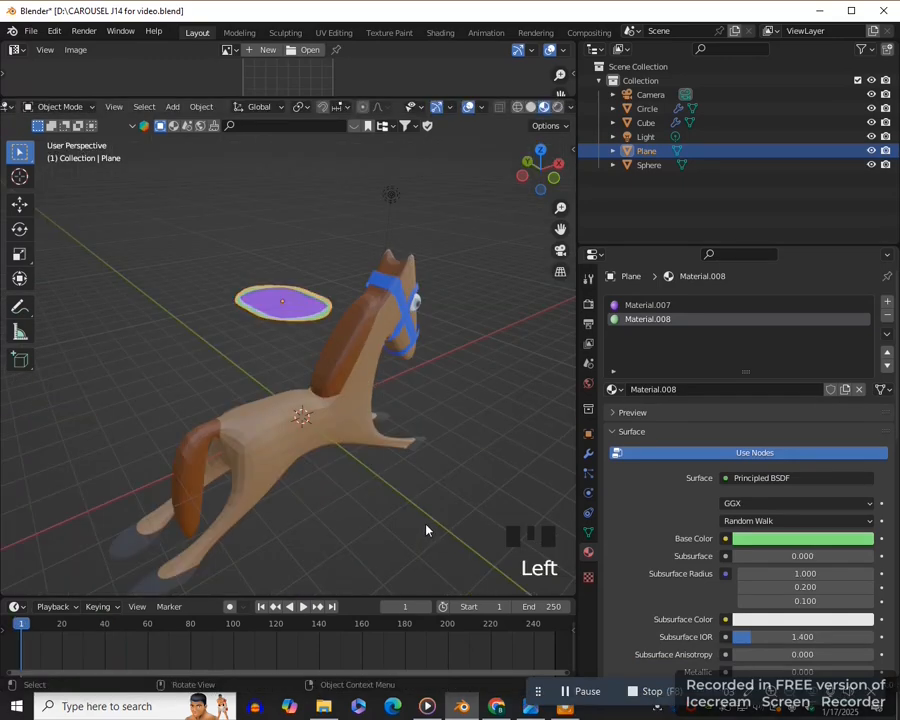
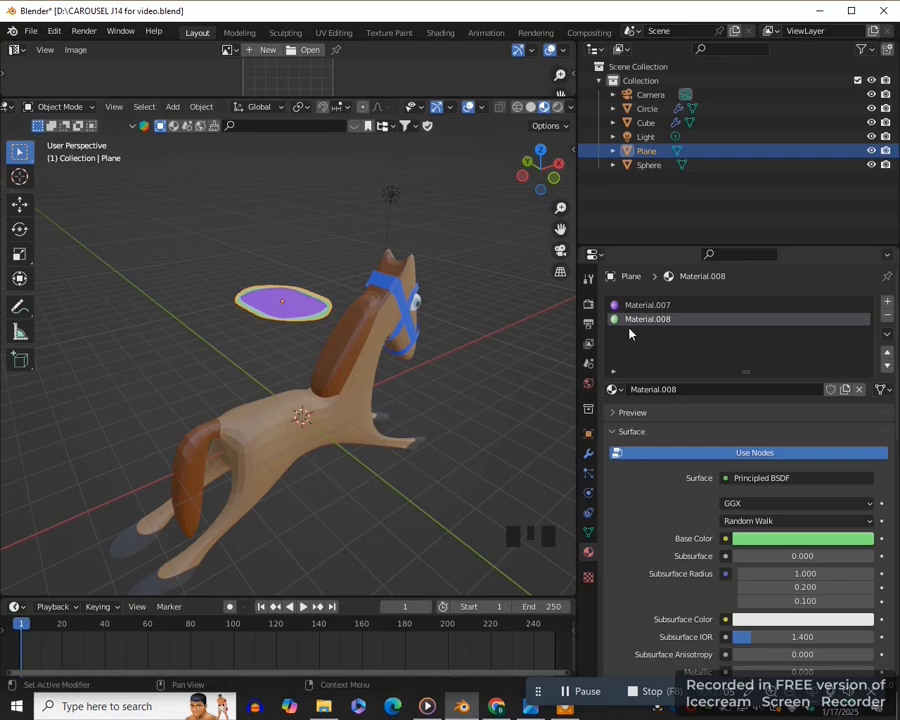
- Add cloth physics to the saddle plane and collision physics to the horse's body
left_click(589, 494)
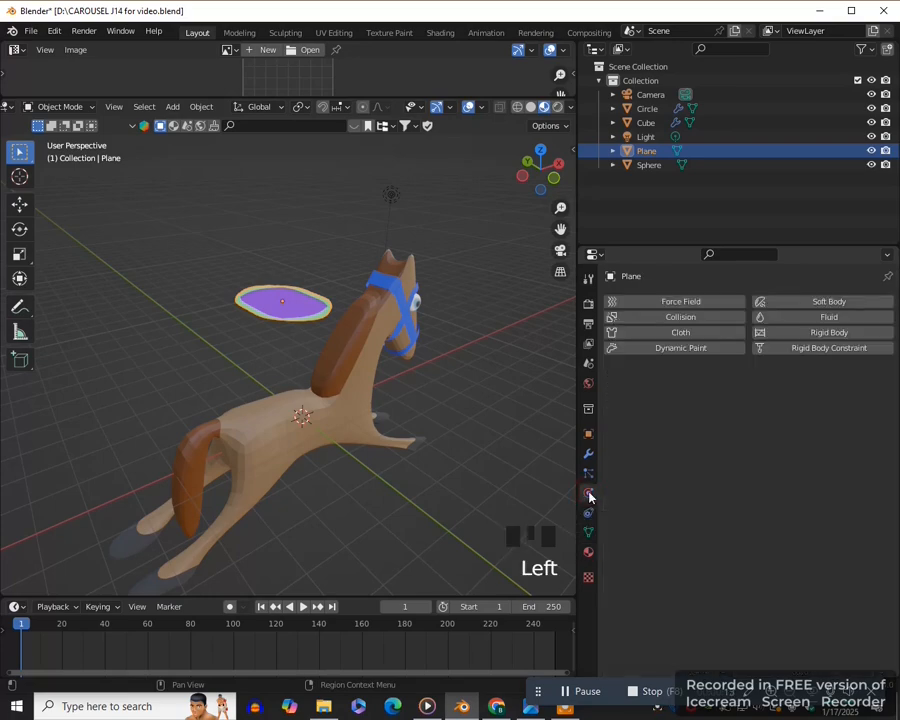
left_click(681, 334)
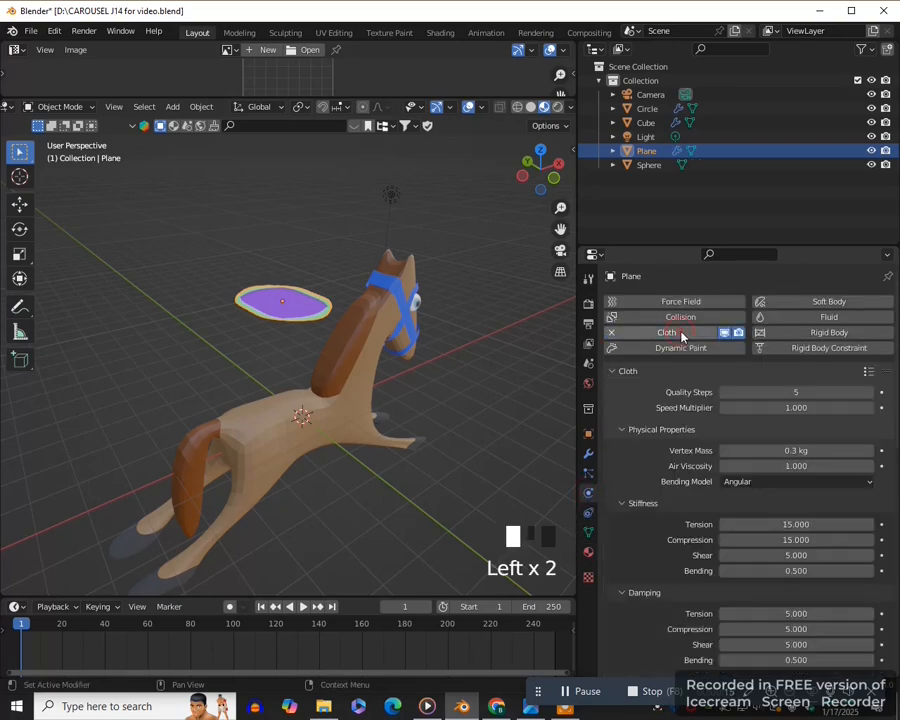
middle_click_drag(331, 429, 335, 432)
left_click(335, 432)
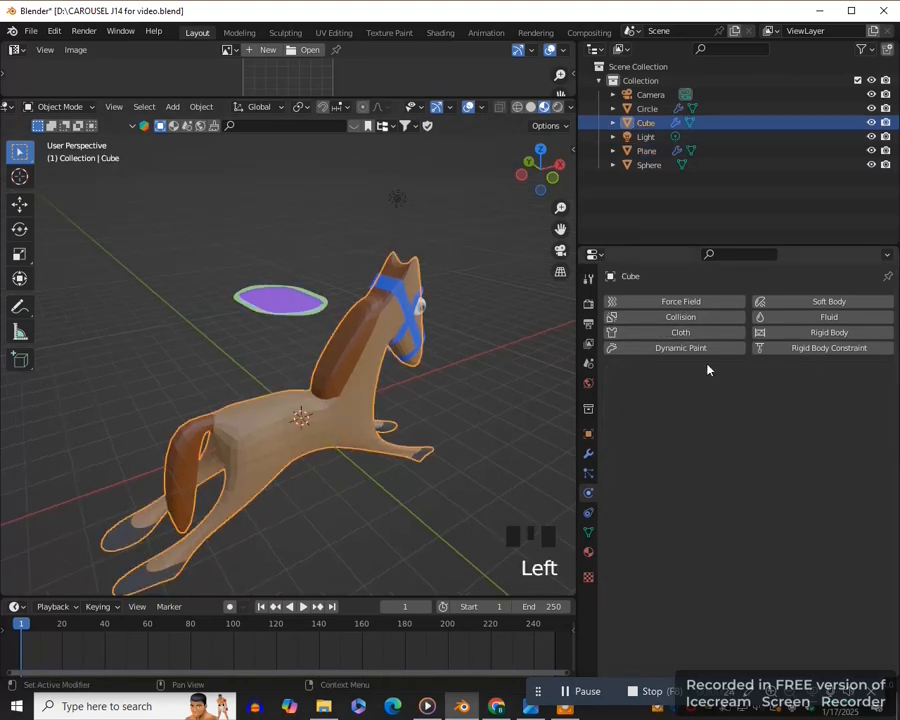
left_click(689, 318)
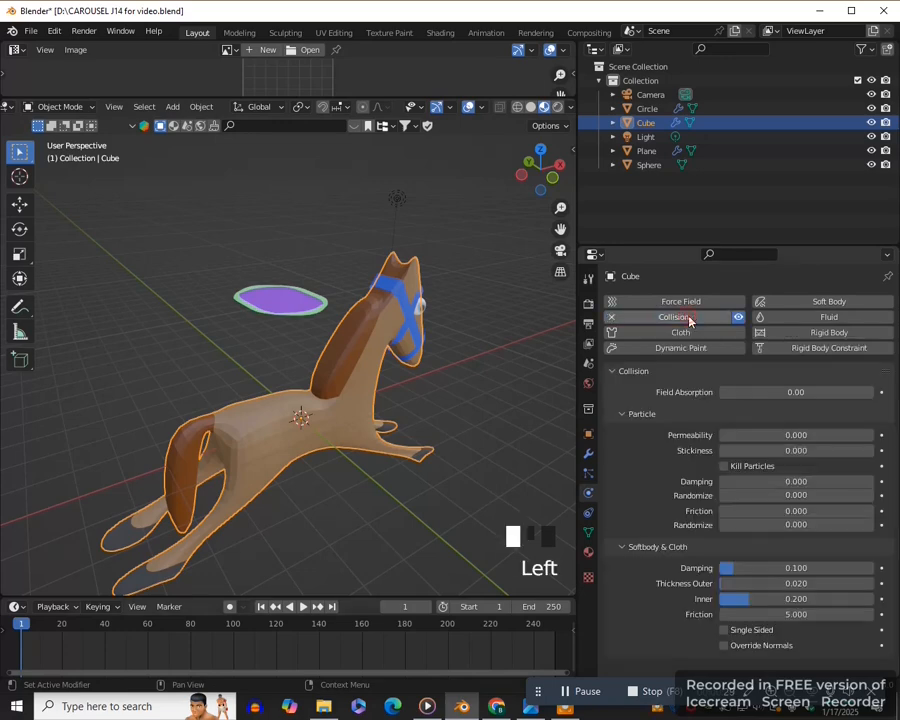
- Run the simulation until the cloth drapes over the horse's back and stop it at frame 73
left_click(303, 607)
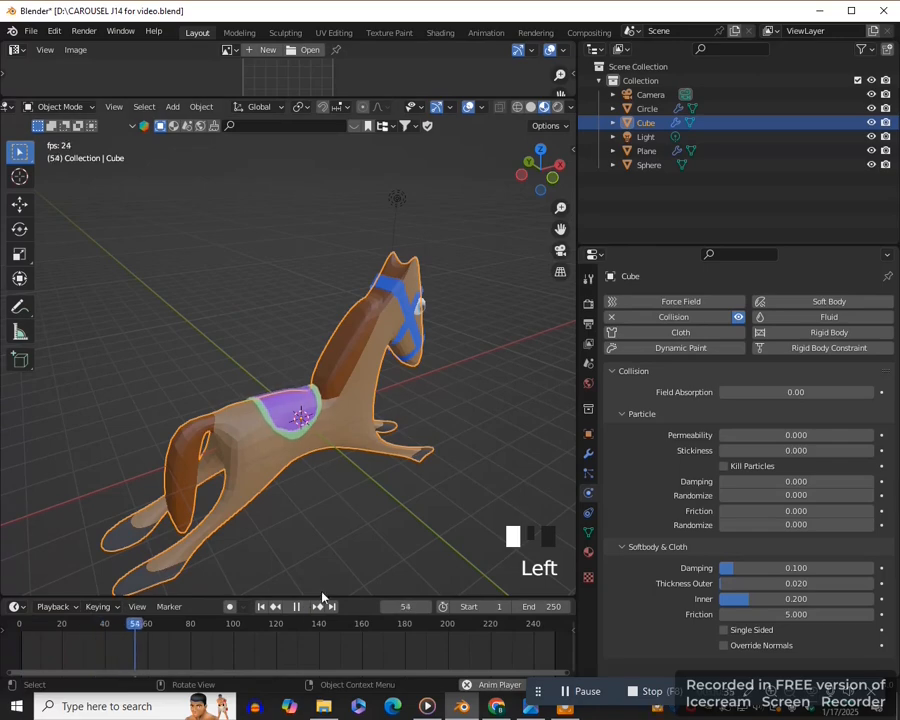
left_click(296, 606)
middle_click_drag(330, 577, 353, 548)
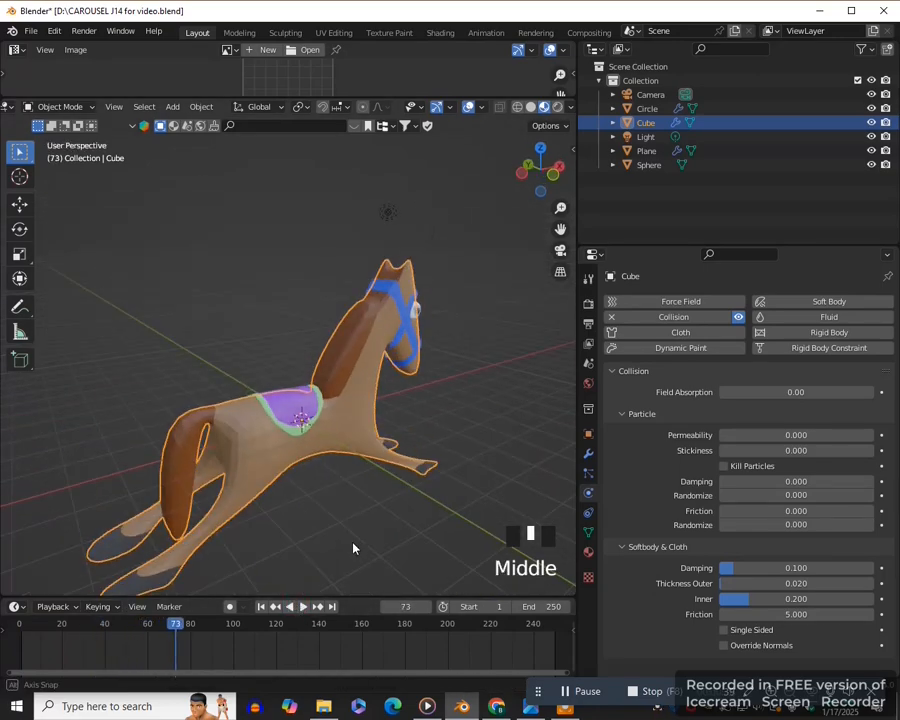
key("KP_1")
scroll(353, 548, "up", 3)
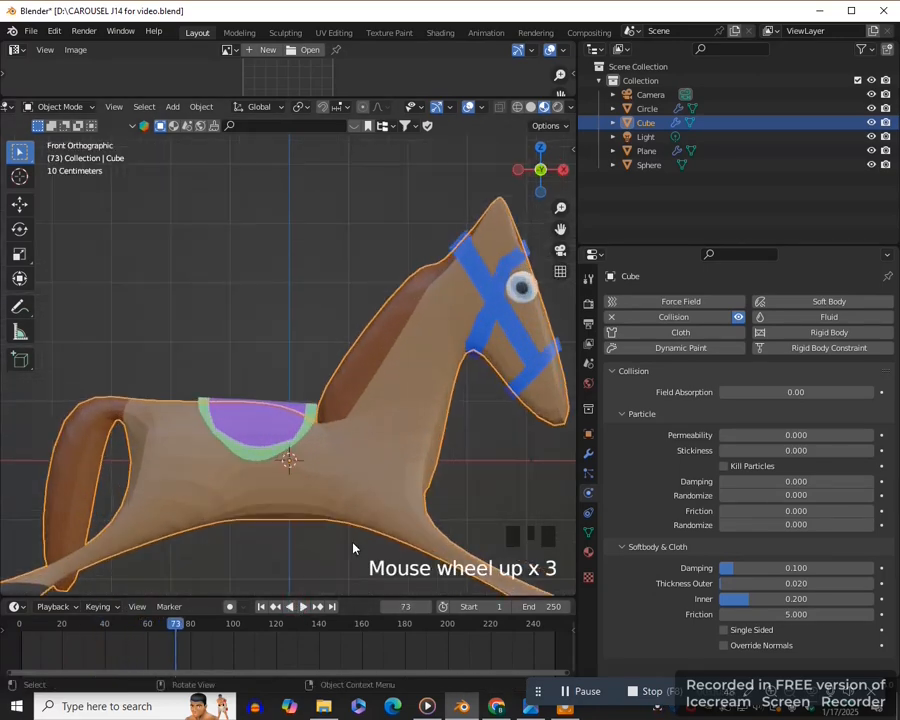
- Select the draped saddle cloth and bake its cloth simulation for frames 1 to 250
left_click(262, 458)
middle_click_drag(285, 532, 348, 570)
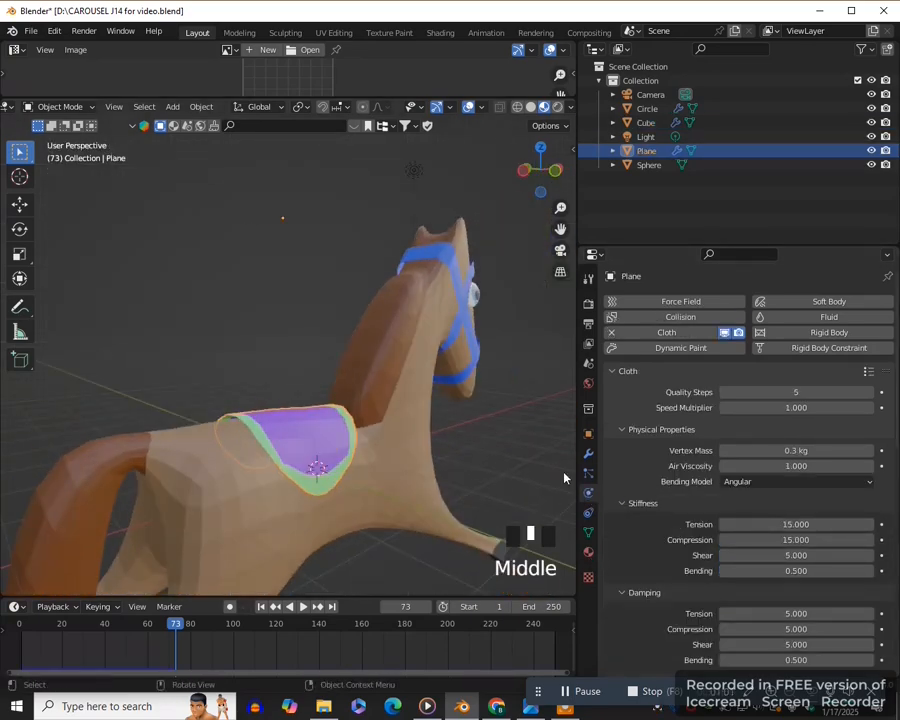
scroll(700, 506, "down", 17)
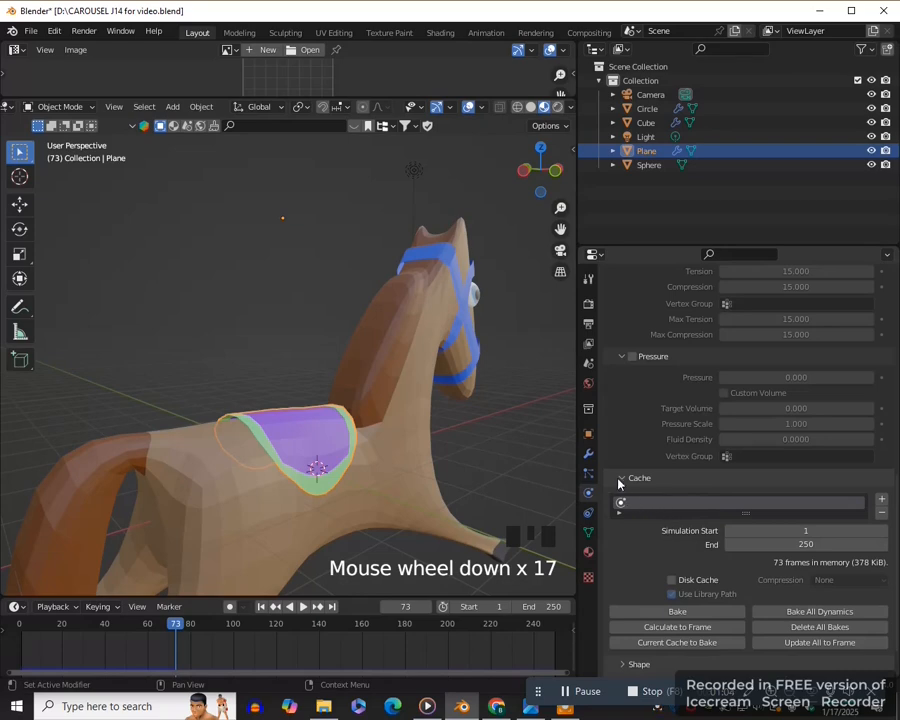
scroll(668, 512, "down", 1)
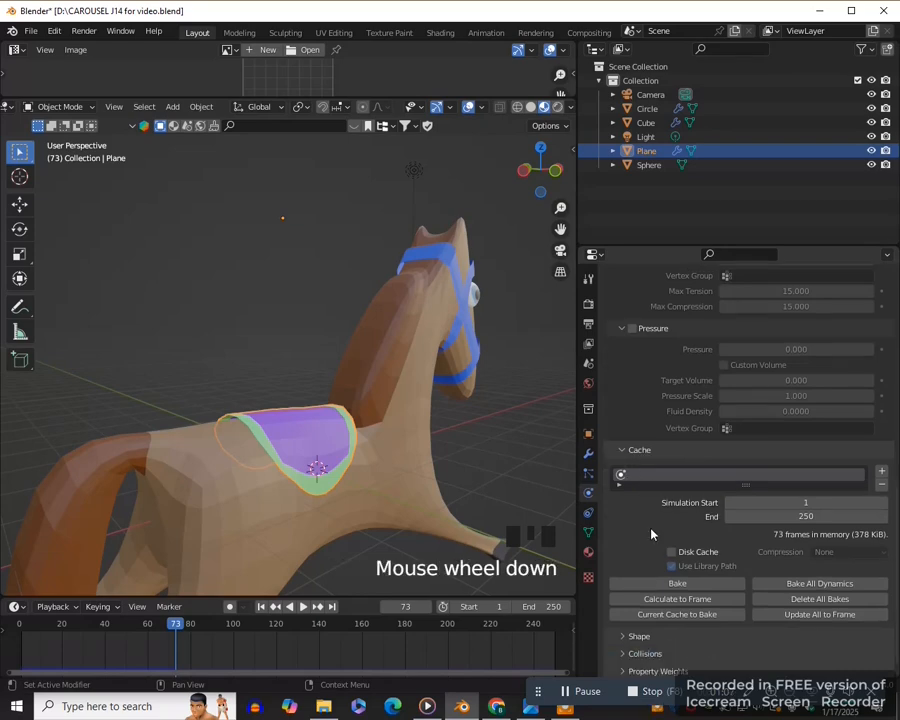
left_click(678, 584)
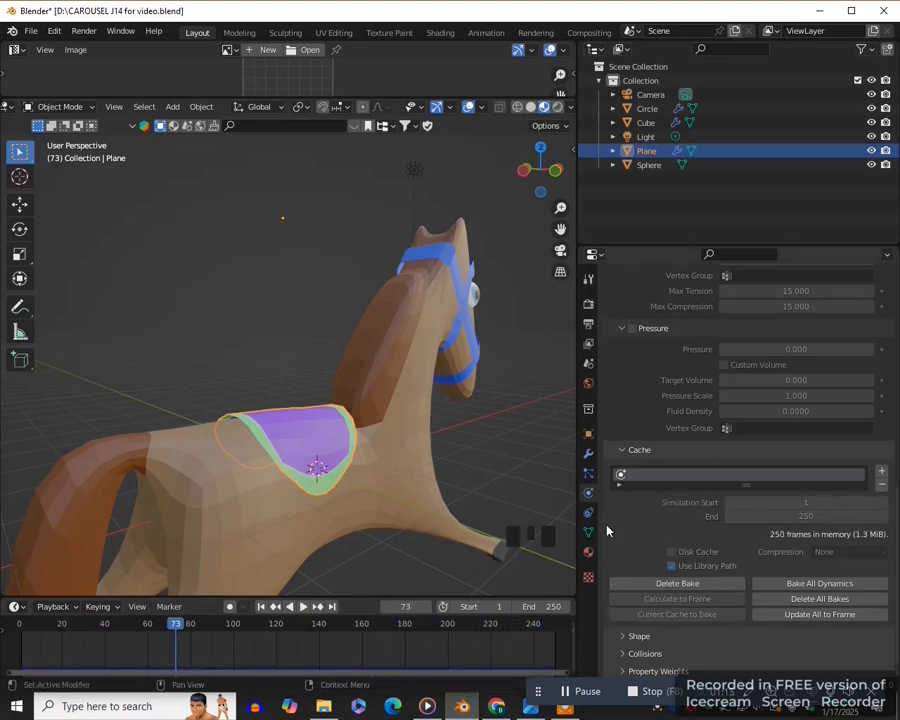
- Apply the Cloth modifier to the saddle cloth to make its draped shape permanent
left_click(589, 456)
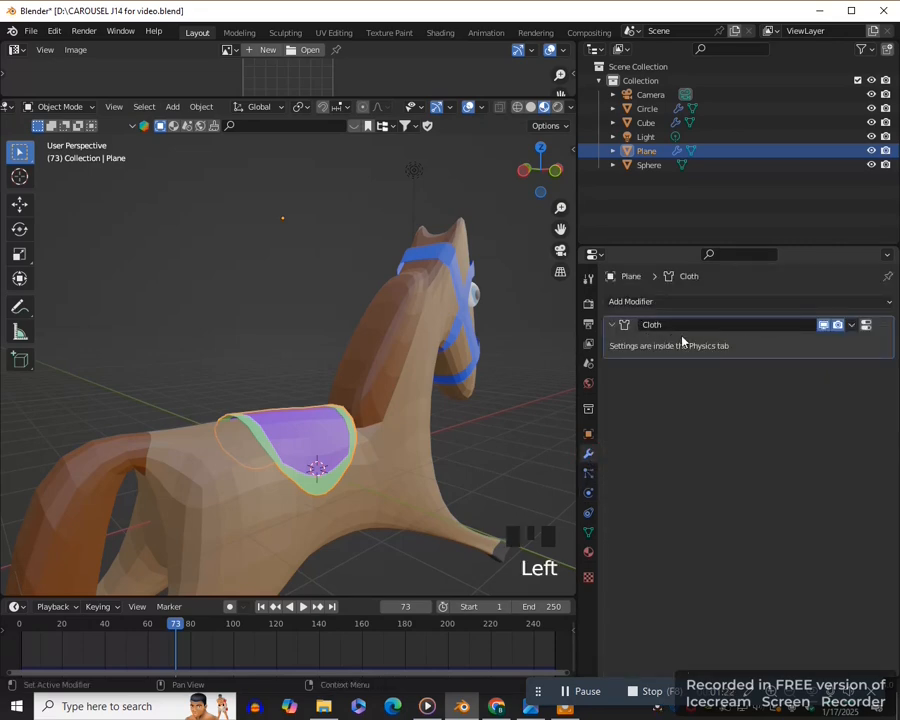
left_click(851, 328)
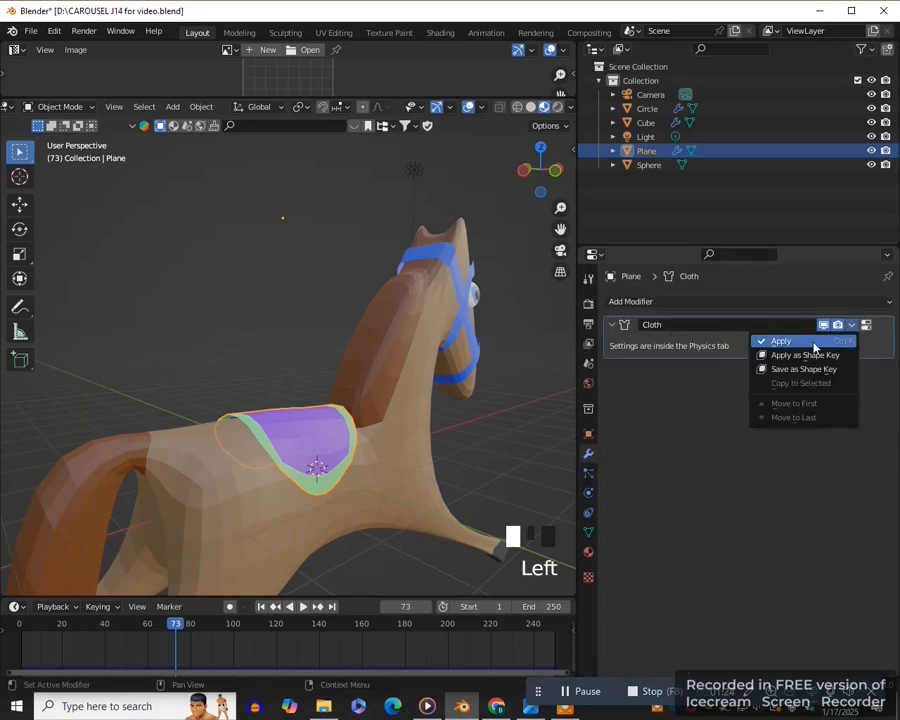
left_click(811, 341)
- Duplicate the draped saddle cloth in front view and move the copy about 0.85 m along negative X toward the tail
key("KP_1")
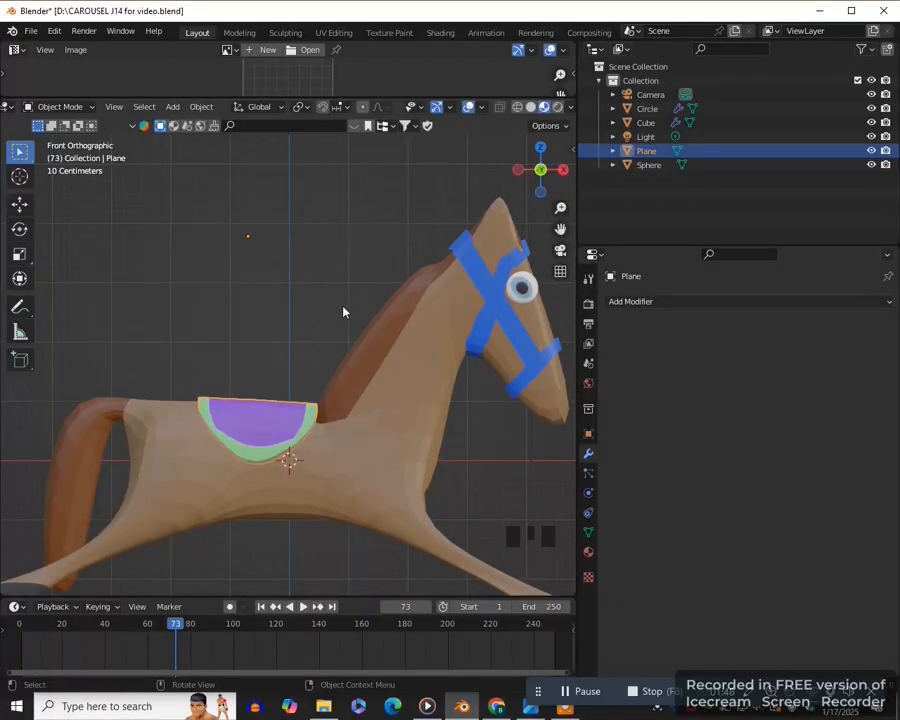
key("shift")
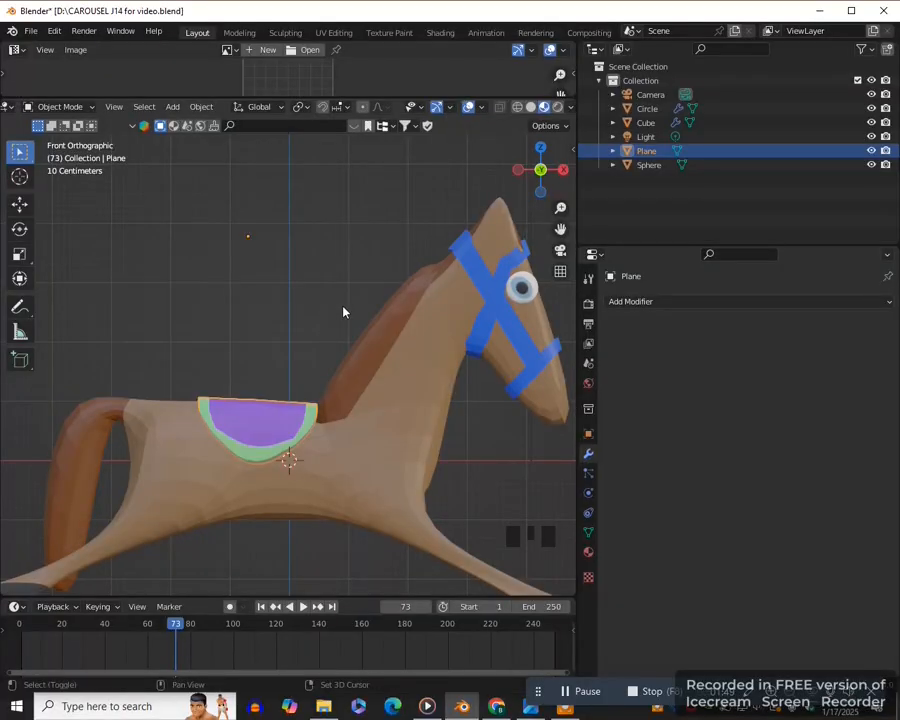
key("shift+d")
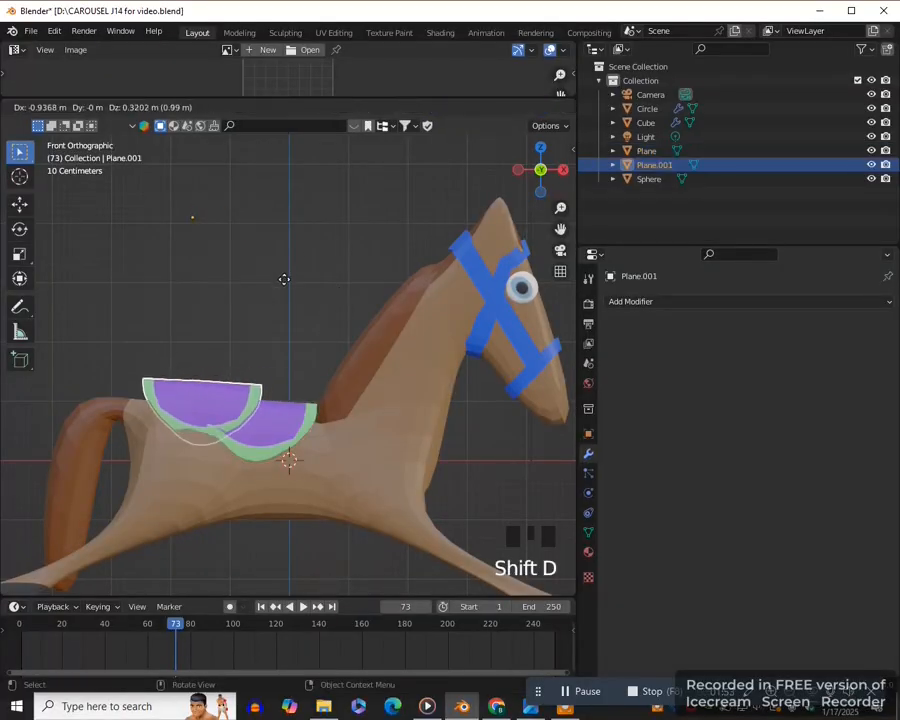
key("x")
left_click(322, 389)
key("KP_1")
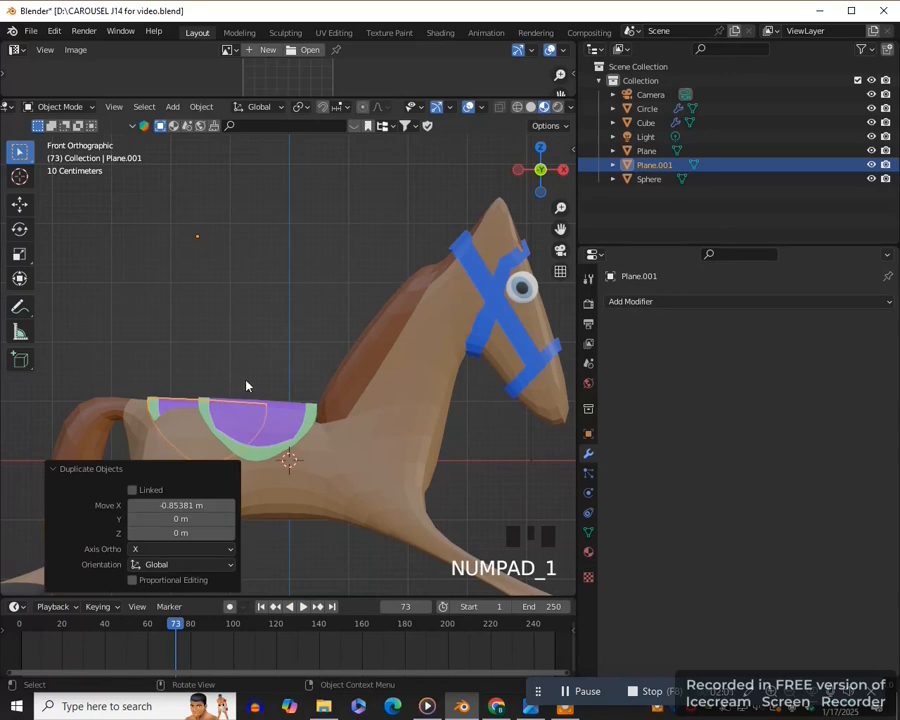
- Enlarge the duplicated cloth slightly and raise it about 0.24 m along Z
key("s")
key("g")
key("z")
left_click(303, 311)
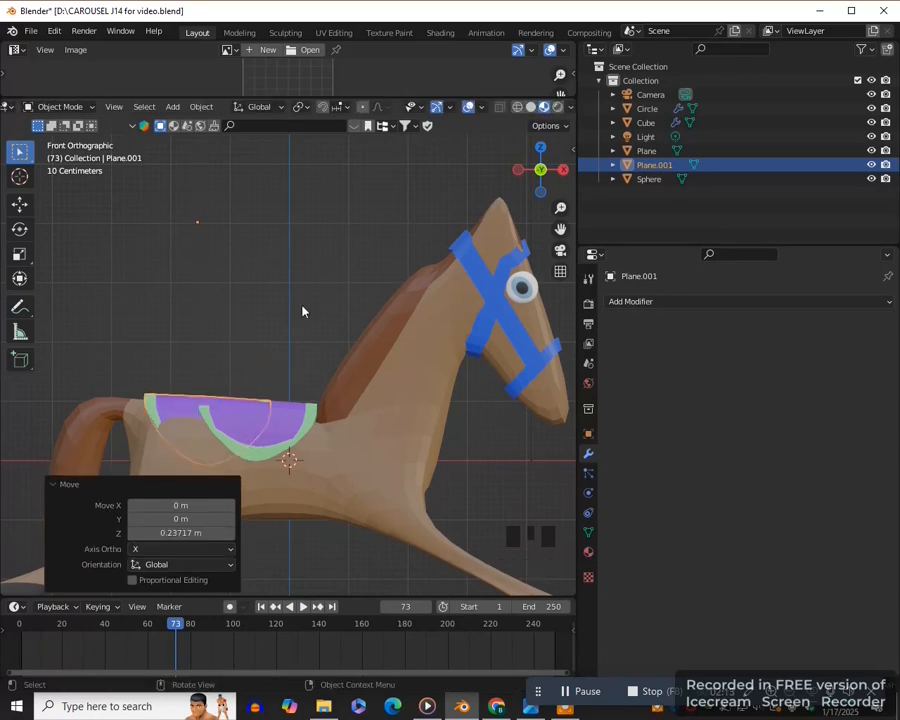
- Scale the duplicate's entire mesh up by about 1.18 in Edit Mode
key("Tab")
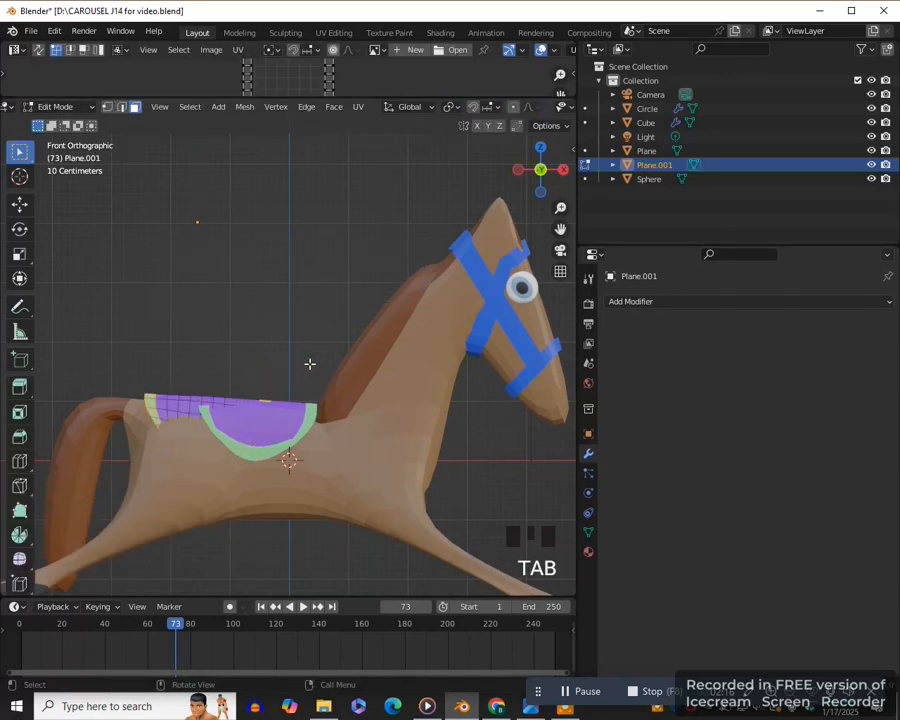
key("a")
key("s")
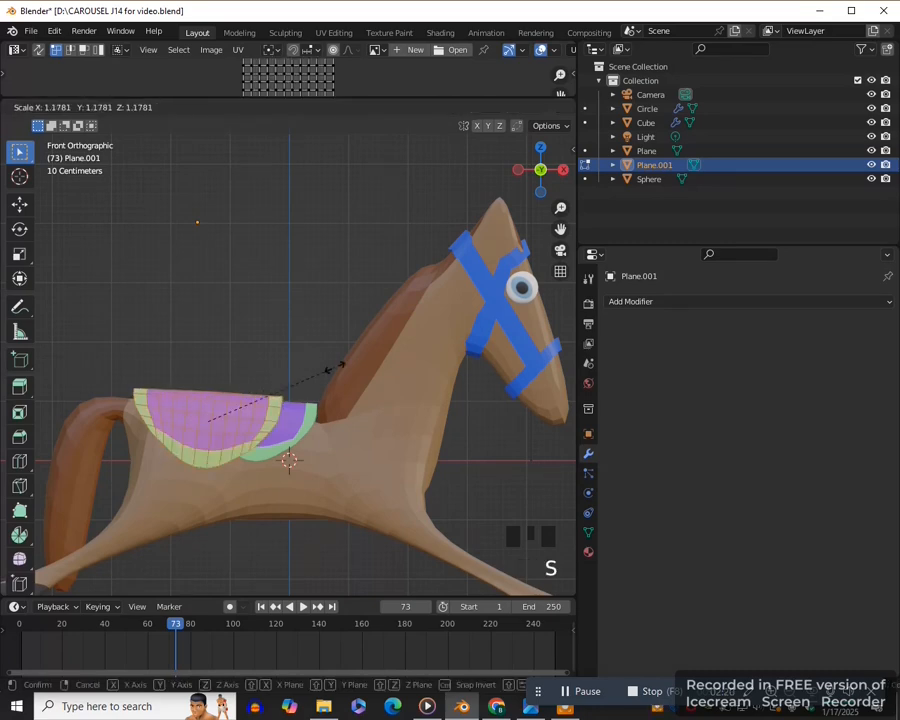
left_click(286, 386)
- Select all the outer border edges around the duplicated cloth in edge select mode
left_click_drag(560, 229, 637, 204)
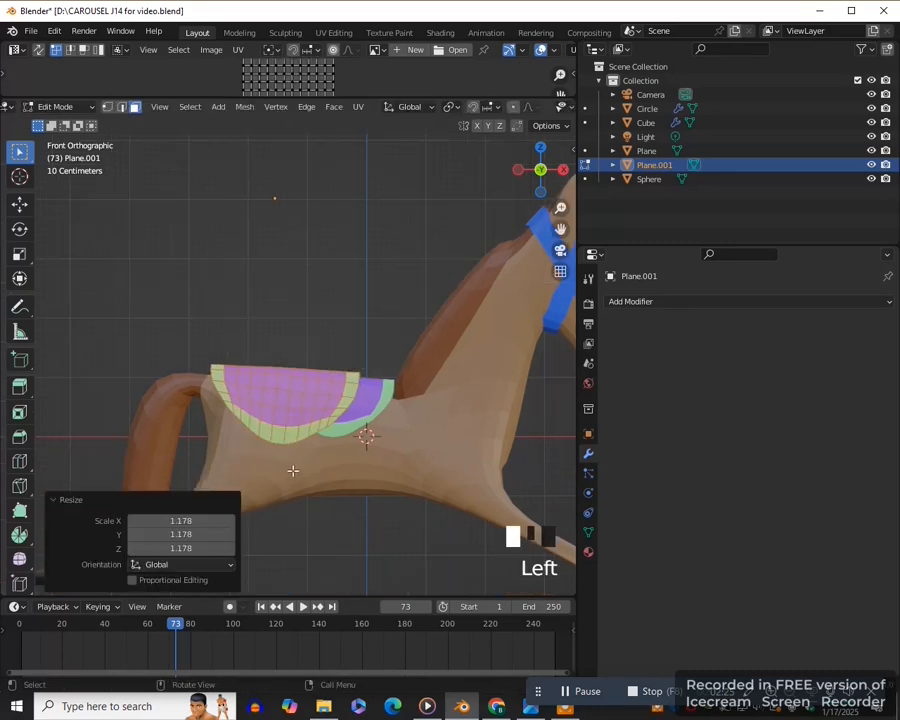
key("2")
middle_click_drag(297, 472, 343, 478)
scroll(345, 485, "up", 2)
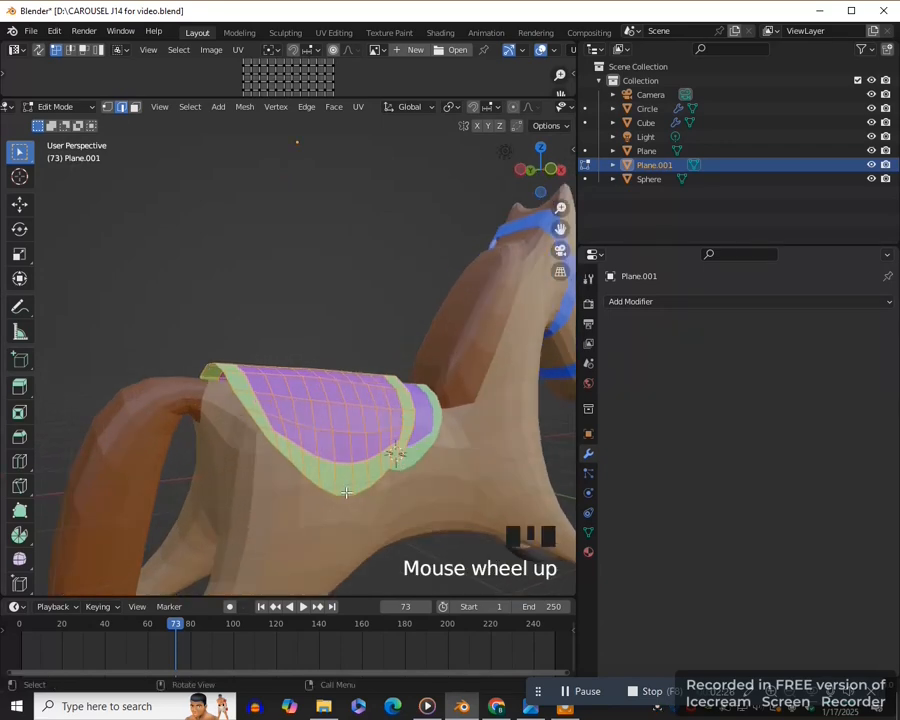
left_click(350, 484, "alt")
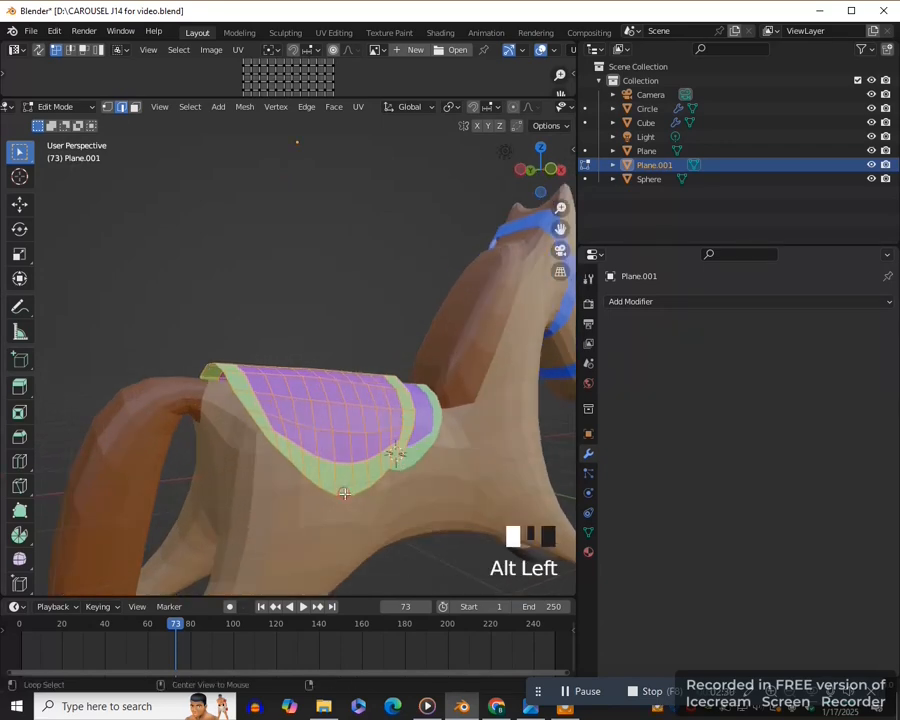
middle_click_drag(305, 493, 344, 514)
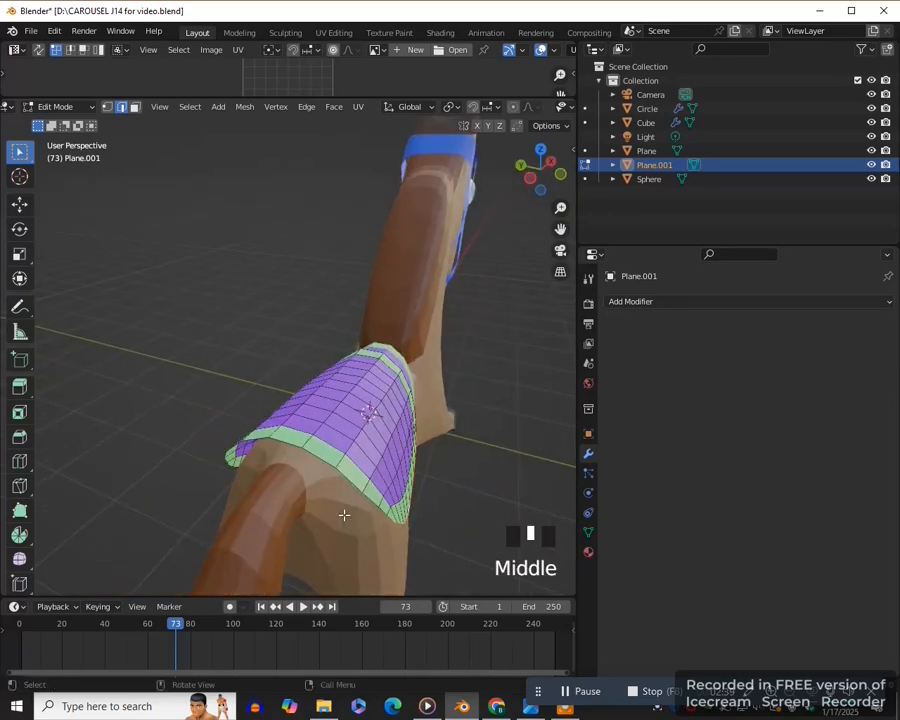
left_click(317, 454, "ctrl")
middle_click_drag(337, 490, 422, 428)
left_click(350, 457, "ctrl")
left_click(203, 390, "ctrl")
middle_click_drag(206, 392, 339, 450)
left_click(295, 456, "ctrl")
left_click(330, 493, "ctrl")
left_click(326, 500, "ctrl")
key("KP_1")
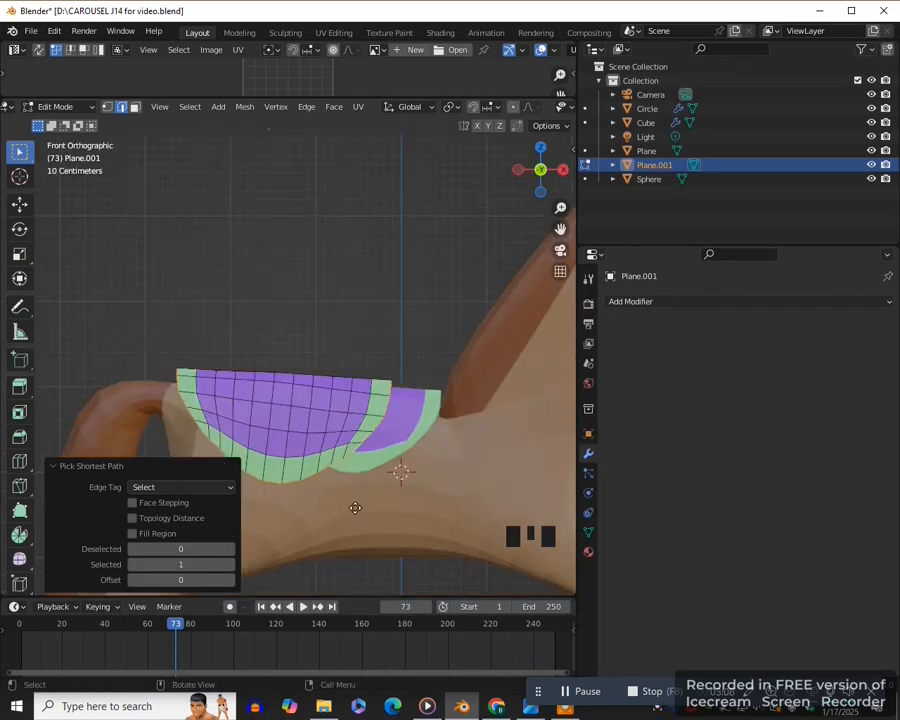
- Extrude the border edges up about 0.97 m along Z and rotate them about 20.7° to raise the saddle's rear
key("e")
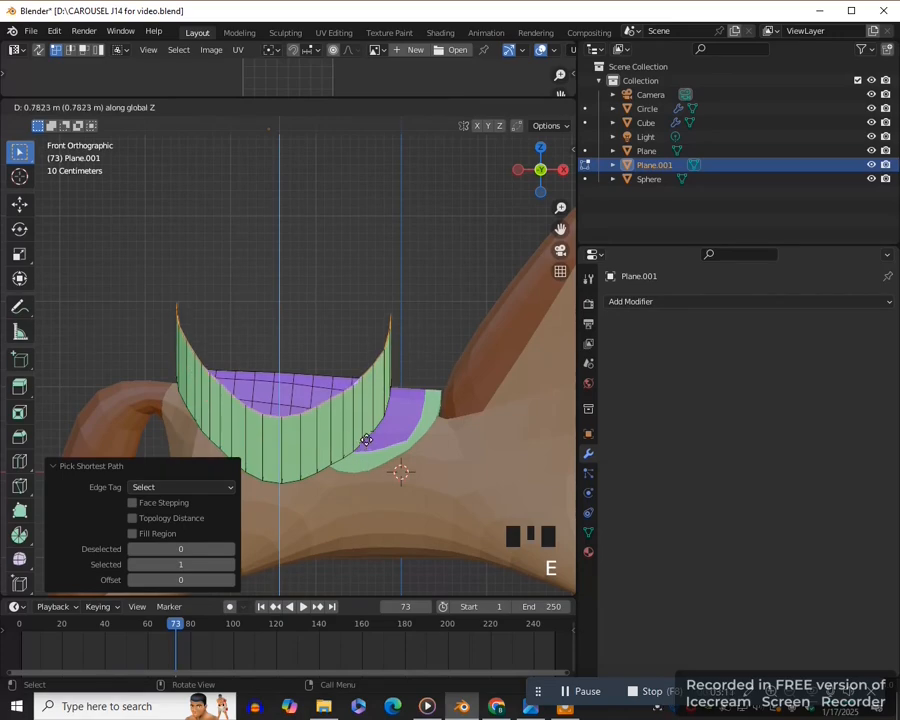
left_click(414, 390)
key("r")
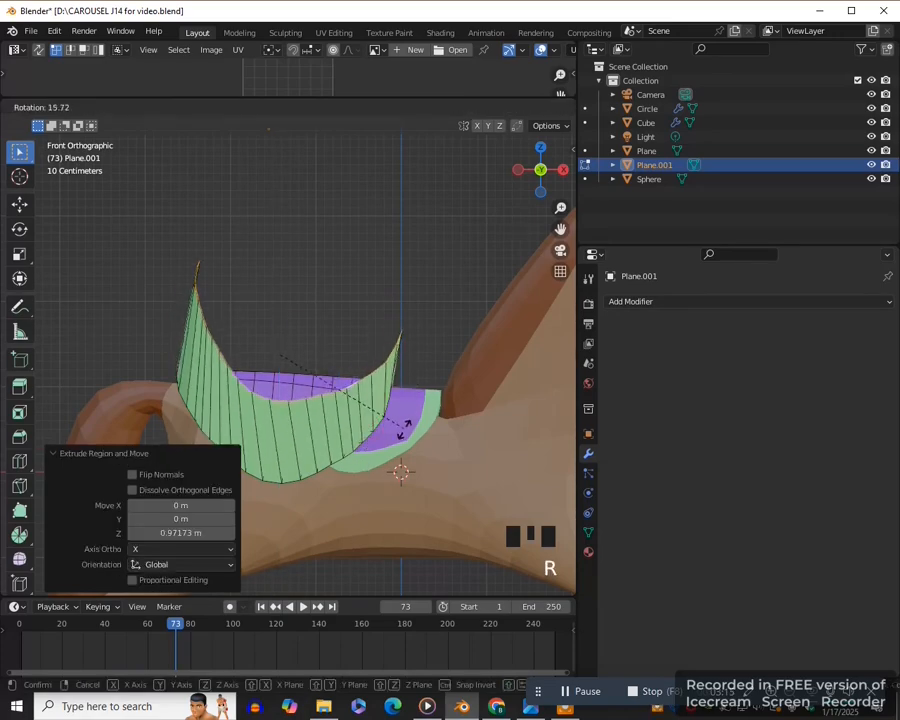
left_click(400, 425)
- Fill the open top of the extruded saddle with a face
middle_click_drag(400, 425, 245, 401)
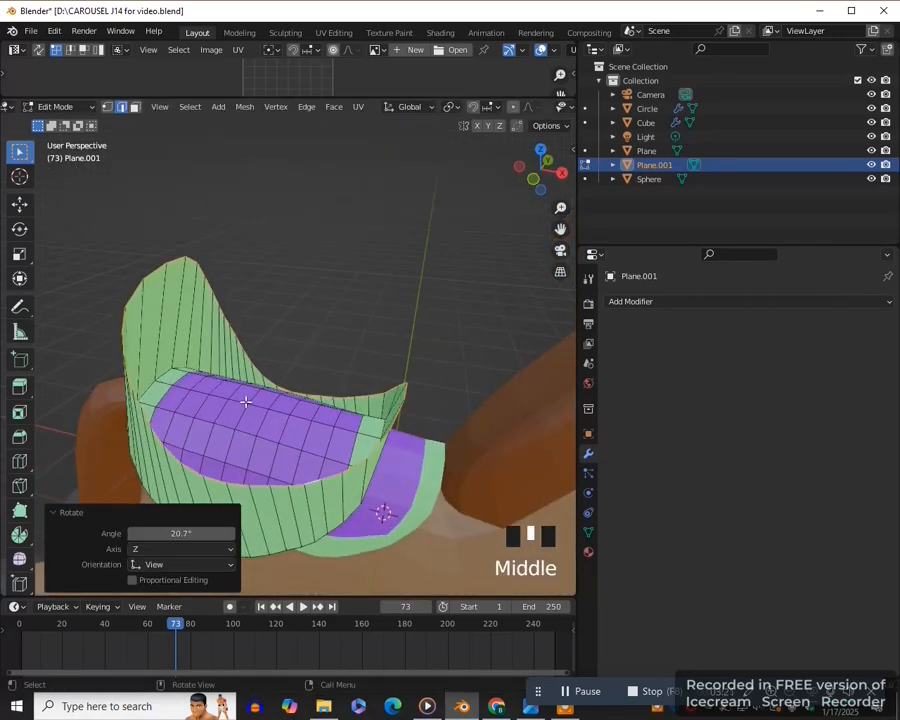
key("f")
scroll(250, 400, "down", 2)
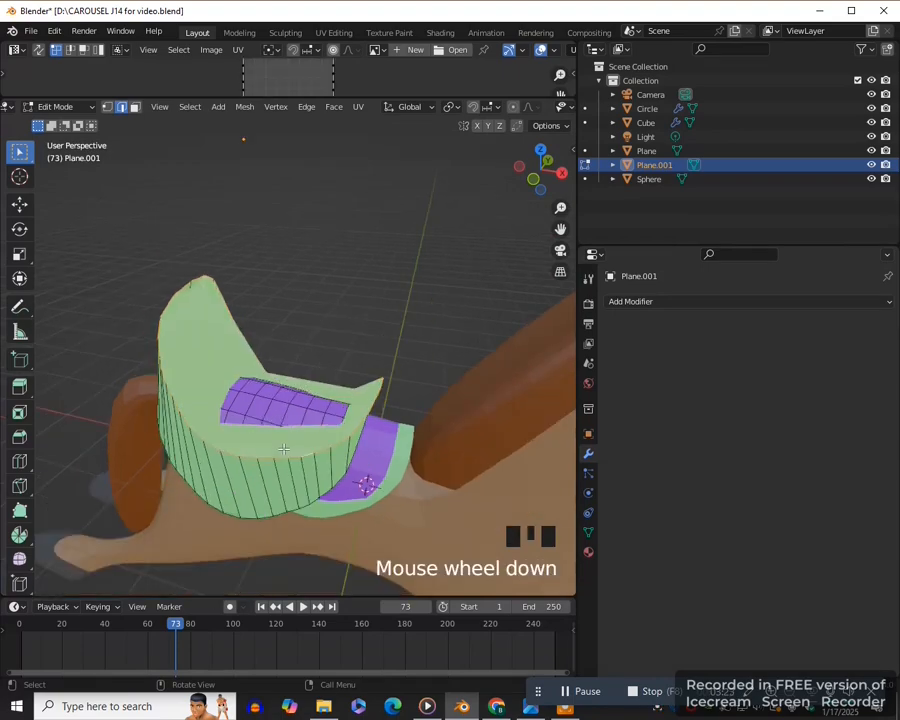
- Add a third material slot to the saddle, set it to the blue Material.004 and assign it to the whole mesh
key("KP_1")
key("a")
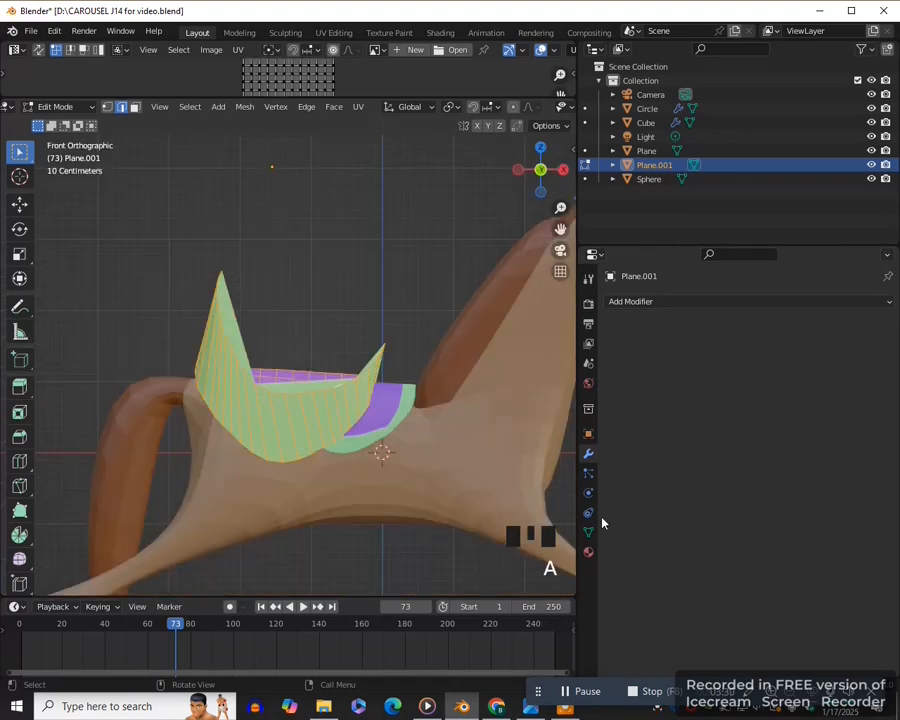
left_click(588, 552)
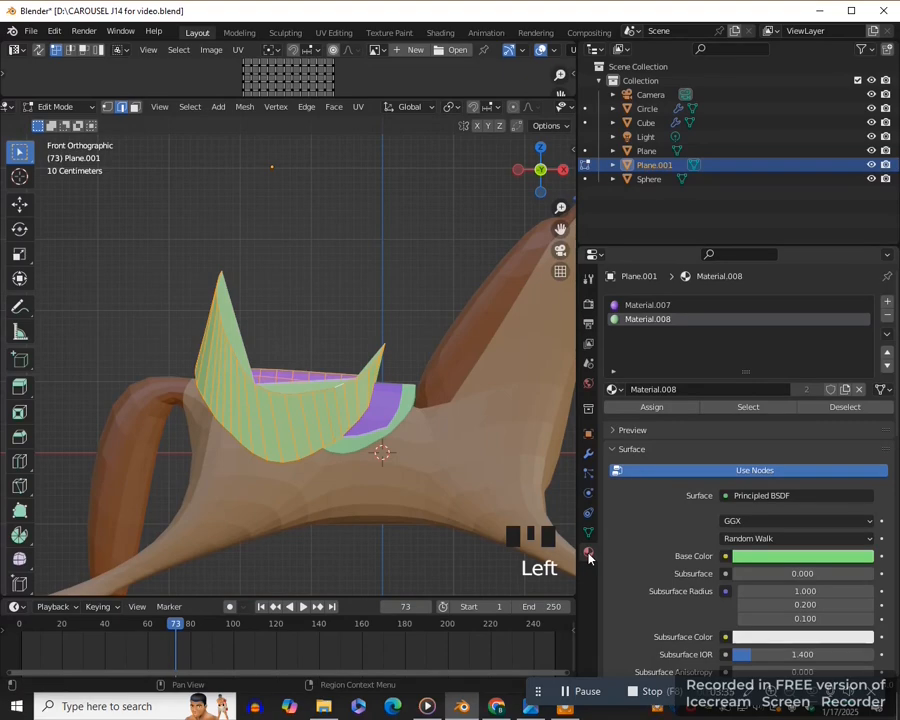
left_click(887, 300)
scroll(450, 380, "down", 2)
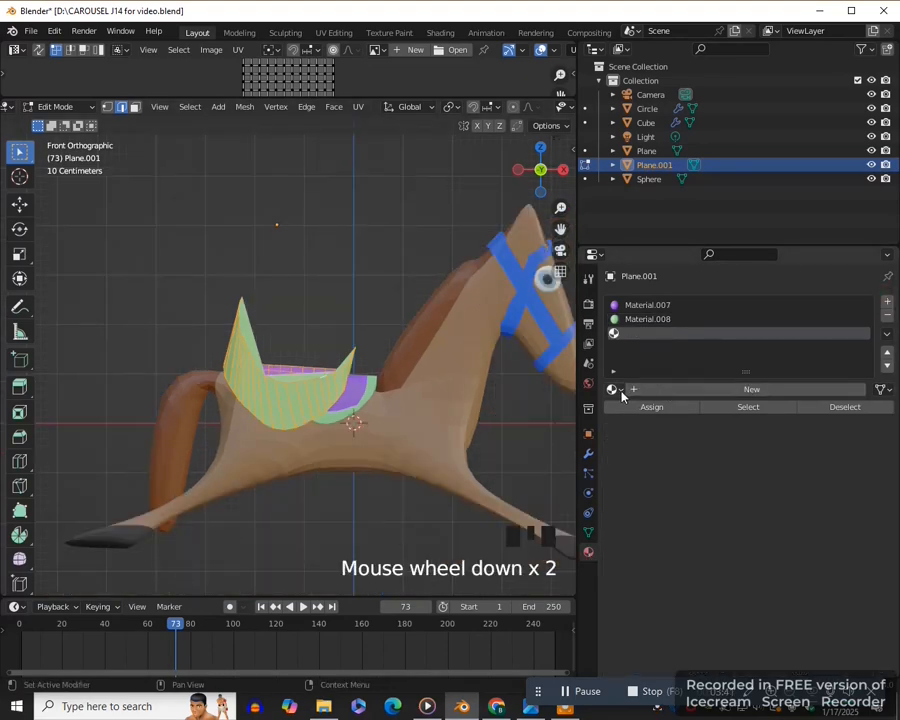
left_click(614, 389)
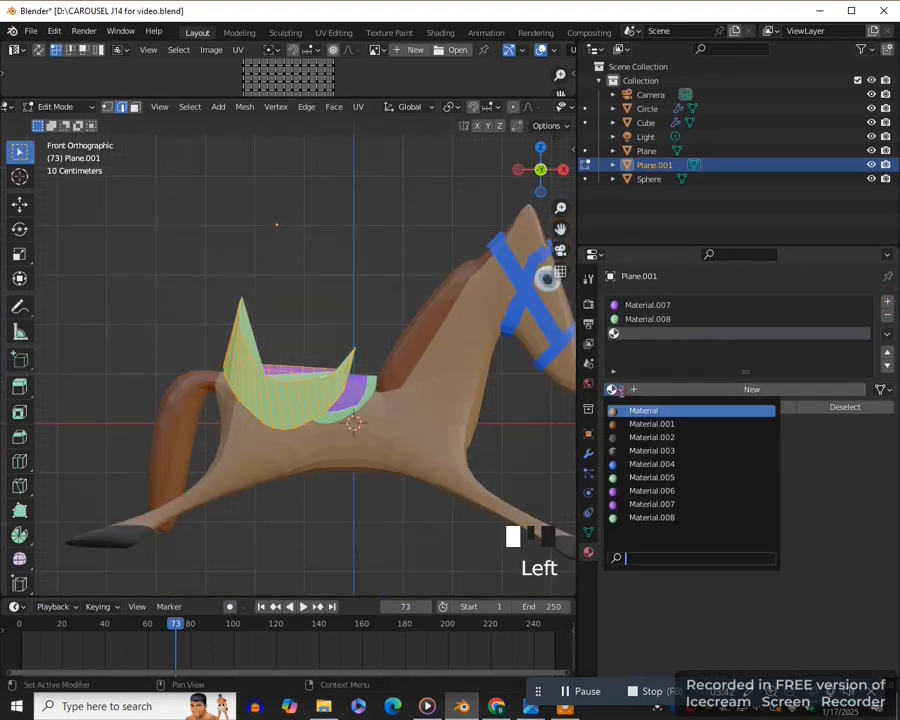
left_click(645, 464)
left_click(650, 407)
key("Tab")
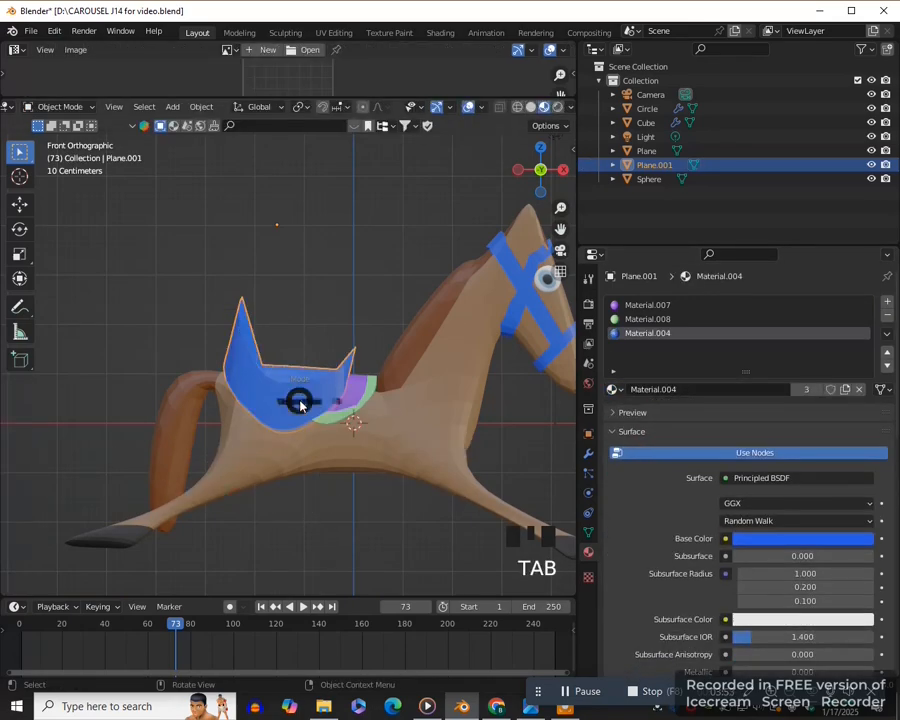
- Scale the whole saddle mesh down slightly along Z and move it about 0.19 m along X and 0.11 m along Z
key("Tab")
scroll(430, 424, "up", 2)
key("s")
key("z")
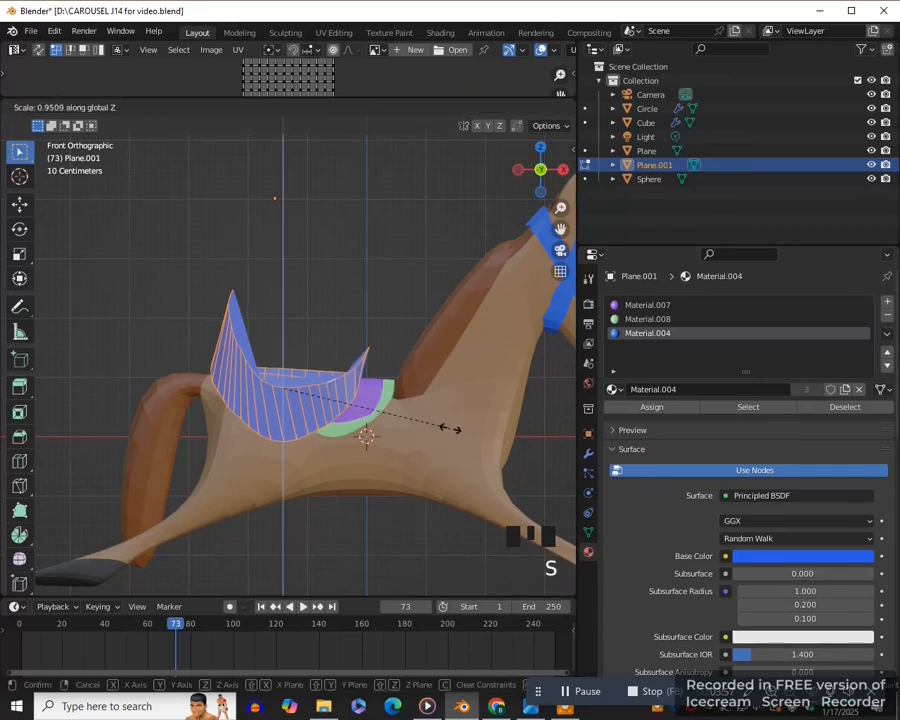
left_click(392, 424)
key("g")
left_click(420, 413)
middle_click_drag(420, 413, 374, 455)
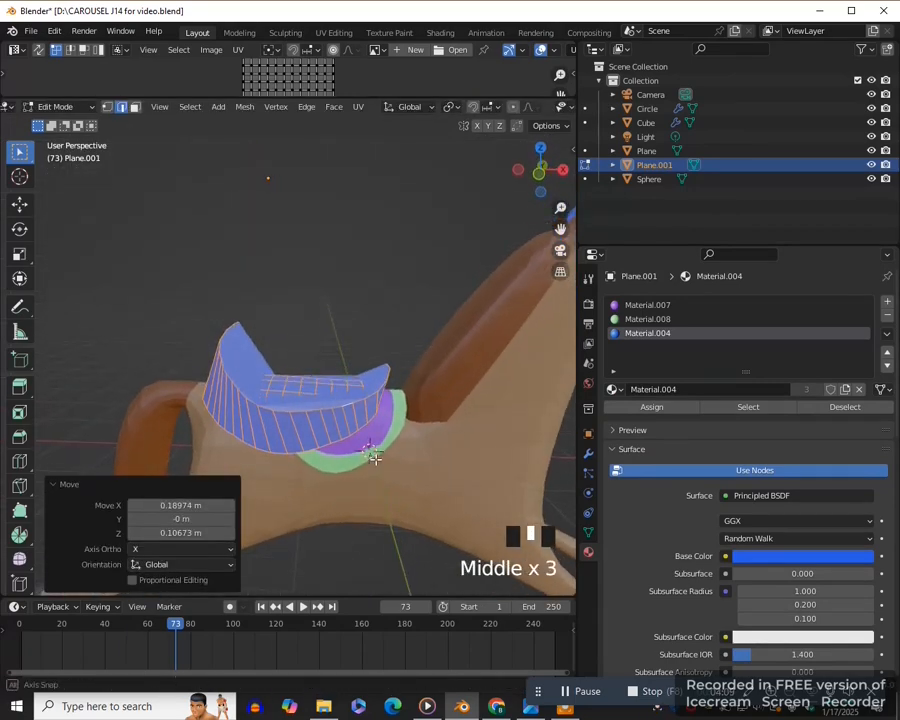
- Select the saddle's top face in face select mode and lower it along Z
key("3")
middle_click_drag(254, 374, 310, 422)
left_click(262, 385)
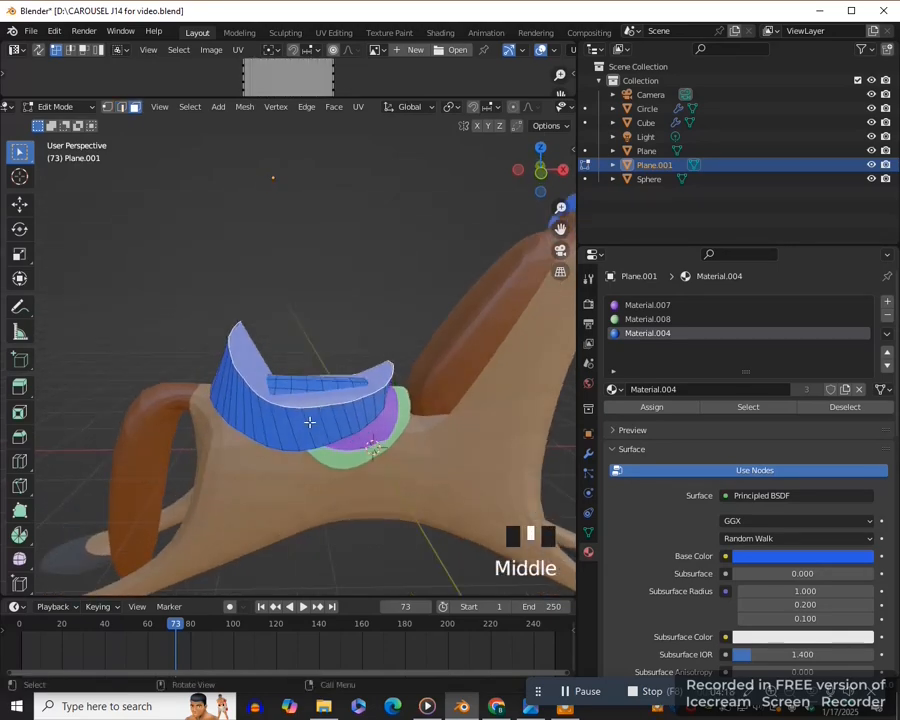
key("KP_1")
key("g")
key("z")
left_click(429, 381)
scroll(429, 381, "up", 2)
- Flatten the whole saddle mesh to 0.67 along Z and shift it about 0.12 m along X, finishing in object mode
key("a")
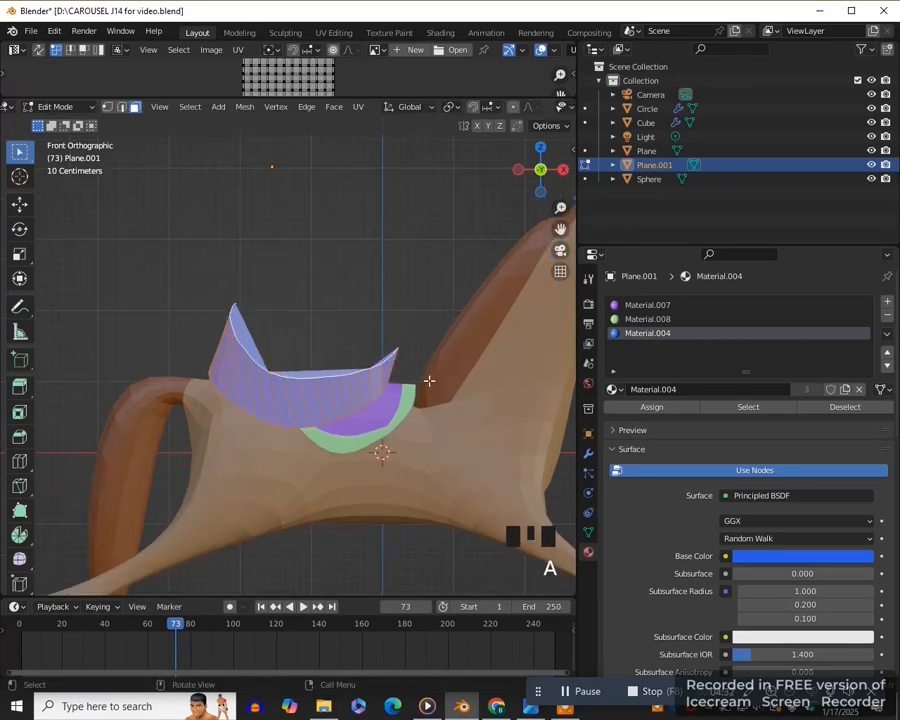
key("s")
key("z")
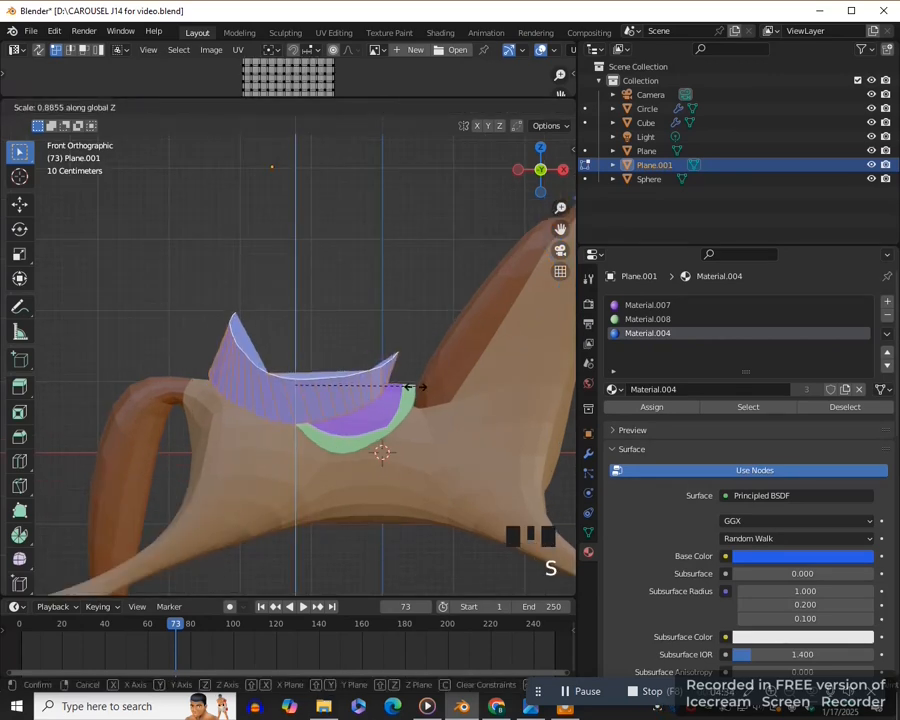
left_click(355, 464)
scroll(355, 464, "up", 1)
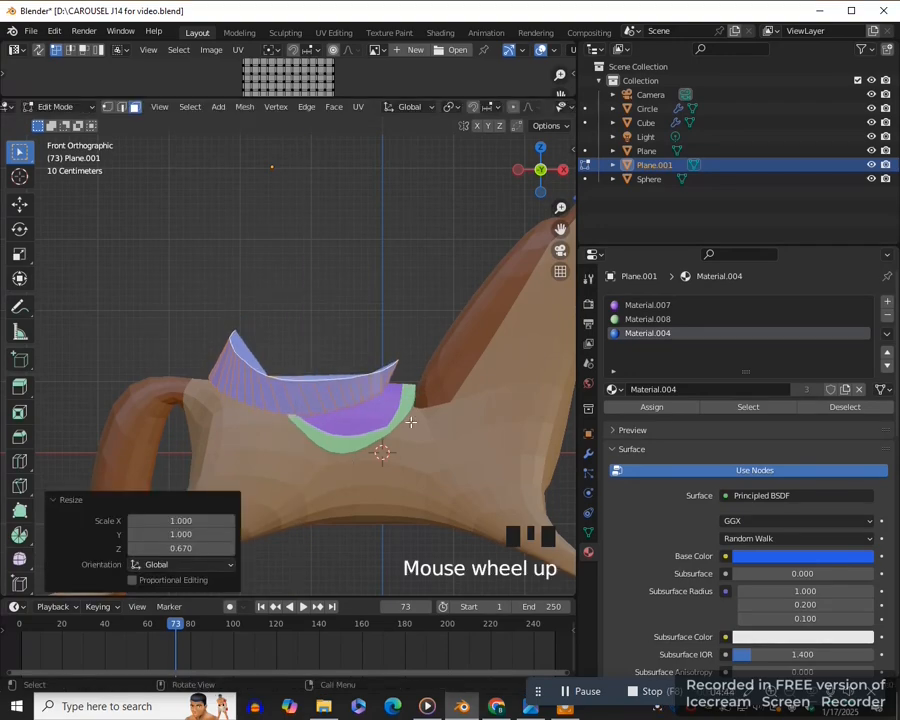
key("KP_1")
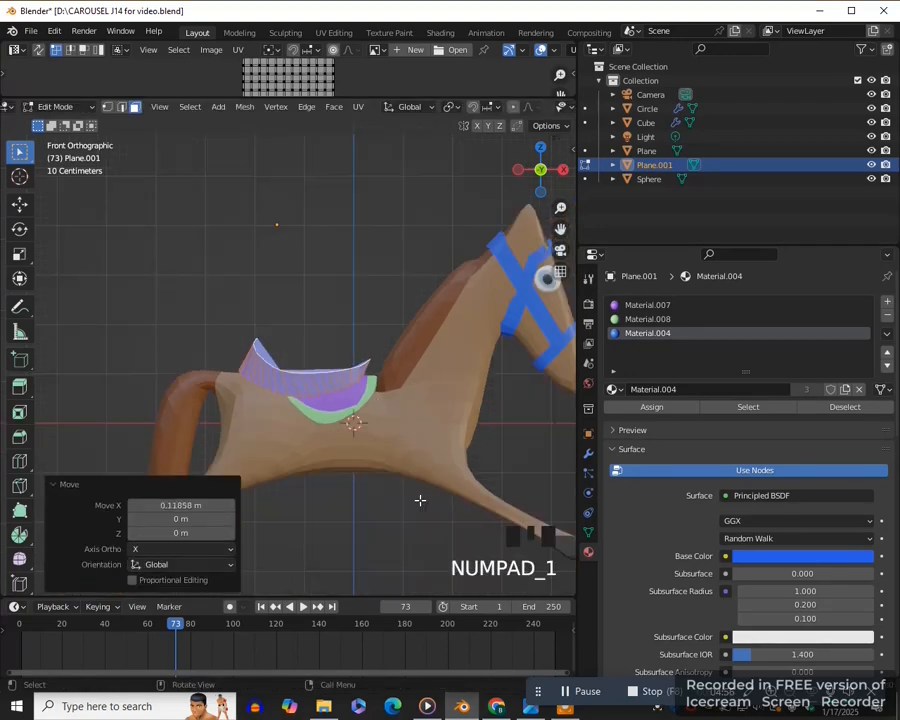
key("Tab")
- Move the saddle object about 0.22 m along X toward the horse's neck
left_click(315, 506)
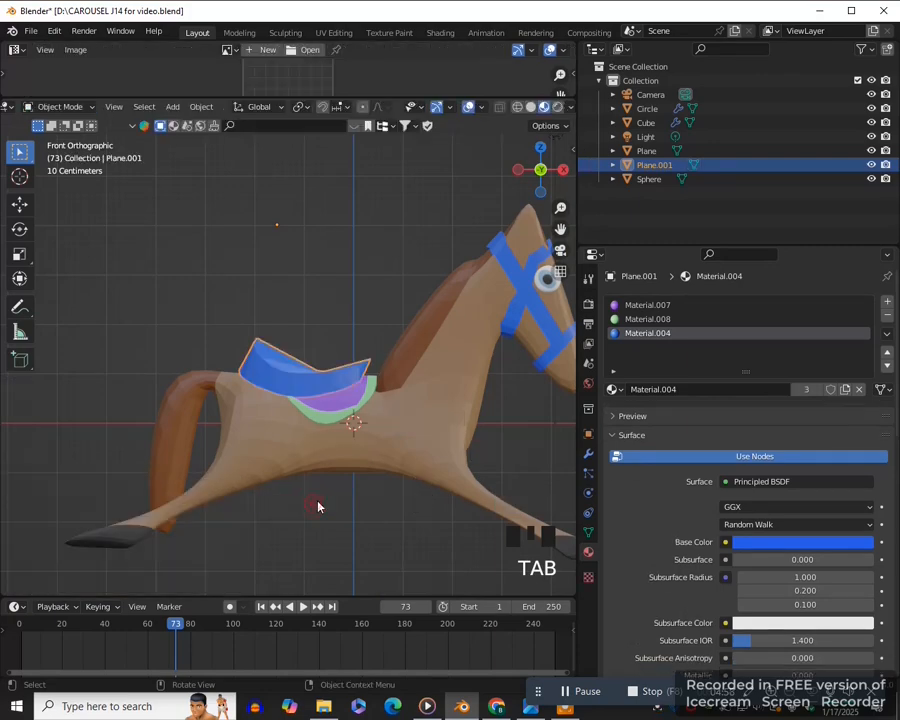
scroll(326, 499, "down", 3)
left_click(340, 441)
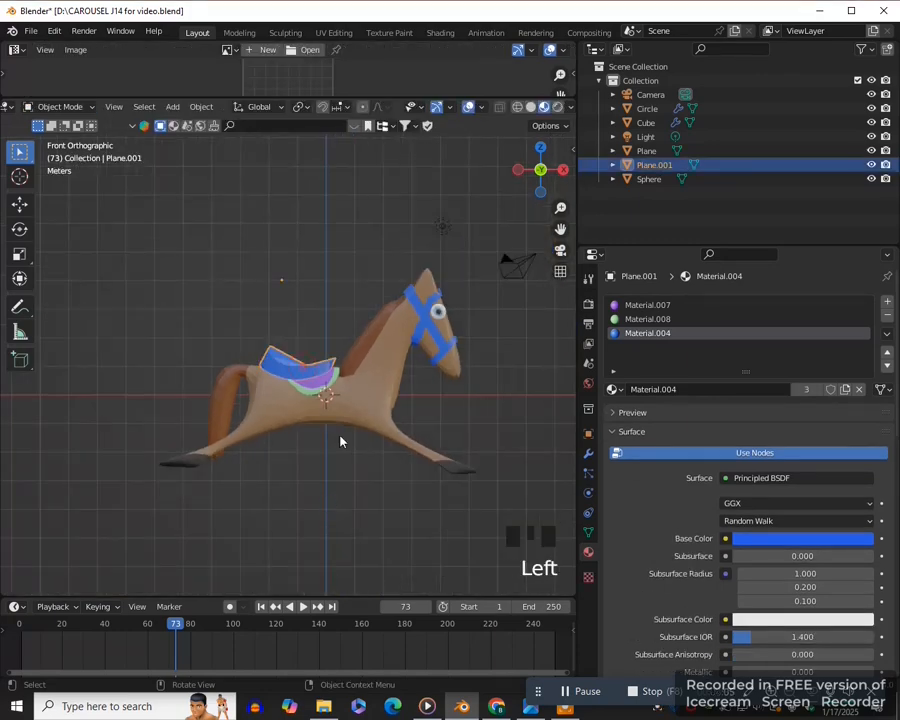
scroll(340, 441, "up", 2)
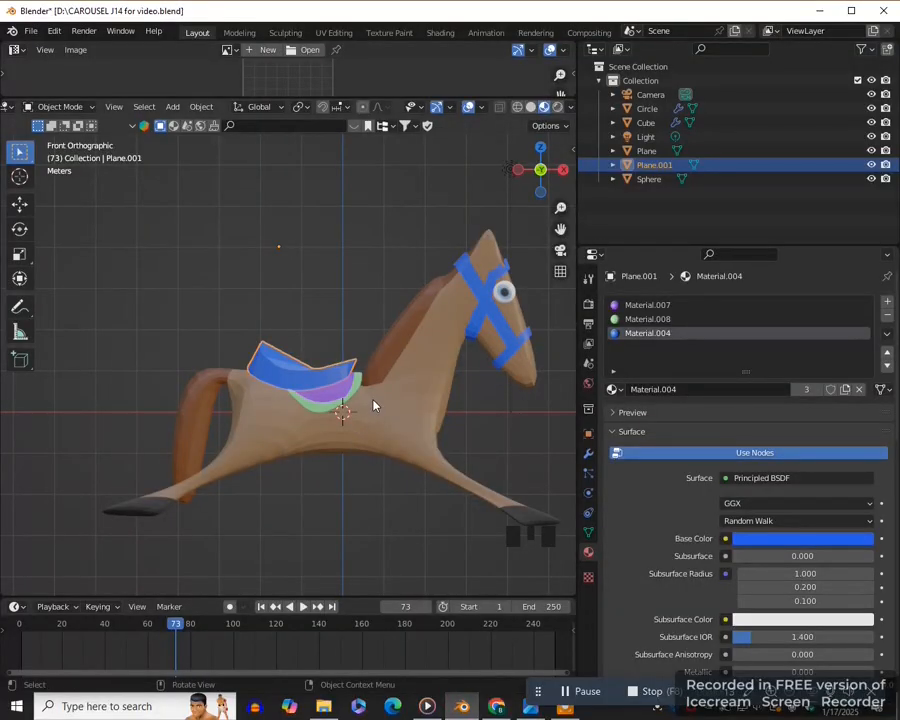
key("g")
key("x")
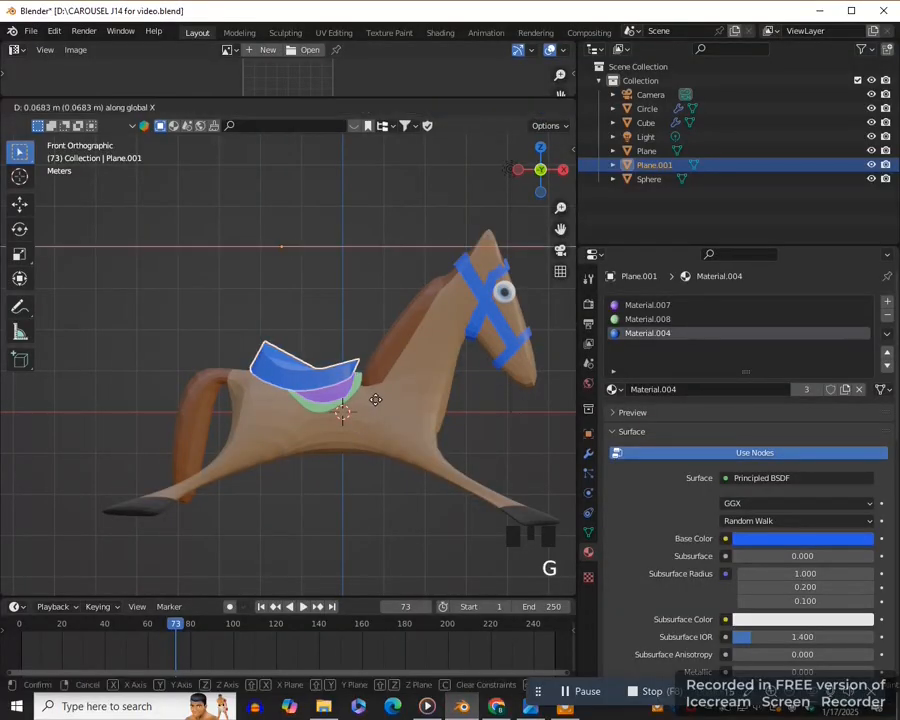
left_click(378, 399)
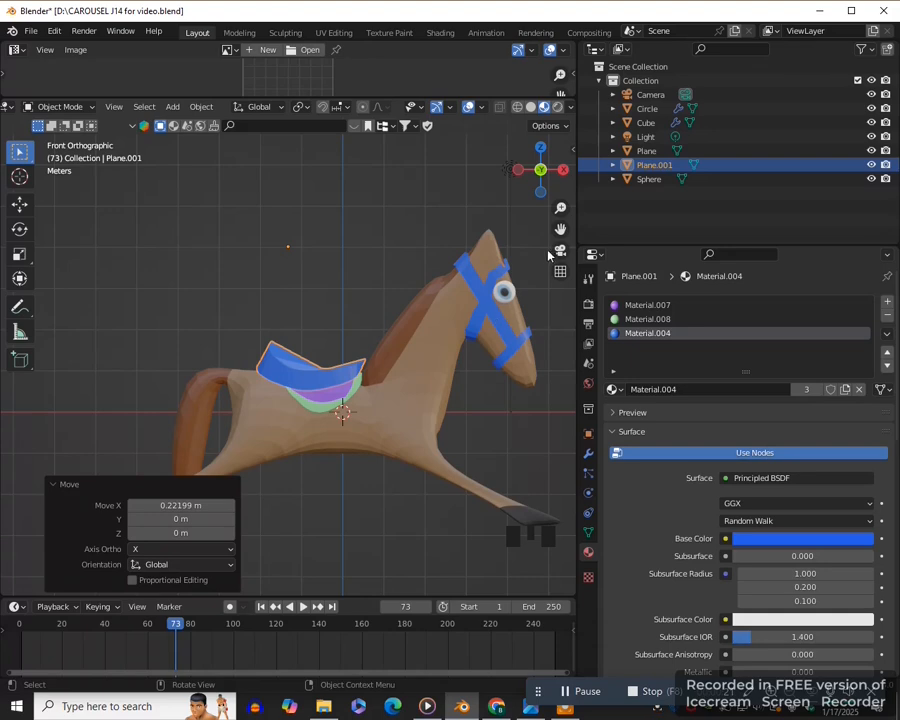
- Apply the Mirror, Subdivision and Collision modifiers on the horse body
scroll(388, 501, "down", 2)
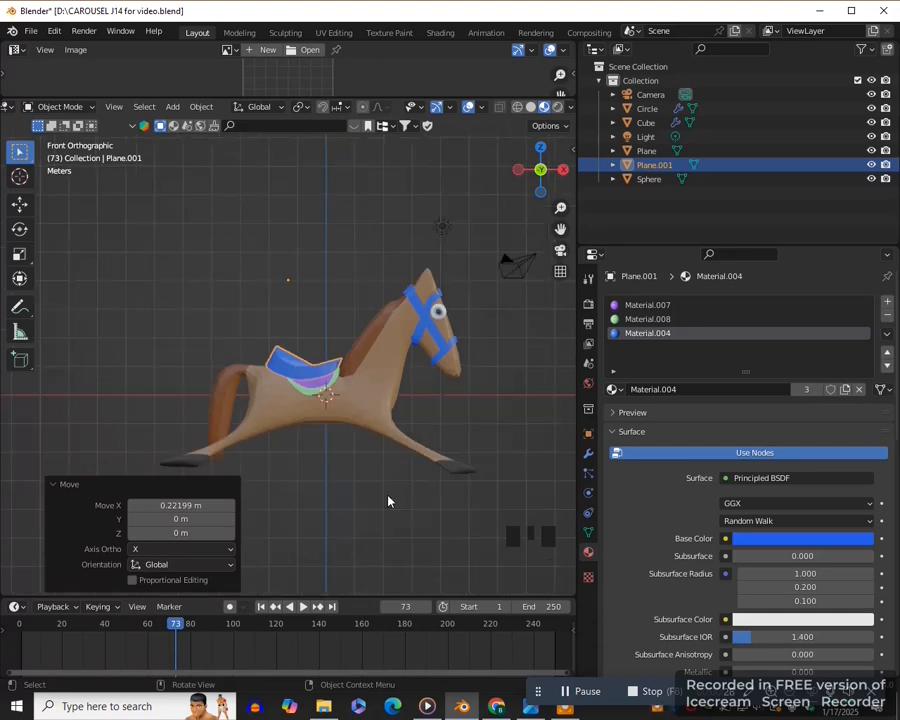
left_click_drag(560, 230, 530, 245)
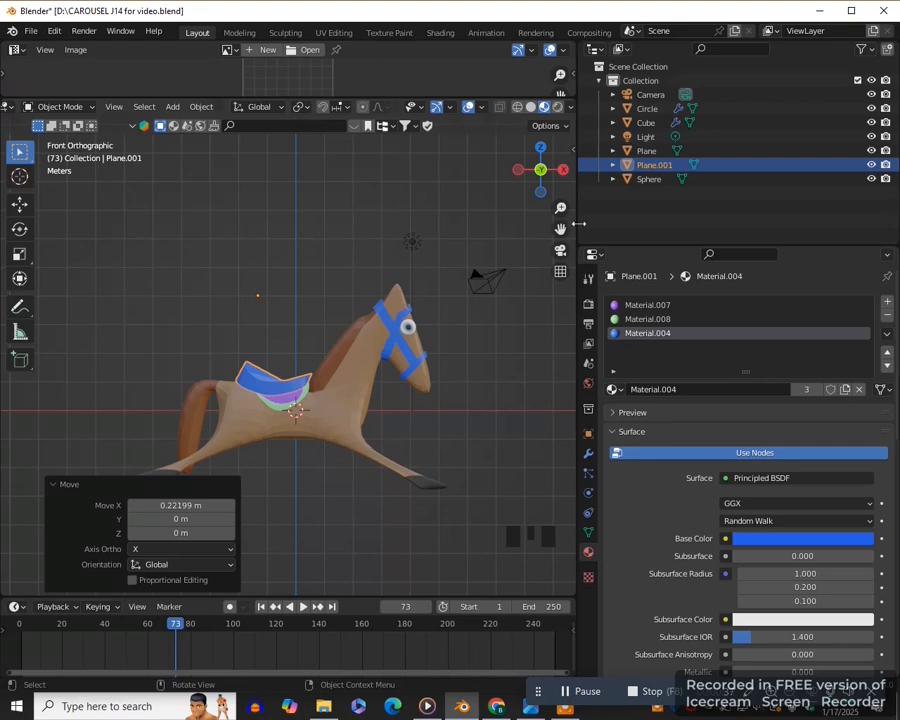
left_click_drag(561, 228, 596, 224)
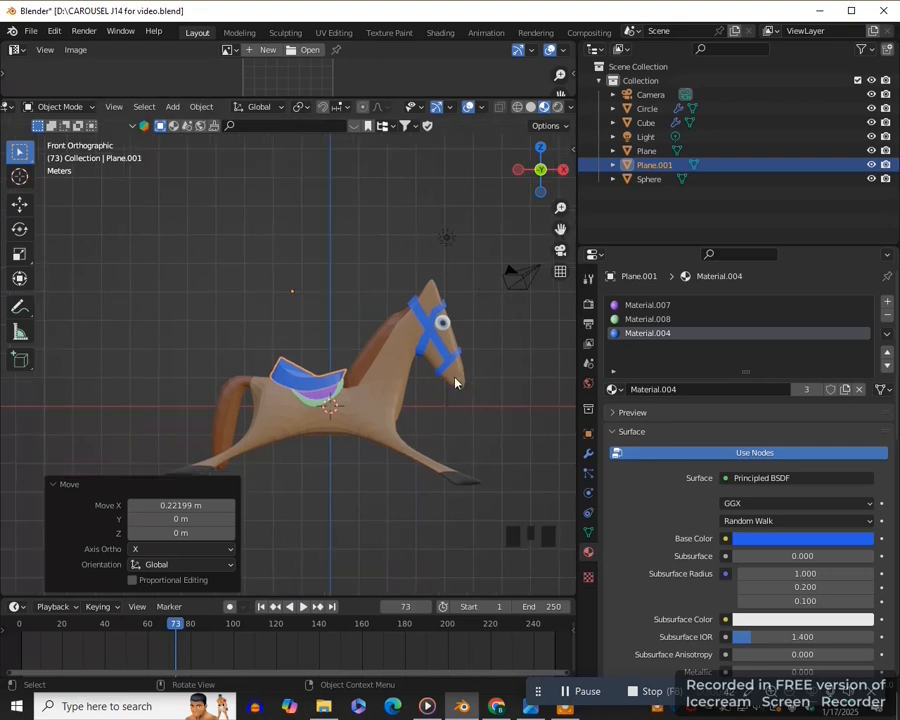
left_click(382, 397)
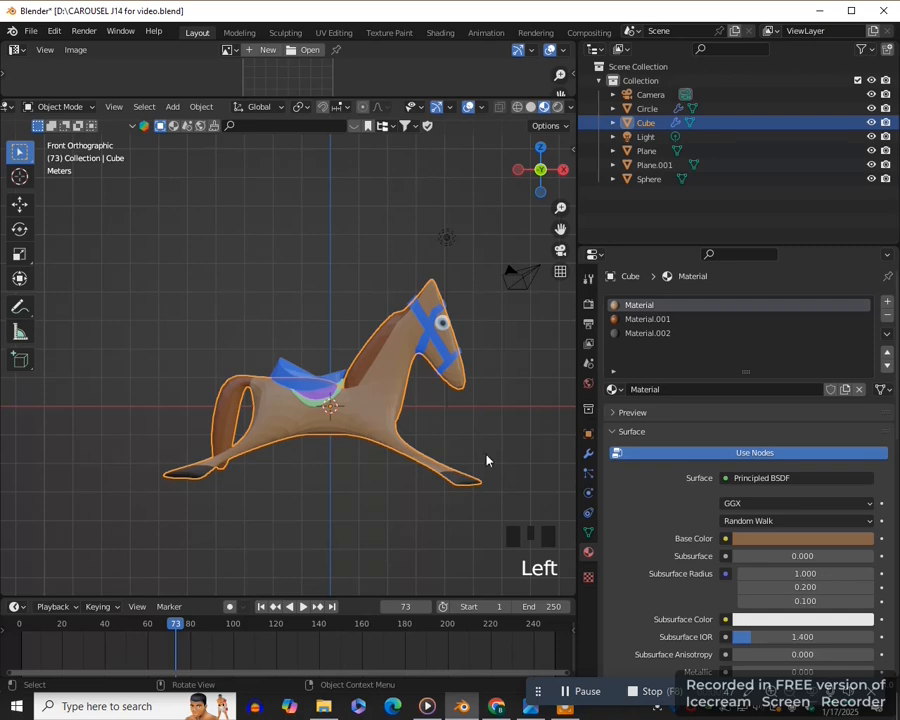
left_click(587, 454)
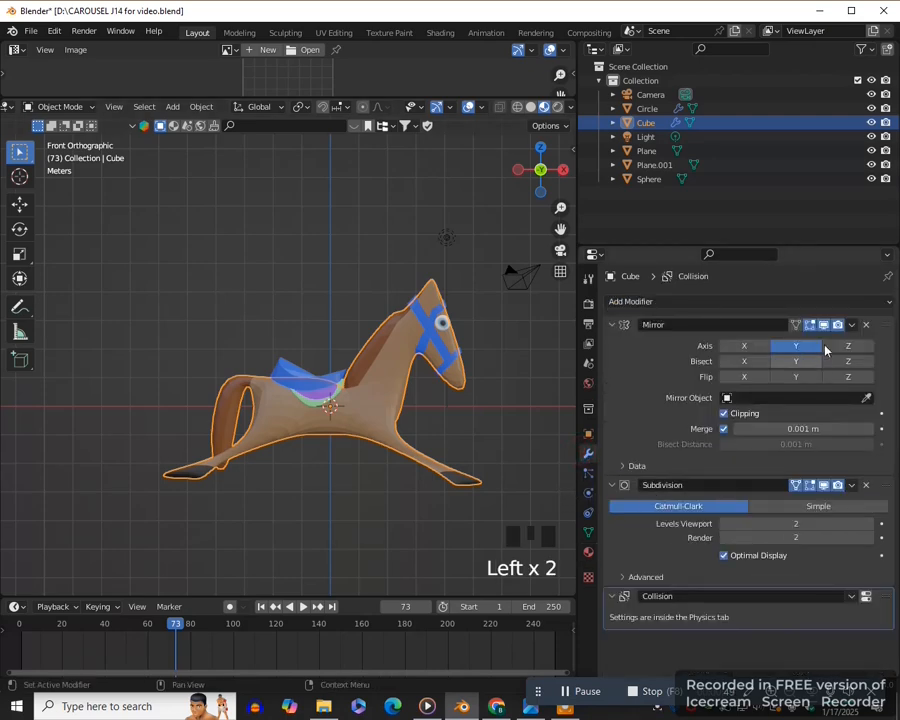
left_click(852, 325)
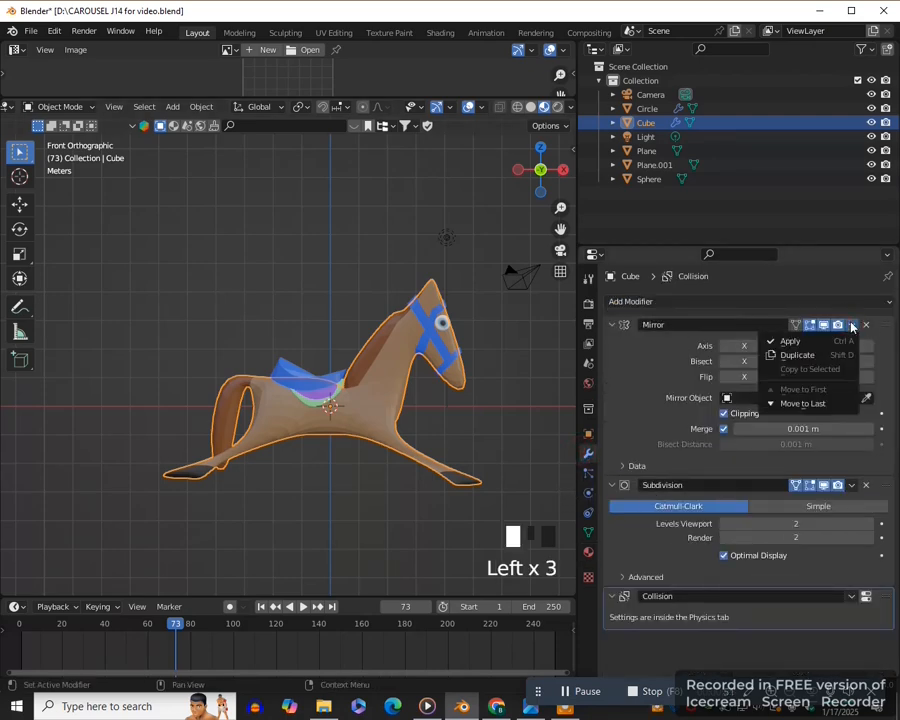
key("ctrl+a")
left_click(852, 325)
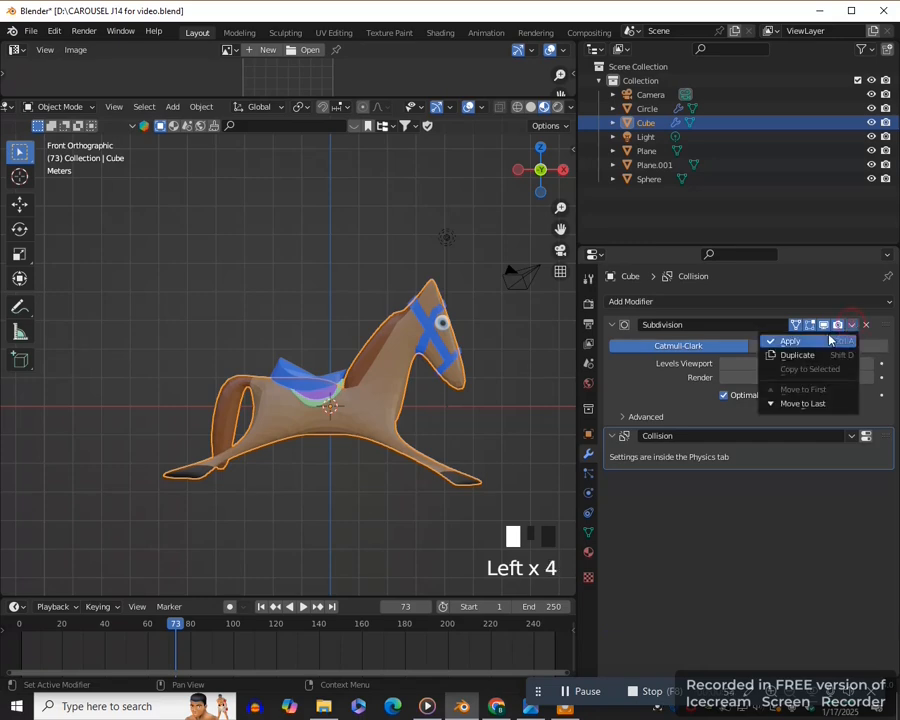
key("ctrl+a")
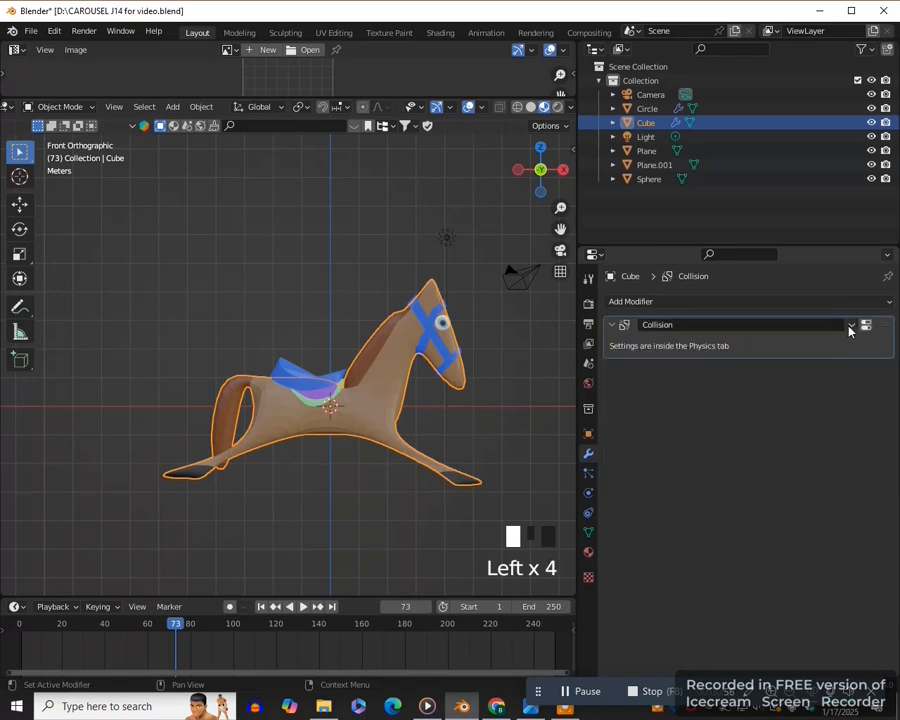
left_click(851, 326)
key("ctrl+a")
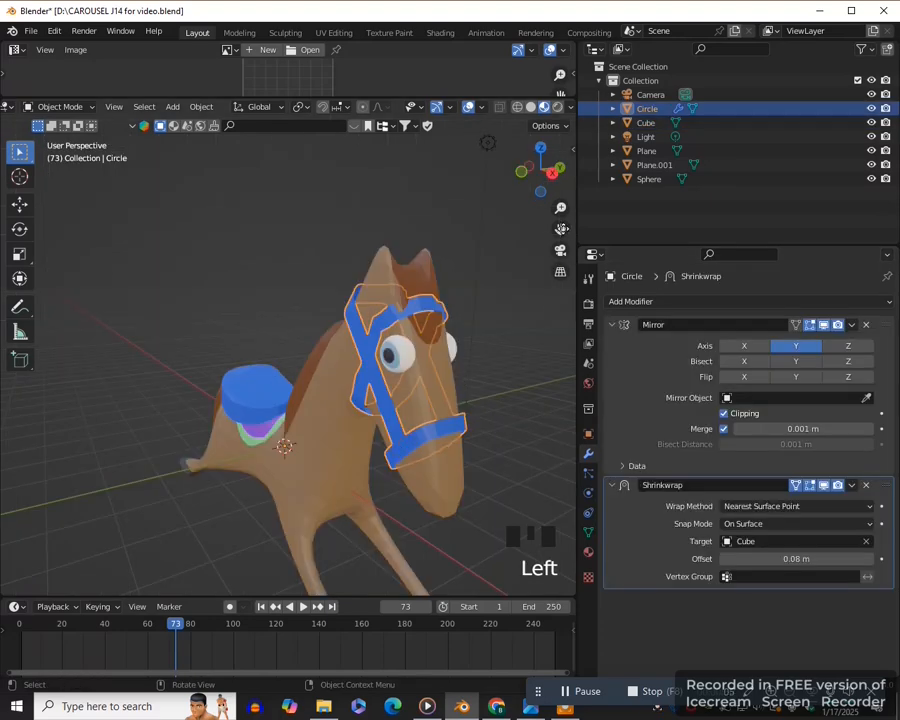
- Raise the sunken upper-edge vertices of the bridle's forehead strap about 0.02 m along Z and return to object mode
left_click_drag(560, 228, 500, 230)
middle_click_drag(290, 392, 374, 395)
scroll(366, 480, "up", 4)
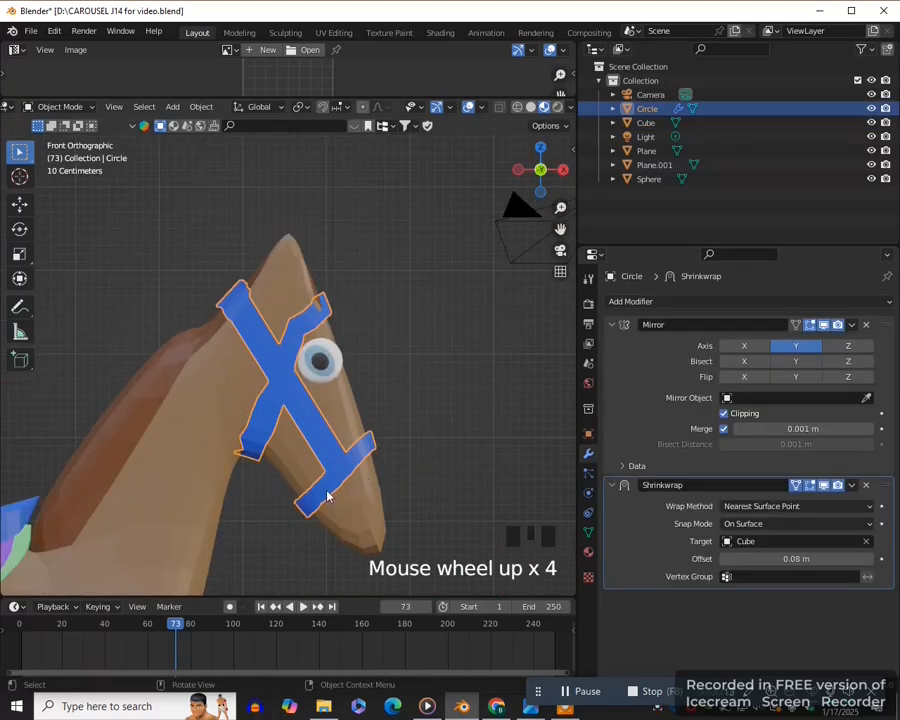
middle_click_drag(317, 502, 424, 392)
key("Tab")
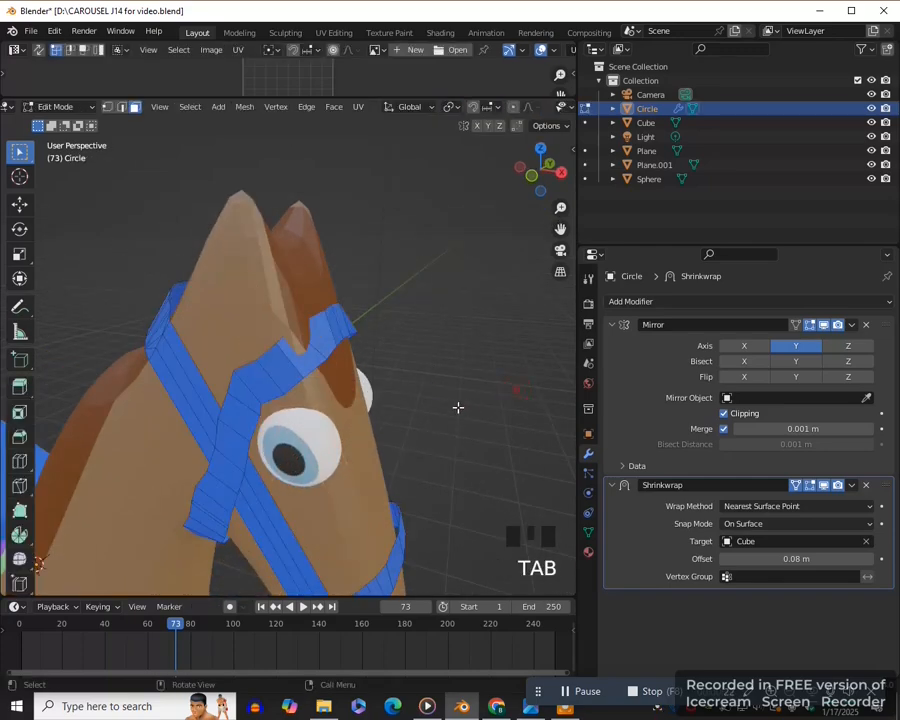
scroll(371, 360, "up", 3)
key("z")
scroll(371, 360, "up", 2)
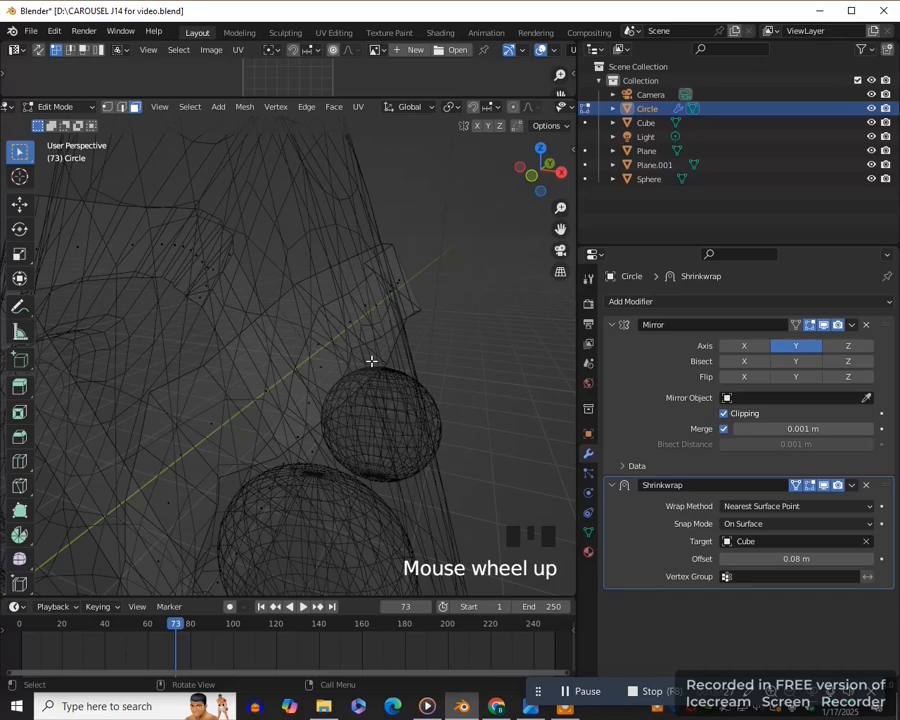
middle_click_drag(370, 360, 372, 374)
key("a")
left_click(301, 303)
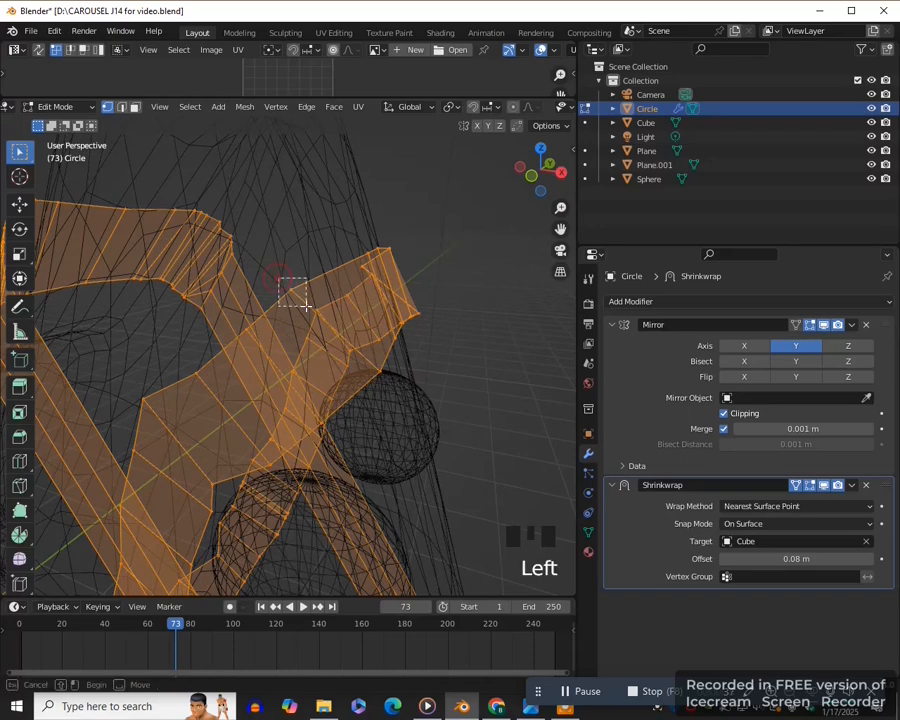
left_click(340, 382)
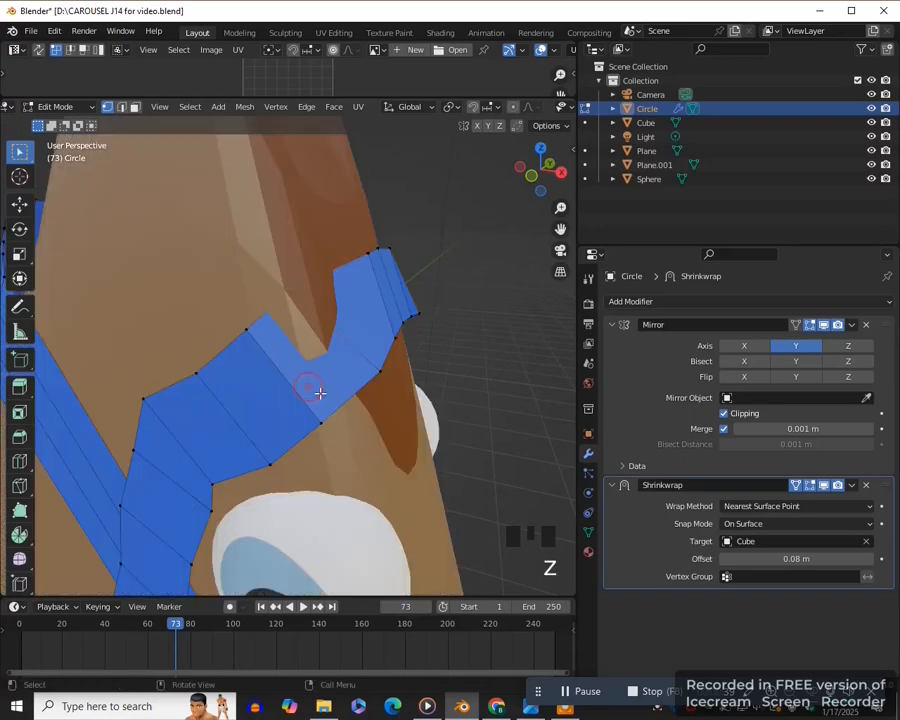
middle_click_drag(375, 368, 418, 378)
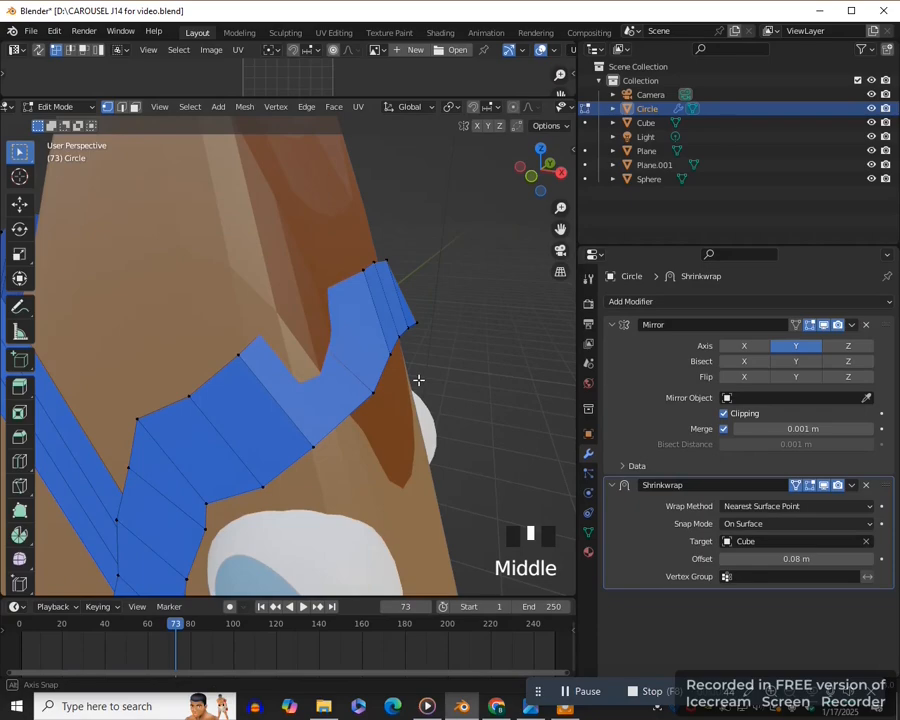
key("g")
key("z")
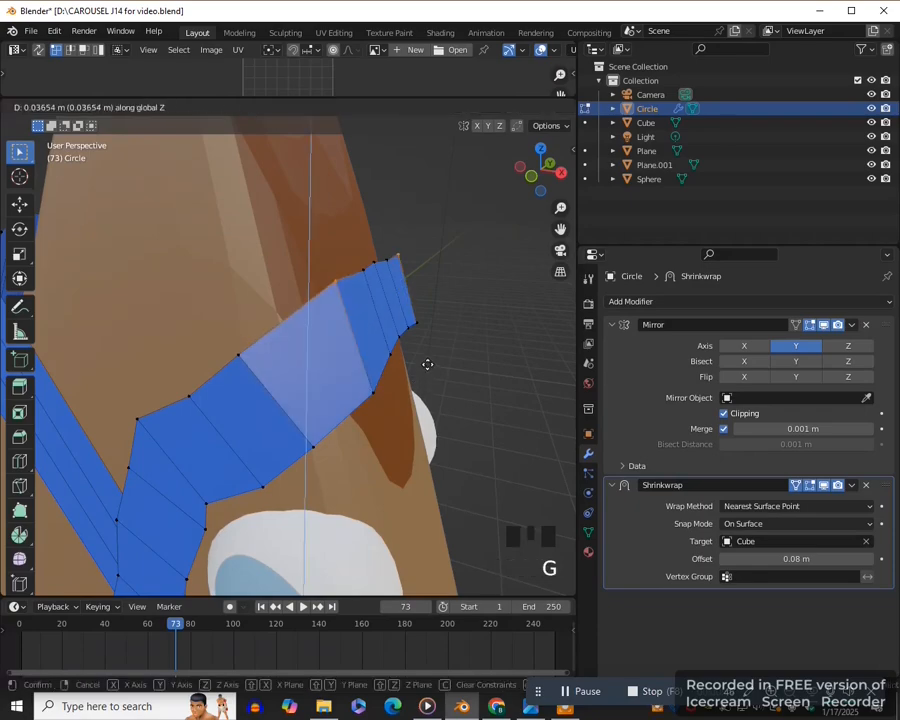
left_click(424, 364)
middle_click_drag(424, 364, 400, 363)
scroll(428, 383, "down", 3)
scroll(428, 383, "down", 4)
left_click_drag(560, 229, 648, 215)
key("Tab")
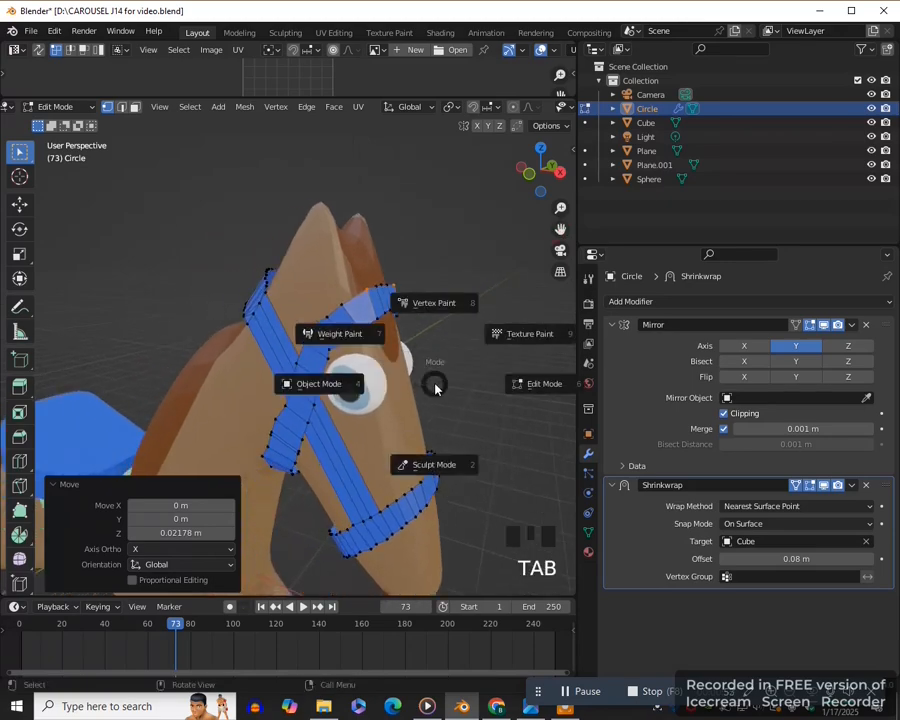
left_click(337, 389)
- Apply the Mirror and Shrinkwrap modifiers on the bridle
left_click(428, 400)
mouse_move(428, 400)
middle_mouse_down()
mouse_move(495, 396)
mouse_move(452, 390)
mouse_move(502, 408)
mouse_move(420, 397)
middle_mouse_up()
key("KP_1")
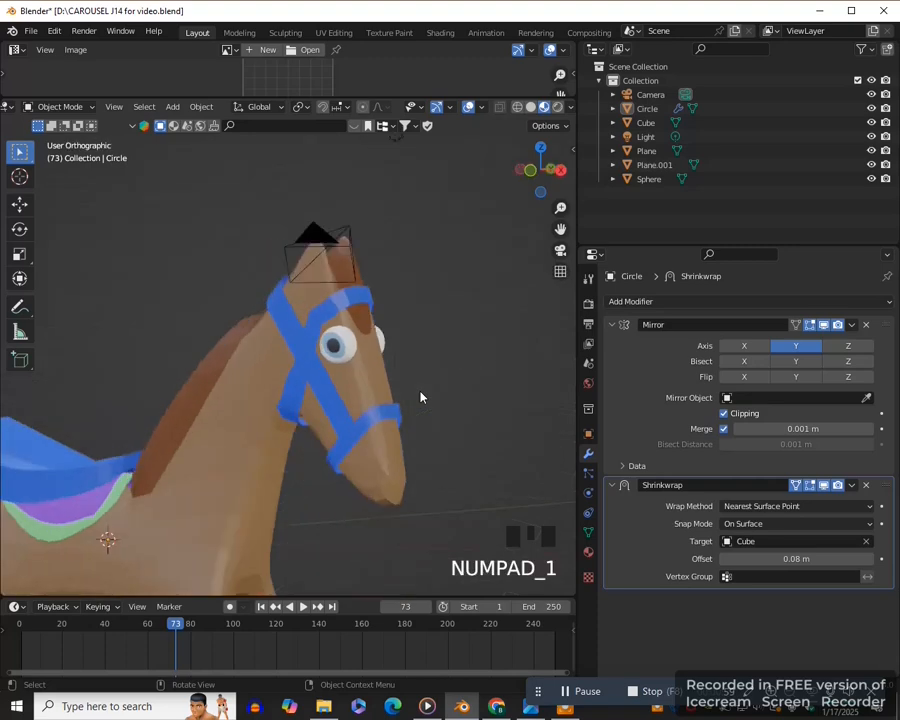
left_click(425, 435)
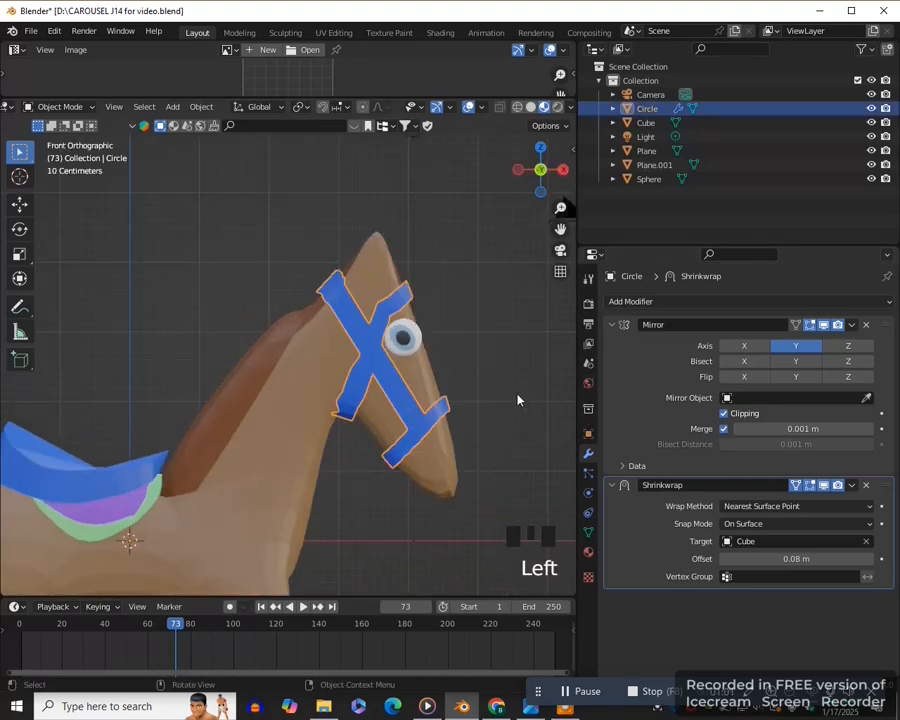
left_click(421, 420)
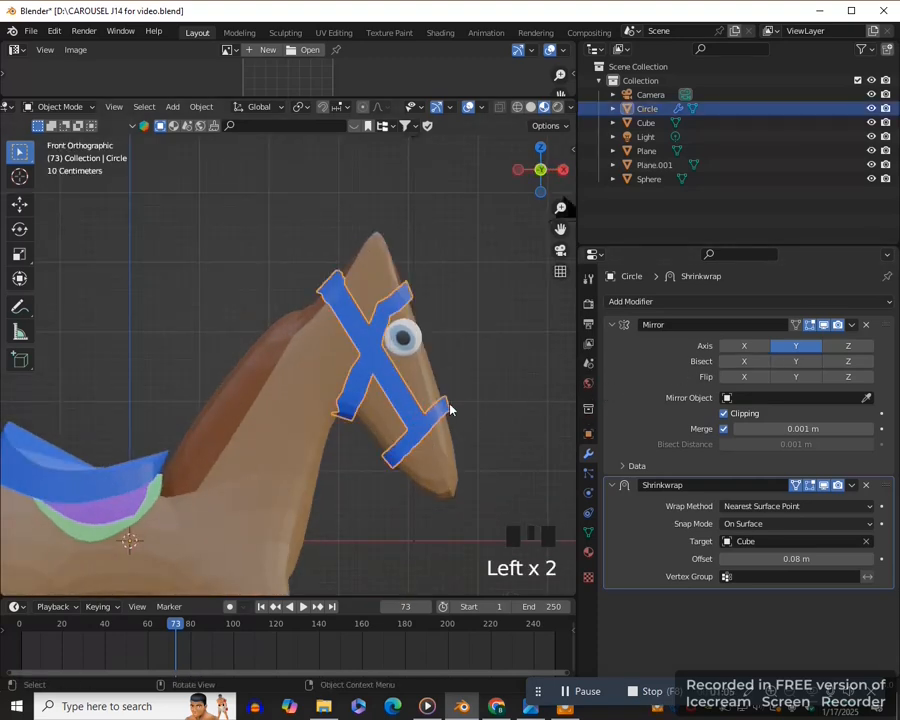
left_click(851, 325)
left_click(822, 341)
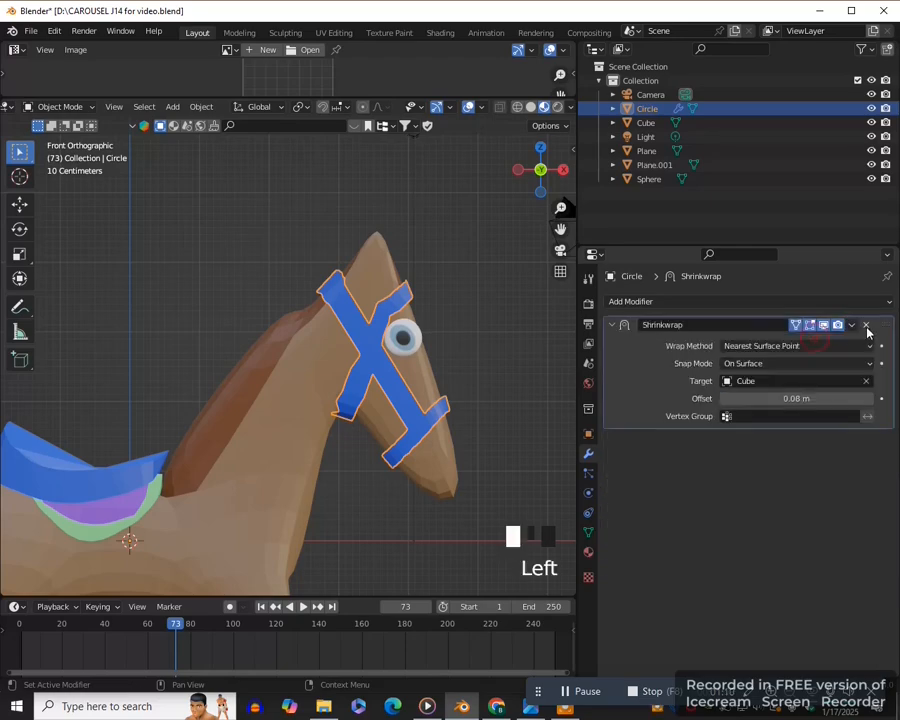
left_click(852, 325)
left_click(820, 341)
- Check the saddle cloth, the saddle and the eyes for modifiers left to apply
left_click_drag(560, 229, 729, 172)
left_click(267, 473)
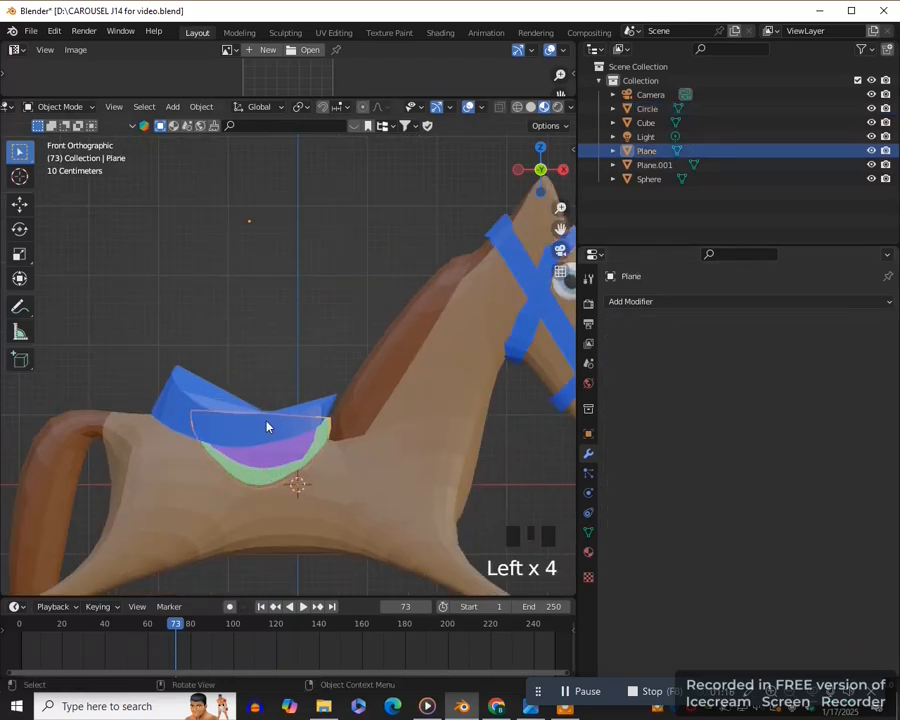
left_click(268, 426)
scroll(270, 426, "down", 2)
left_click(485, 310)
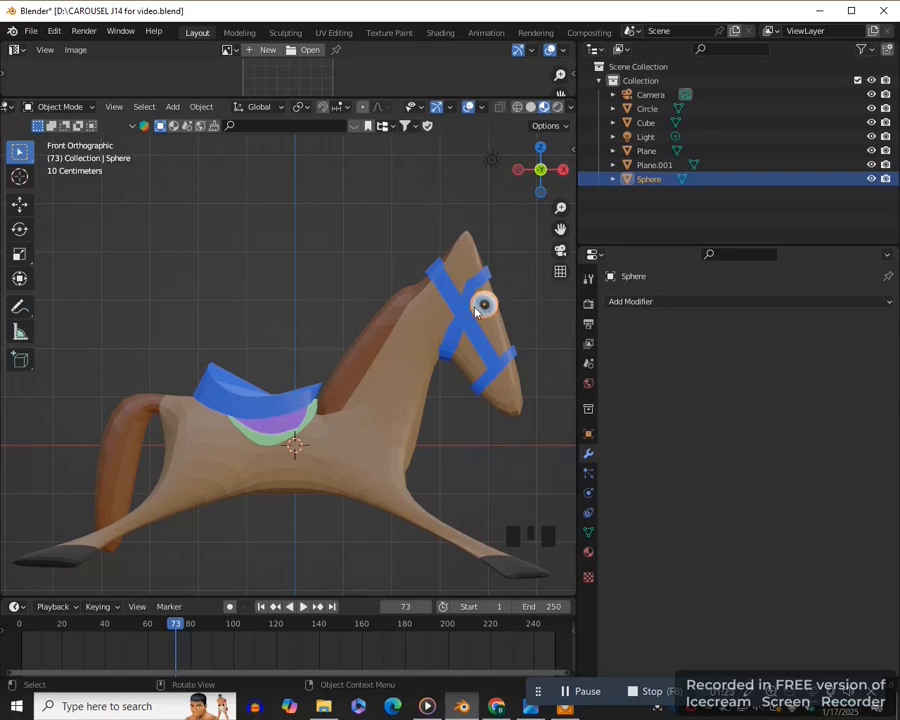
- Join the eyes, bridle, saddle, saddle cloth and horse body into one object, with the body as the active object
left_click_drag(560, 229, 526, 231)
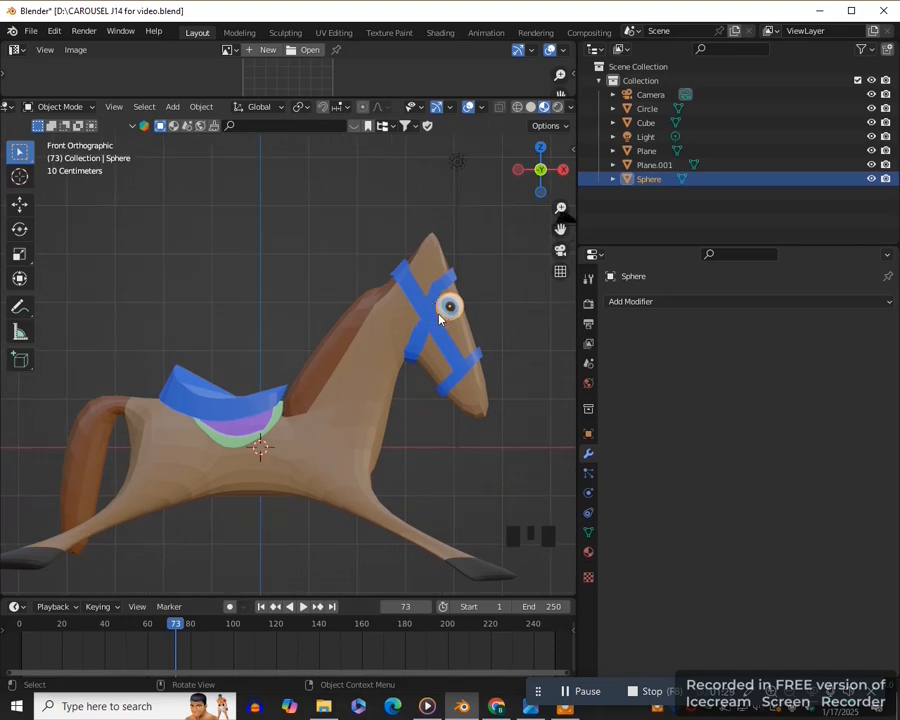
left_click(426, 311, "shift")
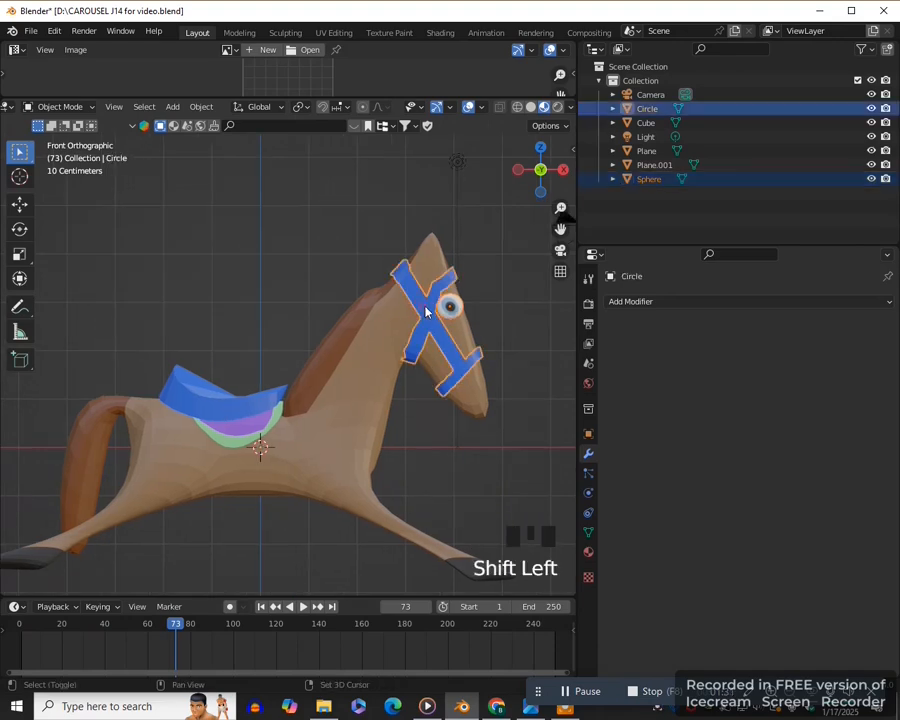
left_click(252, 403, "shift")
left_click(253, 434, "shift")
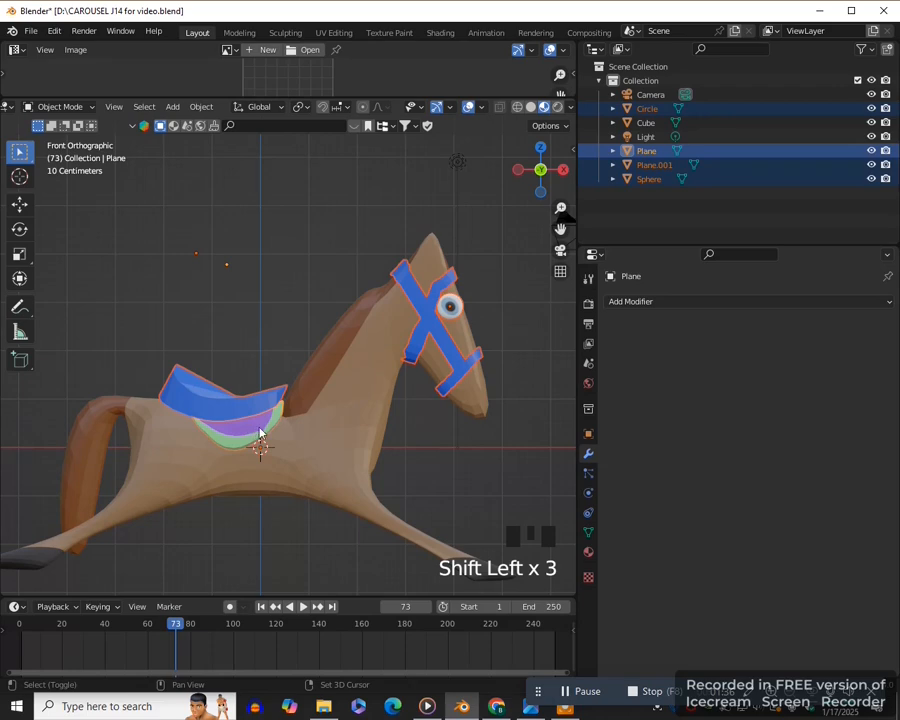
left_click(373, 400, "shift")
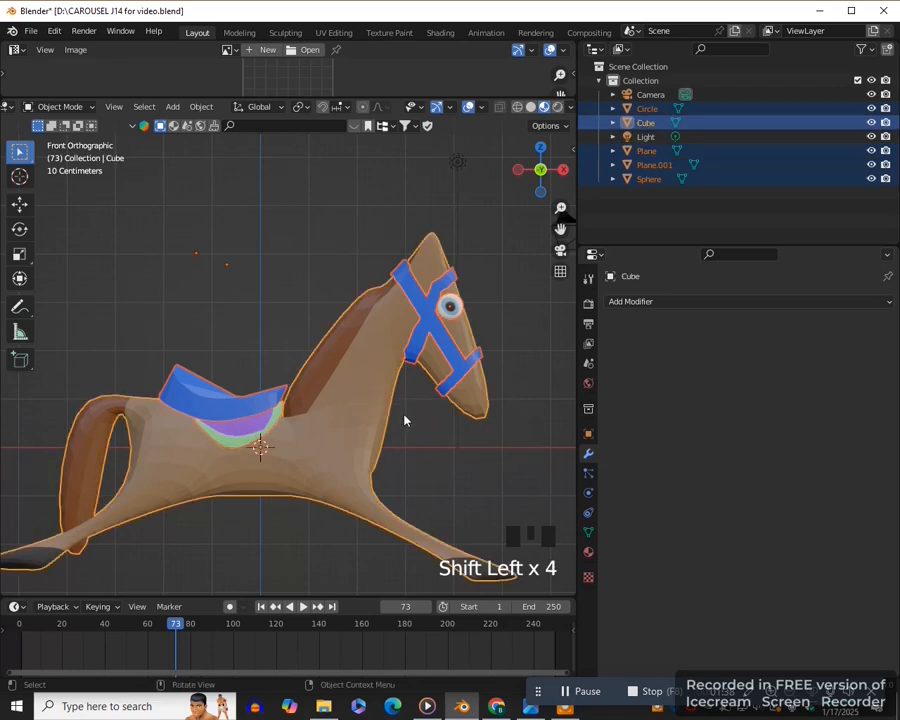
key("ctrl+j")
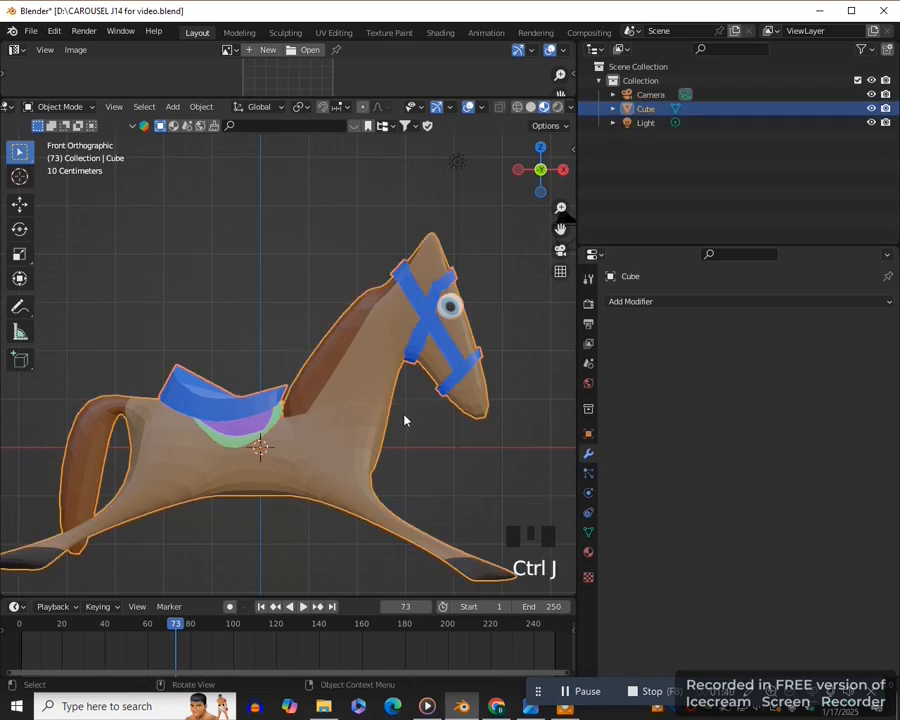
scroll(405, 420, "down", 1)
left_click(491, 376)
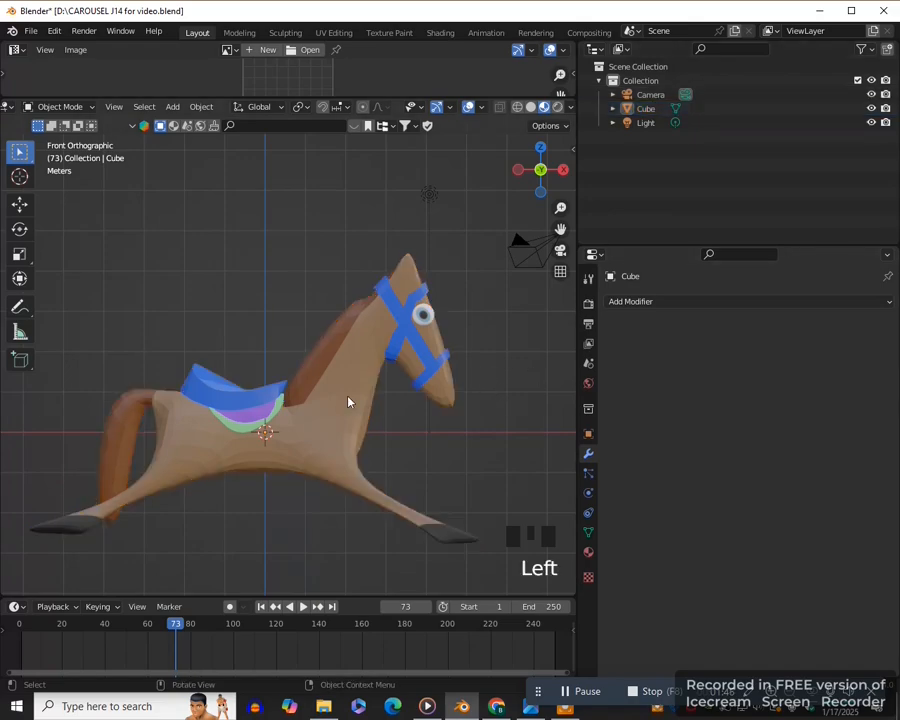
- Add a cylinder of 1 m radius and 2 m depth at the origin and stretch it about 23 times along Z
scroll(348, 402, "down", 2)
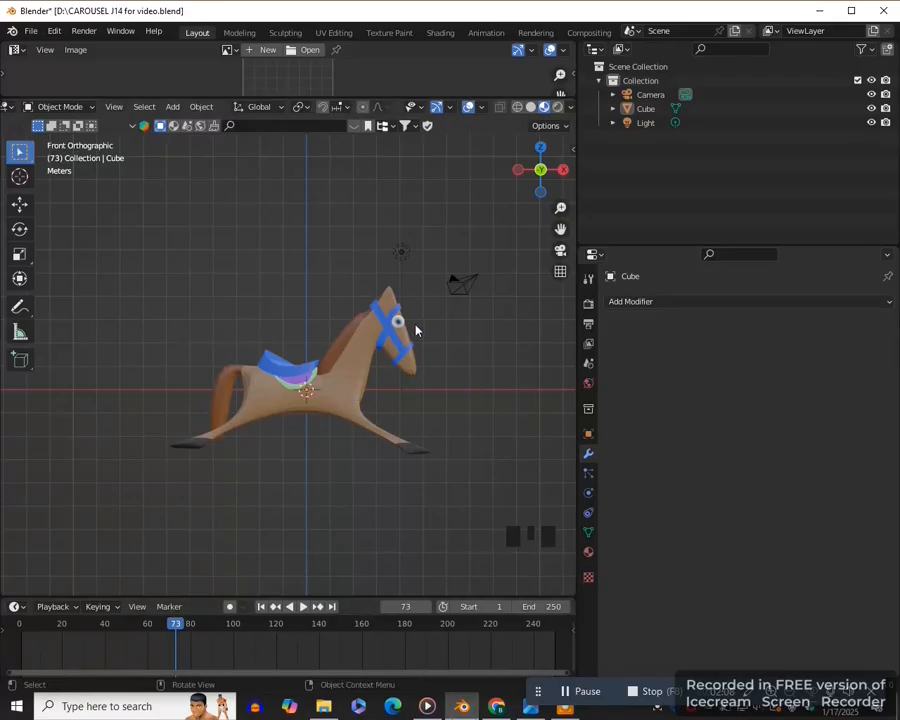
key("shift+a")
left_click(480, 384)
scroll(328, 444, "down", 2)
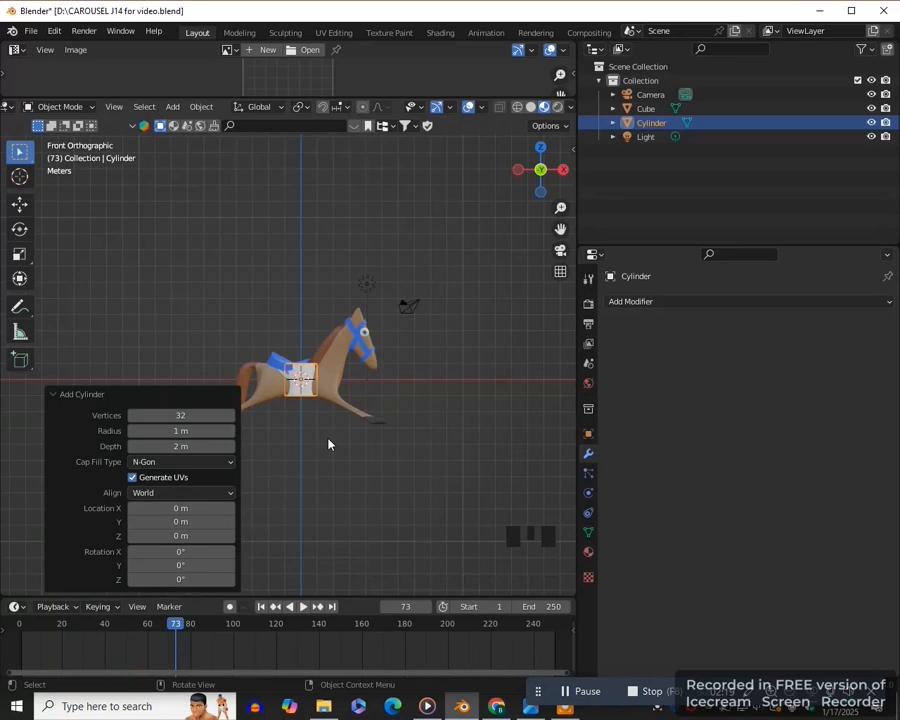
scroll(328, 443, "down", 6)
key("s")
key("z")
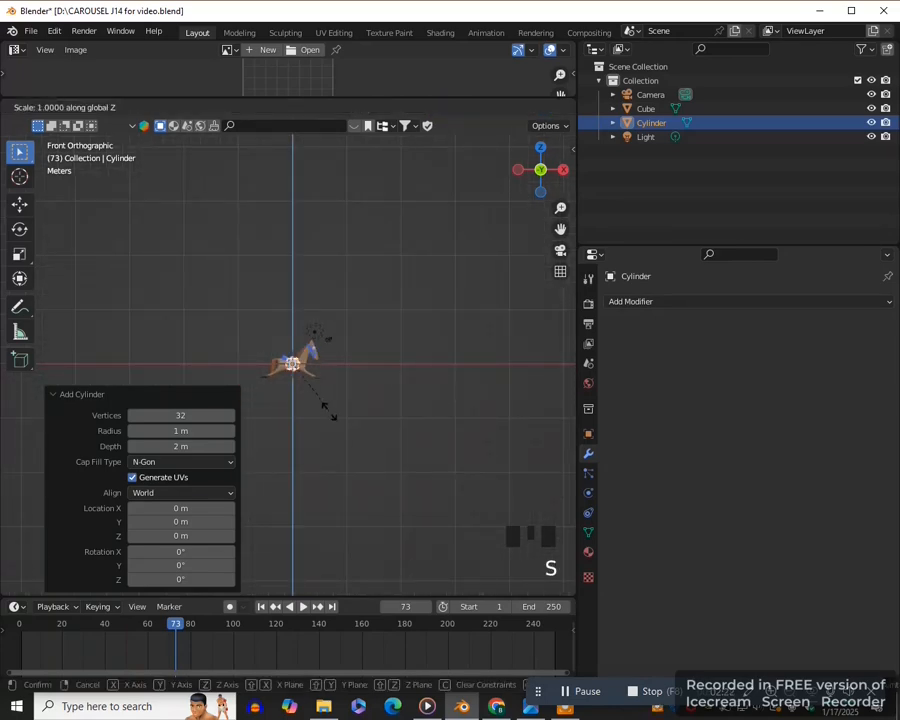
left_click(366, 417)
scroll(366, 417, "up", 1)
scroll(448, 378, "up", 6)
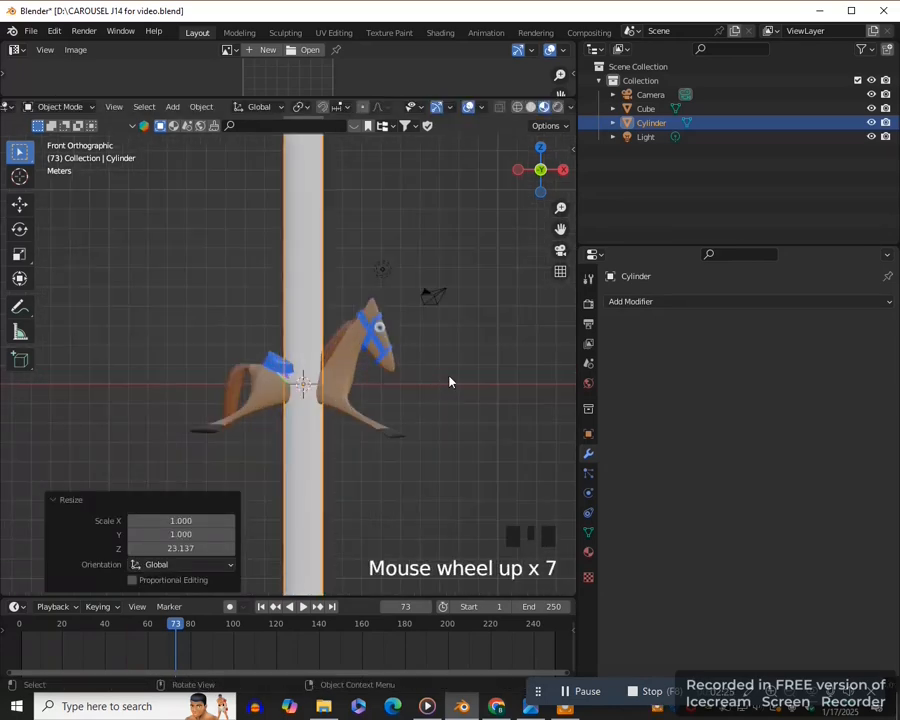
- Scale the cylinder down uniformly in two passes, the second by about 0.75, into a slender pole through the horse
key("s")
left_click(406, 384)
scroll(406, 384, "up", 5)
key("s")
left_click(402, 391)
scroll(390, 410, "down", 1)
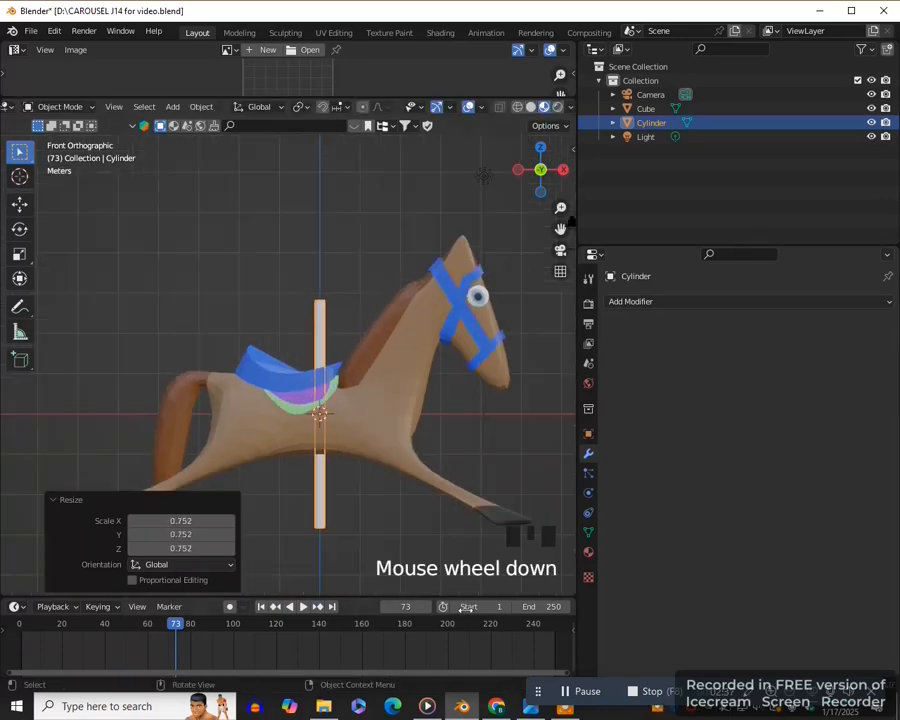
scroll(360, 460, "down", 2)
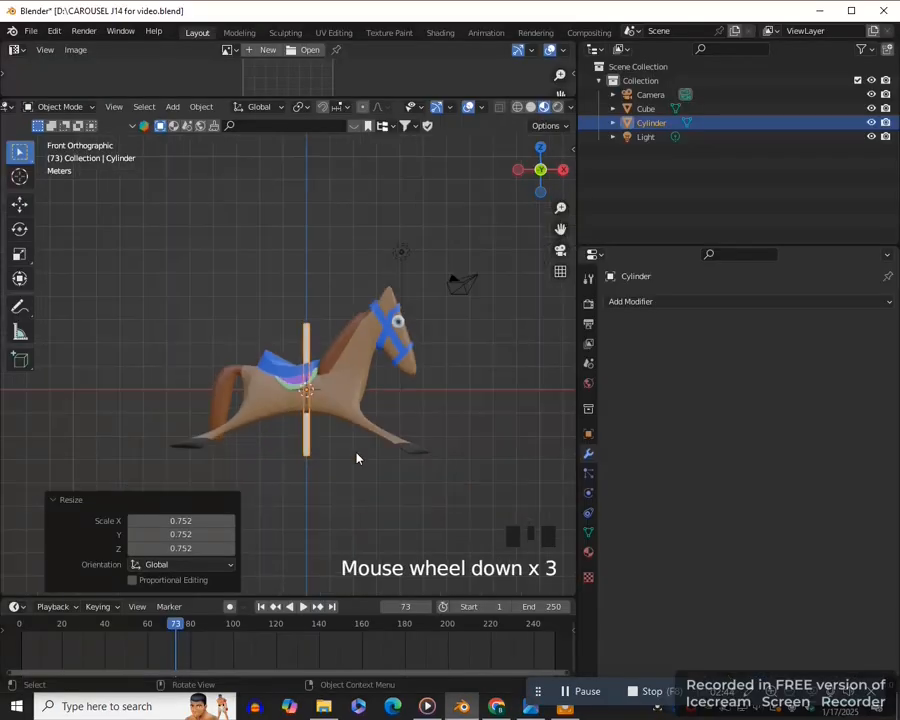
- Stretch the pole about 2.9 times along Z and raise it along Z so more of it stands above the horse
key("s")
key("z")
left_click(450, 555)
scroll(448, 522, "down", 2)
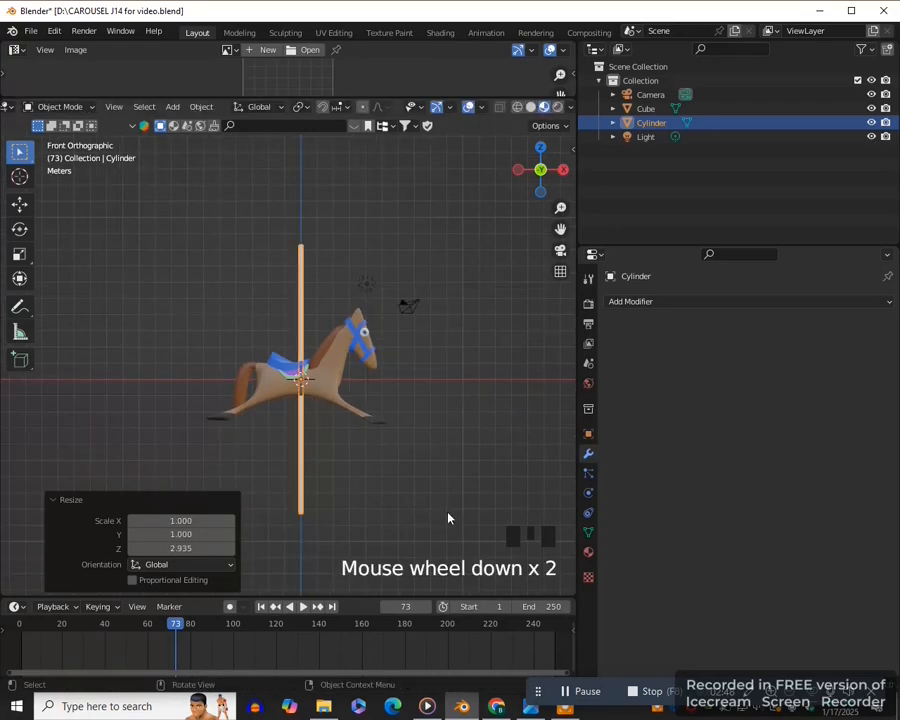
key("g")
key("z")
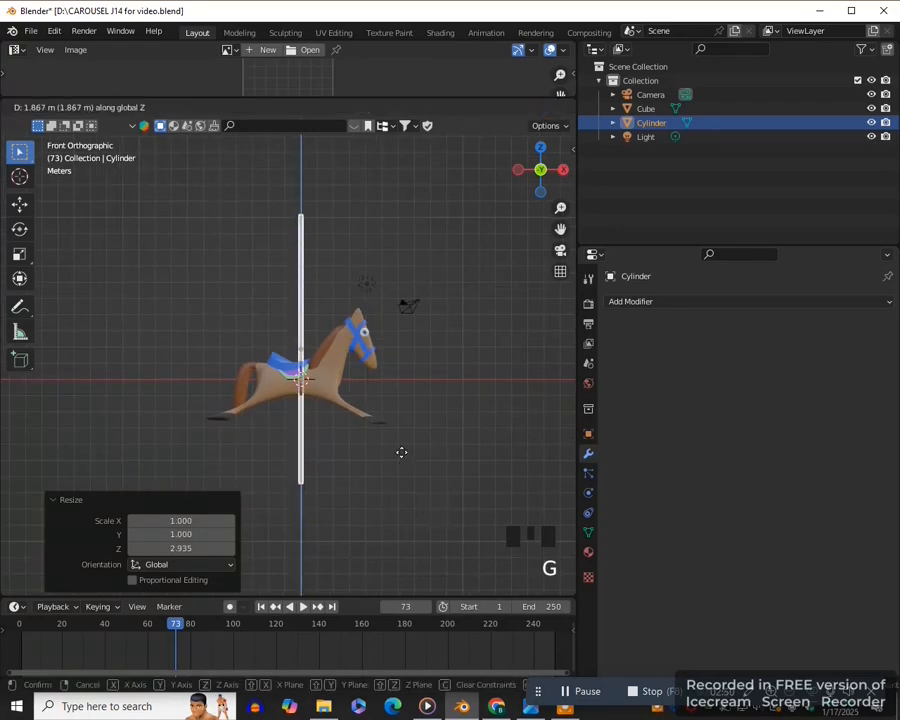
left_click(400, 432)
scroll(400, 432, "up", 5)
- Check the pole position in the carousel reference photo and shift the pole about 0.19 m along X
left_click(531, 707)
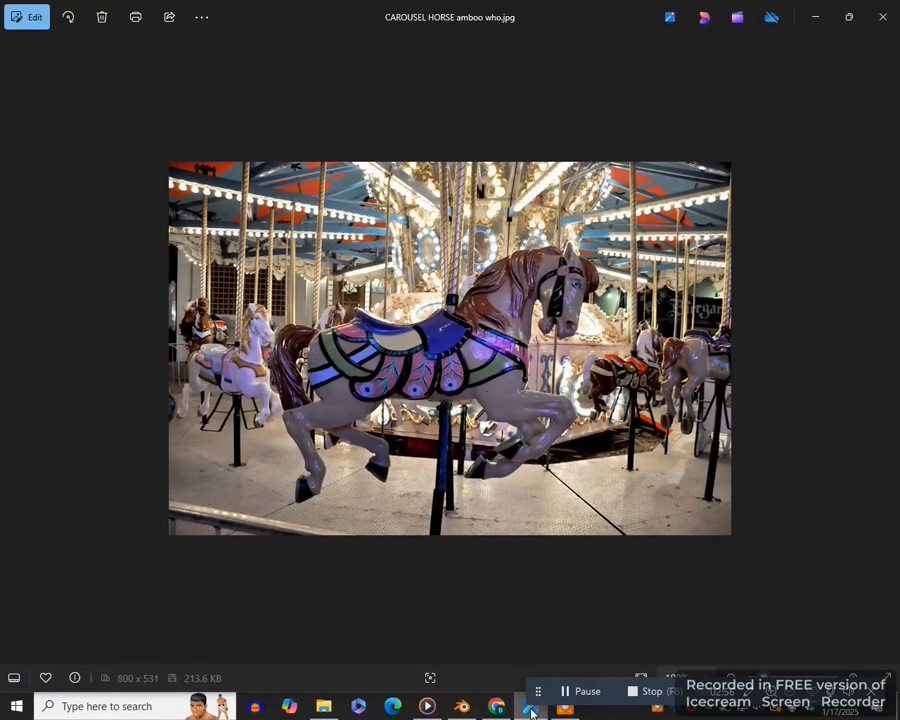
left_click(531, 707)
key("g")
key("x")
left_click(372, 424)
scroll(306, 344, "down", 2)
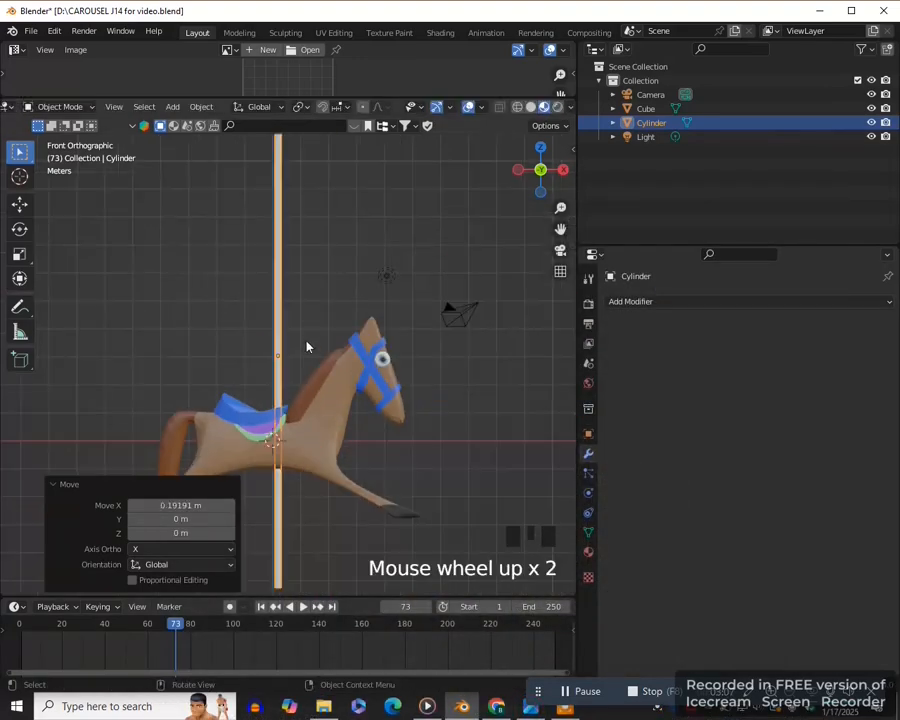
scroll(278, 329, "down", 2)
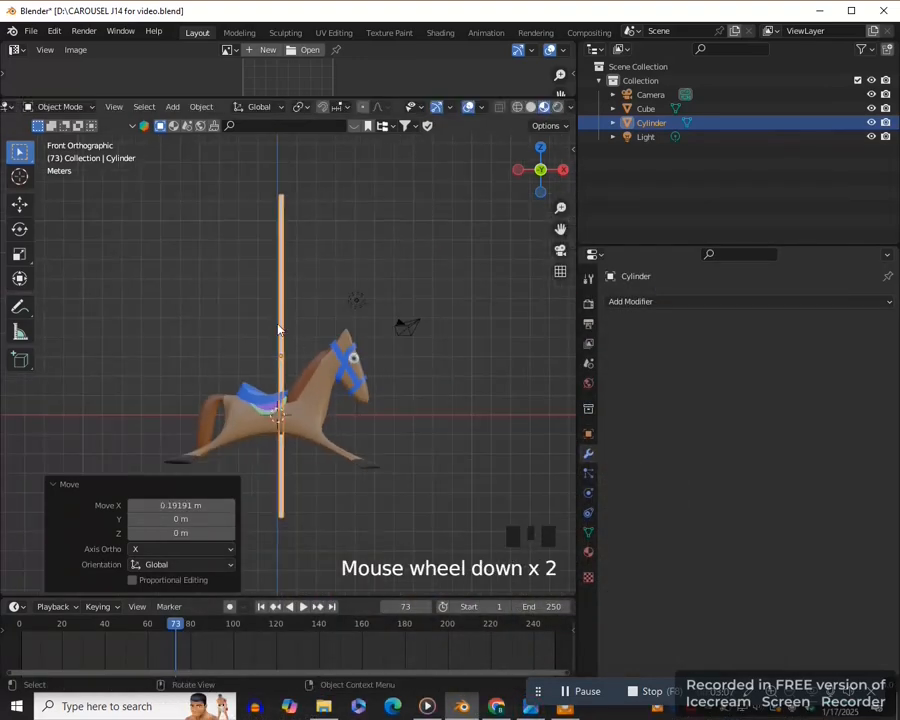
- Join the pole with the horse into one object, with the horse as the active object
left_click(312, 402, "shift")
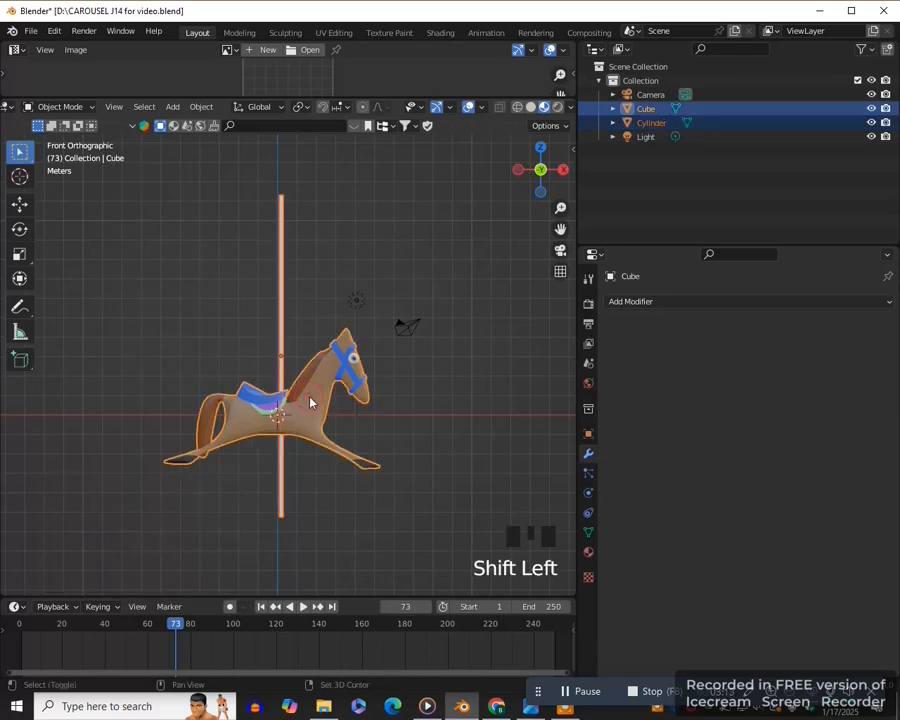
key("ctrl+j")
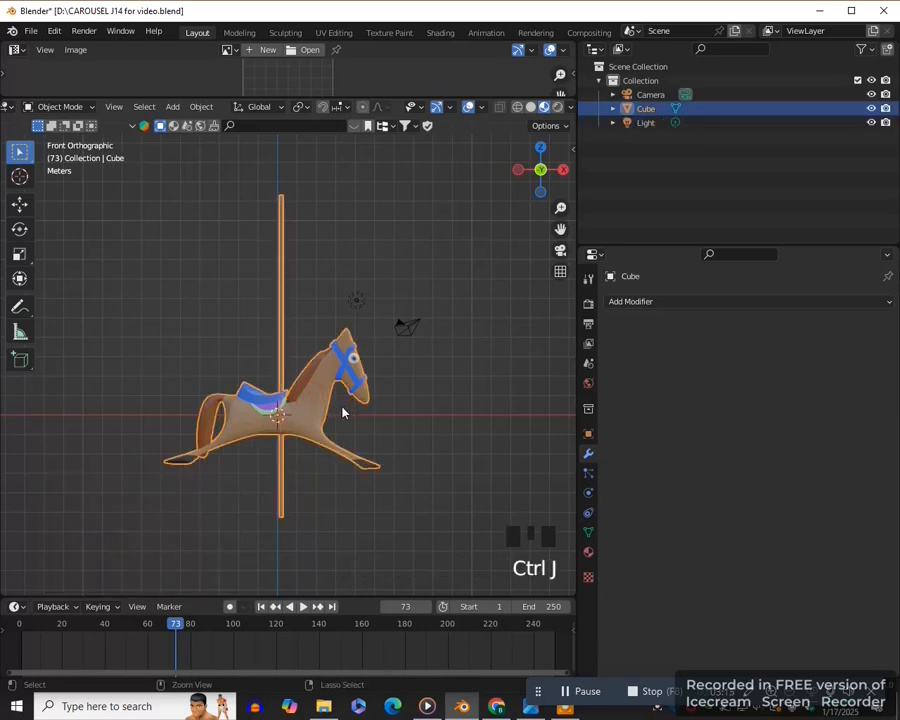
scroll(342, 410, "up", 2)
left_click_drag(560, 229, 561, 232)
scroll(307, 373, "up", 3)
- Select all the pole's linked geometry, assign a new default white material to it, and return to object mode
key("Tab")
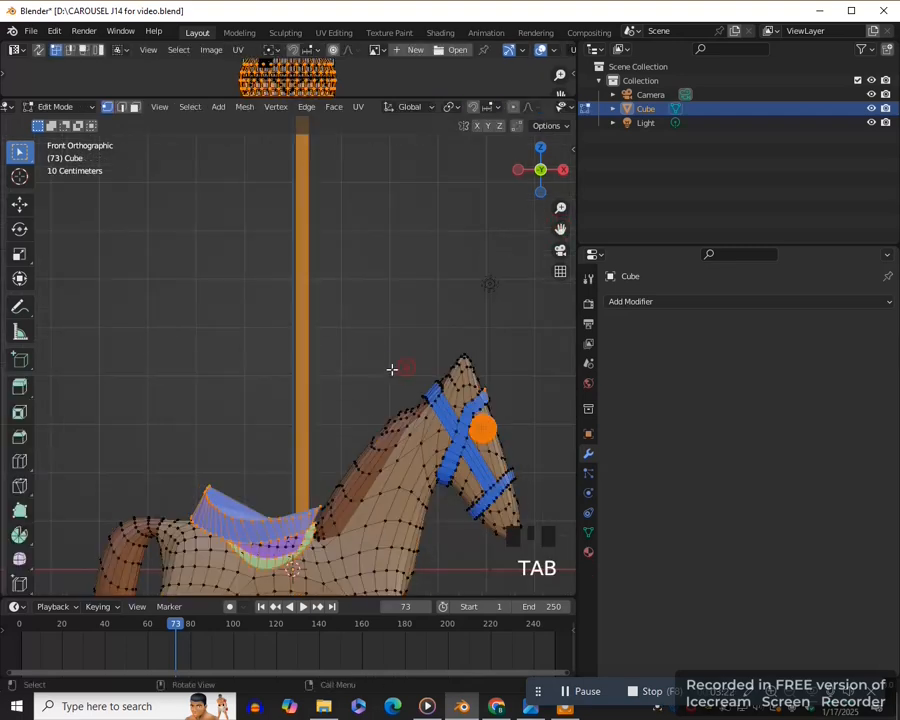
scroll(347, 361, "down", 1)
scroll(343, 352, "up", 2)
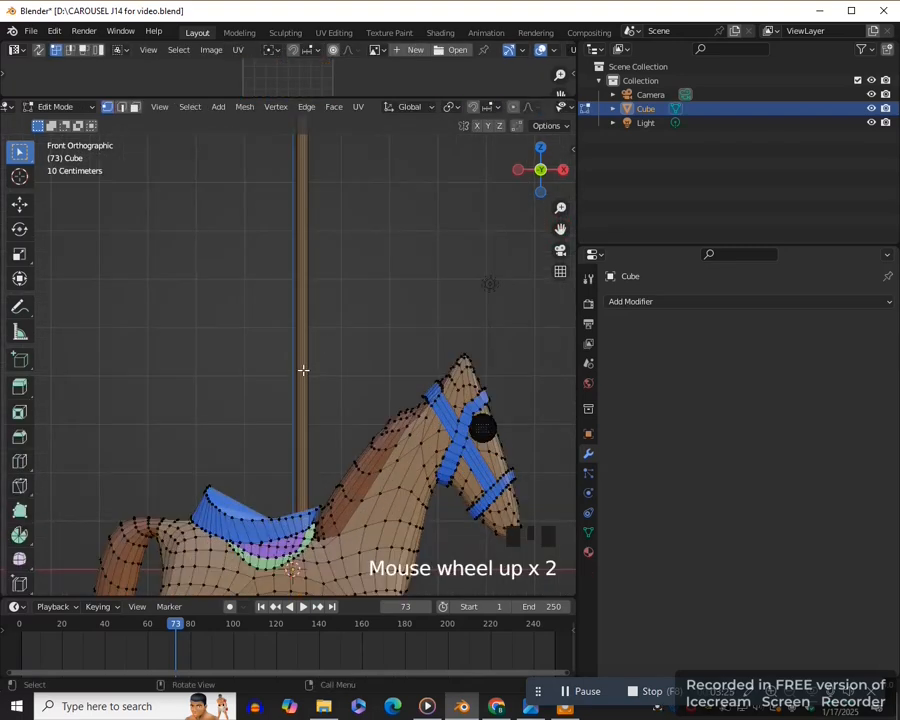
scroll(315, 388, "up", 3)
key("2")
left_click(316, 390)
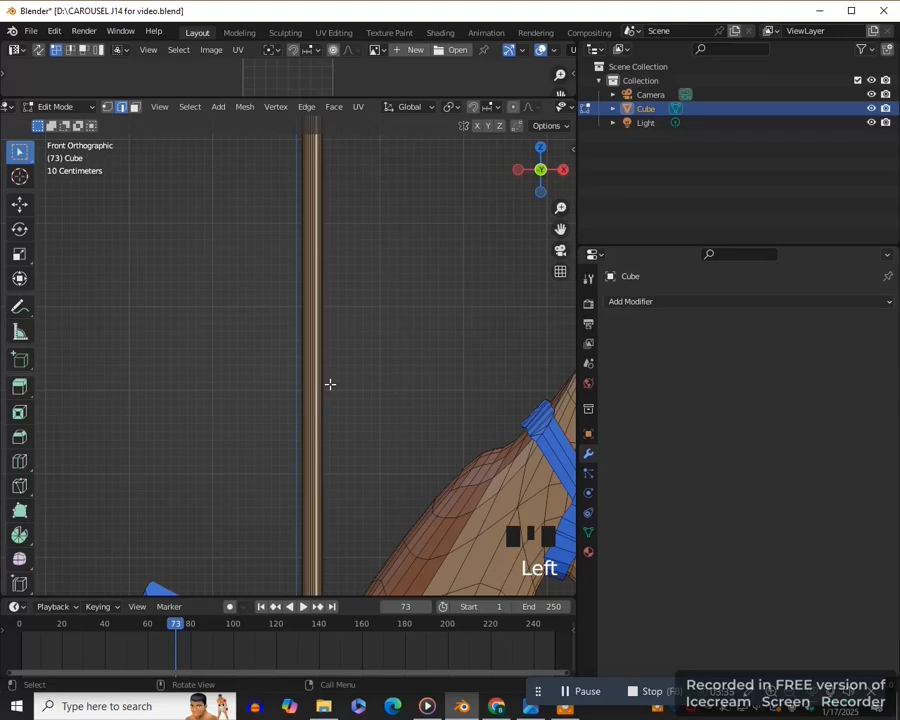
key("l")
scroll(314, 388, "down", 7)
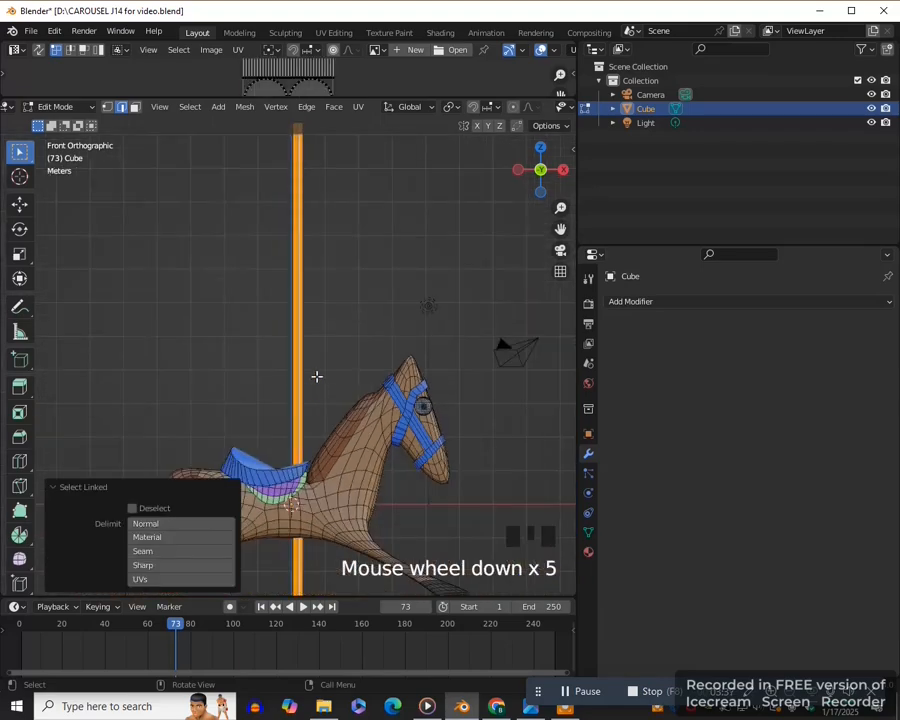
left_click(588, 553)
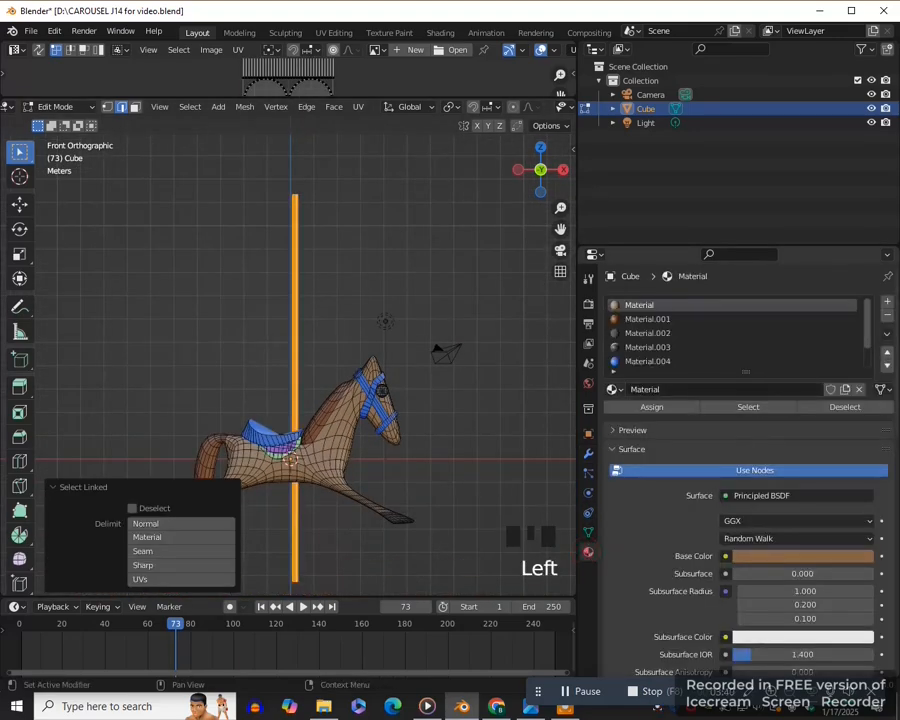
left_click(886, 303)
left_click(745, 390)
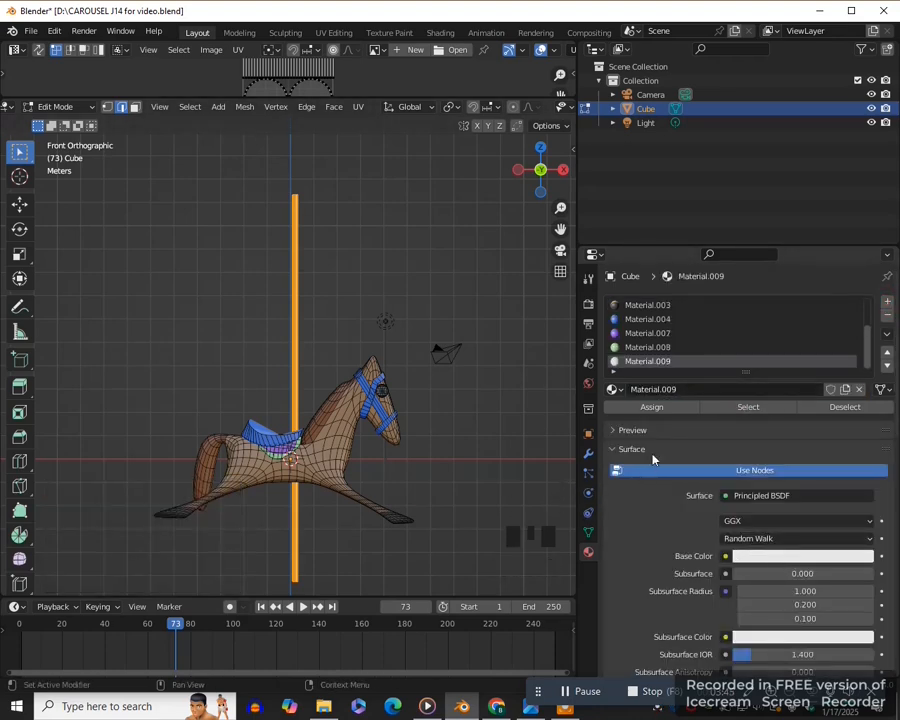
left_click(650, 410)
key("Tab")
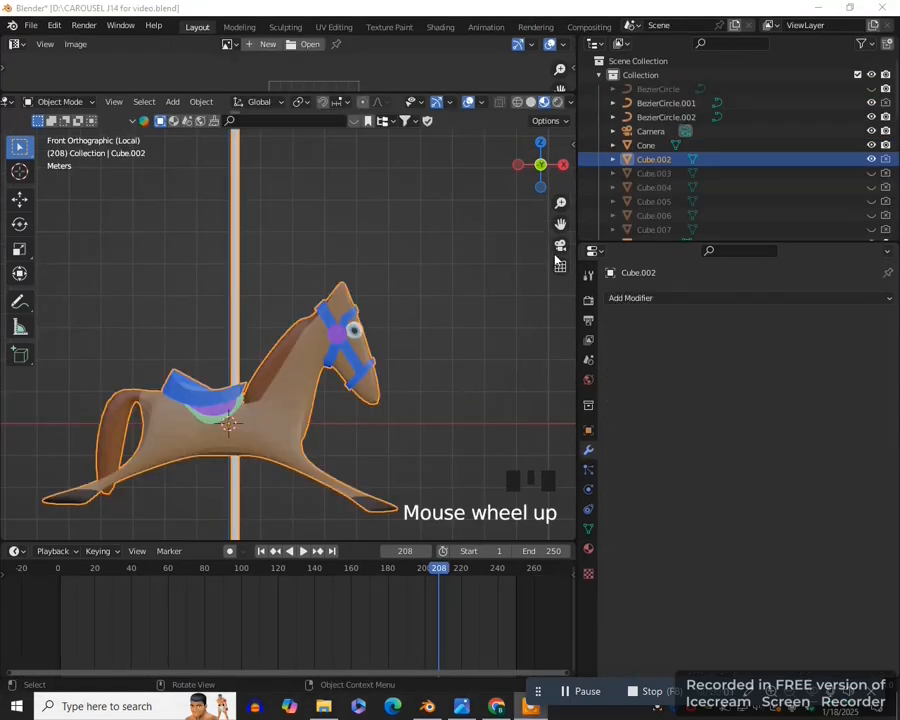
- Examine the purple disc where the bridle straps cross on the finished horse and compare it with the reference photo
left_click_drag(560, 224, 532, 256)
scroll(458, 365, "up", 3)
scroll(442, 380, "up", 2)
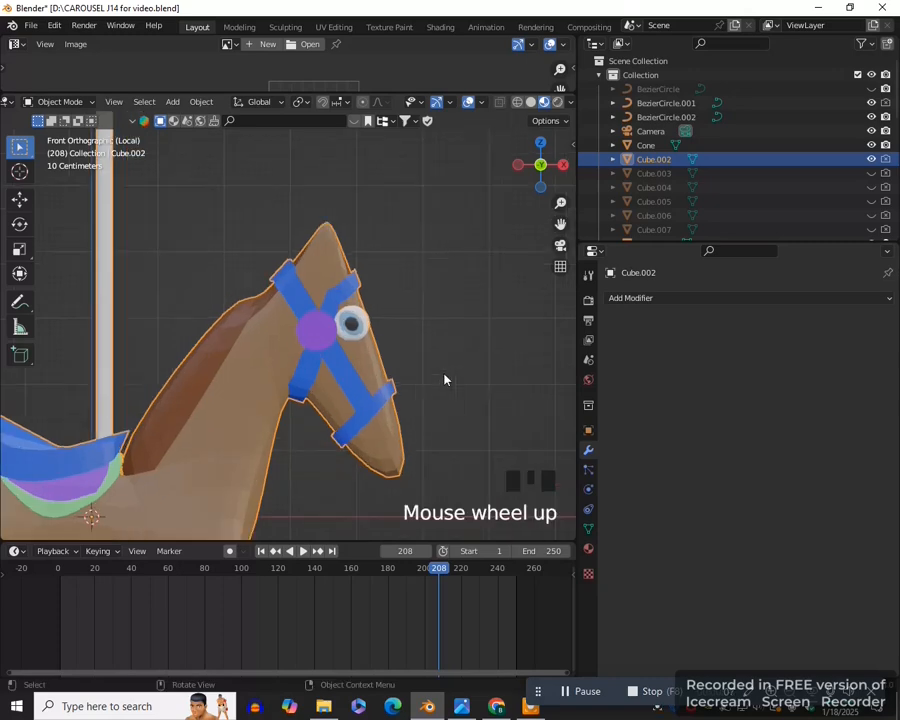
scroll(344, 323, "up", 2)
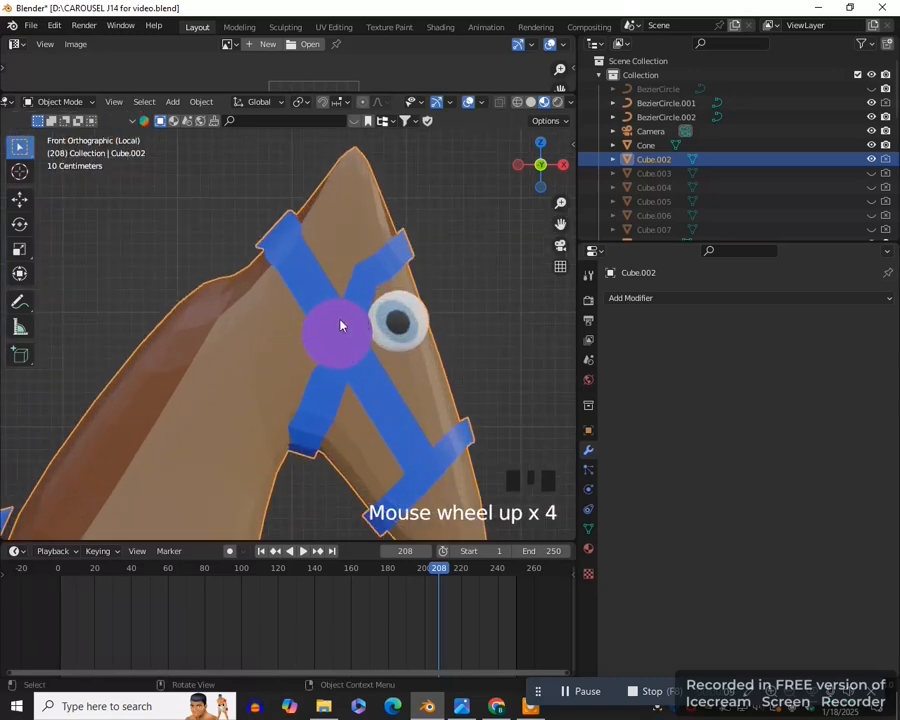
scroll(344, 338, "down", 4)
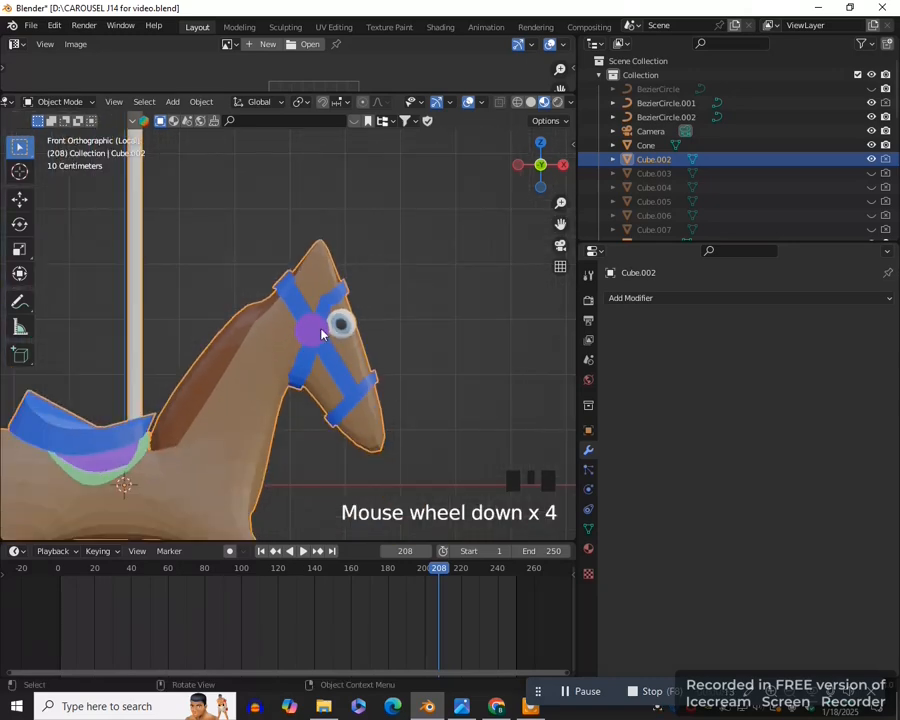
left_click(461, 706)
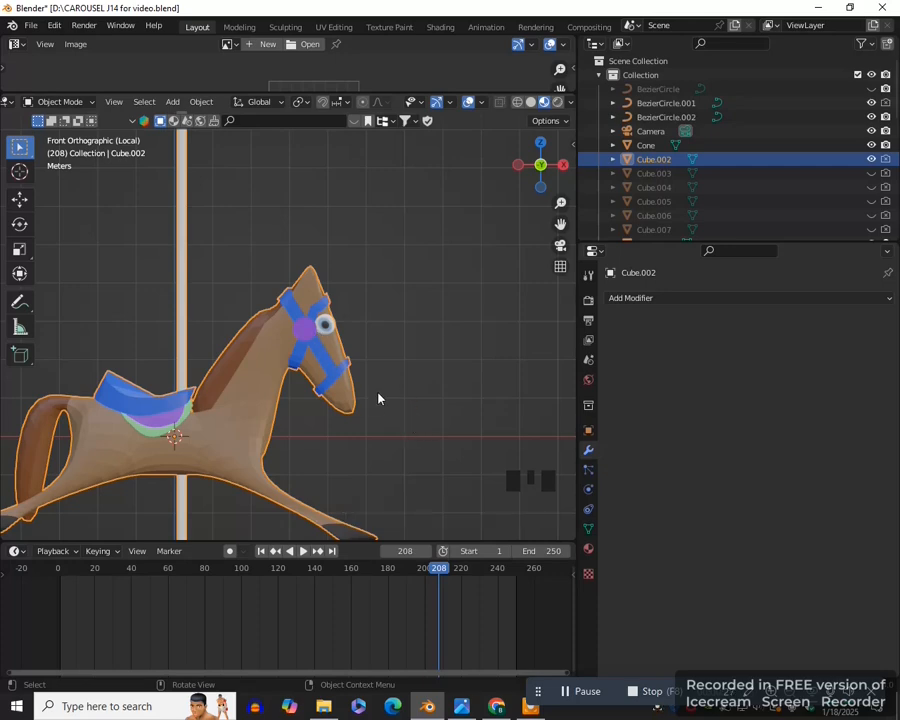
middle_click_drag(416, 390, 253, 397)
key("KP_1")
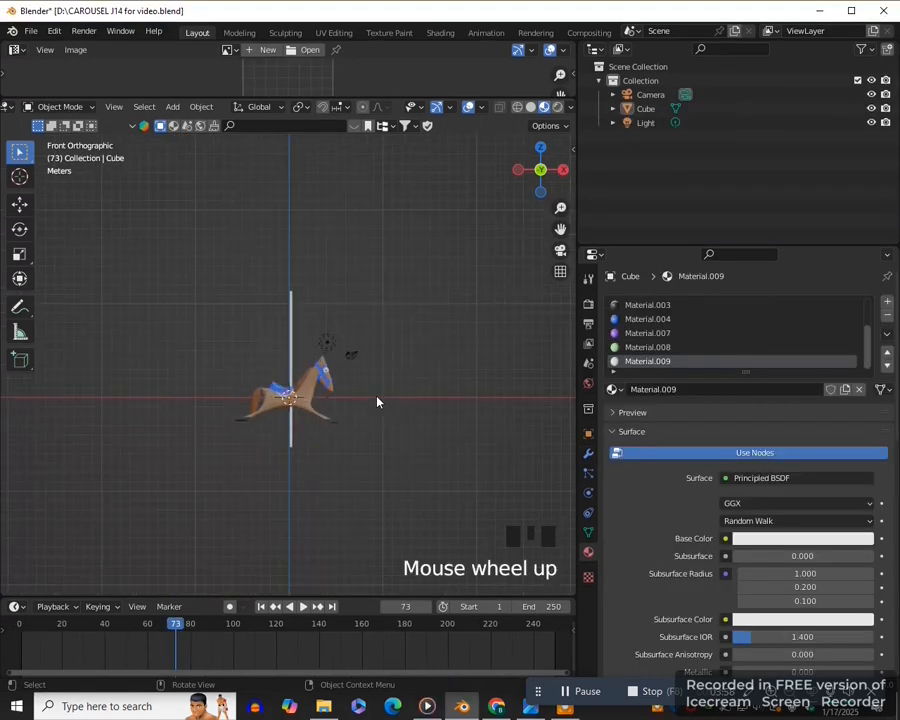
- Add a Bezier circle at the world origin from the top view
key("KP_7")
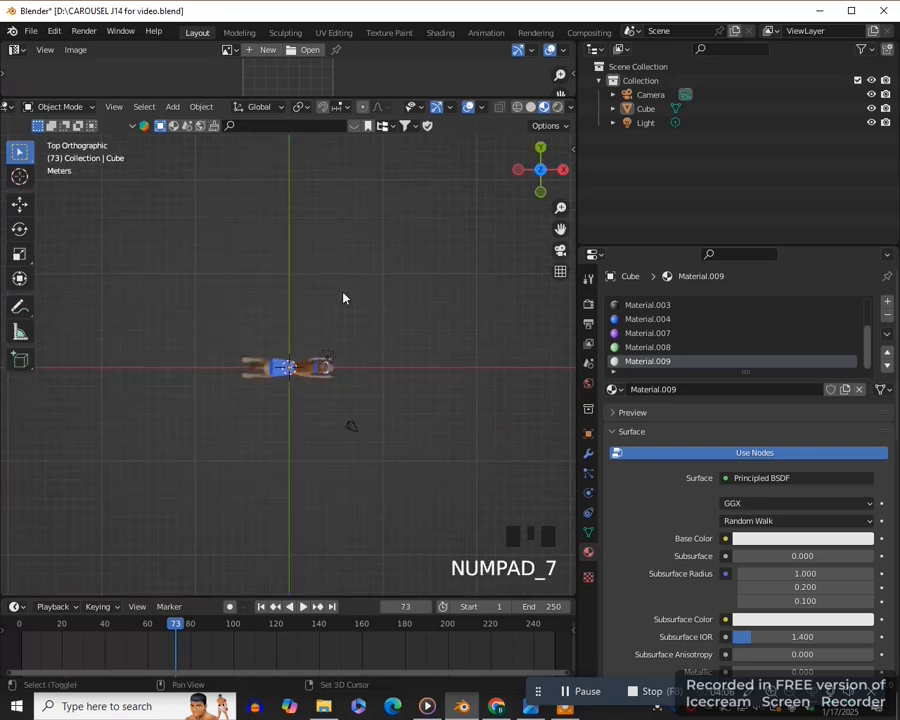
key("shift+a")
mouse_move(310, 306)
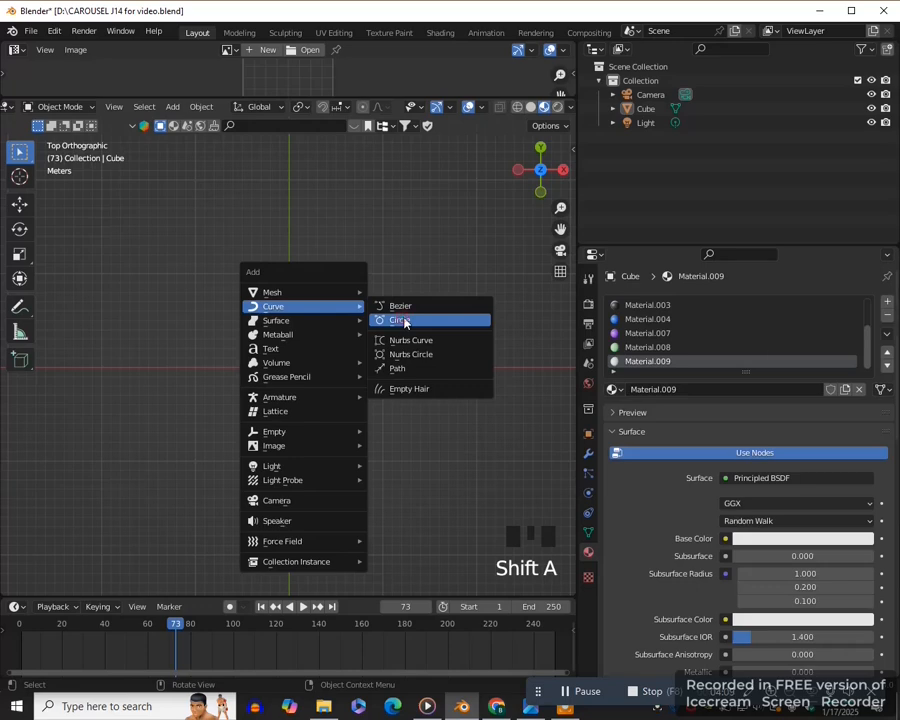
left_click(396, 319)
- Enlarge the Bezier circle in edit mode into a wide ring around the horse and return to object mode
key("Tab")
left_click(434, 402)
scroll(328, 384, "down", 2)
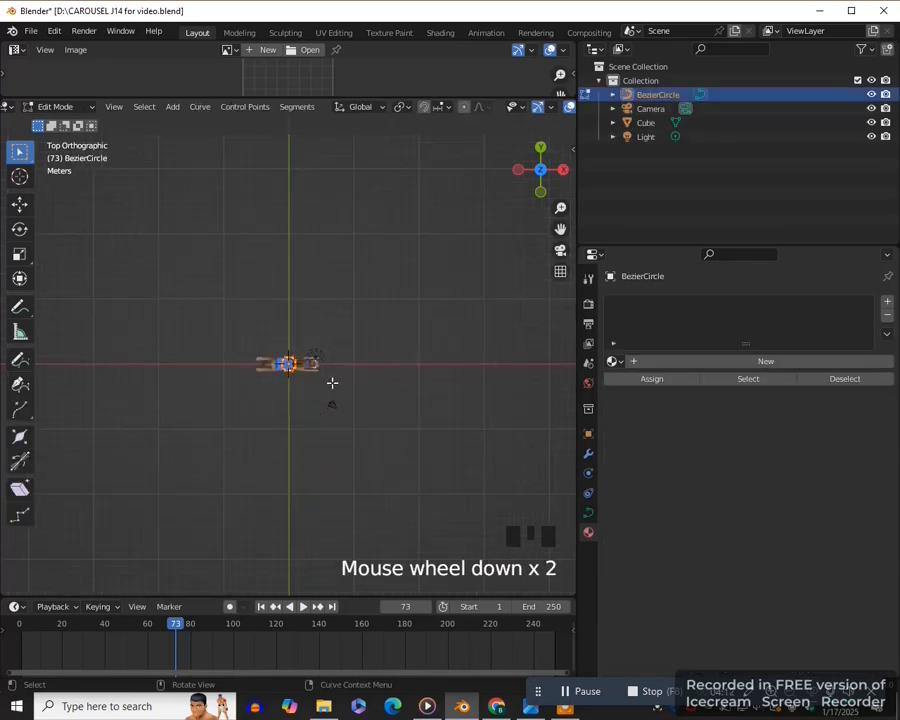
key("s")
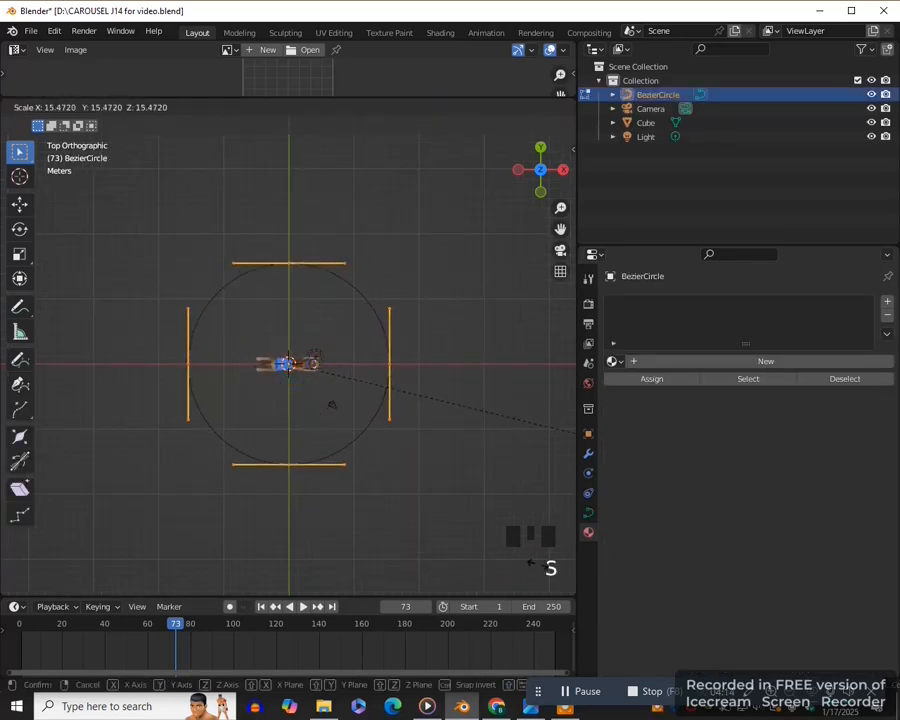
left_click(46, 566)
middle_click_drag(255, 531, 362, 374)
key("Tab")
left_click(240, 370)
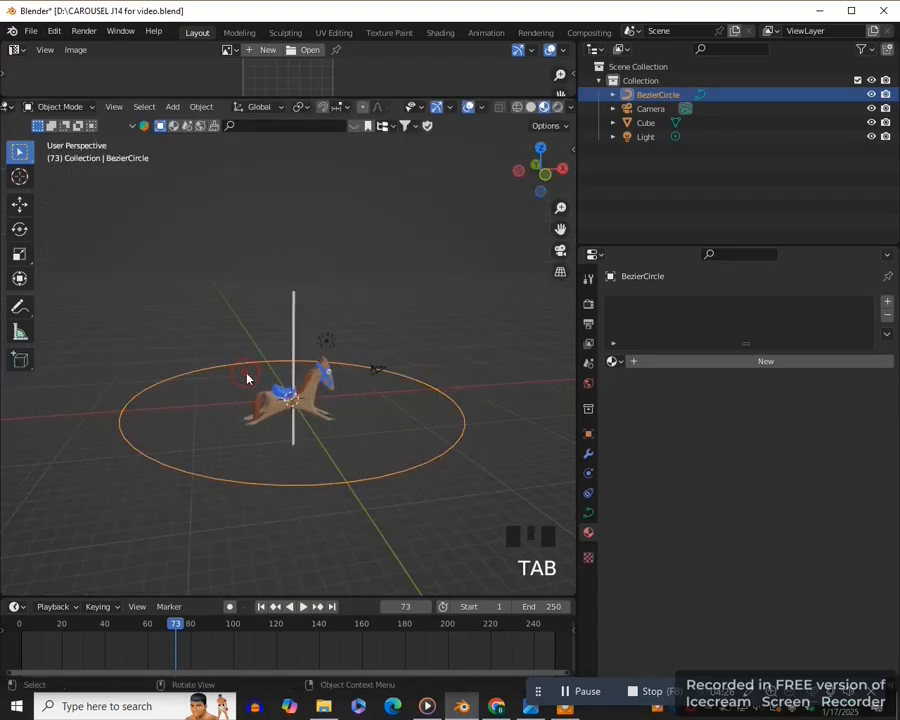
- Duplicate the horse with its pole seven times in place, leaving every copy at the same position
left_click(316, 413)
scroll(326, 420, "up", 2)
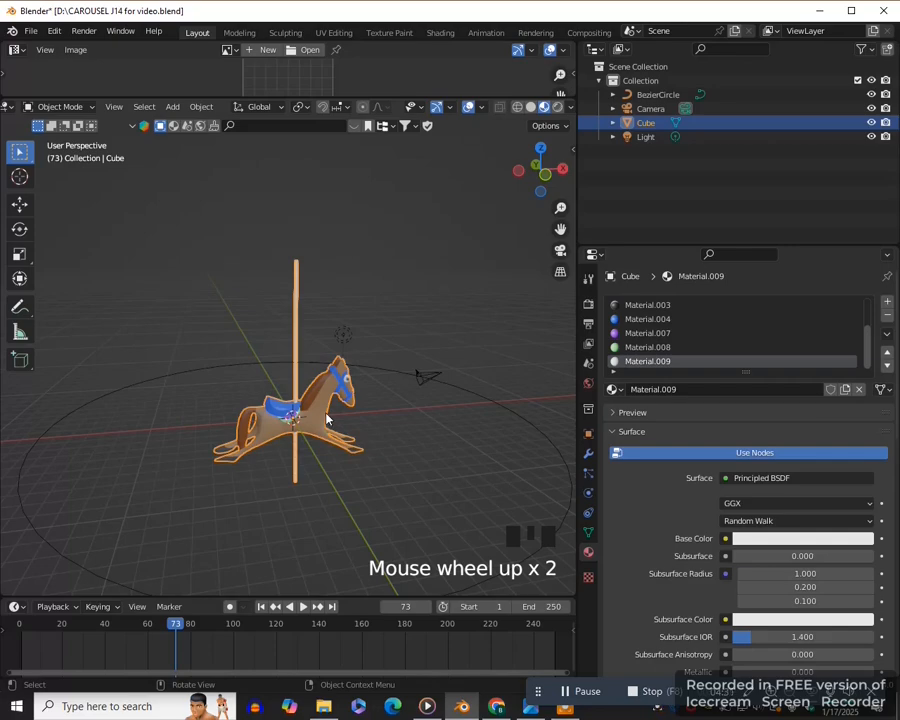
key("KP_7")
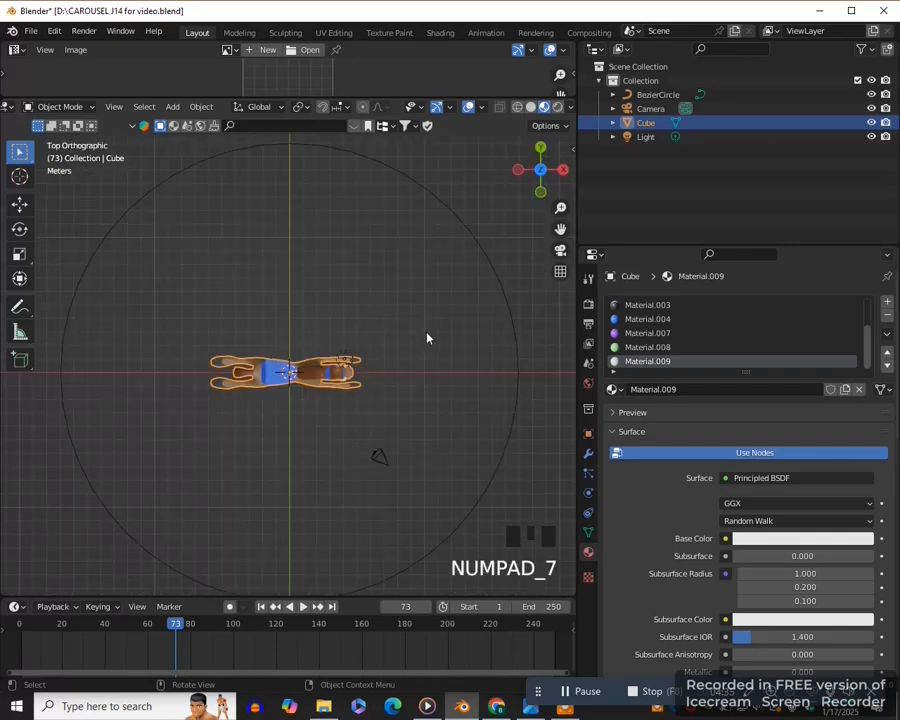
key("shift")
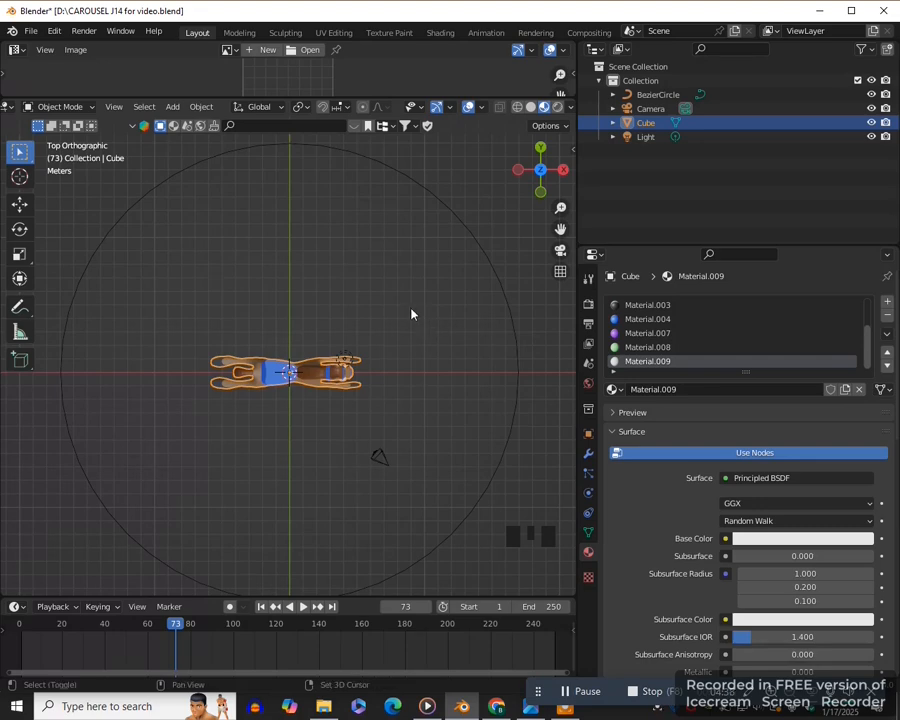
key("shift+d")
left_click(409, 308)
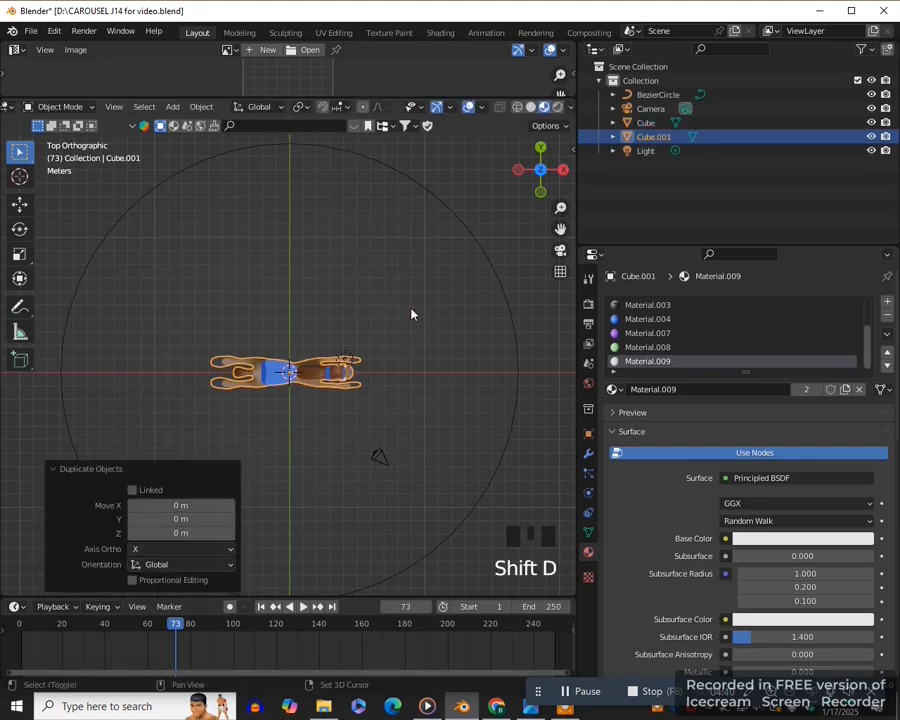
key("shift+d")
left_click(410, 308)
key("shift+d")
left_click(410, 308)
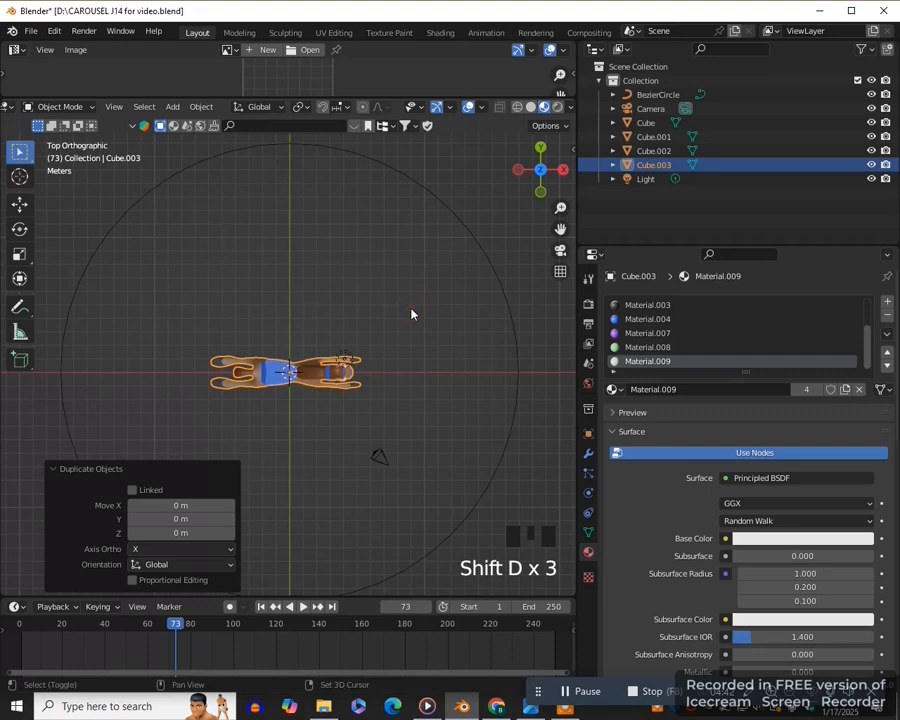
key("shift+d")
left_click(410, 308)
key("shift+d")
left_click(411, 313)
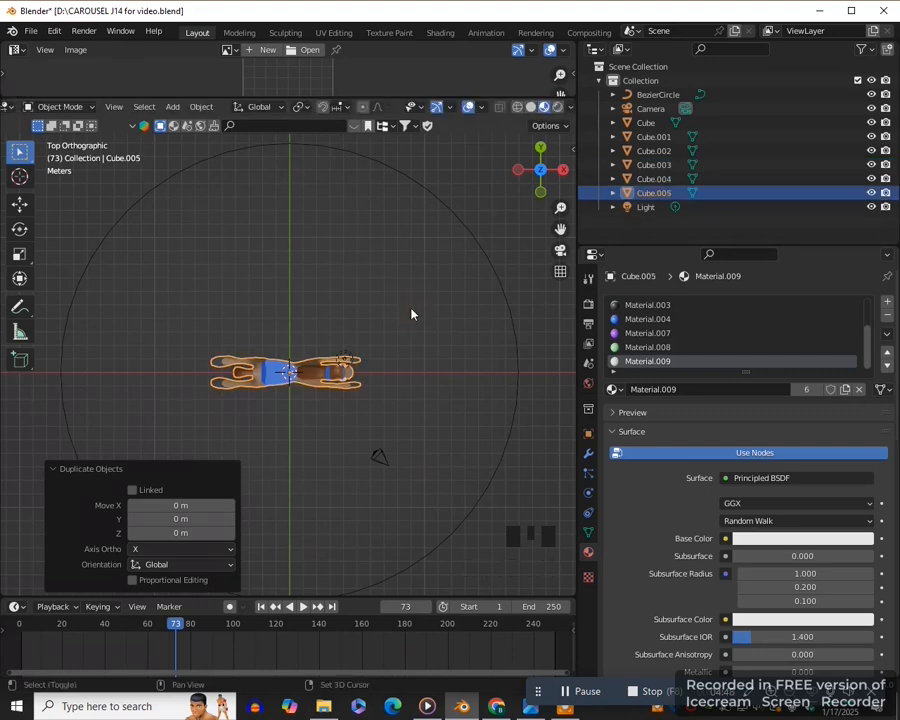
key("shift+d")
left_click(411, 313)
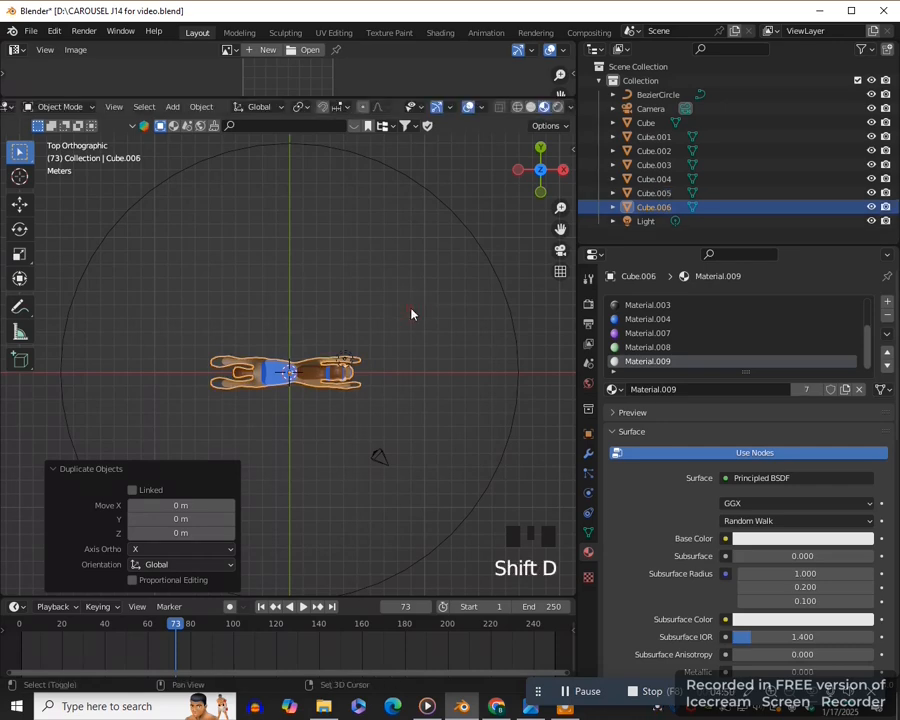
key("shift+d")
left_click(410, 313)
- Select the original horse and hide its seven copies, Cube.001 to Cube.007, in both the viewport and renders
left_click(644, 122)
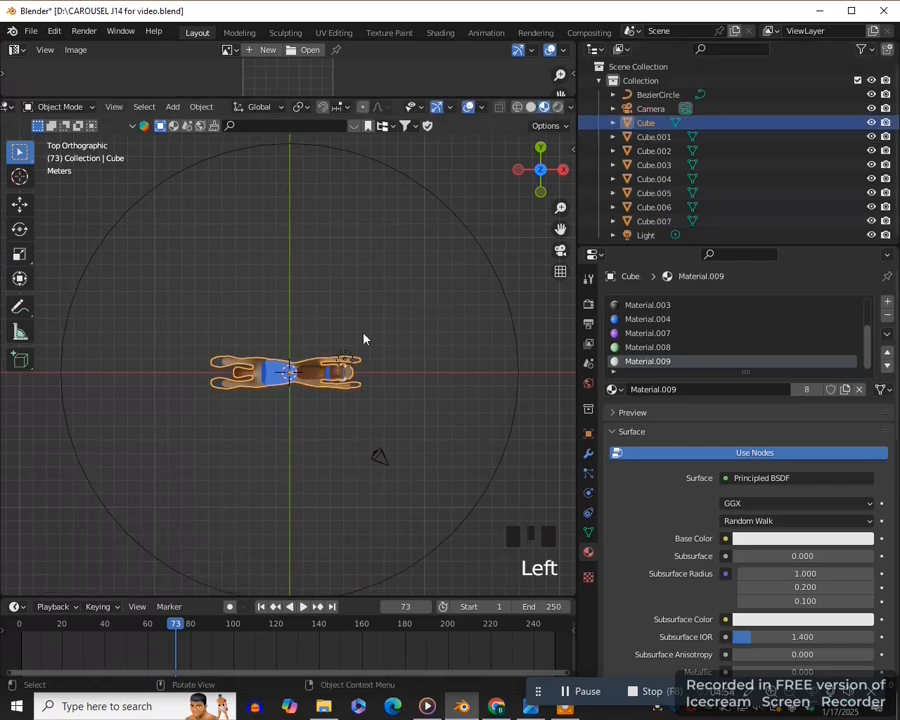
left_click(871, 137)
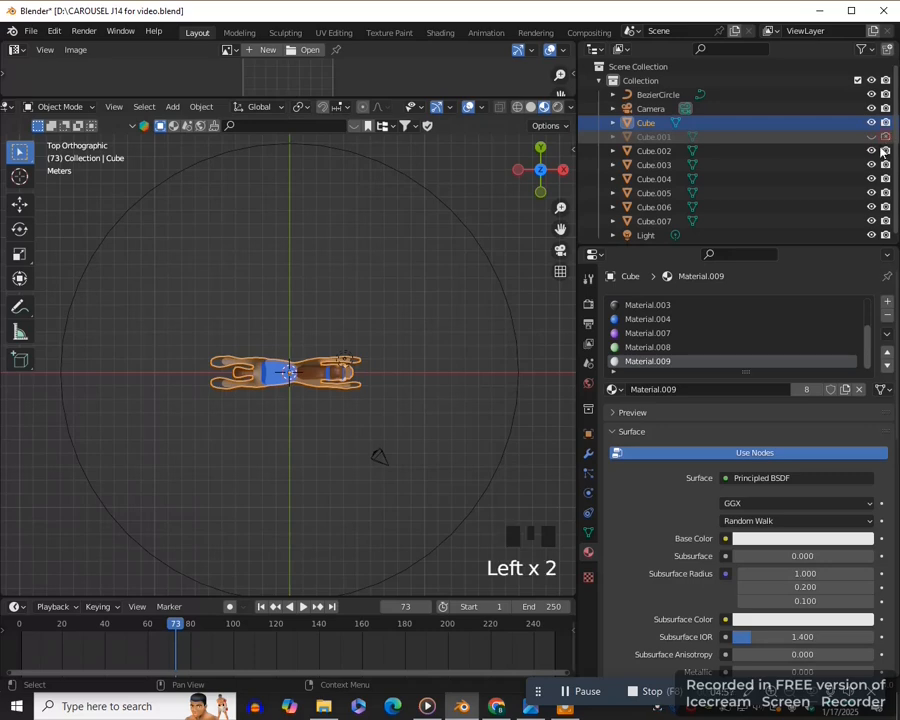
left_click(871, 151)
left_click(871, 165)
left_click(871, 179)
left_click(871, 193)
left_click(871, 207)
left_click(871, 221)
- Check in the two carousel reference photos which way the horses face, and compare it with the horse inside the ring in Blender
middle_click_drag(367, 400, 367, 477)
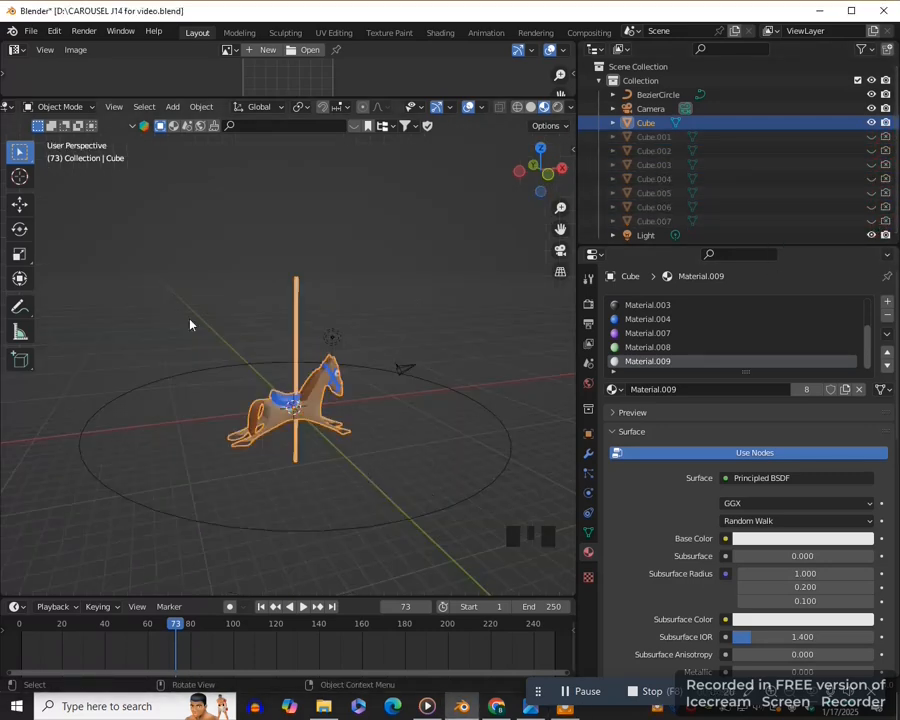
key("KP_7")
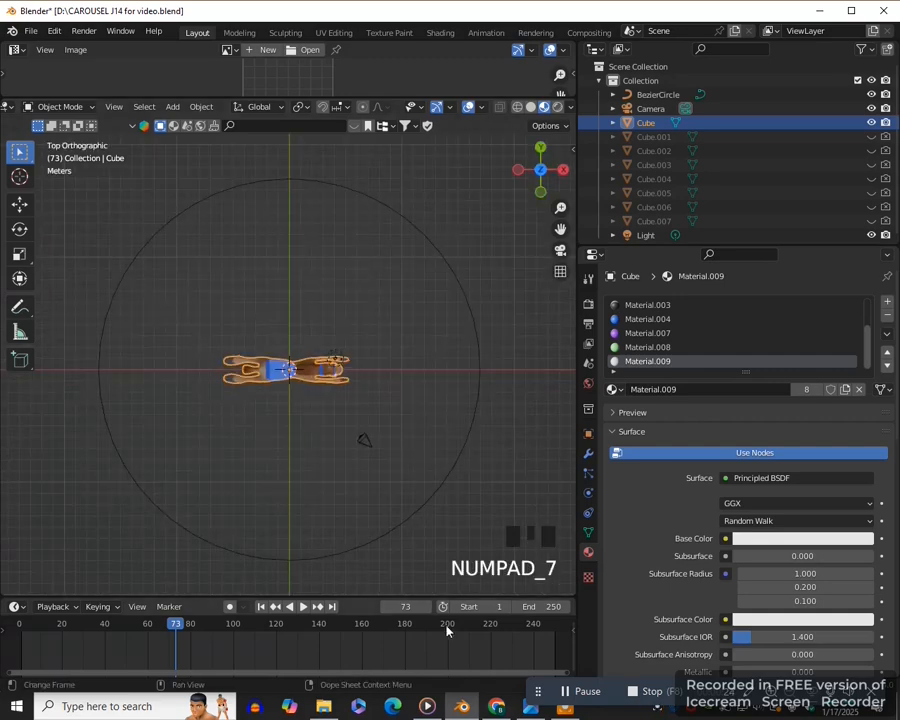
left_click(497, 709)
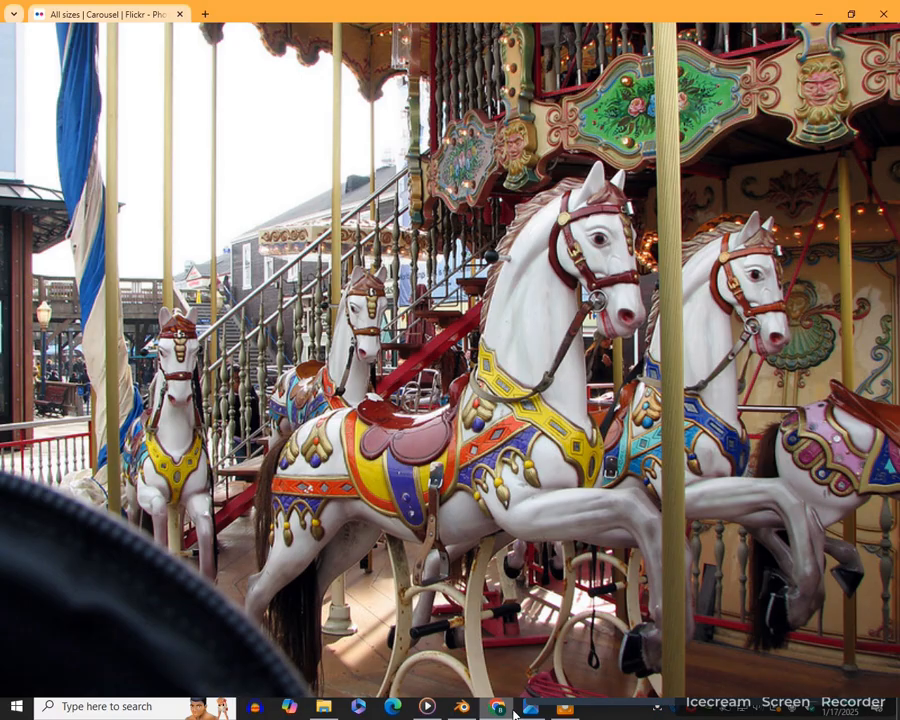
left_click(521, 710)
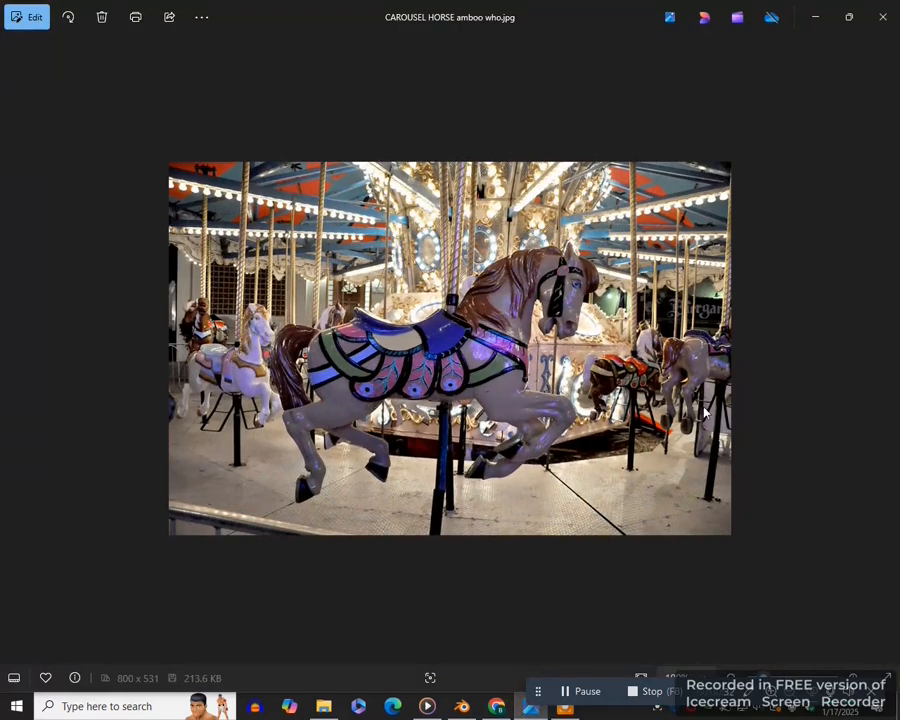
left_click(462, 705)
scroll(301, 481, "up", 4)
scroll(301, 400, "down", 6)
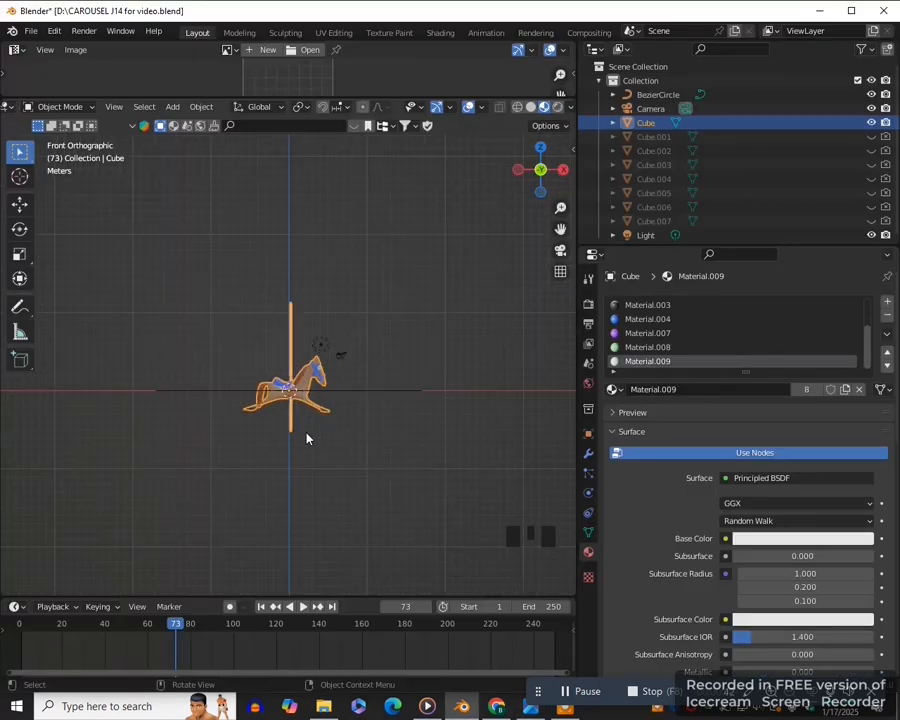
middle_click_drag(307, 436, 334, 462)
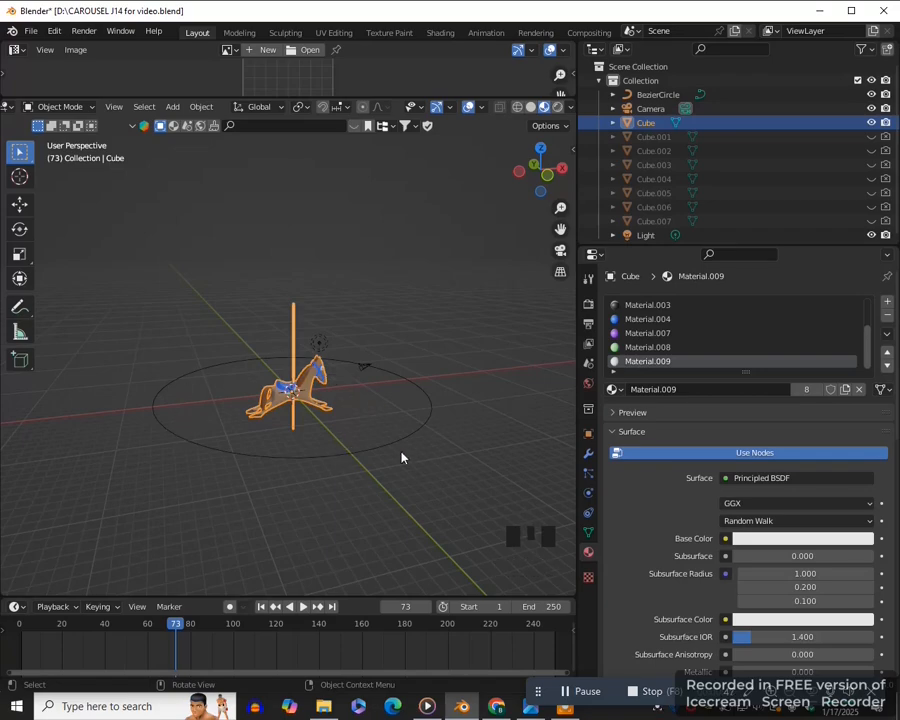
- Rotate the original horse 180° about the global Z axis
scroll(339, 465, "up", 1)
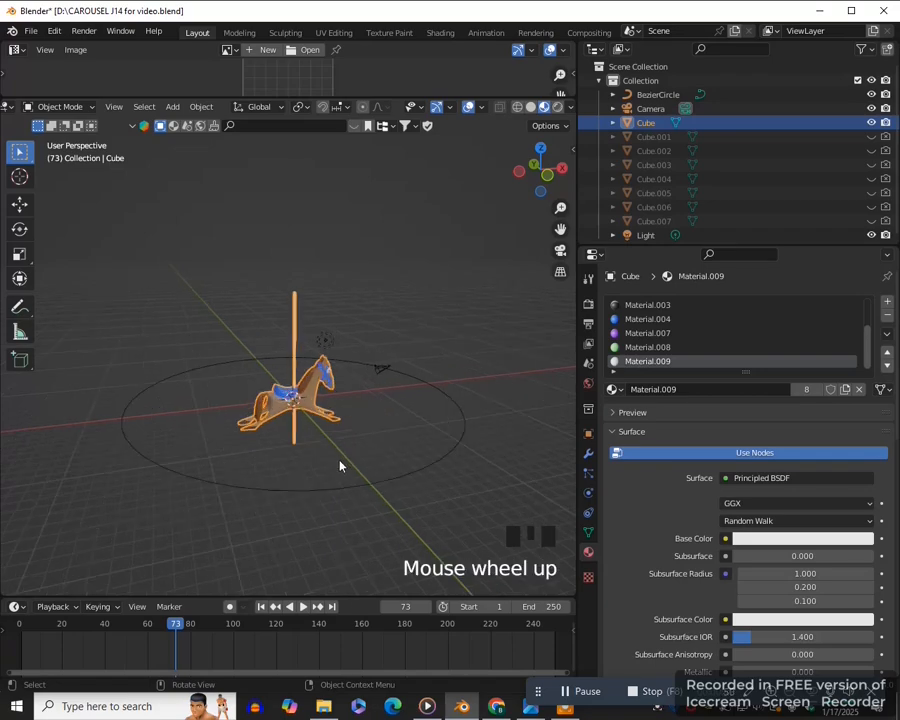
key("r")
key("z")
key("1")
key("8")
key("0")
key("Return")
scroll(355, 448, "down", 2)
middle_click_drag(355, 448, 310, 443)
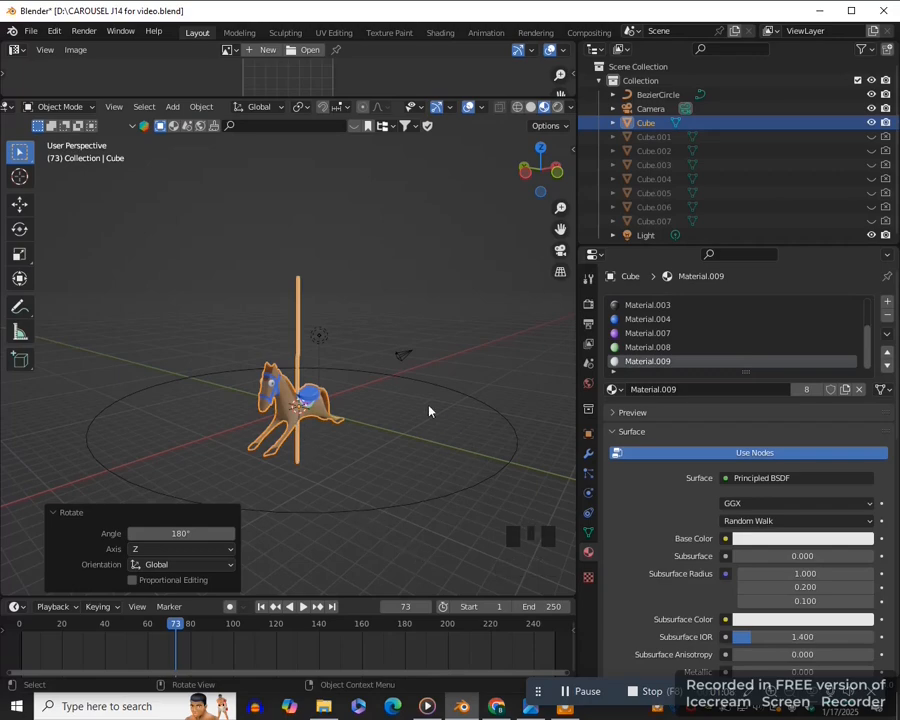
scroll(314, 507, "down", 2)
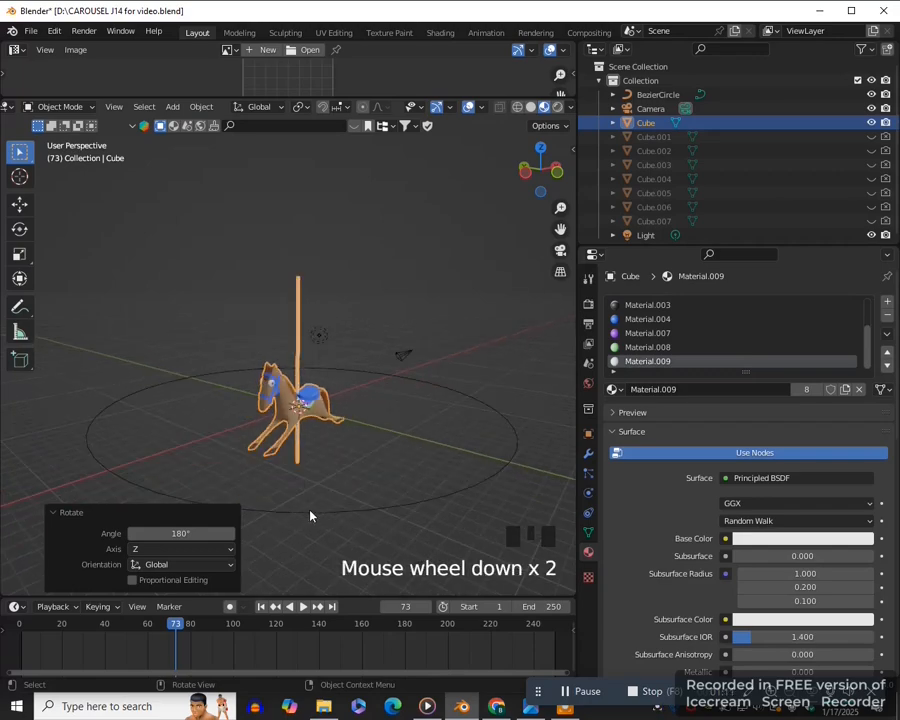
scroll(331, 517, "down", 1)
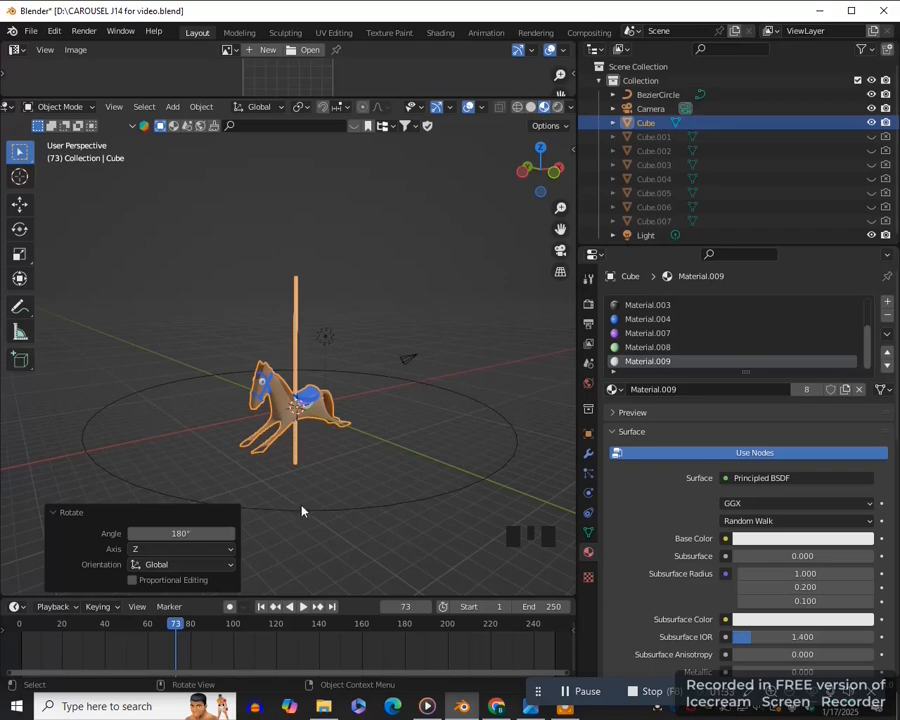
scroll(363, 479, "up", 1)
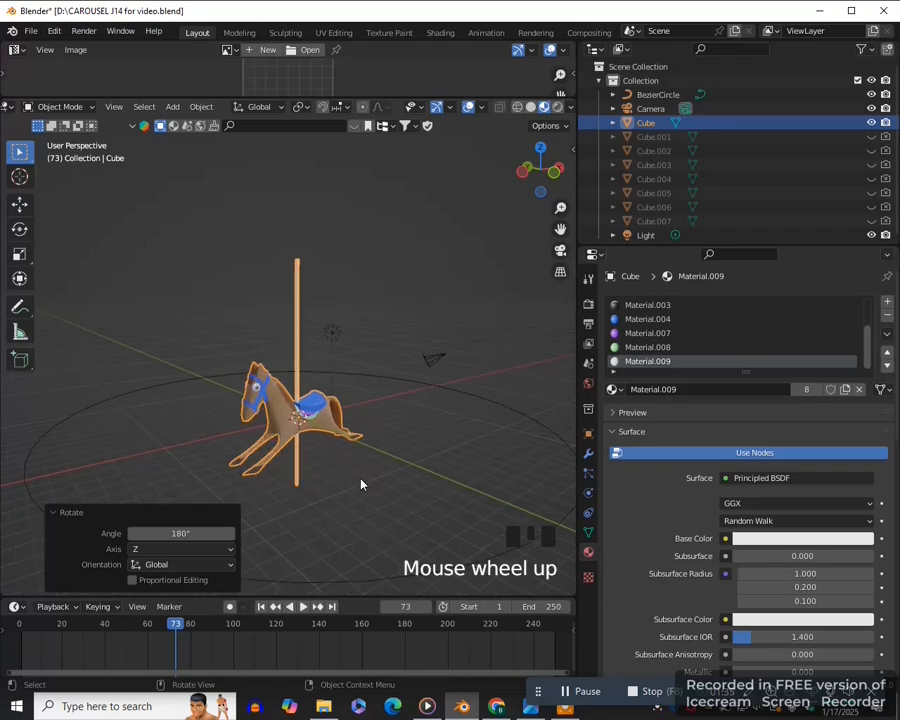
- Add a 2 m mesh plane at the world origin from the top view
key("KP_7")
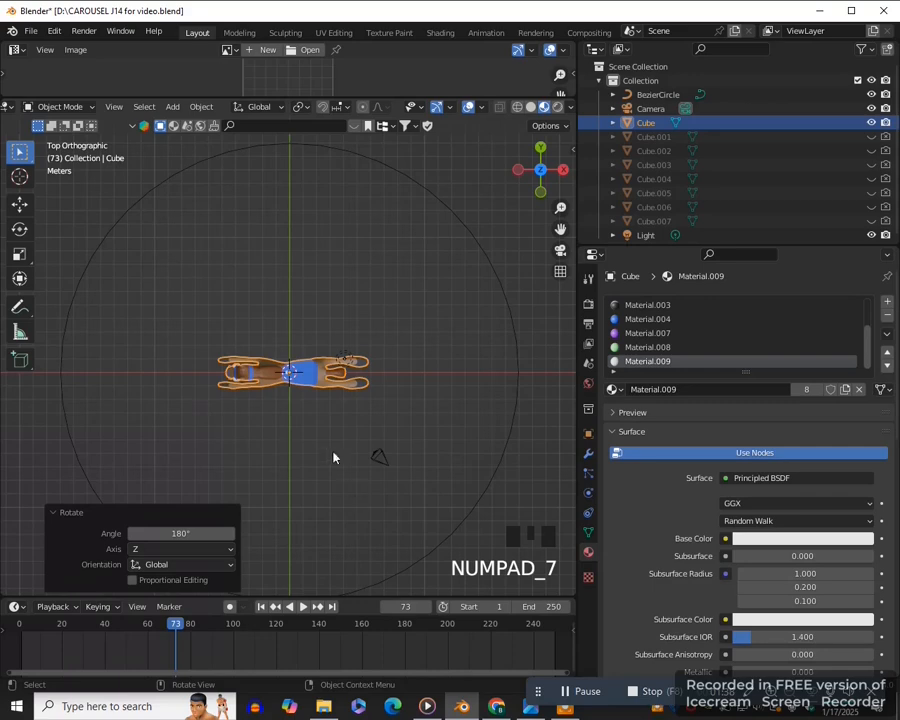
key("shift+a")
mouse_move(262, 302)
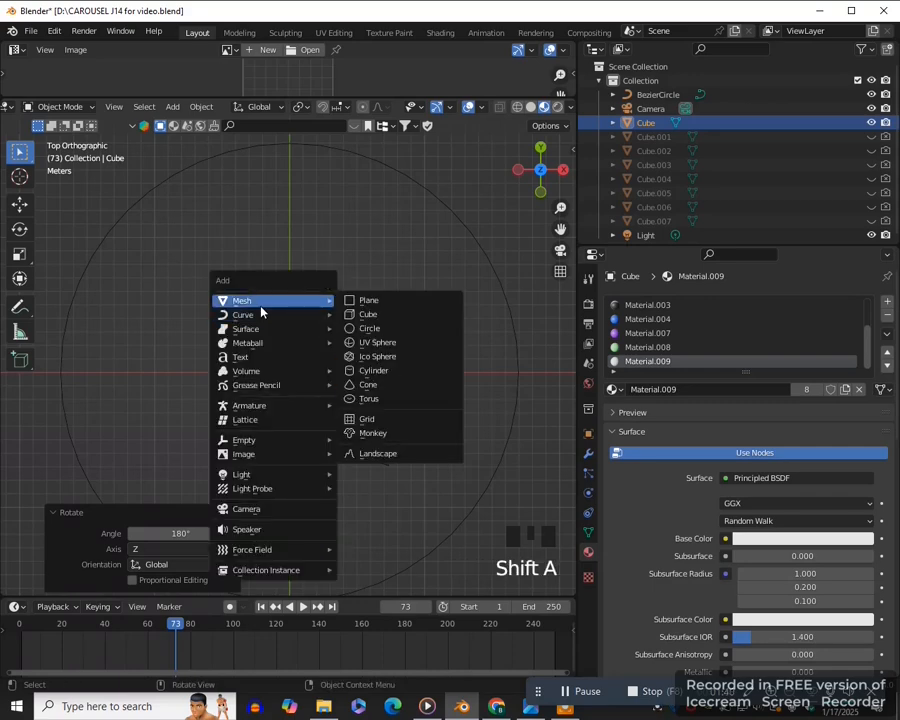
left_click(375, 300)
key("KP_Decimal")
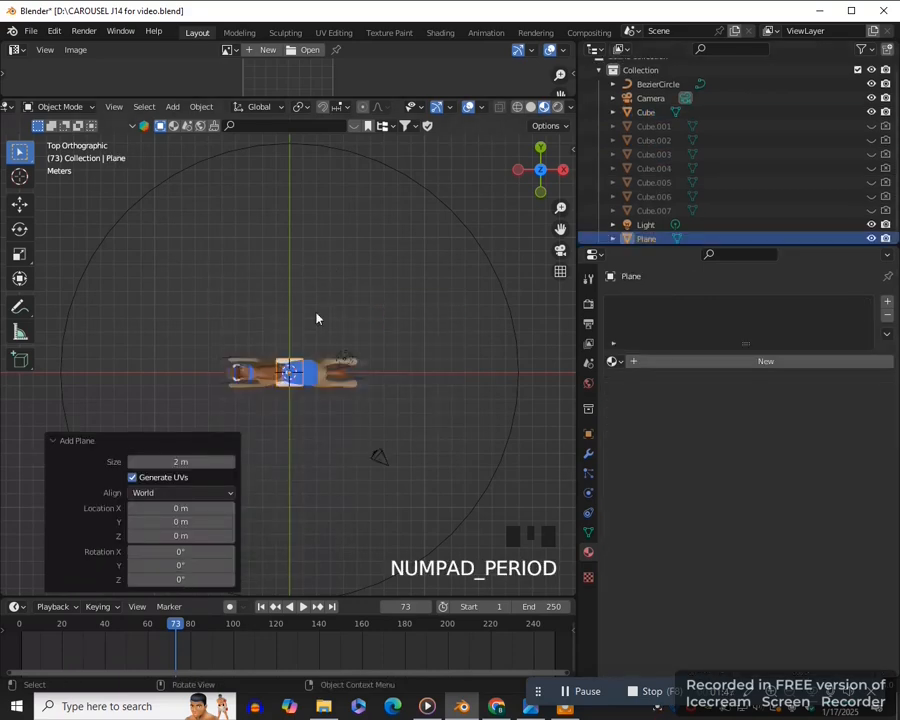
- Duplicate the plane eight times in place, leaving every copy at the origin
key("shift+d")
left_click(370, 292)
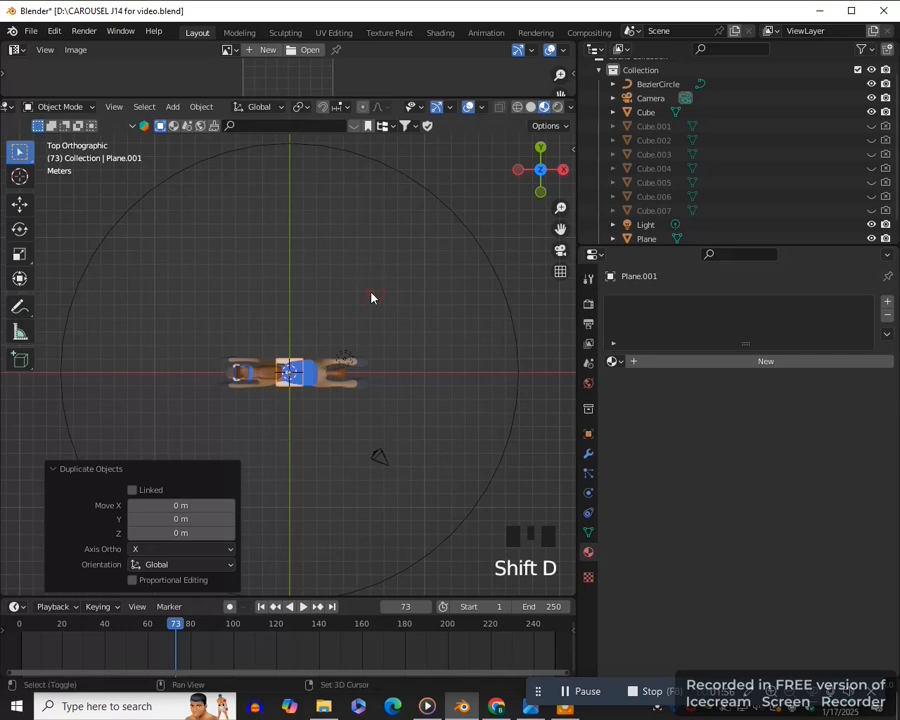
key("shift+d")
left_click(371, 297)
key("shift+d")
left_click(370, 294)
key("shift+d")
key("shift+d")
key("shift+d")
left_click(368, 290)
left_click(370, 292)
key("shift+d")
key("shift+d")
left_click(370, 292)
- Select the original plane and hide its copies, Plane.001 to Plane.008, in both the viewport and renders
middle_click_drag(370, 292, 340, 427)
scroll(340, 427, "up", 1)
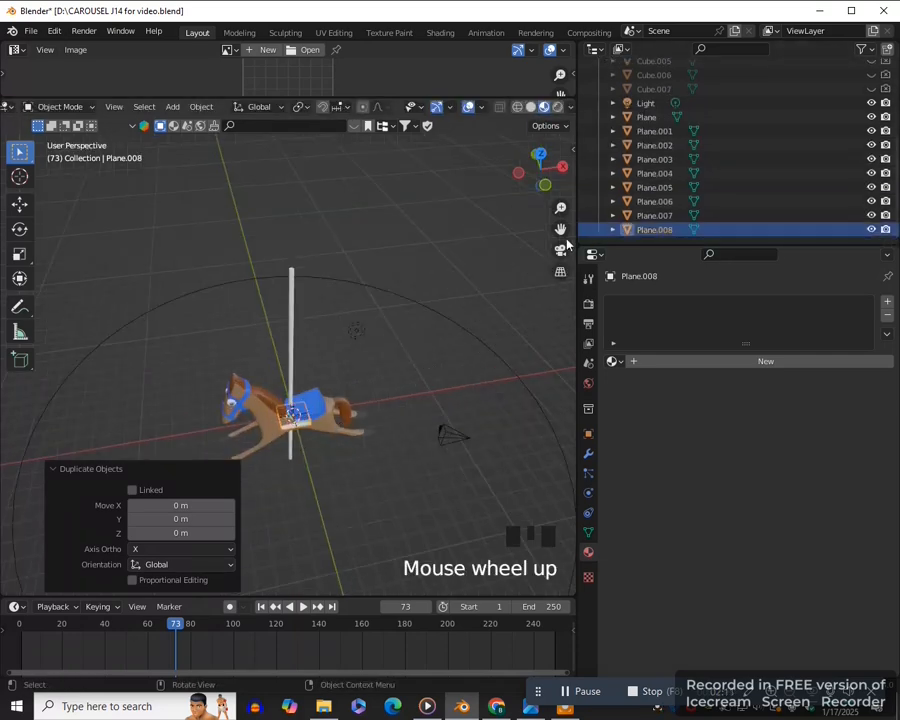
left_click_drag(561, 230, 581, 136)
scroll(392, 440, "up", 2)
scroll(392, 440, "up", 1)
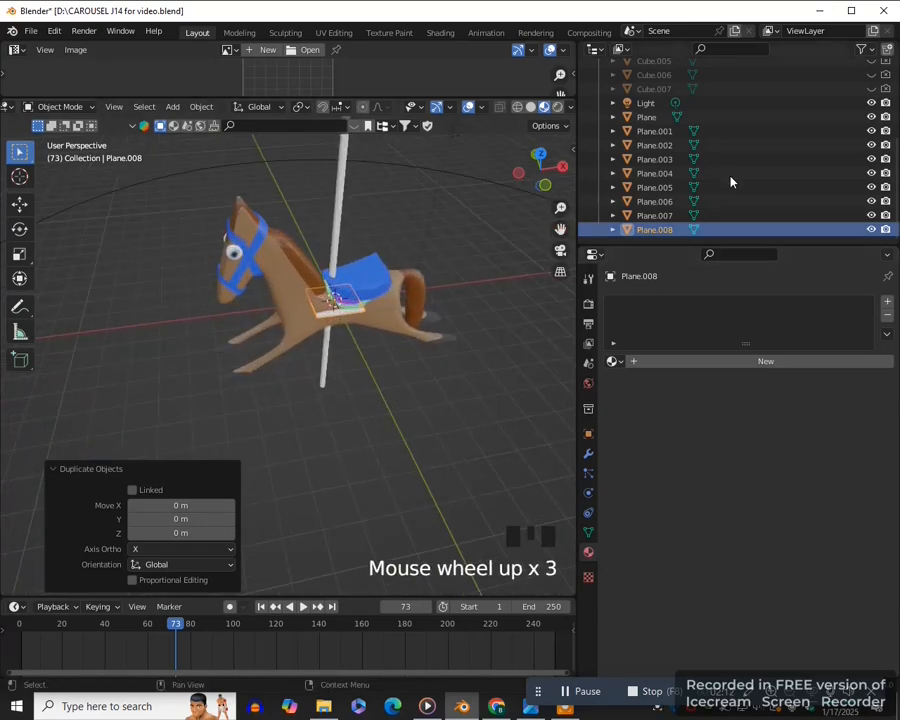
left_click(813, 121)
left_click(889, 133)
left_click(871, 132)
left_click(885, 132)
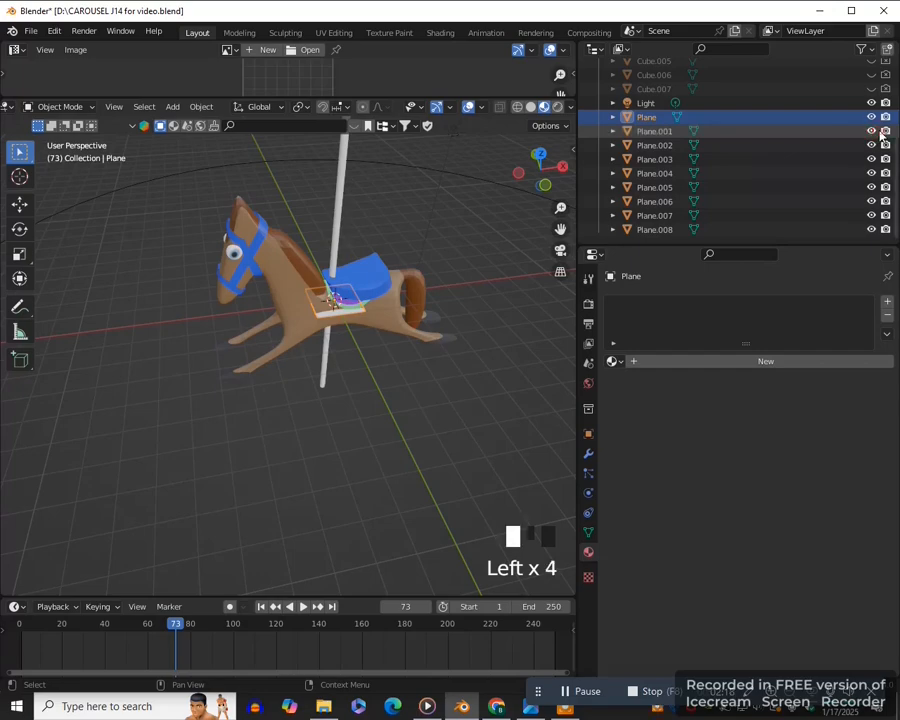
left_click(871, 132)
left_click(871, 146)
left_click(885, 146)
left_click(871, 160)
left_click(885, 160)
left_click(885, 230)
- Duplicate the Bezier circle in place and hide the copy, BezierCircle.001, in both the viewport and renders
scroll(320, 444, "down", 6)
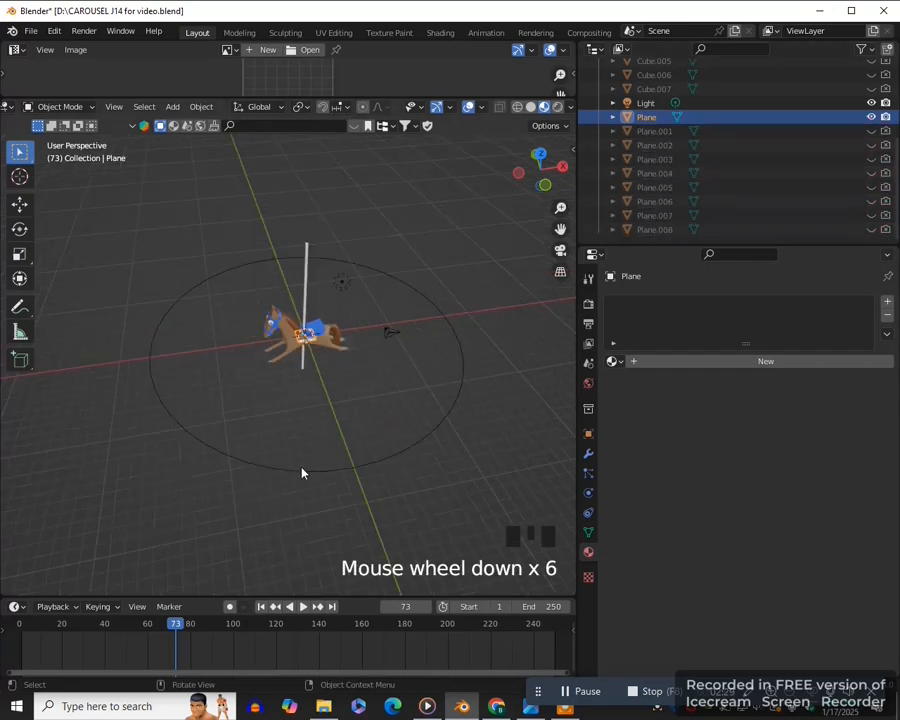
left_click(290, 470)
left_click_drag(560, 229, 429, 249)
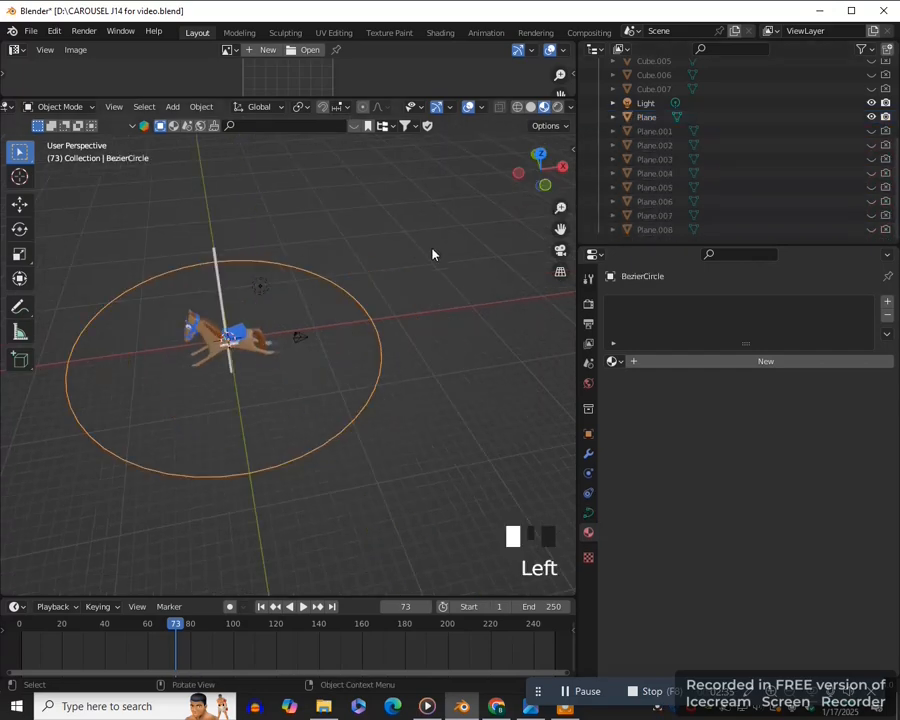
middle_click_drag(442, 262, 336, 352)
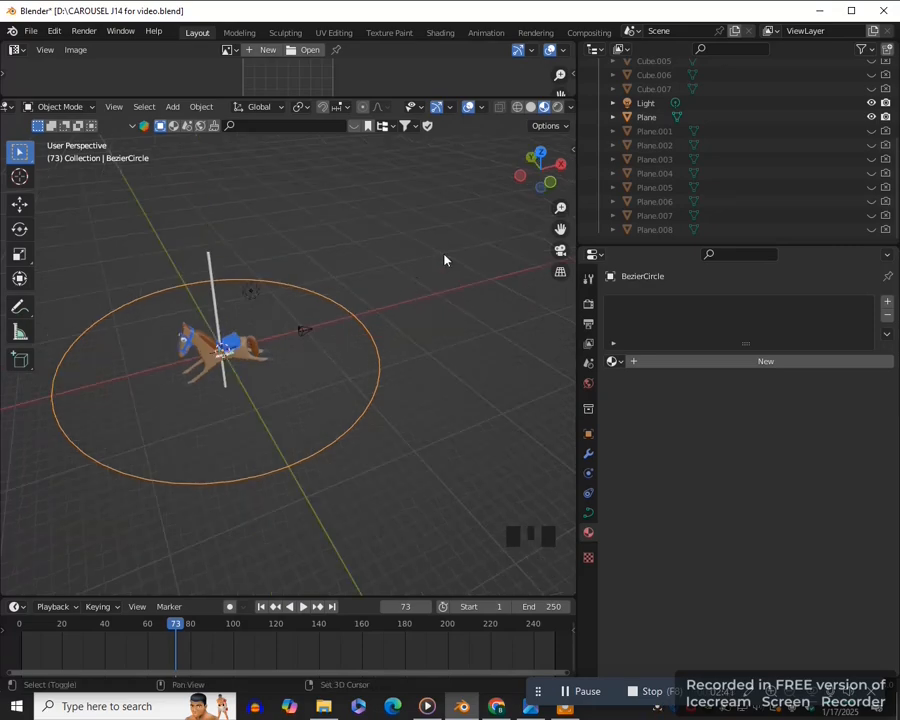
key("shift+d")
key("Return")
scroll(792, 122, "up", 7)
left_click(871, 108)
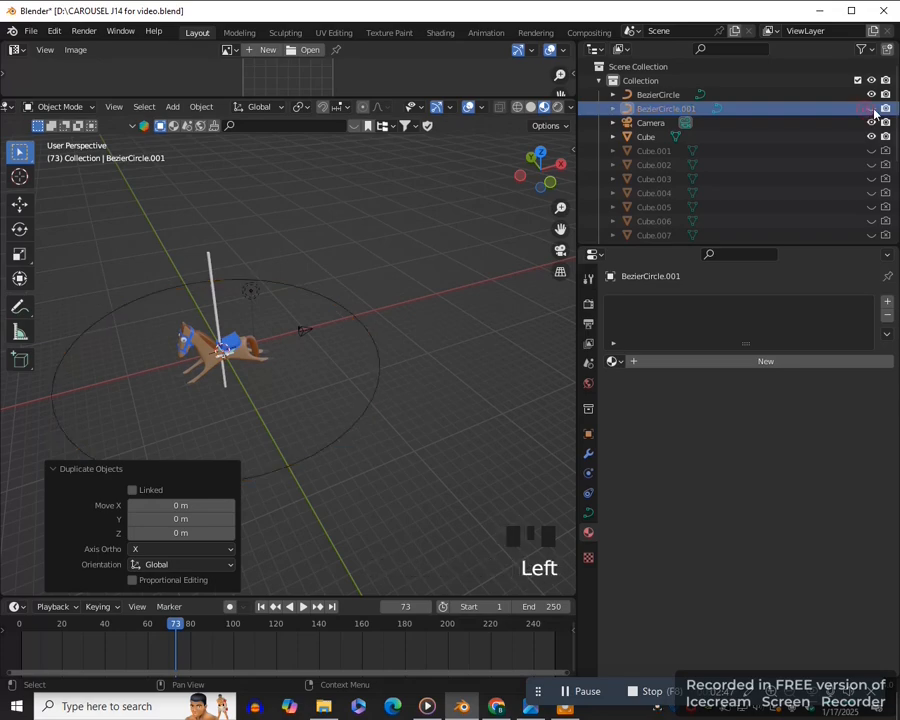
left_click(885, 108)
- Select the original plane at the world origin and add an Array modifier to it
left_click(309, 438)
scroll(309, 438, "up", 1)
middle_click_drag(314, 434, 339, 445)
scroll(330, 405, "up", 4)
scroll(320, 440, "down", 3)
scroll(307, 417, "up", 4)
left_click(311, 402)
scroll(313, 404, "down", 3)
scroll(338, 445, "down", 2)
left_click(588, 453)
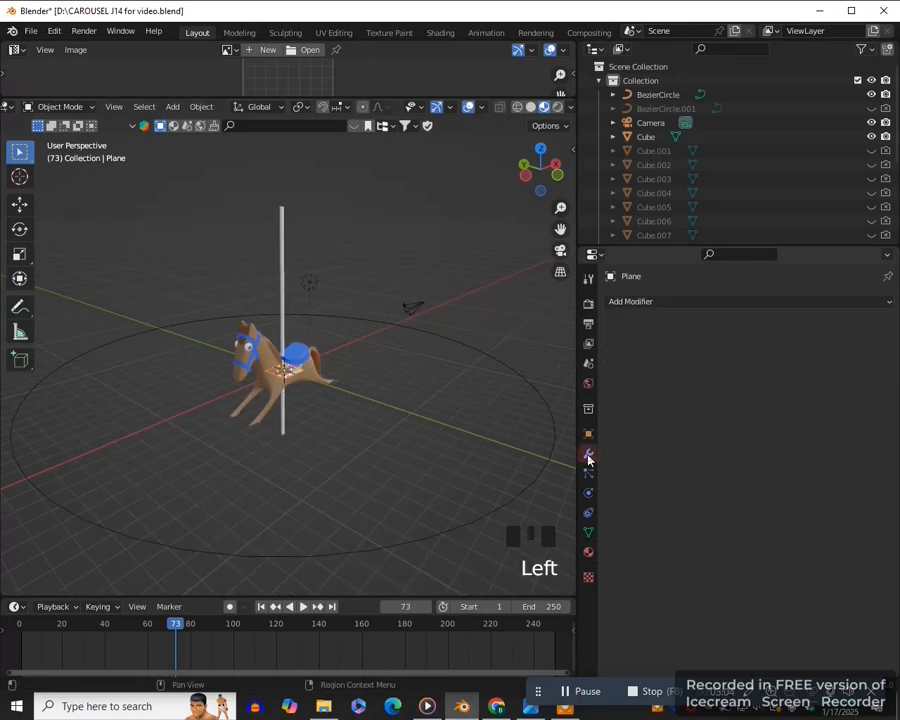
left_click(684, 302)
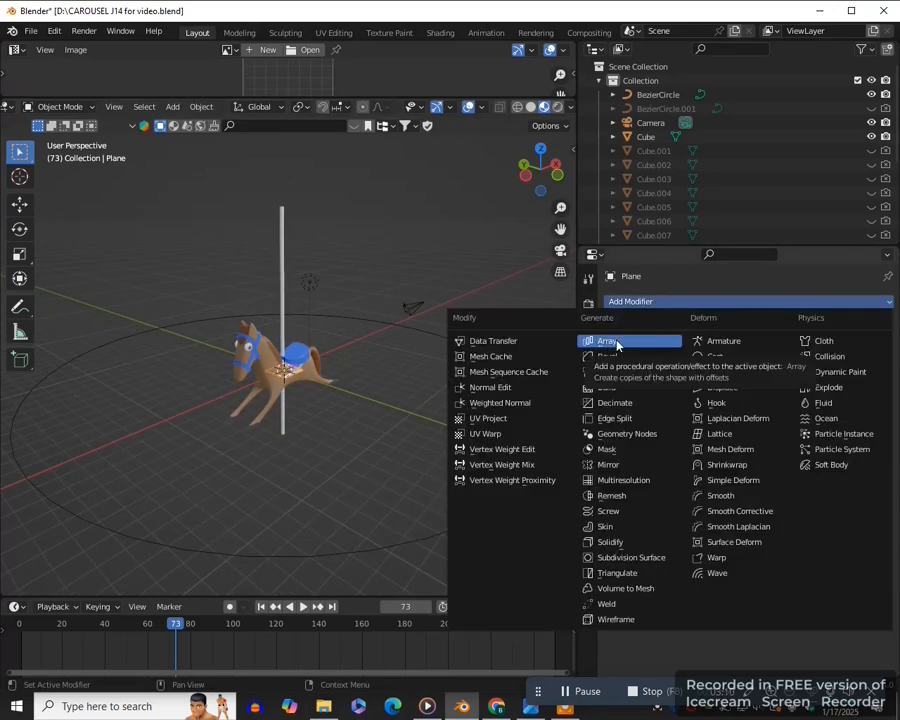
left_click(617, 342)
- Add a Curve modifier to the plane with BezierCircle as its curve object
left_click(676, 302)
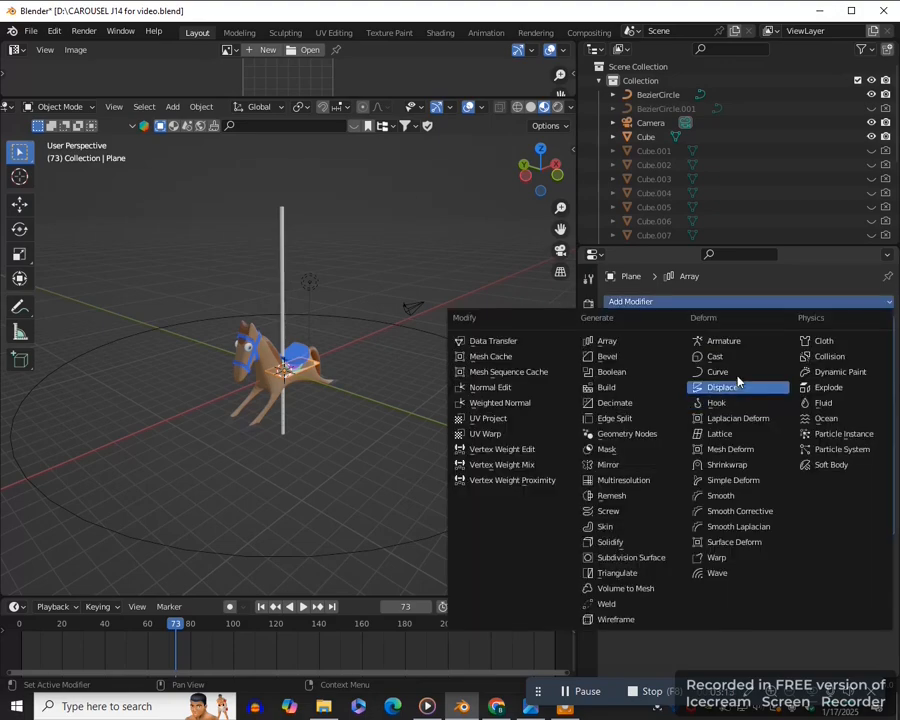
left_click(722, 372)
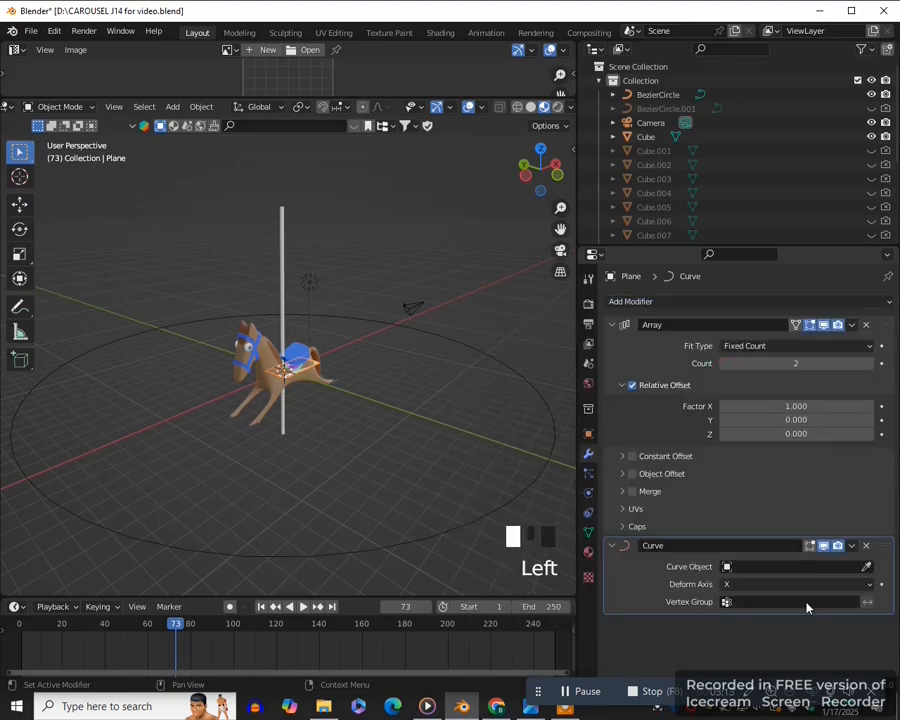
left_click(866, 567)
left_click(482, 514)
middle_click_drag(478, 526, 423, 519)
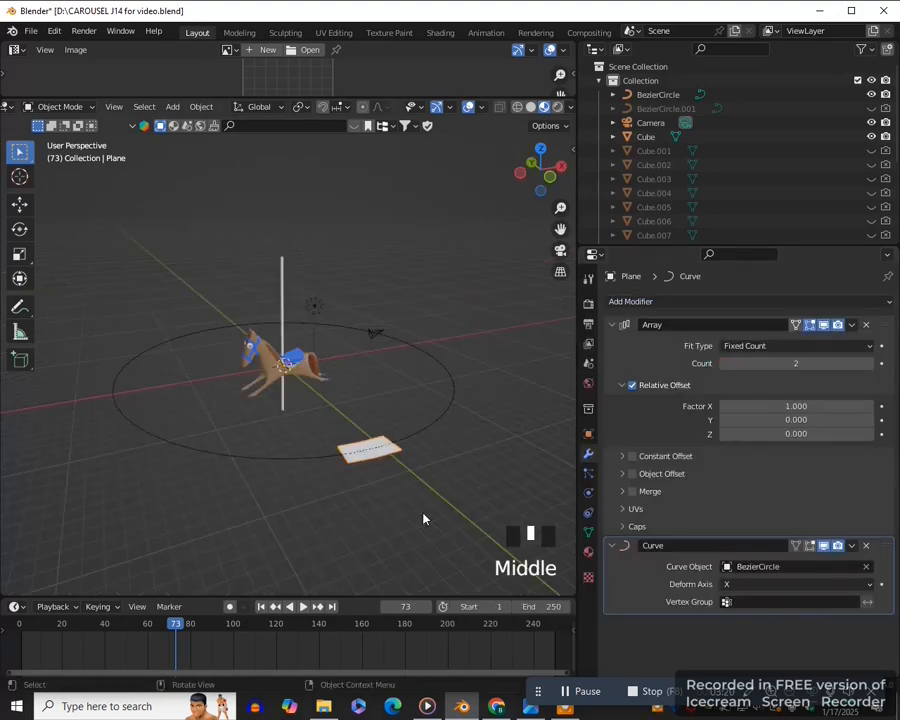
- Set the plane's Array count to 4 and its relative X offset factor to 13.3, spacing the copies evenly around the circle
key("KP_7")
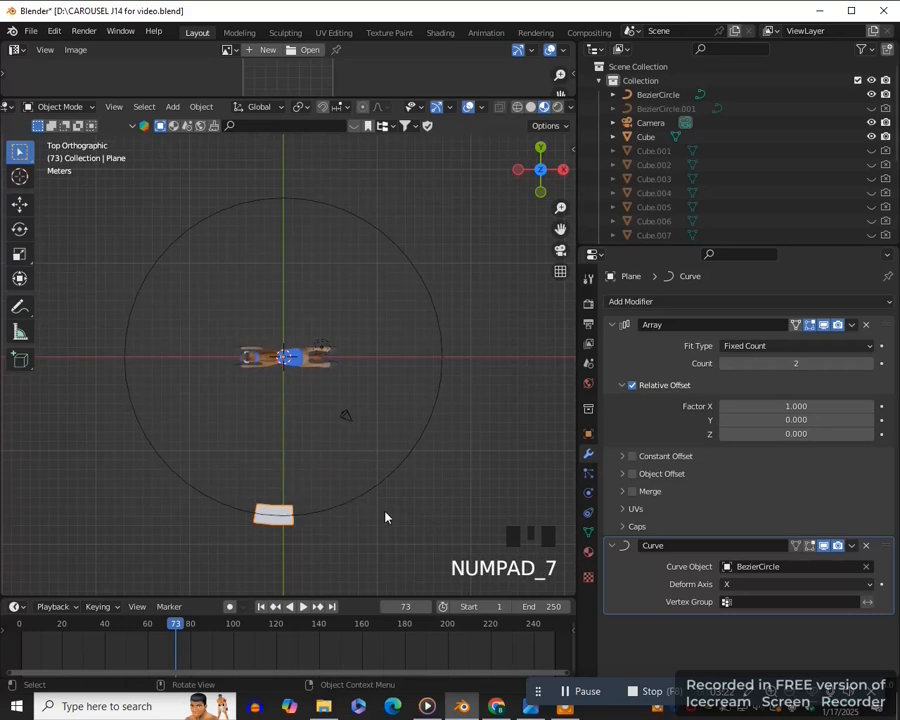
left_click(868, 364)
left_click(868, 364)
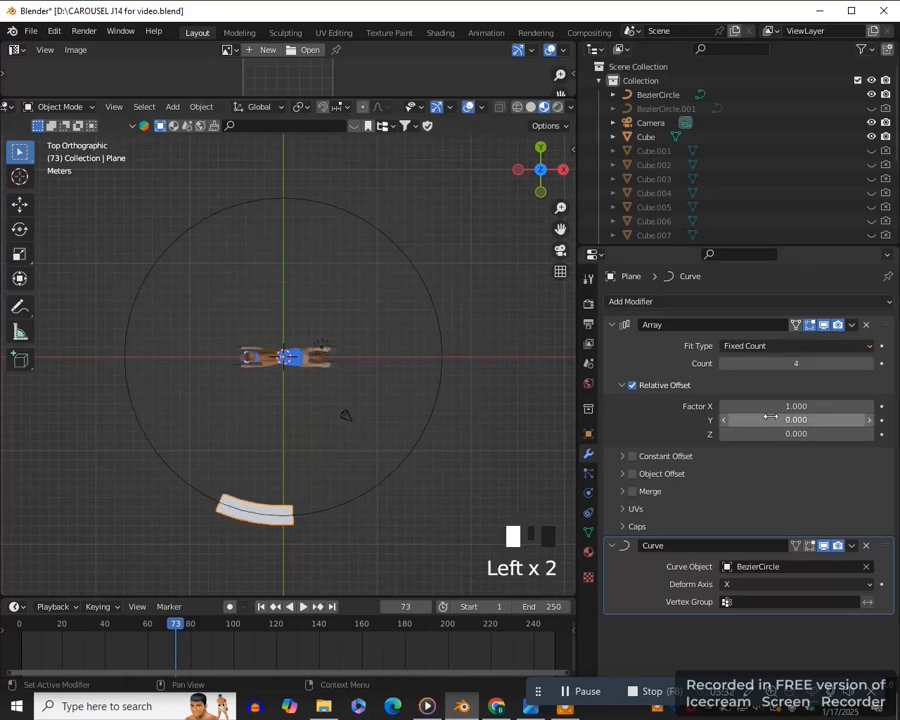
left_click_drag(728, 408, 895, 406)
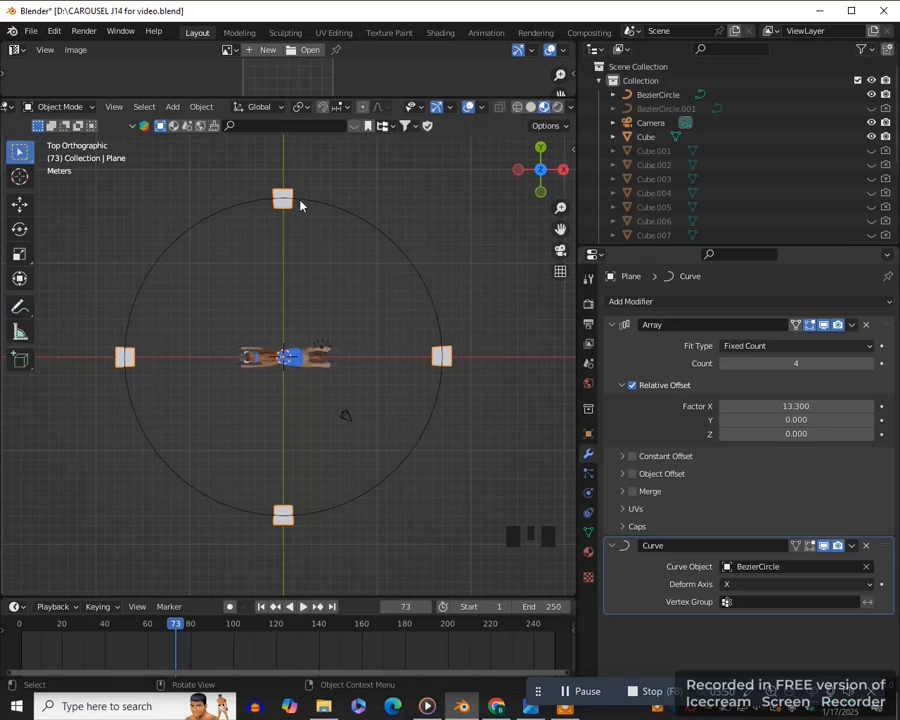
- Parent the original horse with pole to the arrayed plane using the Object parent type
middle_click_drag(448, 369, 378, 452)
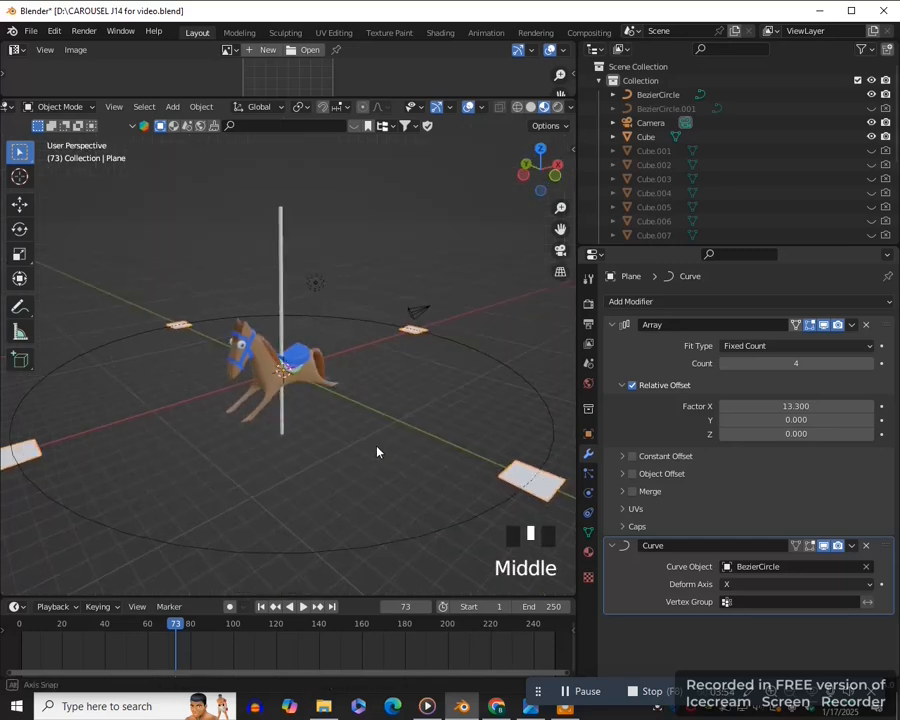
left_click(588, 435)
middle_click_drag(334, 420, 291, 396)
left_click(283, 406)
scroll(300, 412, "down", 2)
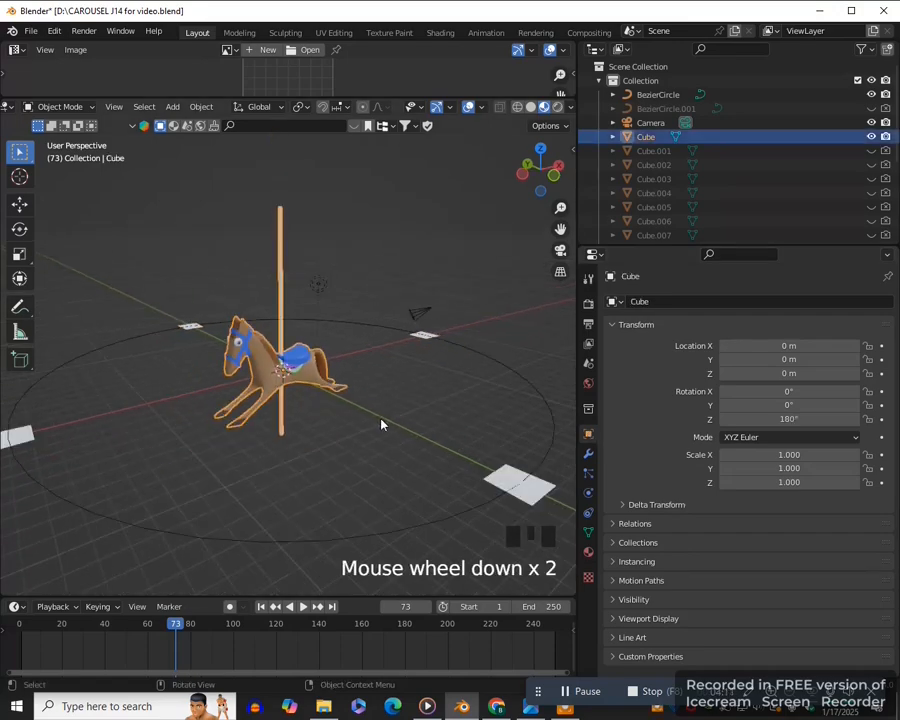
left_click(502, 476, "shift")
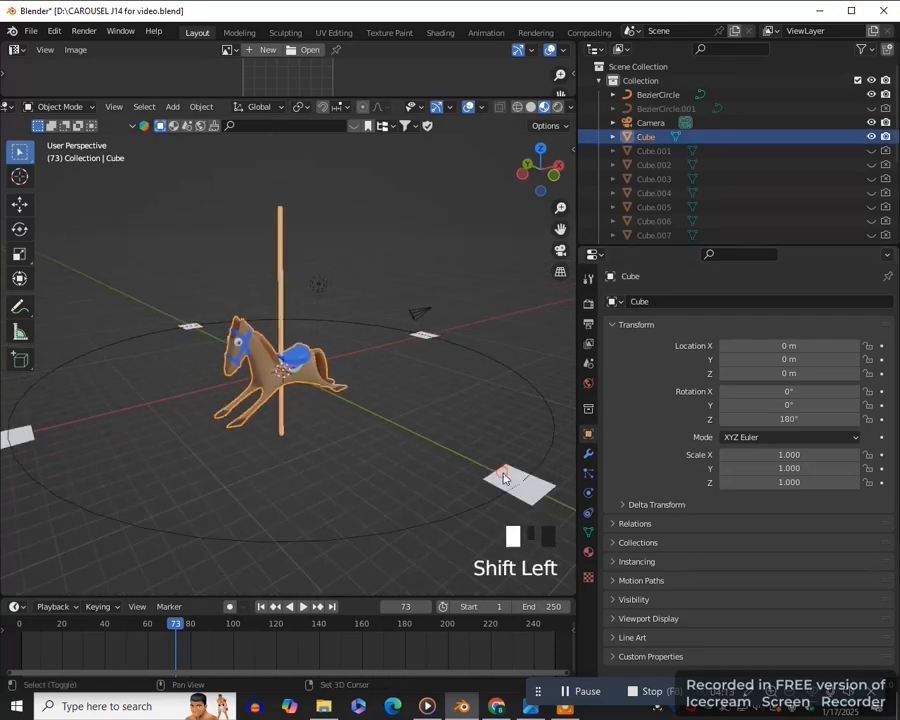
key("ctrl+p")
left_click(404, 462)
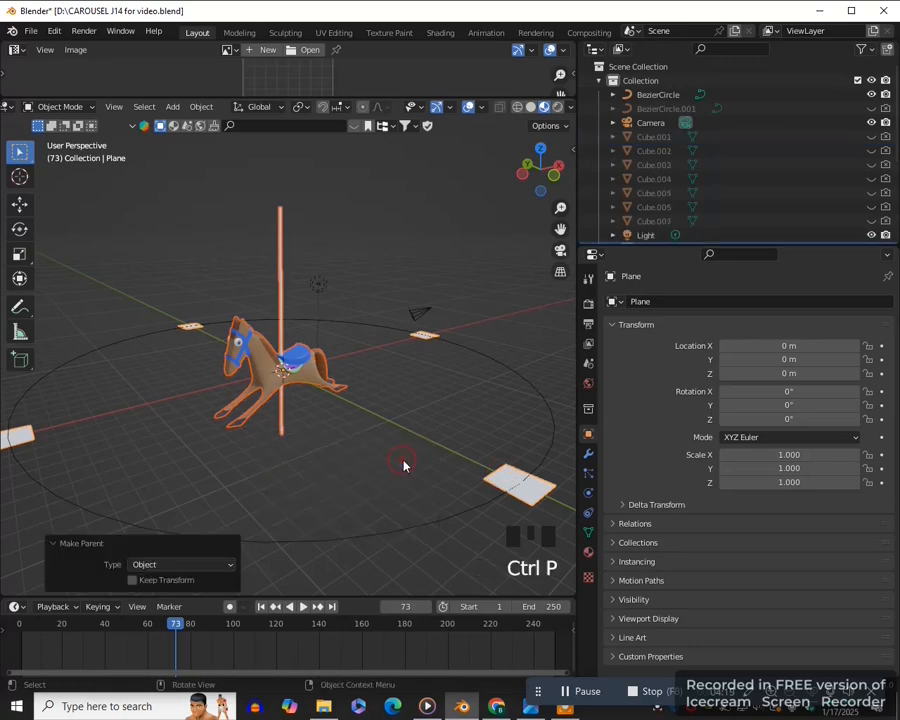
- Instance the horse on the plane's faces and turn off showing the instancer in both the viewport and renders
left_click(507, 477)
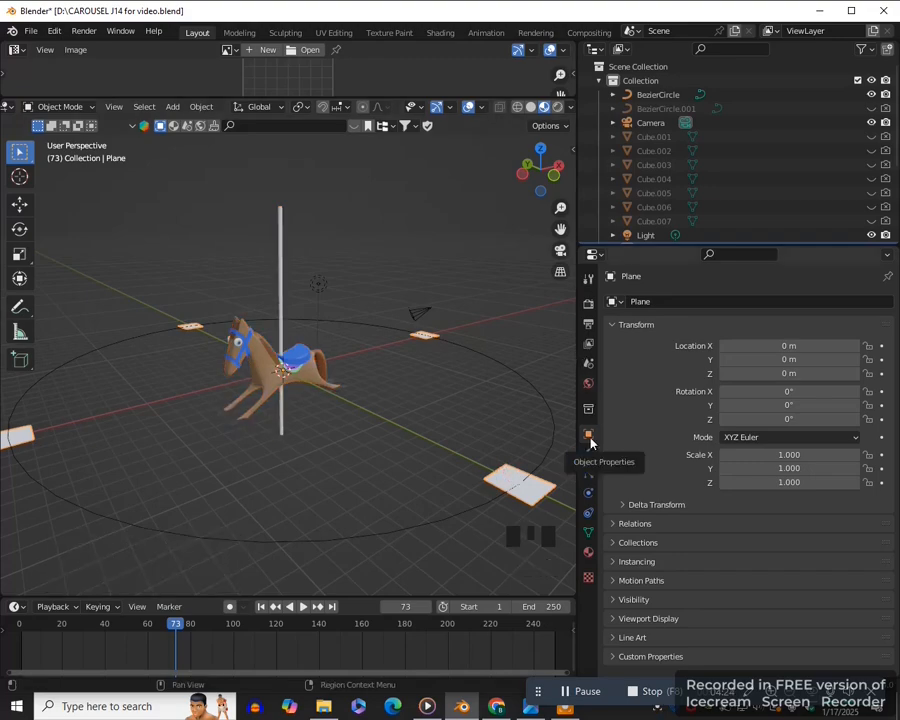
left_click(614, 562)
scroll(760, 566, "down", 2)
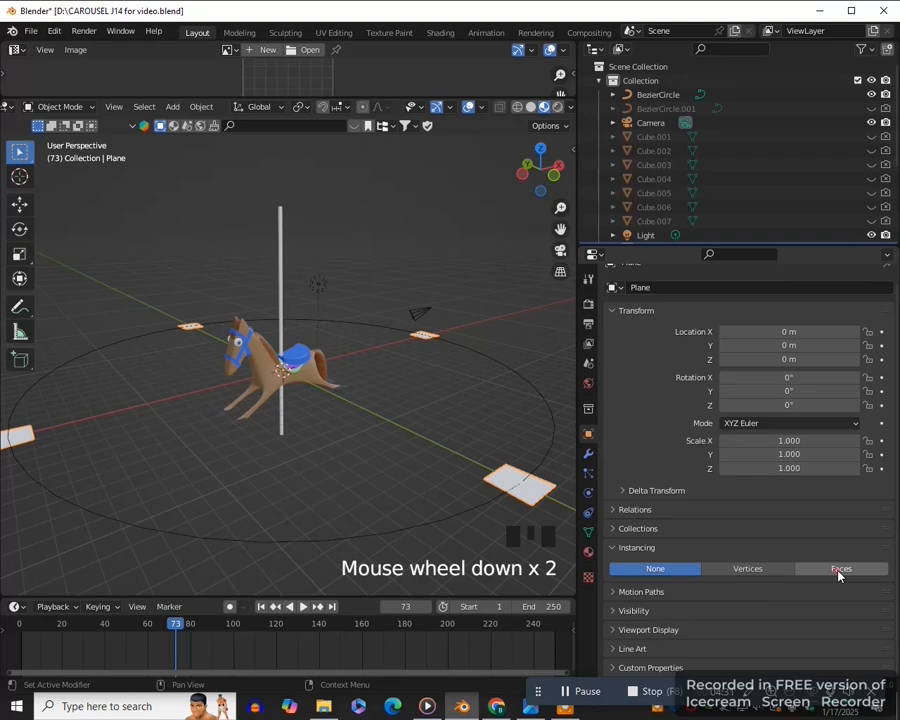
left_click(838, 570)
middle_click_drag(360, 470, 440, 466)
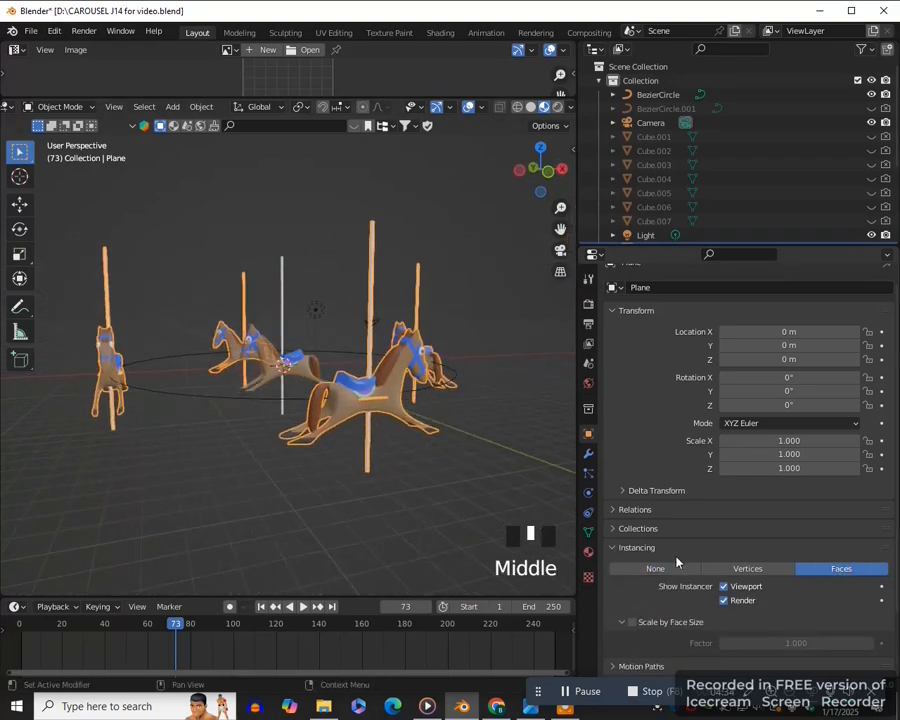
left_click(723, 587)
left_click(724, 600)
middle_click_drag(500, 512, 307, 470)
left_click(456, 480)
scroll(286, 447, "down", 1)
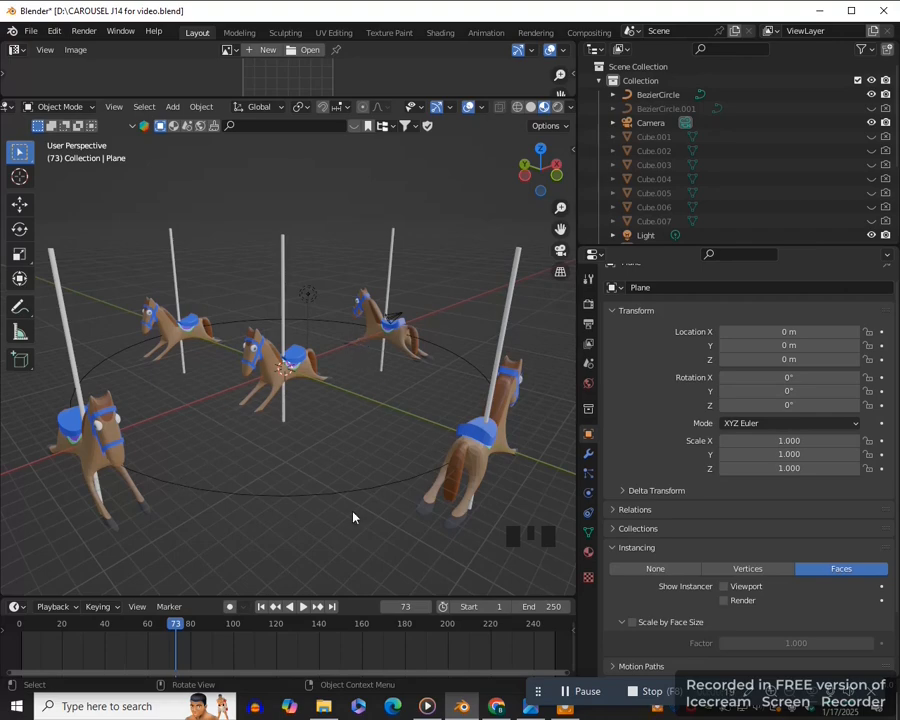
- Hide the instancing plane and its child horse, Cube, in the viewport
middle_click_drag(422, 524, 435, 358)
middle_click_drag(356, 532, 398, 547)
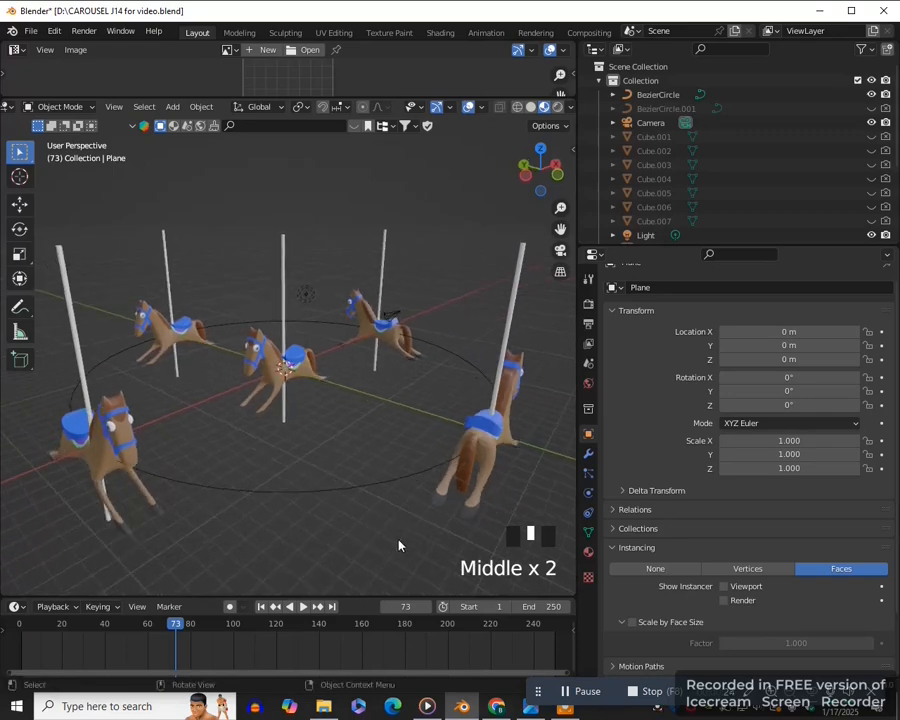
middle_click_drag(295, 402, 316, 421)
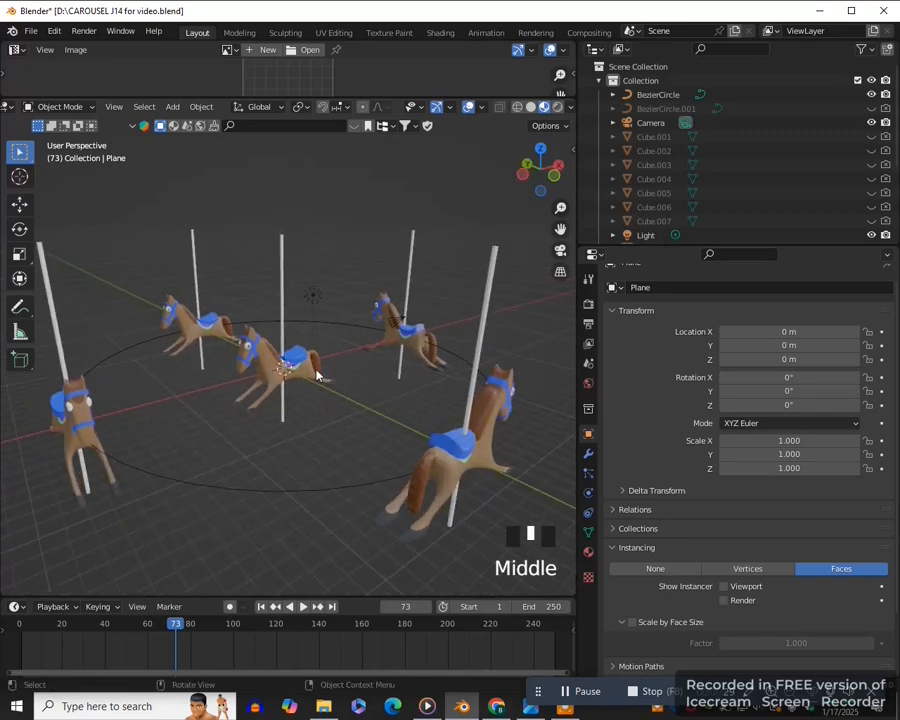
left_click(325, 382)
key("KP_Decimal")
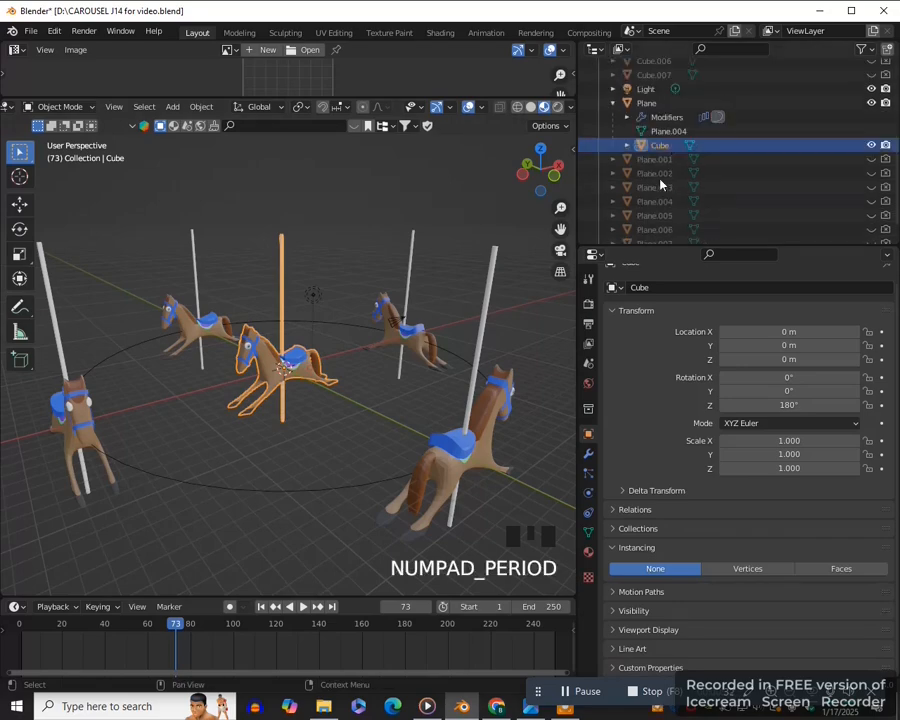
scroll(769, 145, "up", 1)
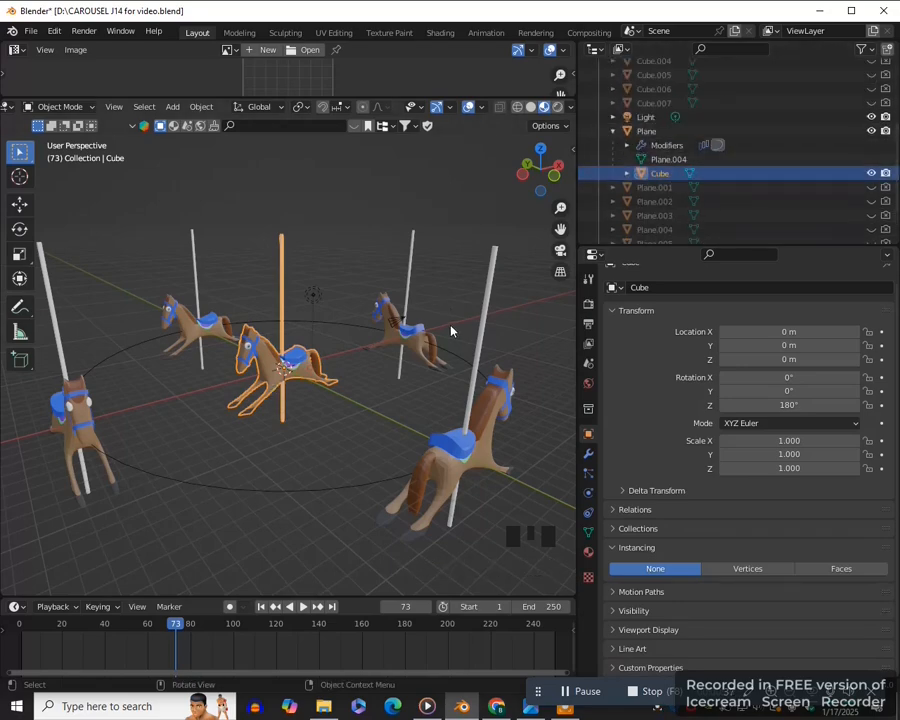
left_click(871, 131)
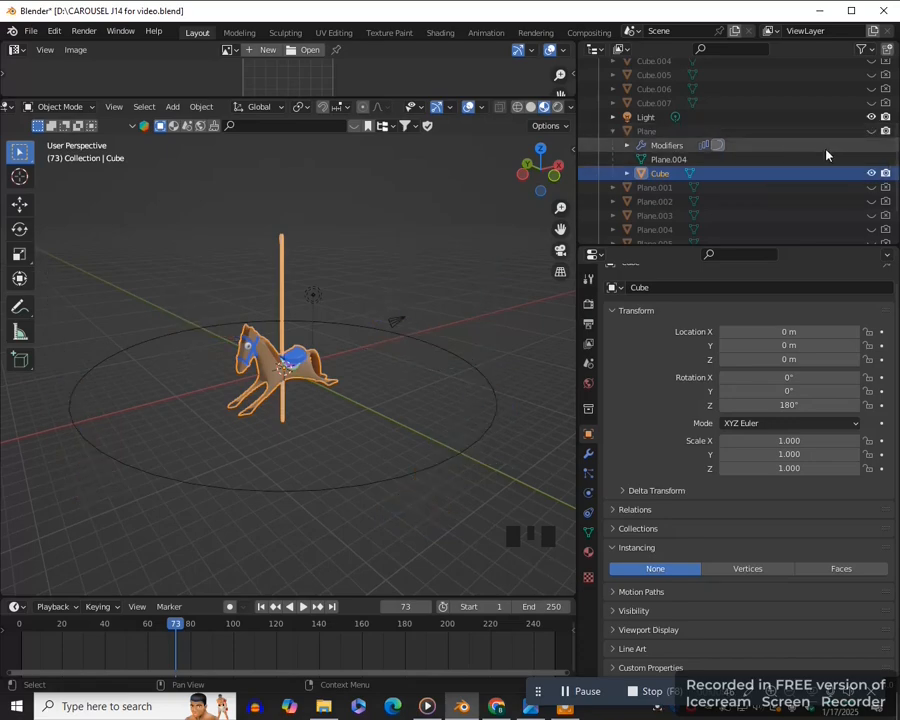
left_click(871, 174)
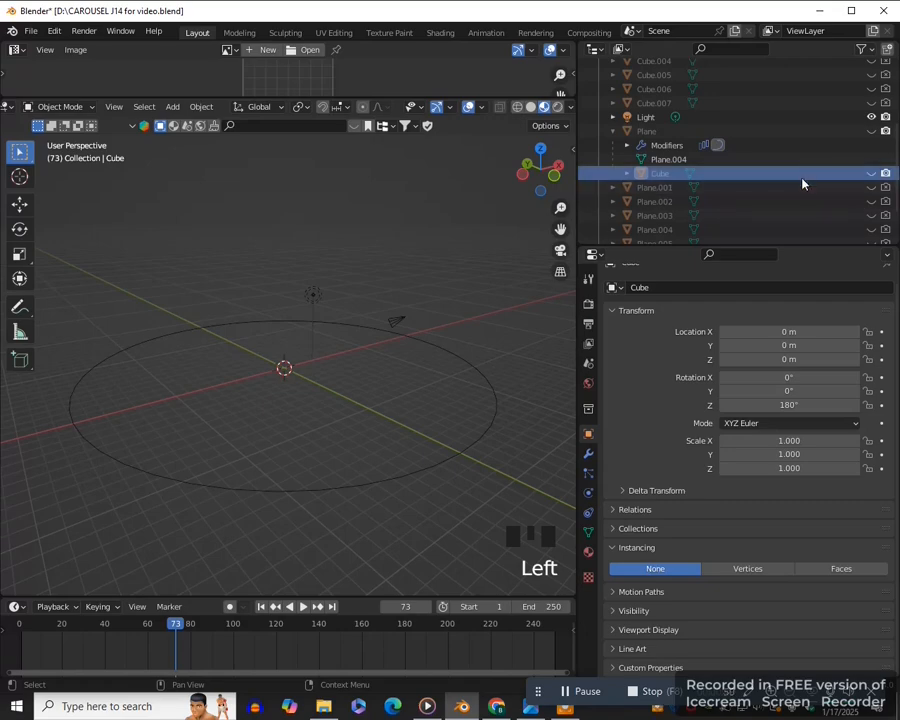
- Unhide the first horse copy, Cube.001, in both the viewport and renders
scroll(802, 183, "up", 6)
left_click(740, 137)
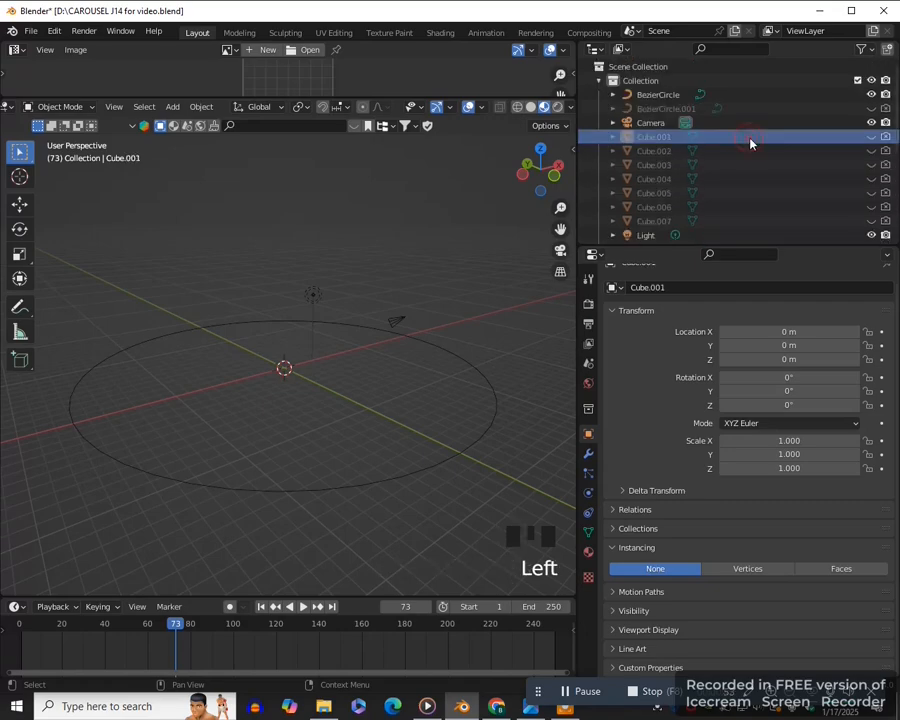
left_click(872, 137)
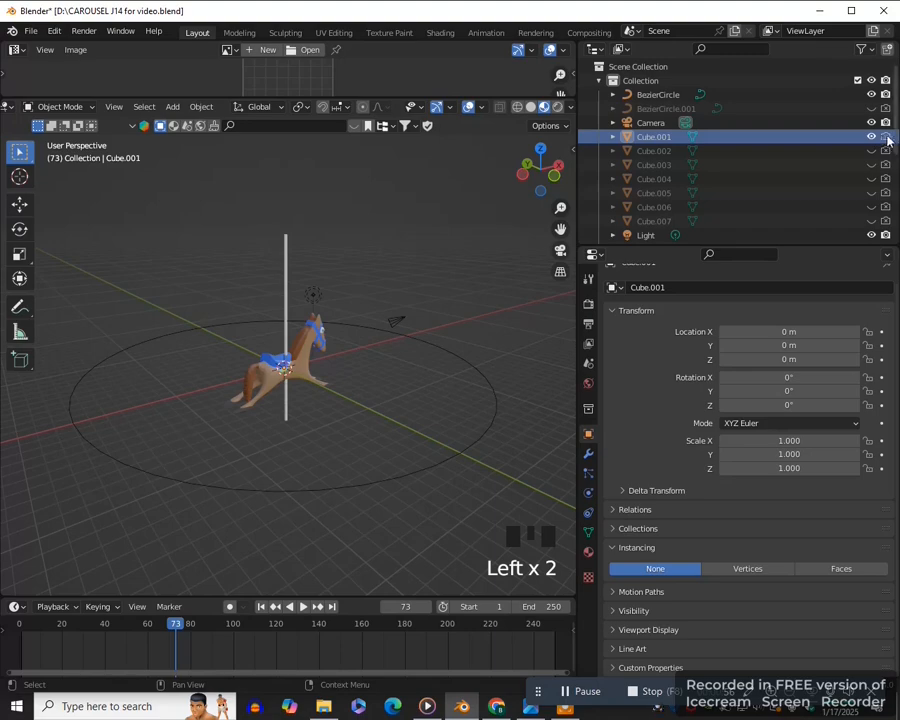
- Rotate the horse copy Cube.001 180° about the global Z axis
left_click(327, 375)
left_click(327, 375)
type("rz")
type("1")
type("80")
key("Return")
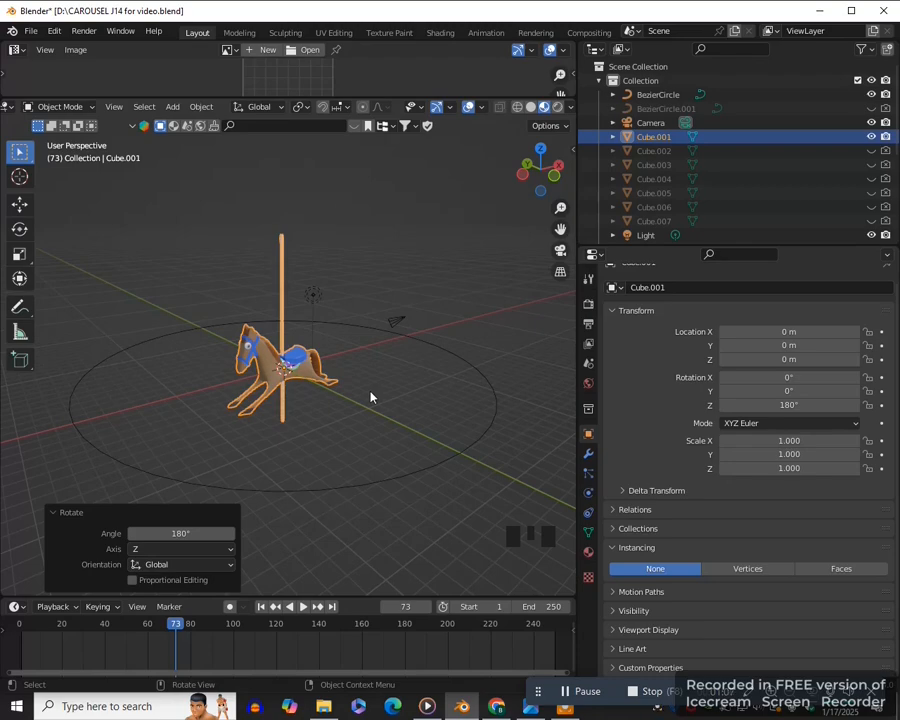
- Unhide the first plane copy, Plane.001, in both the viewport and renders
scroll(769, 165, "down", 6)
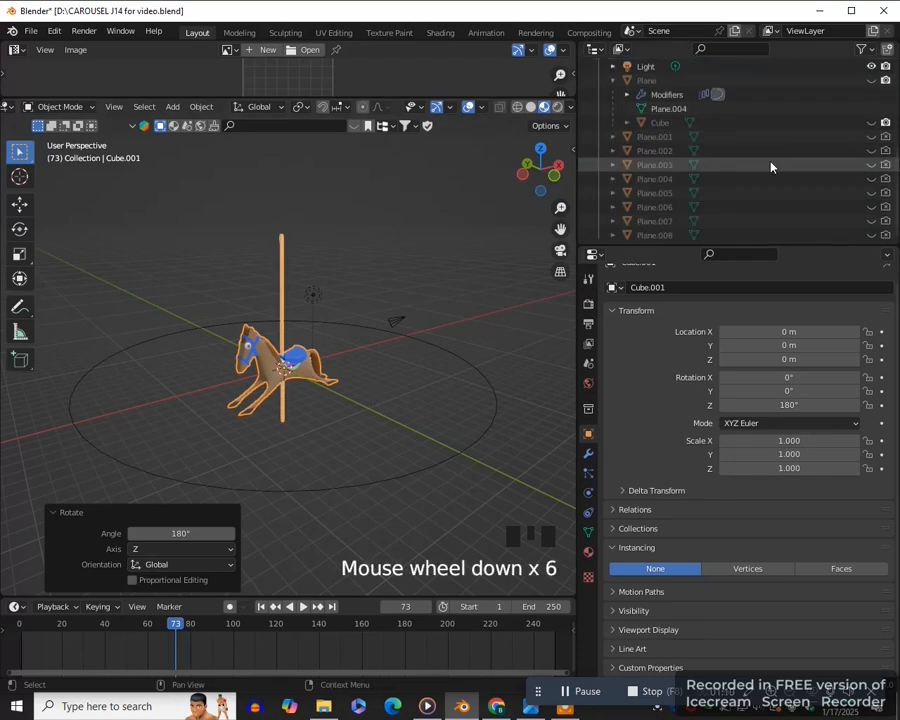
left_click(882, 138)
scroll(401, 479, "down", 3)
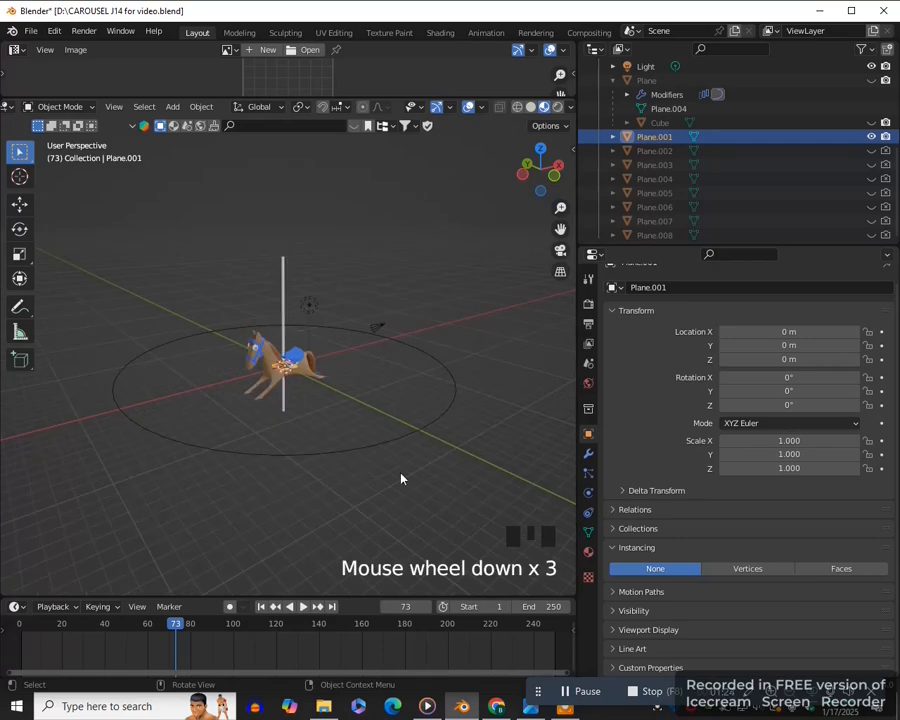
- Add an Array modifier and a Curve modifier to Plane.001
left_click(588, 453)
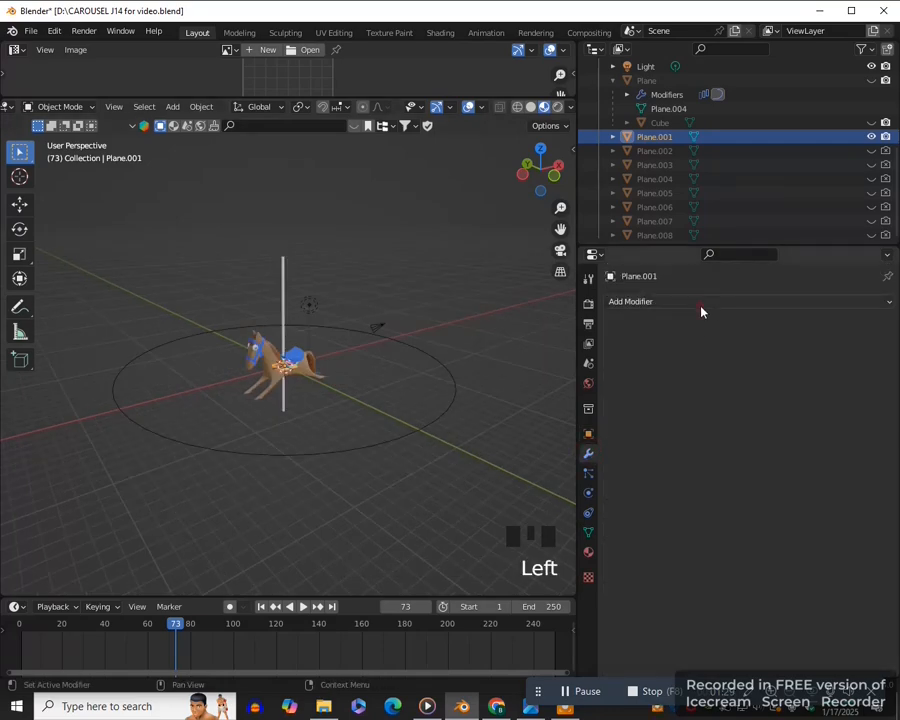
left_click(697, 303)
left_click(606, 341)
left_click(697, 301)
left_click(718, 372)
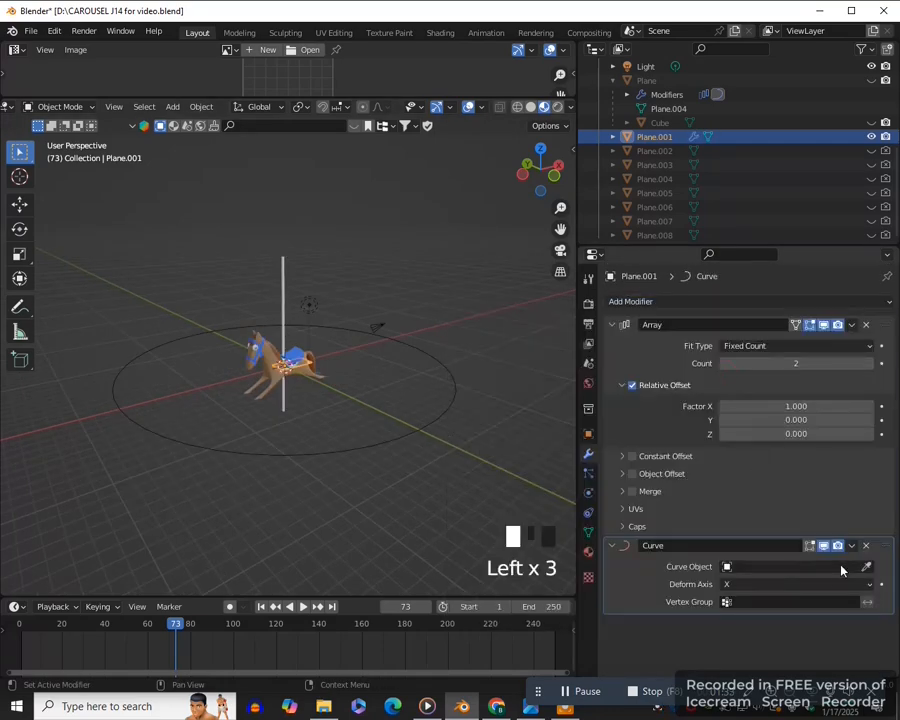
- Select the original Bezier circle and hide it in the viewport
left_click(369, 453)
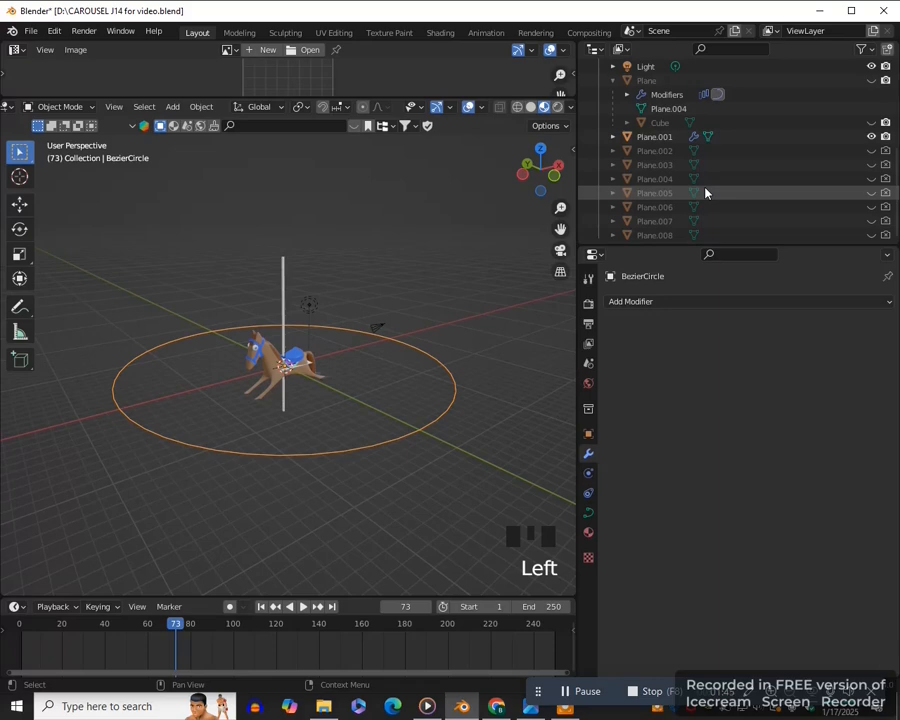
key("KP_Decimal")
left_click(870, 94)
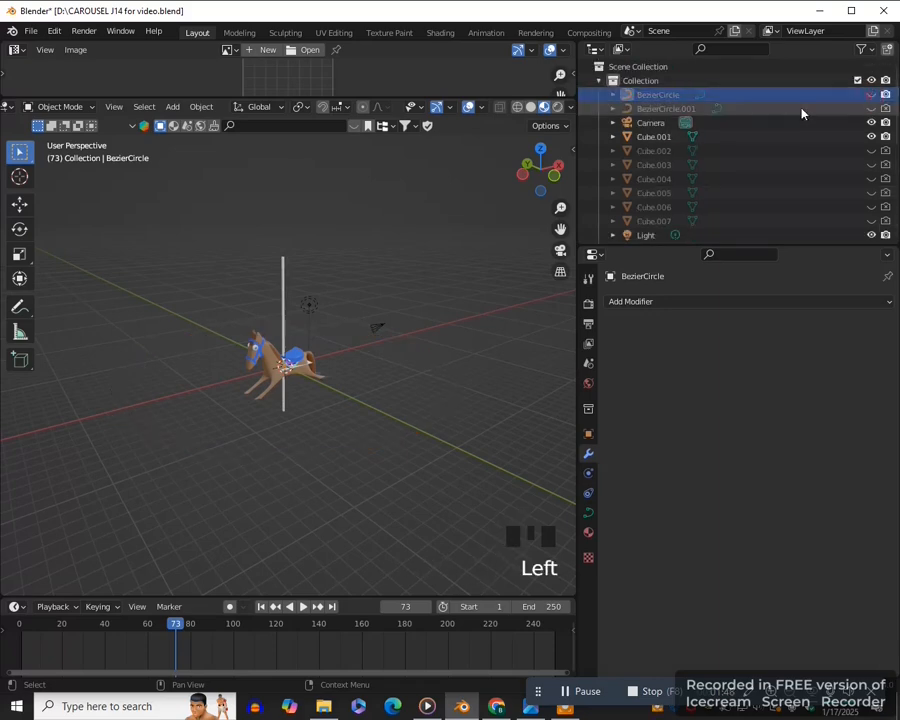
- Unhide BezierCircle.001 in the viewport and assign it as the curve object of Plane.001's Curve modifier
left_click(870, 108)
middle_click(315, 403)
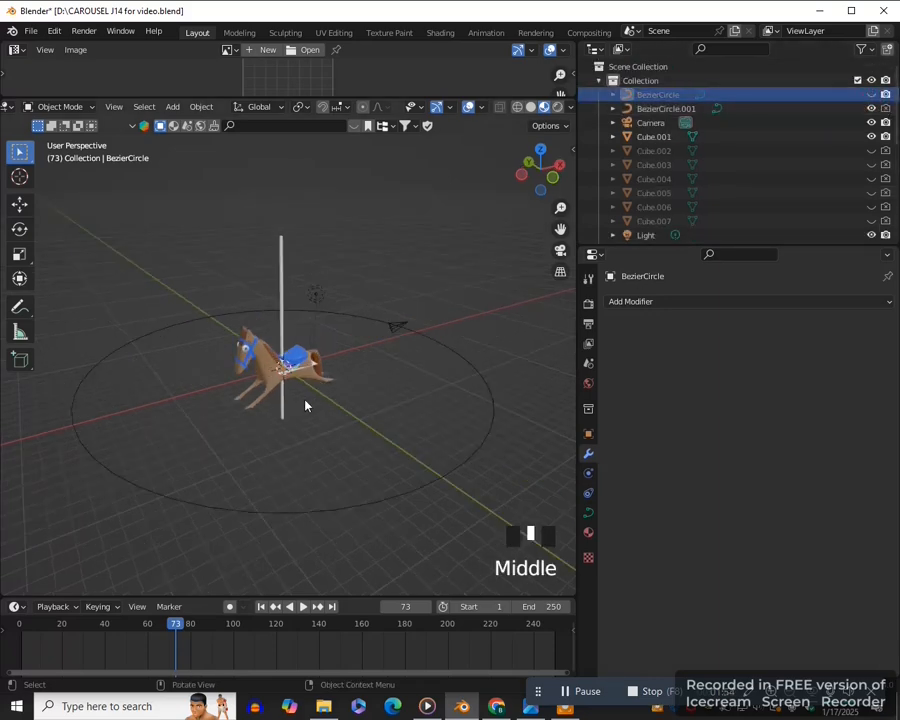
scroll(303, 406, "up", 4)
left_click(295, 392)
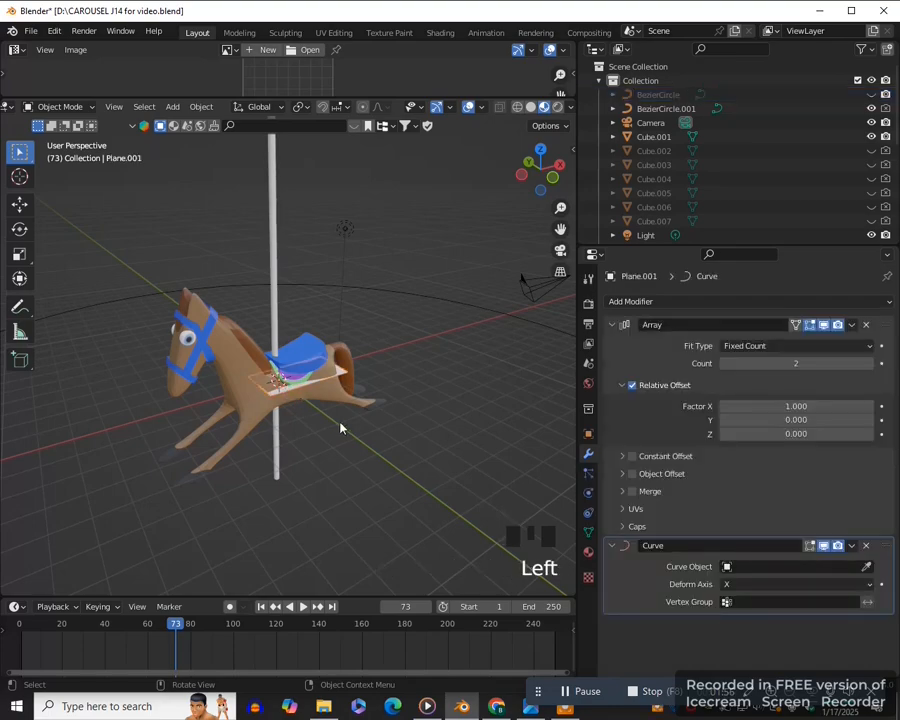
scroll(341, 426, "down", 4)
left_click(868, 568)
left_click(434, 482)
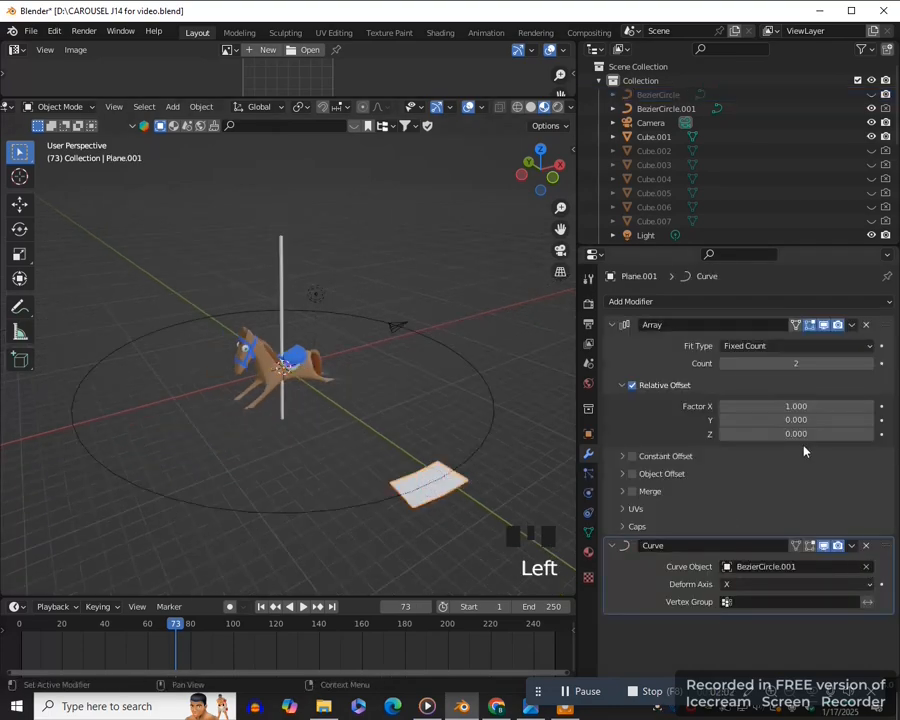
- Set Plane.001's Array modifier to a count of 4 with a relative X offset of 13.3
left_click(869, 363)
left_click(869, 363)
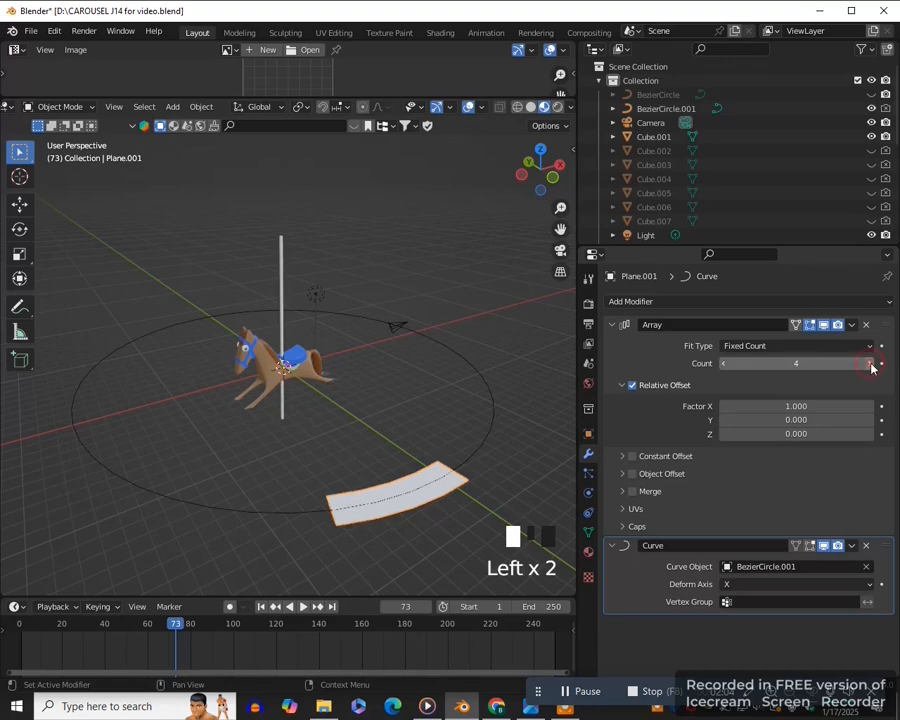
key("KP_7")
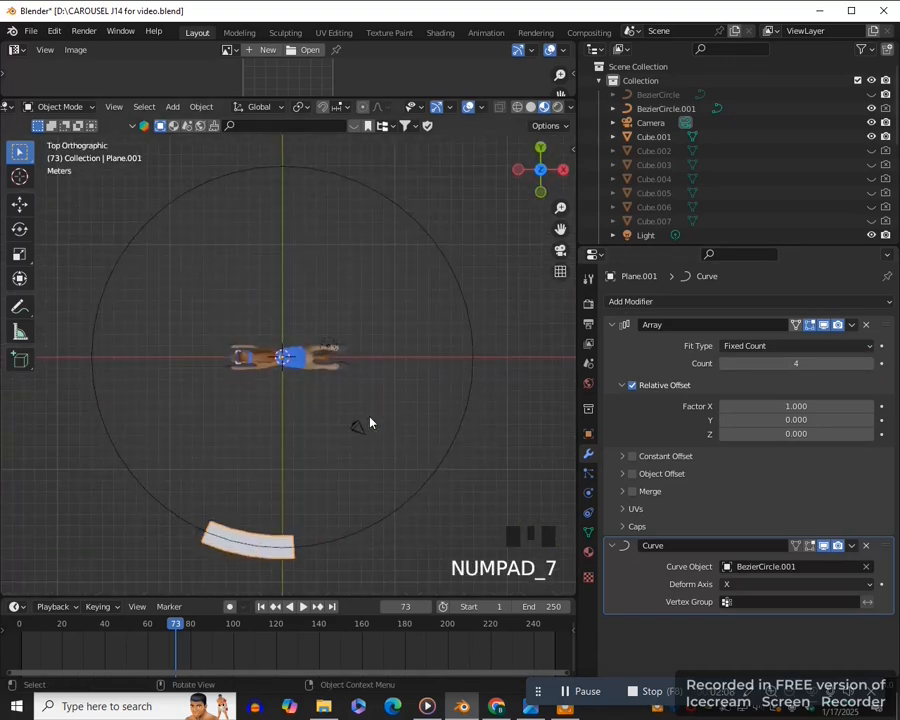
left_click_drag(744, 406, 802, 406)
middle_click_drag(436, 498, 360, 452)
- Parent the horse copy Cube.001 to the arrayed Plane.001
left_click(302, 366)
scroll(375, 389, "down", 2)
left_click(401, 333, "shift")
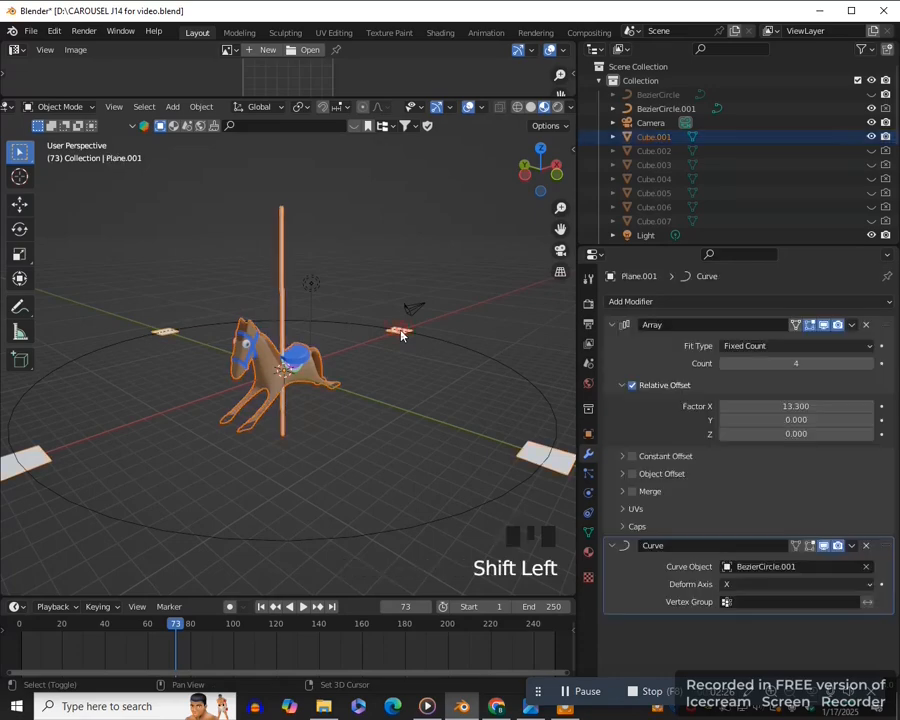
key("ctrl+p")
left_click(401, 333)
- Turn on face instancing for Plane.001 and stop showing the instancer in both the viewport and renders
left_click(530, 452)
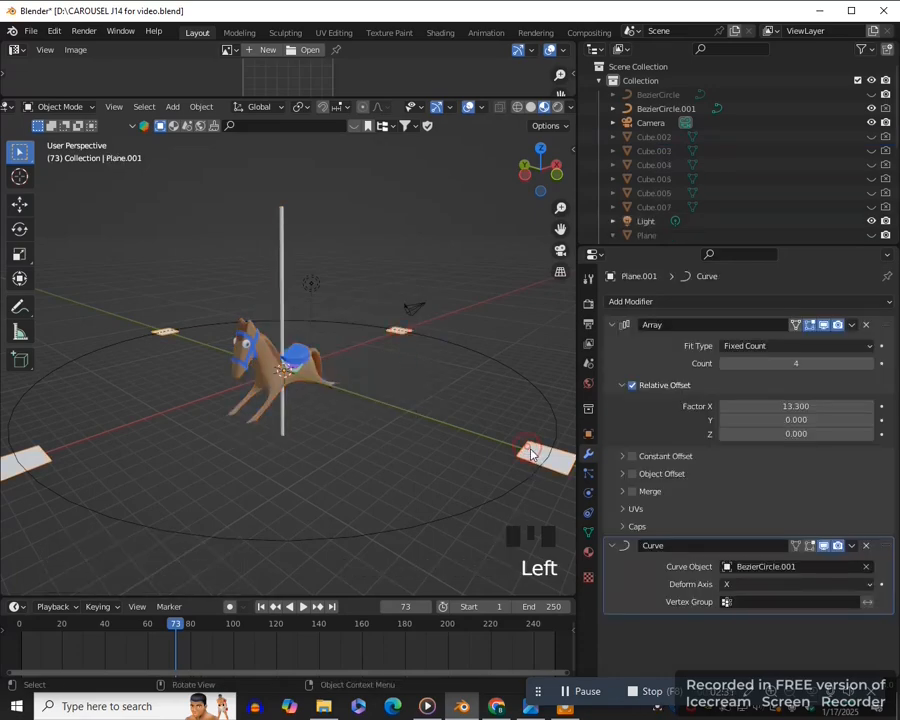
left_click(588, 434)
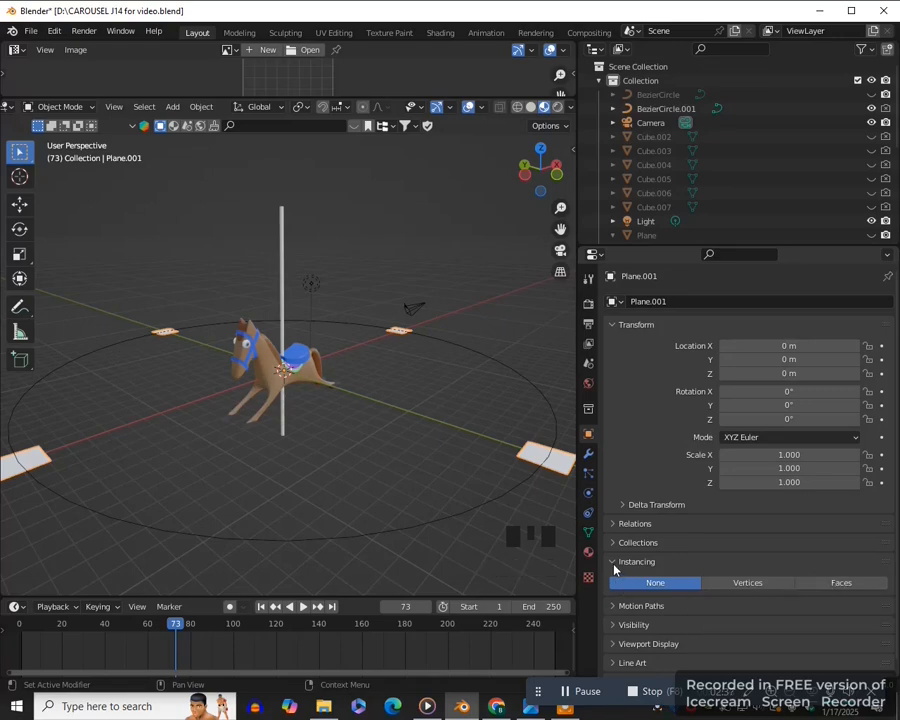
left_click(843, 584)
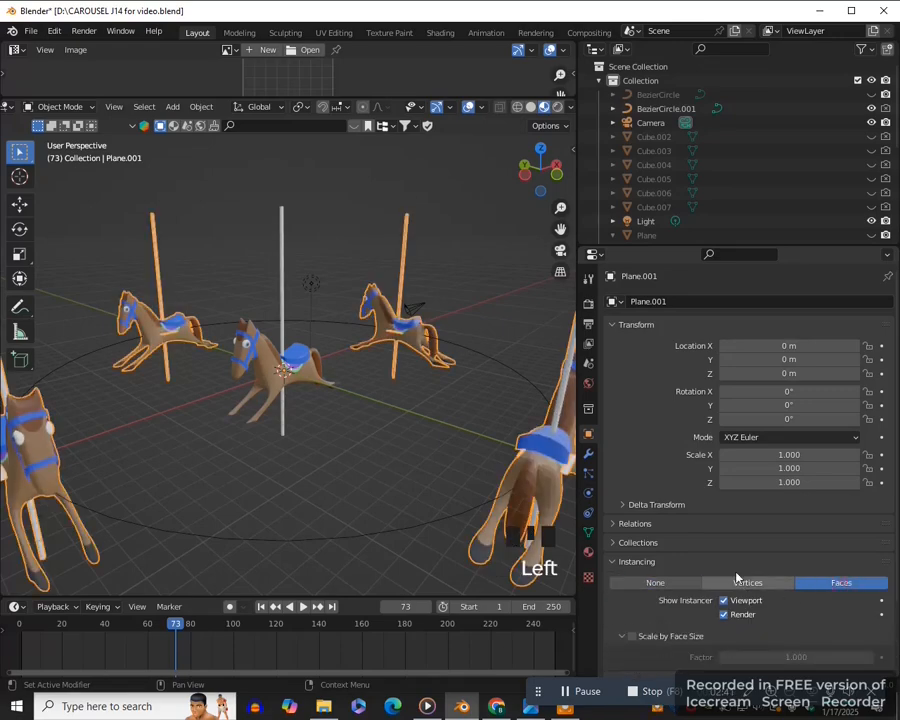
middle_click_drag(454, 499, 720, 605)
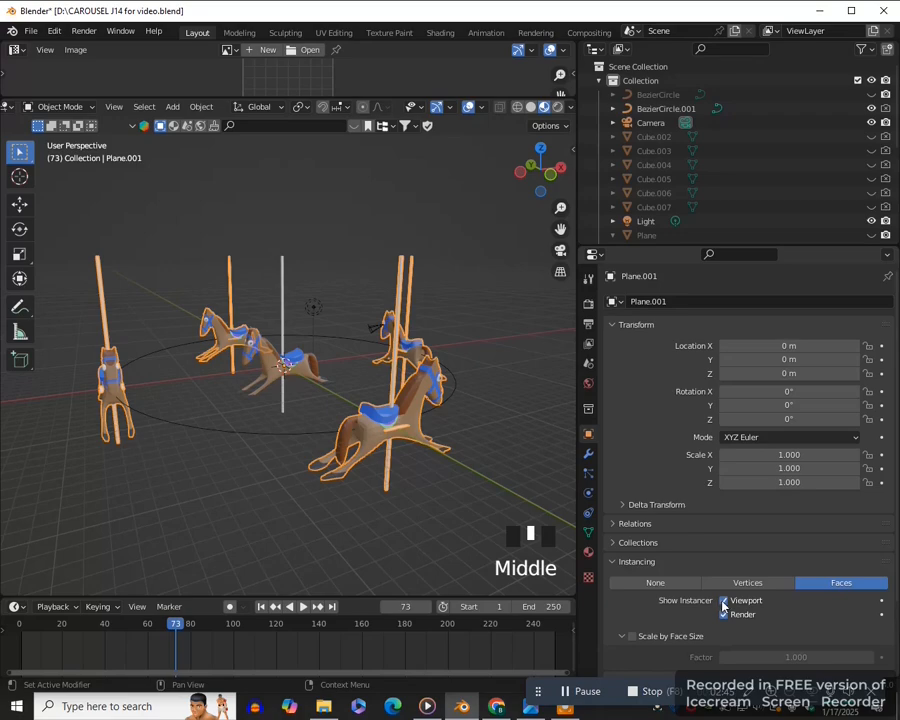
left_click(723, 600)
left_click(723, 614)
- Unhide the original Plane in the viewport so its horse instances are included in the carousel
middle_click_drag(470, 430, 769, 200)
scroll(786, 185, "up", 2)
scroll(804, 187, "down", 3)
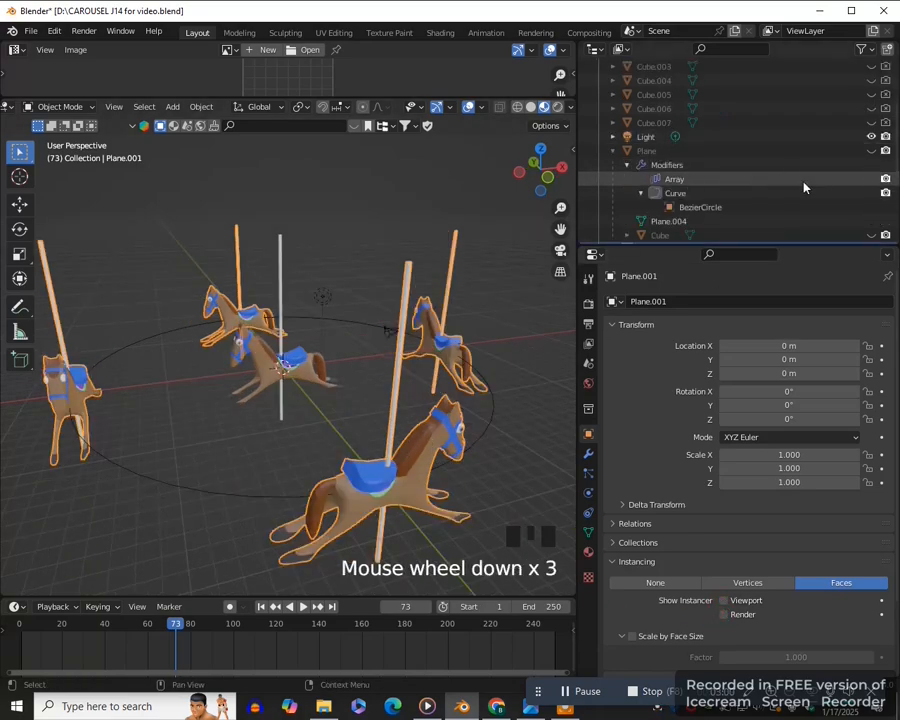
left_click(871, 150)
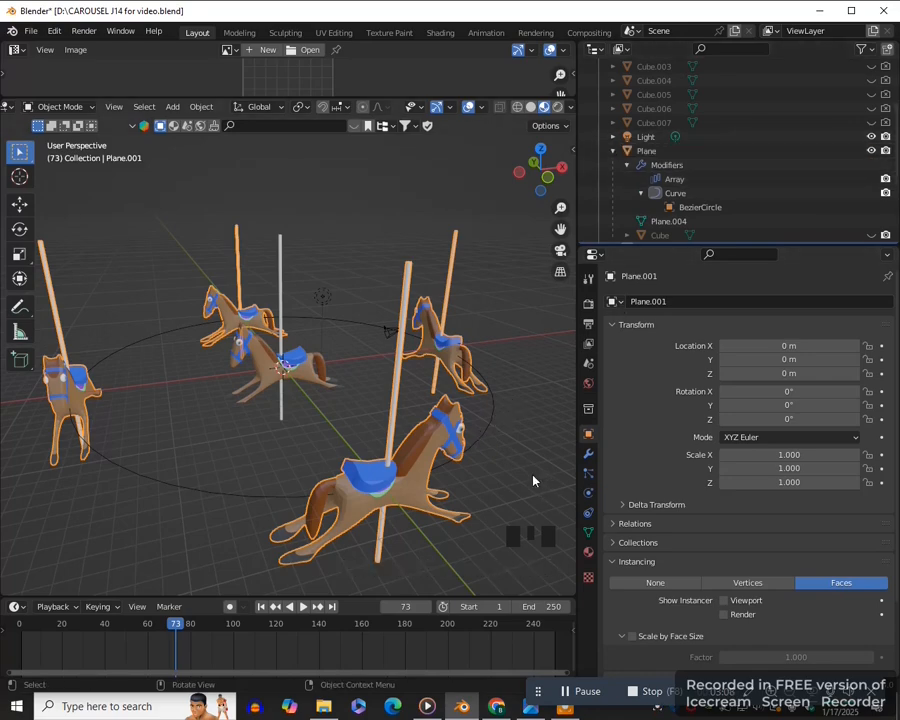
scroll(751, 187, "up", 7)
scroll(753, 188, "down", 4)
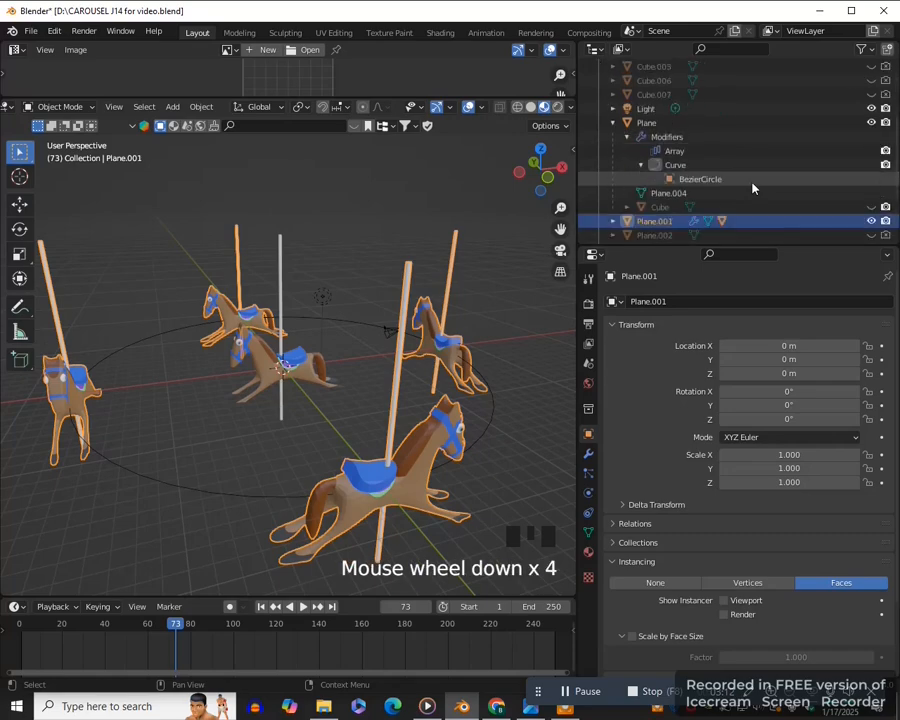
scroll(750, 186, "down", 4)
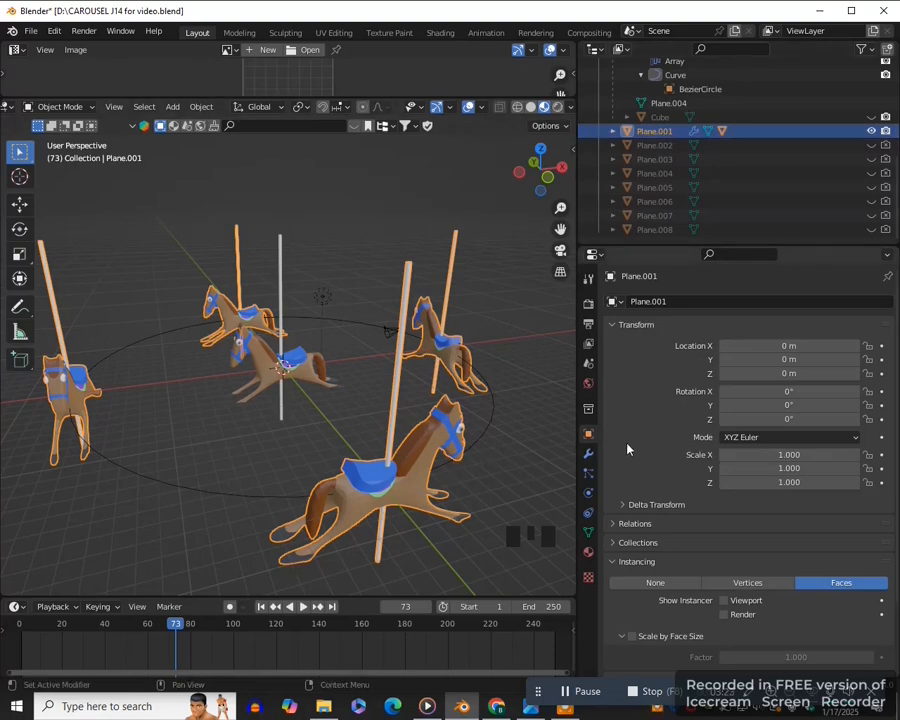
- Apply the Array and Curve modifiers on Plane.001
left_click(588, 456)
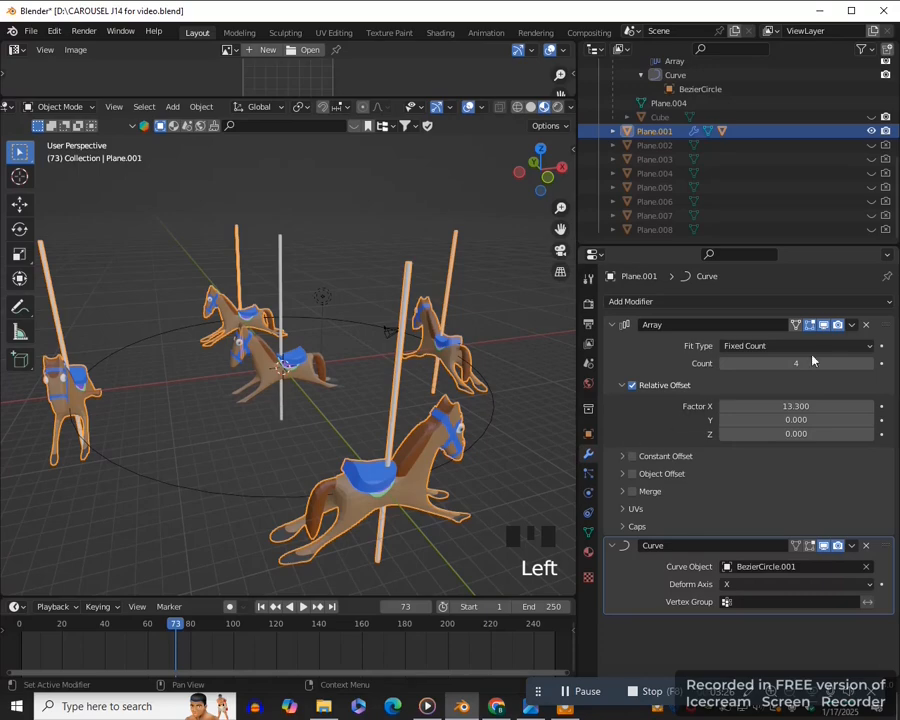
left_click(849, 327)
left_click(822, 343)
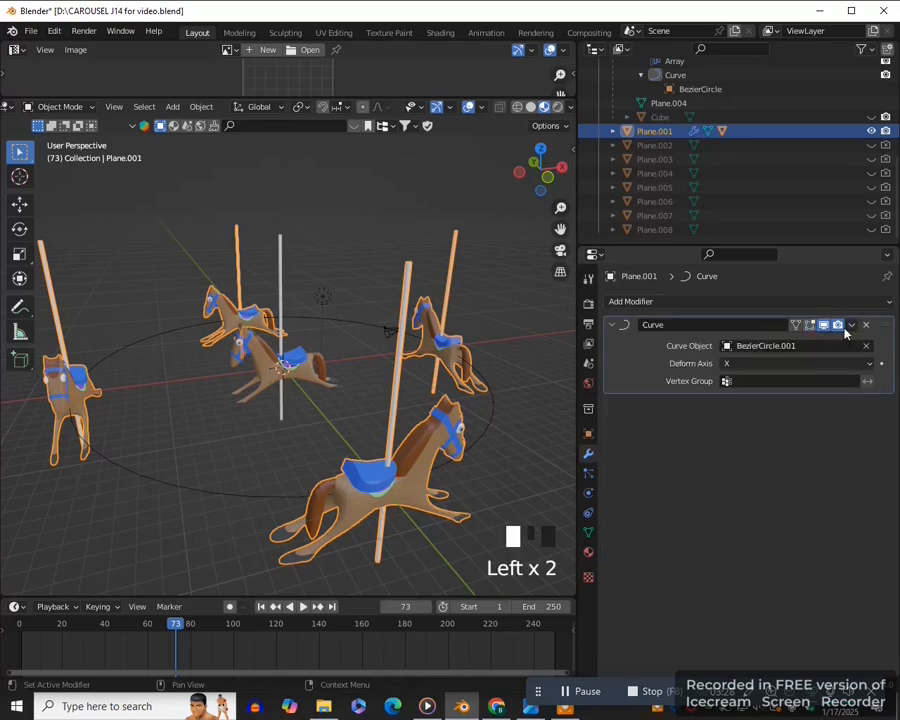
left_click(851, 327)
left_click(806, 346)
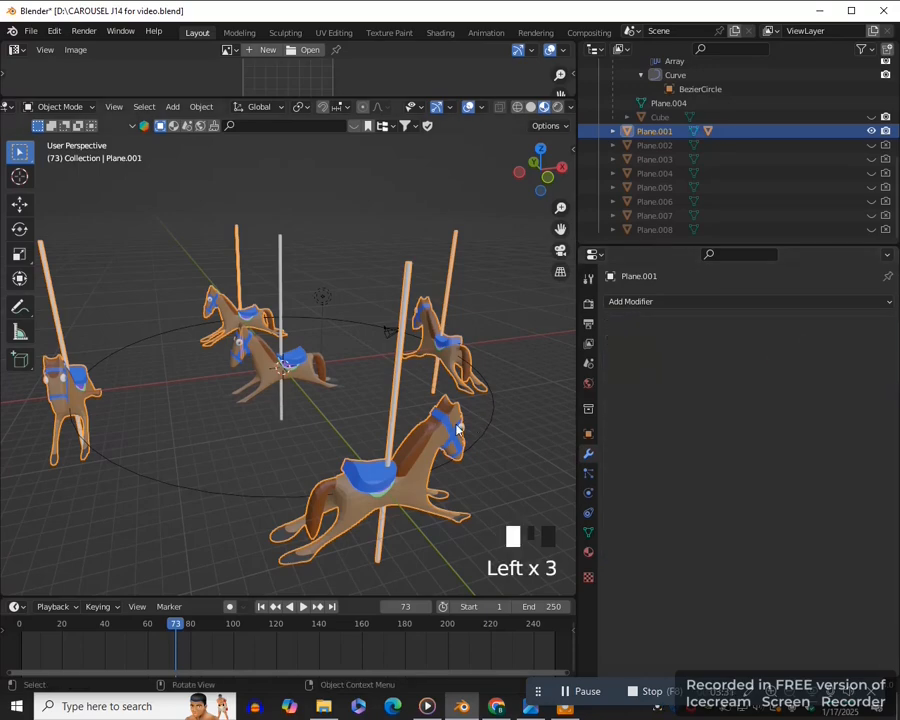
- Rotate Plane.001 about 45.4° in top view so its horses sit between the original ones
key("KP_7")
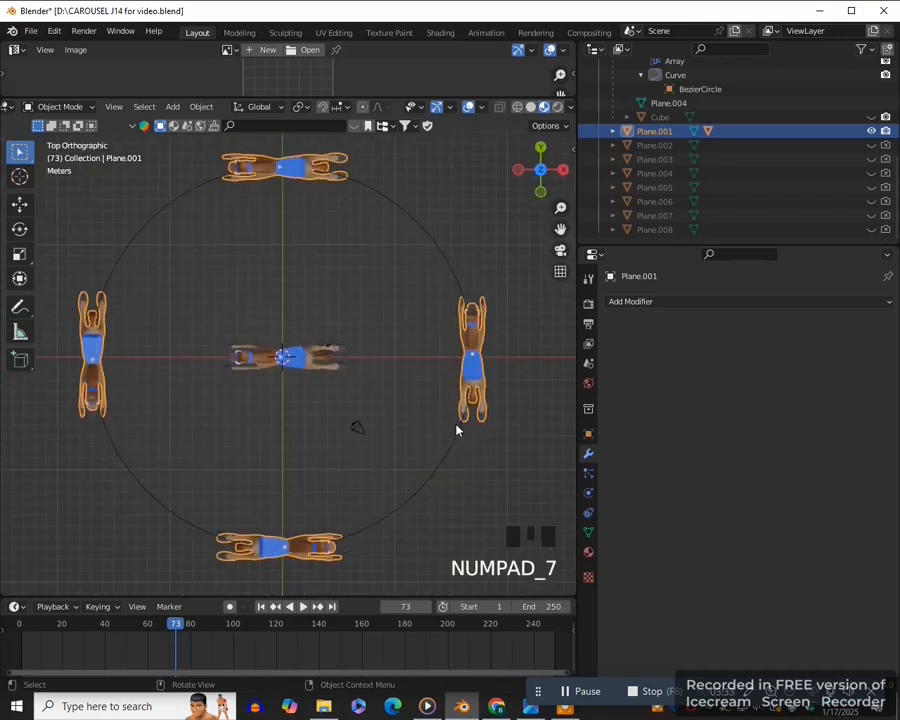
scroll(400, 442, "down", 3)
key("r")
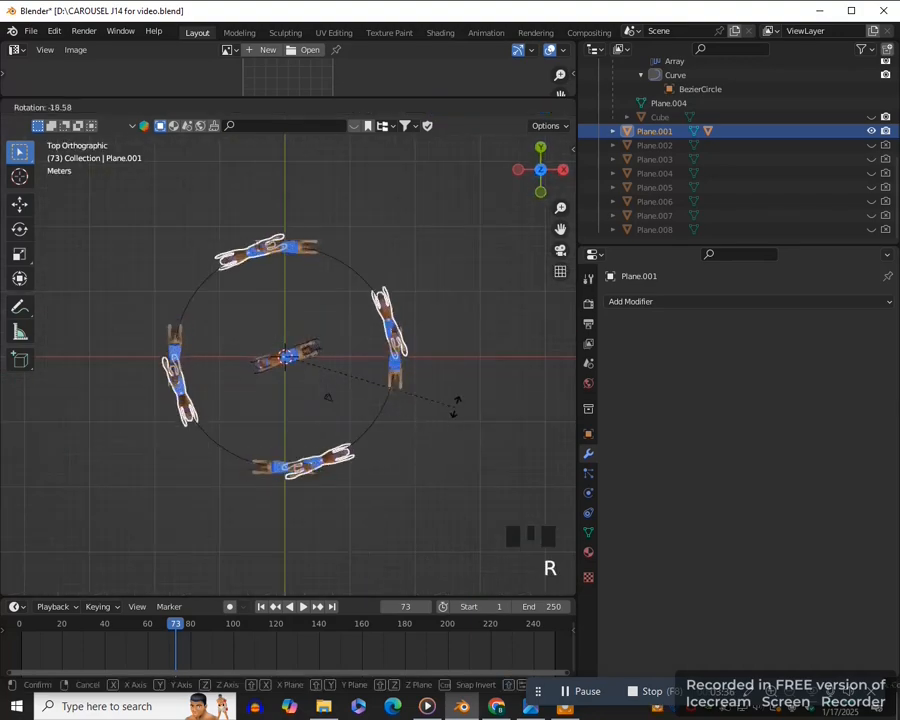
left_click(465, 323)
middle_click_drag(412, 496, 380, 442)
scroll(375, 458, "up", 2)
scroll(375, 458, "up", 1)
left_click(351, 476)
left_click(233, 396)
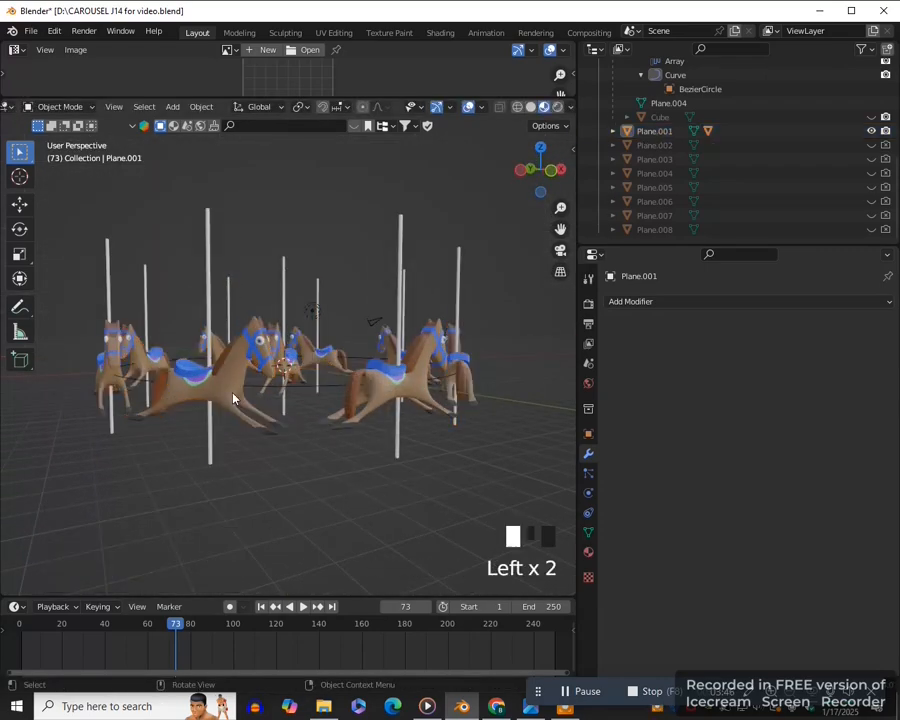
- Insert location keyframes for Plane.001 at frame 0
key("KP_1")
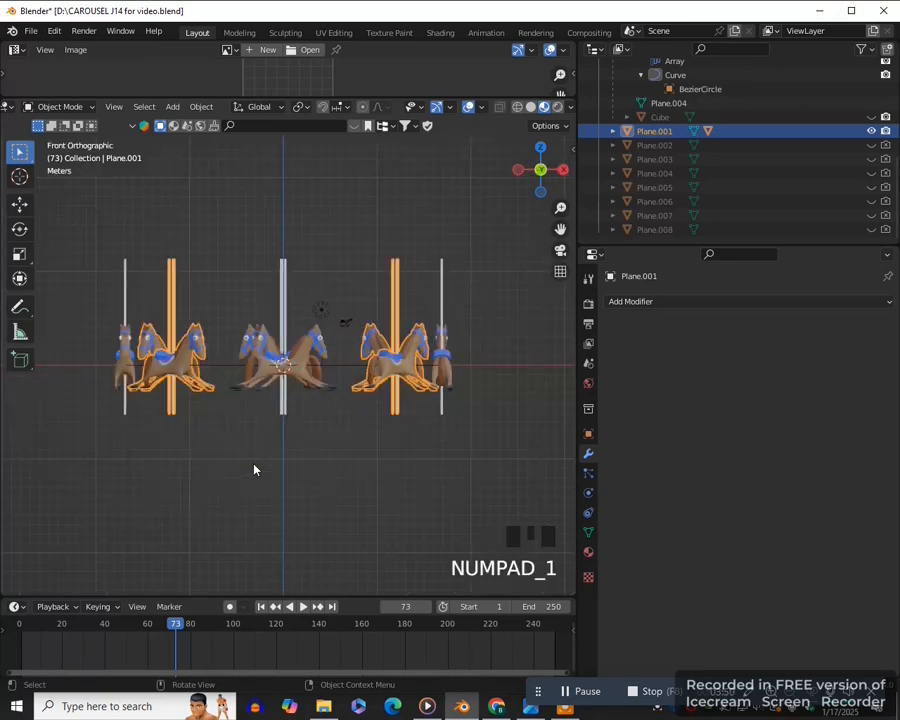
left_click(19, 634)
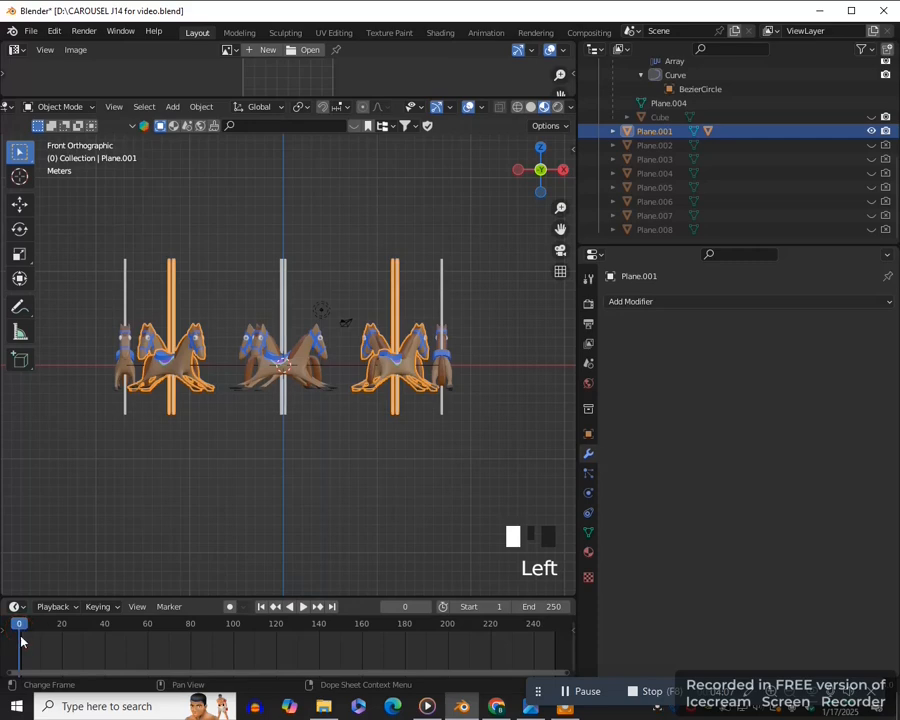
scroll(380, 480, "up", 1)
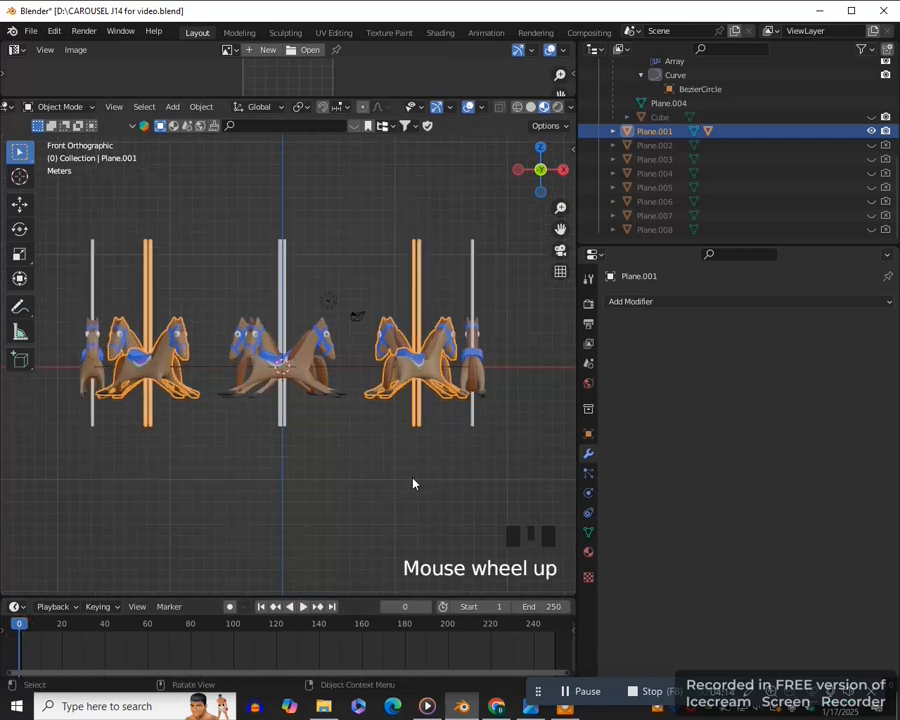
key("n")
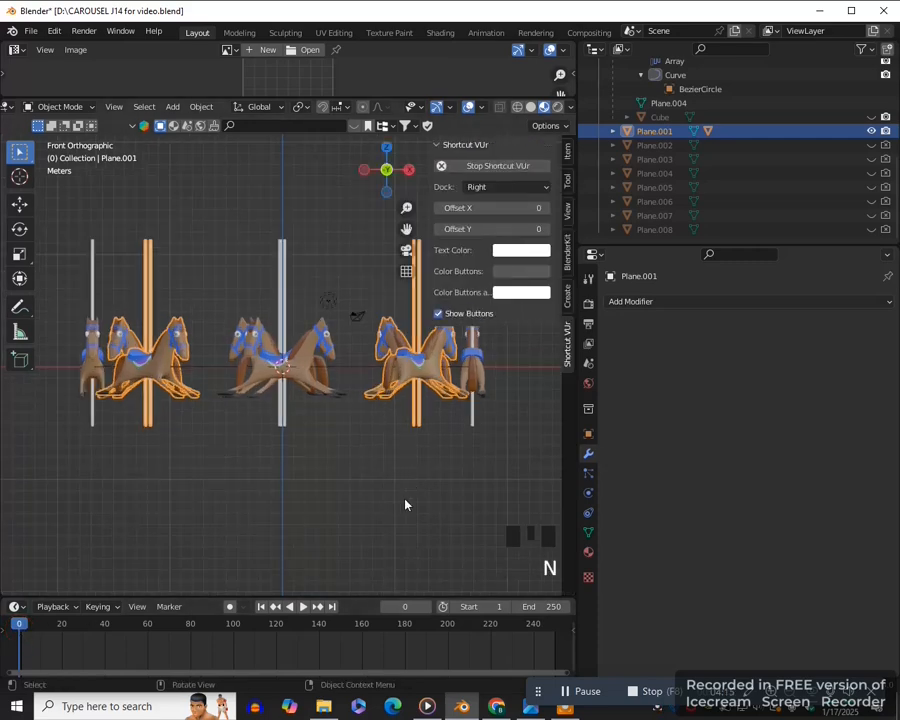
left_click(567, 152)
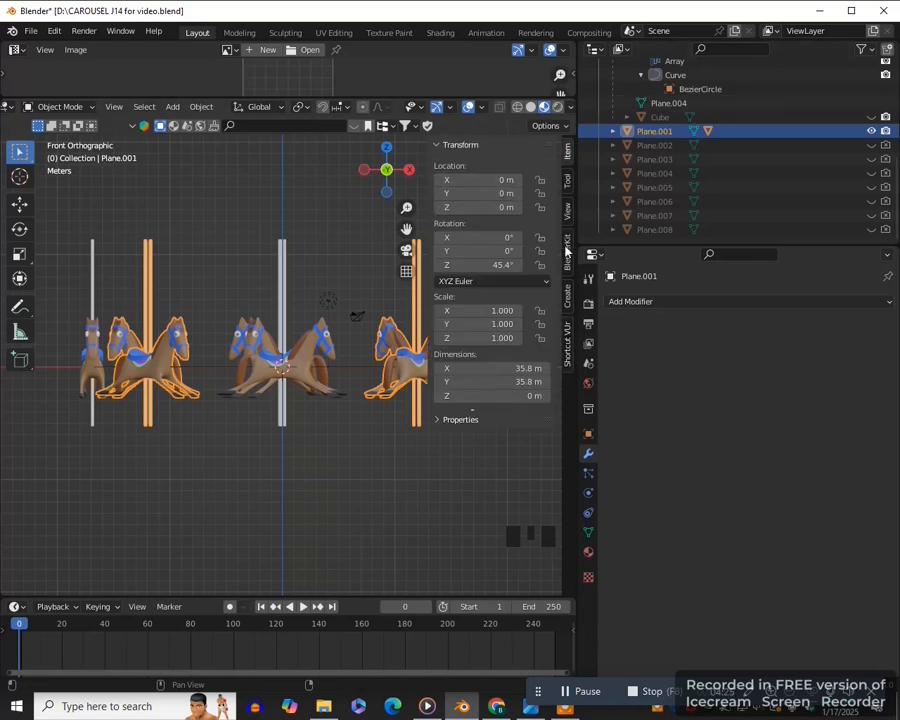
right_click(505, 207)
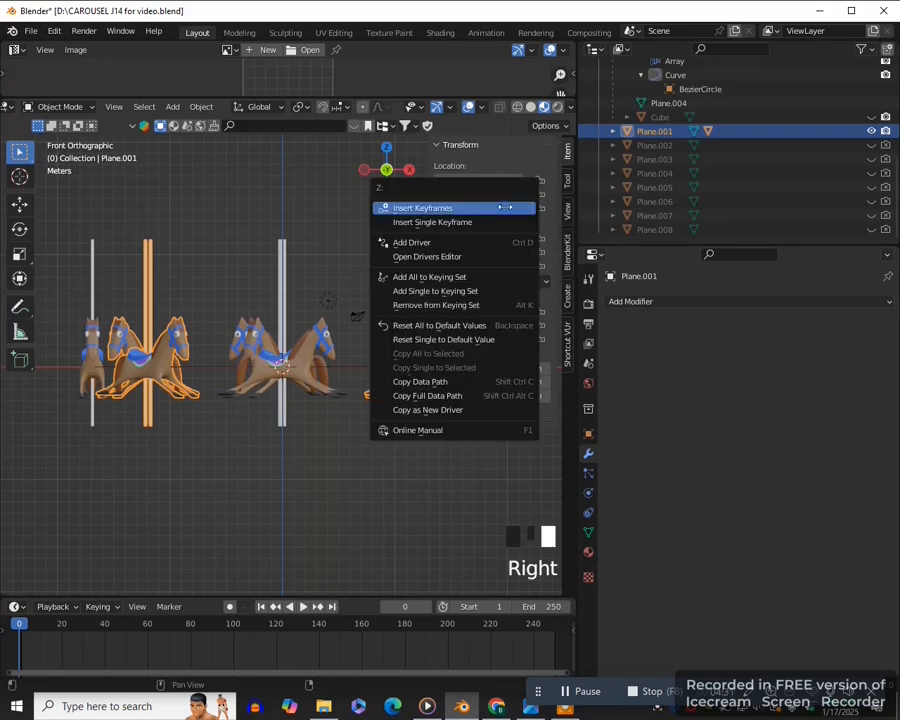
left_click(437, 210)
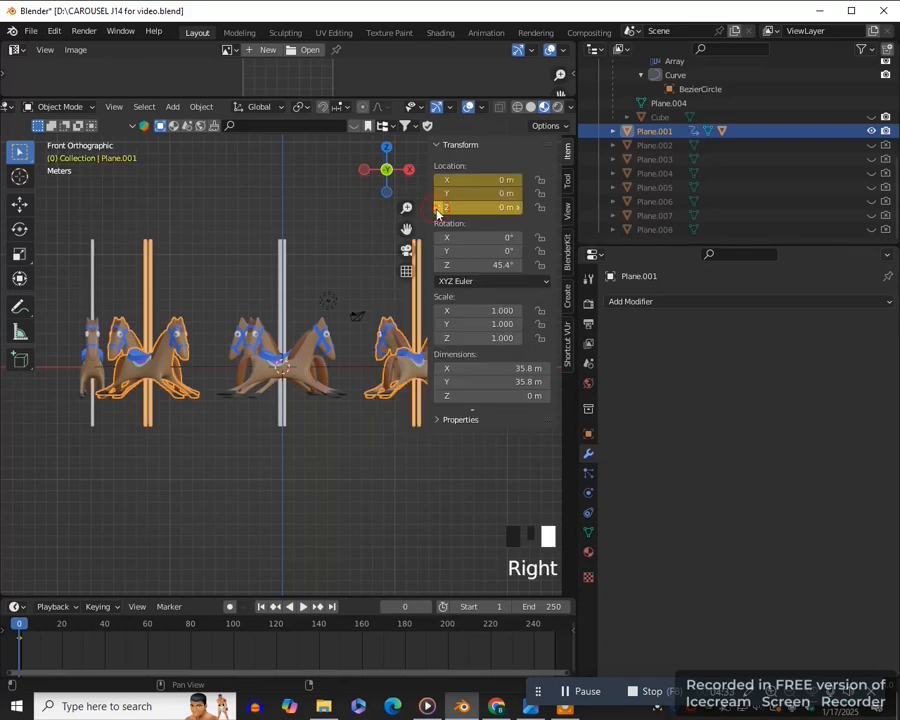
- At frame 25, set Plane.001's Z location to 2 m and insert location keyframes
left_click(71, 635)
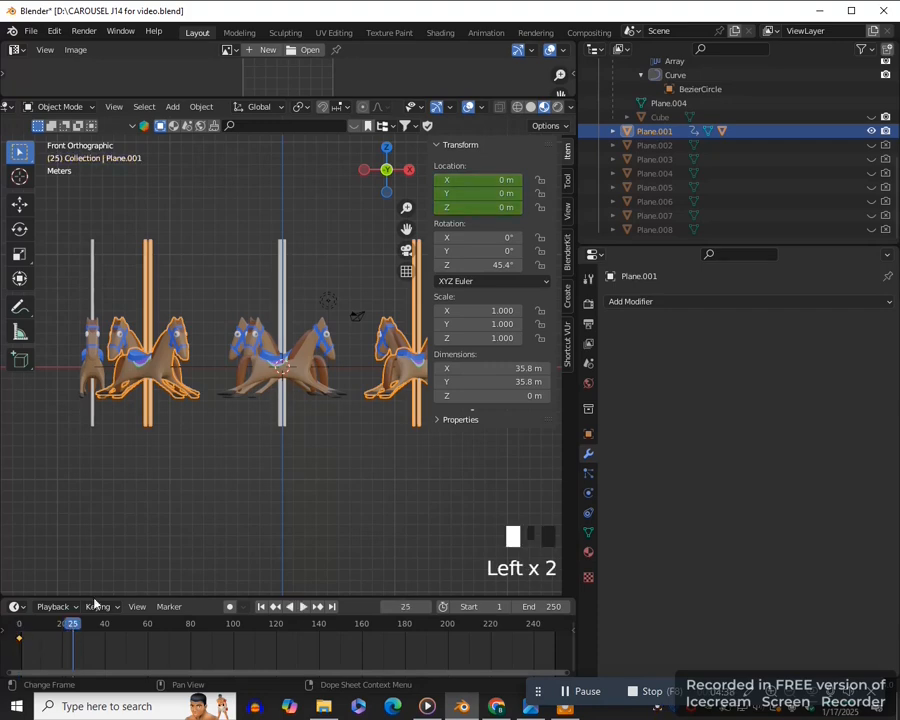
left_click(504, 207)
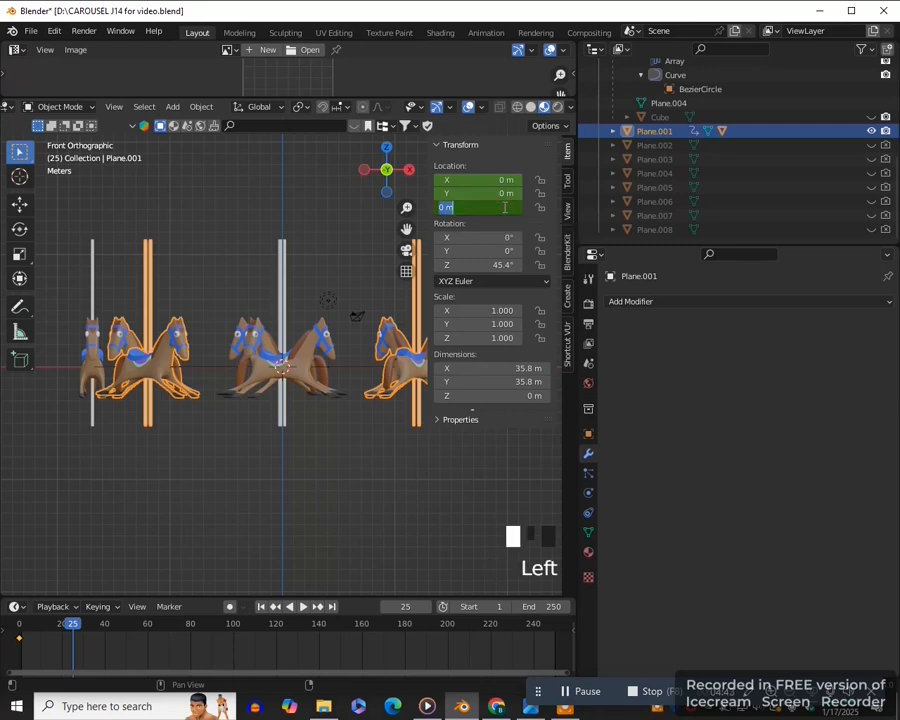
type("2")
key("Return")
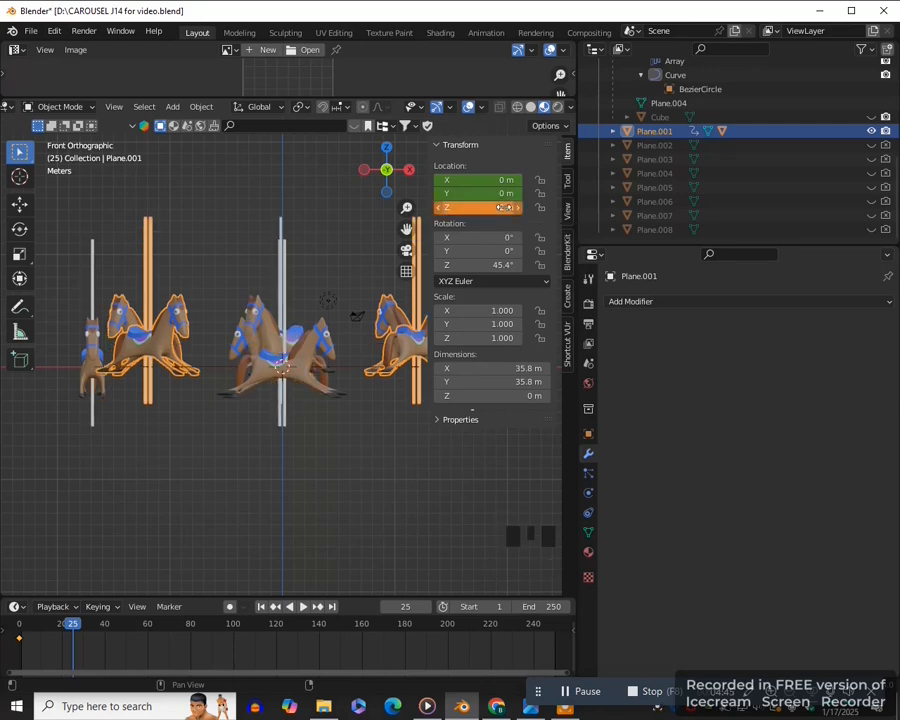
right_click(504, 207)
left_click(470, 207)
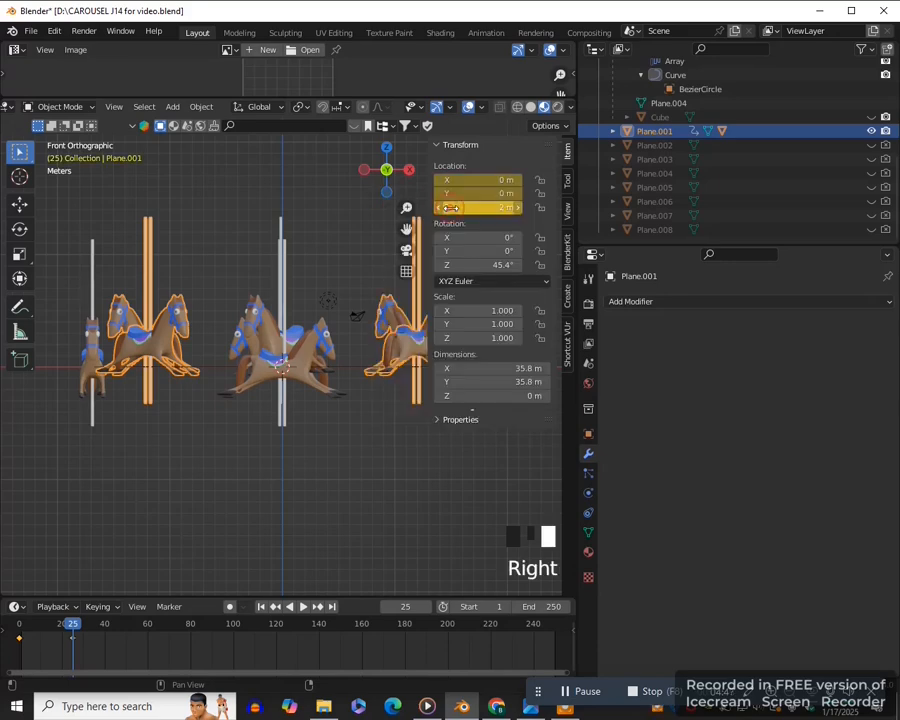
- Enlarge the timeline and duplicate Plane.001's two keyframes 50 frames further along
scroll(305, 467, "down", 2)
left_click_drag(202, 596, 212, 552)
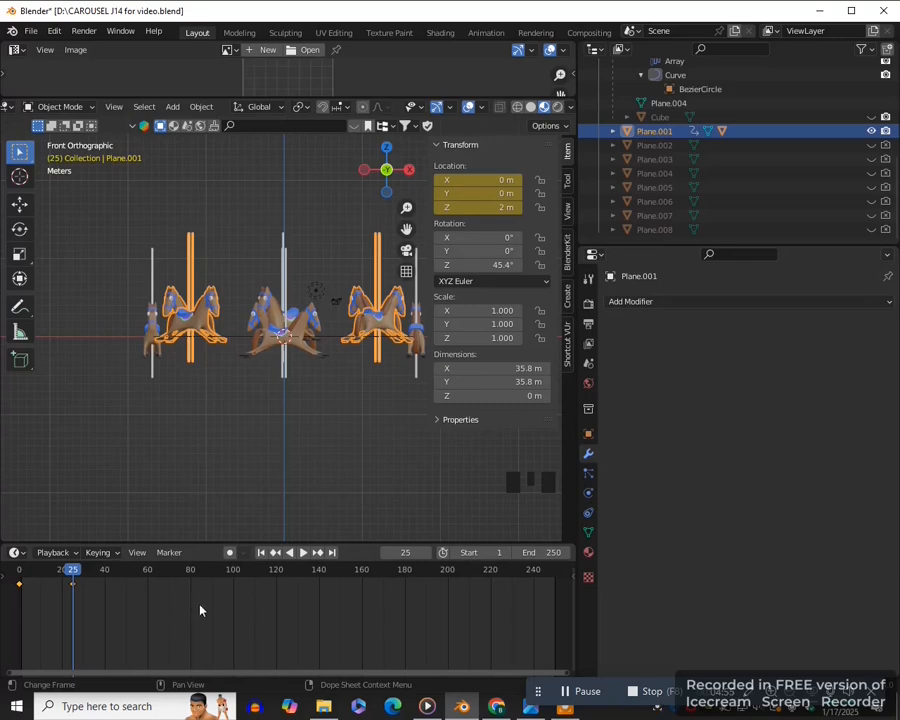
key("shift+d")
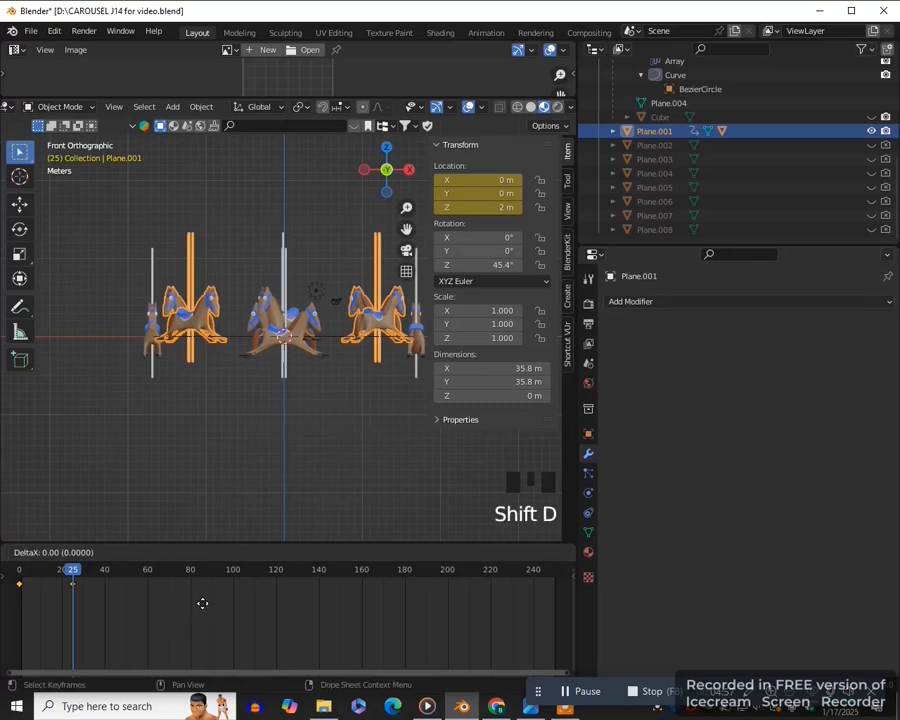
type("50")
key("Return")
- Repeat the keyframe duplication three more times to extend the up-and-down motion to frame 225
scroll(146, 594, "down", 1)
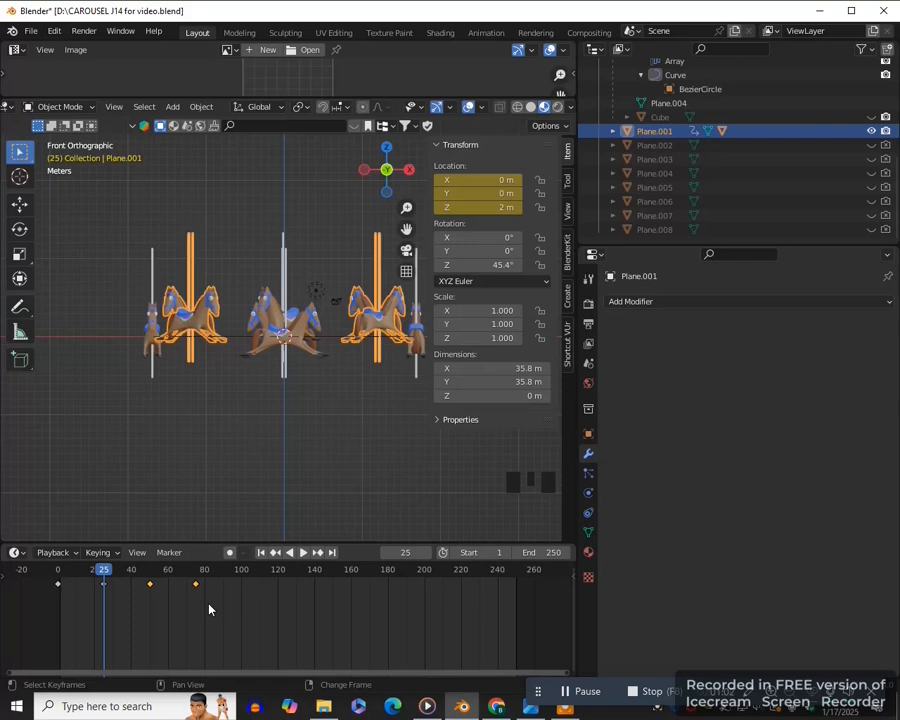
key("shift+r")
key("shift+r")
key("shift+r")
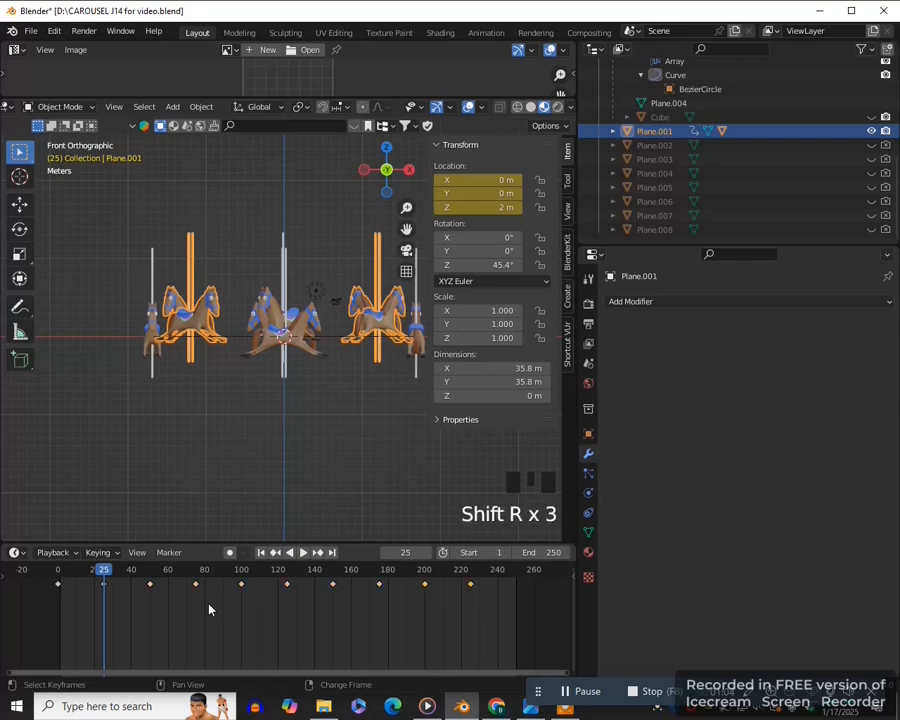
- Repeat the keyframe duplication once more to extend Plane.001's motion to frame 275, and play the animation from the start
key("shift+r")
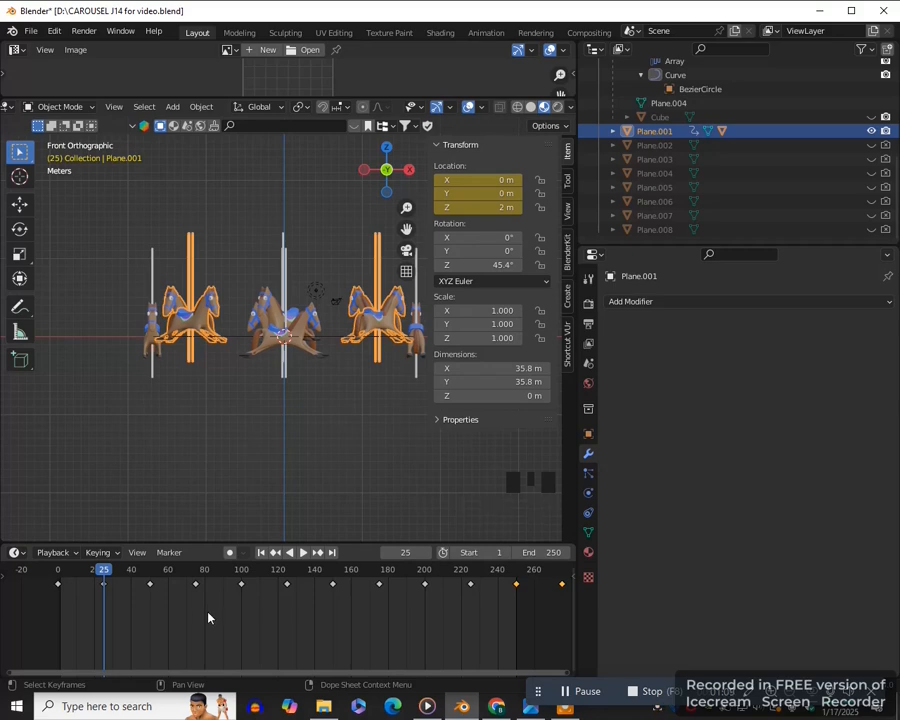
left_click(261, 552)
left_click(296, 484)
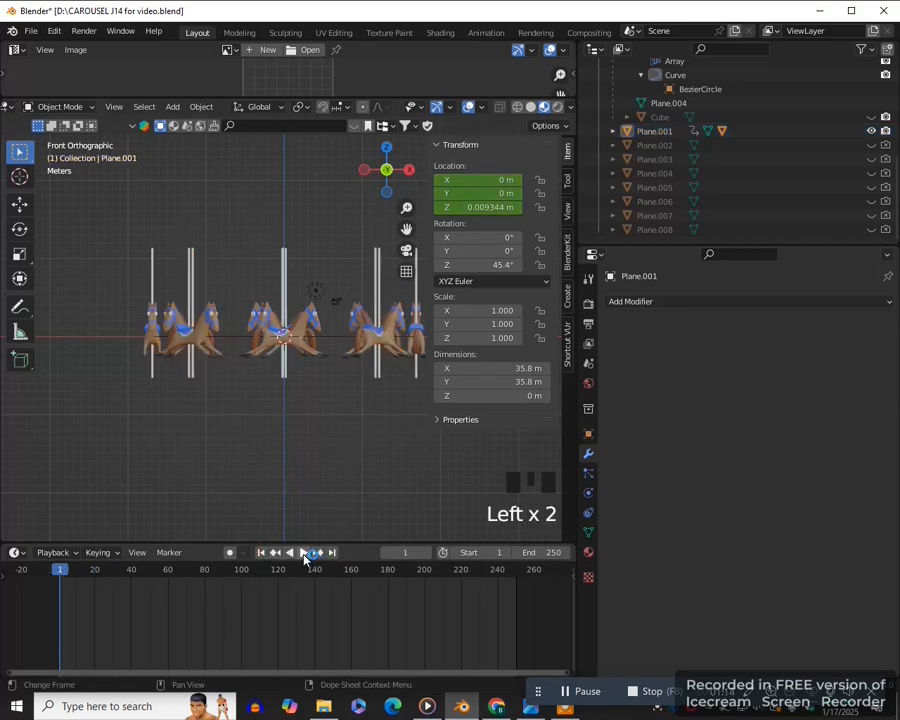
left_click(304, 554)
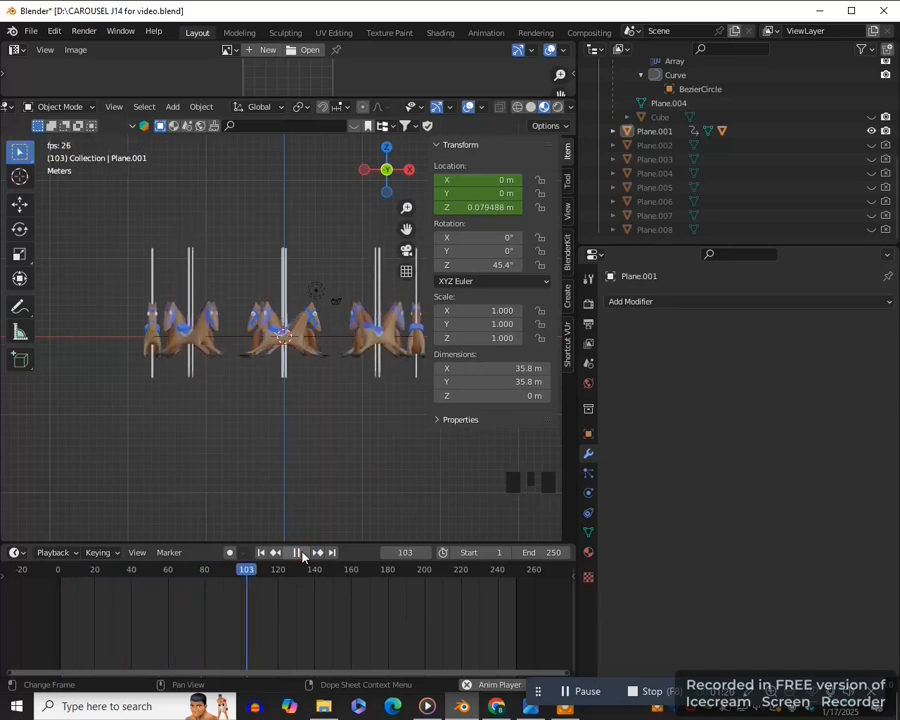
left_click(300, 552)
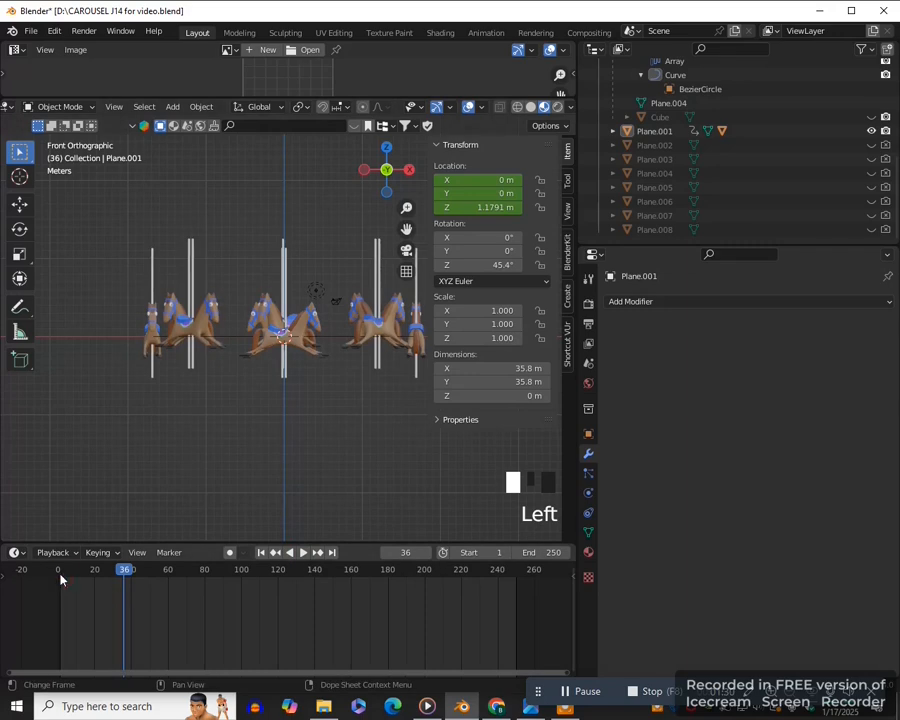
- At frame 0, set the Z location of Plane, the other set of horses, to 2 m and insert location keyframes
double_click(60, 570)
left_click(282, 380)
left_click(284, 377)
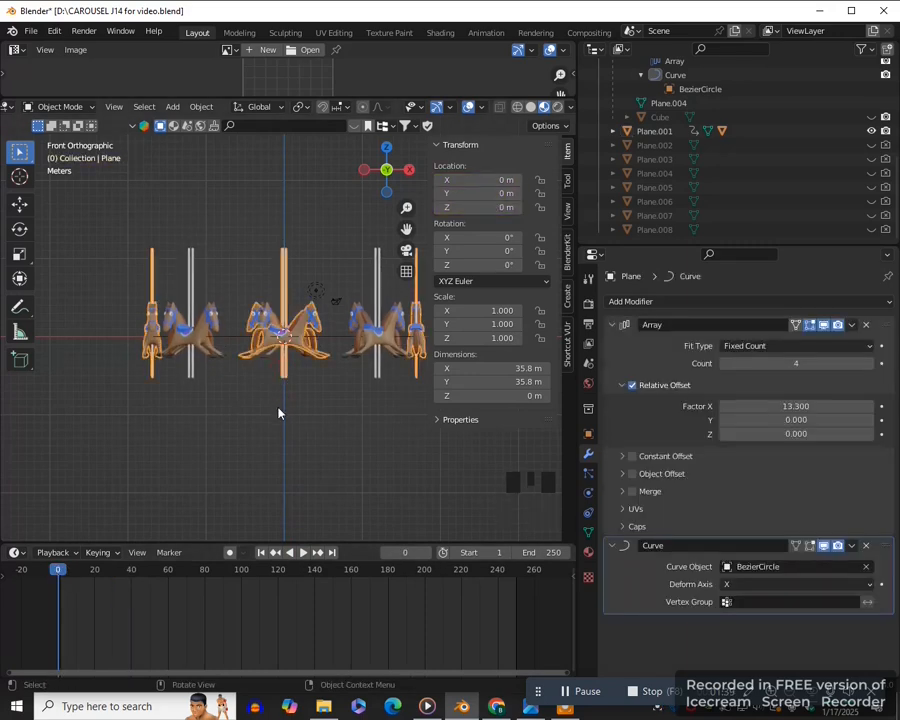
double_click(287, 367)
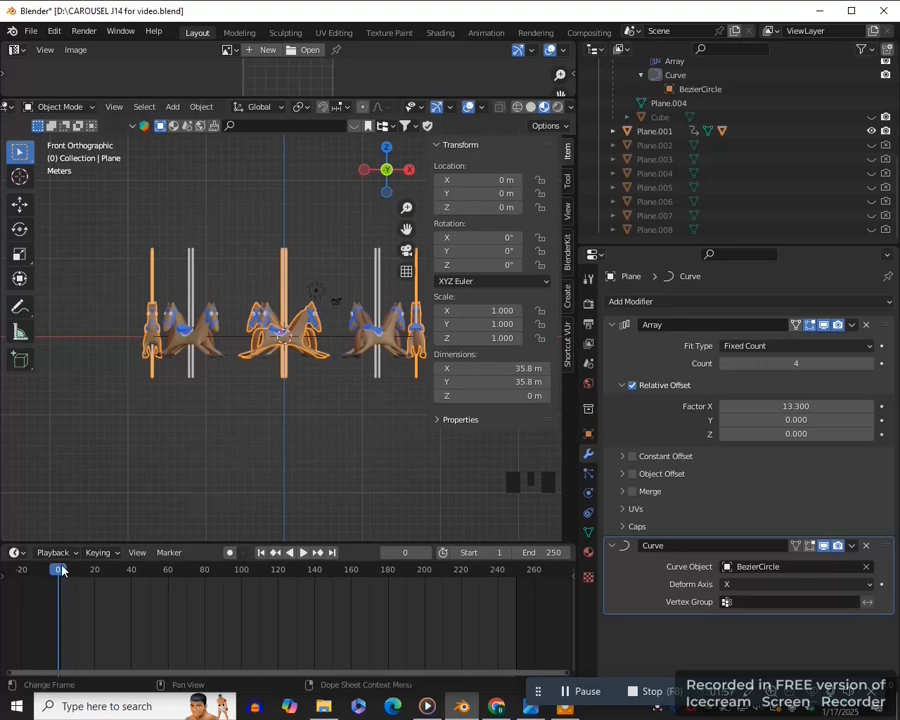
left_click(502, 208)
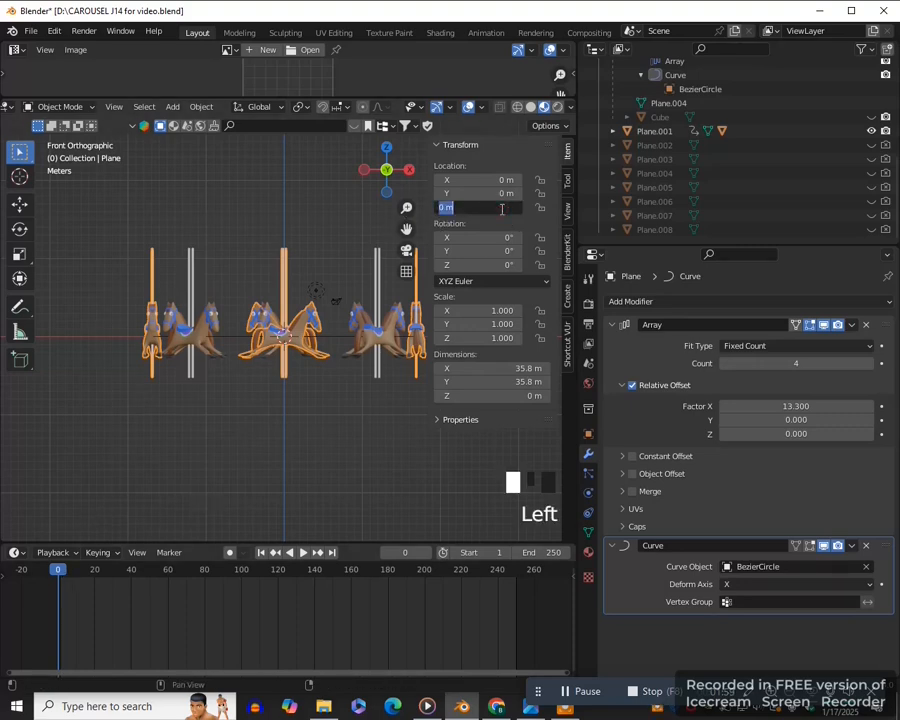
type("2")
key("Return")
right_click(503, 208)
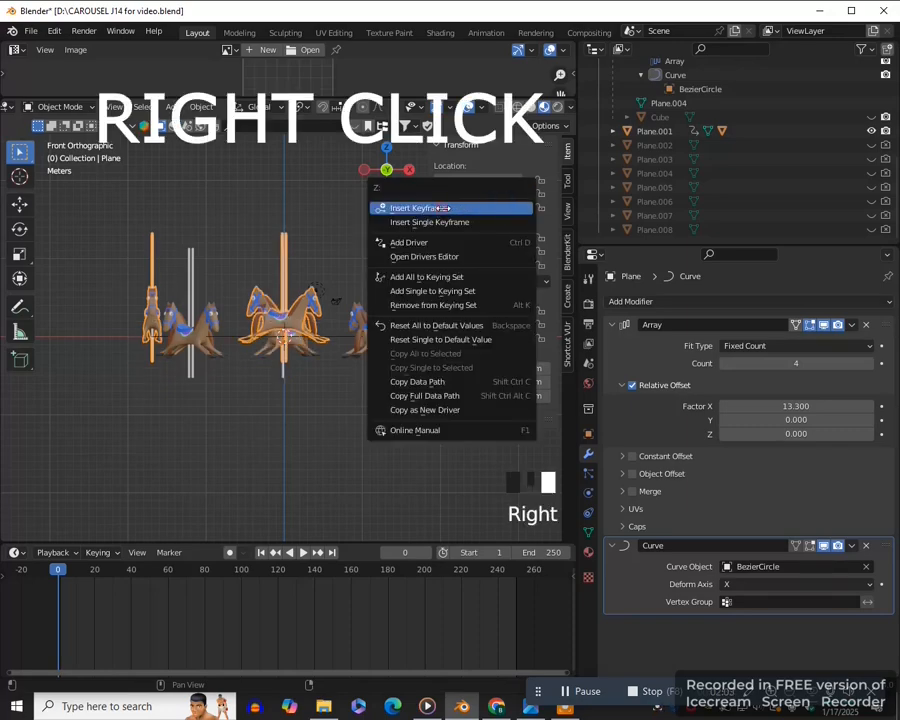
left_click(503, 208)
- At frame 25, set Plane's Z location to 0 m and insert location keyframes
left_click(102, 577)
left_click(104, 577)
left_click(504, 208)
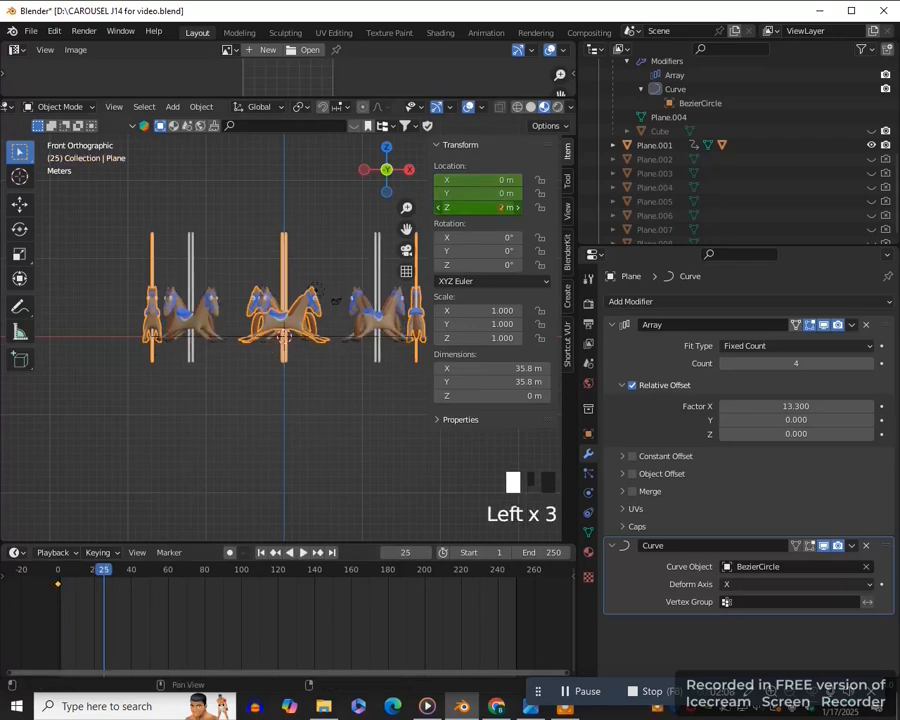
right_click(503, 208)
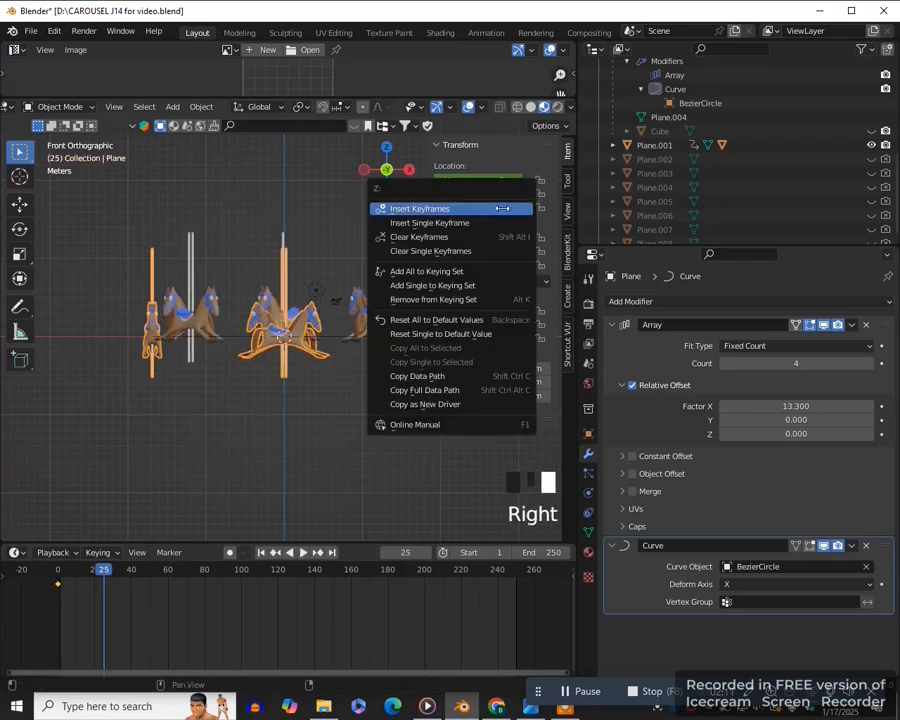
left_click(450, 209)
- Duplicate Plane's two keyframes 50 frames further along and repeat the duplication four more times to reach frame 275
key("shift+d")
type("50")
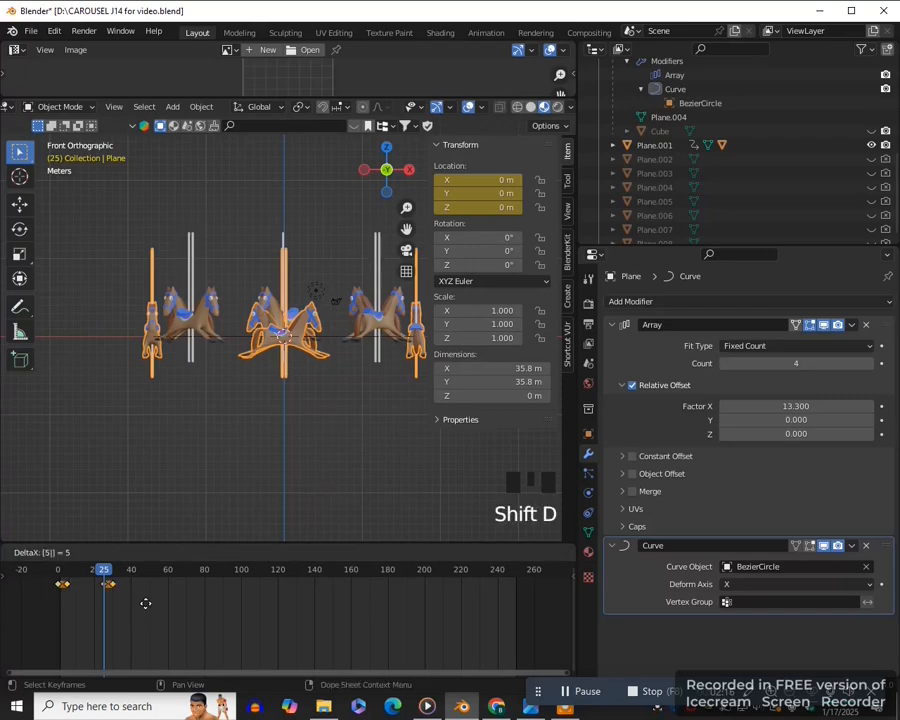
key("Return")
key("shift+r")
key("shift+r")
key("shift+r")
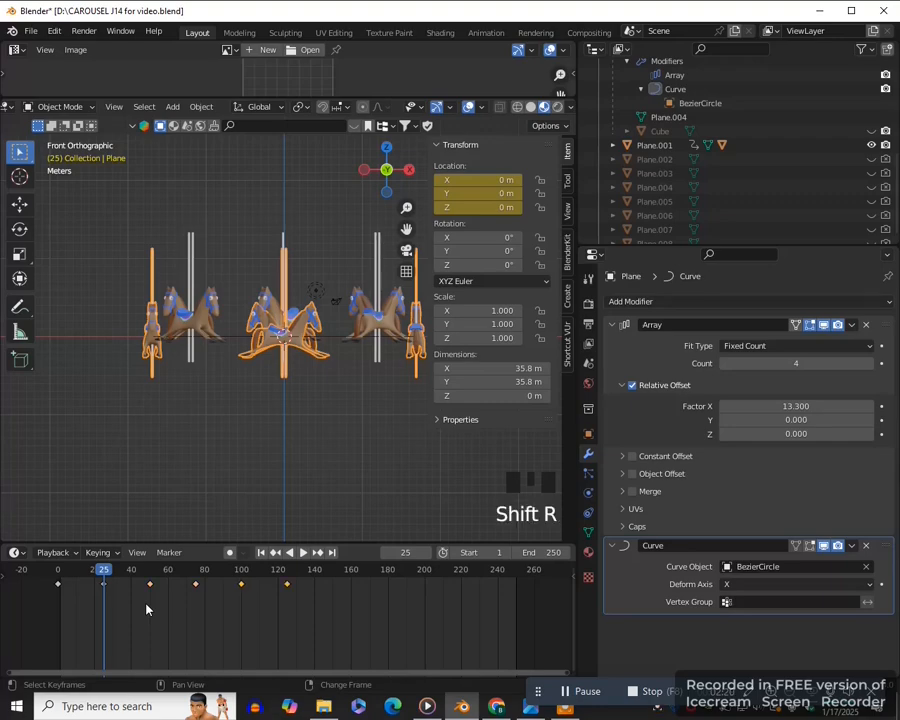
key("shift+r")
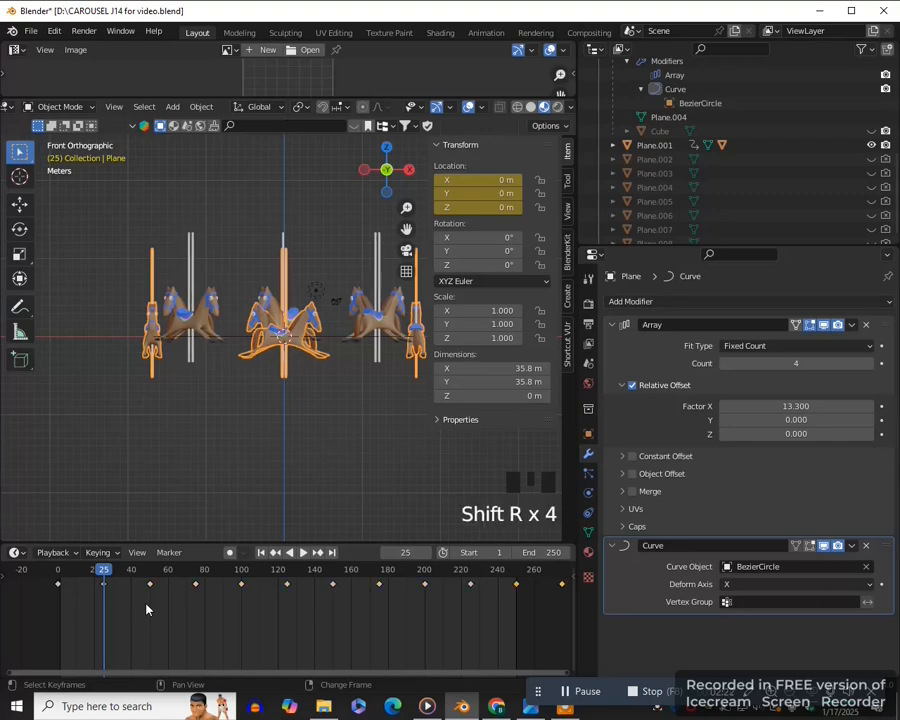
- Play the animation from the first frame to check both sets of horses moving in opposite directions
left_click(261, 552)
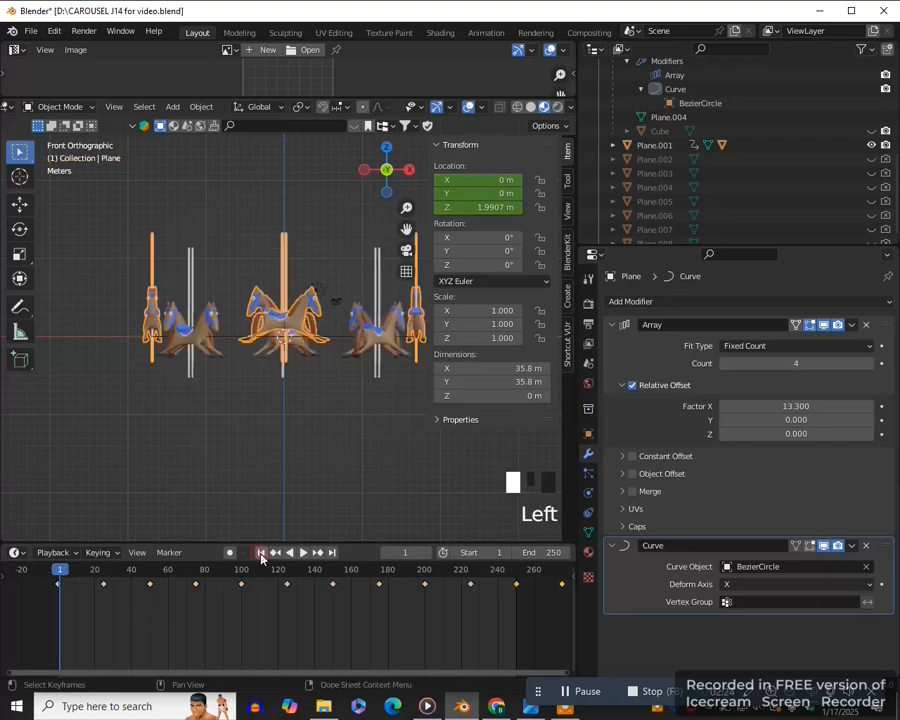
left_click(303, 552)
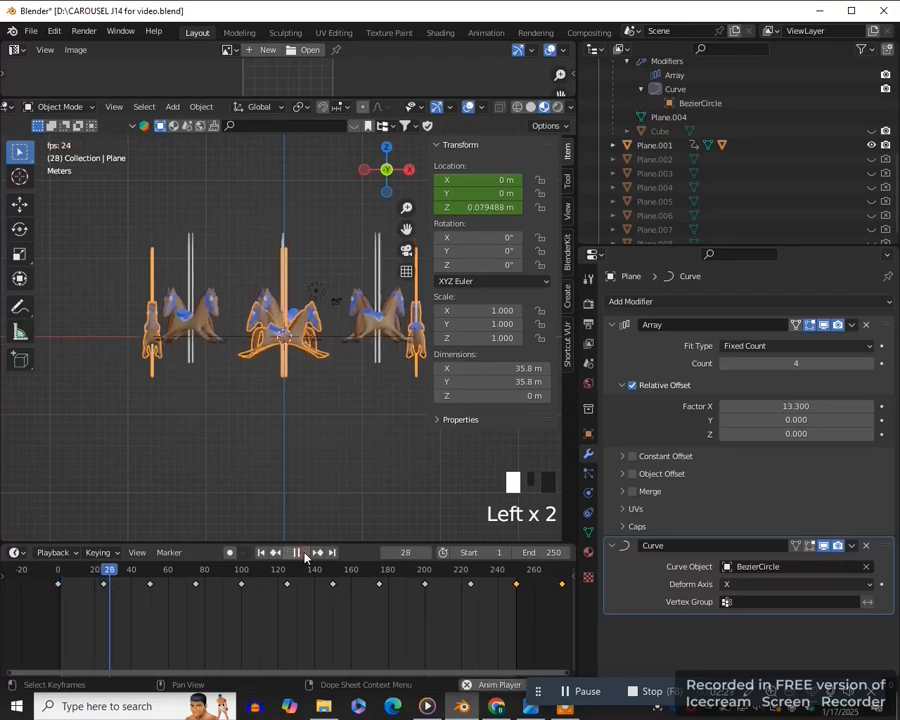
left_click(297, 552)
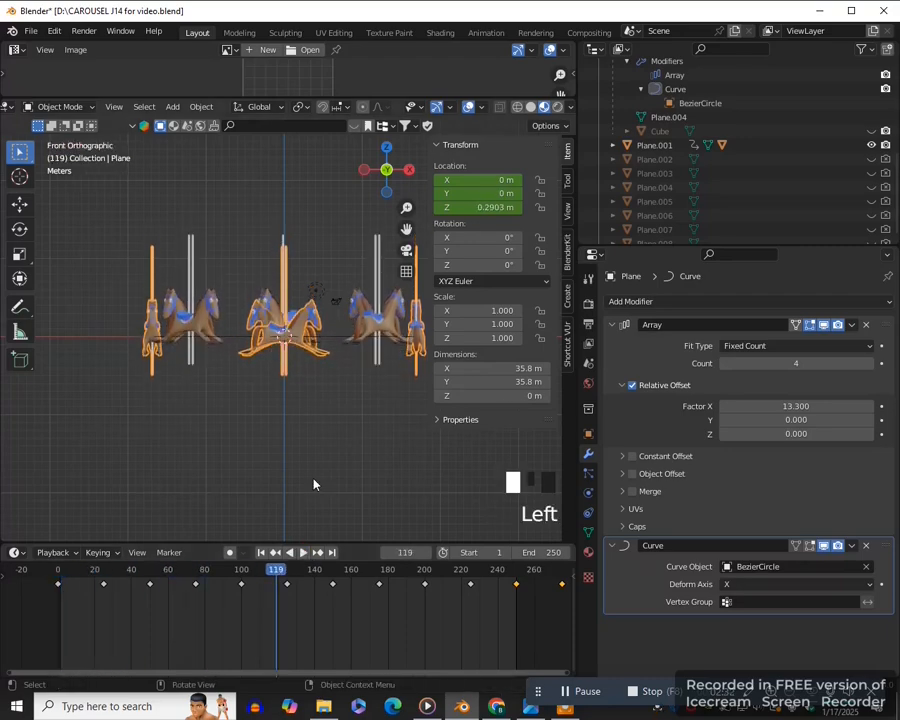
- Hide the transform sidebar, add a mesh cylinder at the carousel's centre and scale it uniformly by 15
key("n")
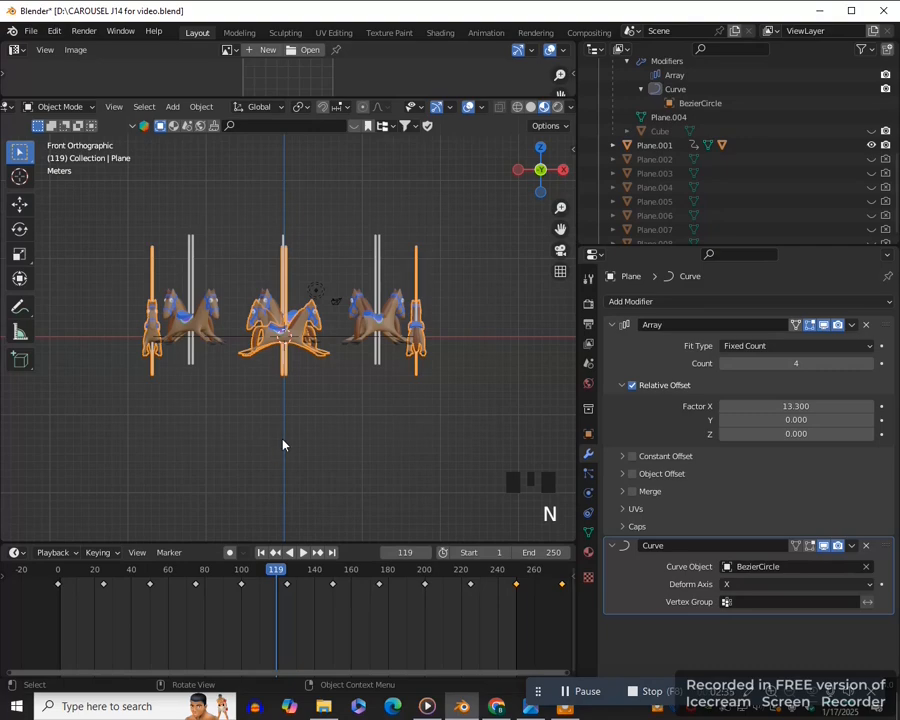
key("shift+a")
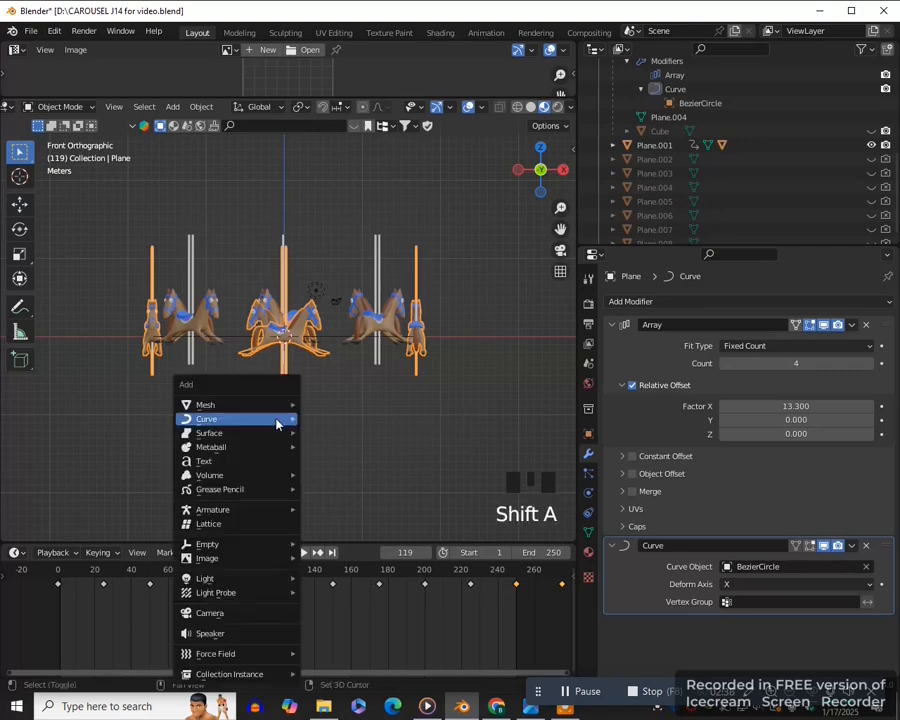
mouse_move(243, 413)
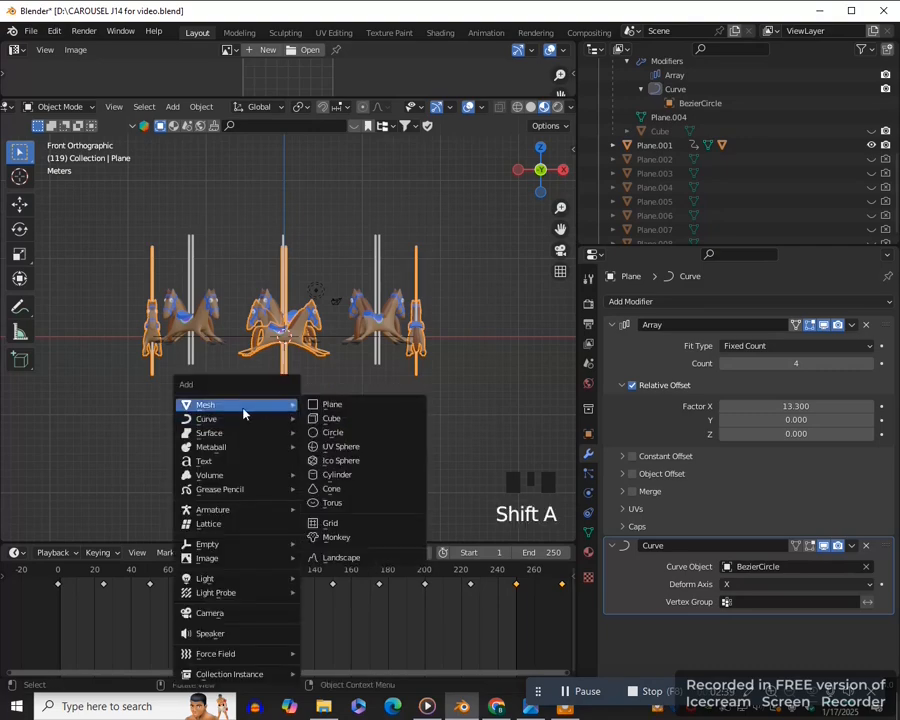
left_click(338, 476)
type("s")
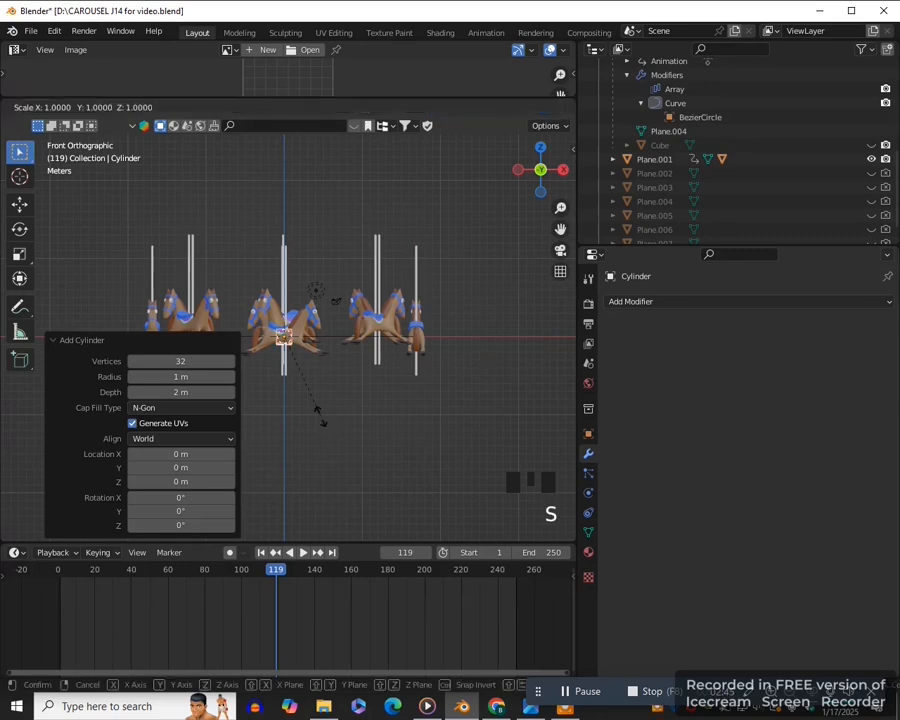
type("15")
key("Return")
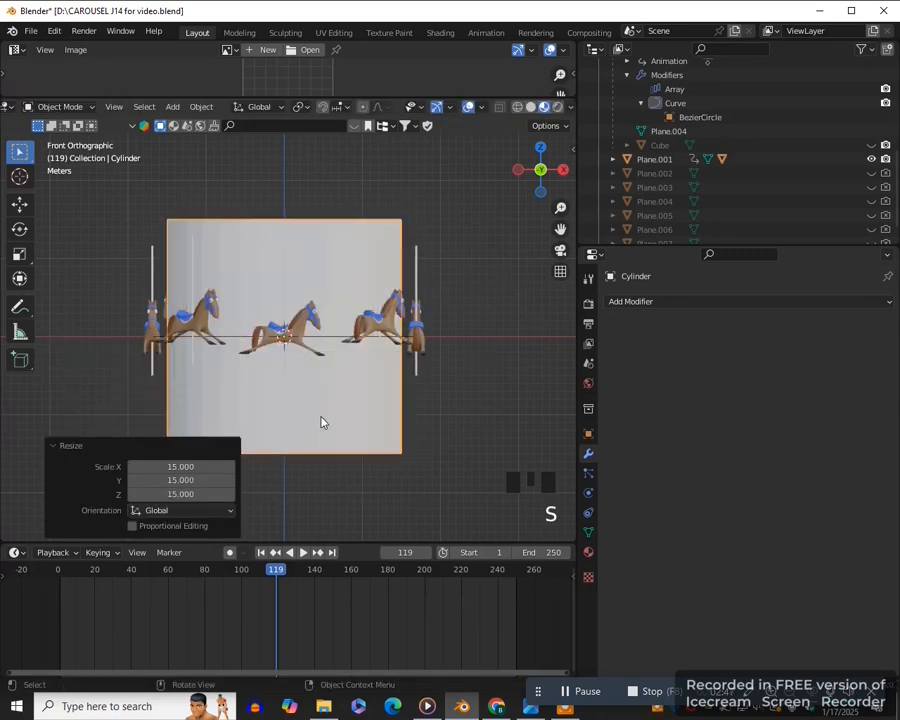
- Scale the cylinder uniformly by about 1.28, wider than the horse ring, and flatten it along Z by about 0.058
key("s")
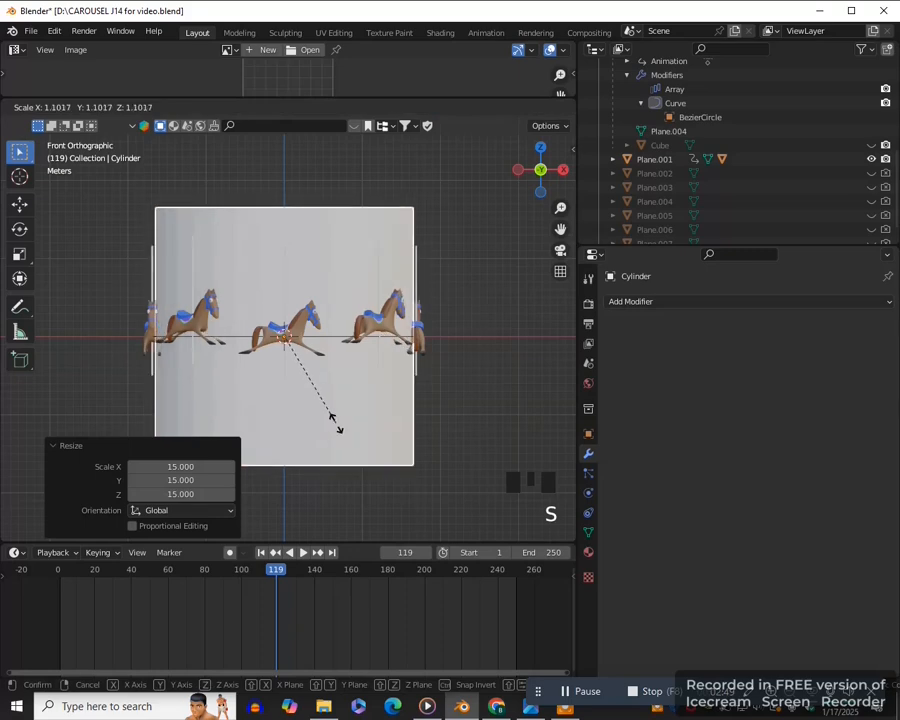
left_click(345, 432)
key("s")
key("z")
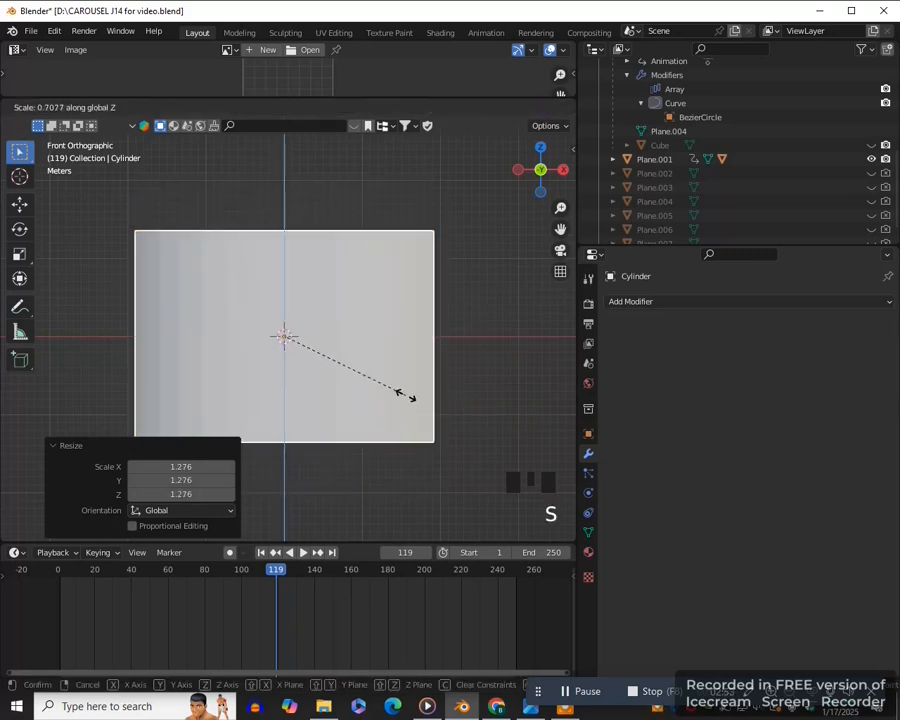
left_click(292, 340)
- Move the flattened cylinder down along Z by about 7.65 m, below the horses and poles
key("g")
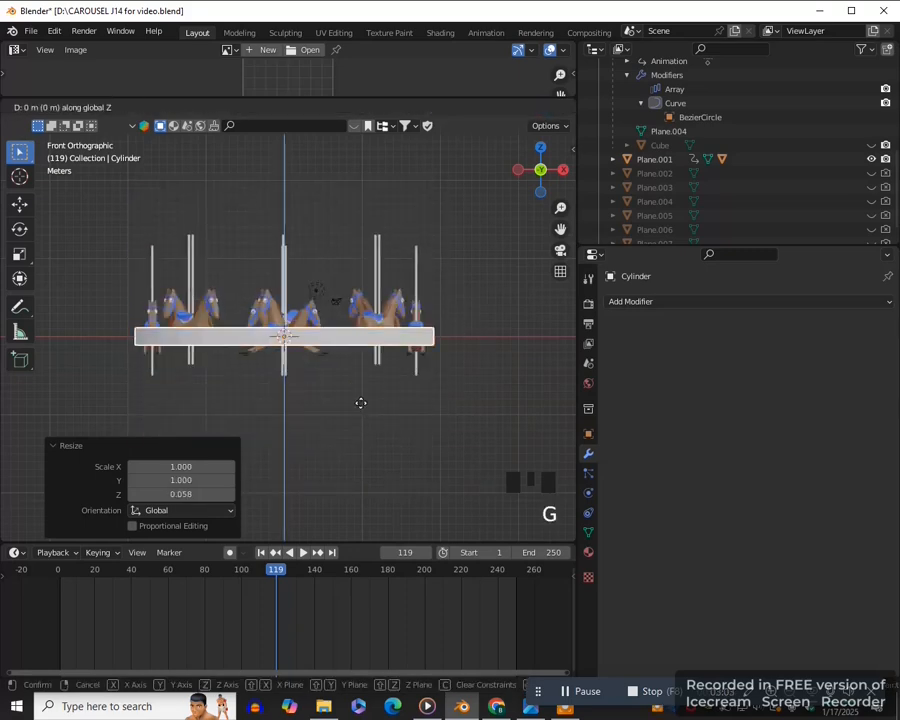
key("z")
left_click(458, 432)
scroll(458, 432, "up", 1)
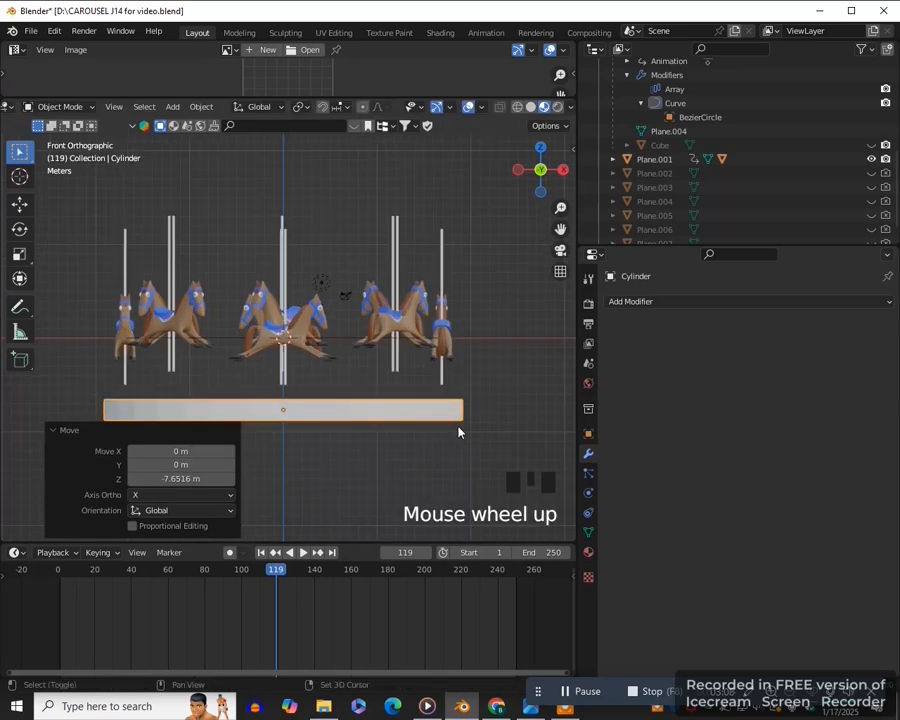
- Duplicate the base cylinder about 1.35 m up along Z and scale the copy to about 0.3 along Z
key("shift+d")
key("z")
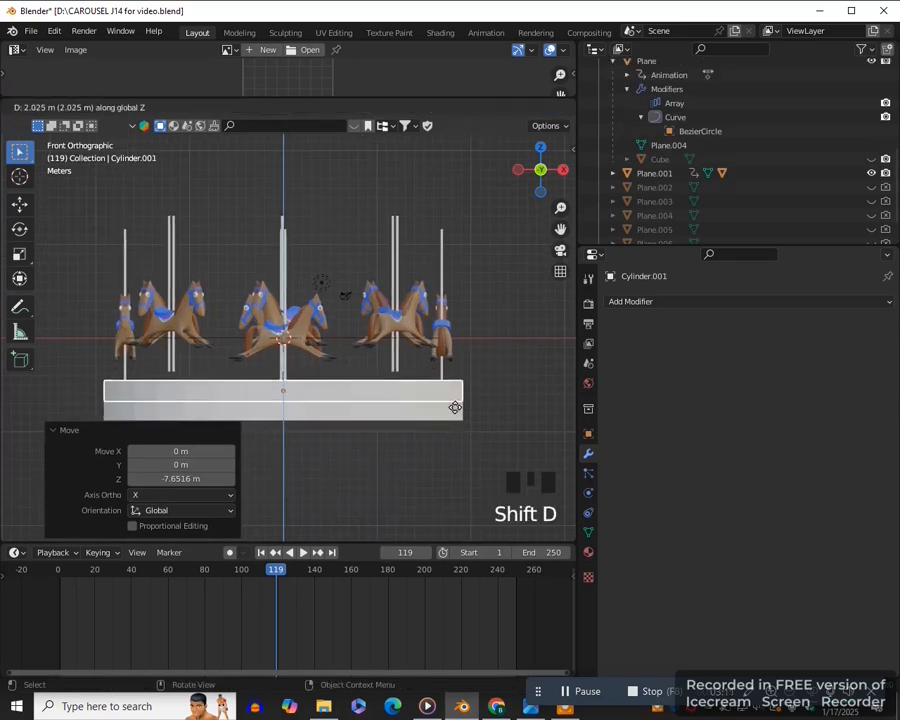
left_click(455, 413)
key("s")
key("z")
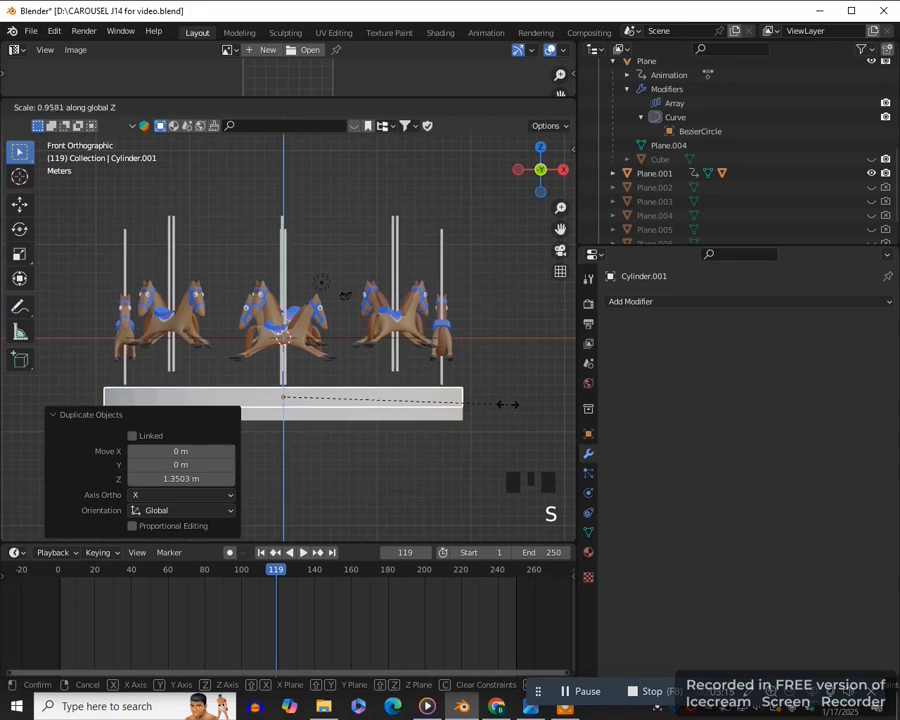
left_click(355, 405)
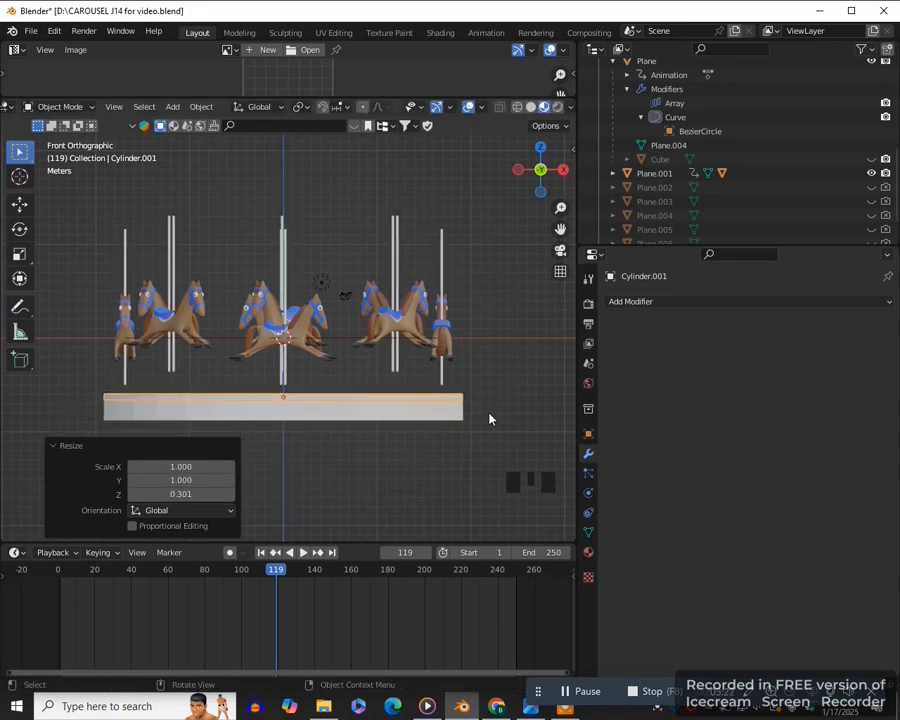
- Scale the upper disc uniformly by about 1.045 to overhang the base, and thin it along Z by about 0.816
key("s")
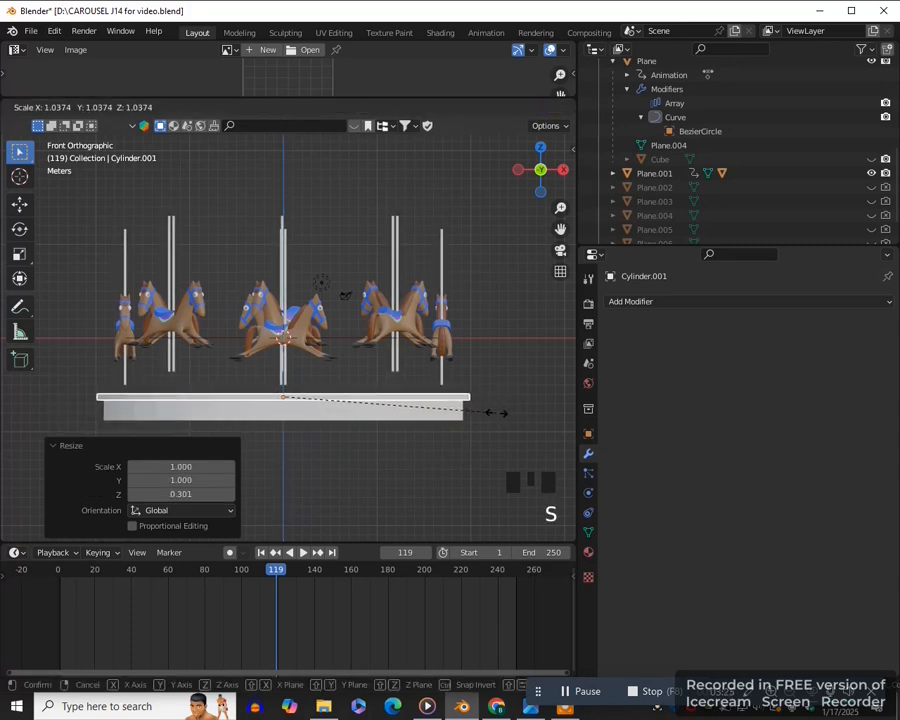
left_click(486, 435)
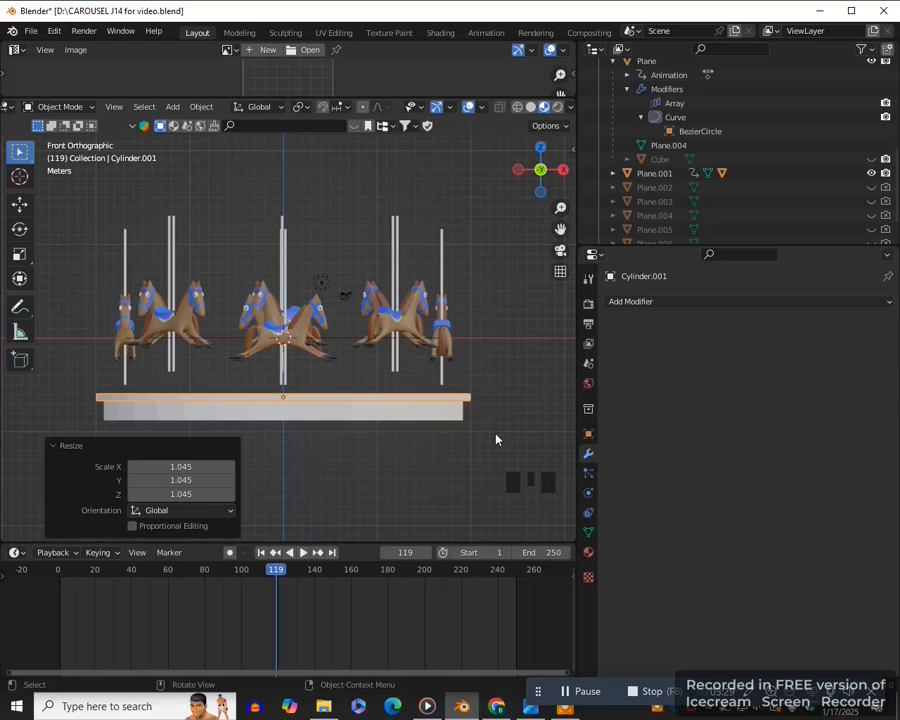
key("s")
key("z")
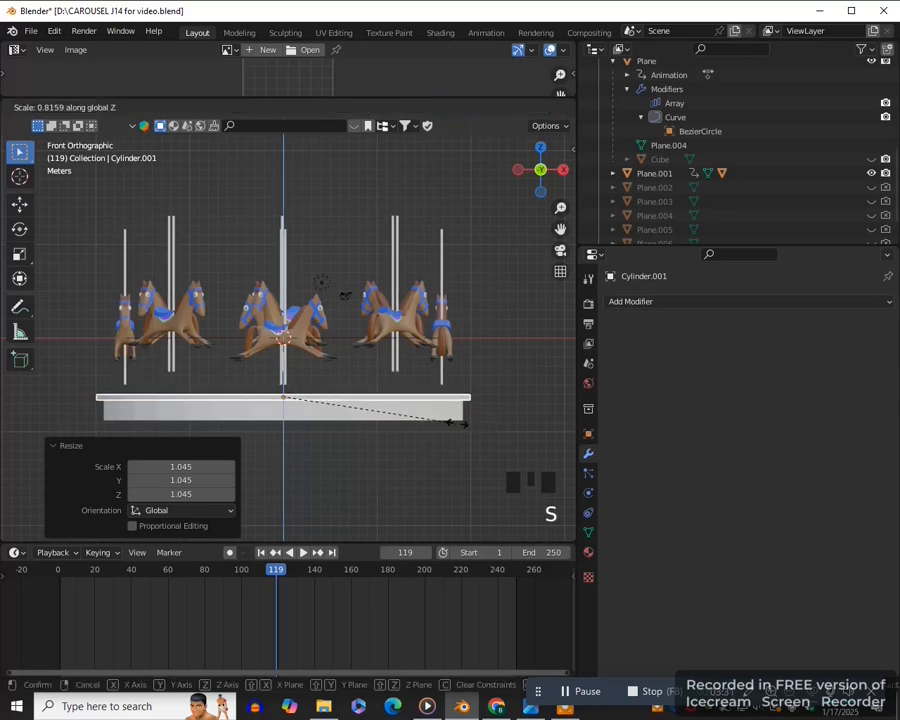
left_click(462, 425)
- Duplicate the thin disc straight down along Z to the underside of the base cylinder
key("shift+d")
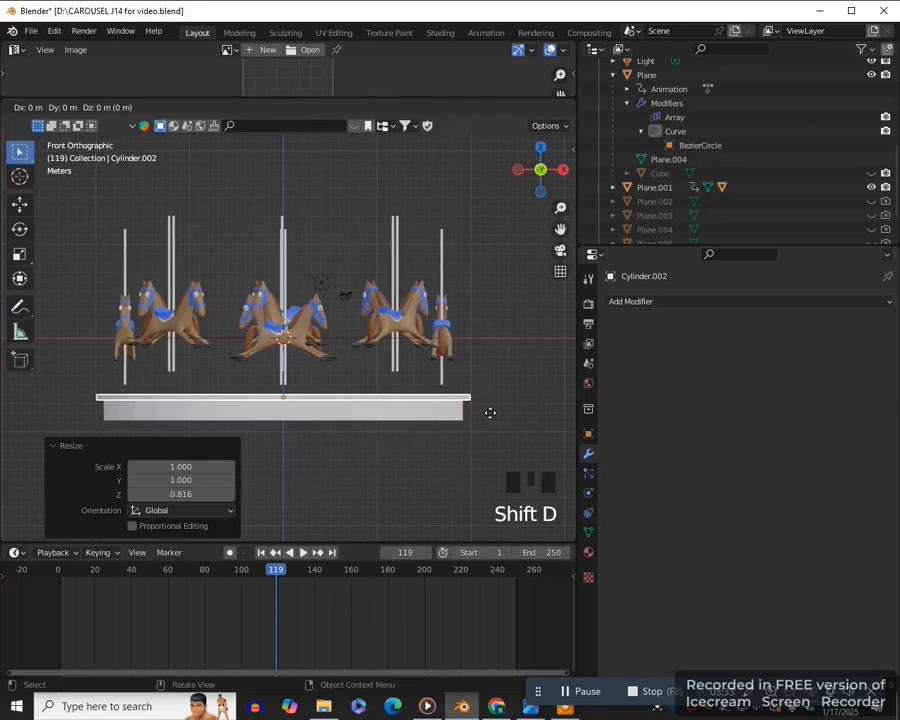
key("z")
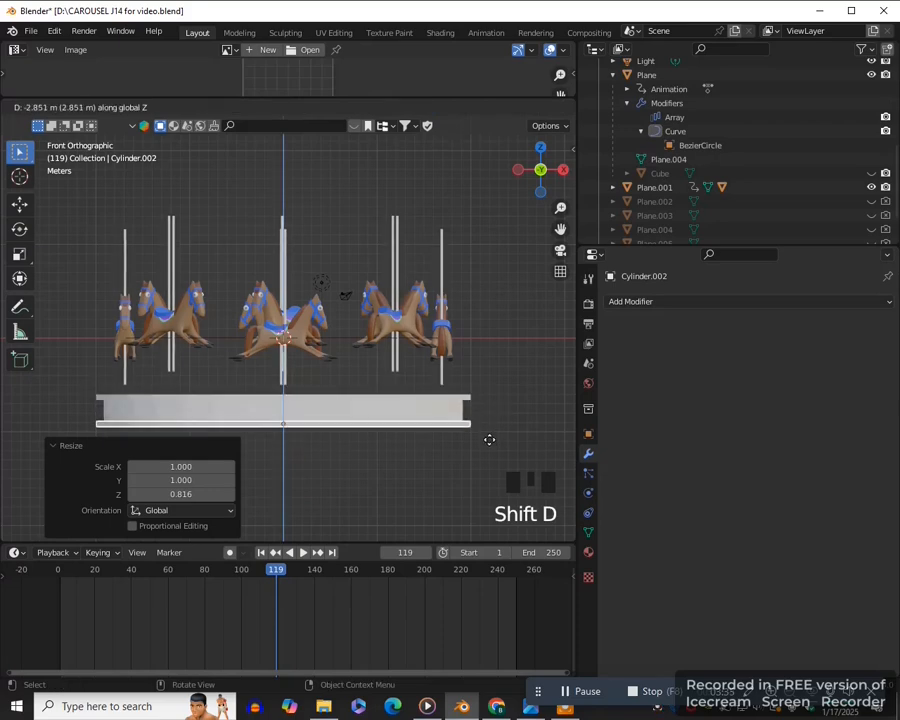
left_click(488, 437)
- Select the base cylinder and both thin discs and move them up about 1.125 m along Z
left_click_drag(560, 229, 594, 213)
left_click(420, 394, "shift")
left_click(418, 381, "shift")
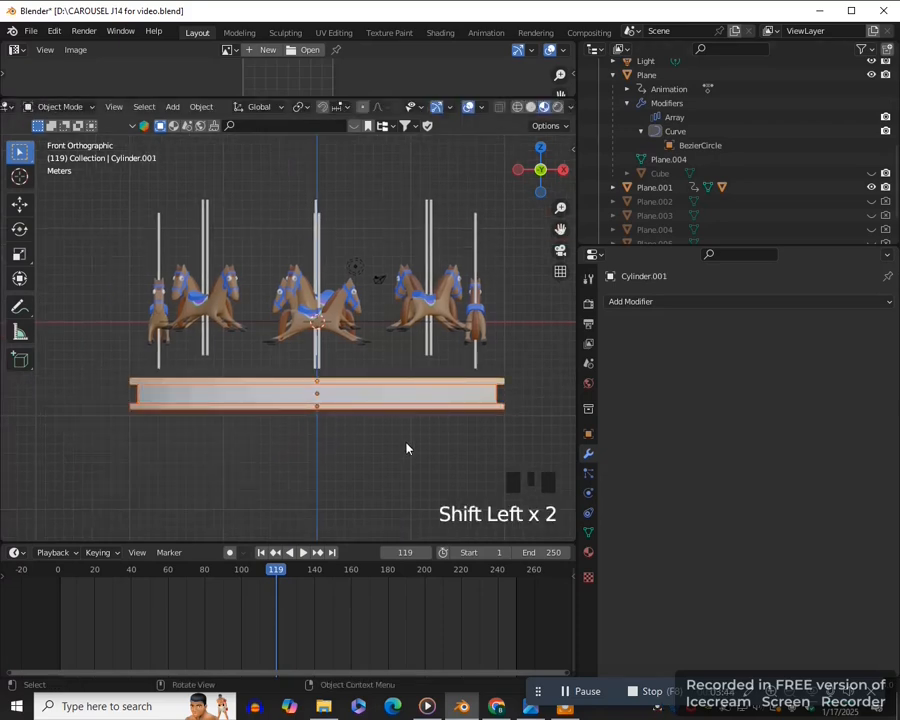
key("g")
key("z")
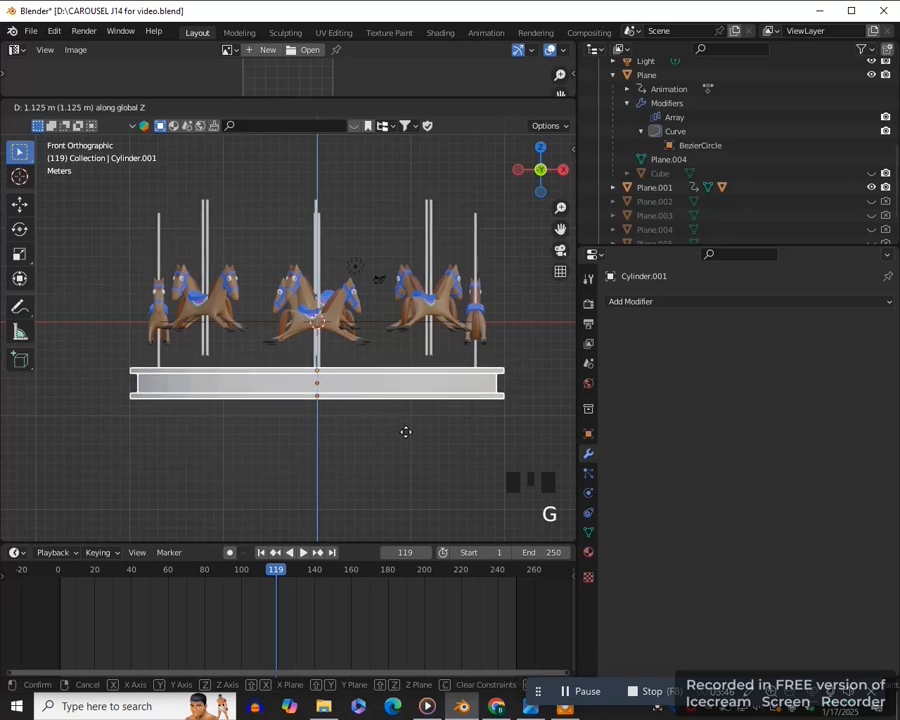
left_click(405, 431)
- Play the animation from frame 1 to check the horses' movement above the raised platform
left_click(261, 552)
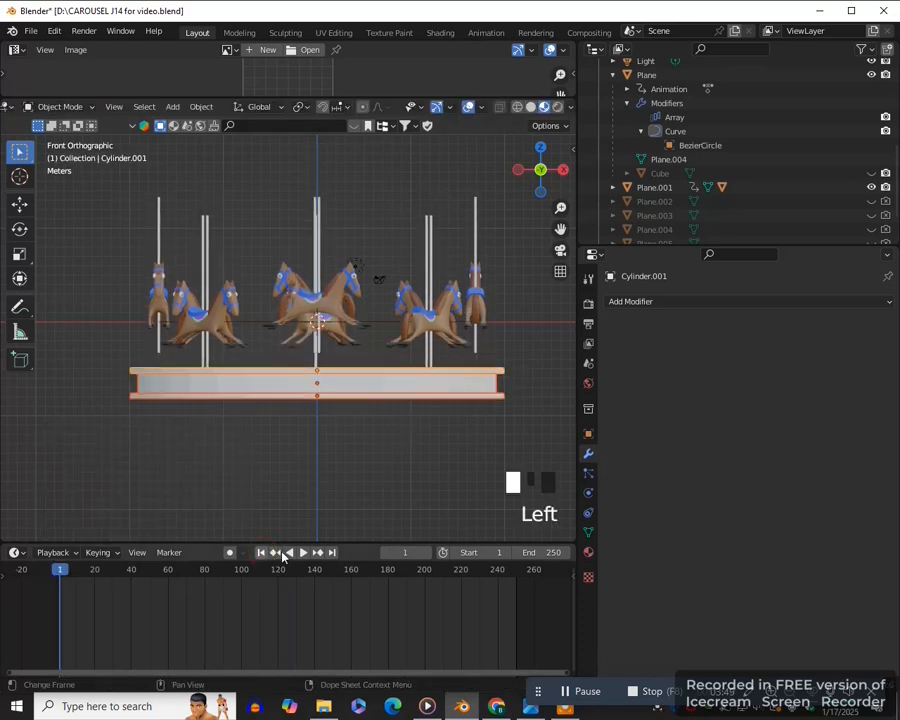
left_click(302, 553)
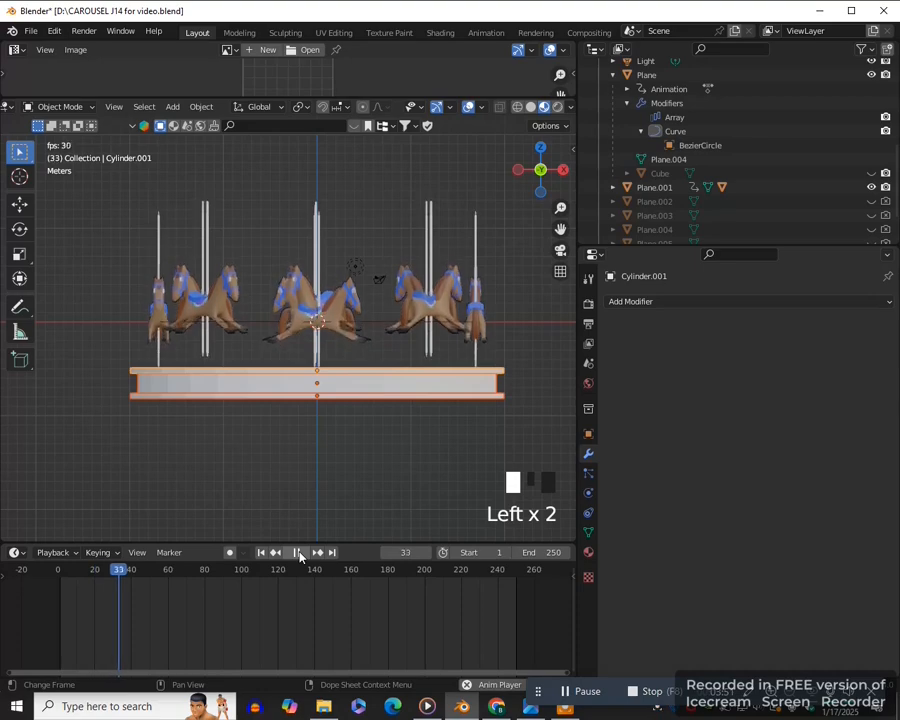
left_click(299, 553)
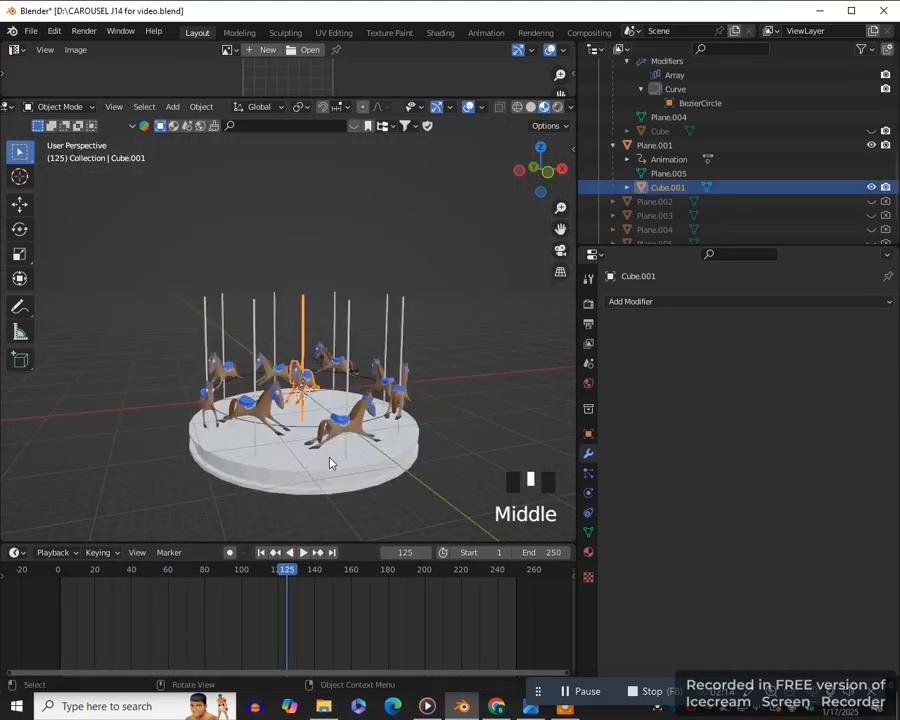
- Parent the first arrayed horse set to the platform's upper disc using the Object parent type
scroll(331, 462, "up", 2)
mouse_move(331, 462)
middle_mouse_down()
mouse_move(357, 428)
mouse_move(338, 457)
middle_mouse_up()
left_click(338, 457)
scroll(372, 484, "down", 2)
mouse_move(390, 476)
middle_mouse_down()
mouse_move(428, 466)
mouse_move(374, 474)
middle_mouse_up()
left_click(349, 466, "shift")
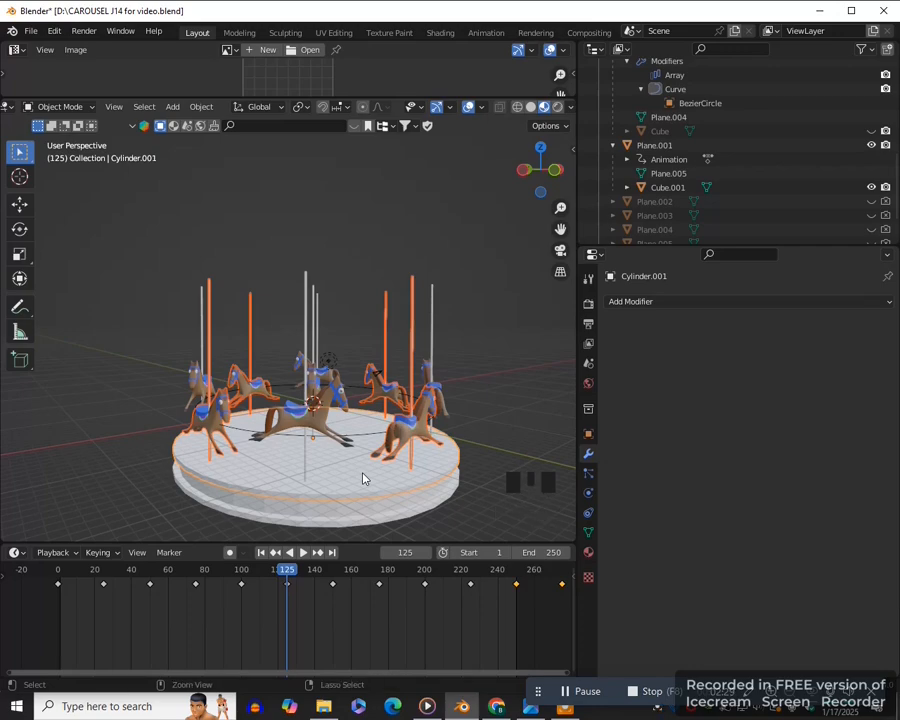
key("ctrl+p")
left_click(364, 476)
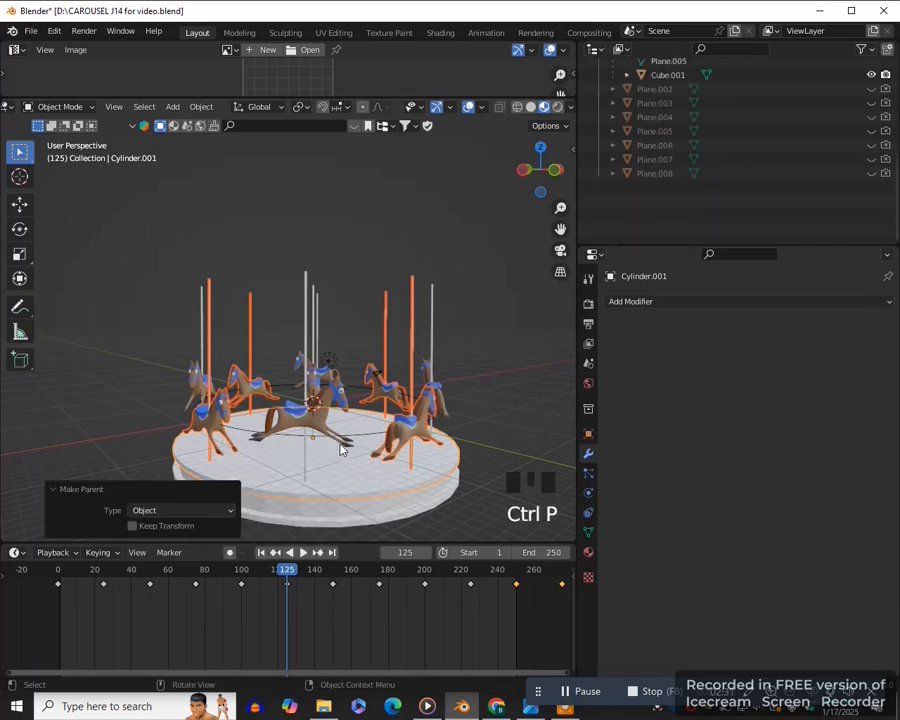
- Parent the second horse set, Plane.001, to the platform's upper disc as Object
left_click(330, 472)
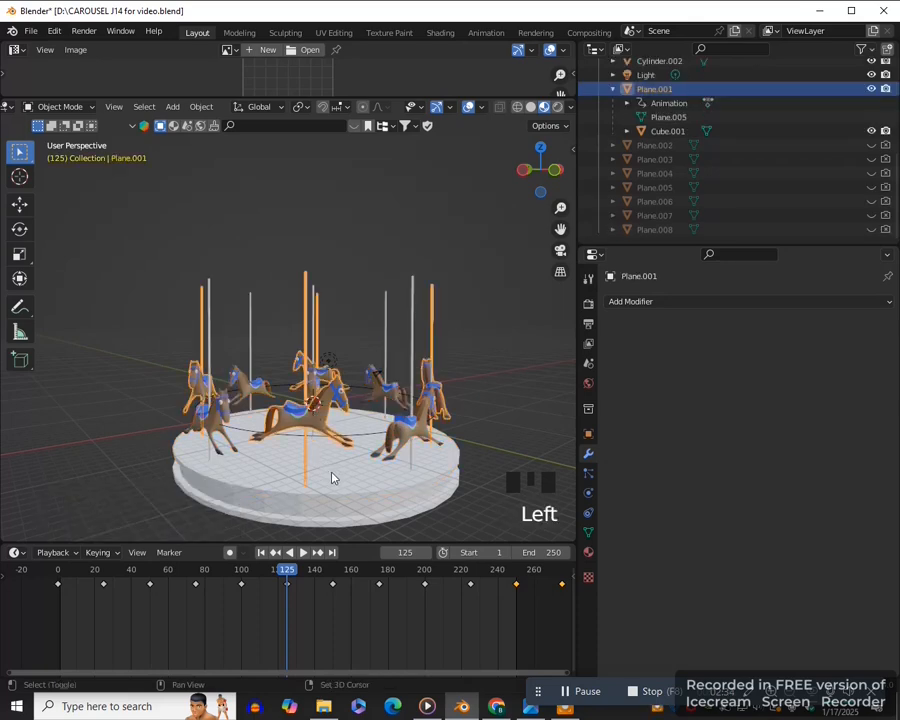
left_click(331, 473, "shift")
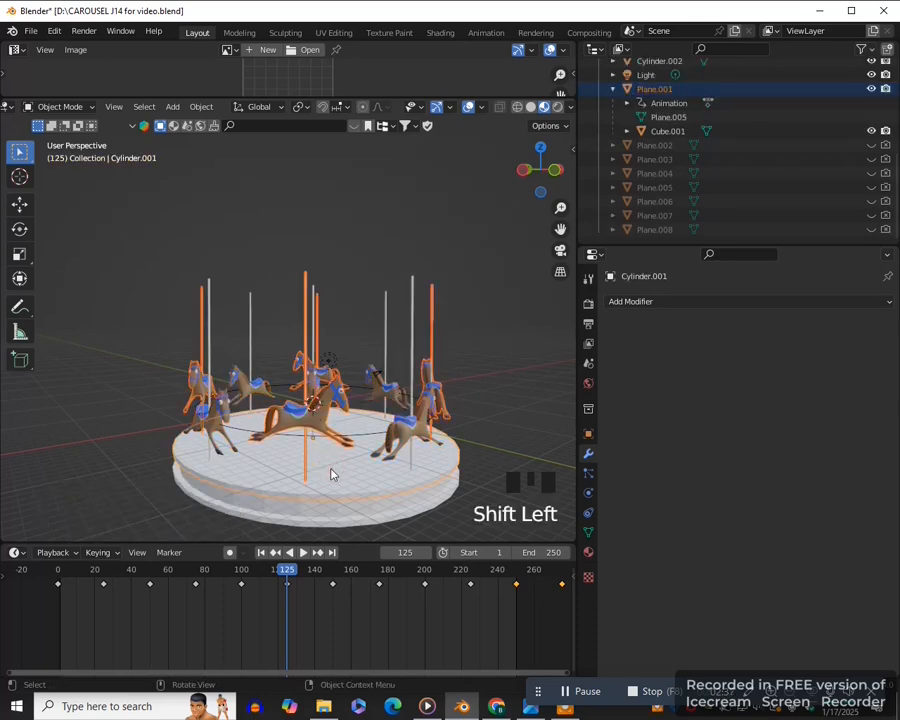
key("ctrl+p")
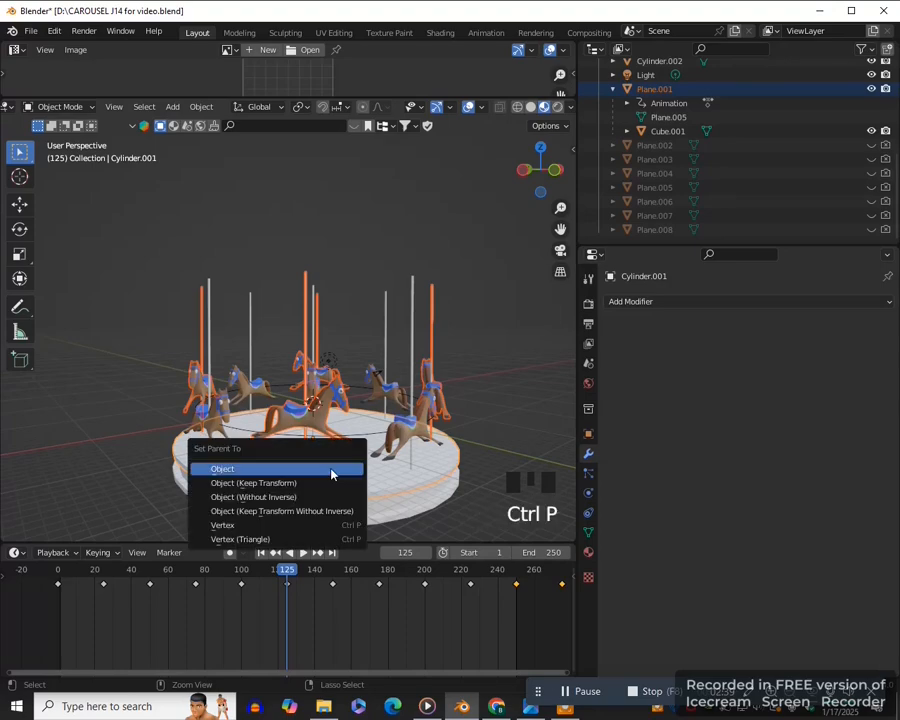
left_click(331, 472)
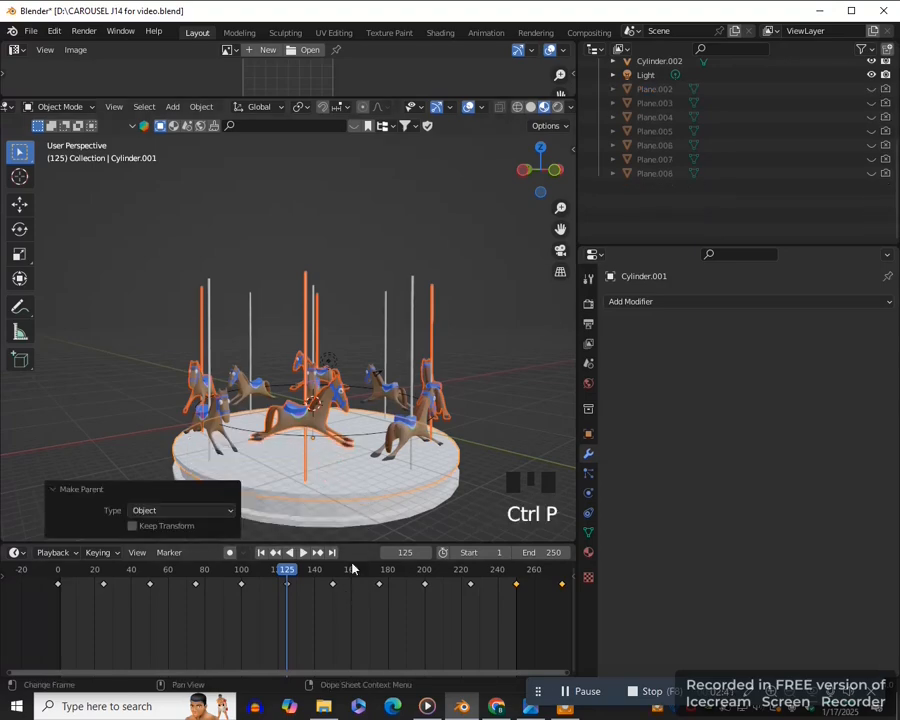
- Insert a rotation keyframe at 0° on the platform's upper disc at frame 0
middle_click_drag(414, 489, 363, 486)
left_click(357, 507)
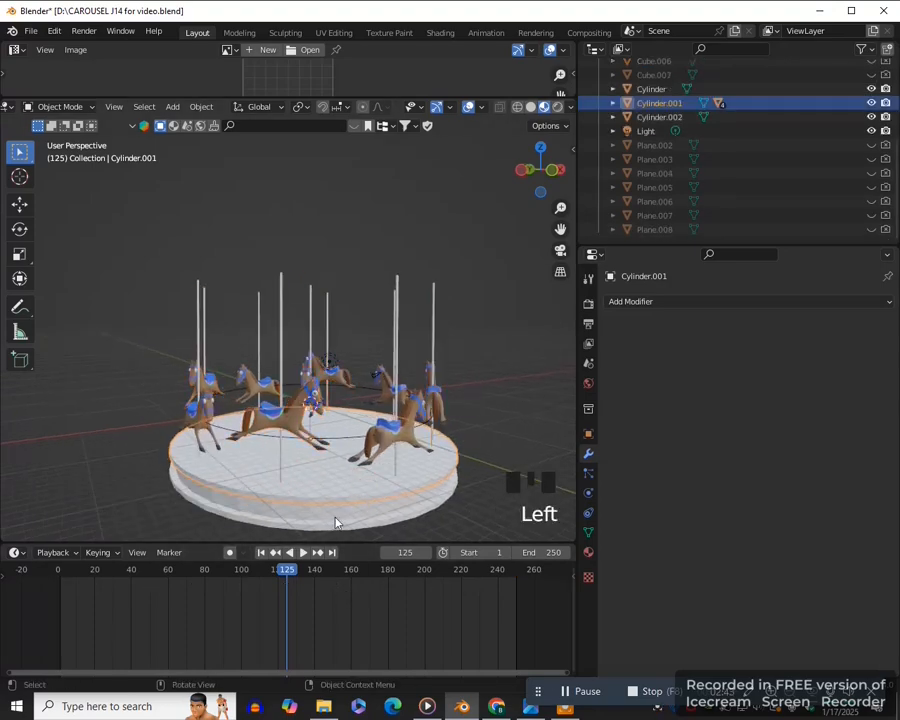
left_click(59, 578)
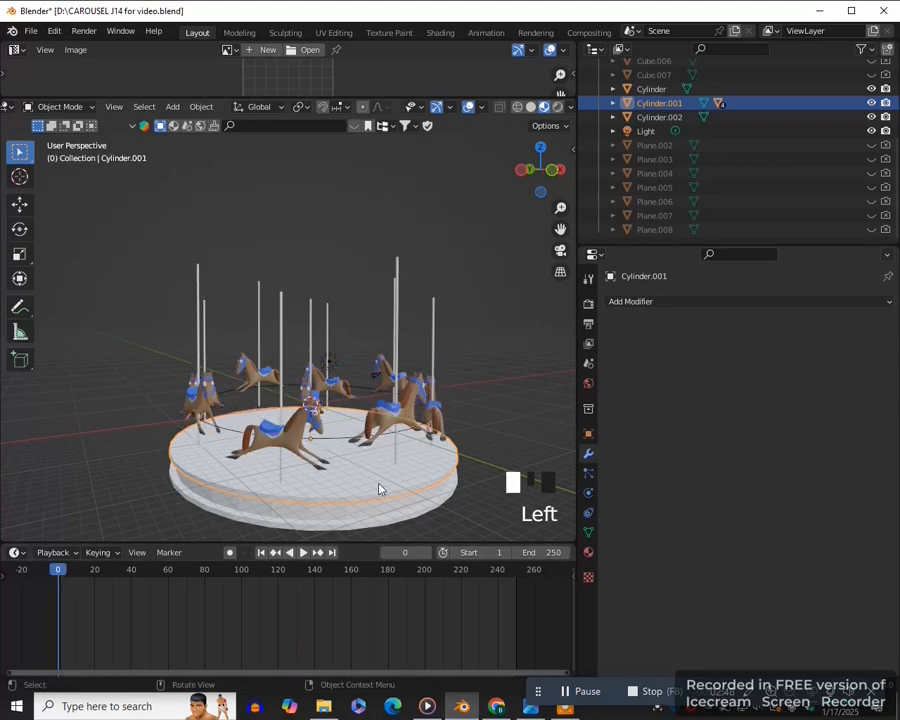
key("KP_1")
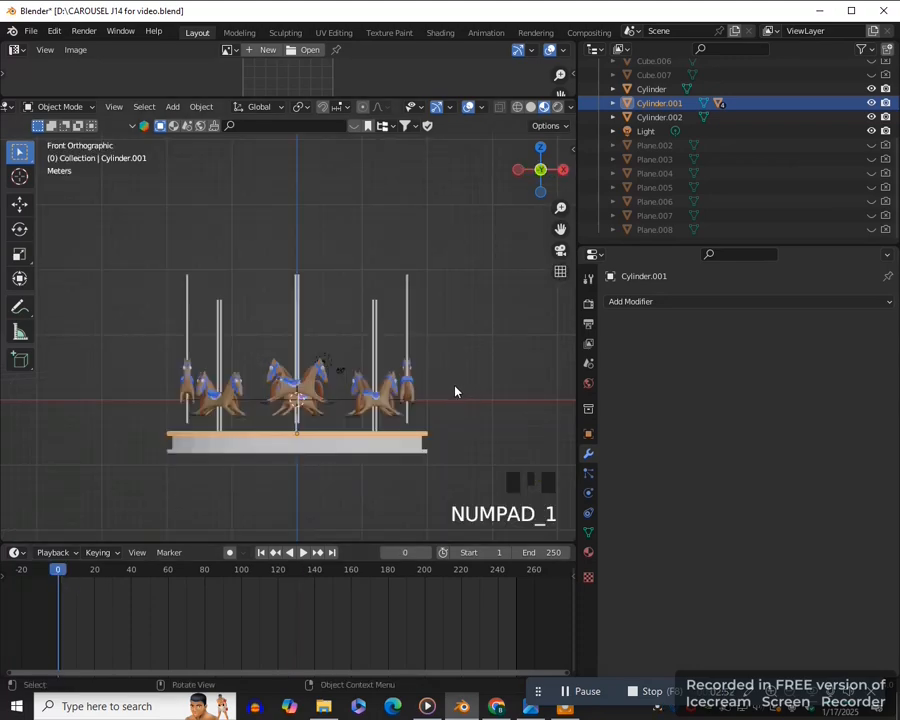
key("n")
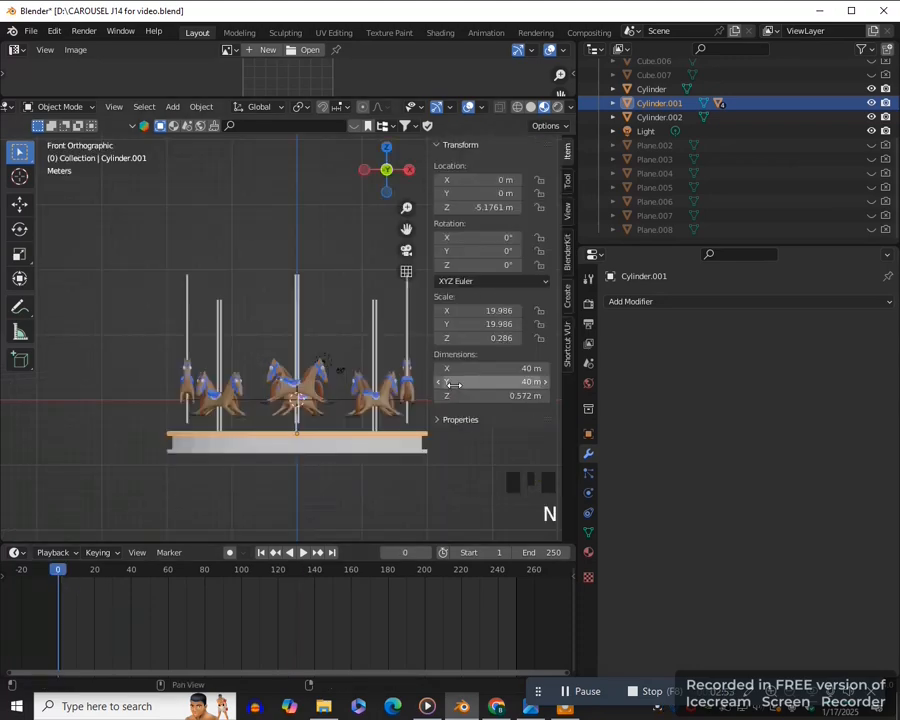
right_click(503, 264)
left_click(505, 264)
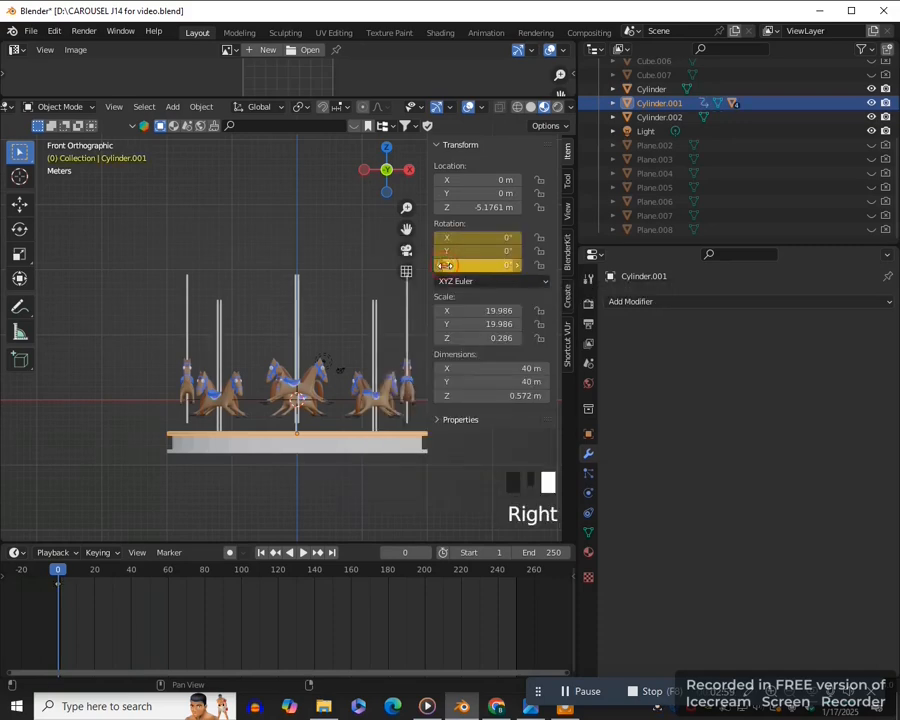
- At frame 250, set the upper disc's Z rotation to 360° and insert a rotation keyframe
left_click(516, 582)
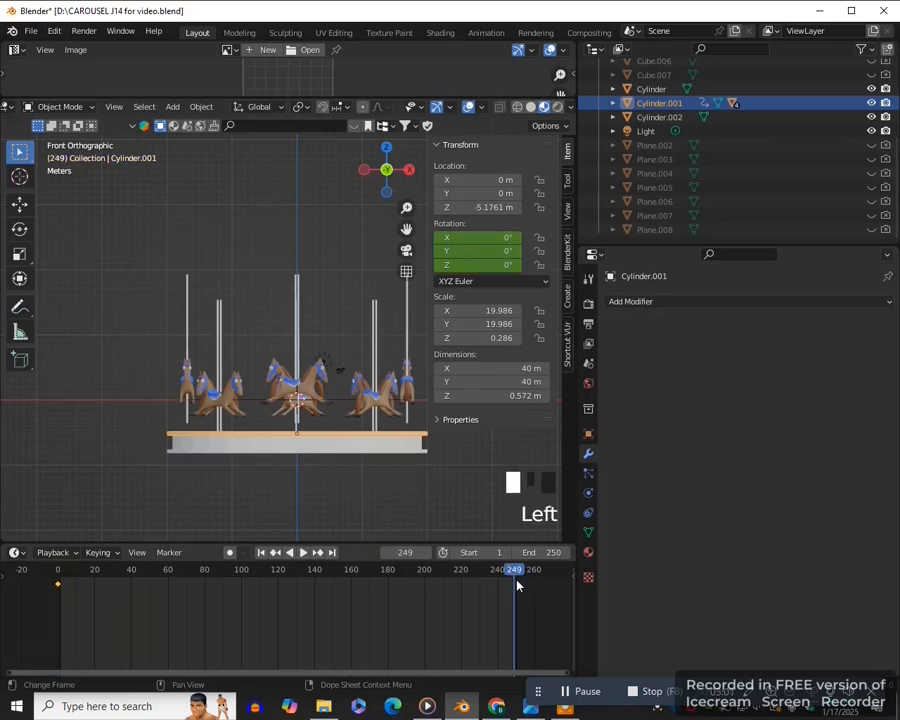
double_click(505, 265)
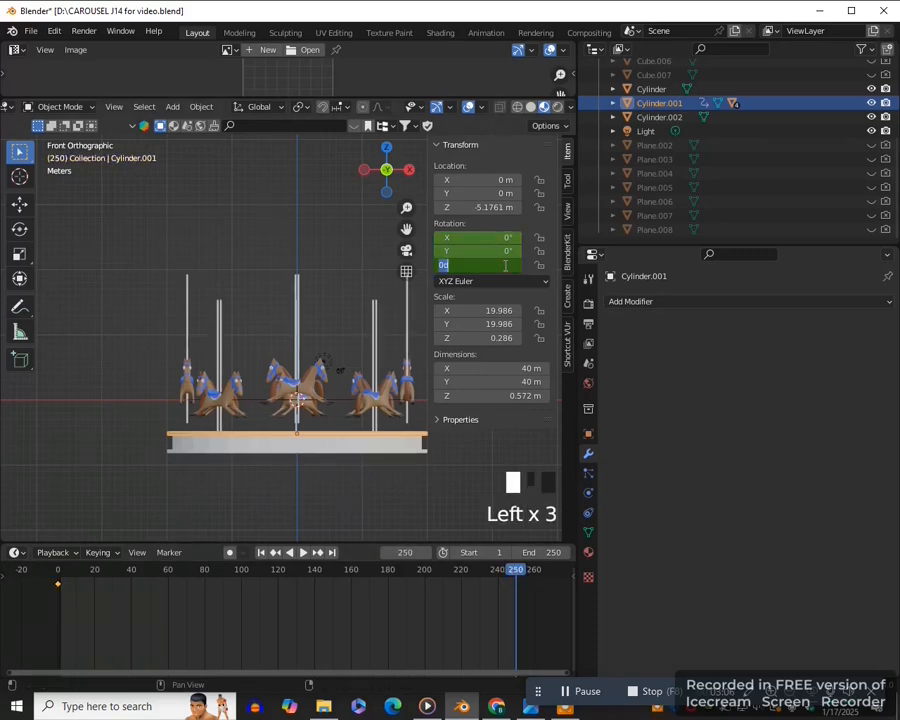
type("360")
key("Return")
right_click(505, 265)
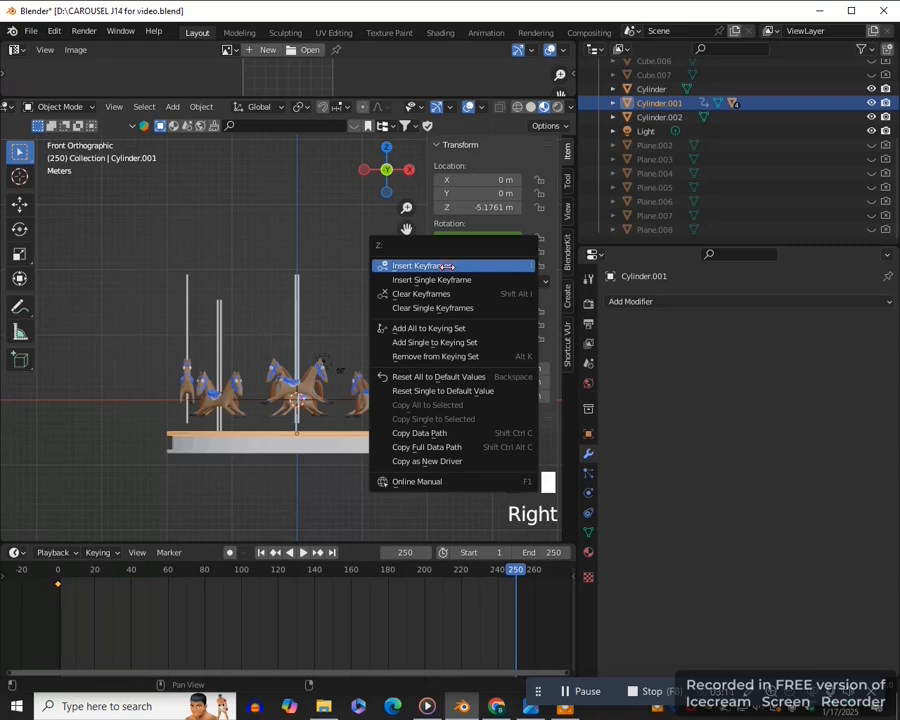
left_click(447, 266)
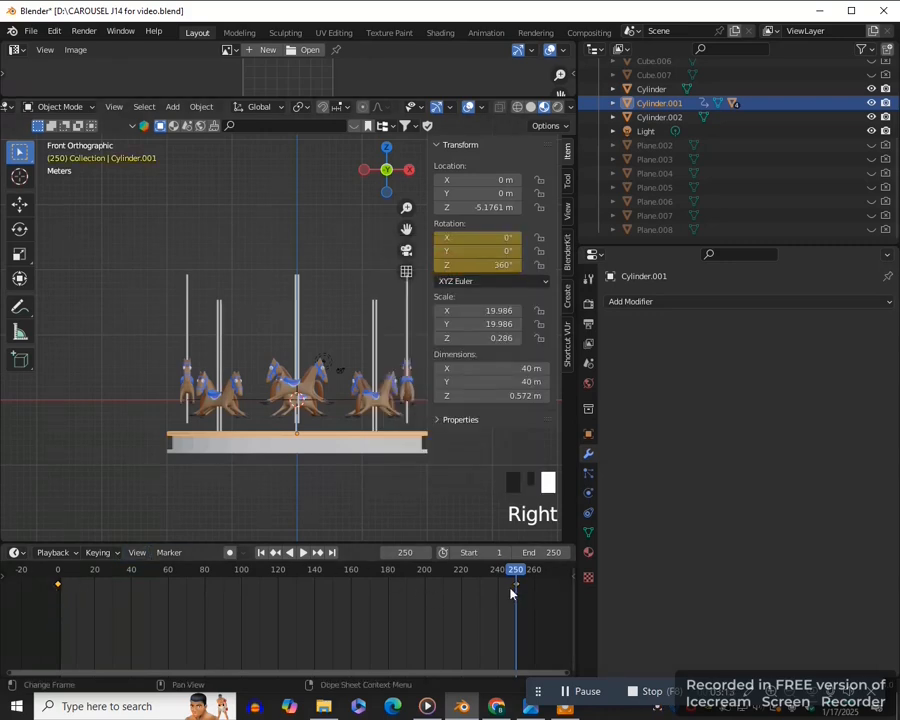
key("n")
- Play the animation in a perspective view to check how the horses follow the rotating disc
middle_click_drag(332, 508, 393, 497)
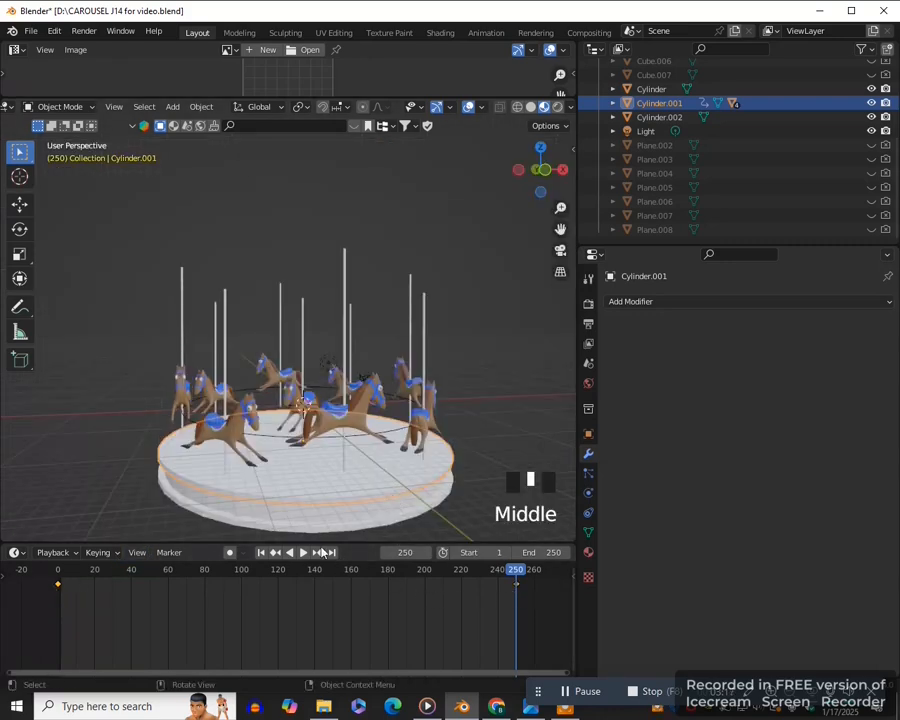
left_click(307, 556)
left_click(302, 553)
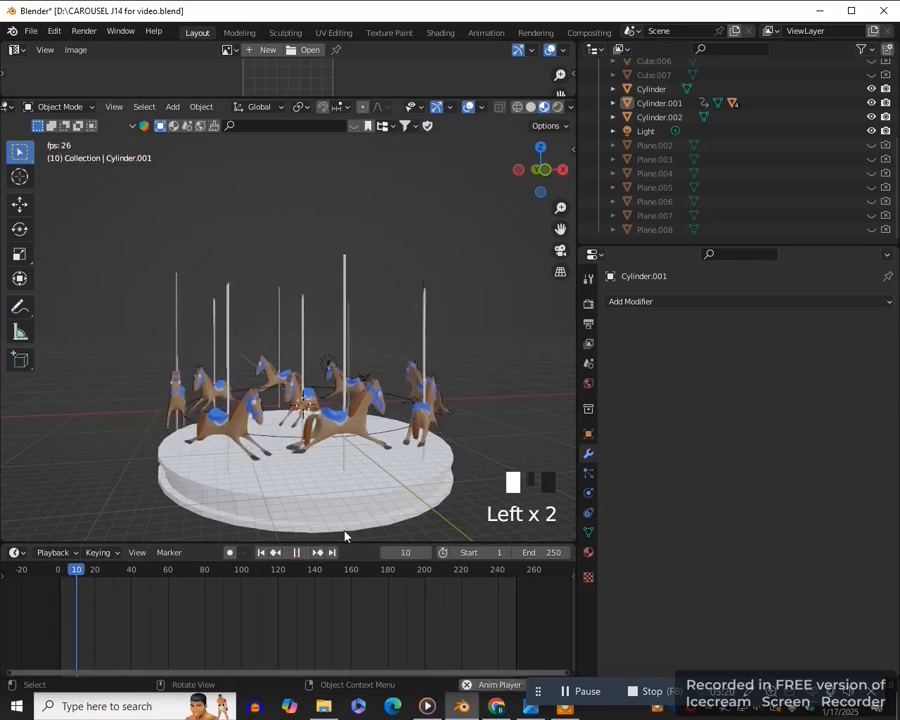
left_click(296, 552)
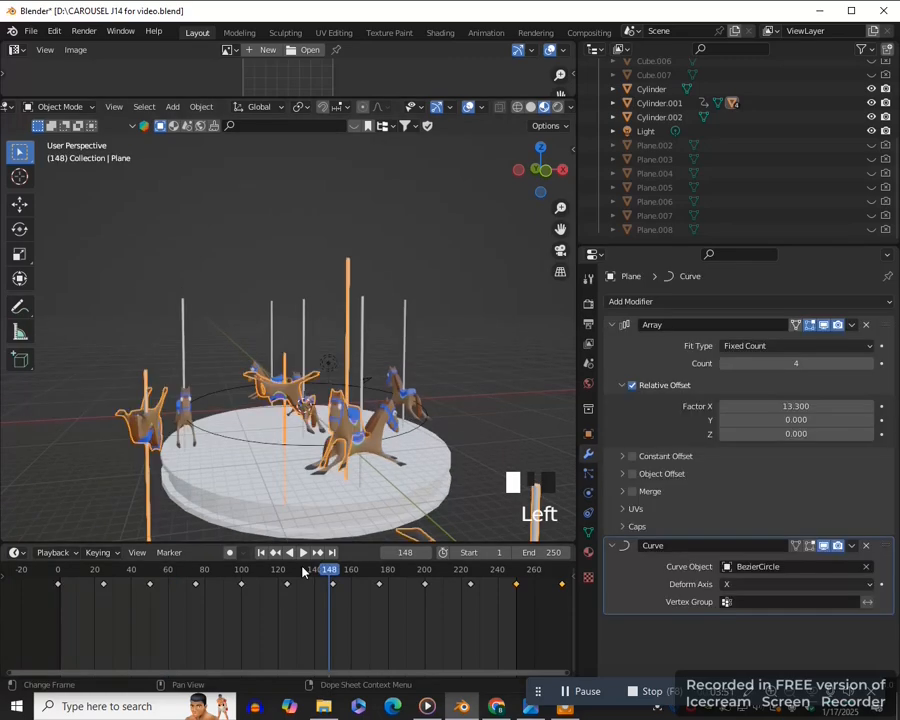
- Apply the Array and Curve modifiers to the first horse set at frame 250 and play the animation
left_click(228, 570)
key("ctrl+z")
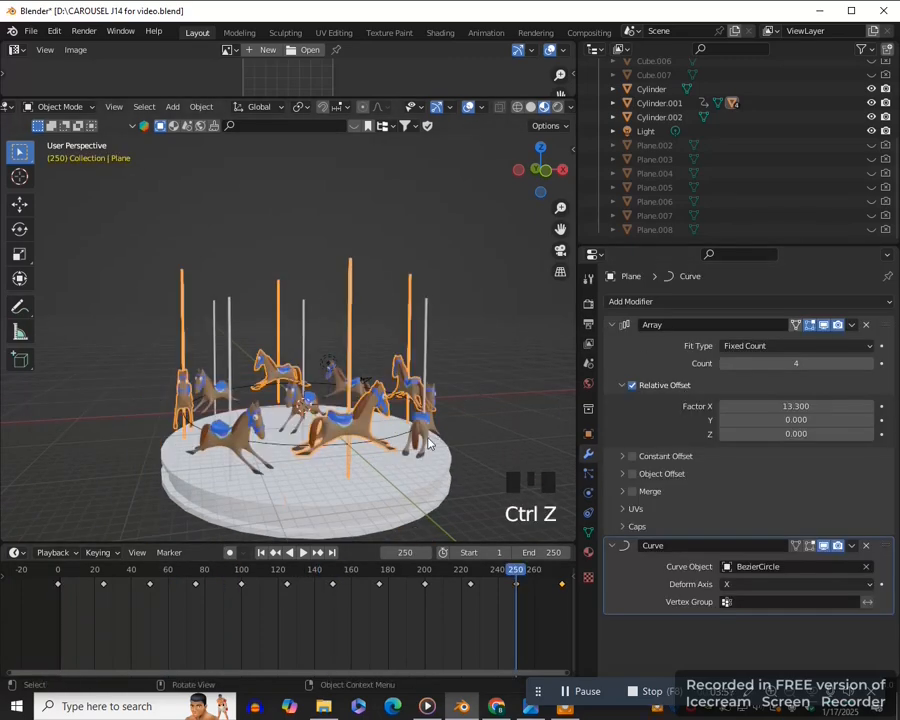
left_click(851, 325)
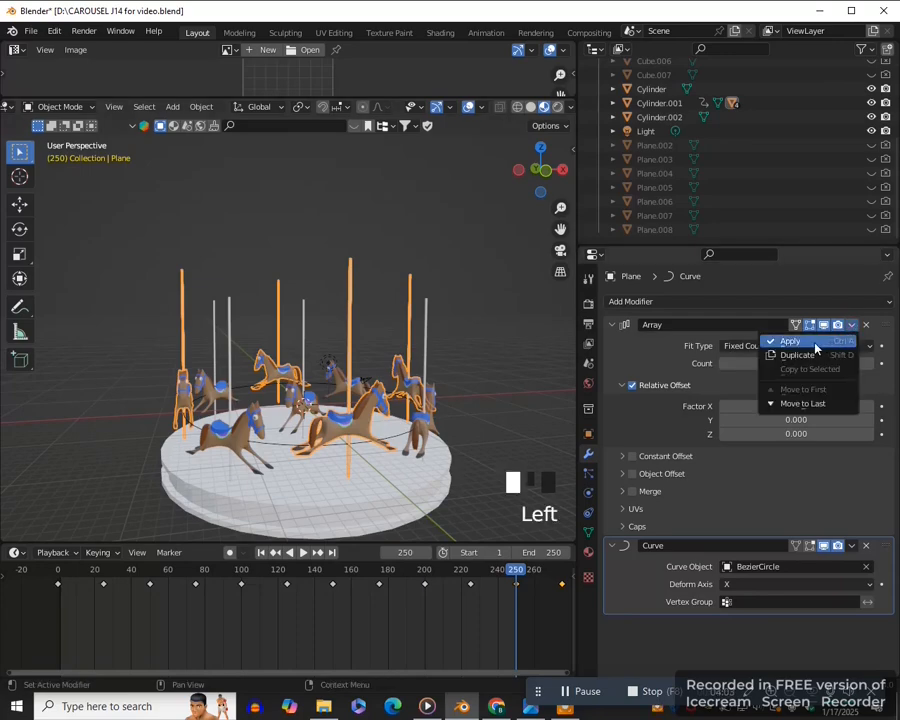
left_click(816, 345)
left_click(851, 324)
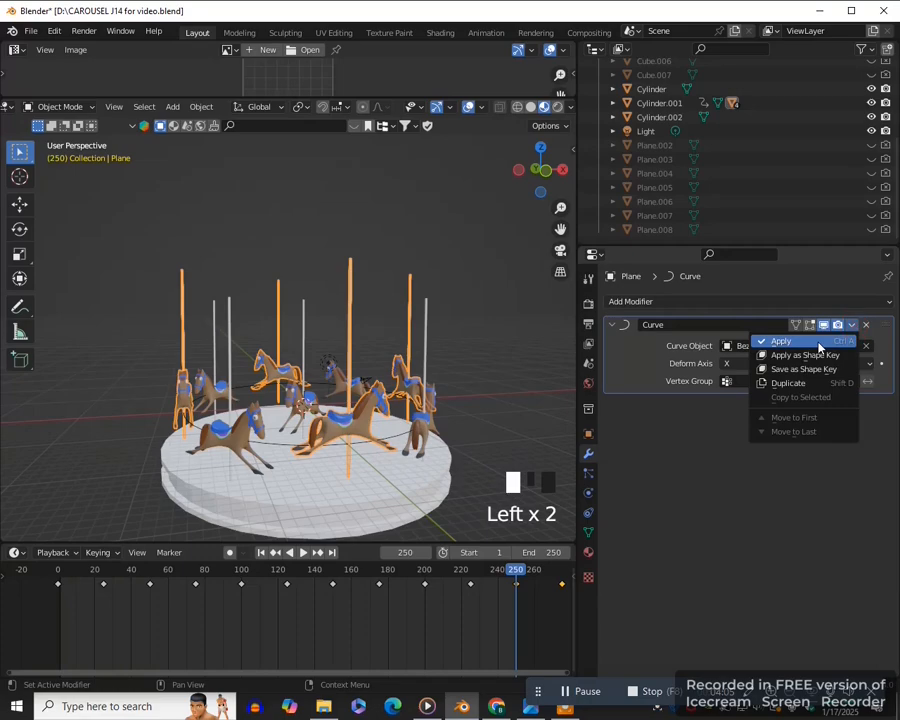
left_click(818, 343)
left_click(302, 553)
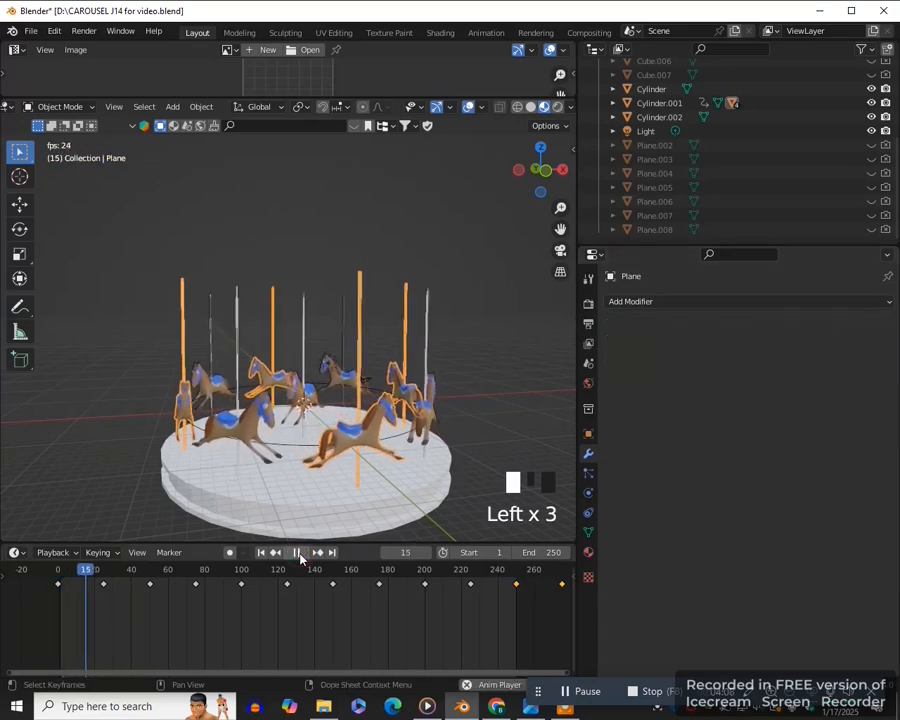
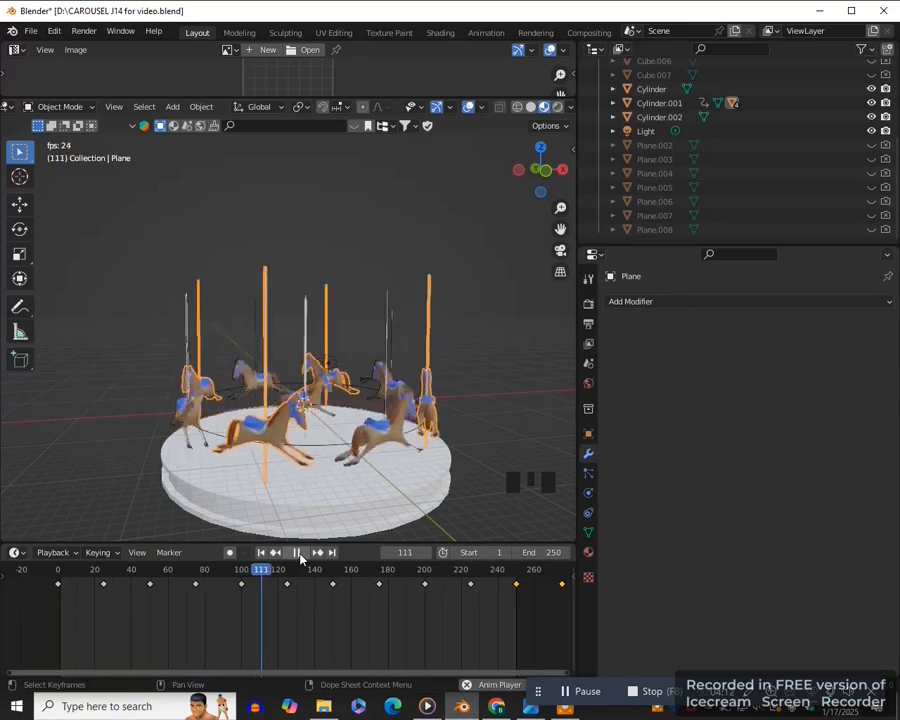
- Stop playback, hide the extra horse Cube.001 in the viewport and in renders, and replay the animation
left_click(299, 553)
double_click(318, 410)
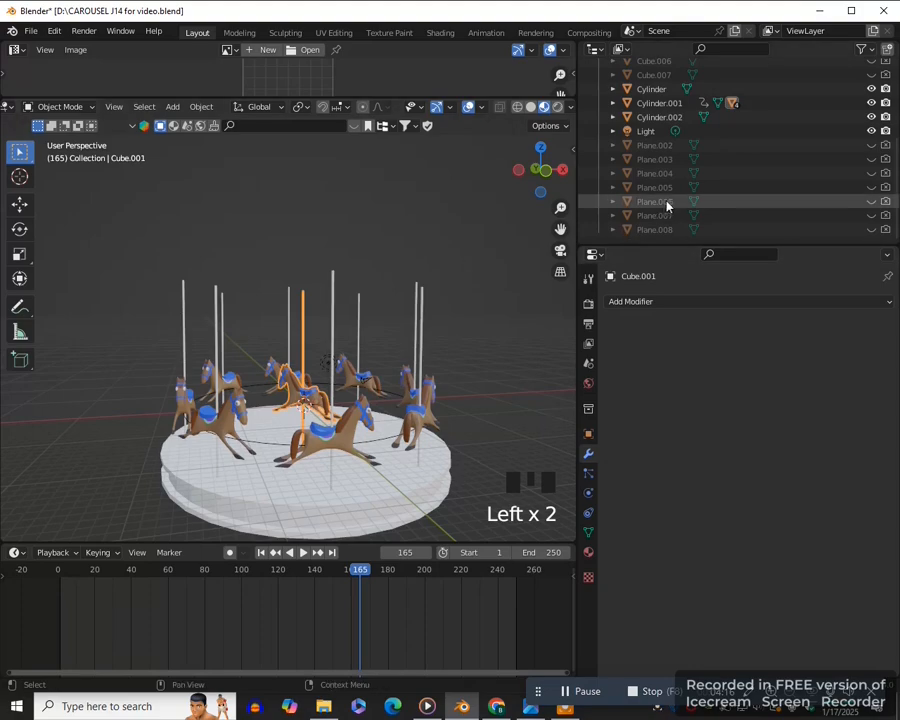
key("KP_Decimal")
left_click(871, 145)
left_click(885, 145)
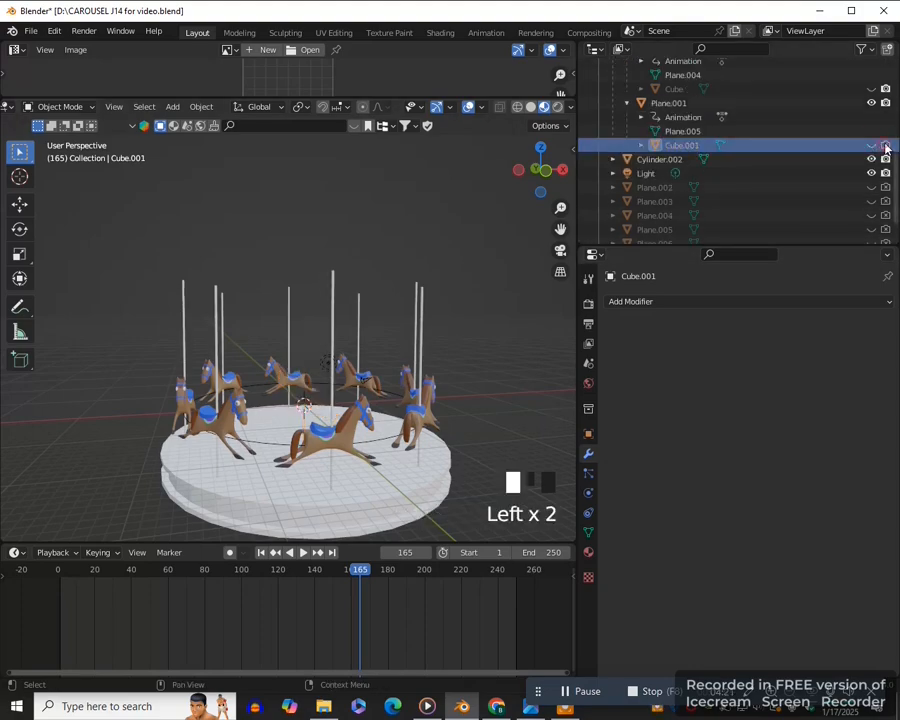
left_click(302, 553)
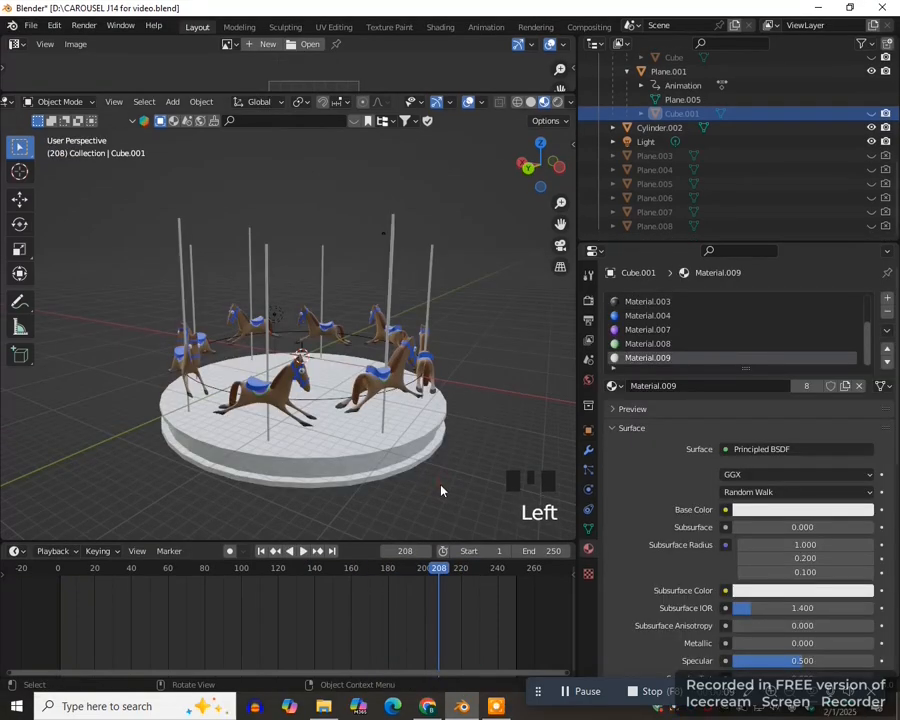
- In top view, add a 2 m plane at the world origin and isolate it in local view
key("KP_7")
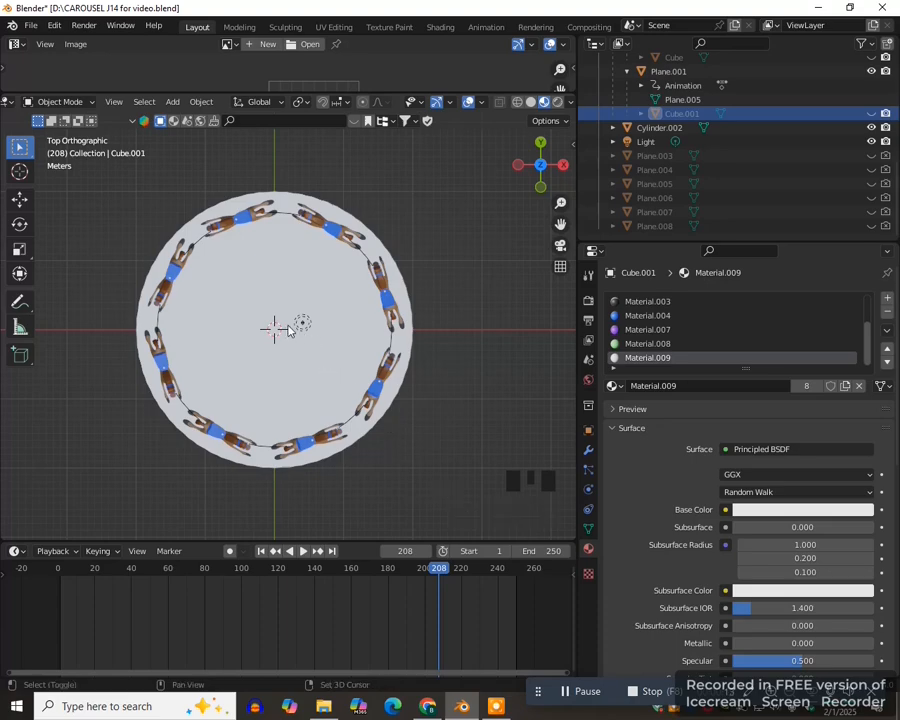
key("shift+a")
left_click(339, 328)
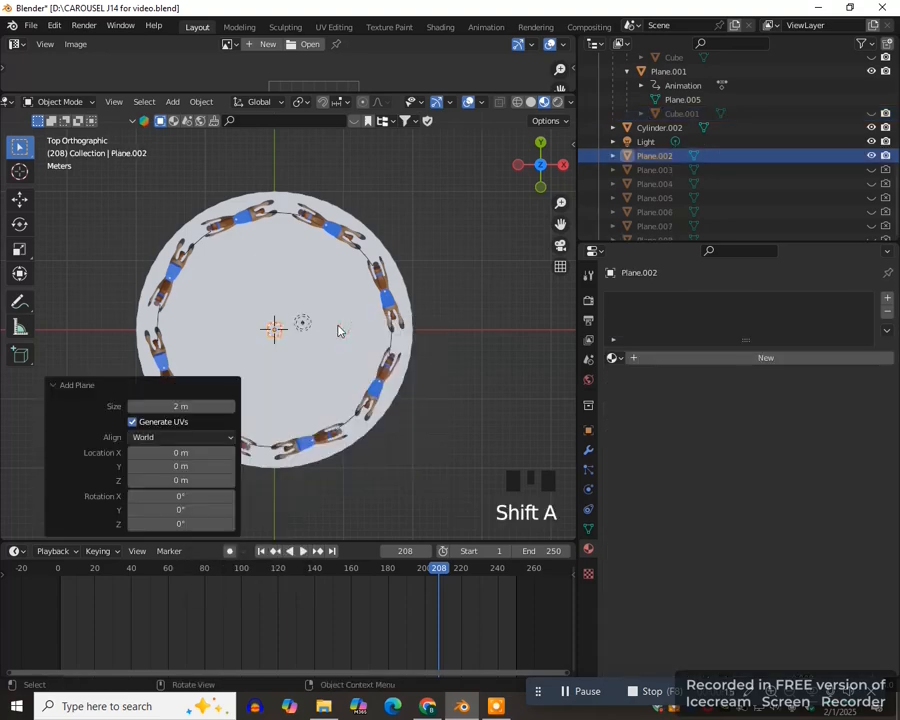
key("slash")
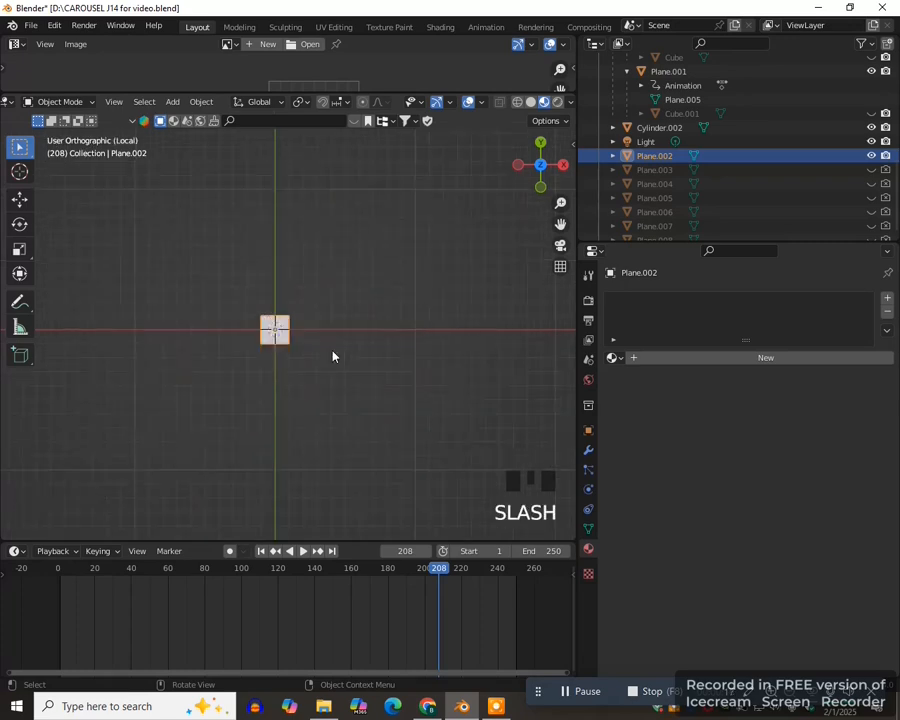
scroll(337, 358, "down", 3)
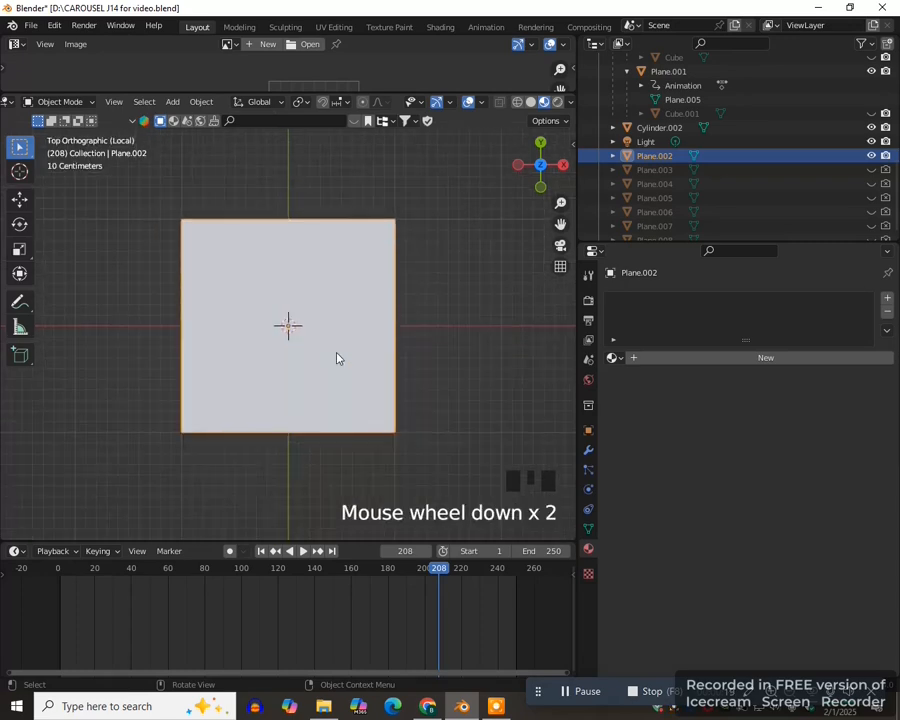
- In Edit Mode, scale the plane's mesh by 2 along X
key("Tab")
left_click(440, 353)
scroll(412, 392, "down", 3)
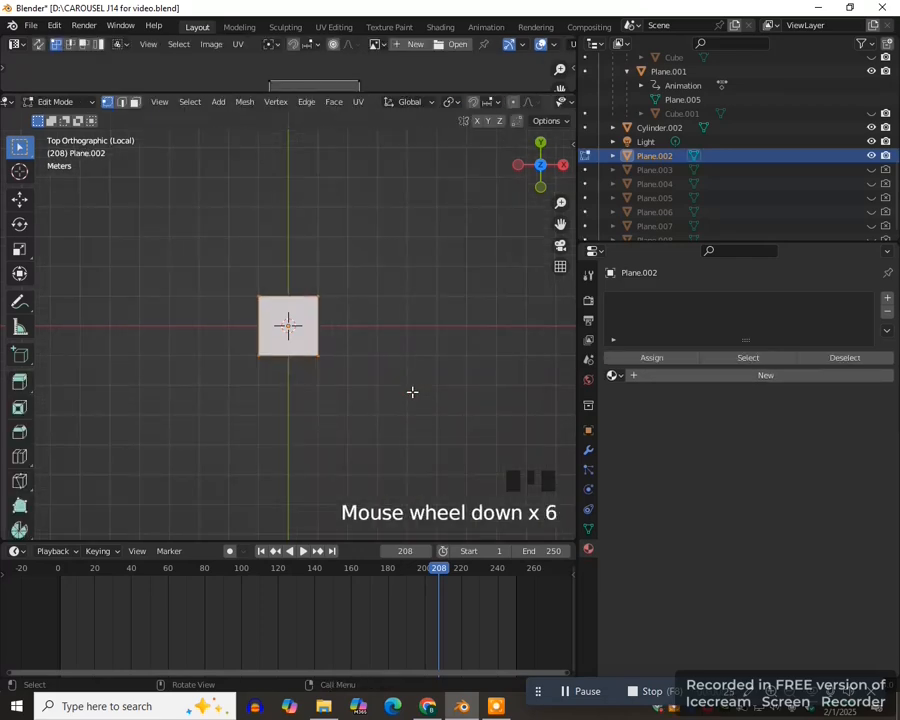
type("sx2")
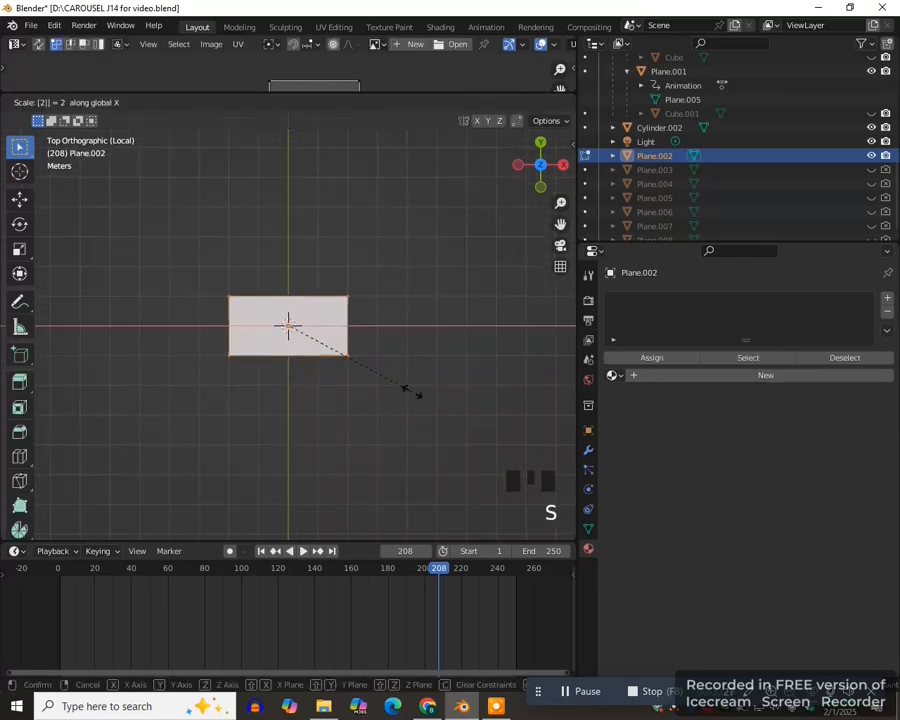
key("Return")
scroll(412, 392, "up", 2)
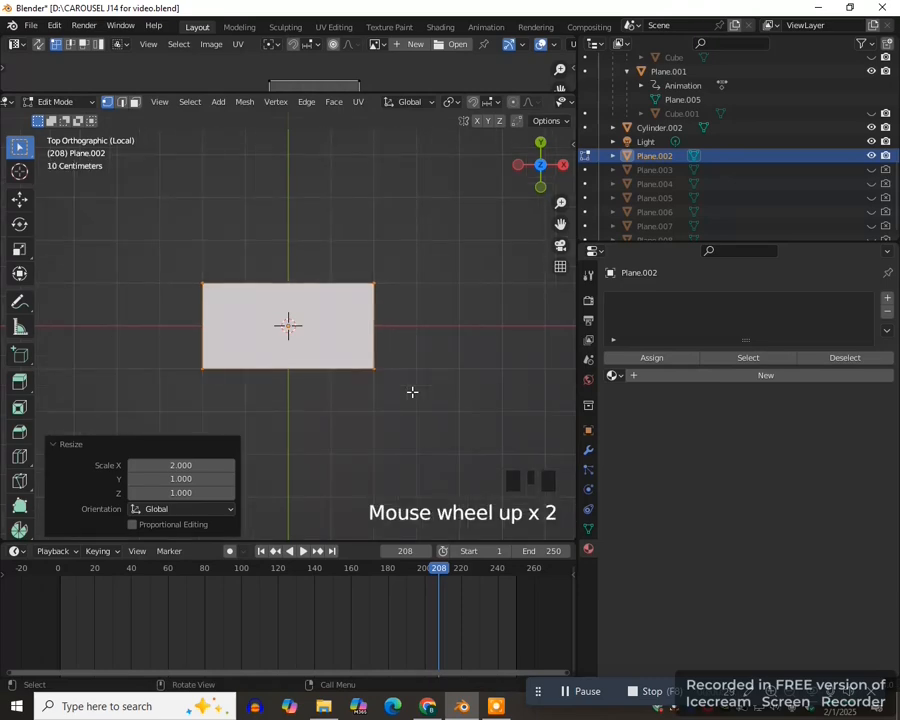
- Move the rectangle 1 m along Y and -2 m along X so its corner sits on the origin
type("gy1")
key("Return")
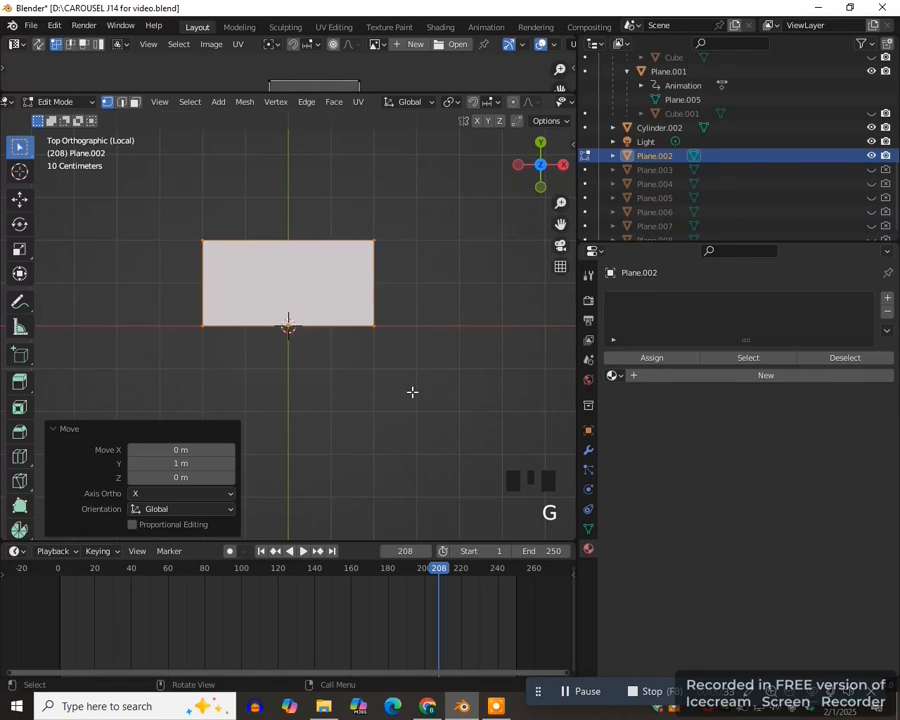
key("g")
type("x")
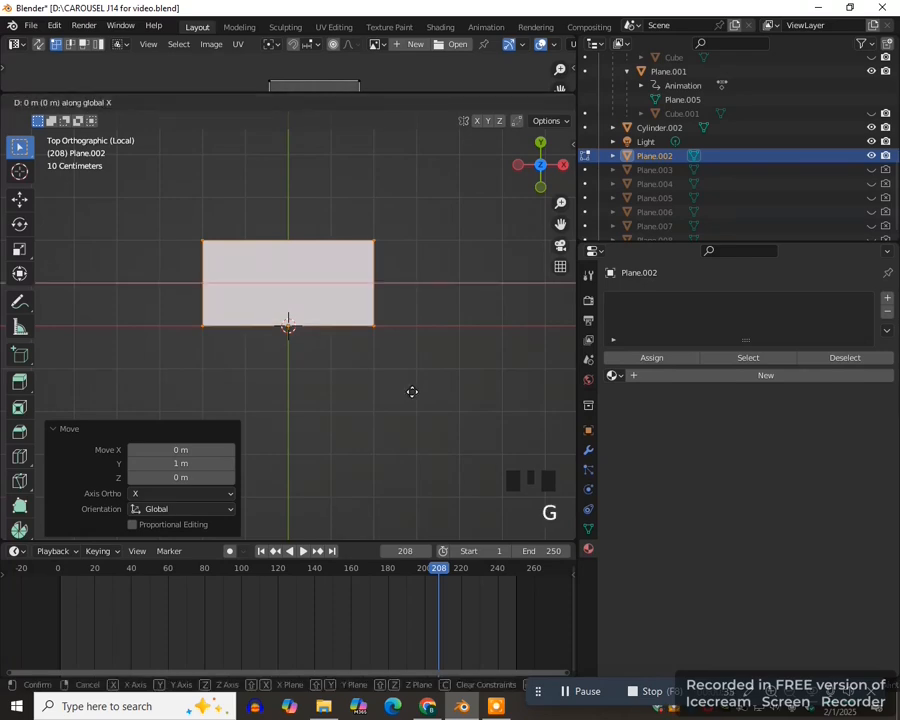
type("-2")
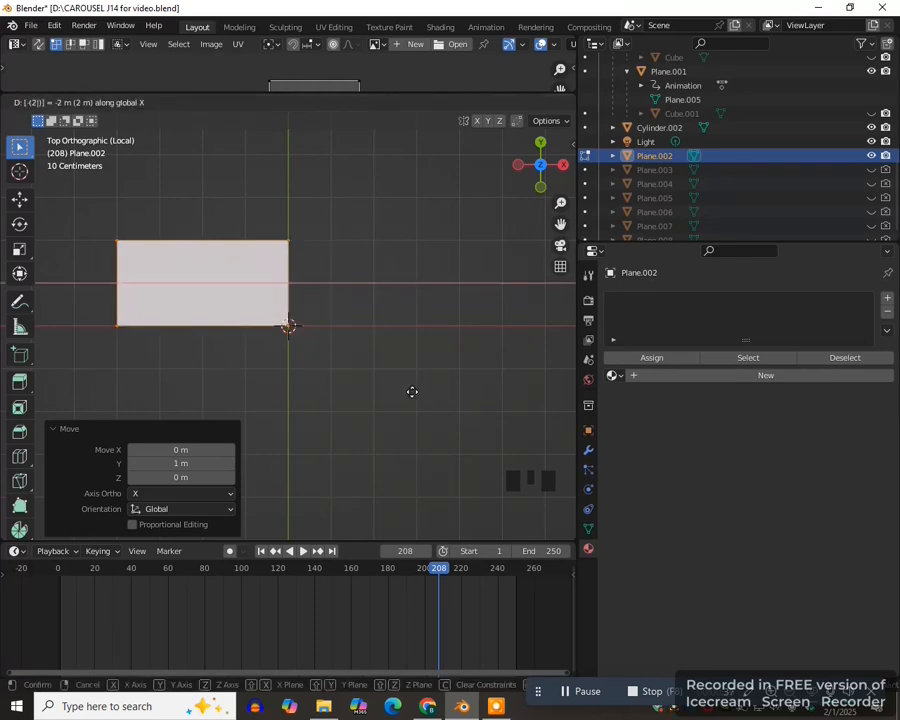
key("Return")
- Add five evenly spaced vertical loop cuts across the rectangle
key("ctrl+r")
scroll(207, 240, "up", 4)
double_click(207, 240)
- Raise the rectangle's upper-right corner vertex 1 m along Y and lower its upper-left corner vertex 1 m
left_click_drag(279, 231, 306, 255)
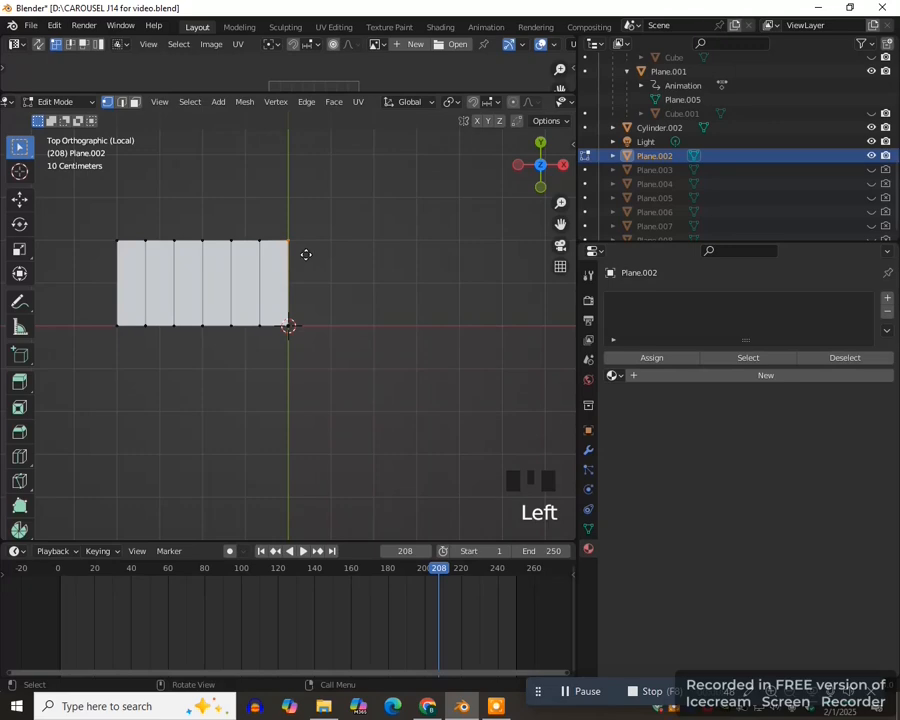
type("gy1")
key("Return")
left_click_drag(112, 231, 125, 248)
type("gy-1")
left_click(126, 247)
- Move the intermediate upper-edge vertices along Y to form a smooth concave curve rising toward the central axis
scroll(494, 352, "up", 2)
scroll(494, 352, "up", 1)
left_click(191, 272)
key("g")
key("y")
left_click(191, 340)
left_click(243, 262)
key("g")
key("y")
left_click(290, 264)
left_click(334, 269)
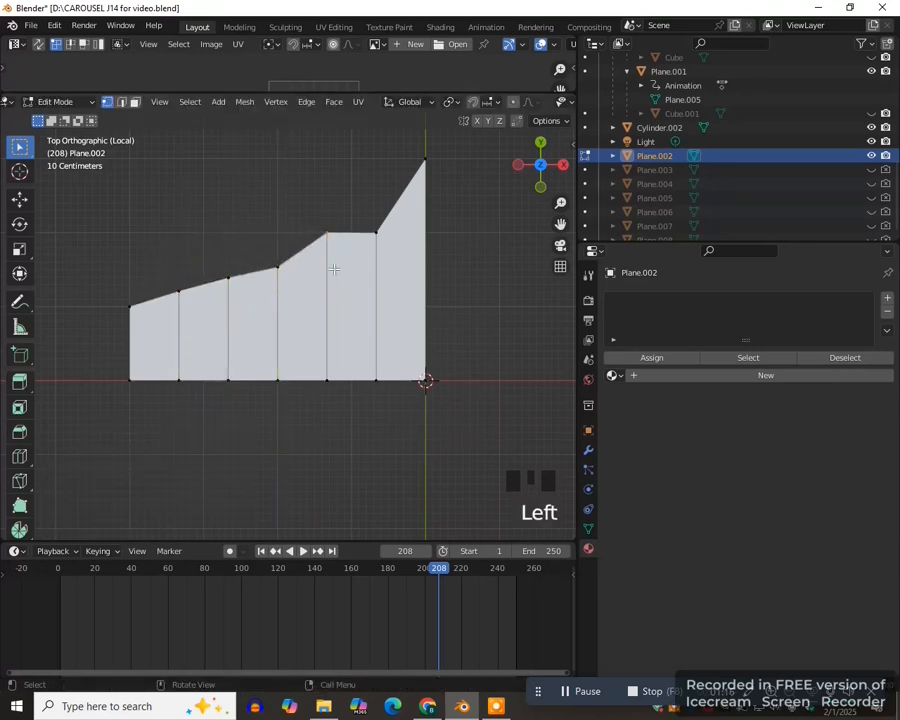
left_click(391, 270)
left_click(241, 300)
key("g")
key("y")
left_click(241, 306)
- Add a Mirror modifier on the X axis to the curved half-shape and enable Clipping
scroll(290, 330, "down", 3)
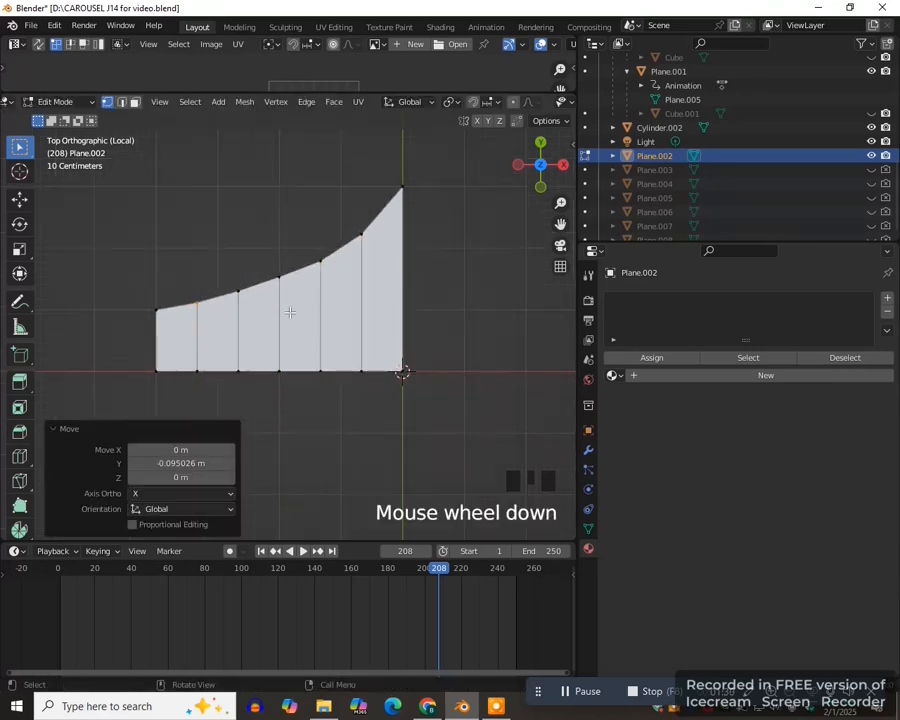
scroll(309, 315, "up", 1)
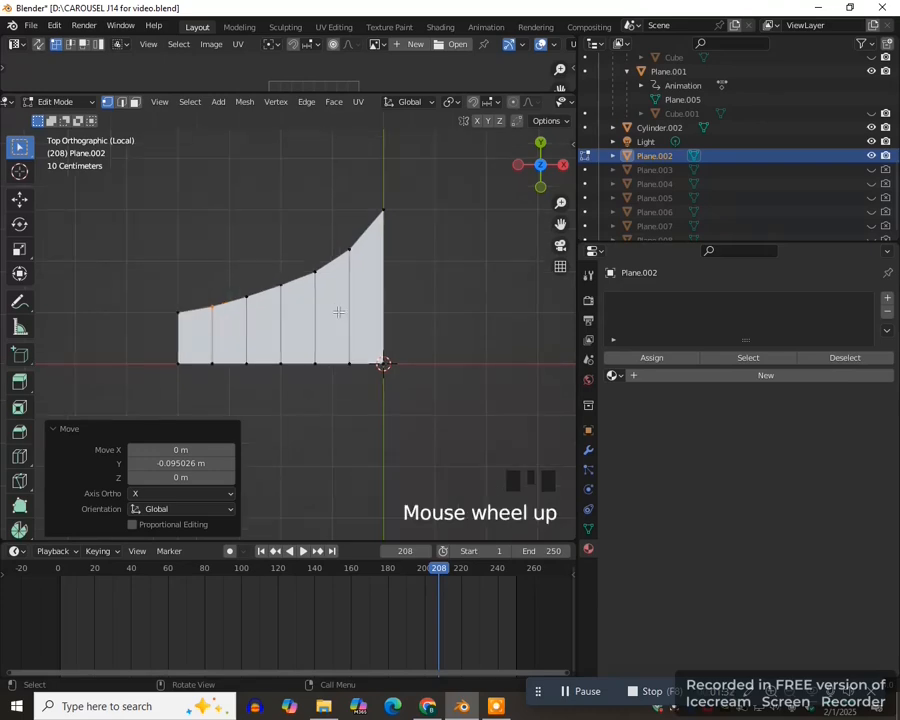
left_click(588, 451)
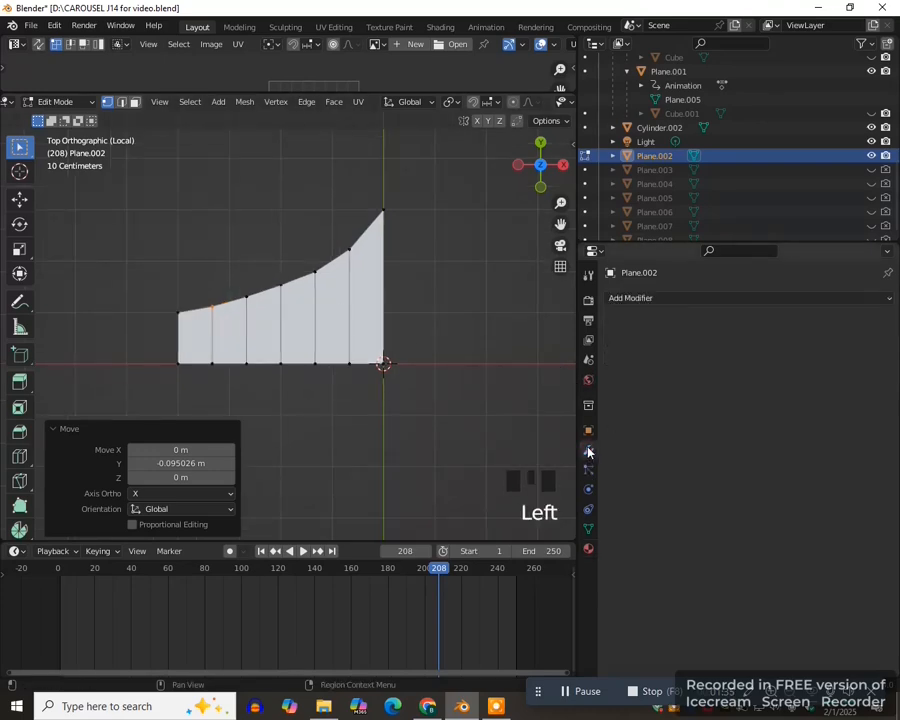
left_click(685, 299)
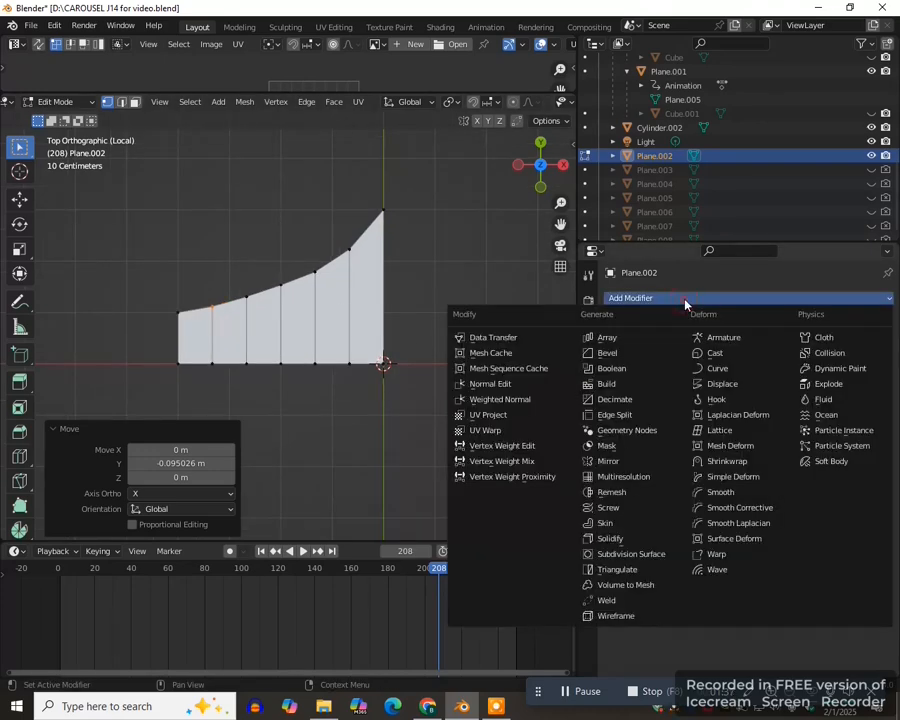
left_click(608, 461)
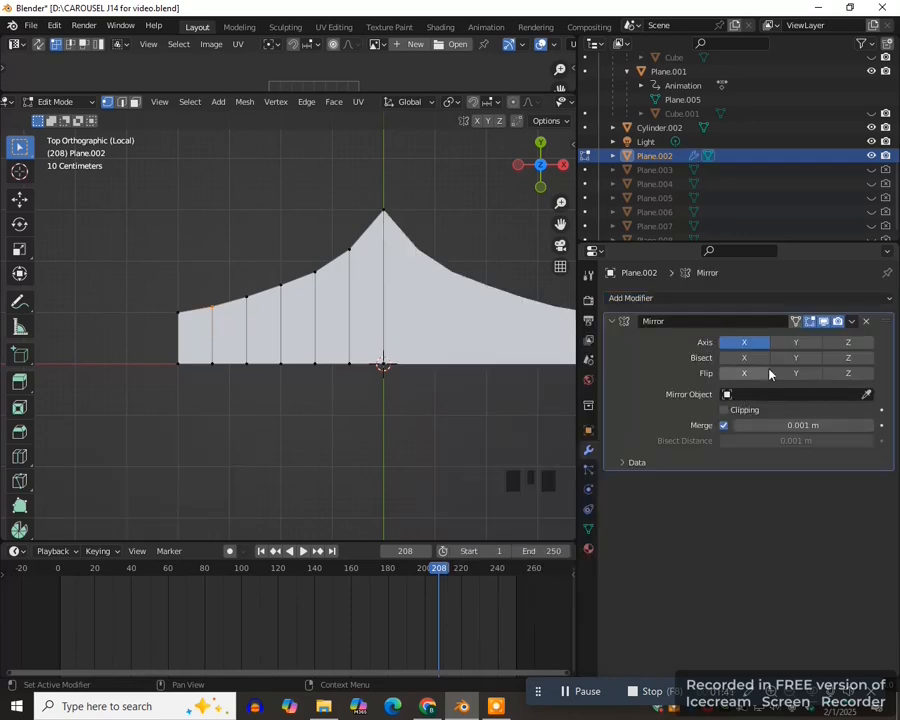
left_click(725, 412)
scroll(452, 406, "down", 1)
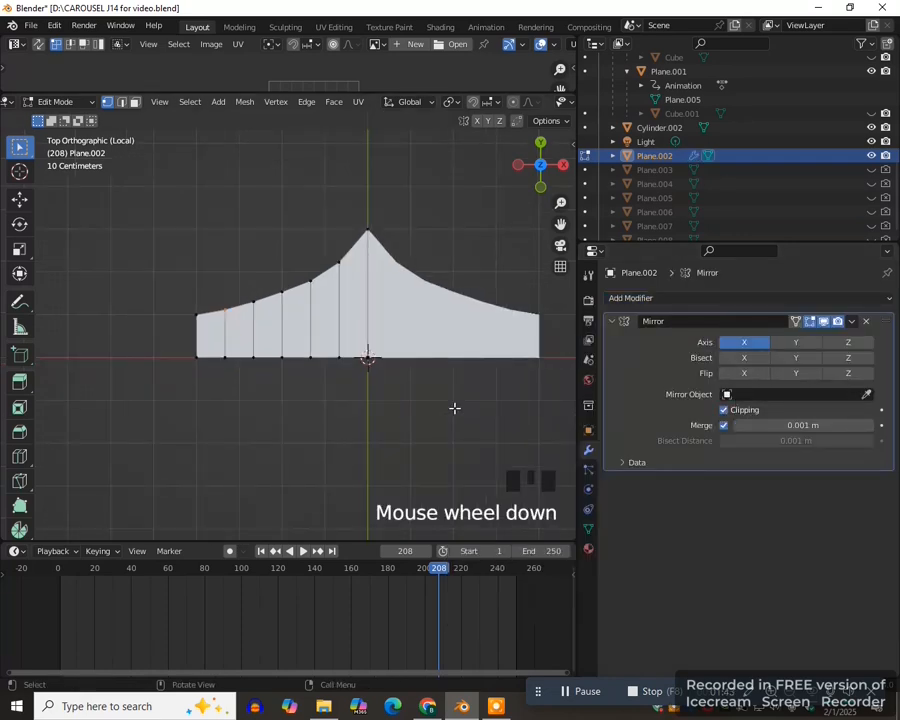
- Add a second Mirror modifier set to the Y axis only, with Clipping enabled
left_click(733, 298)
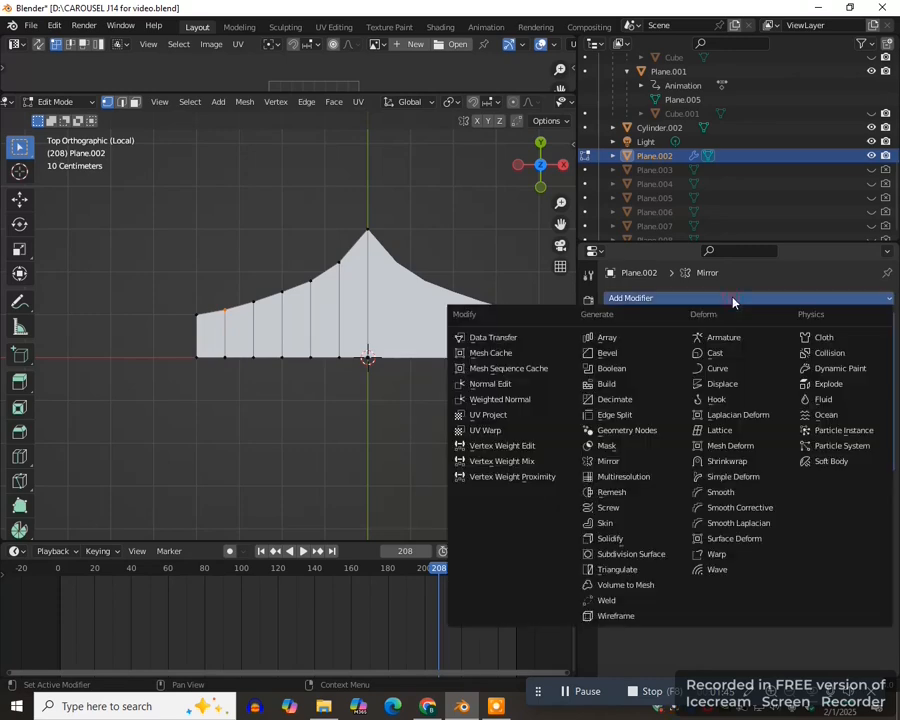
left_click(630, 461)
left_click(749, 504)
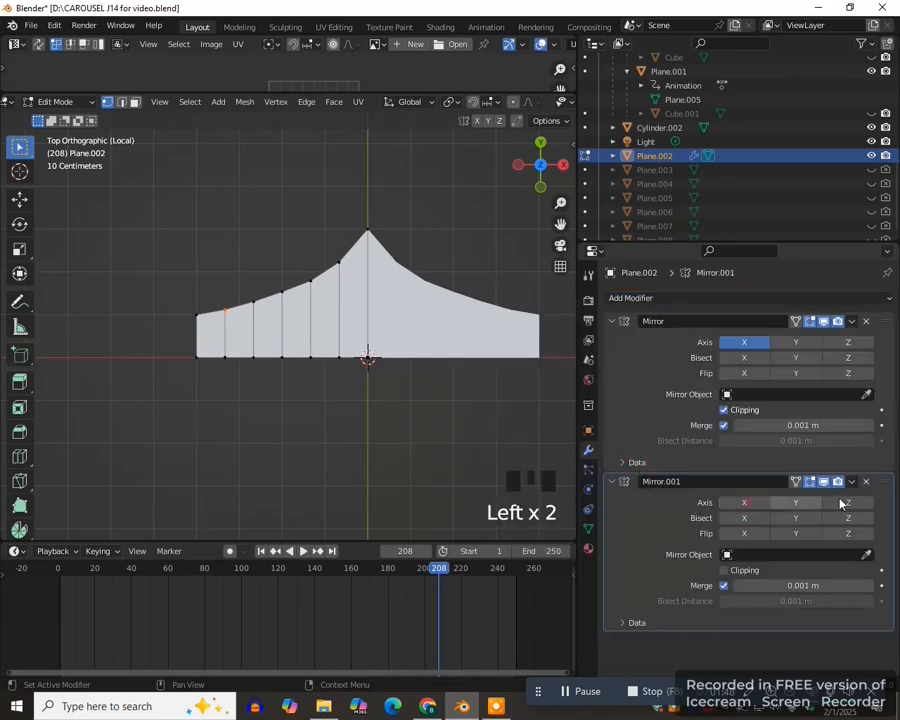
left_click(800, 504)
left_click(724, 570)
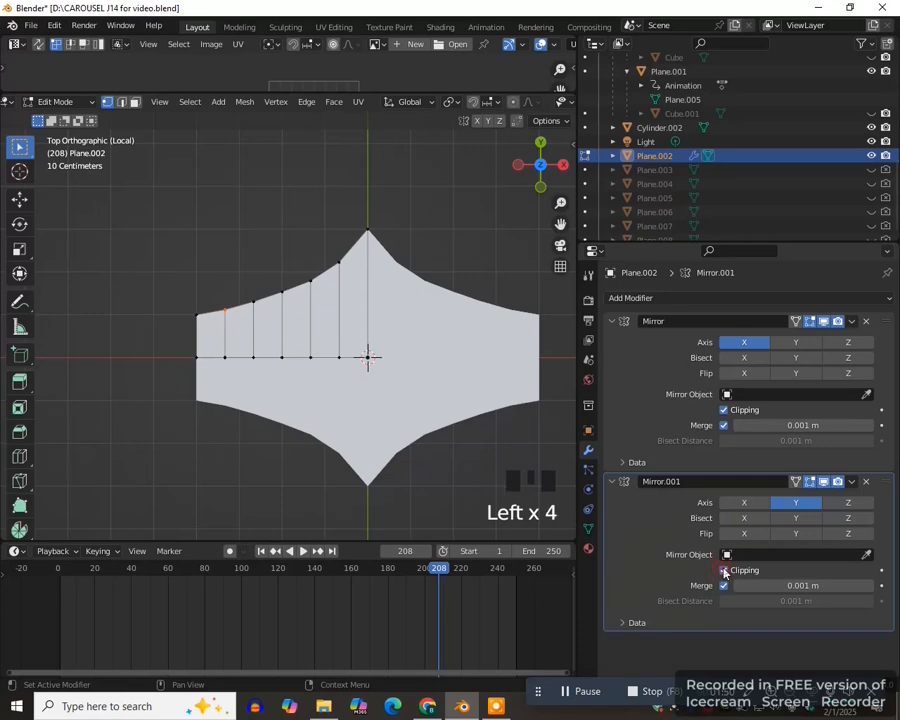
- Return to Object Mode and apply both Mirror modifiers to the plane
key("Tab")
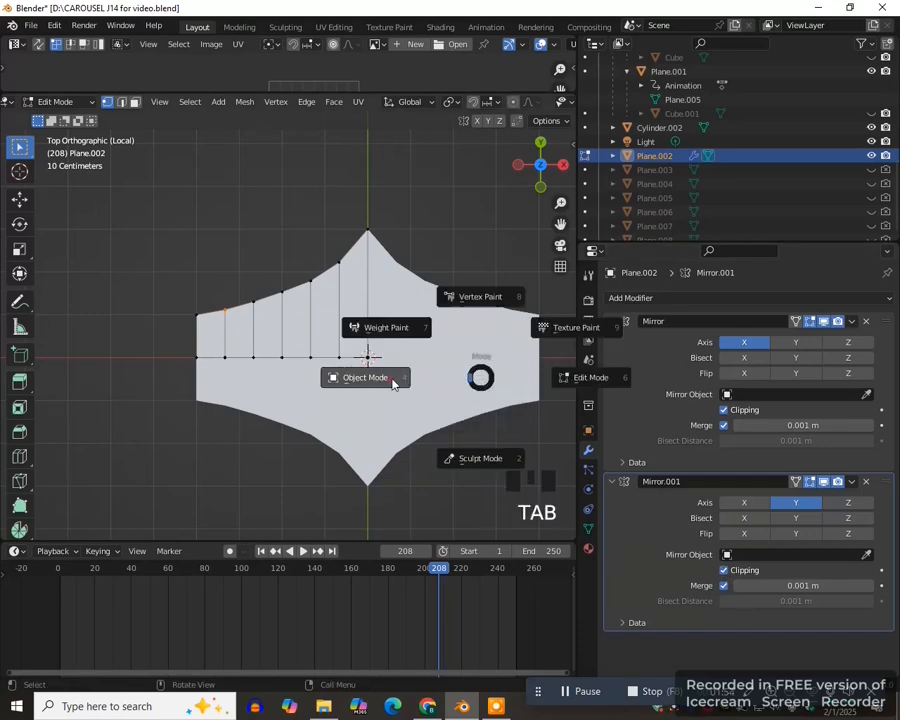
left_click(851, 321)
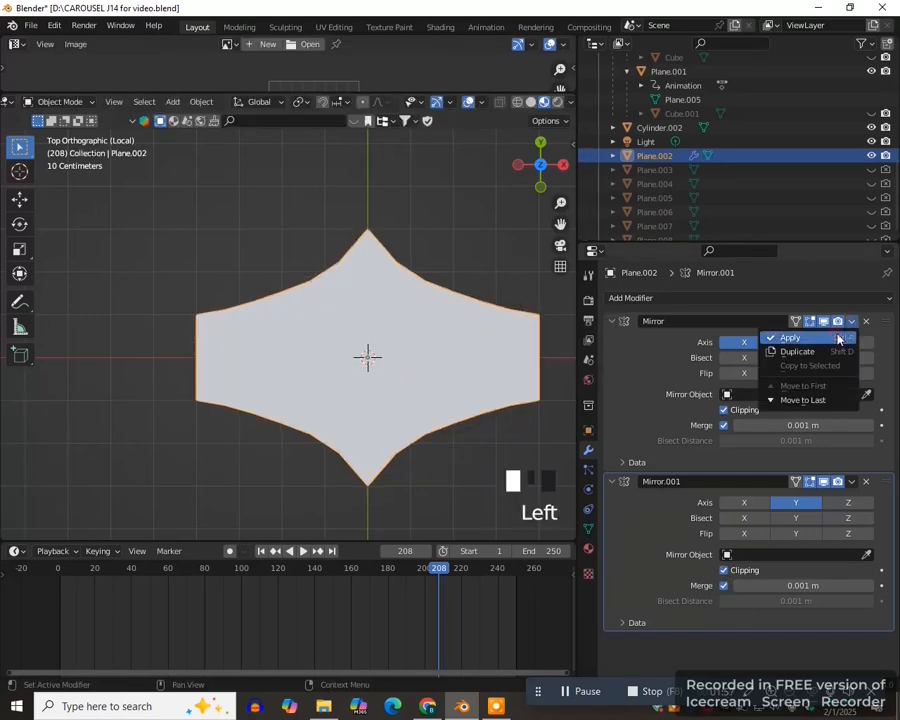
left_click(836, 338)
left_click(476, 281)
- Open the mirrored mesh in Edit Mode with wireframe shading and edge selection
key("Tab")
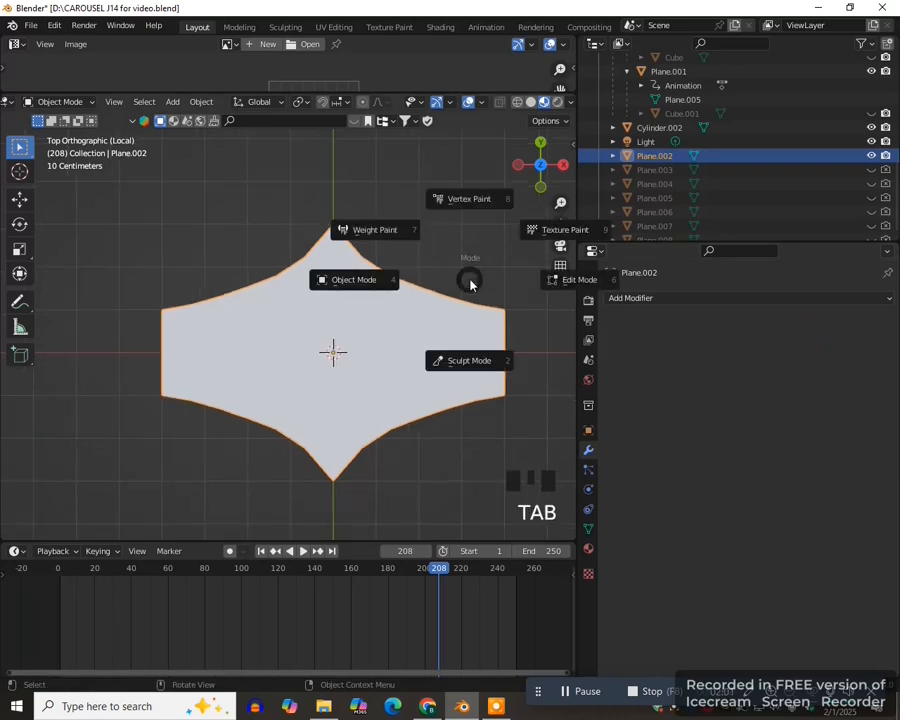
left_click(569, 290)
scroll(424, 444, "down", 1)
key("z")
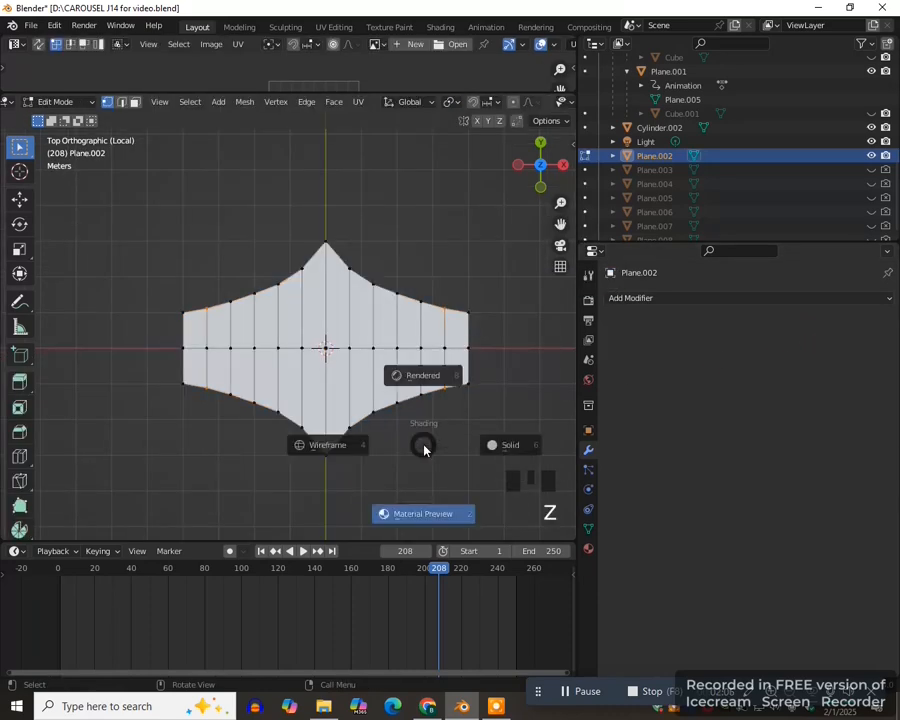
key("4")
key("2")
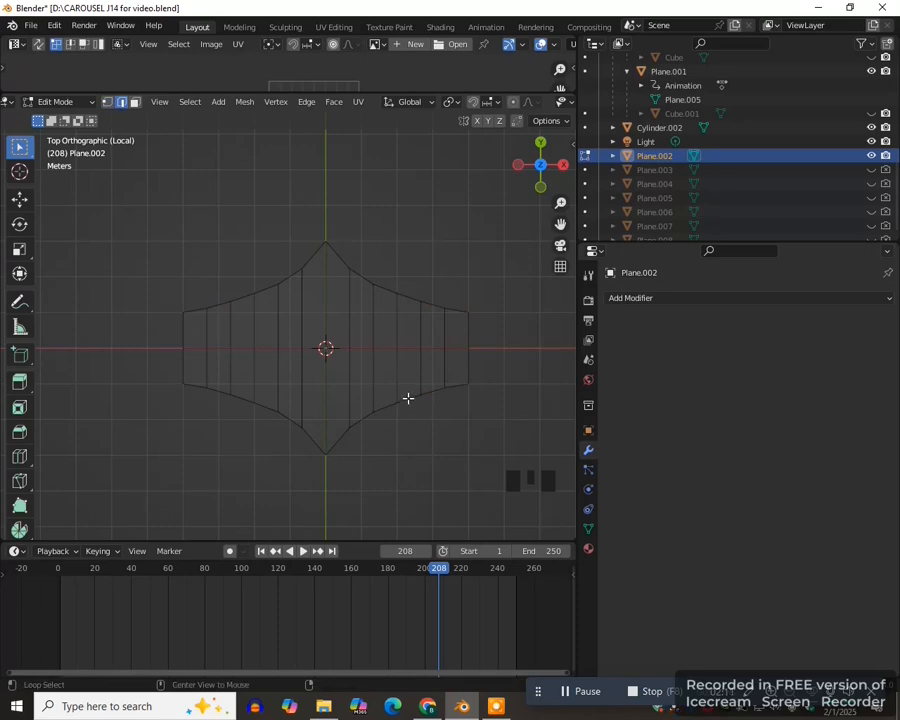
- Duplicate all outer boundary edges of the shape in place and separate the copy into its own object
left_click(408, 398, "alt")
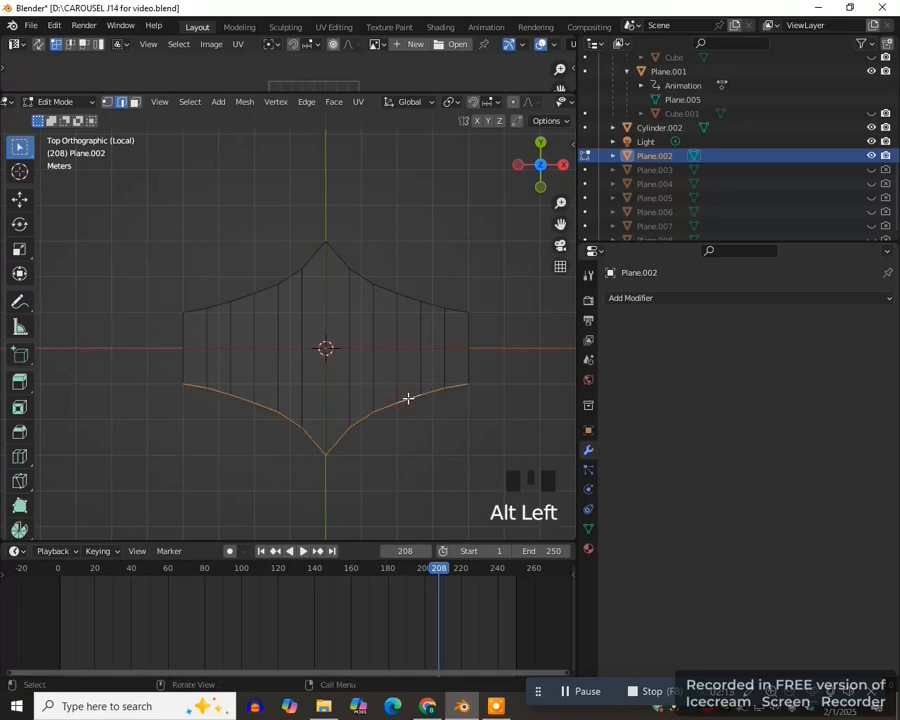
left_click(389, 289, "alt+shift")
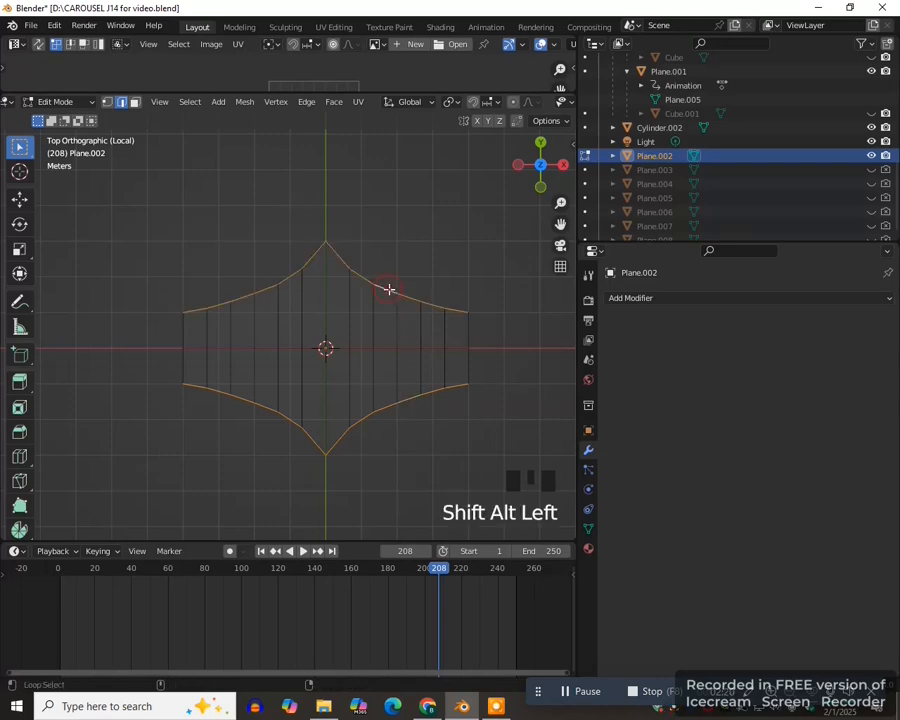
left_click(463, 327, "shift")
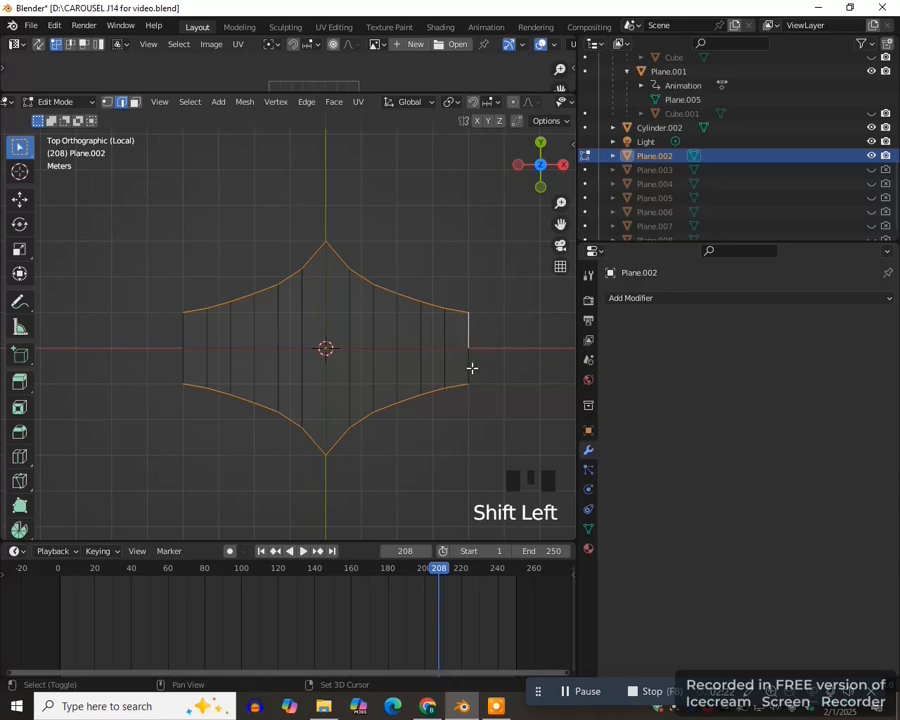
left_click(470, 366, "shift")
left_click(185, 348, "shift")
left_click(183, 355, "shift")
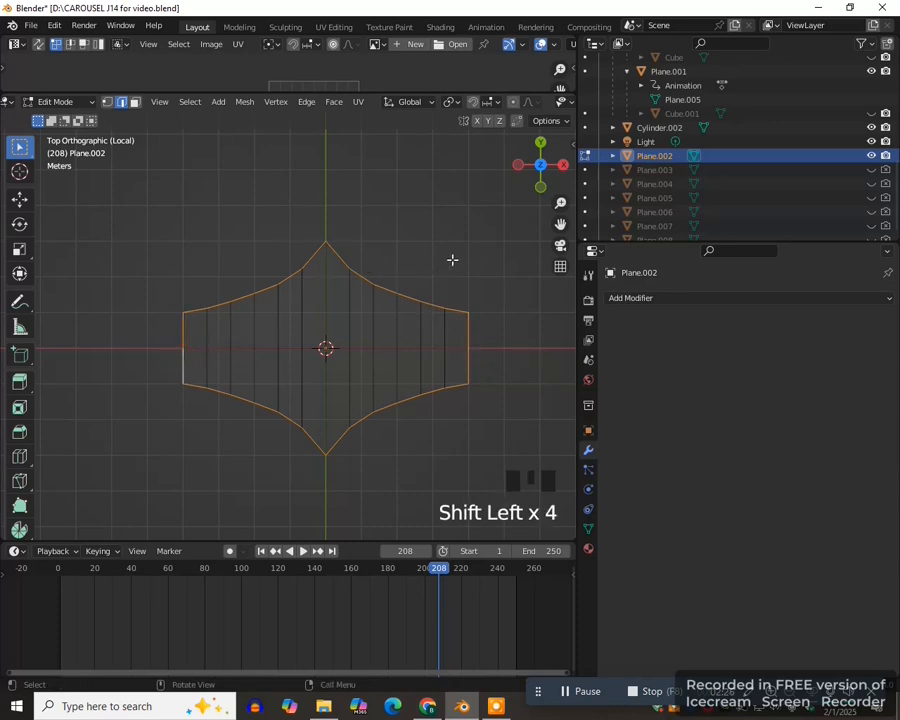
key("shift+d")
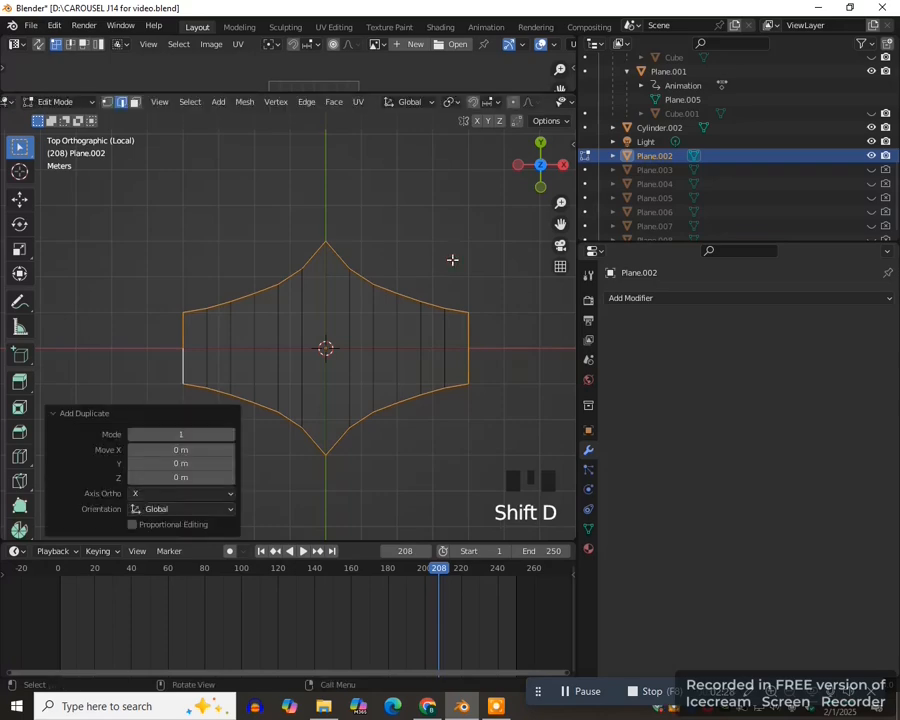
key("p")
left_click(452, 261)
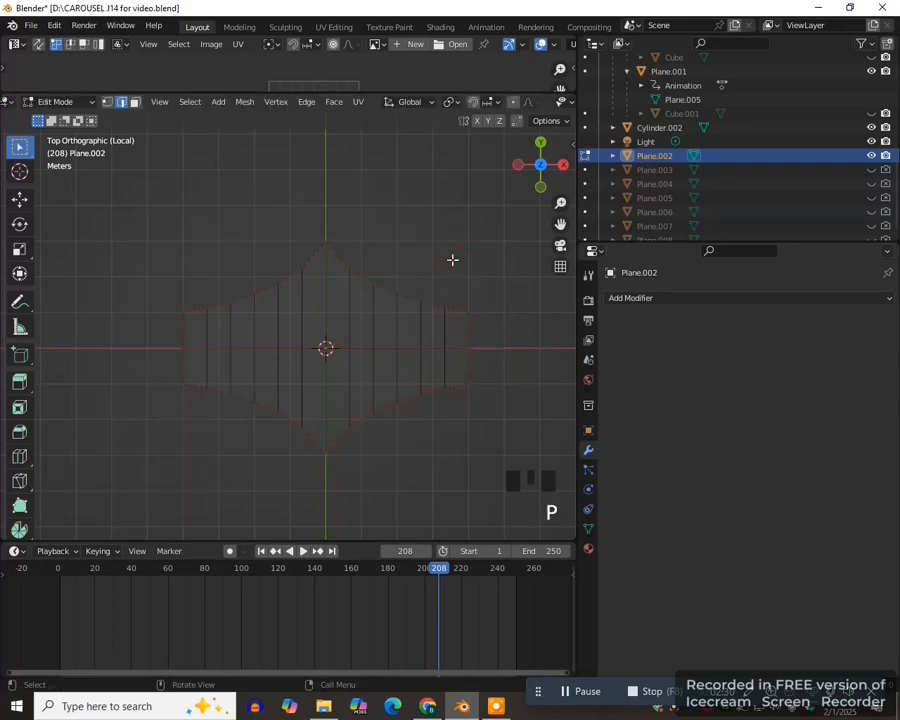
- Return to Object Mode and convert the separated outline object into a curve
key("Tab")
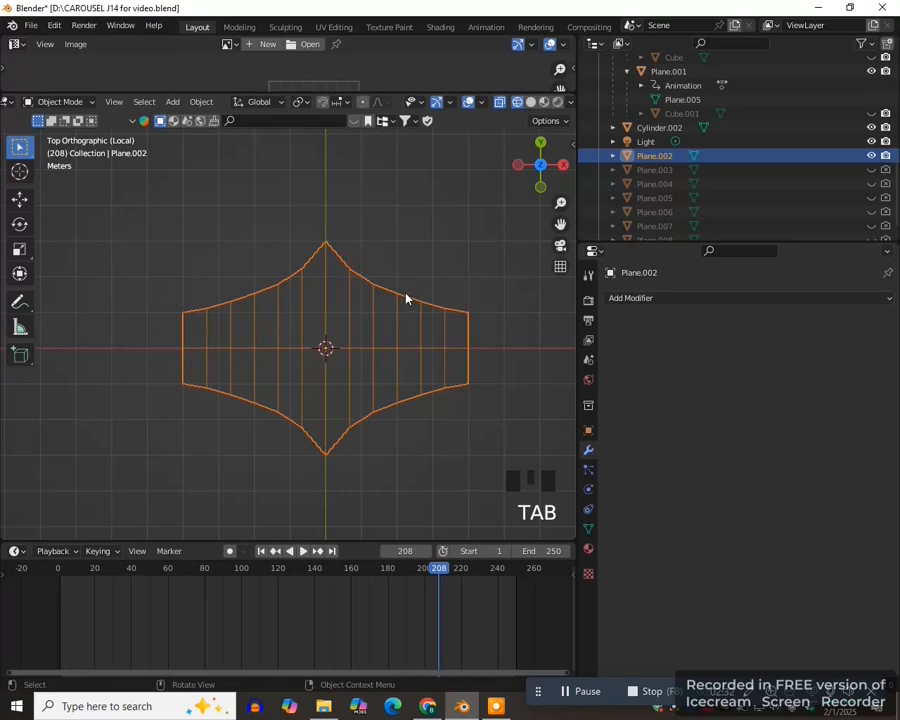
left_click(397, 297)
key("g")
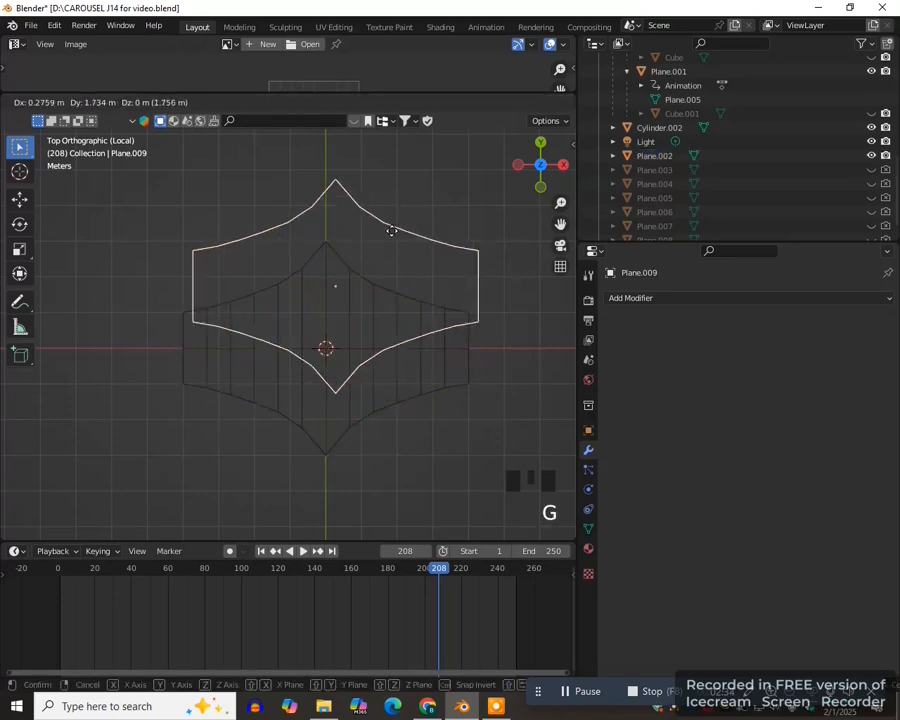
right_click(404, 259)
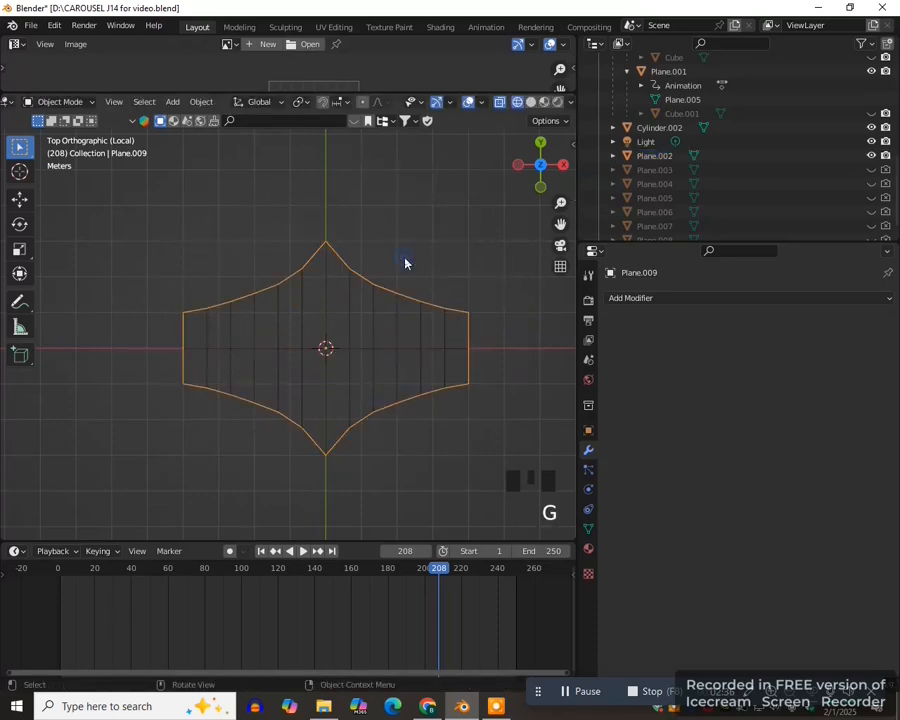
left_click(202, 102)
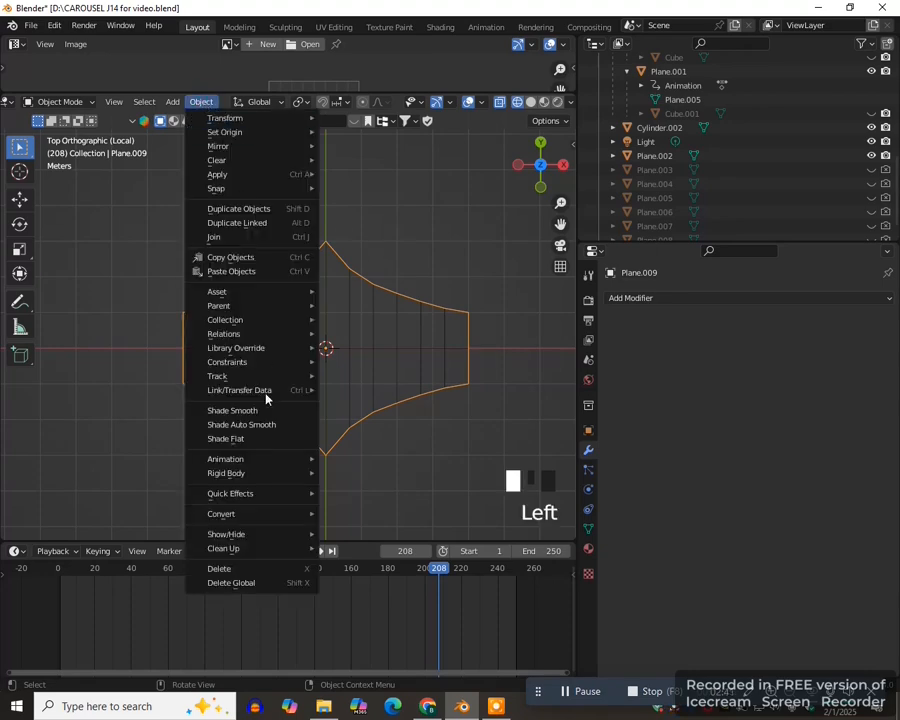
mouse_move(256, 513)
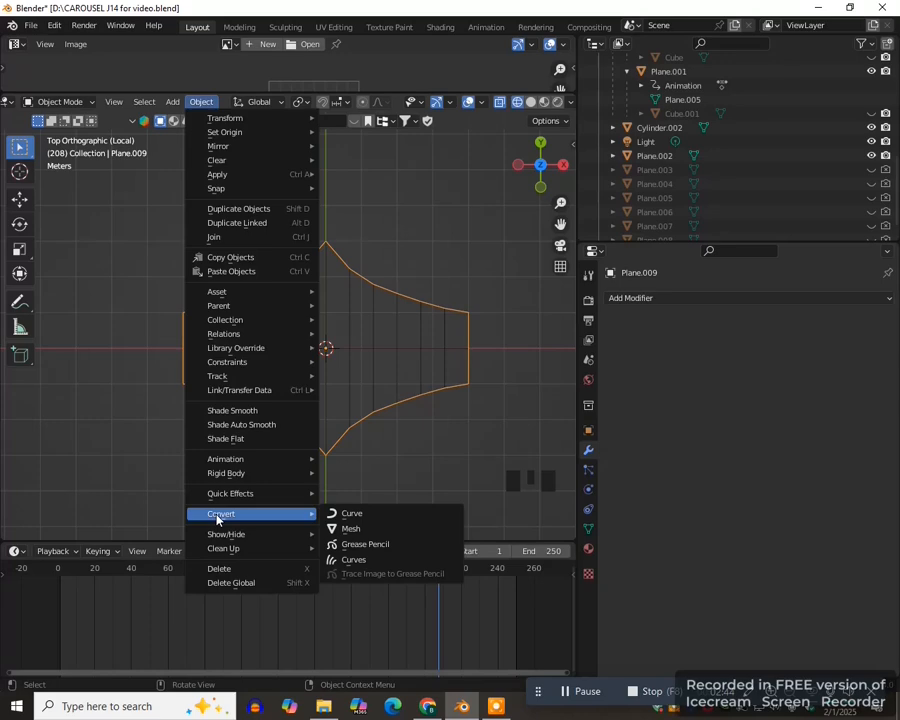
left_click(349, 516)
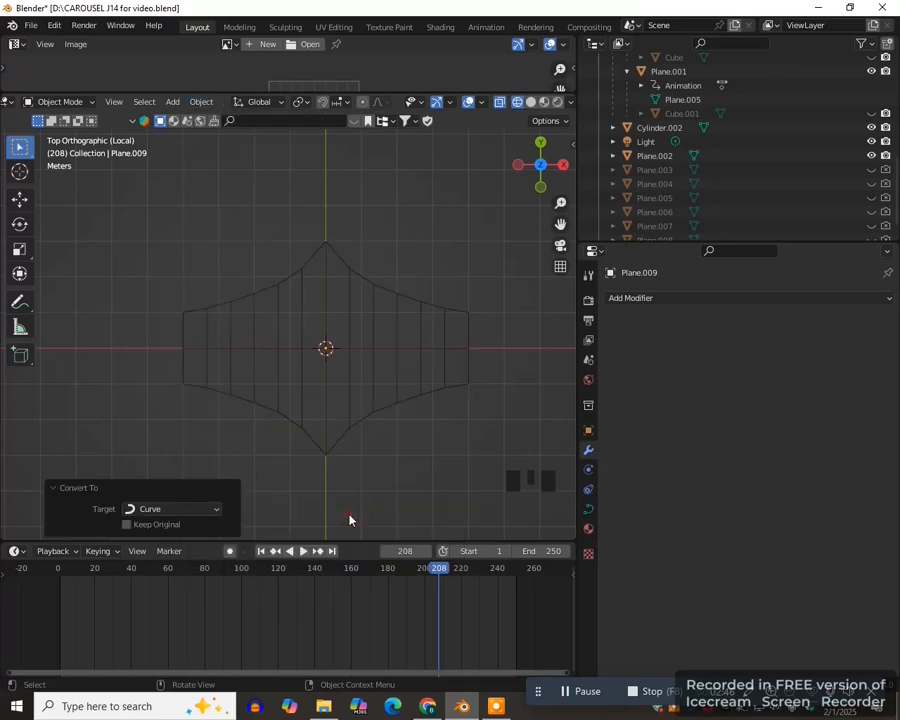
- Give the outline curve a round bevel with a depth of 0.16 m
left_click(590, 510)
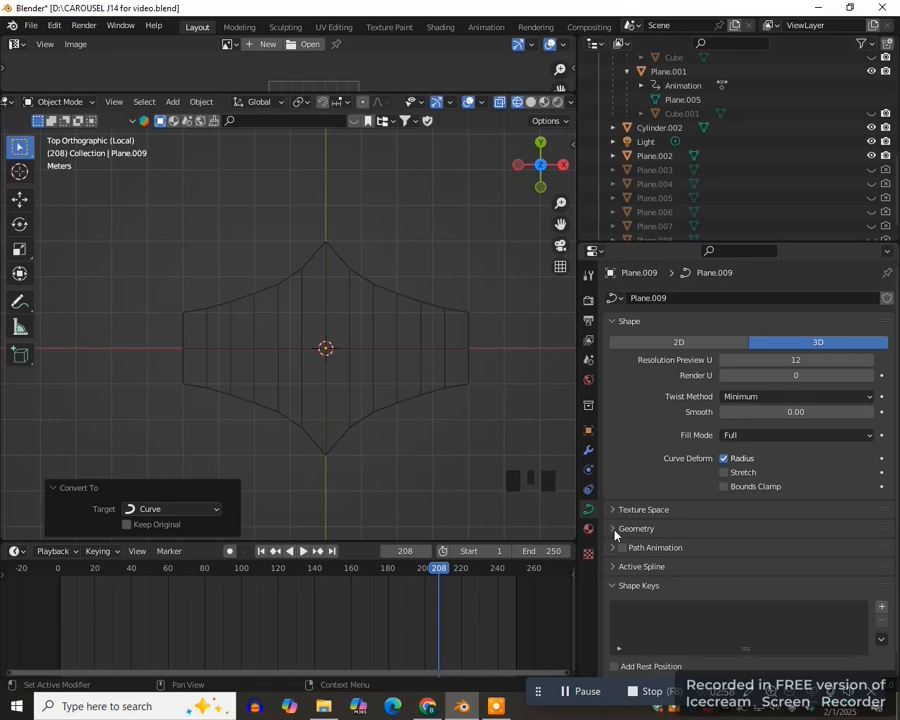
left_click(615, 529)
scroll(700, 566, "down", 2)
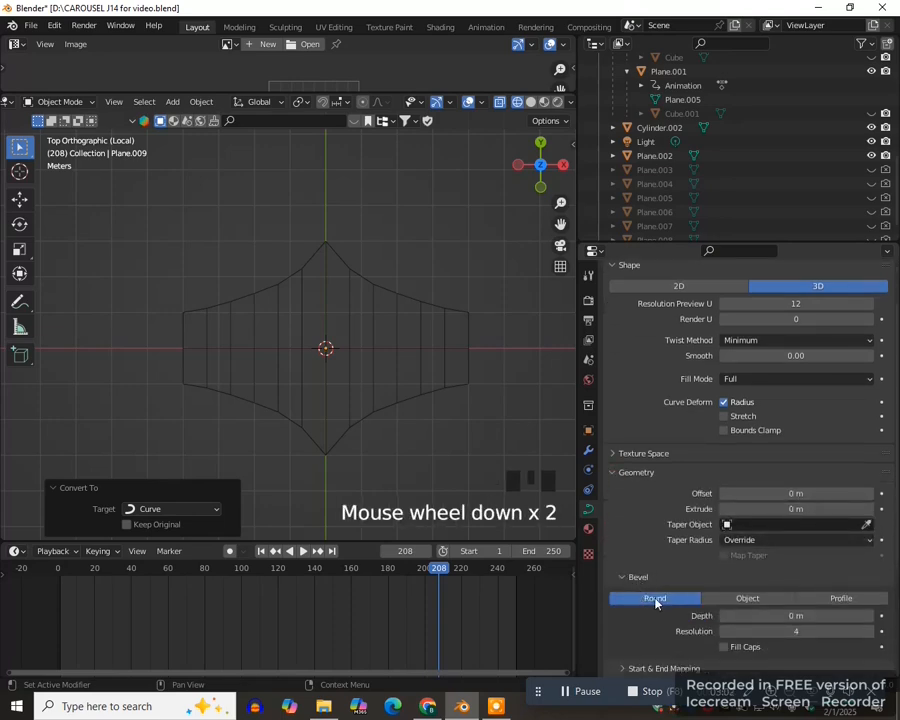
left_click_drag(770, 615, 845, 615)
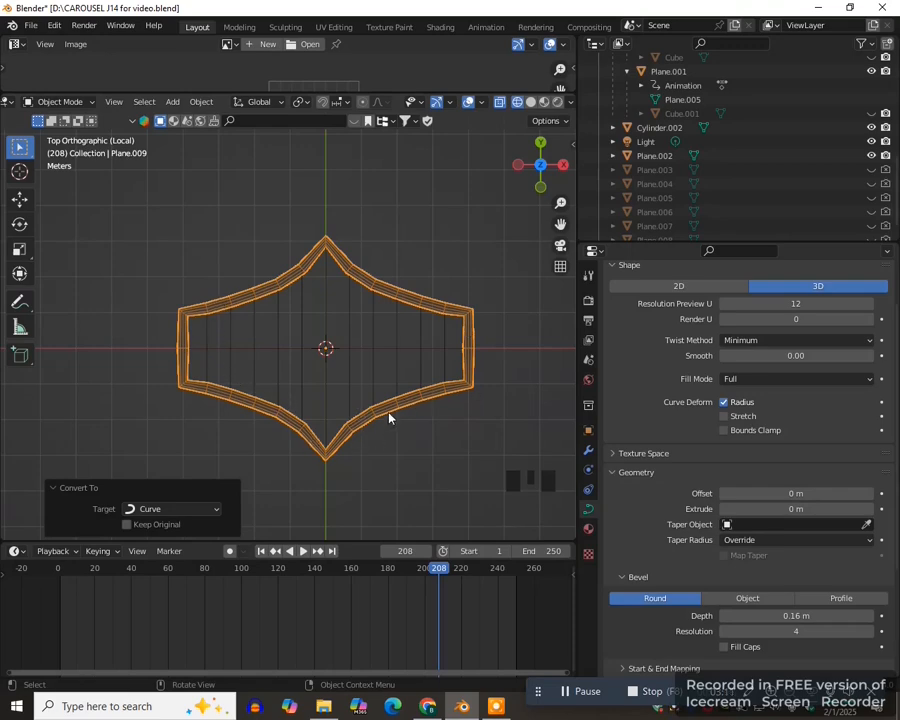
- Switch to solid shading and convert the beveled outline curve back to a mesh
key("z")
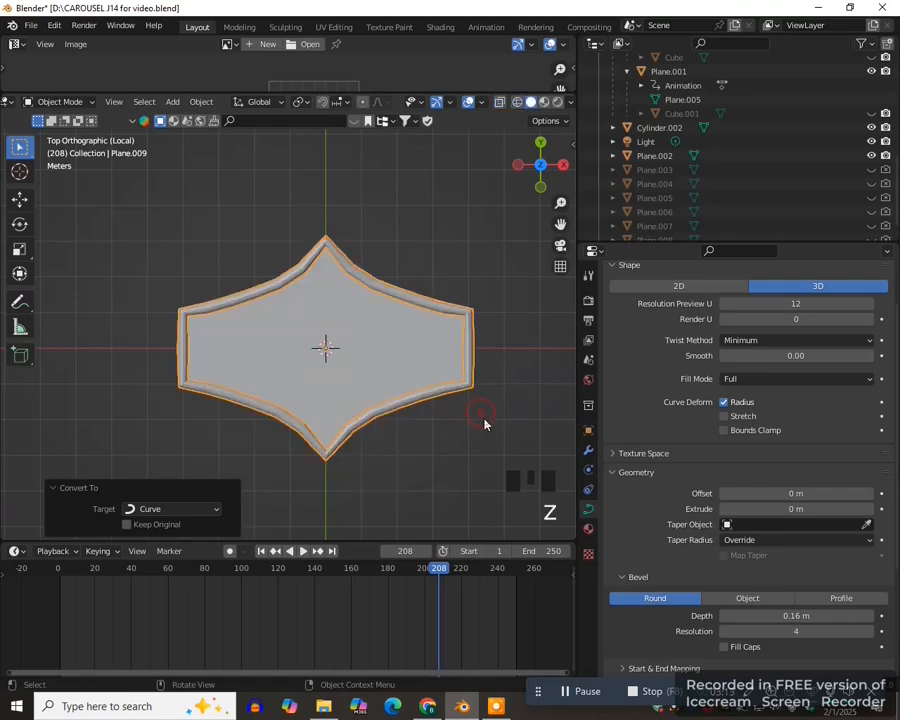
left_click(393, 401)
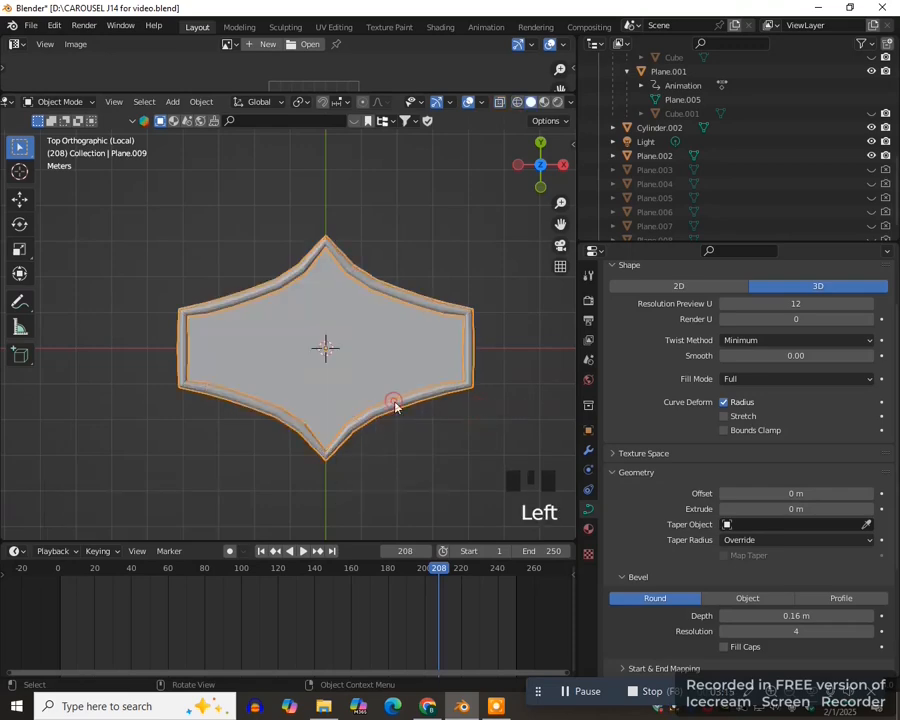
left_click(203, 102)
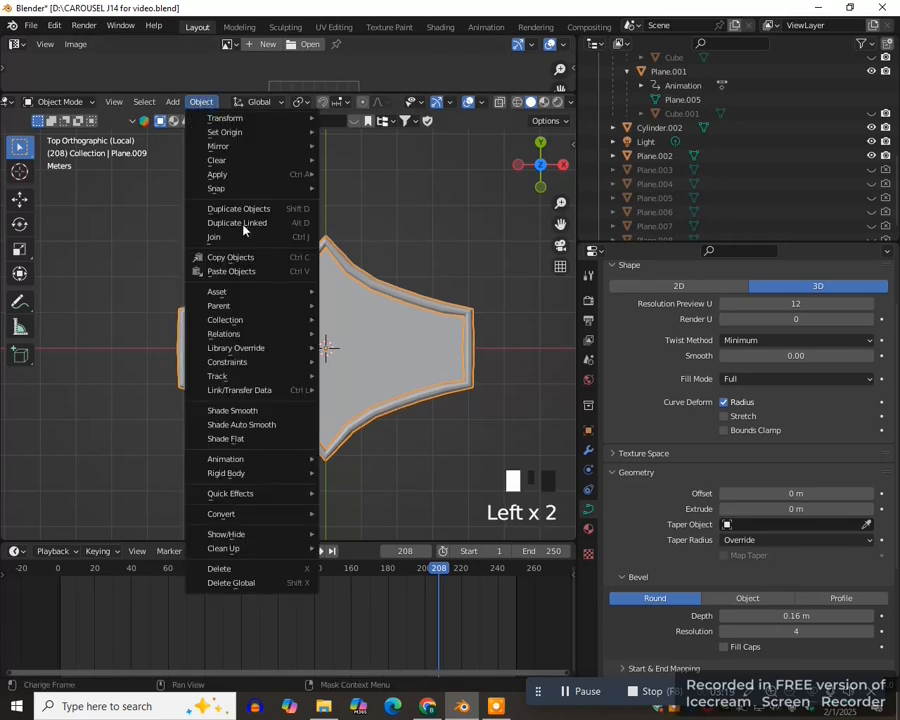
mouse_move(245, 517)
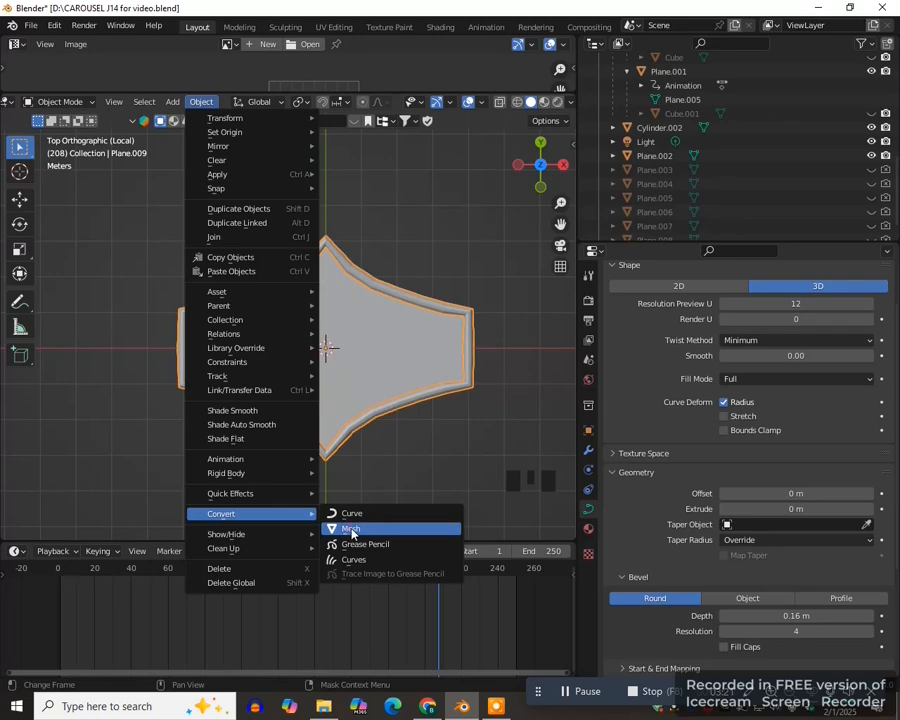
left_click(352, 531)
- Duplicate the flat panel in place and scale the copy to about 0.395 at its centre
left_click(364, 362)
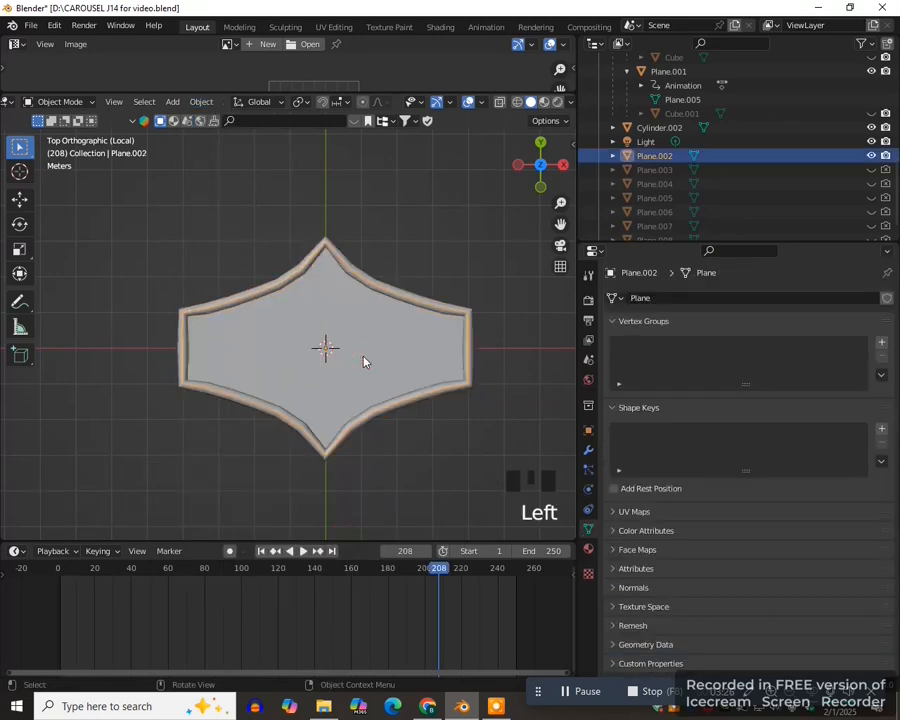
key("g")
key("shift+d")
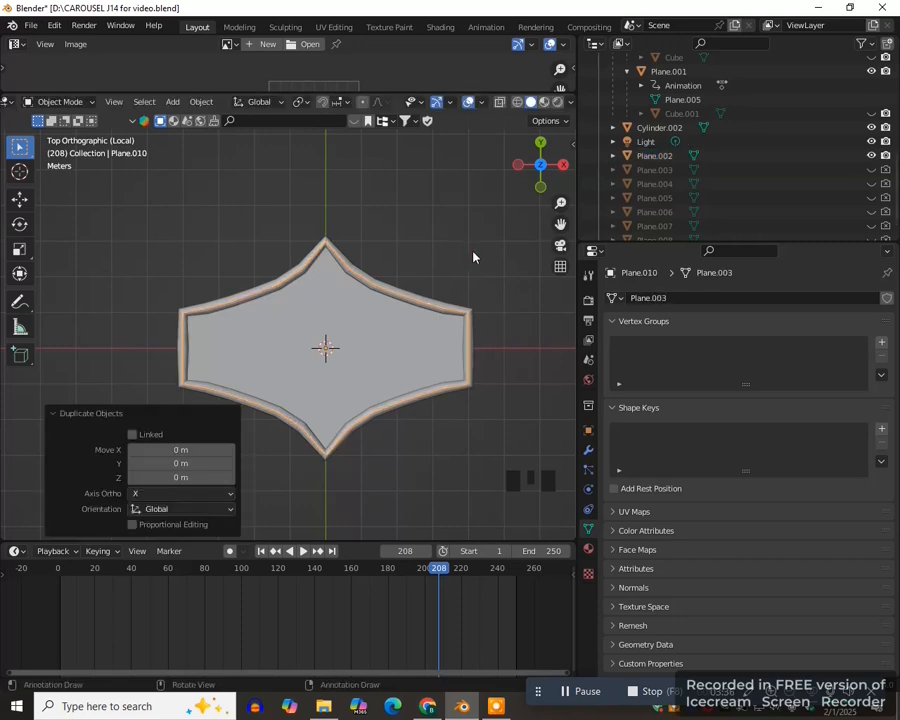
key("s")
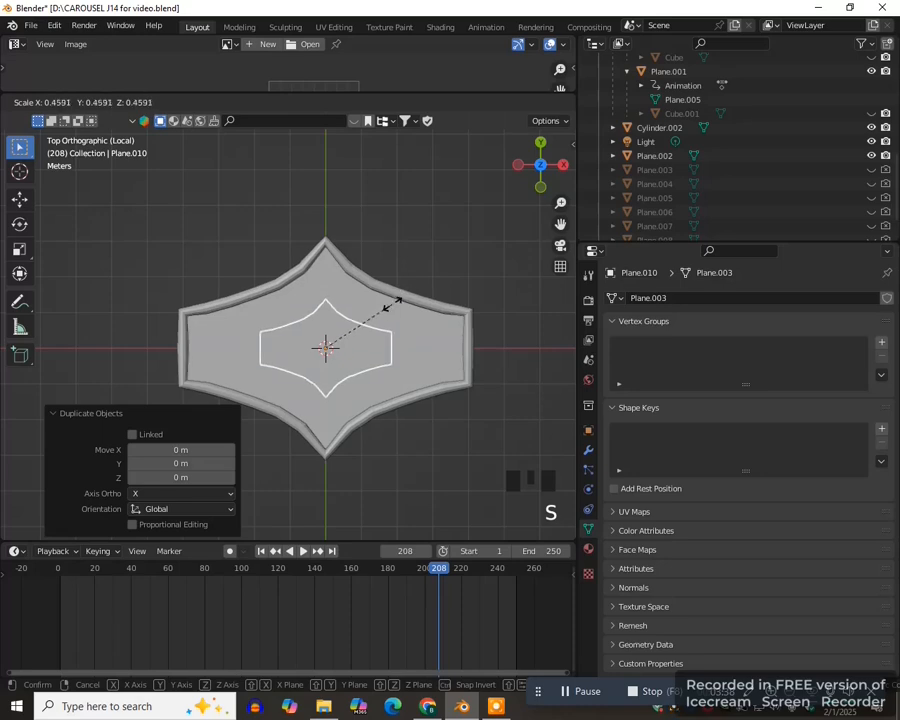
left_click(385, 313)
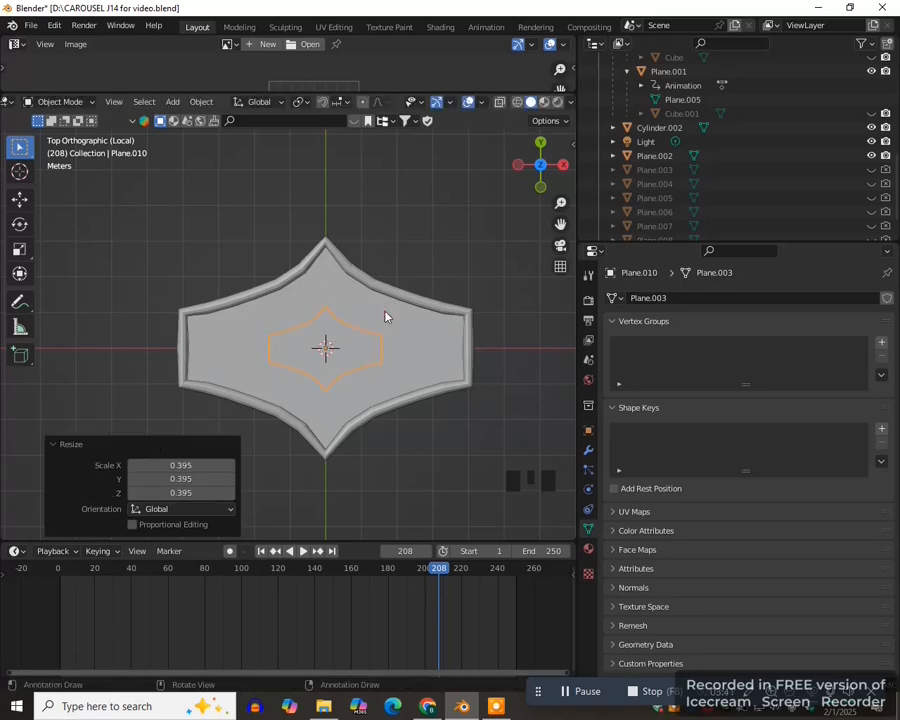
- Add a Solidify modifier with a thickness of 0.95 m to the small inner panel, working from the right view
key("KP_3")
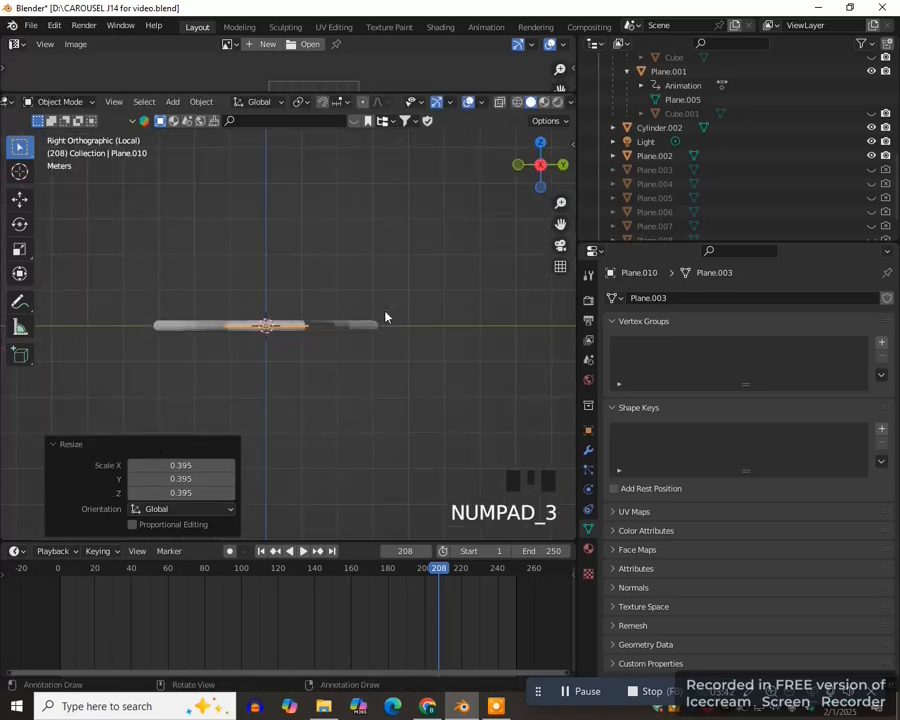
left_click(588, 450)
left_click(702, 298)
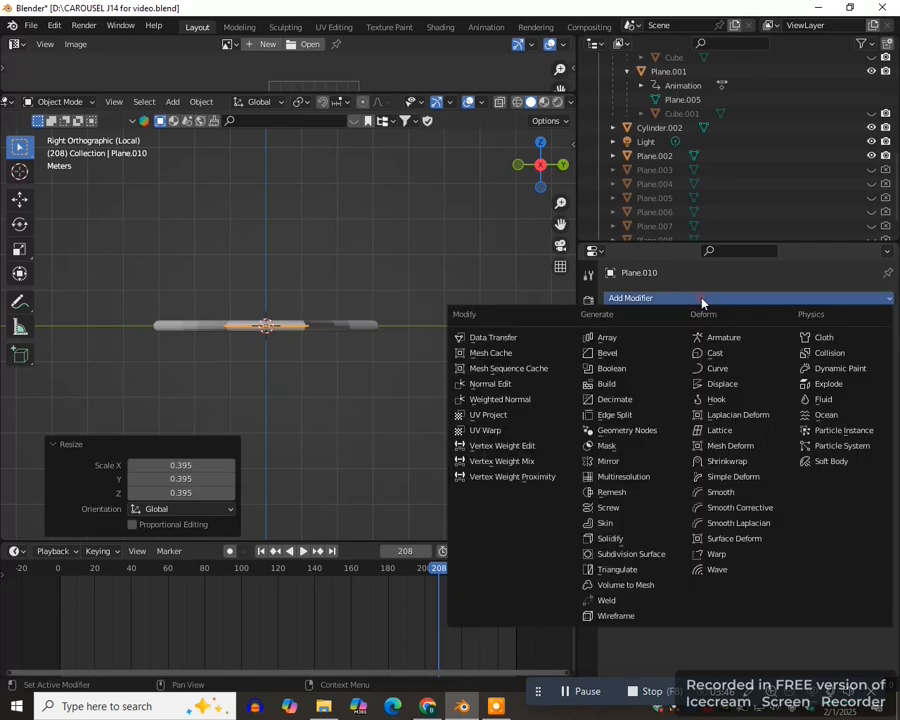
left_click(628, 537)
left_click_drag(796, 359, 880, 359)
scroll(400, 386, "up", 5)
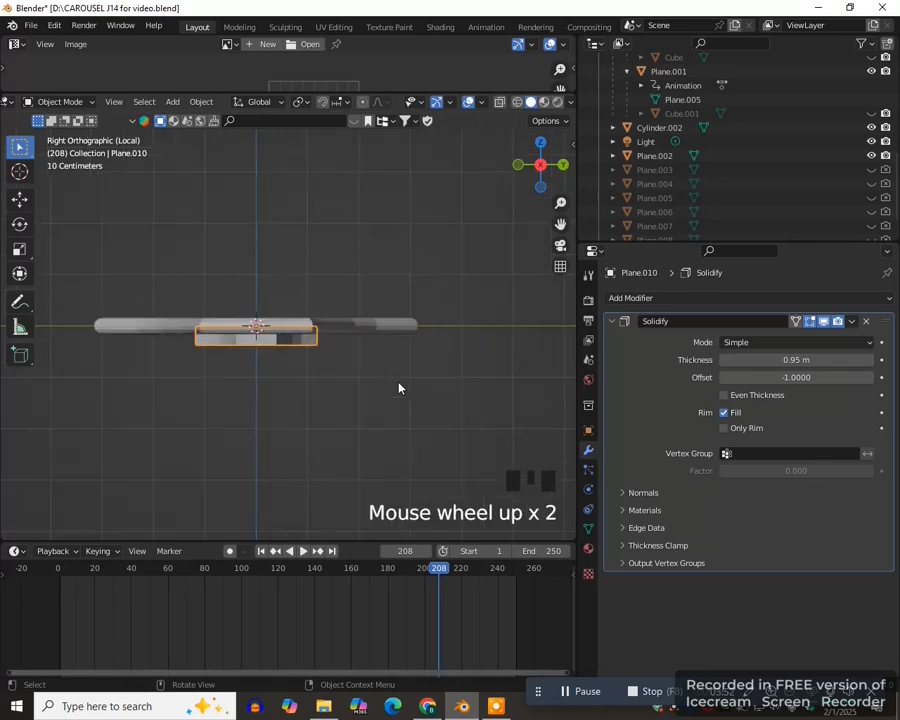
- Raise the small panel about 0.18 m along Z to centre it on the frame, and apply its Solidify modifier
key("g")
key("z")
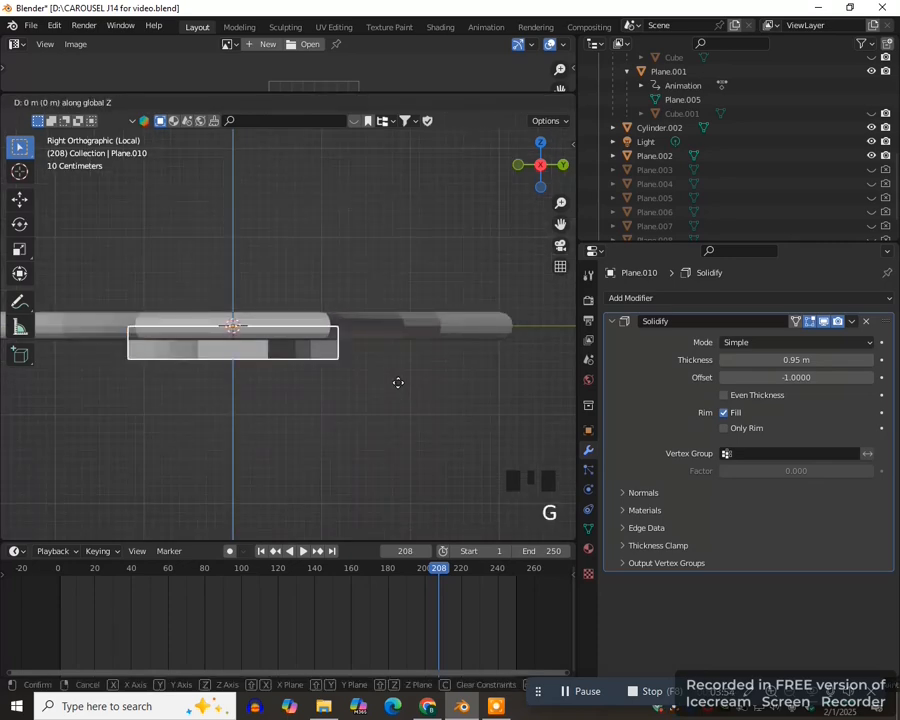
left_click(396, 366)
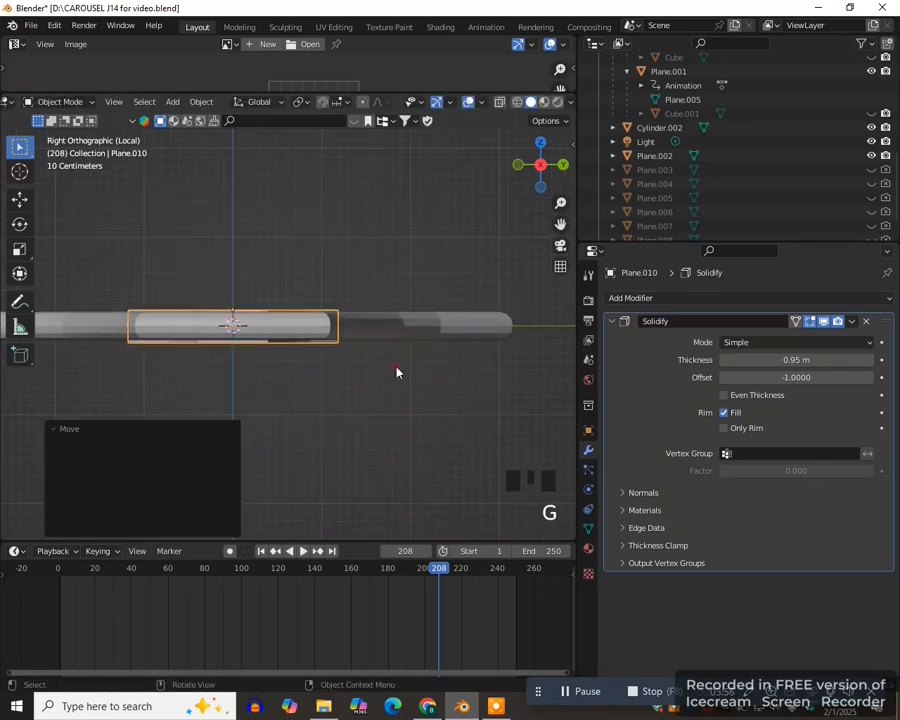
left_click(851, 321)
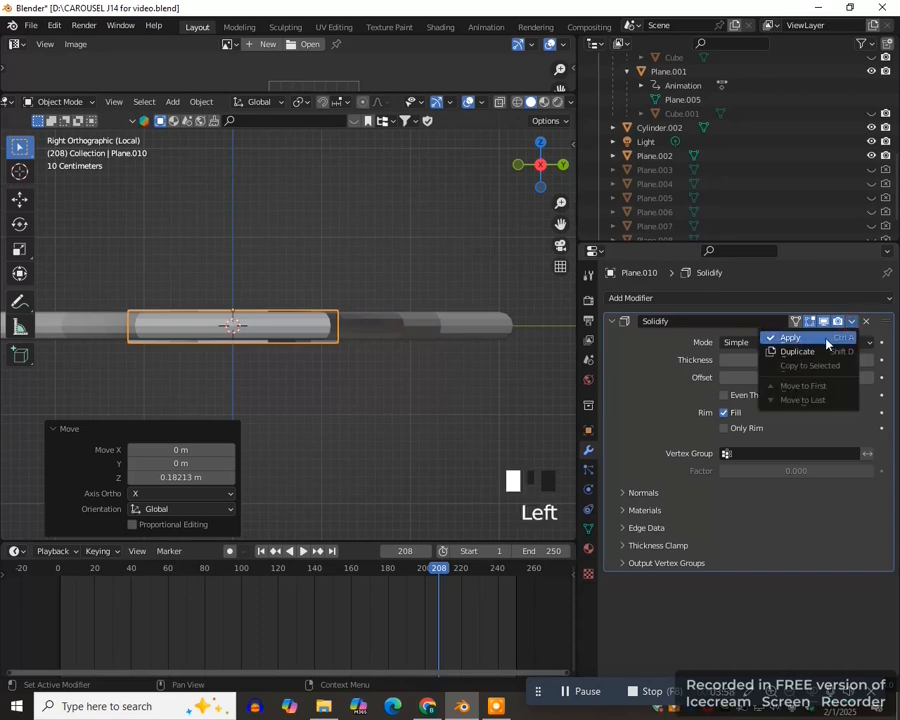
left_click(790, 337)
- Switch to material preview shading and give the small inner panel a new material with a golden yellow base color
scroll(360, 422, "down", 2)
mouse_move(360, 422)
middle_mouse_down()
mouse_move(412, 458)
mouse_move(364, 483)
mouse_move(358, 366)
middle_mouse_up()
key("z")
left_click(410, 533)
scroll(382, 482, "down", 3)
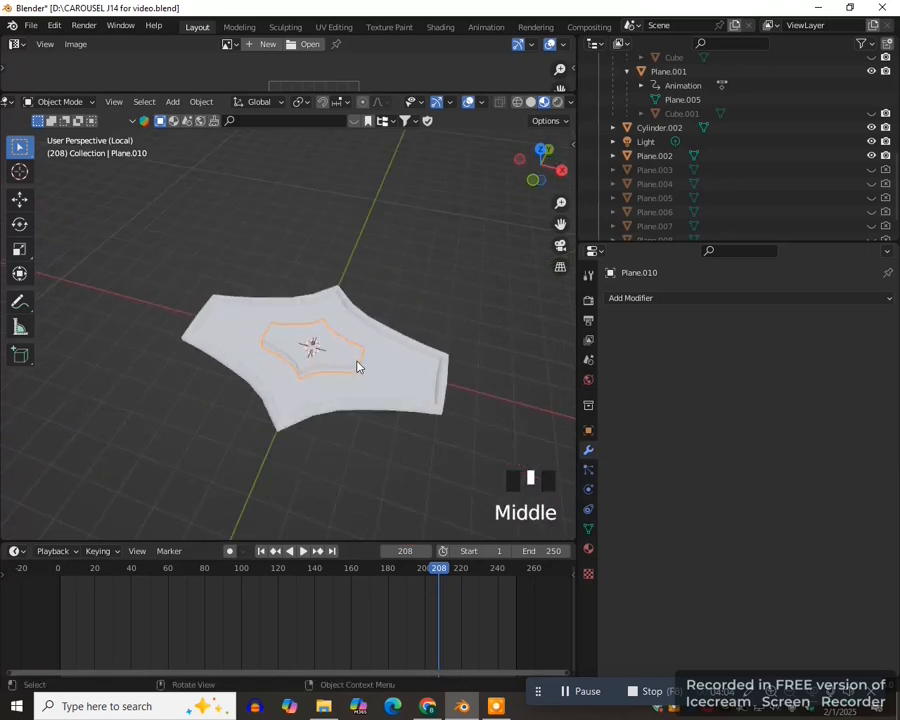
left_click(588, 548)
left_click(757, 358)
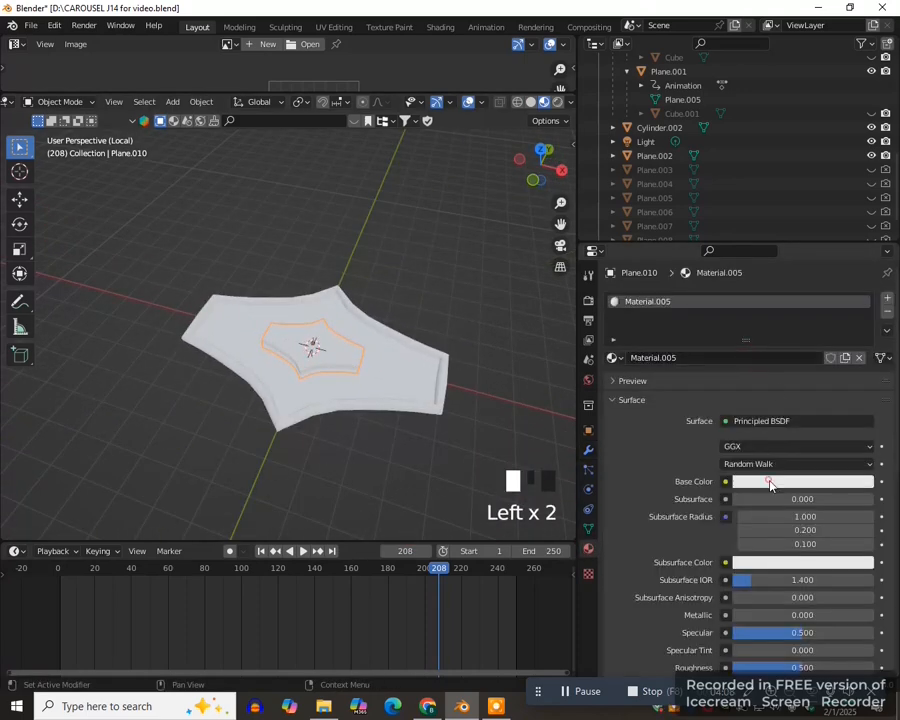
left_click(766, 482)
left_click(774, 357)
- Give the outline frame a new material with a mid-gray base color and reduced roughness
key("KP_7")
left_click(389, 392)
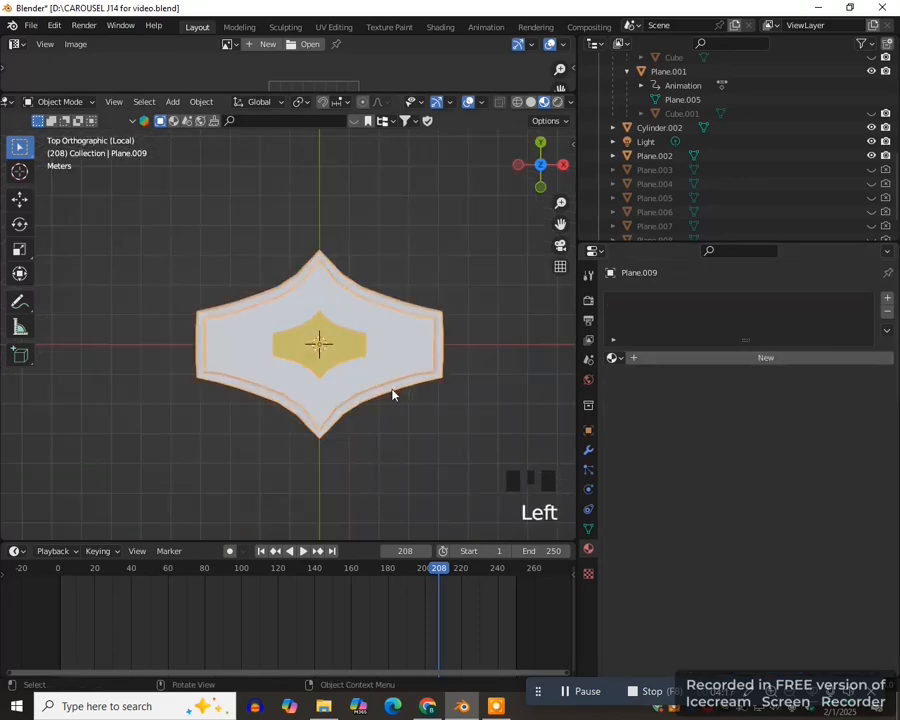
left_click(762, 358)
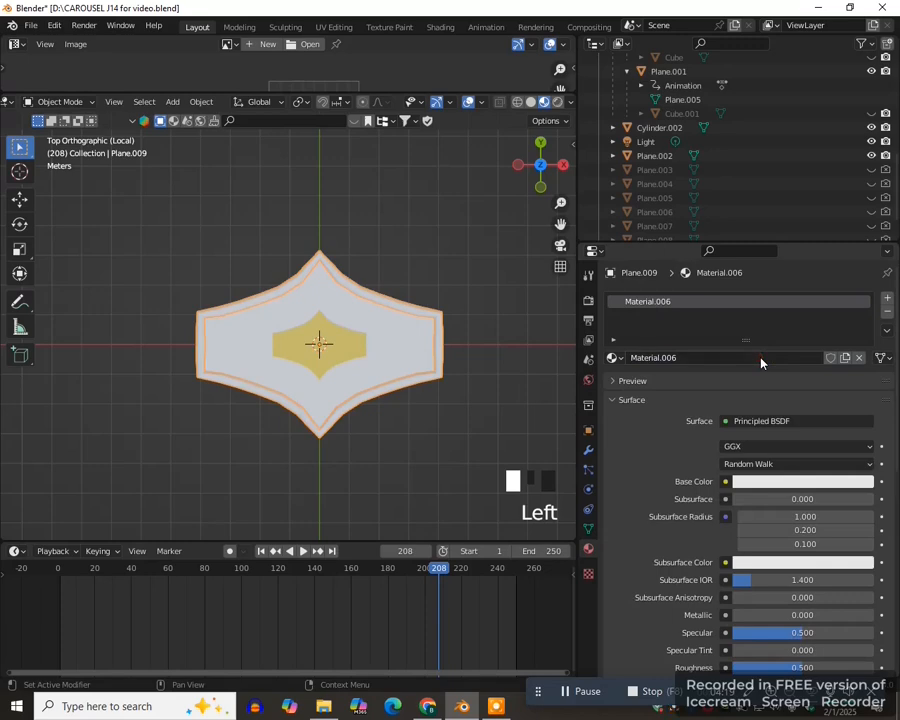
left_click(785, 484)
left_click_drag(862, 290, 862, 332)
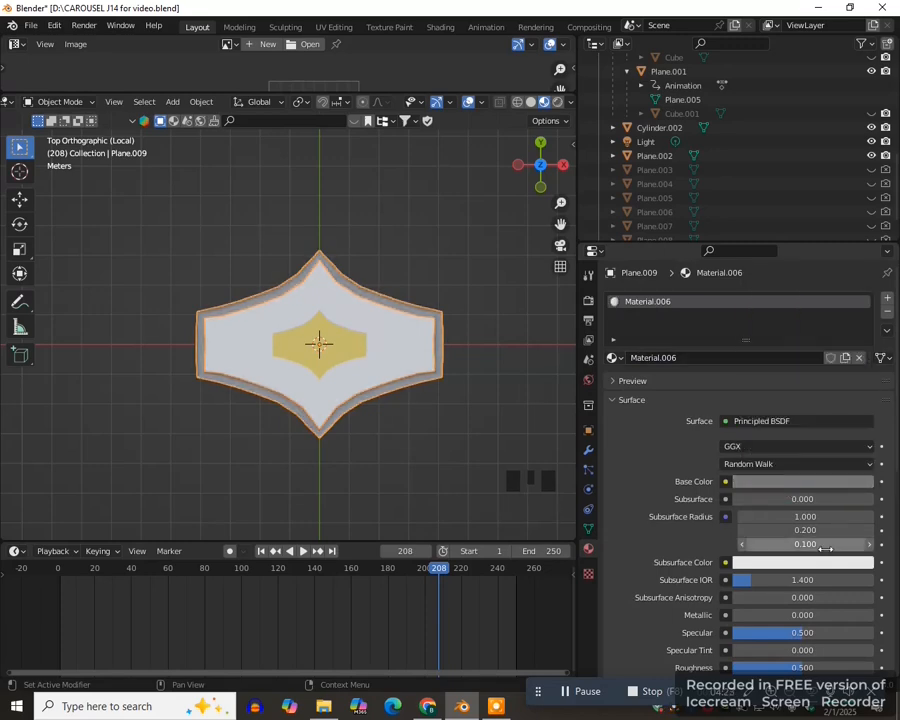
scroll(800, 590, "down", 2)
left_click_drag(804, 612, 733, 612)
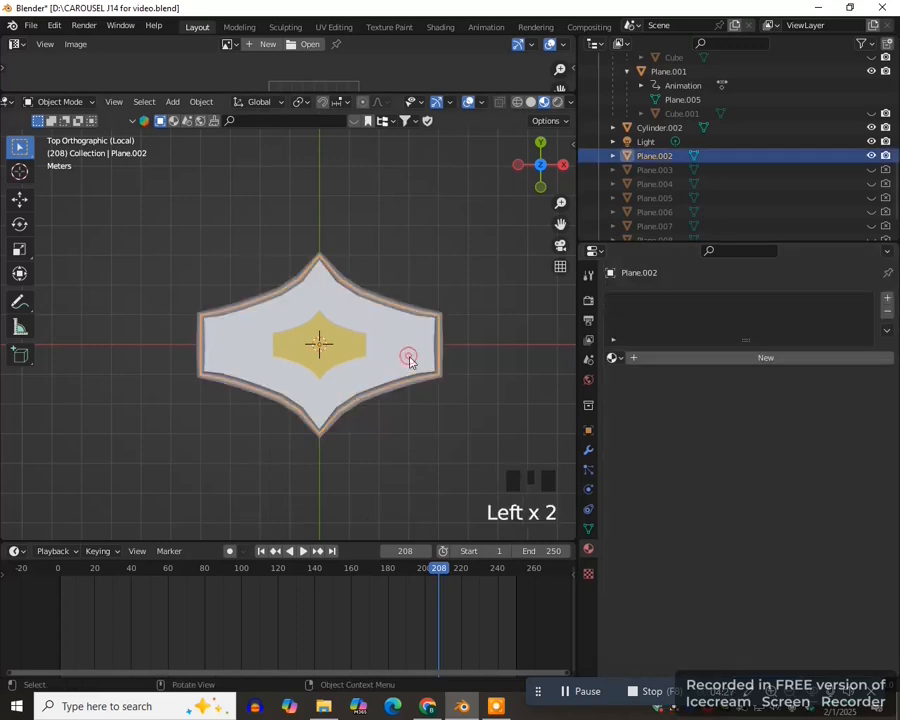
- Assign the frame's Material.006 to the large flat panel, and join the panel, frame and yellow centre piece into one object
left_click(613, 357)
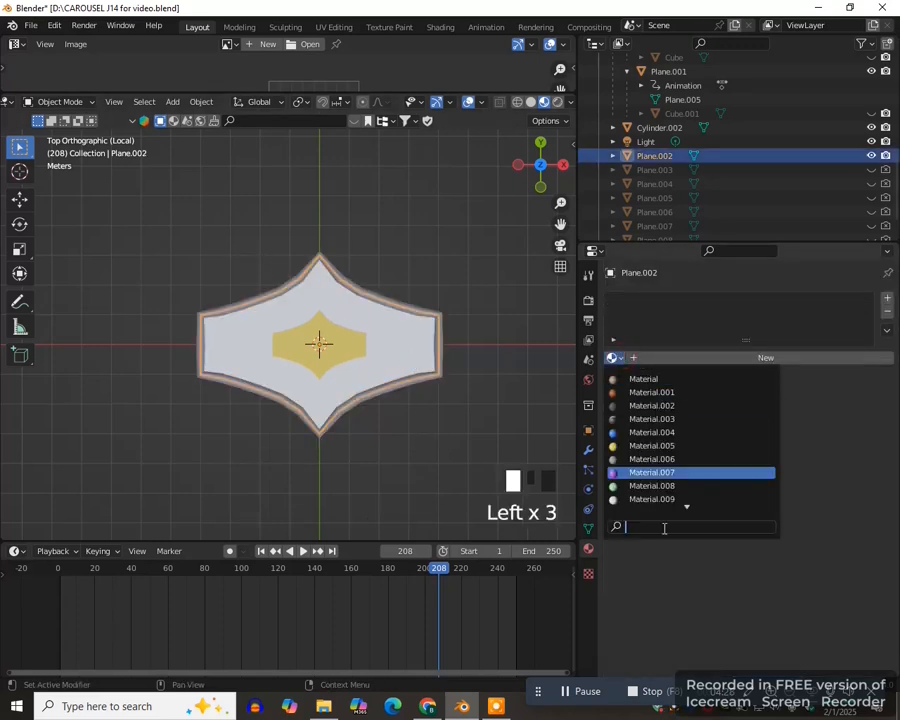
left_click(678, 460)
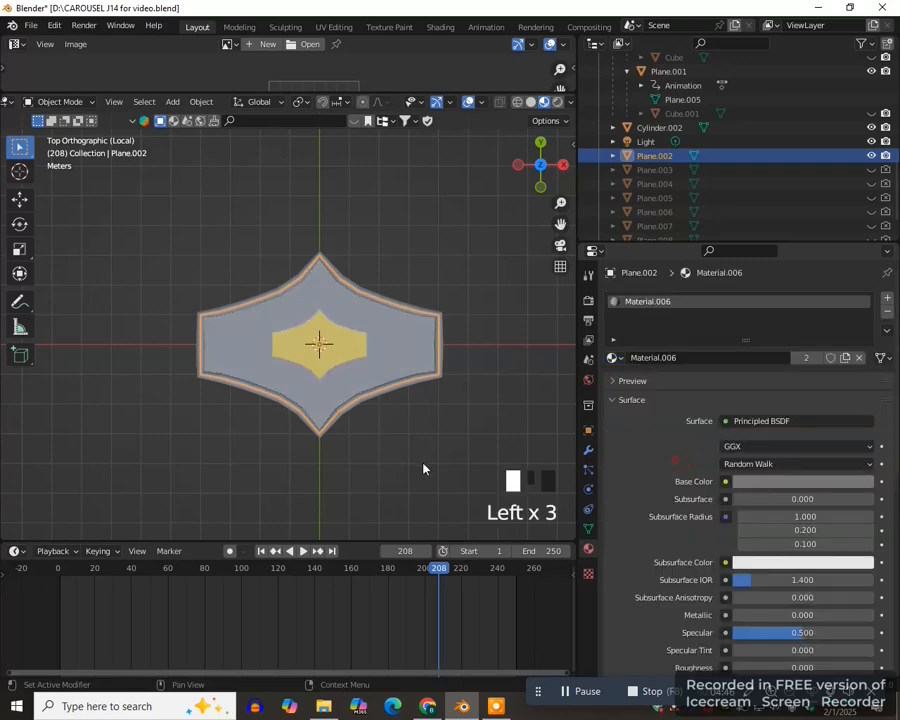
left_click(403, 385)
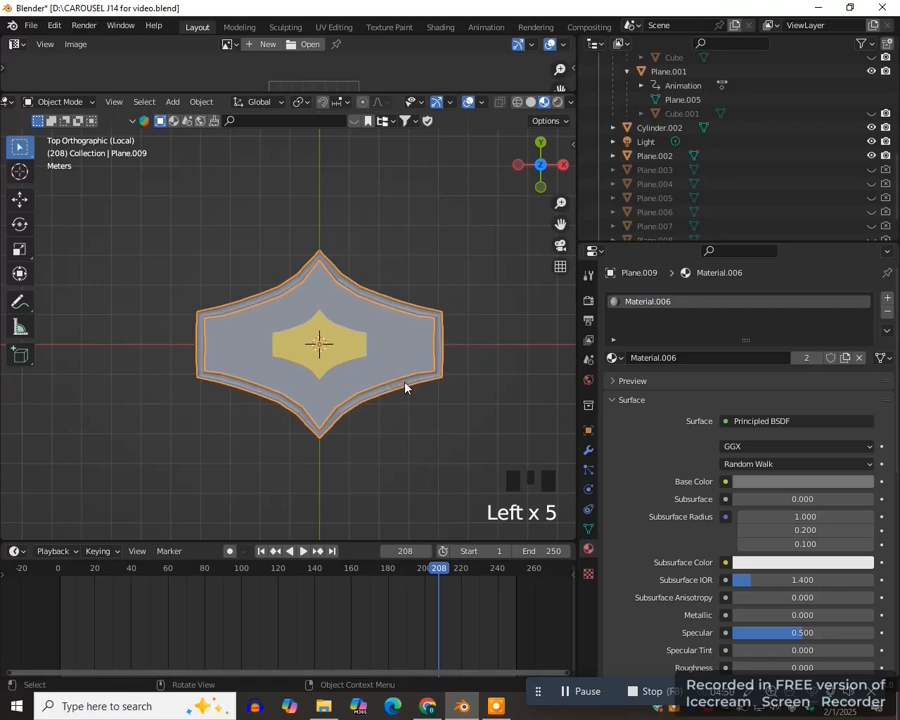
left_click(350, 348, "shift")
left_click(350, 356, "shift")
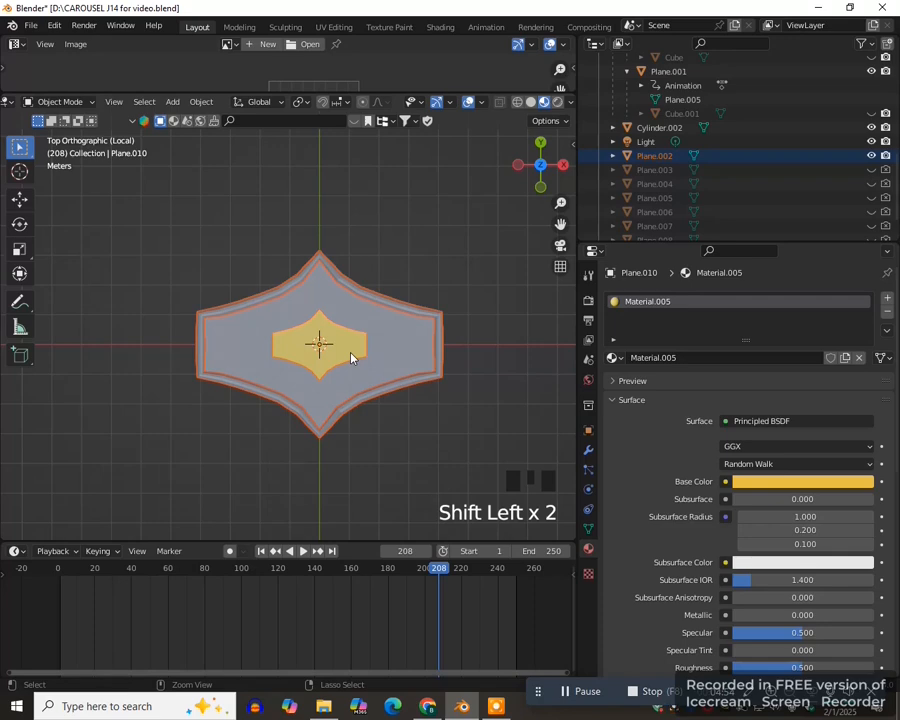
key("ctrl+j")
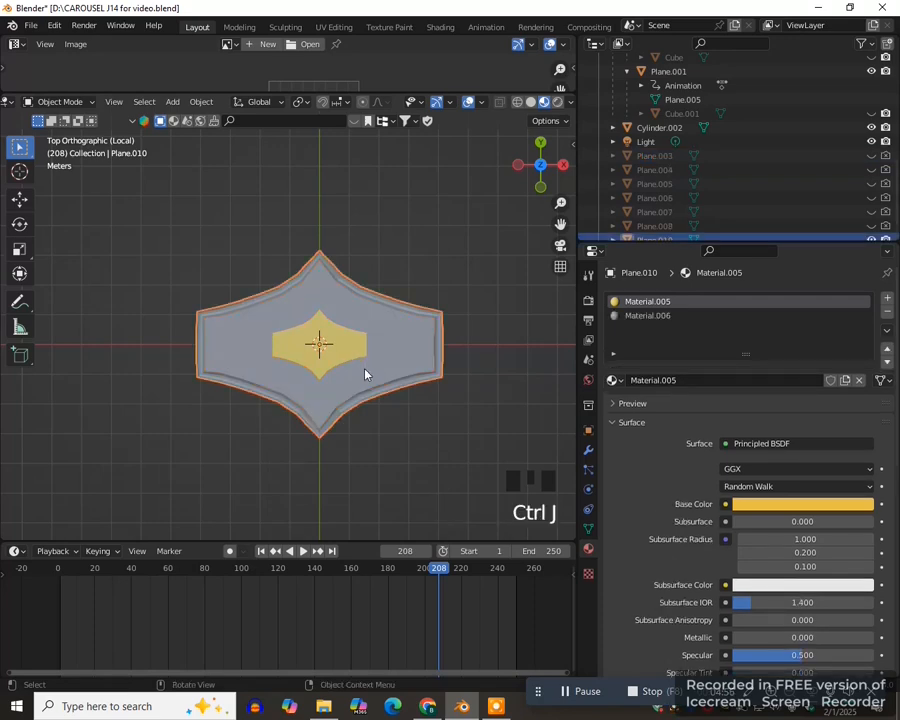
- Rotate the joined ornamental panel 90 degrees about the X axis so it stands upright
type("rx")
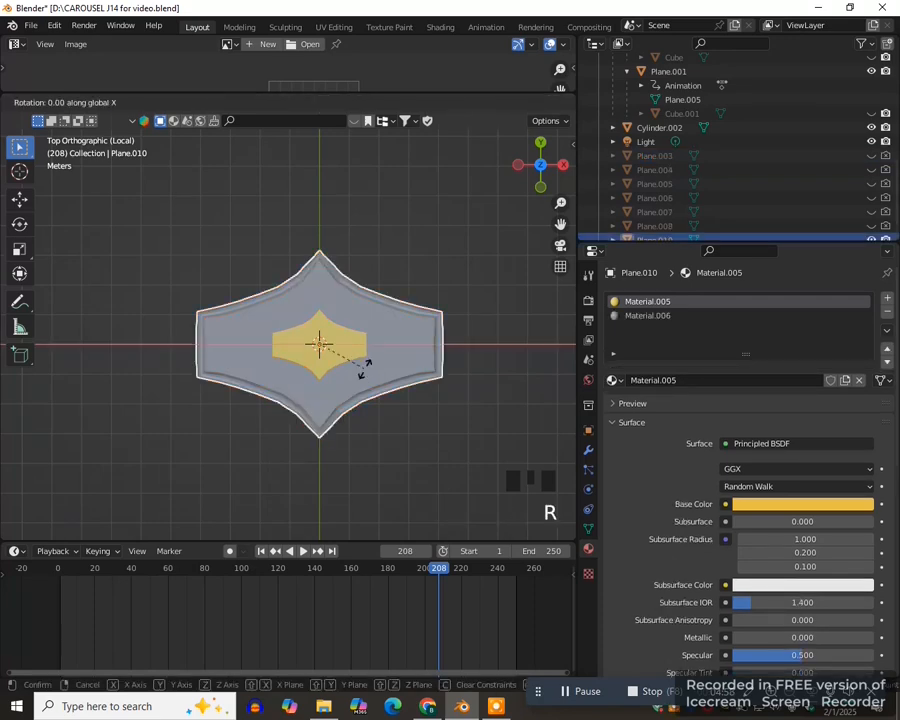
type("90")
key("Return")
scroll(410, 382, "up", 10)
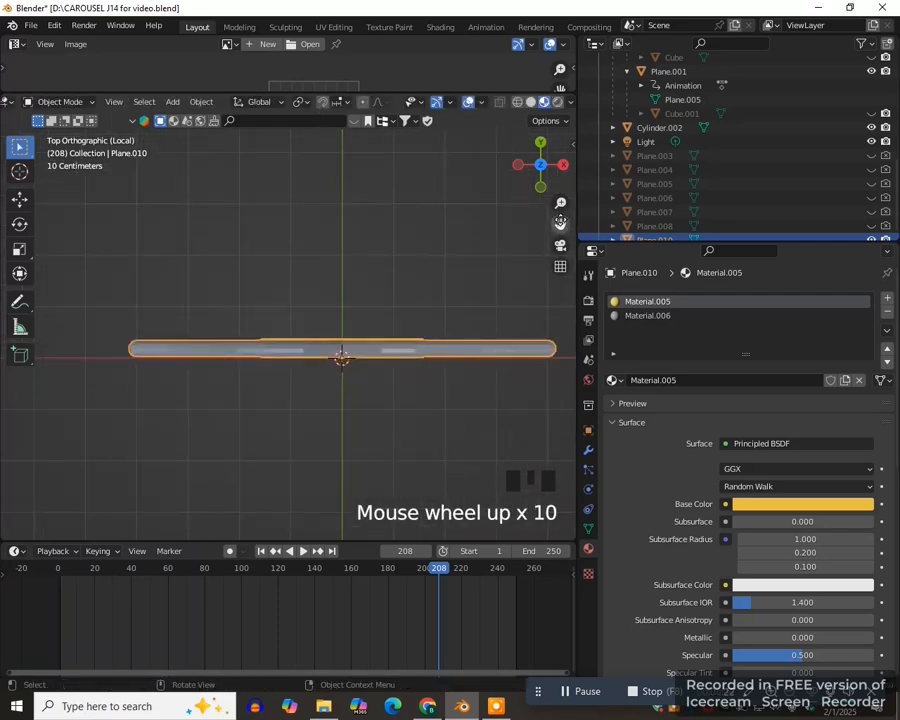
- Add a Bezier circle at the world origin and open it for editing
left_click_drag(560, 223, 376, 404)
scroll(344, 405, "down", 17)
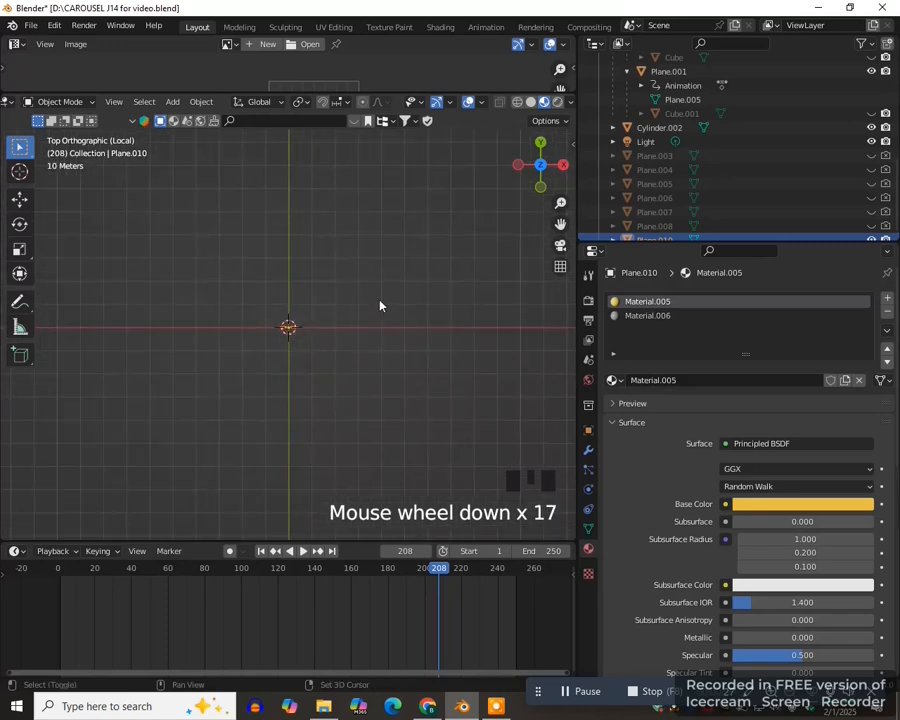
key("shift+a")
mouse_move(355, 314)
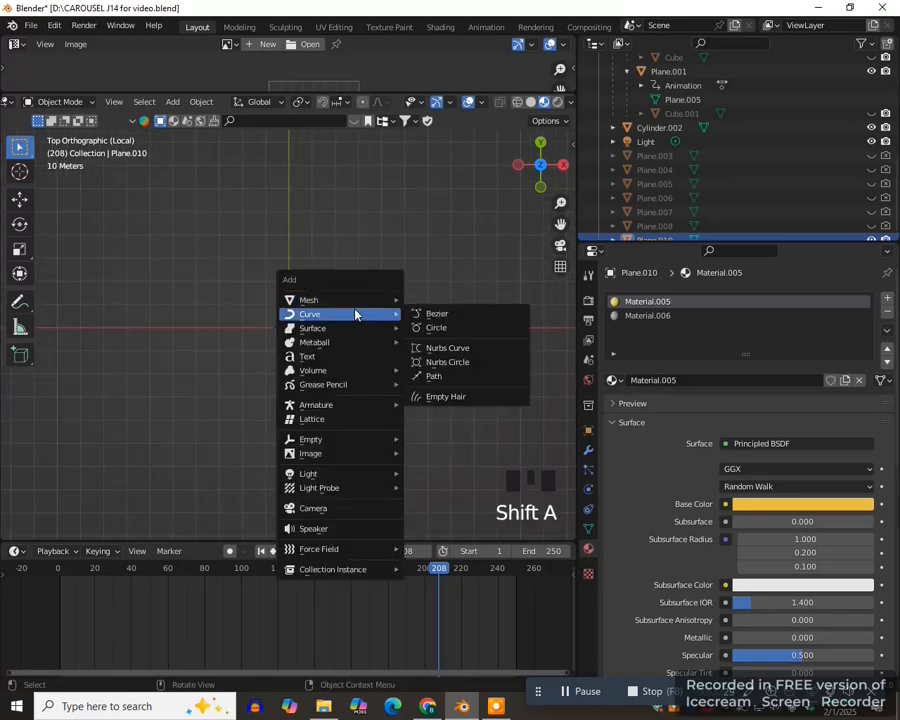
left_click(444, 330)
key("Tab")
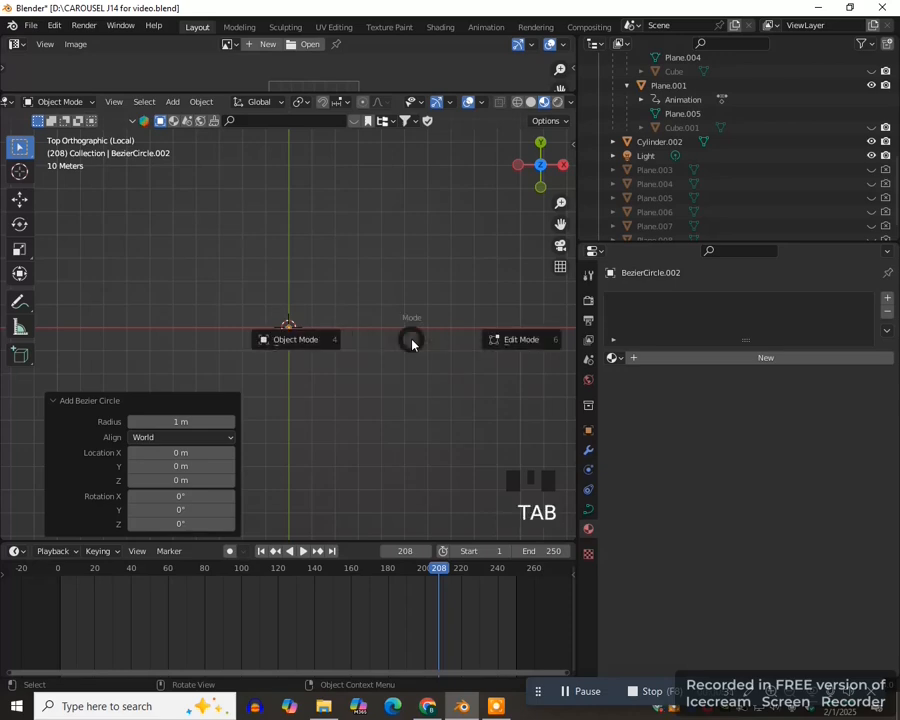
left_click(514, 338)
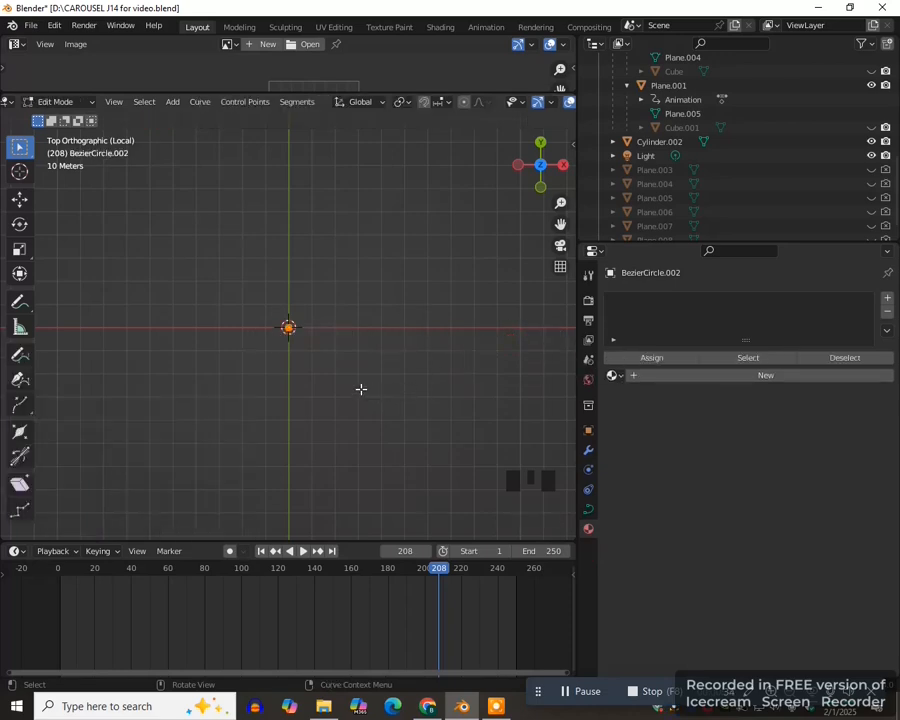
- Leave local view and enlarge the circle's points about 19.2 times, to just inside the platform's rim
key("slash")
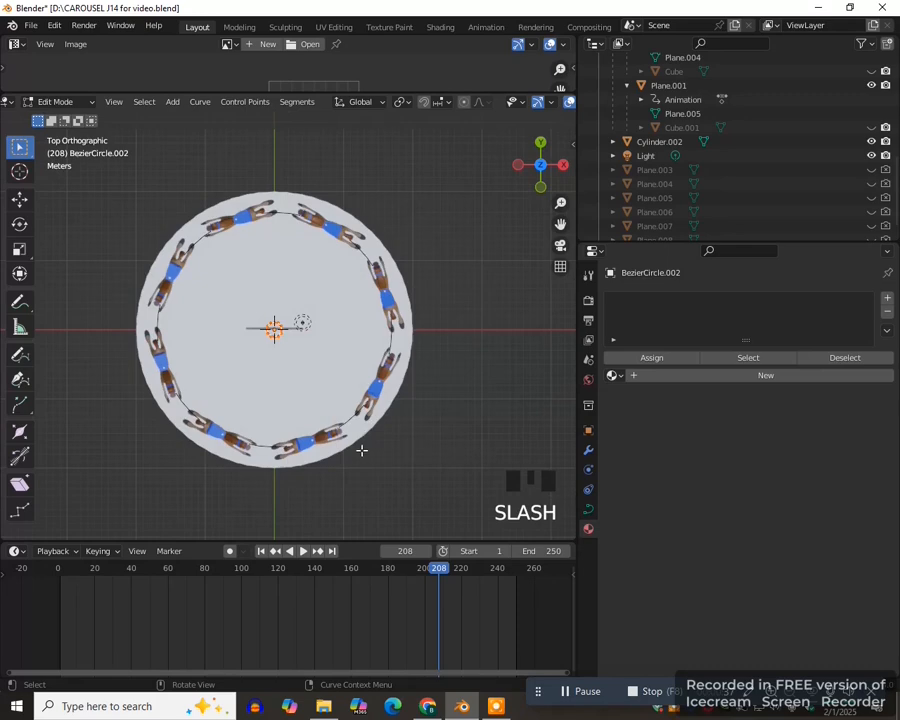
scroll(296, 351, "down", 1)
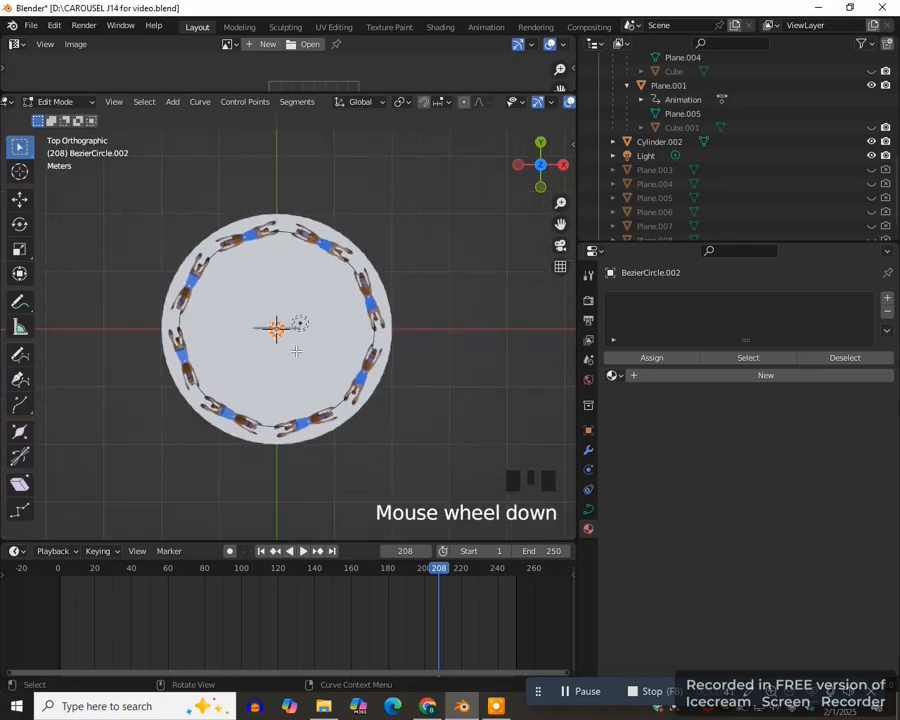
key("s")
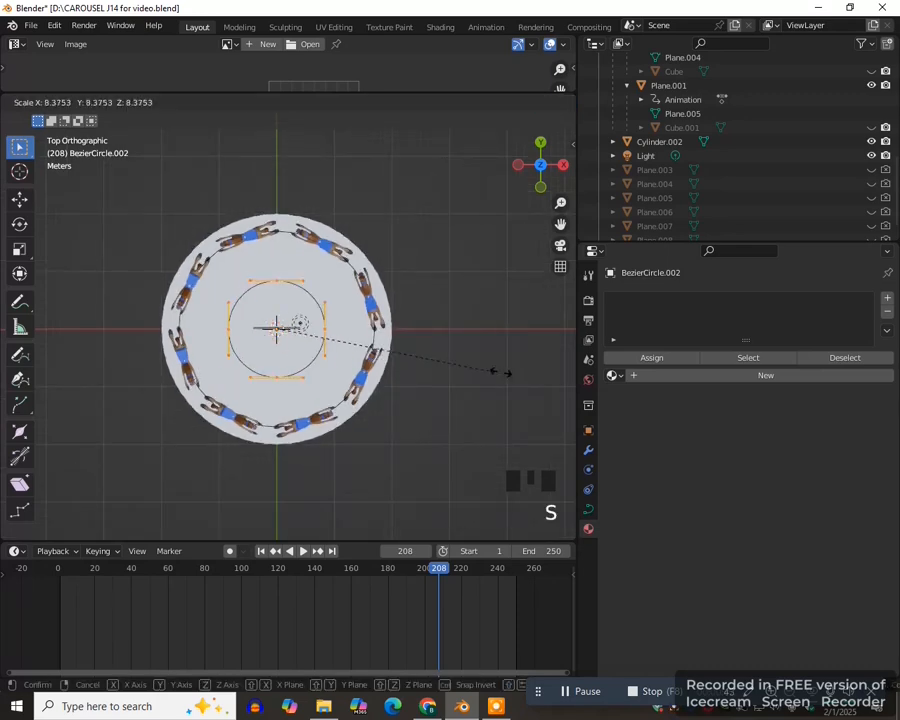
left_click(221, 367)
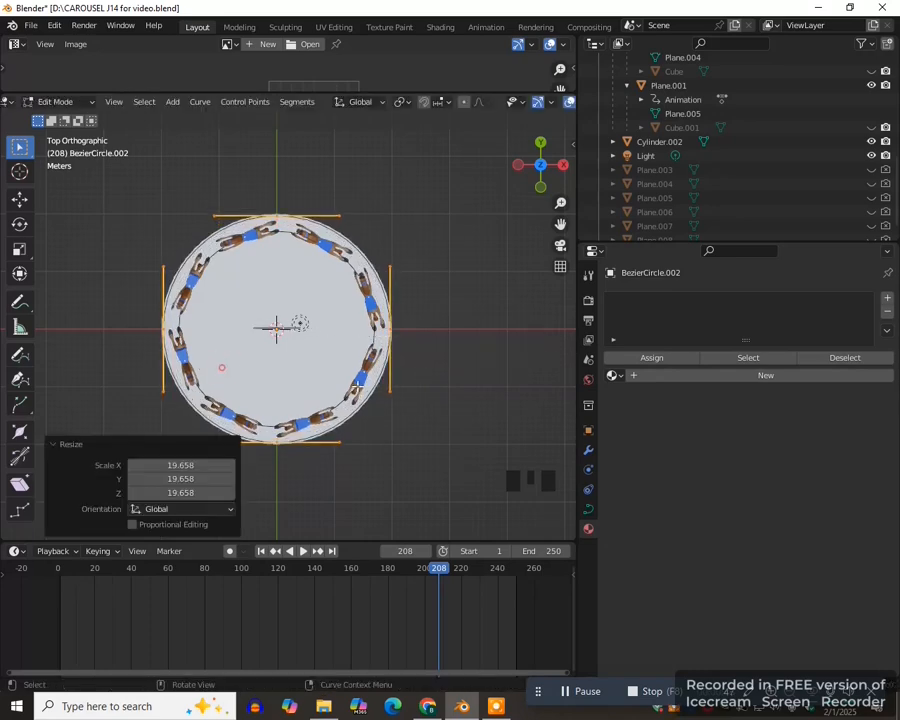
key("s")
left_click(368, 416)
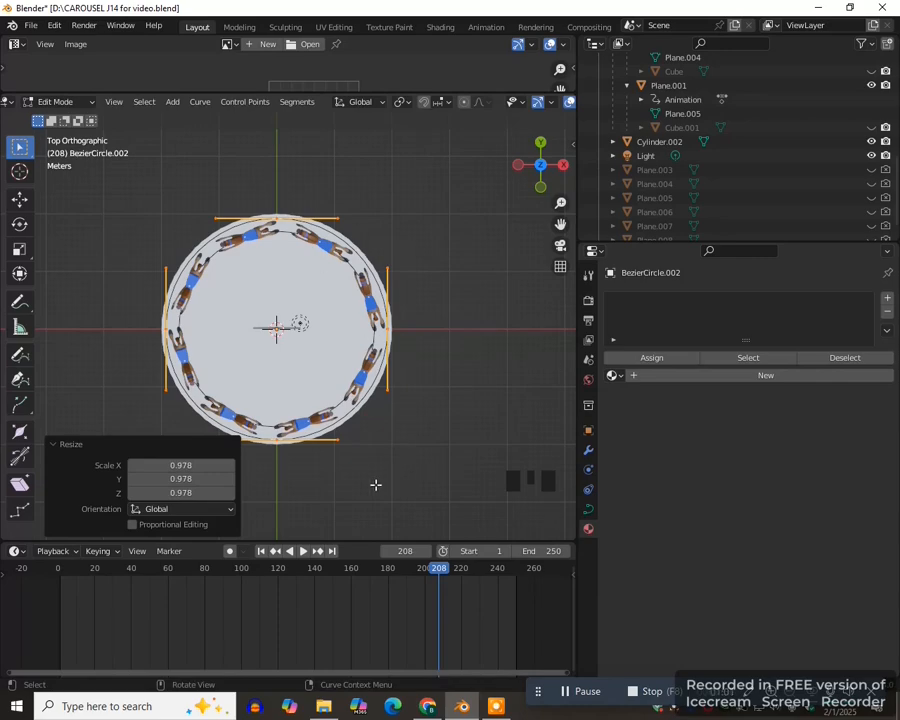
- Raise the circle's points along Z to near the tops of the horse poles, and return to object mode
key("Tab")
middle_click_drag(287, 488, 256, 459)
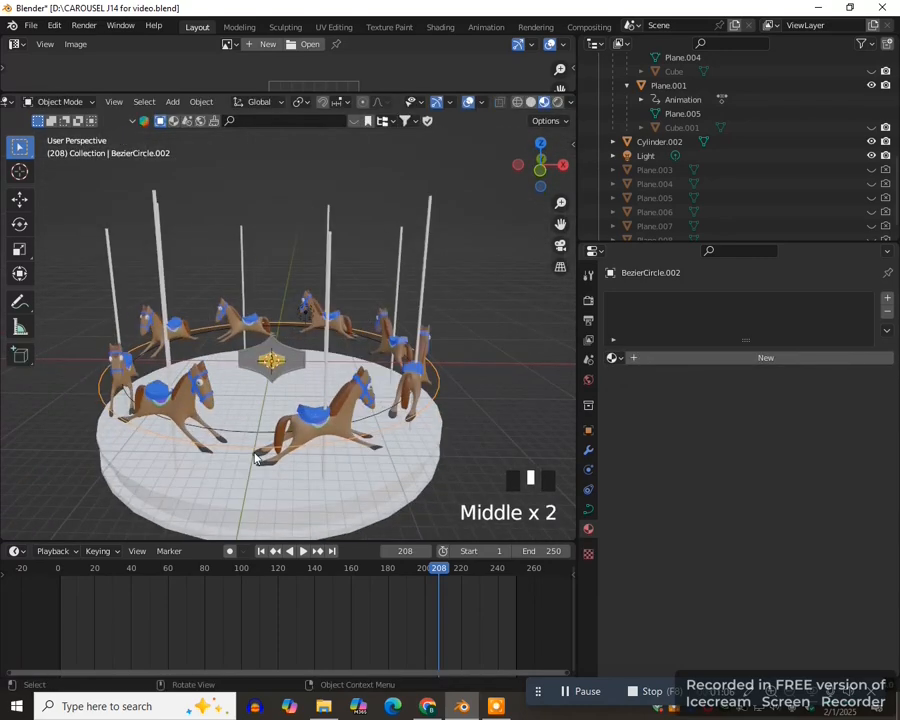
key("KP_1")
key("Tab")
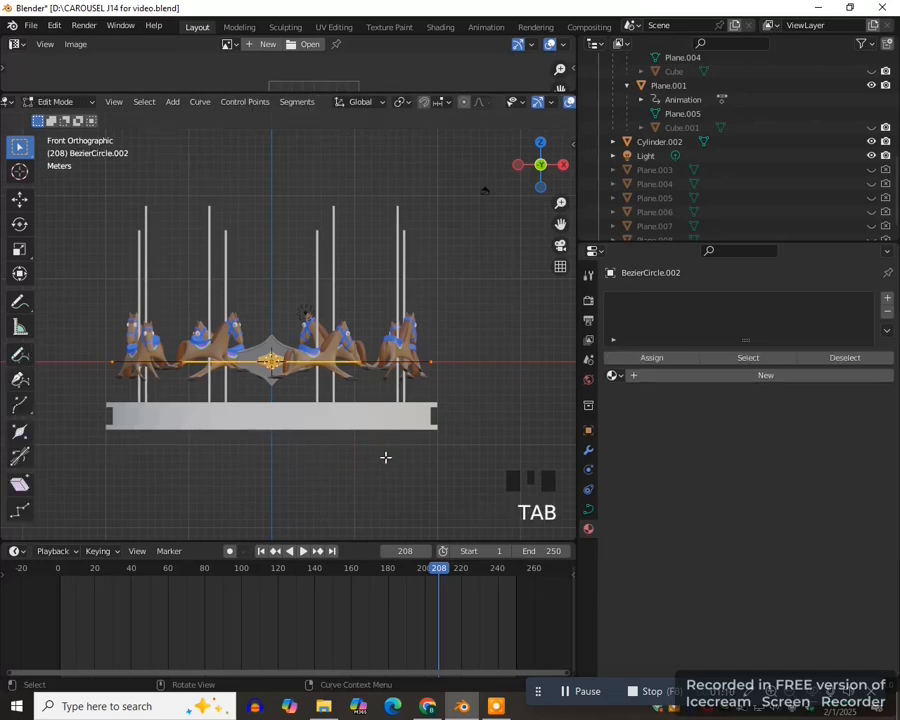
key("g")
key("z")
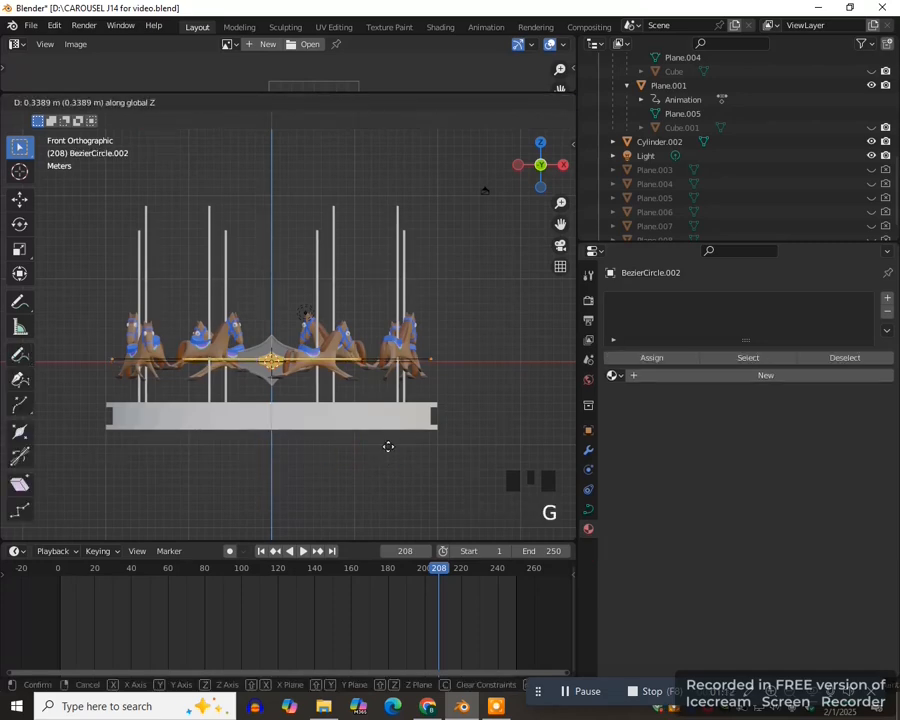
left_click(379, 318)
key("Tab")
- Select the ornamental panel, widen the properties area, and give the panel an Array modifier
left_click(266, 358)
middle_click_drag(268, 360, 285, 418)
scroll(310, 441, "down", 2)
left_click_drag(578, 450, 496, 450)
left_click(507, 450)
left_click(633, 299)
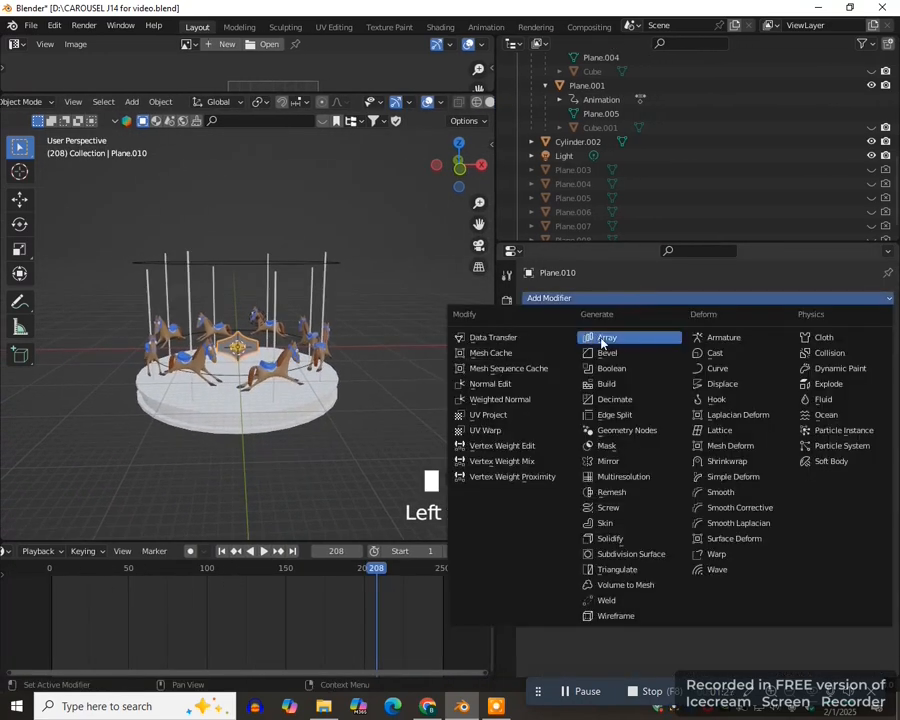
left_click(604, 337)
- Add a Curve modifier to the panel with BezierCircle.002 as its curve object
left_click(647, 299)
left_click(717, 368)
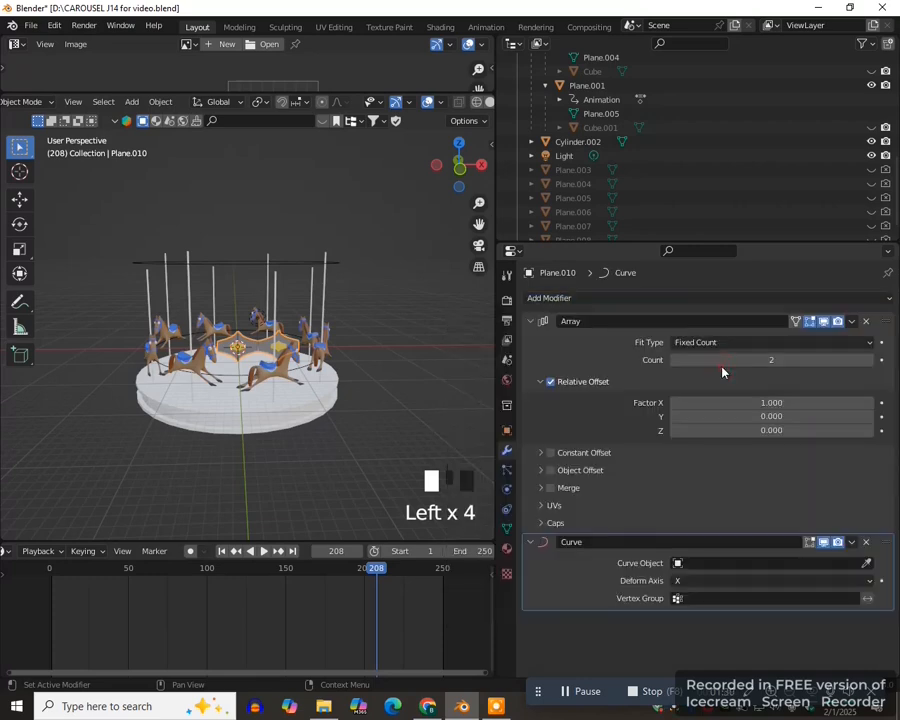
left_click(867, 563)
left_click(298, 260)
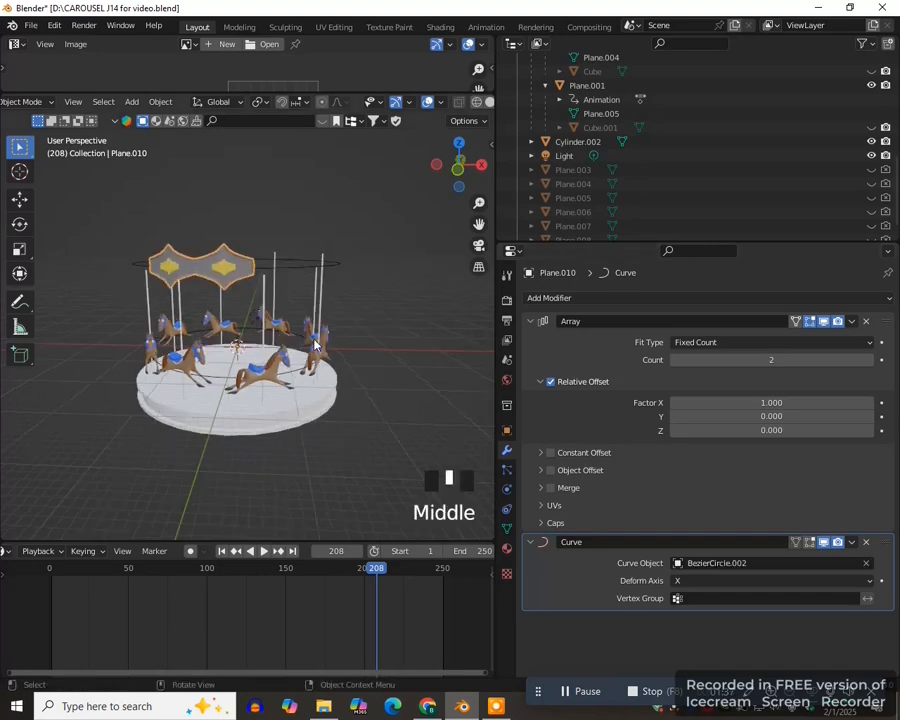
scroll(262, 324, "up", 2)
middle_click_drag(262, 324, 222, 280)
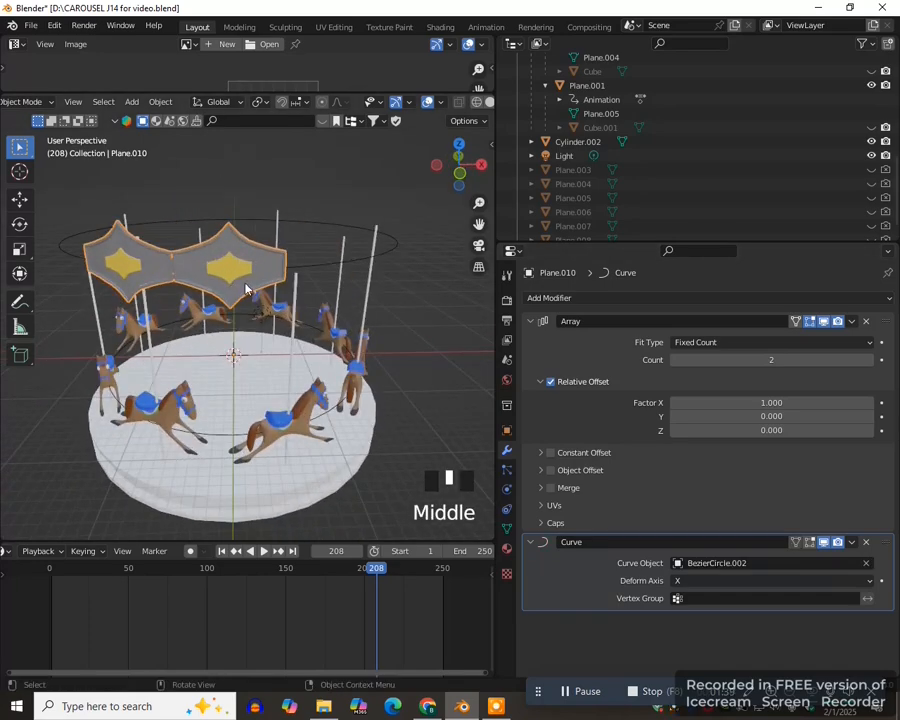
- Set the panel array's count to 14 and scale the panel by about 1.037 to close the ring
middle_click_drag(292, 367, 264, 372)
left_click_drag(771, 359, 830, 359)
middle_click(400, 346)
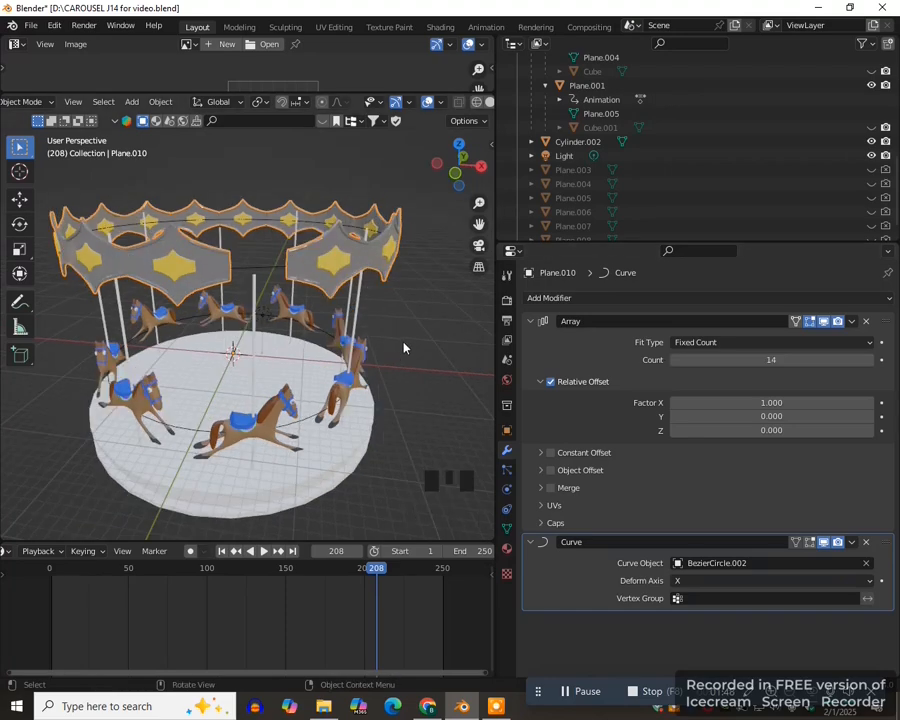
key("s")
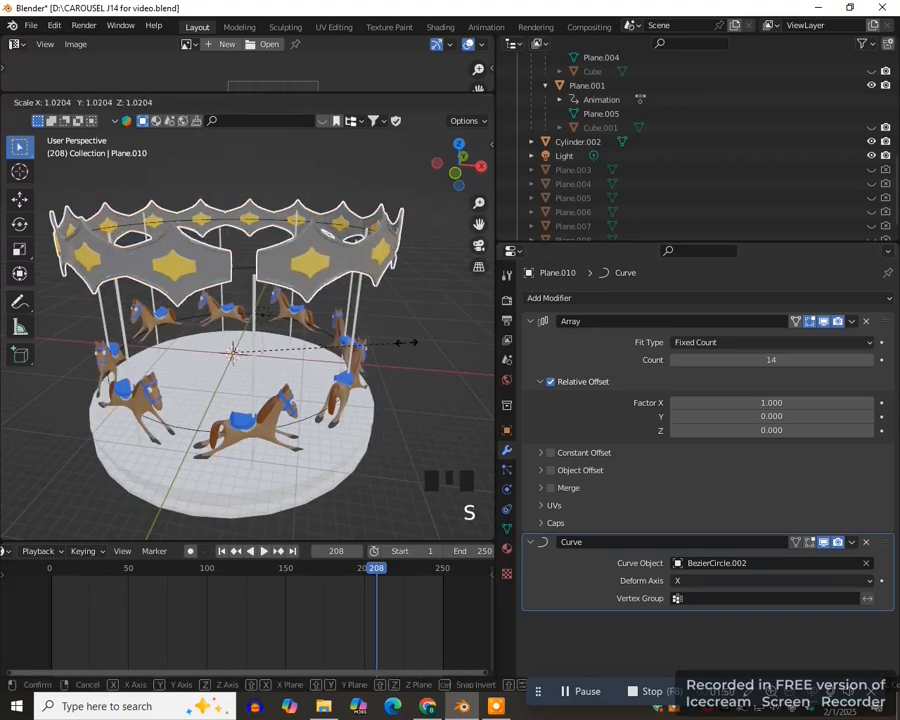
left_click(402, 356)
- Add a cylinder with 8 vertices at the centre of the carousel
scroll(396, 353, "down", 2)
key("KP_1")
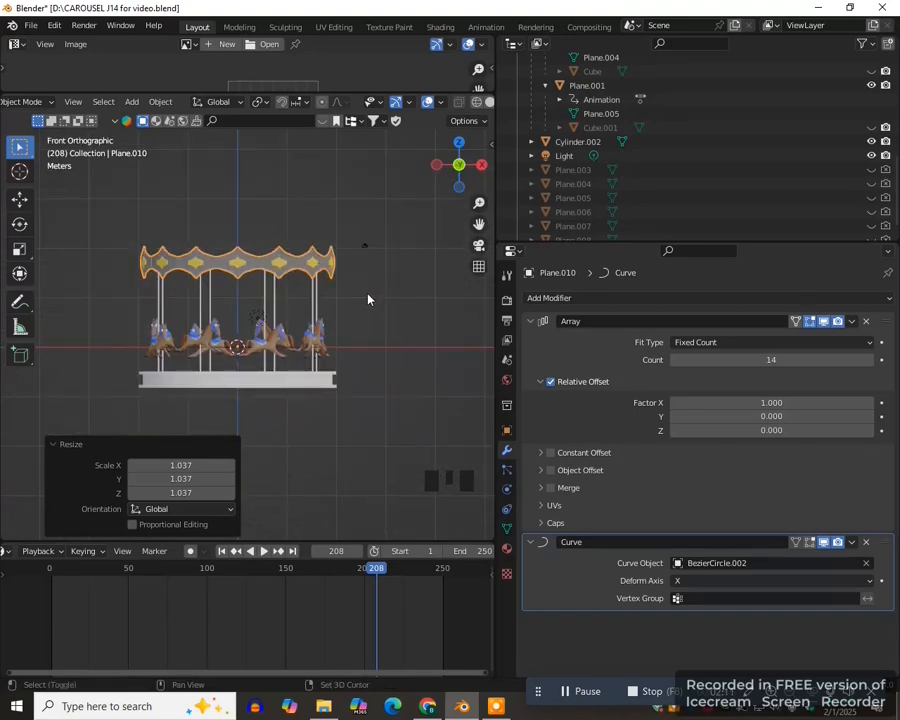
key("shift+a")
left_click(436, 348)
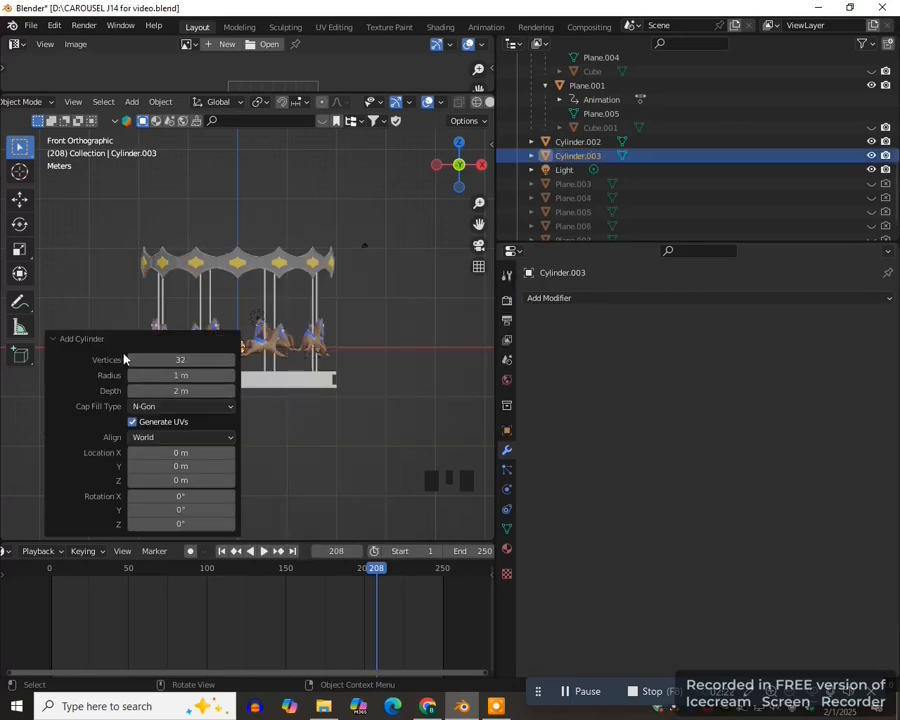
left_click(177, 359)
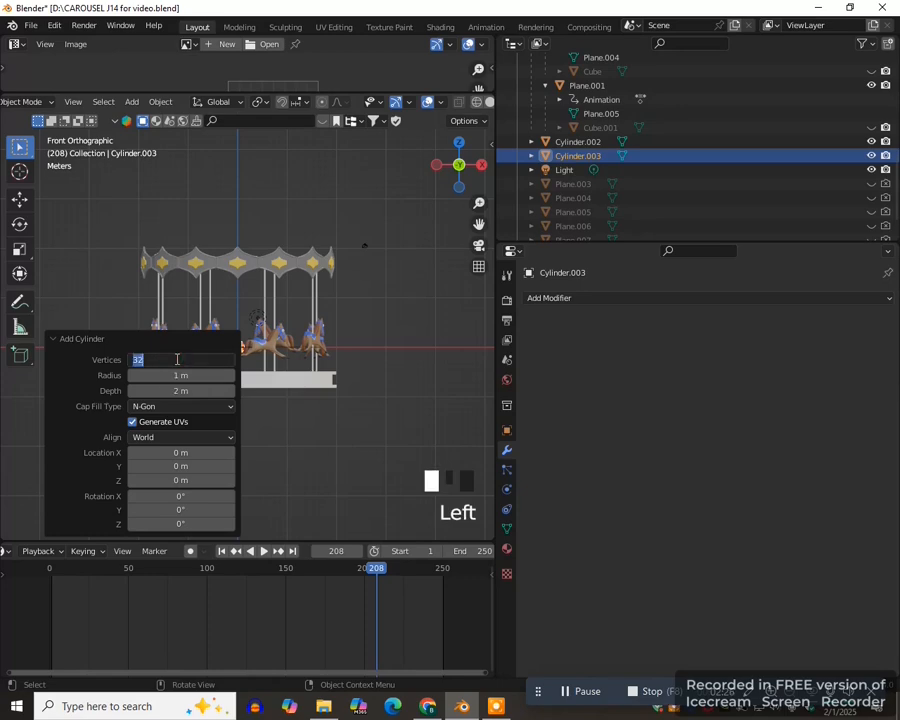
key("Return")
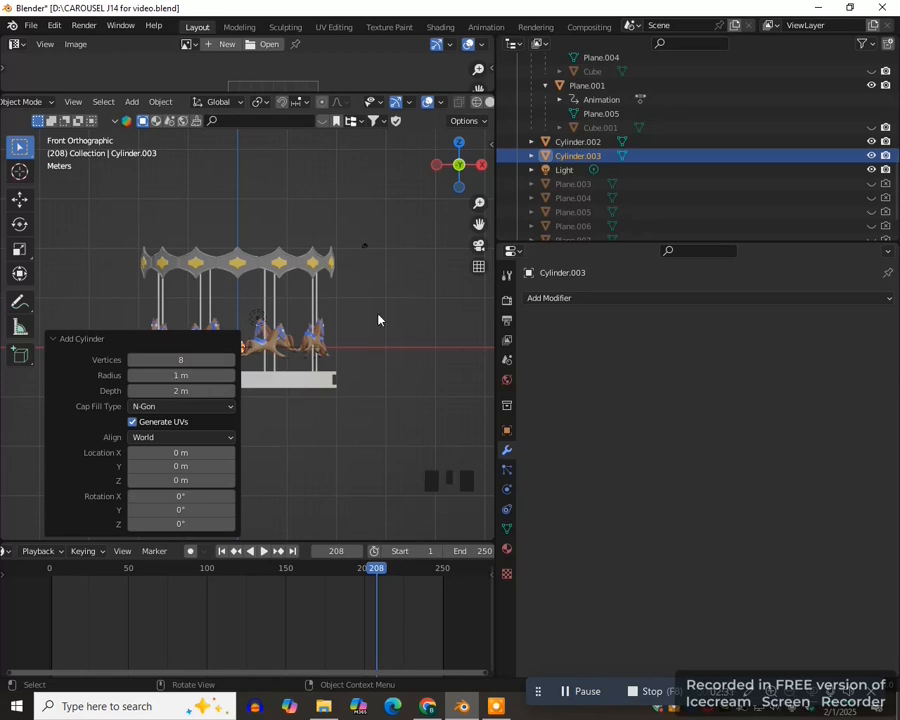
- Isolate the cylinder, enlarge it uniformly, and stretch it about 2.57 times along Z into a tall column
key("slash")
scroll(334, 366, "down", 10)
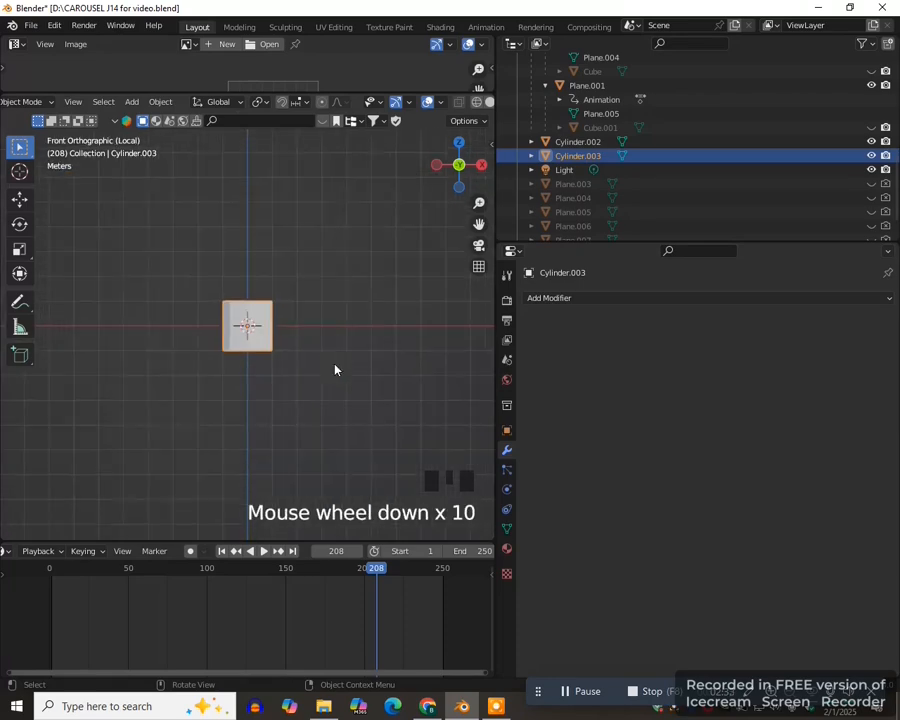
scroll(335, 369, "down", 9)
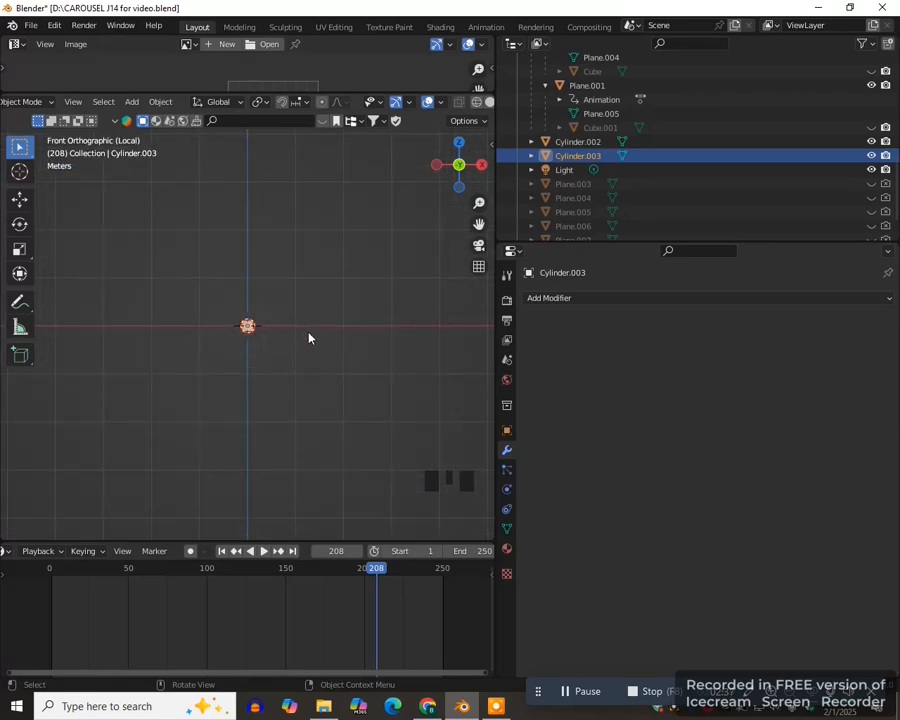
key("s")
left_click(347, 390)
key("s")
key("z")
left_click(446, 350)
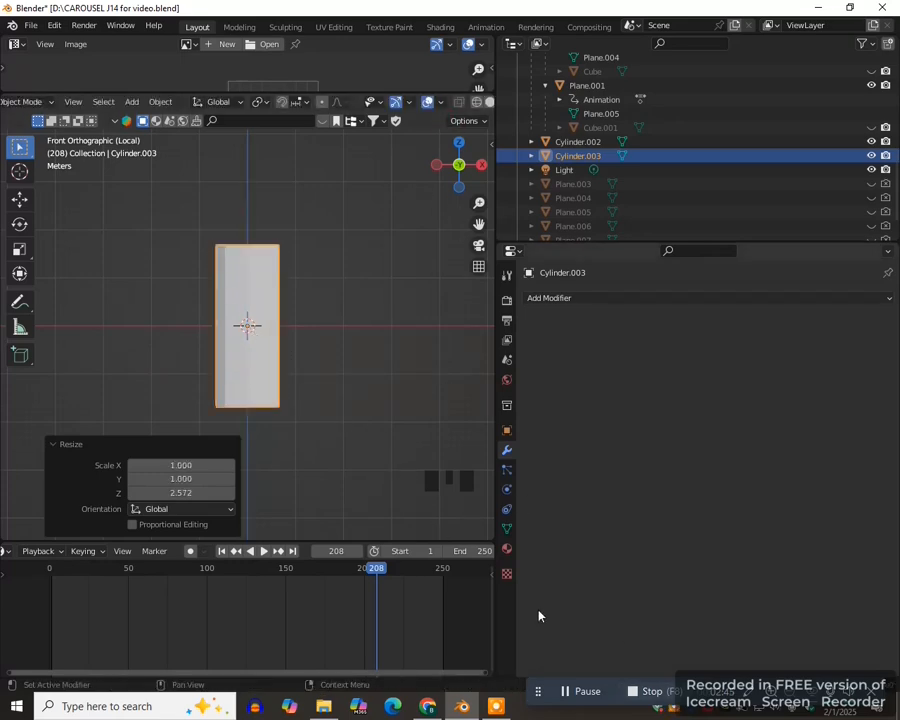
- Give the column a new material with a red base color
left_click(508, 550)
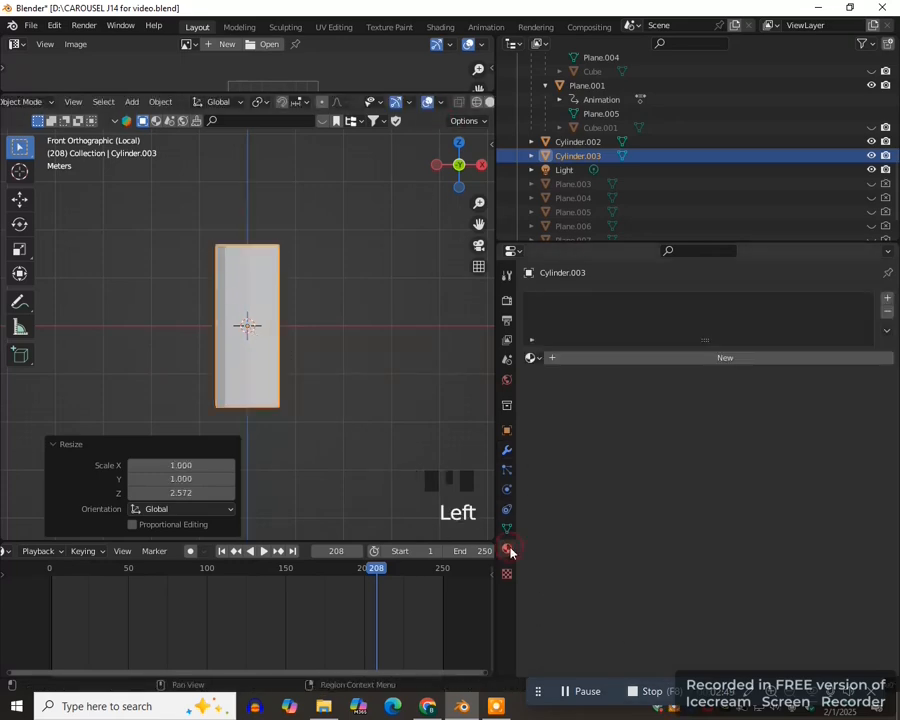
left_click(689, 358)
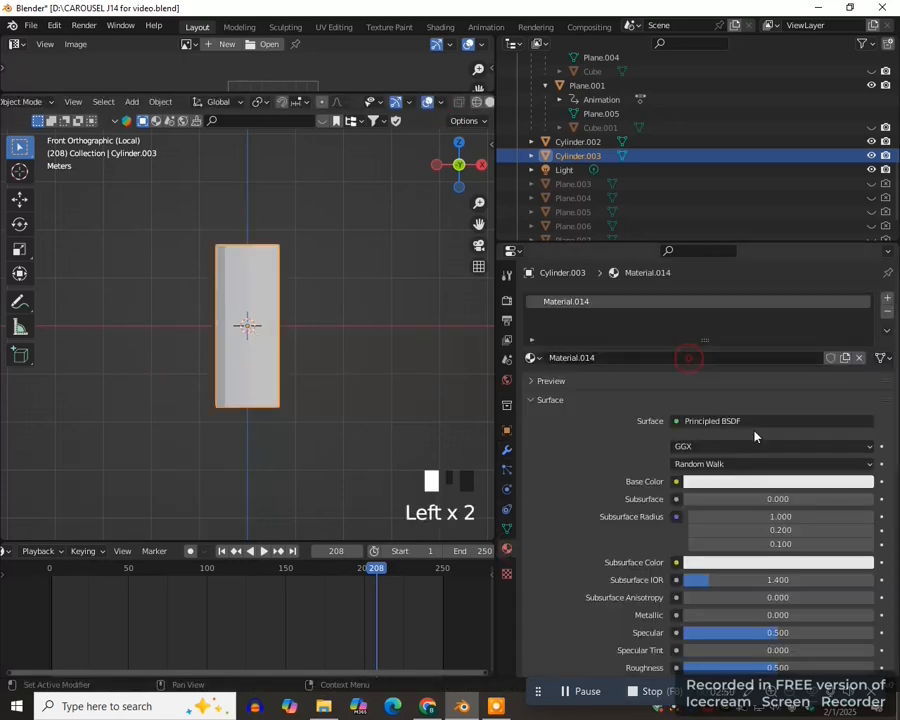
left_click(741, 482)
left_click(802, 376)
left_click_drag(864, 292, 862, 314)
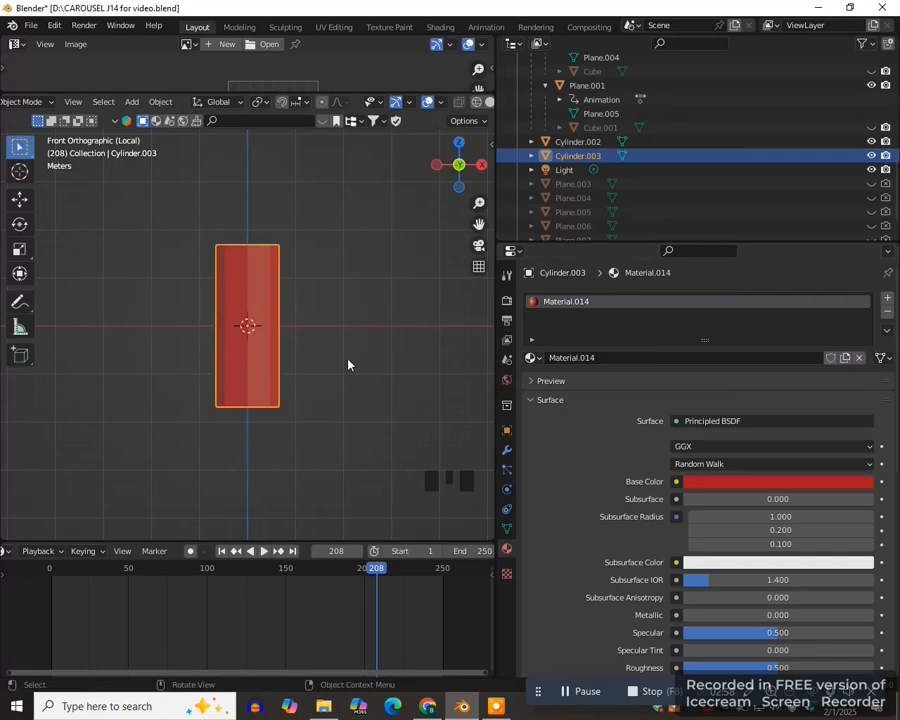
- Leave local view, shorten the column along Z, and raise it about 5.26 m to stand on the platform
key("slash")
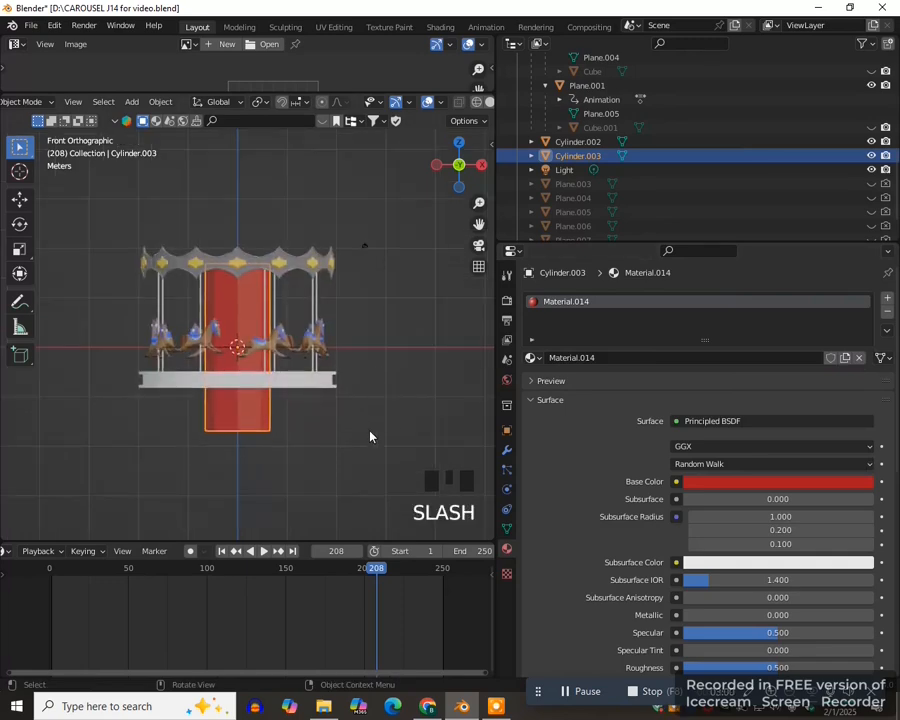
key("s")
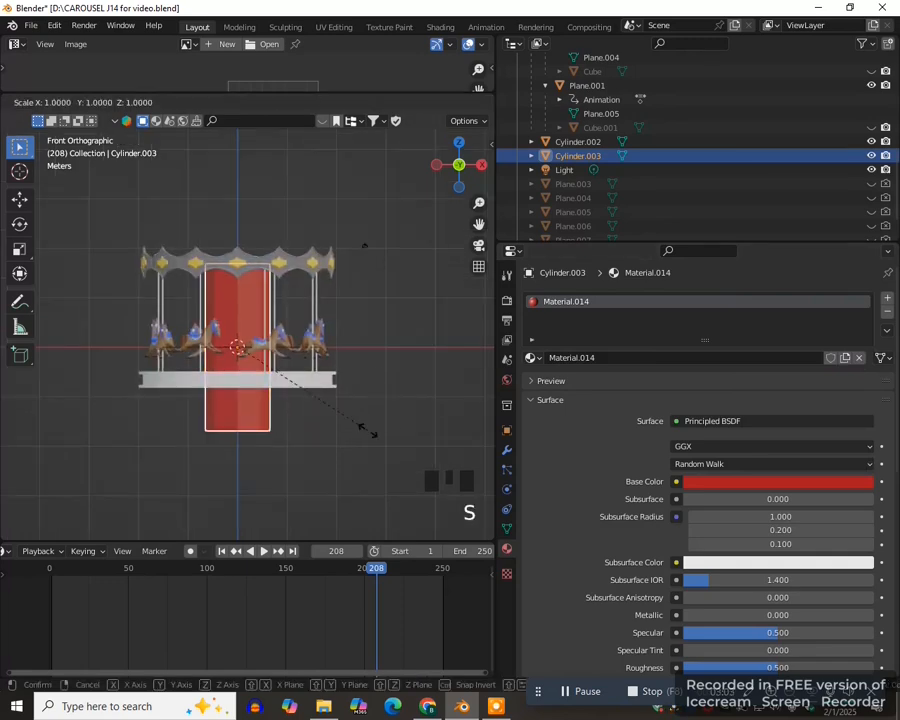
key("z")
left_click(329, 421)
key("g")
key("z")
left_click(331, 408)
- Scale the red column uniformly by about 0.918 and check it from above
key("KP_1")
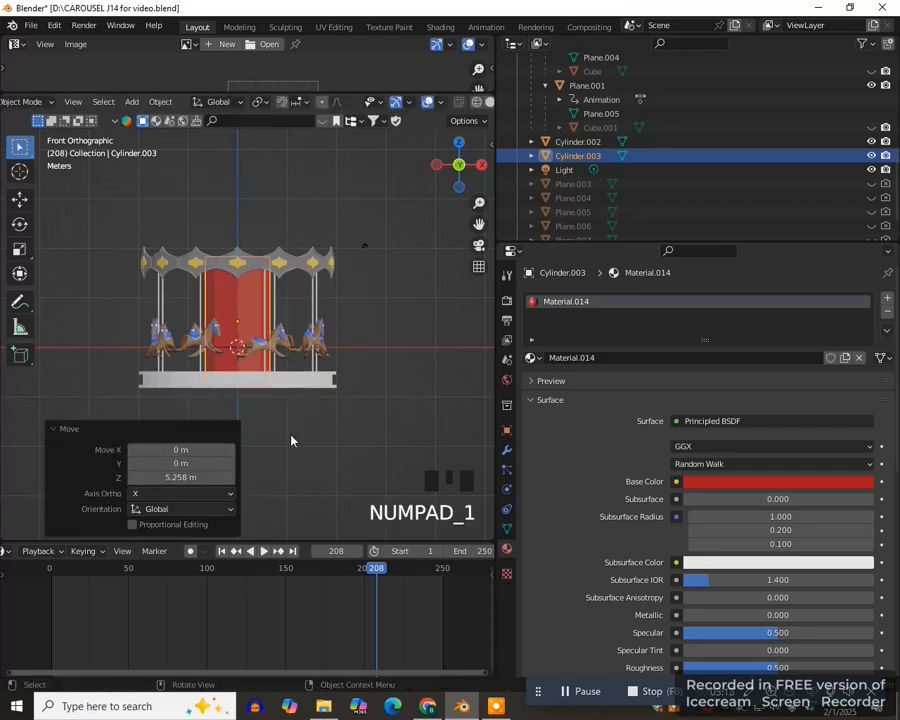
key("s")
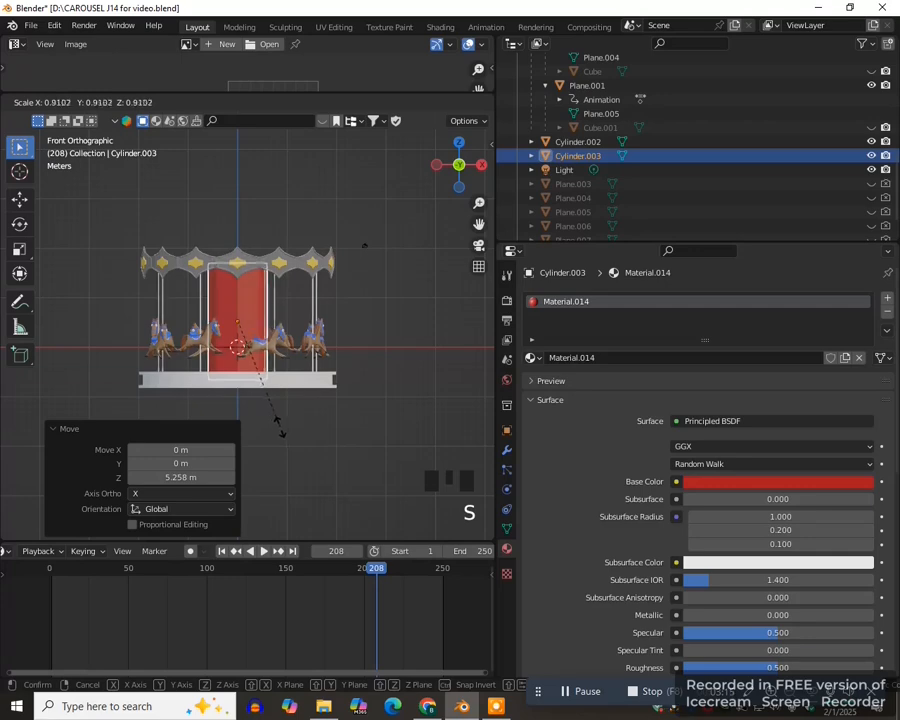
left_click(288, 436)
key("KP_7")
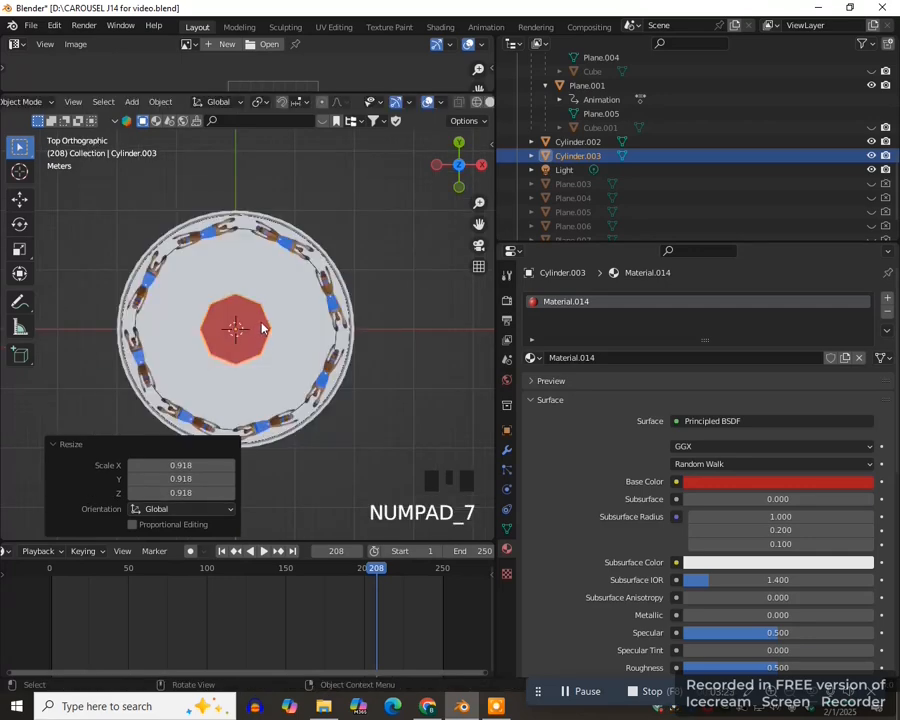
- Add a 2 m plane at the origin, isolate it together with the red column in wireframe view, and select the plane
key("shift+a")
mouse_move(261, 311)
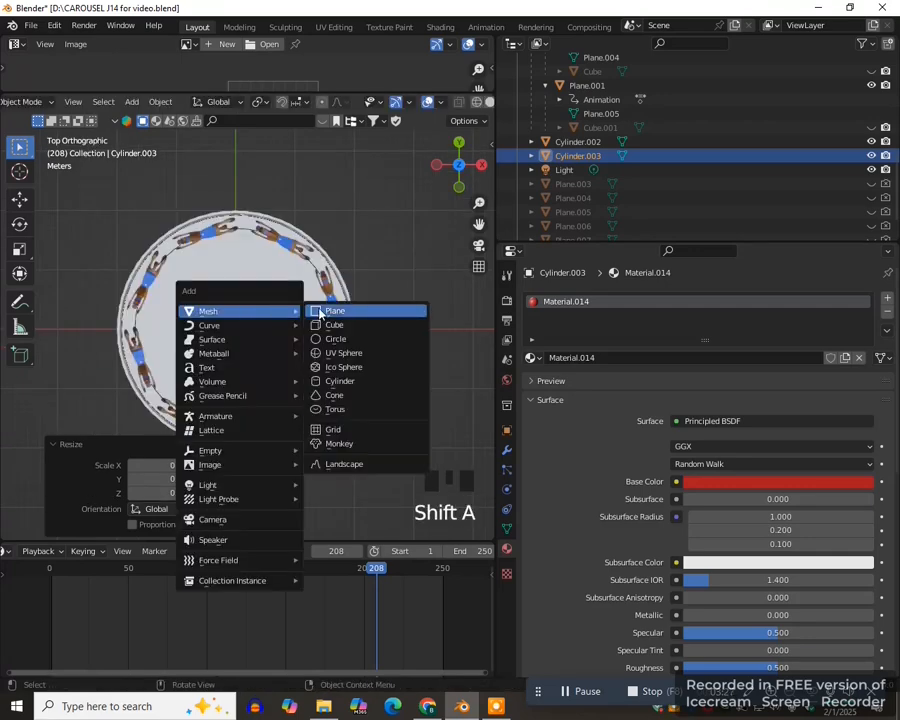
left_click(335, 311)
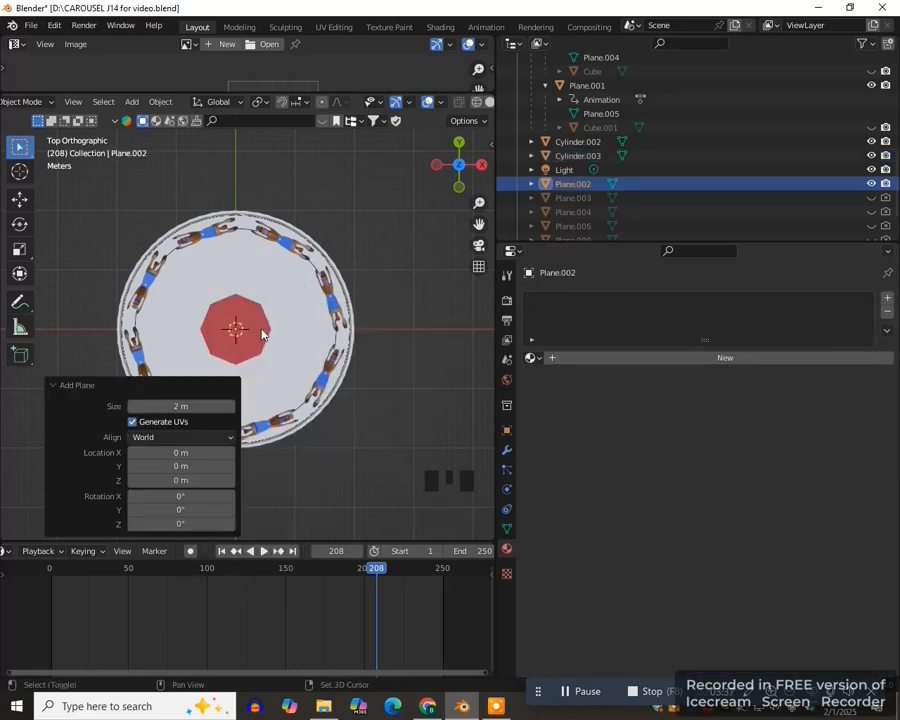
left_click(263, 327, "shift")
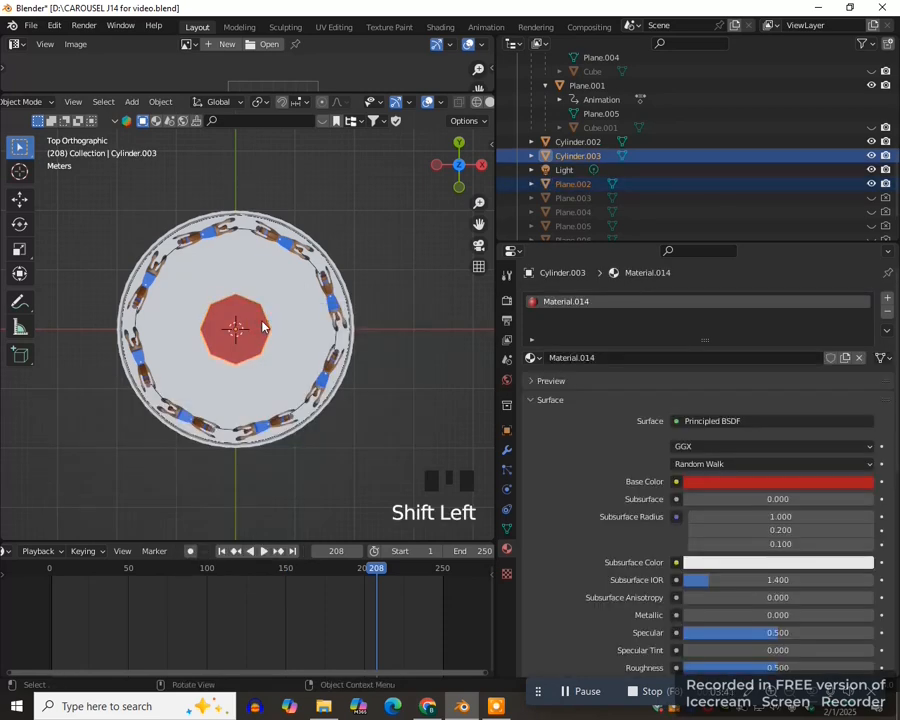
key("slash")
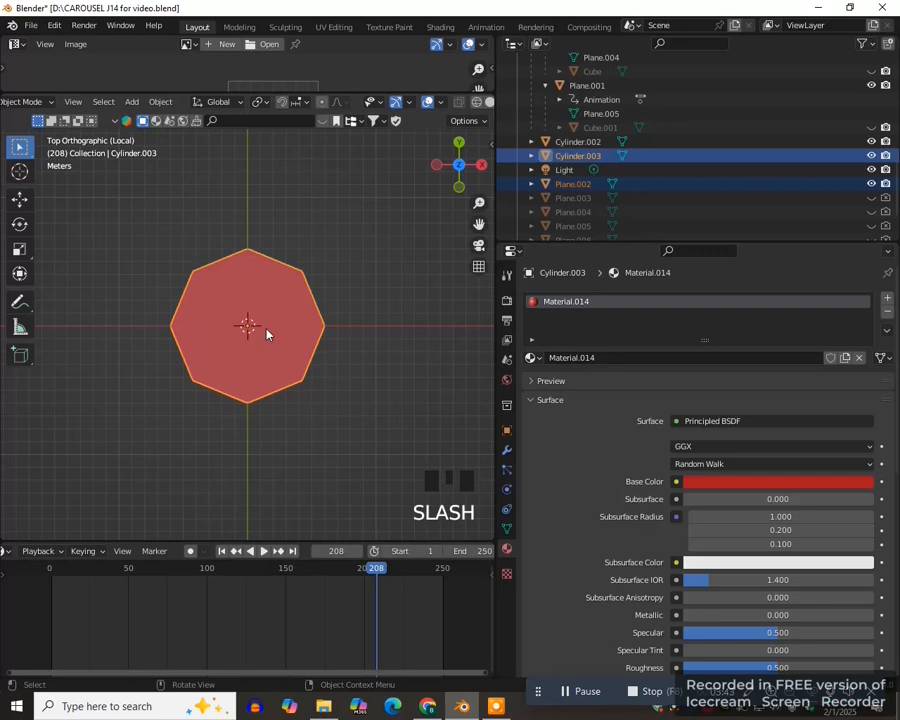
key("z")
left_click(155, 328)
scroll(286, 351, "up", 4)
left_click(263, 349)
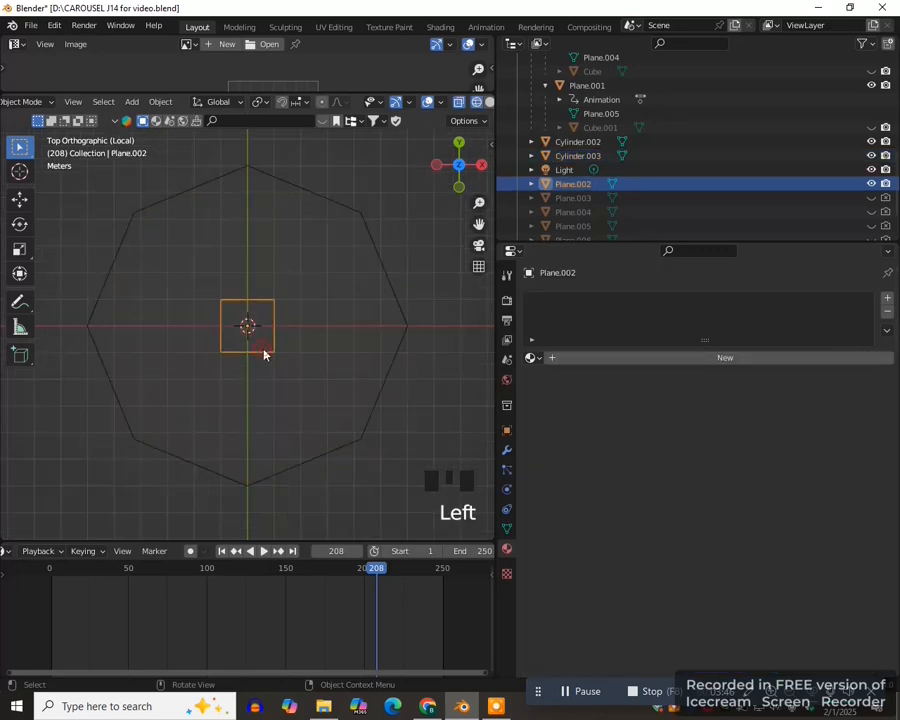
- Stretch the plane's mesh by about 2.718 along Y in Edit Mode to form a tall rectangle
scroll(286, 362, "down", 2)
scroll(300, 350, "up", 3)
key("Tab")
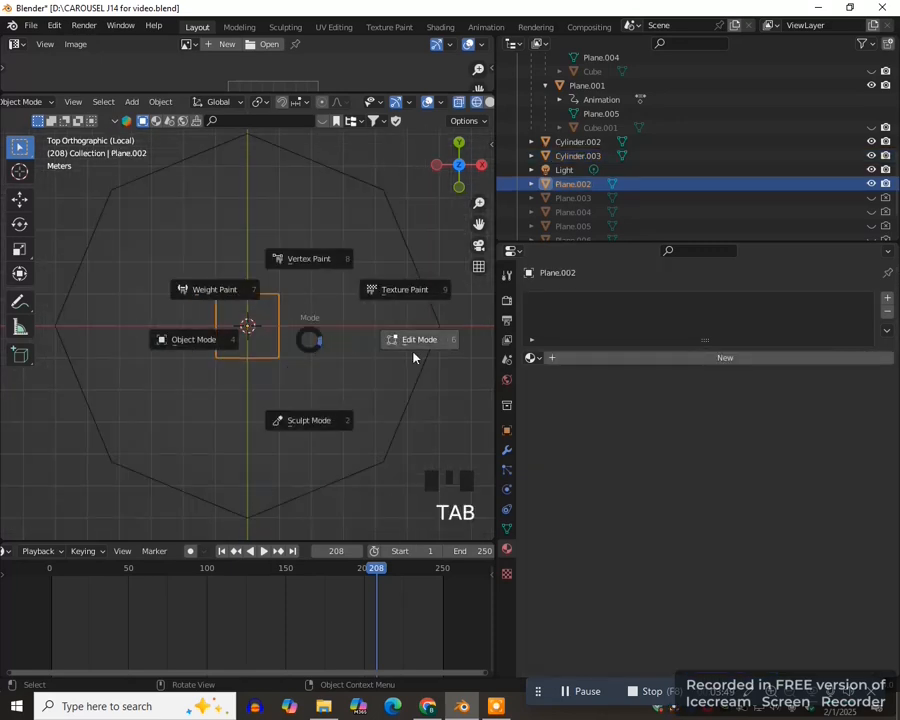
left_click(409, 357)
scroll(313, 340, "down", 5)
key("s")
key("y")
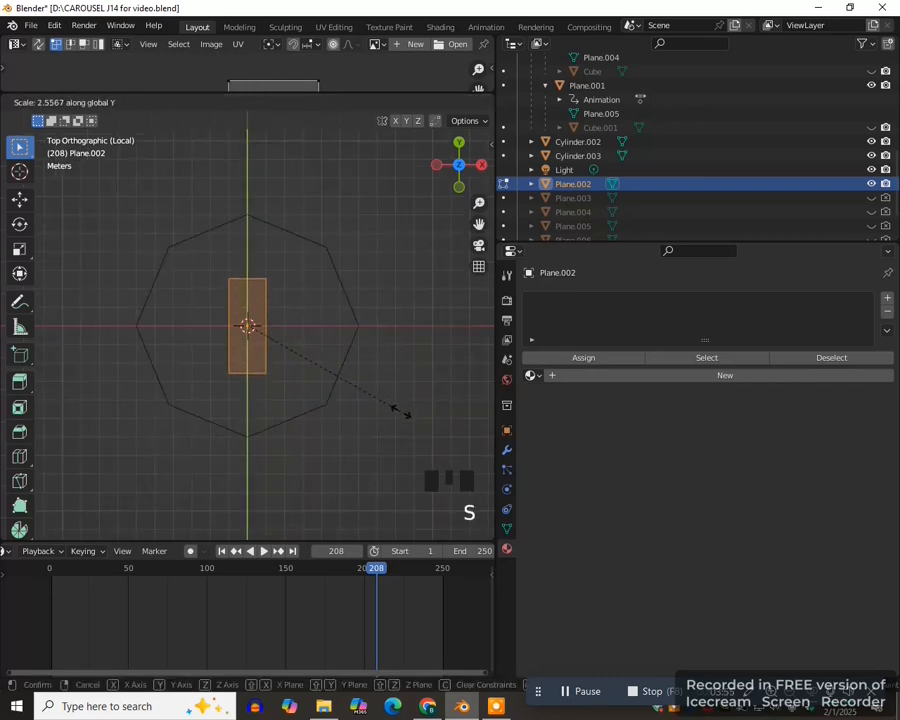
left_click(410, 418)
scroll(309, 312, "up", 3)
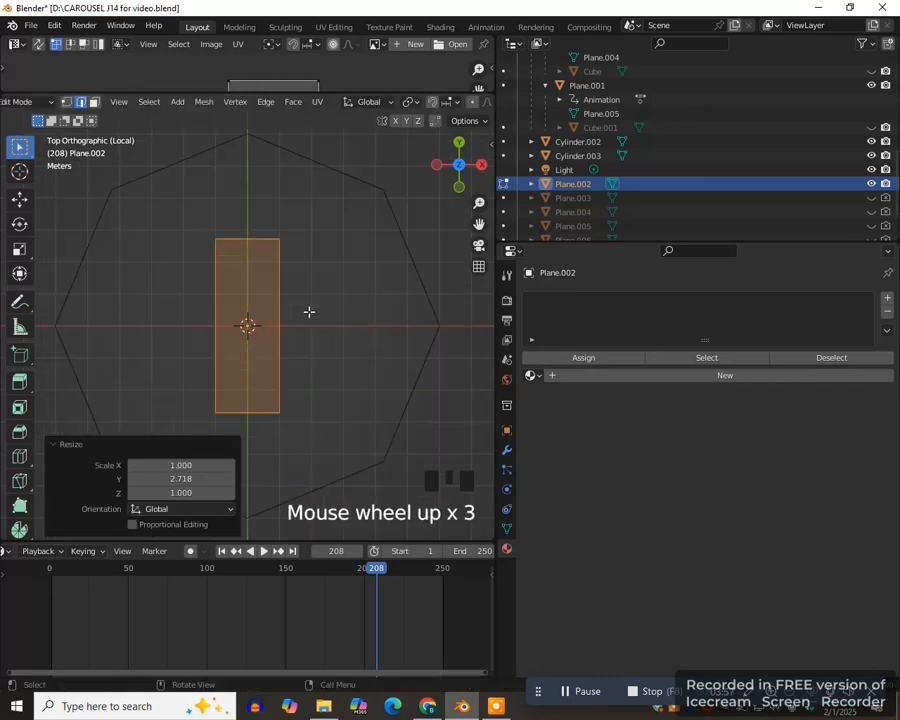
- Add a centered lengthwise loop cut and a crosswise loop cut slid near the rectangle's upper end with a factor of about -0.750
key("ctrl+r")
left_click(244, 238)
right_click(246, 240)
scroll(255, 248, "up", 4)
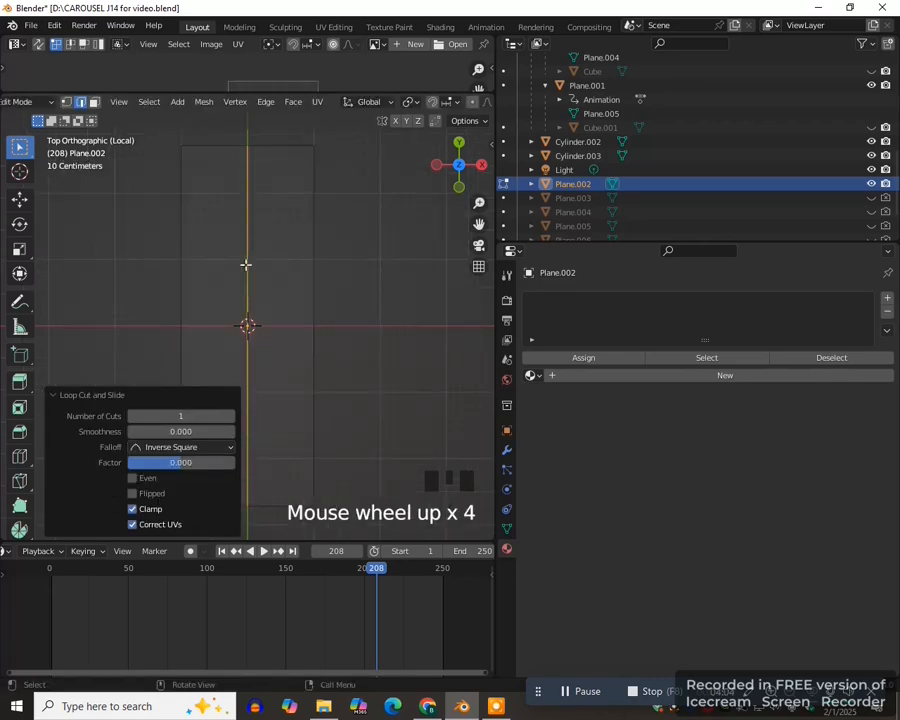
key("ctrl+r")
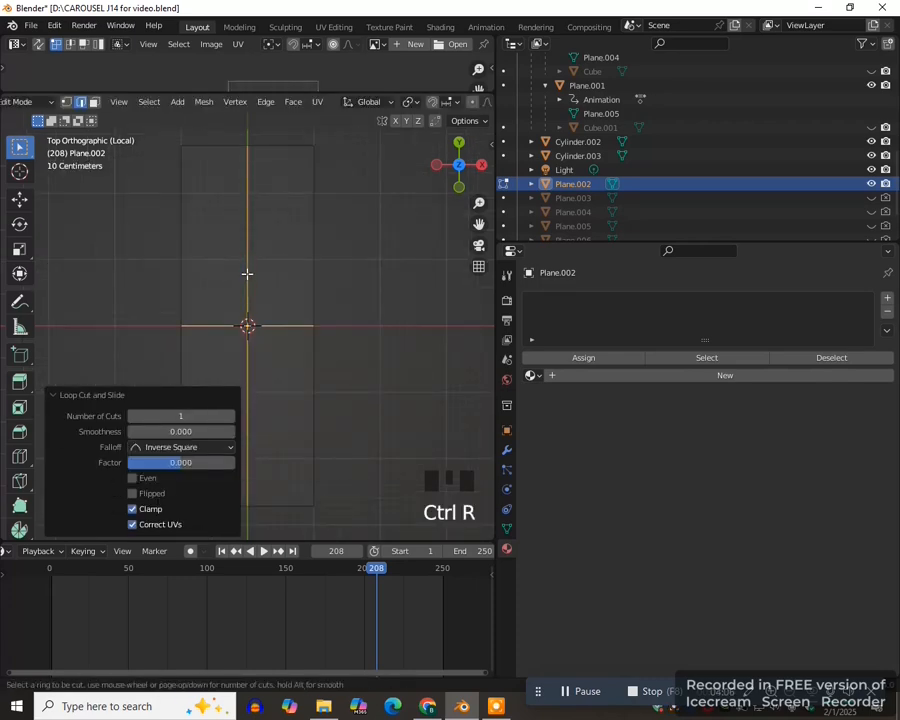
left_click(246, 270)
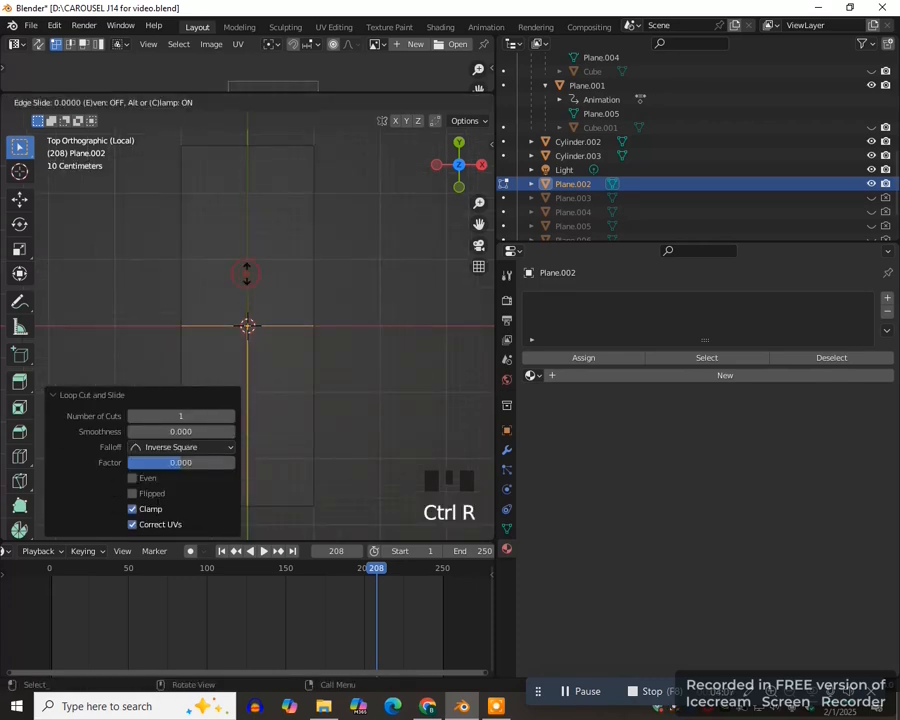
left_click(256, 135)
scroll(299, 181, "down", 2)
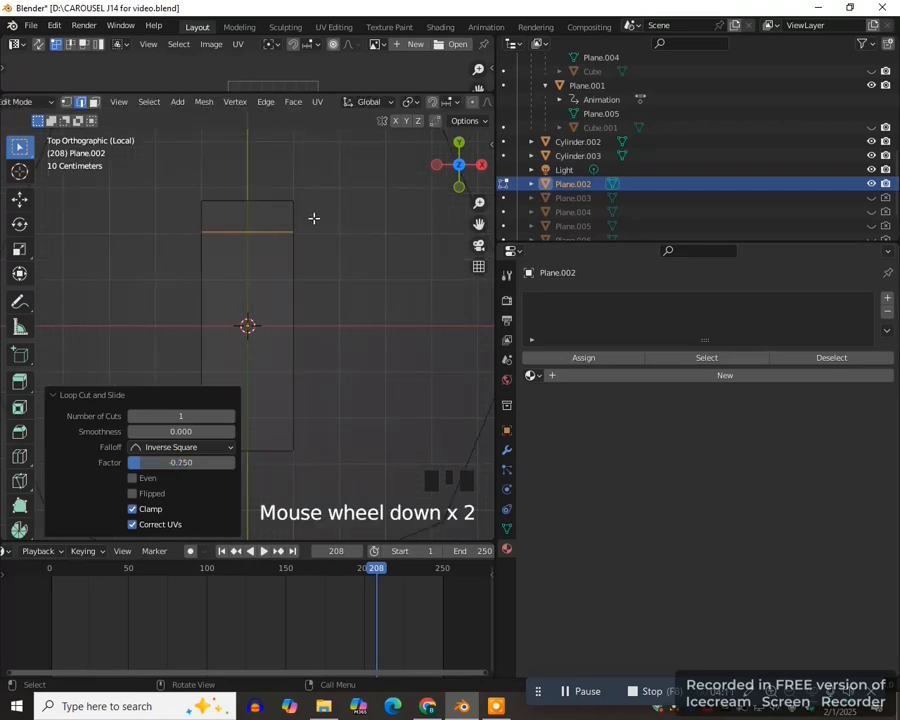
- Scale the rectangle's top row of vertices along X by about 0.116 to form a narrow peak
key("1")
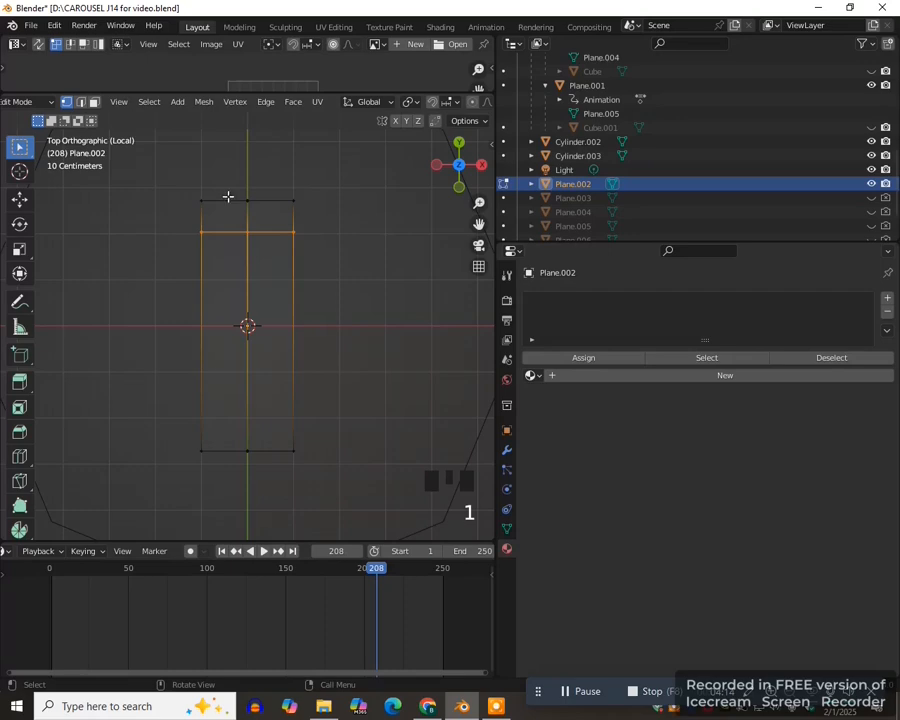
left_click_drag(184, 181, 316, 208)
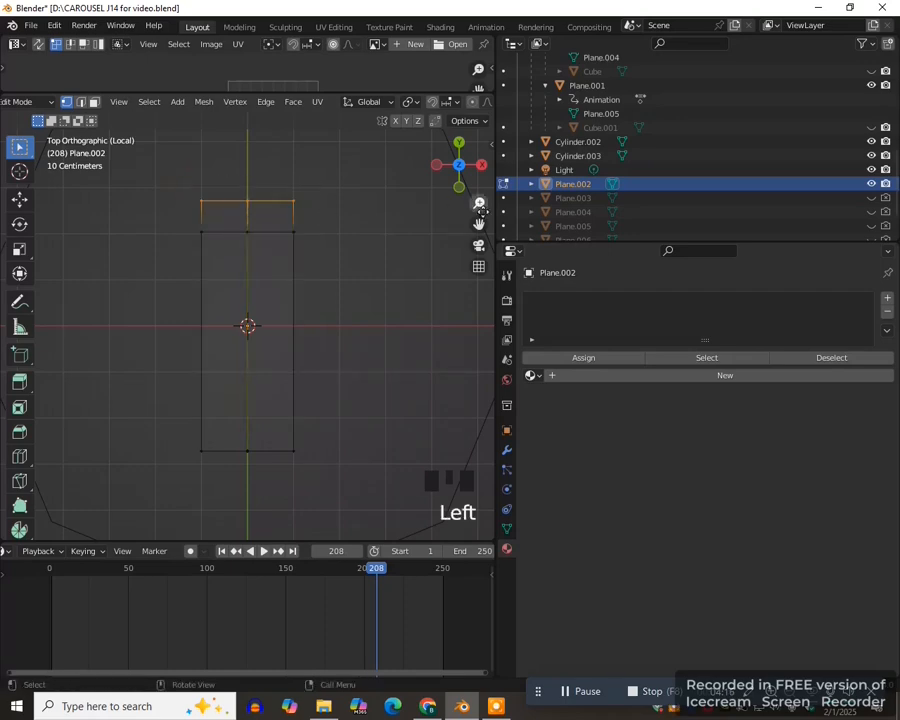
left_click_drag(480, 223, 486, 297)
scroll(375, 307, "up", 3)
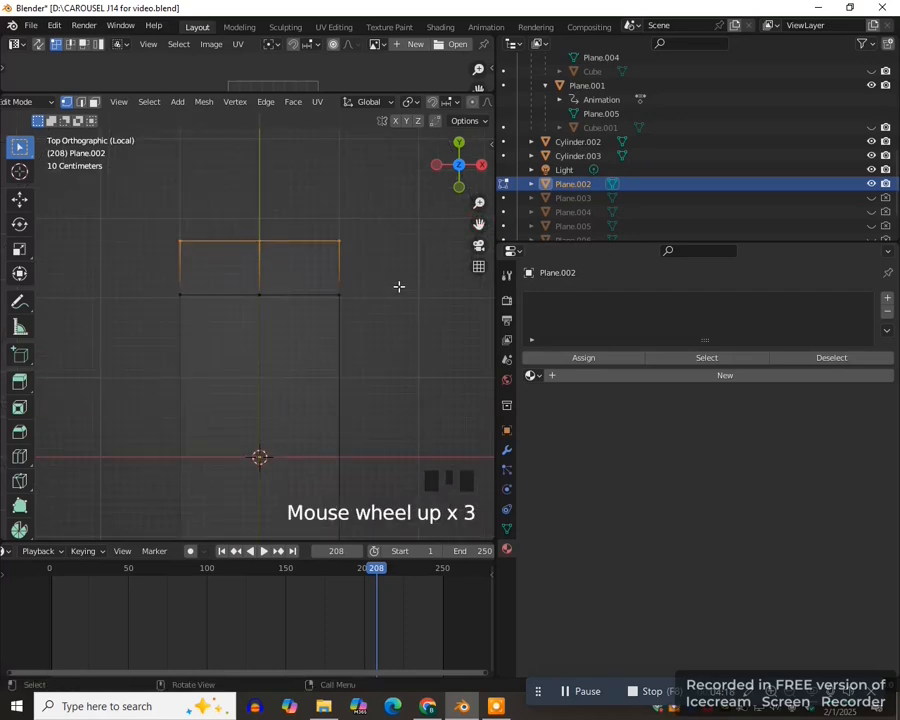
key("s")
key("x")
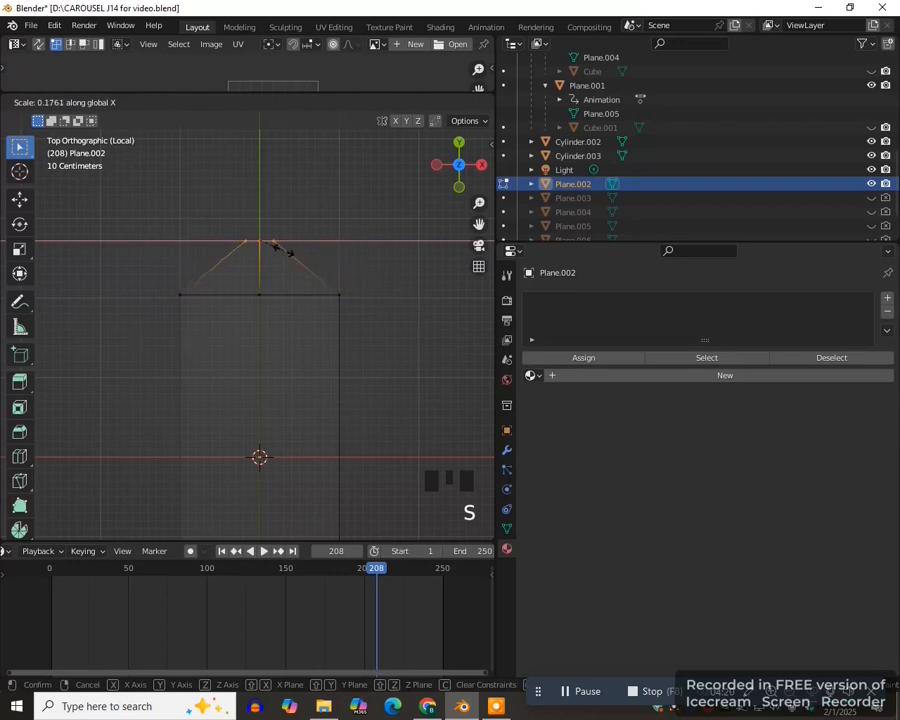
left_click(272, 244)
scroll(200, 385, "down", 7)
scroll(199, 387, "up", 3)
- Pull the bottom middle vertex down along Y to form a pointed lower end
left_click(205, 390)
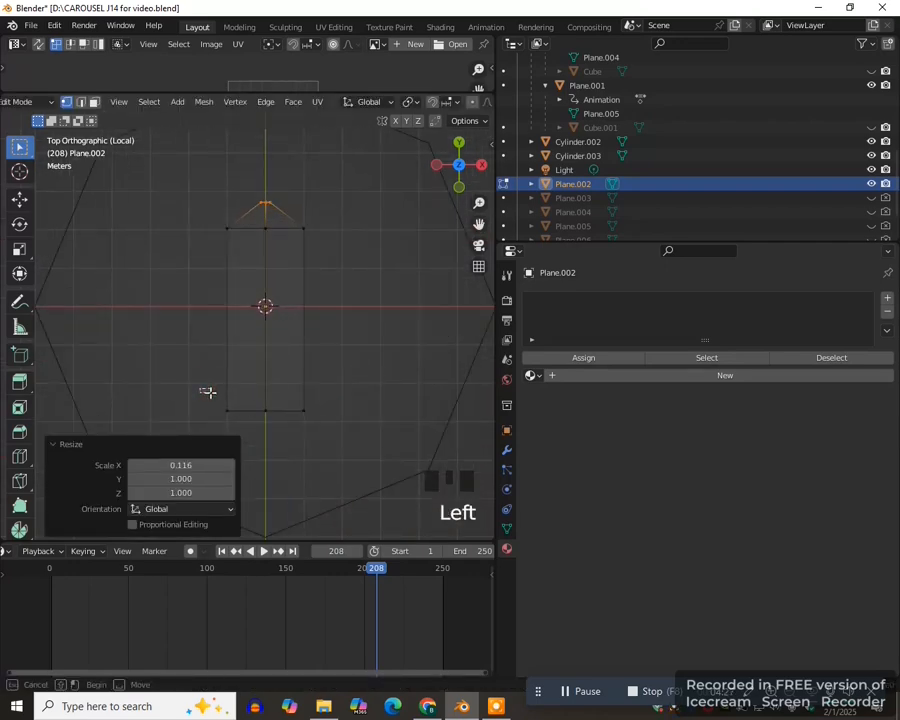
left_click_drag(250, 392, 287, 437)
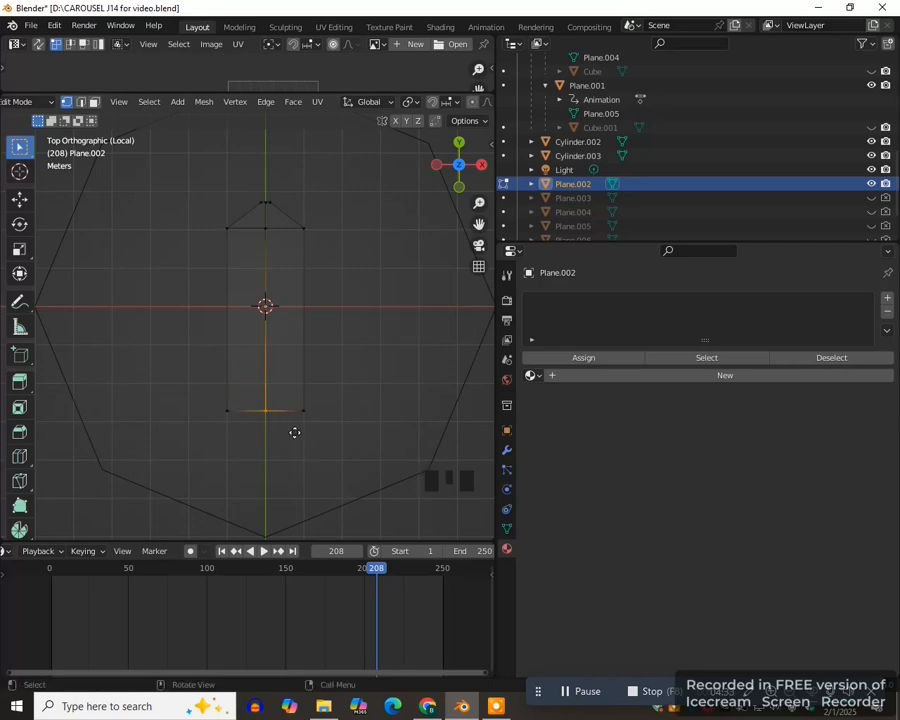
key("g")
key("y")
left_click(302, 464)
scroll(218, 396, "down", 1)
- Narrow the panel's two lower side vertices along X so the shape tapers downward
left_click_drag(215, 382, 368, 396)
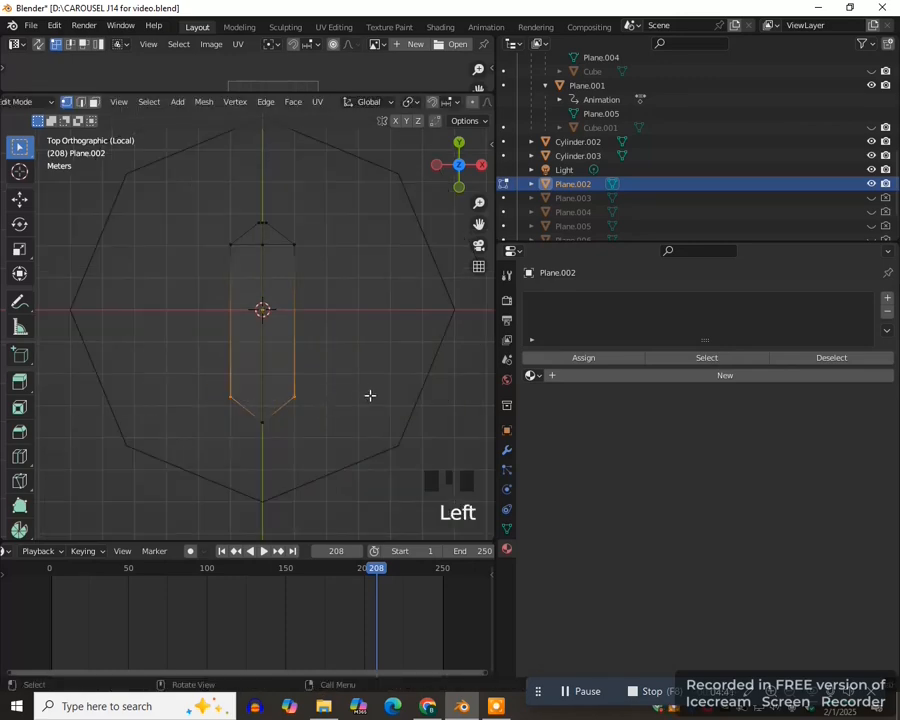
key("s")
key("x")
left_click(348, 396)
- Widen the panel's upper shoulder row by about 1.139 along X and lower it about 0.264 m along Y
left_click_drag(205, 205, 334, 276)
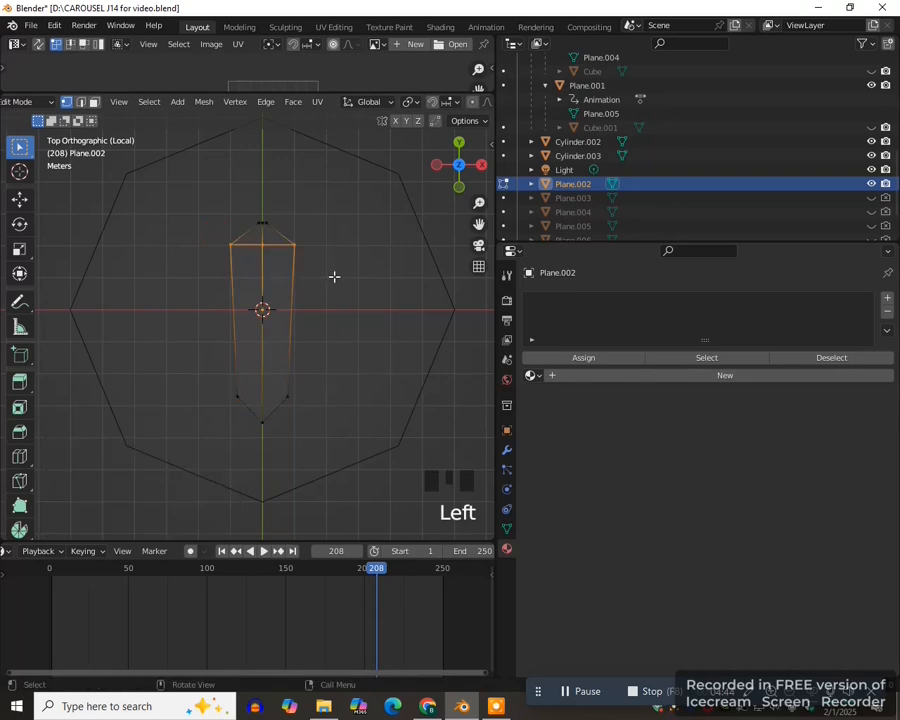
key("s")
key("x")
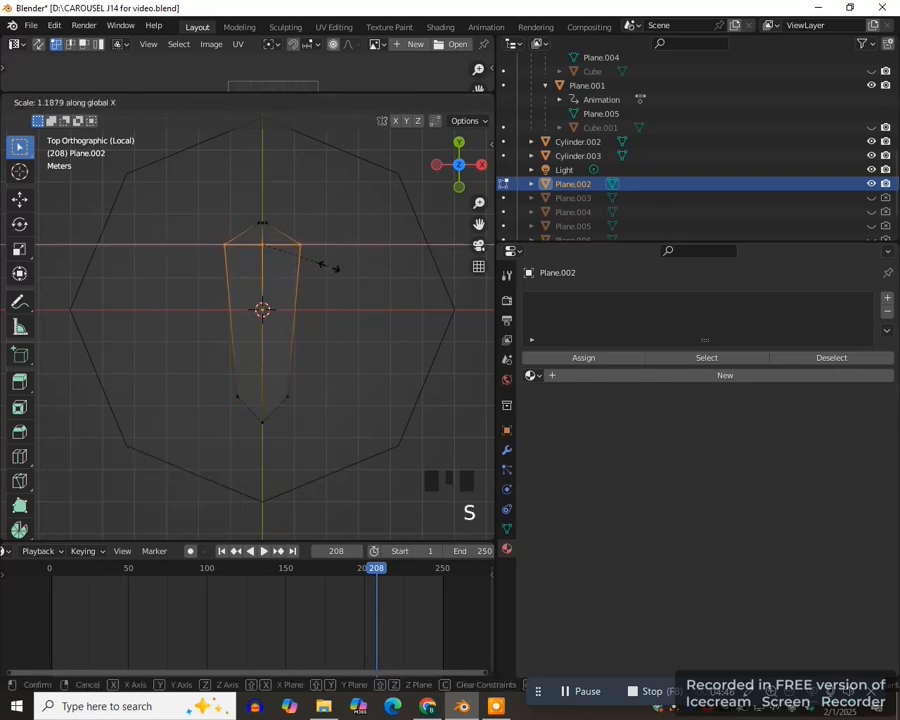
left_click(326, 266)
key("g")
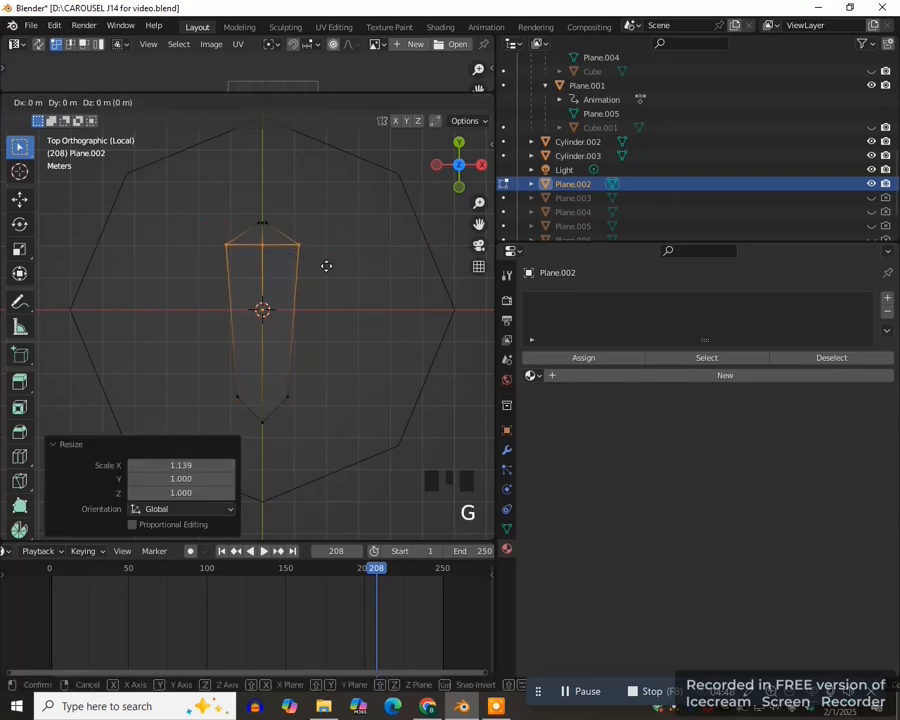
key("y")
left_click(325, 272)
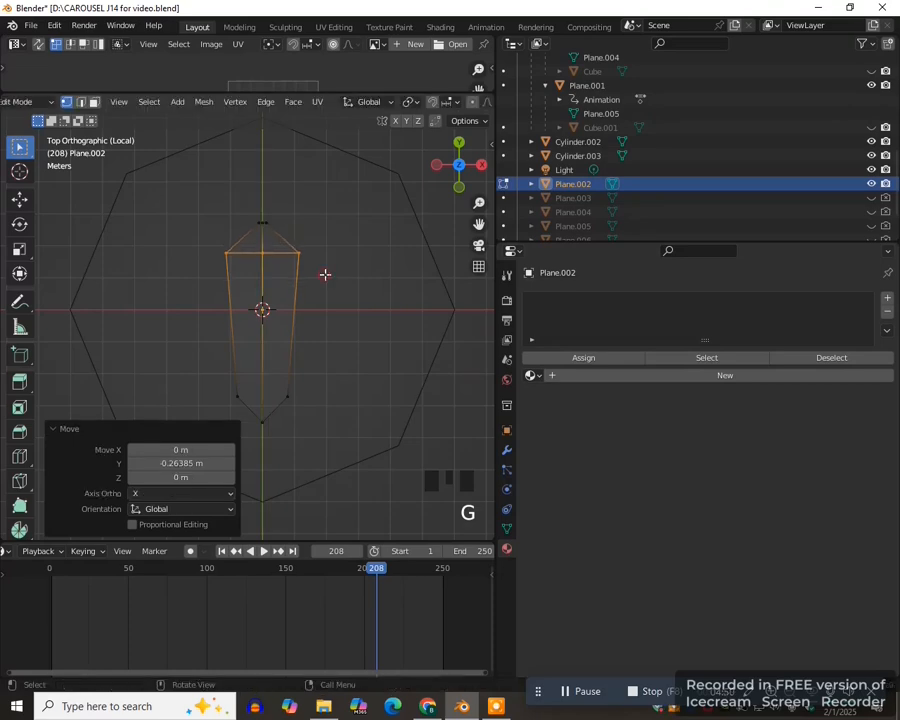
- Select all the outer edges of the pointed panel, including the two short edges at its peak
key("2")
scroll(335, 315, "up", 1)
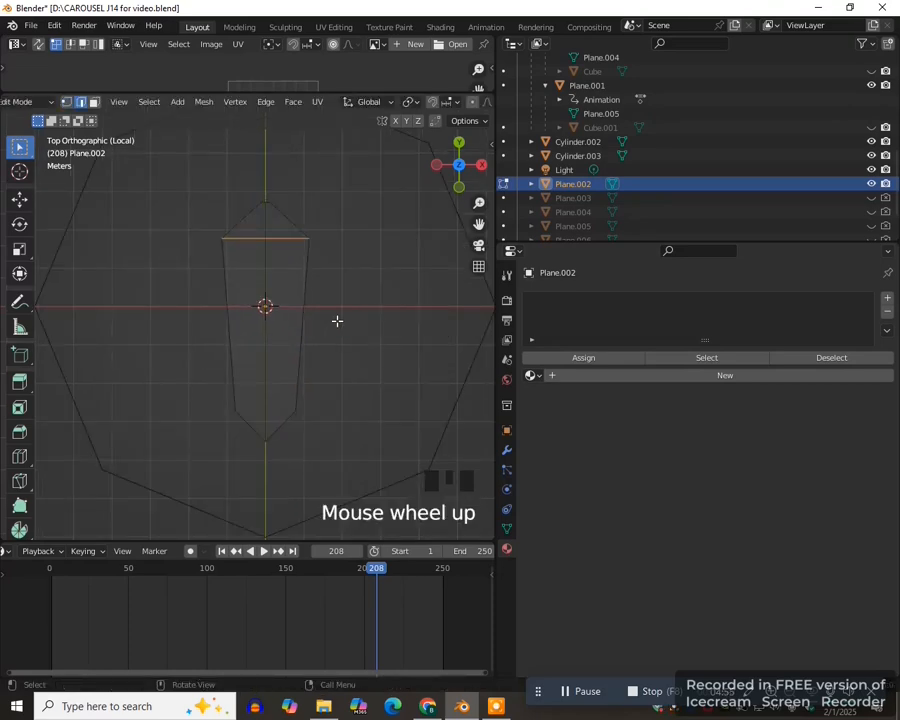
scroll(369, 358, "up", 1)
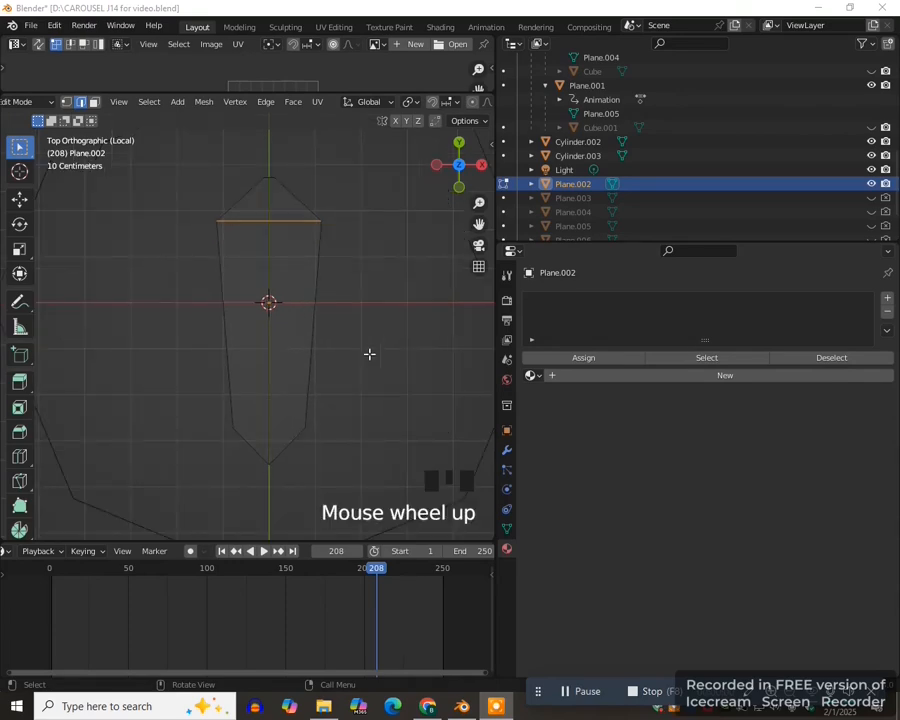
scroll(368, 355, "down", 1)
left_click(305, 320)
left_click(285, 219, "shift")
left_click(243, 220, "shift")
left_click(229, 330, "shift")
left_click(247, 422, "shift")
left_click(254, 427, "shift")
left_click(279, 425, "shift")
left_click_drag(478, 224, 495, 288)
scroll(387, 247, "up", 4)
left_click_drag(478, 224, 411, 312)
scroll(378, 249, "up", 5)
left_click(269, 238, "shift")
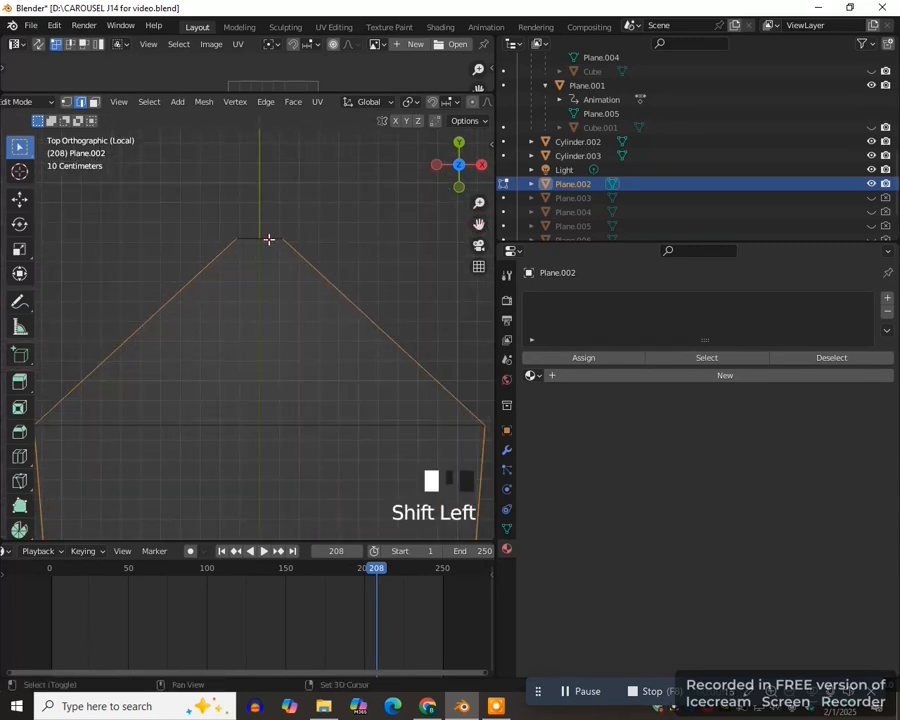
left_click(255, 240, "shift")
scroll(276, 277, "down", 5)
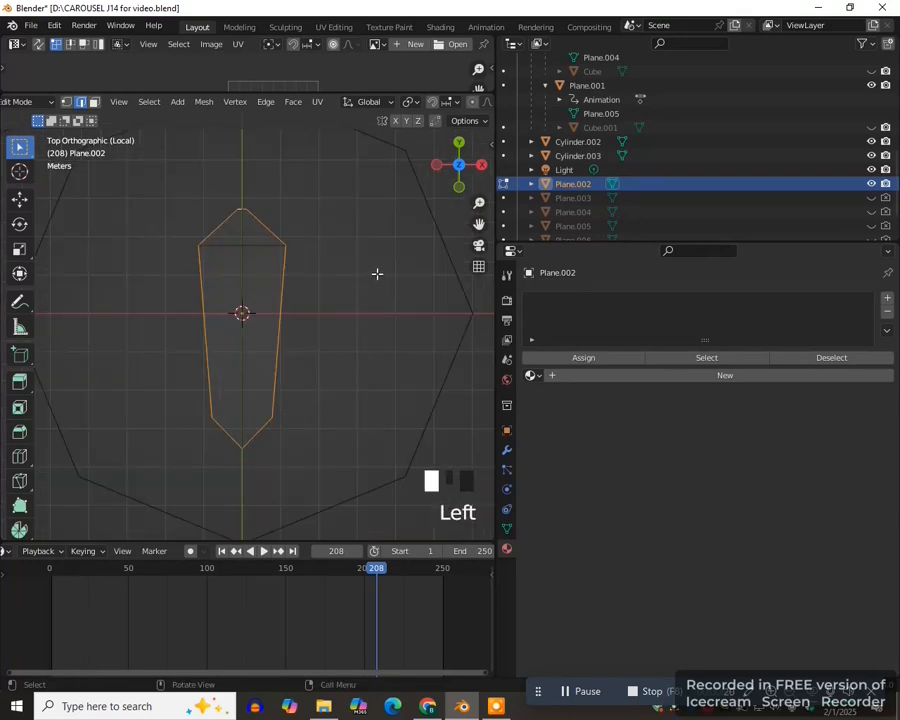
- Duplicate the outline edges in place, separate the copy into its own object, and return to Object Mode
key("shift+d")
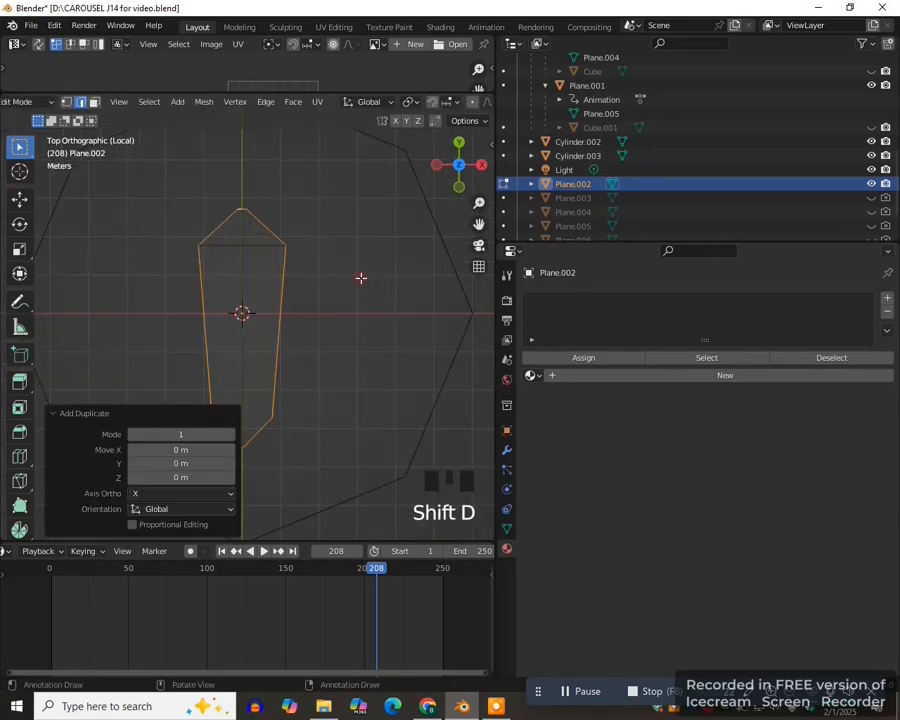
key("p")
left_click(361, 278)
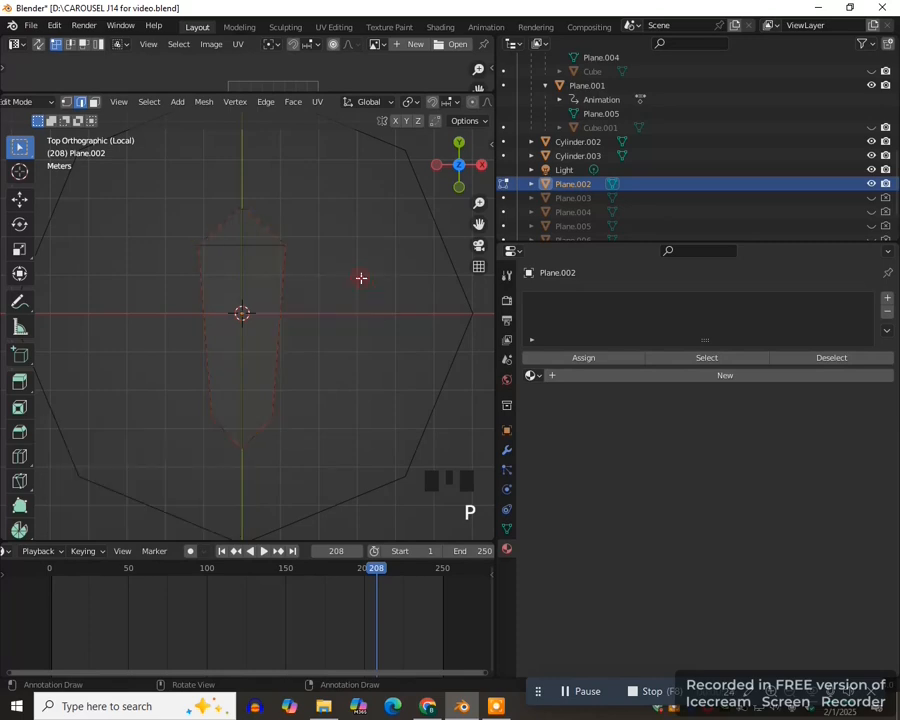
key("Tab")
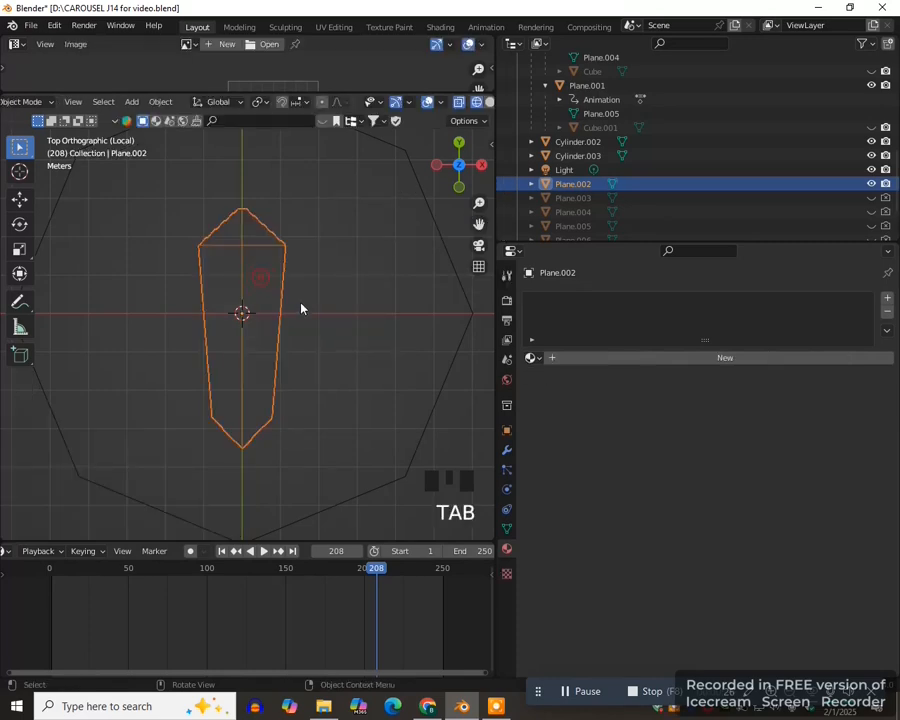
- Select the separated outline, keep it in its original position, and convert it to a curve
left_click(283, 314)
key("g")
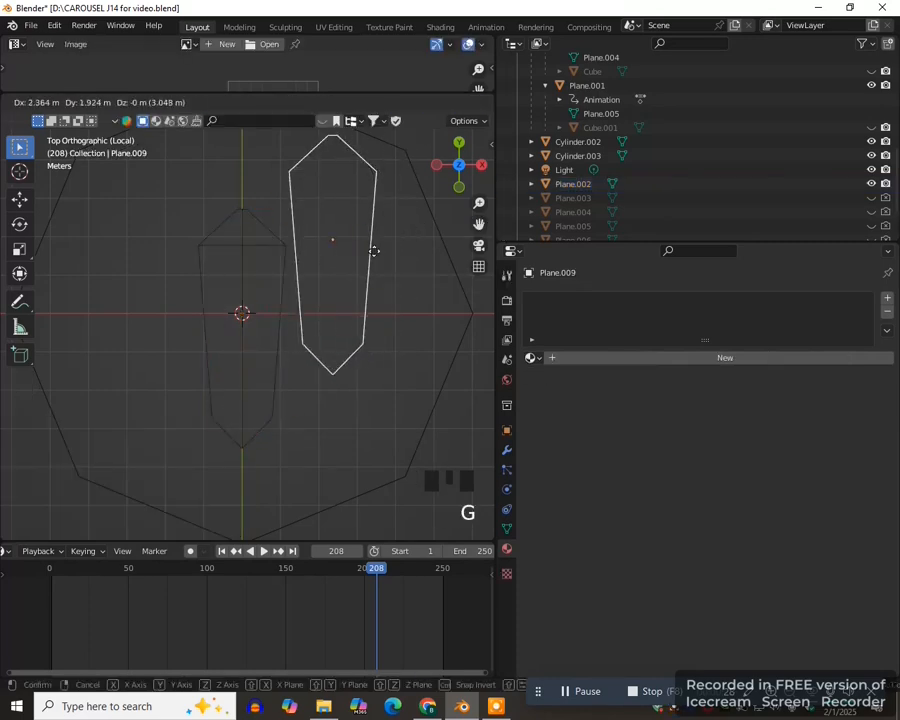
right_click(362, 277)
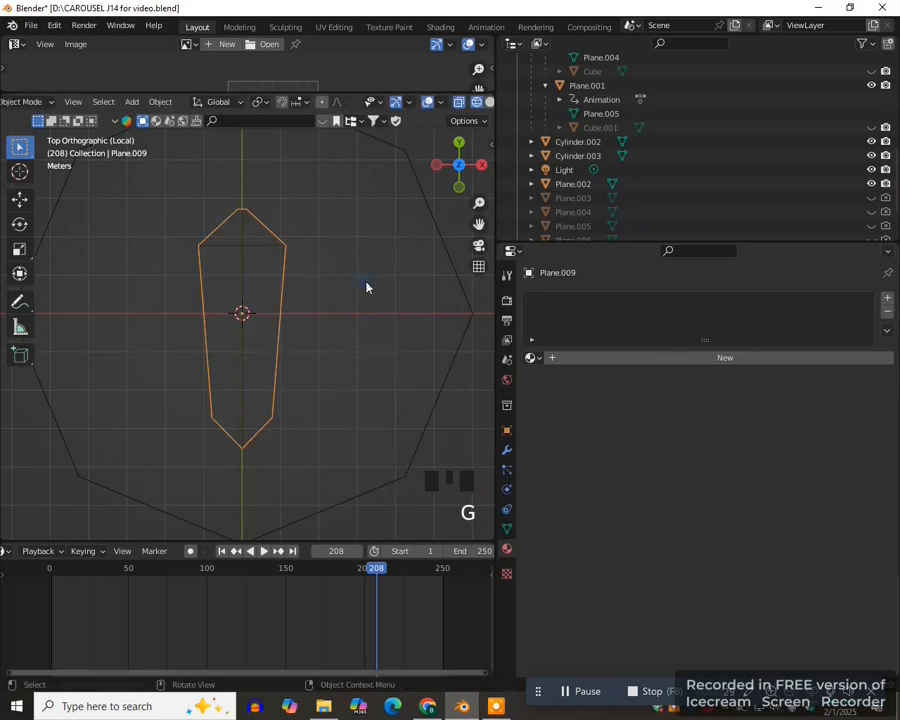
left_click(161, 102)
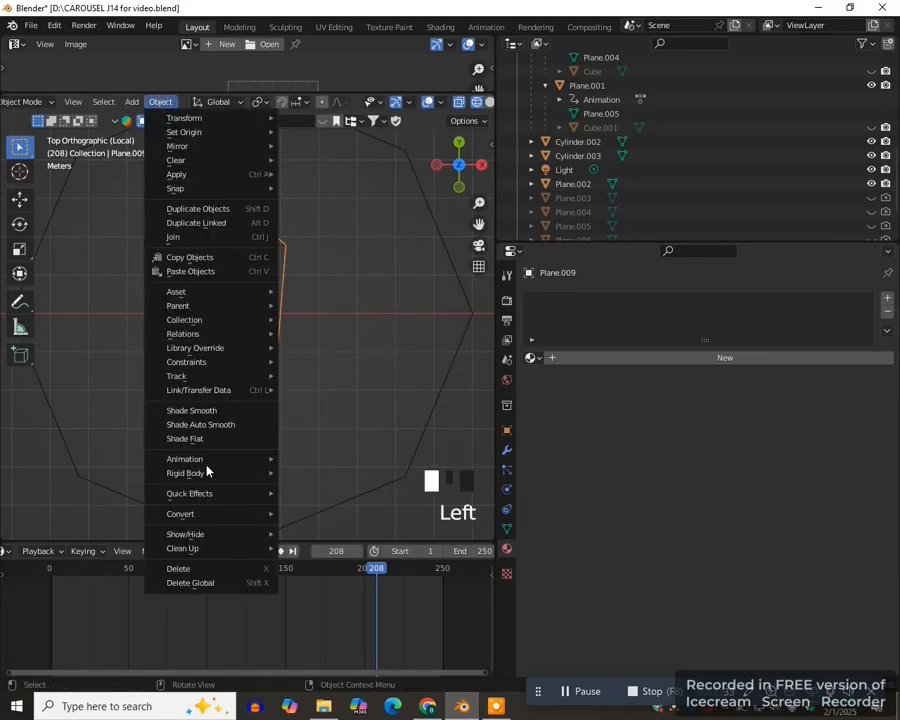
mouse_move(190, 515)
left_click(300, 513)
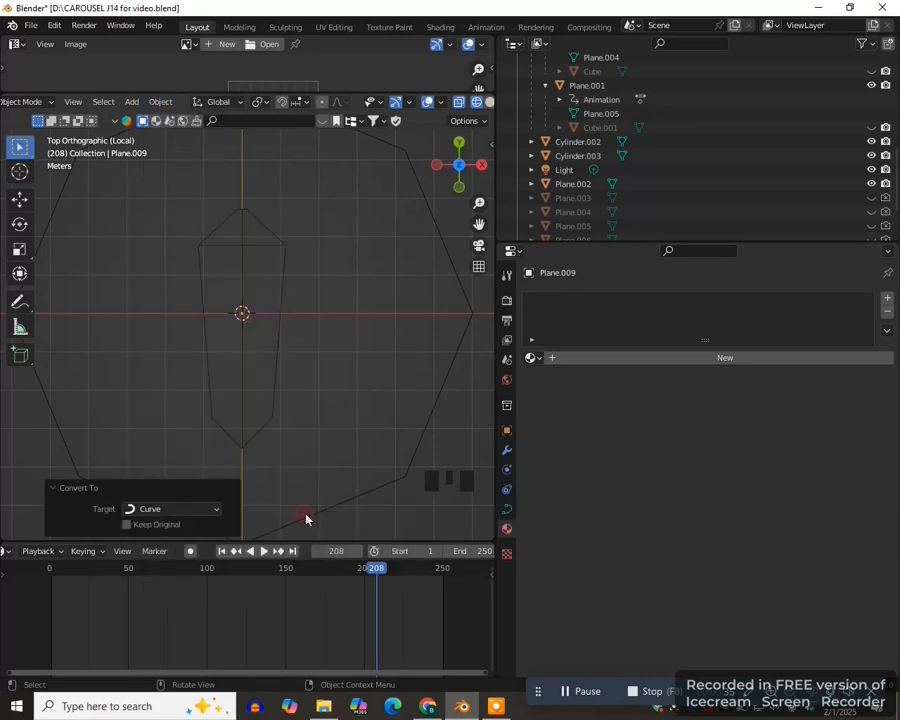
scroll(316, 436, "down", 1)
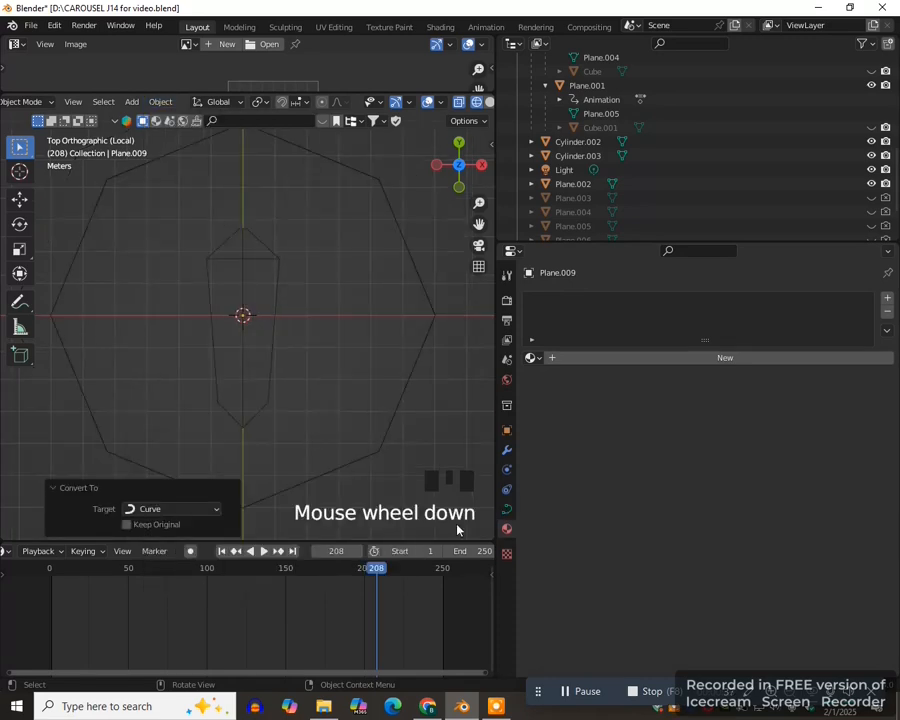
- Give the panel's outline curve a round bevel with a depth of 0.13 m
left_click(507, 511)
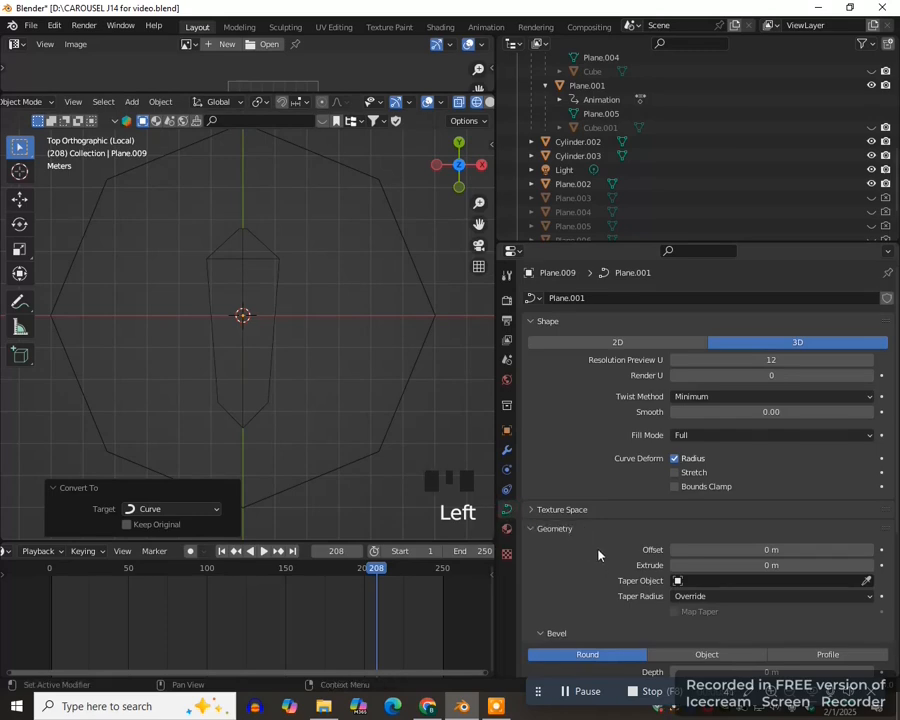
scroll(598, 550, "down", 4)
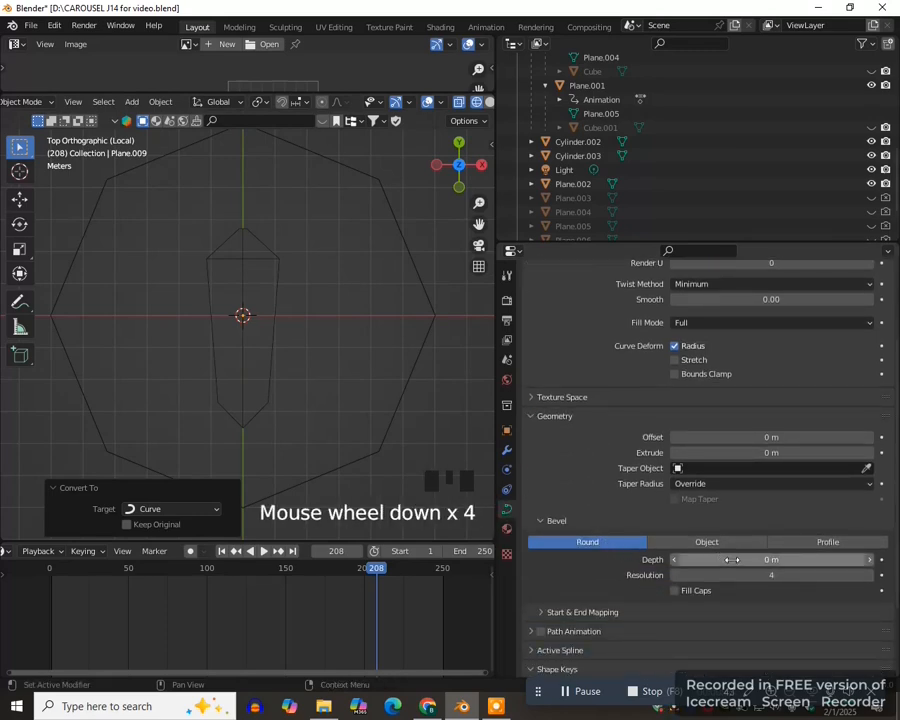
left_click_drag(710, 559, 745, 559)
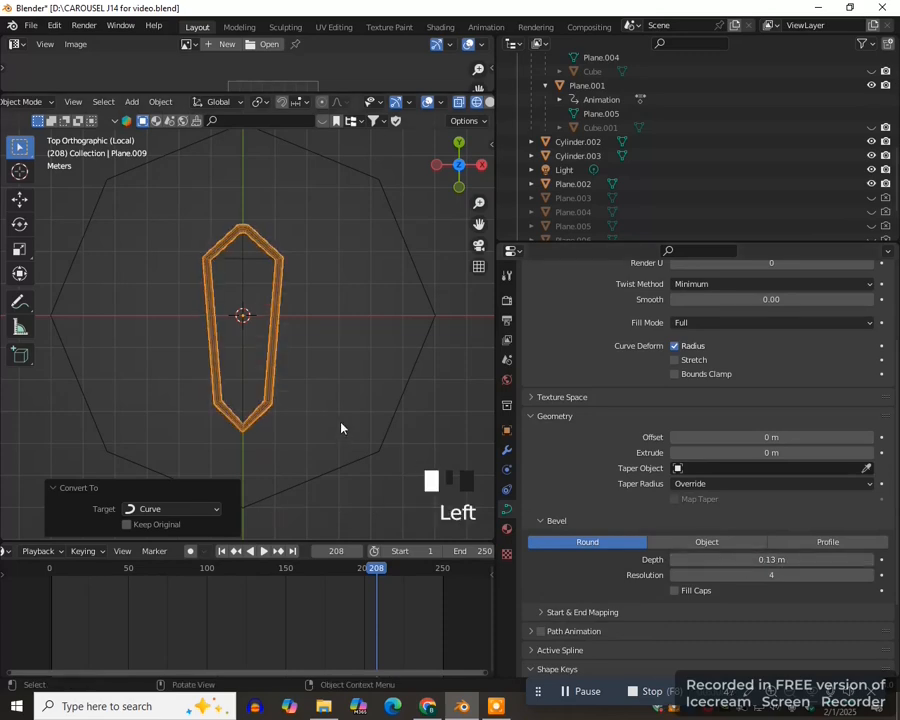
- Show the scene in solid shading, hide the octagonal column, and select the panel's beveled outline
key("z")
left_click(432, 386)
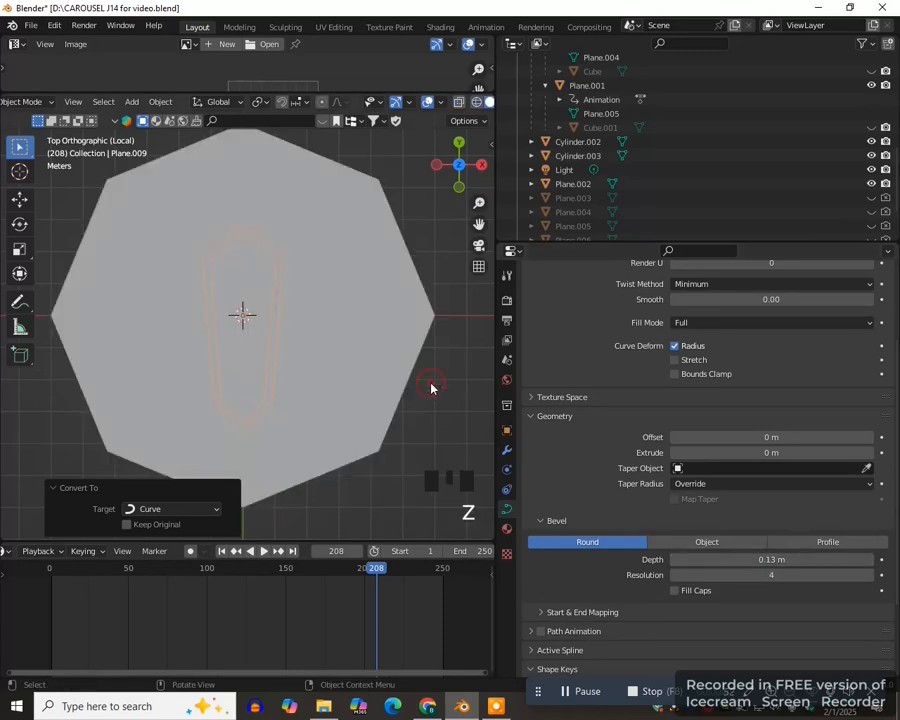
left_click(337, 395)
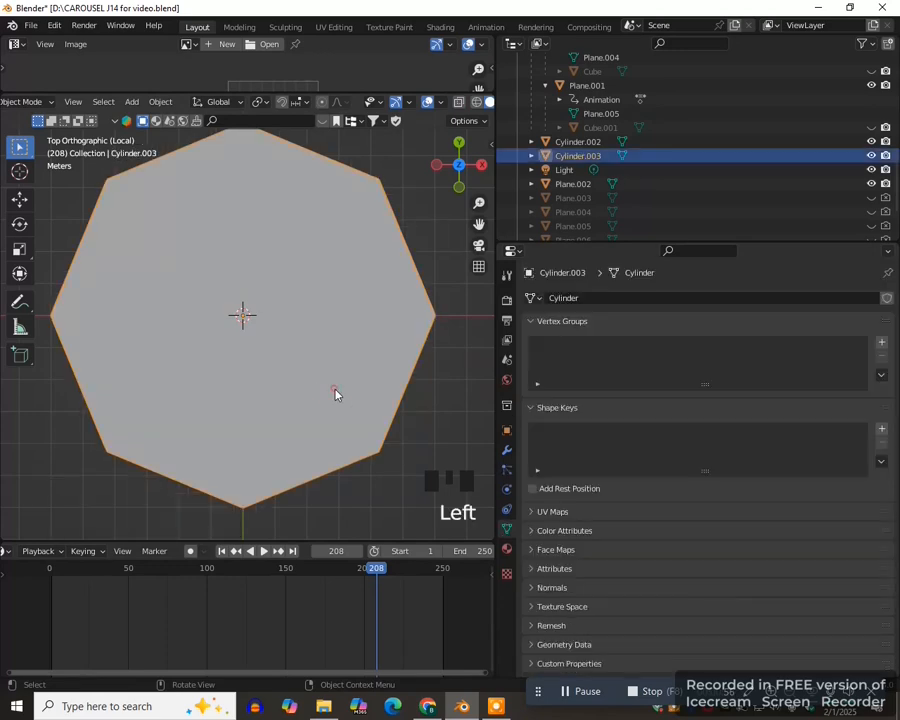
left_click(871, 156)
scroll(288, 402, "up", 3)
left_click(288, 402)
scroll(300, 398, "down", 2)
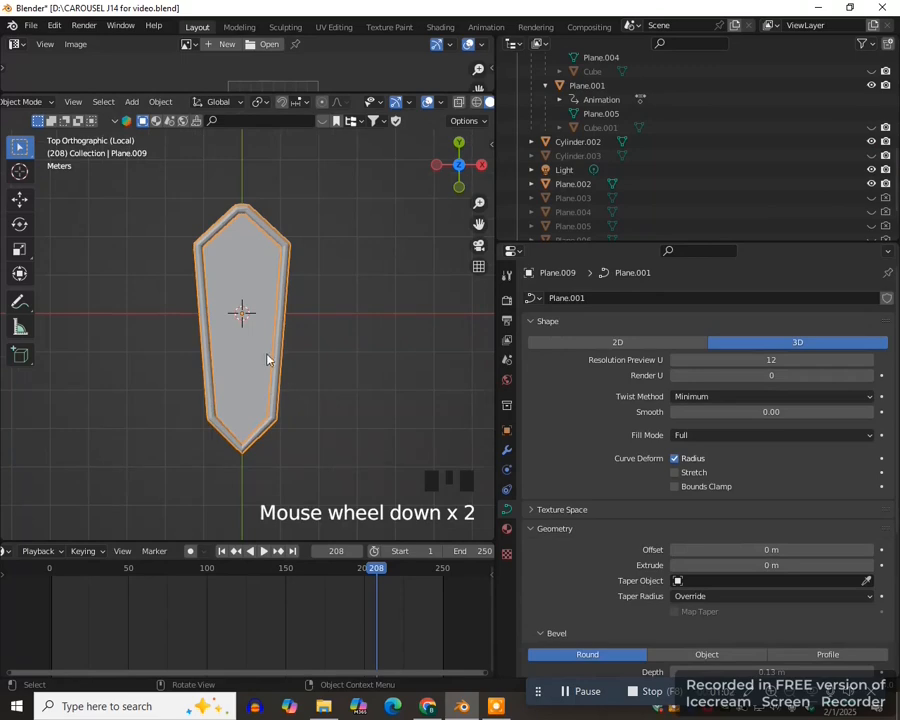
- Convert the beveled outline to a mesh and join it with the flat pointed panel
left_click(162, 102)
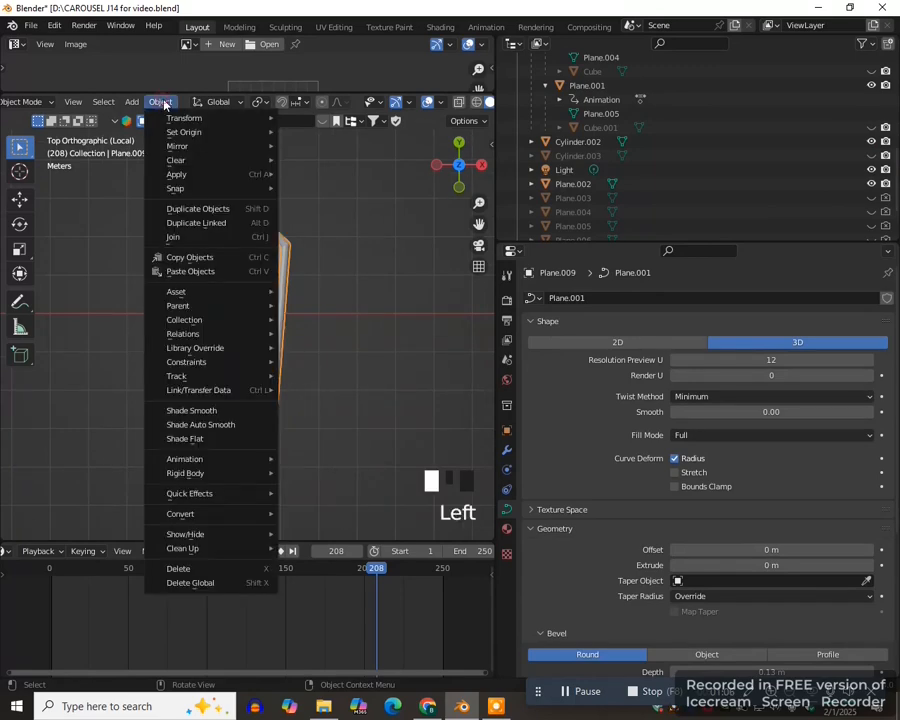
mouse_move(197, 515)
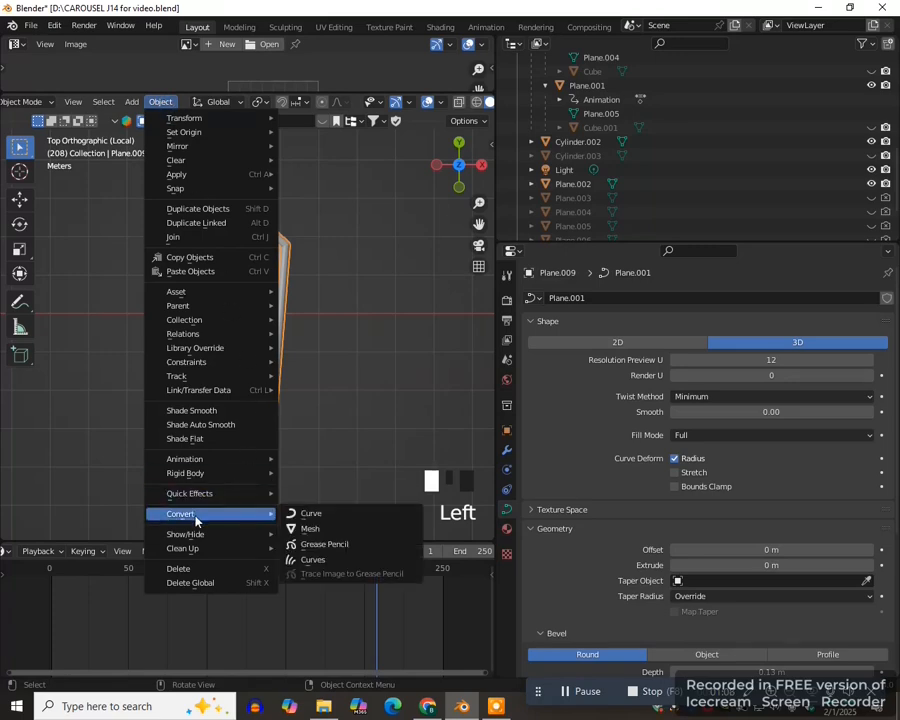
left_click(312, 528)
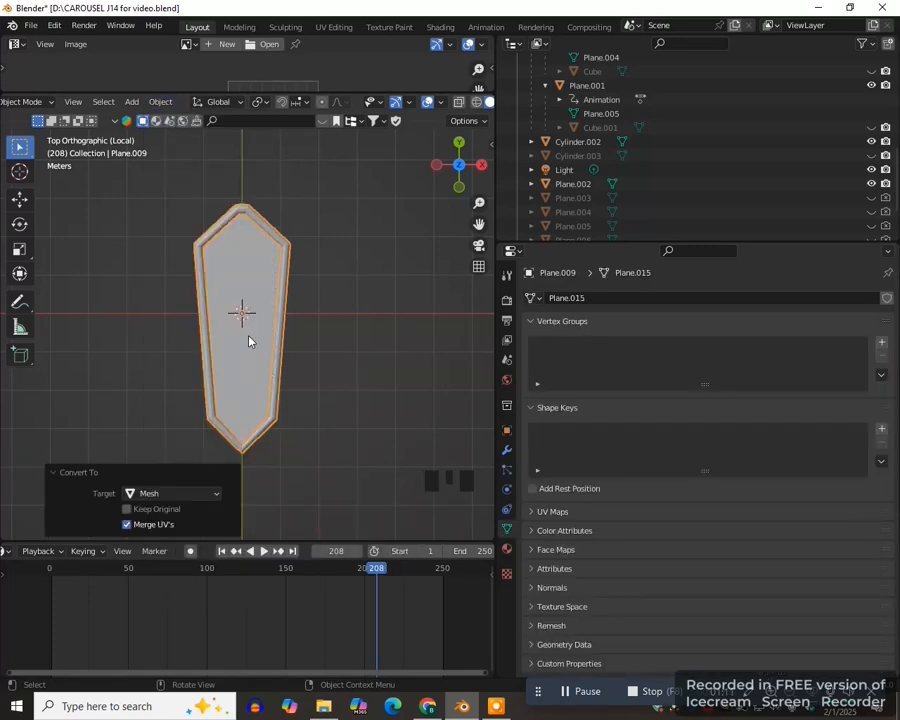
left_click(257, 349, "shift")
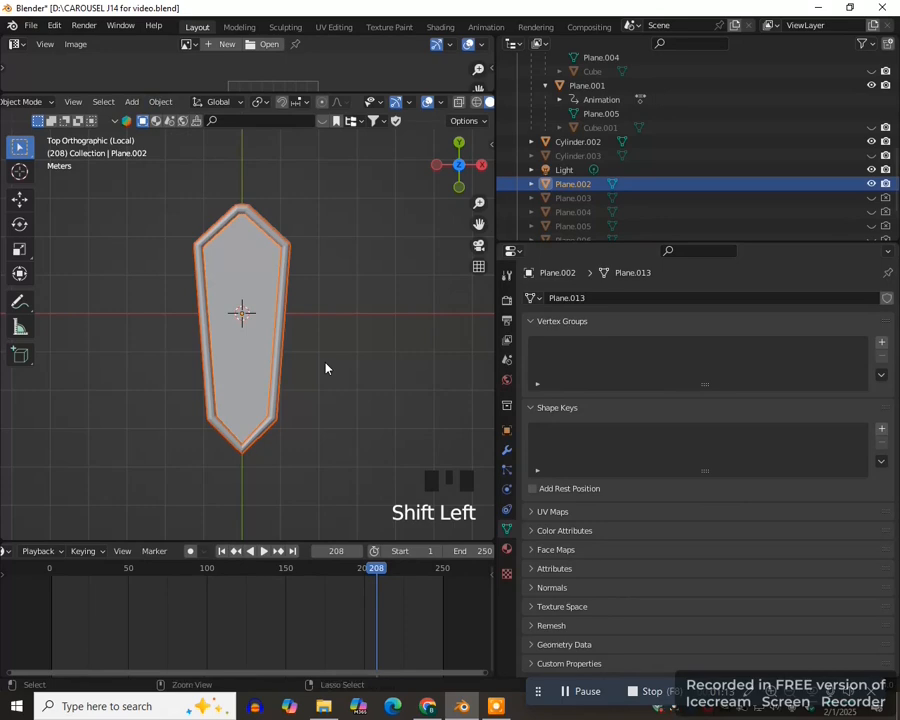
key("ctrl+j")
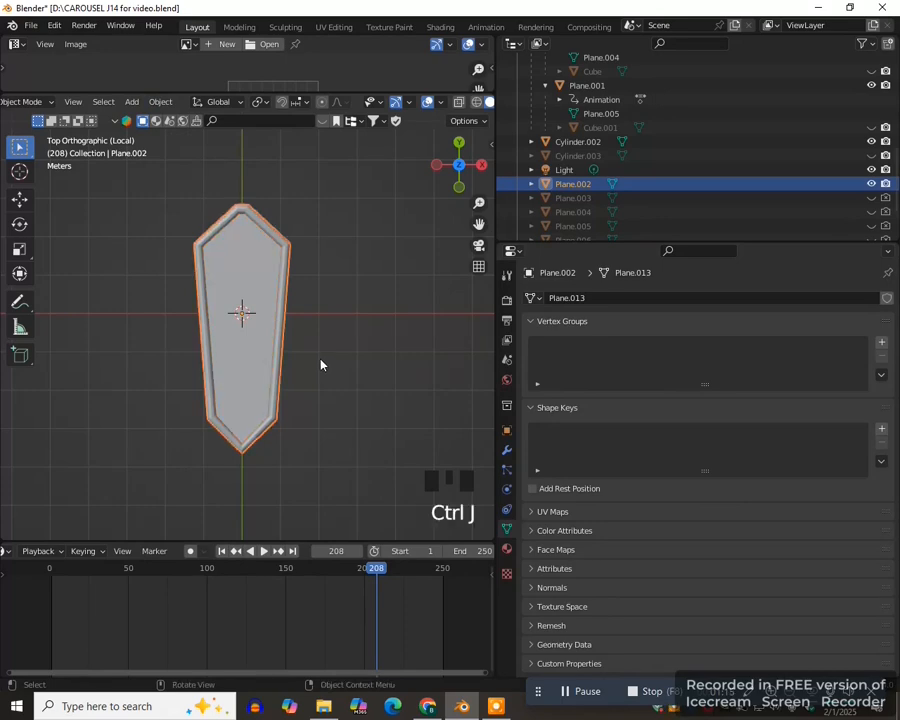
- Switch to Material Preview shading and assign the existing Material.006 to the joined panel
key("z")
left_click(388, 420)
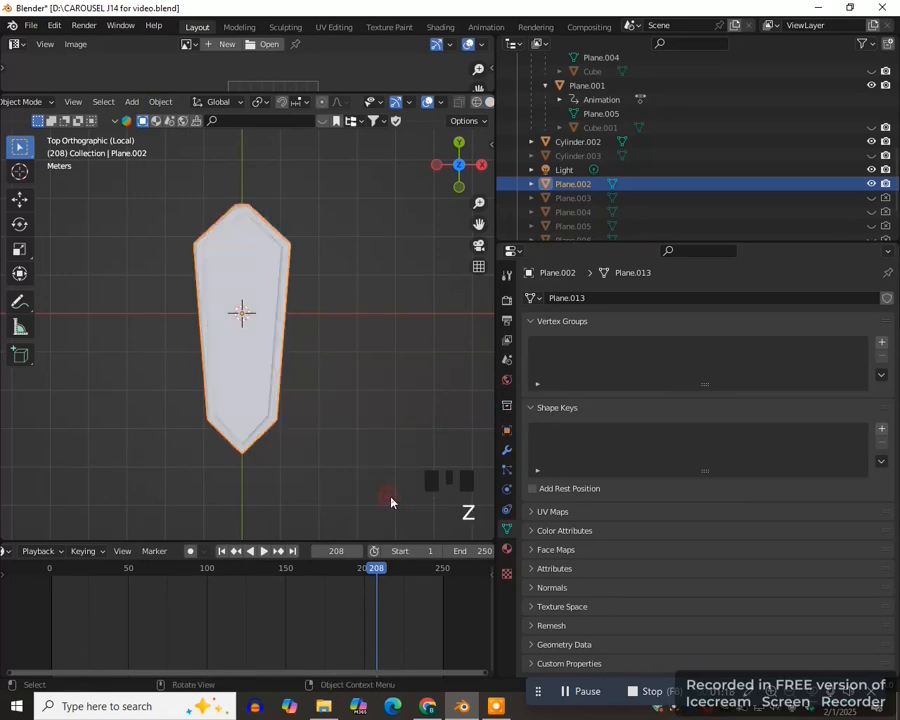
left_click(507, 550)
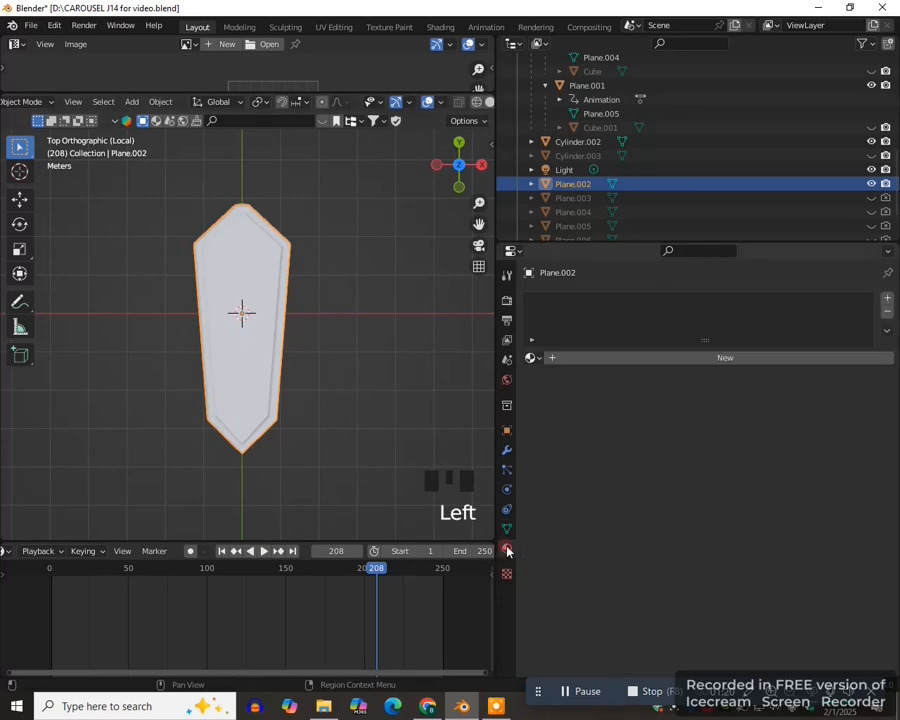
left_click(533, 358)
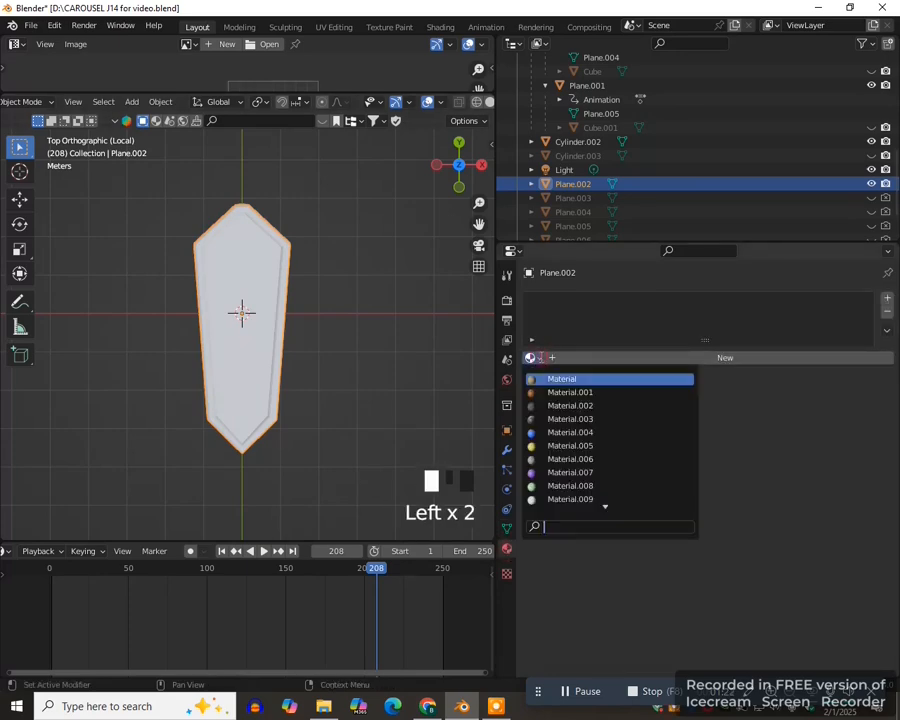
left_click(570, 458)
scroll(331, 399, "down", 1)
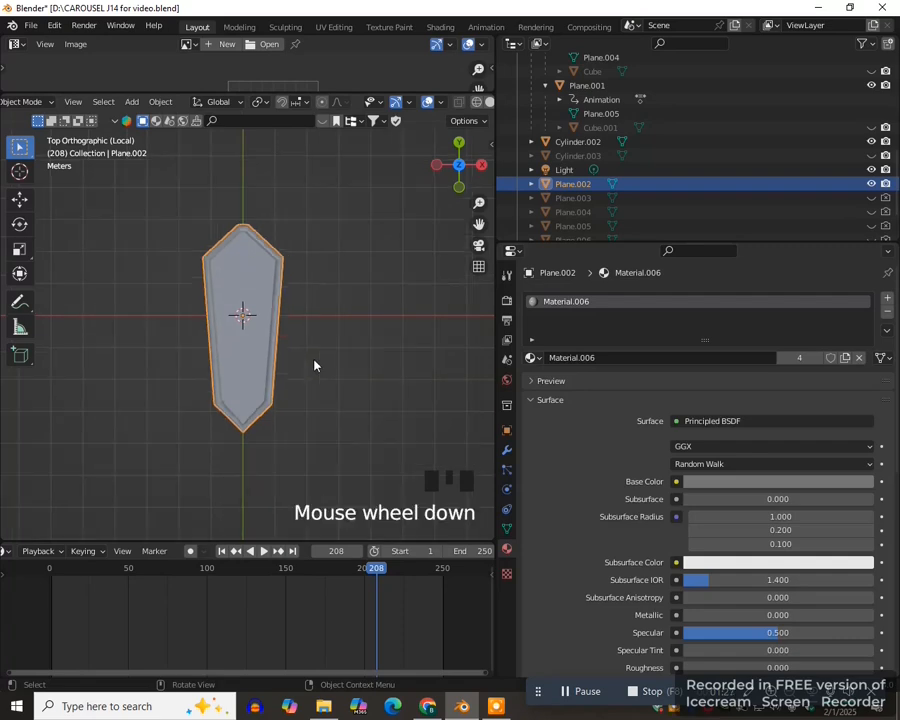
- Rotate the pointed panel 90° about the global X axis so it stands upright
scroll(312, 358, "down", 1)
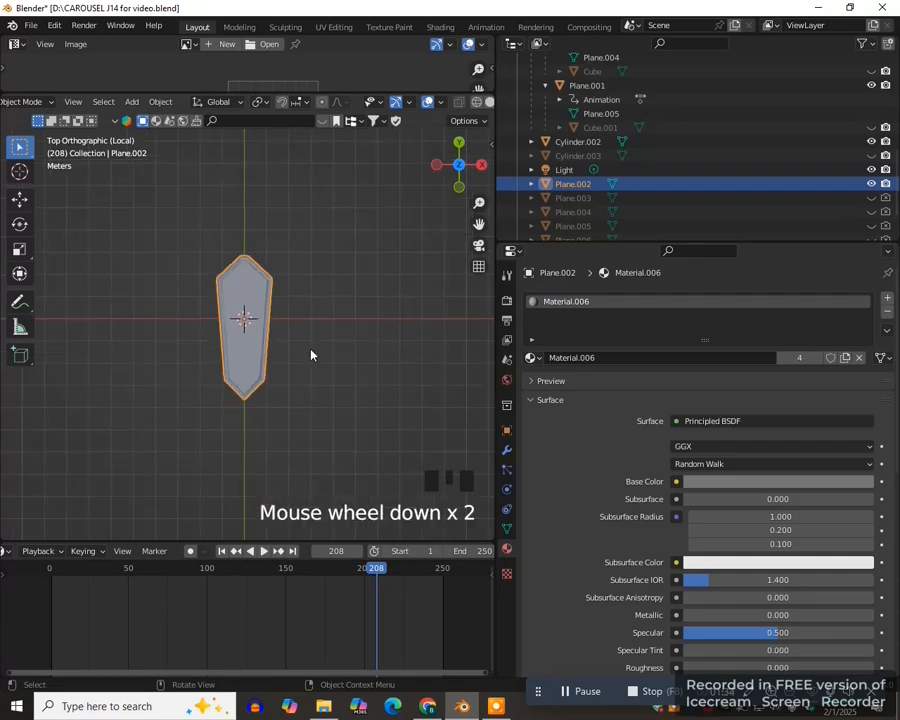
key("r")
key("x")
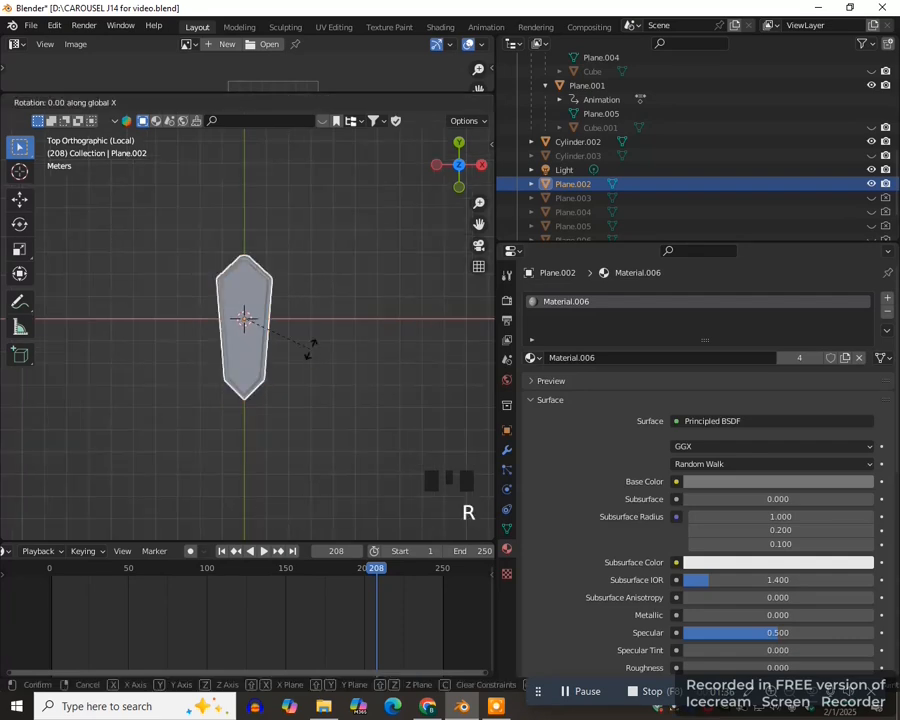
key("9")
key("0")
key("Return")
- Unhide the octagonal column, switch to wireframe shading, and scale the upright panel by about 1.332
left_click(871, 155)
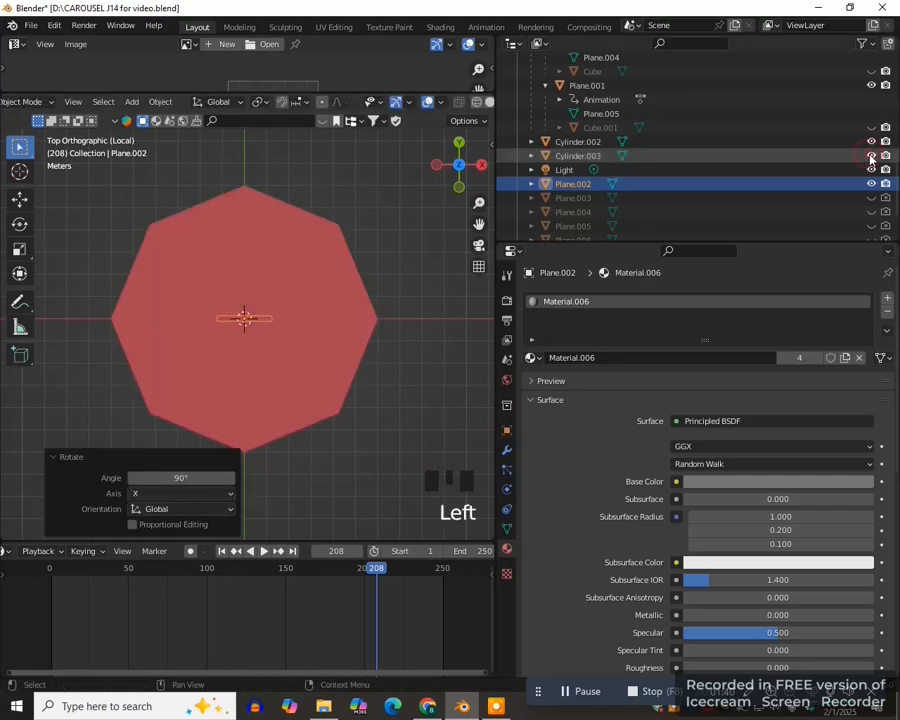
key("z")
key("4")
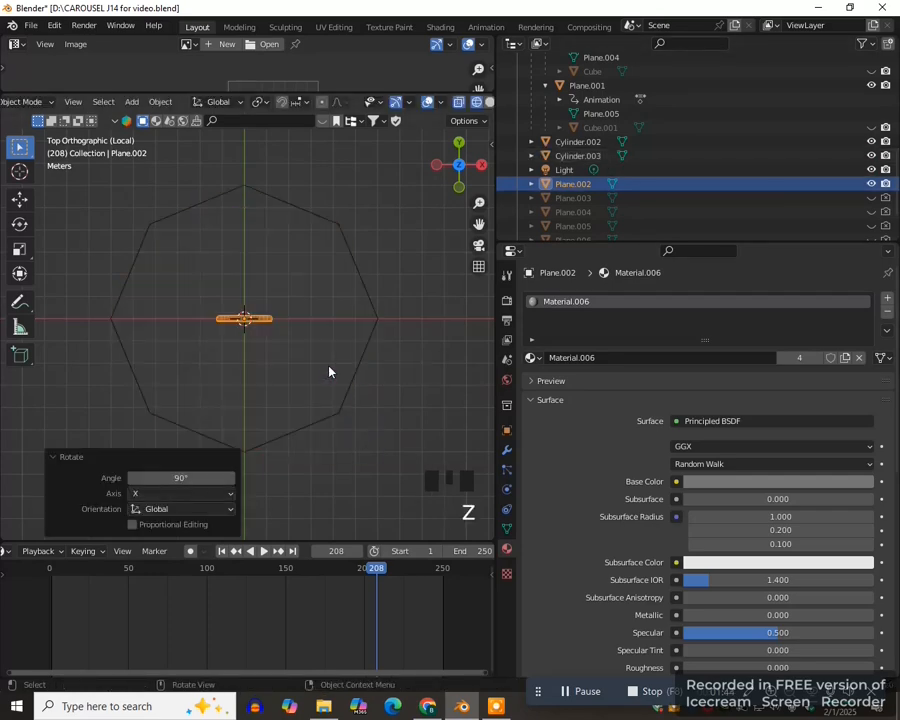
scroll(329, 372, "up", 1)
key("s")
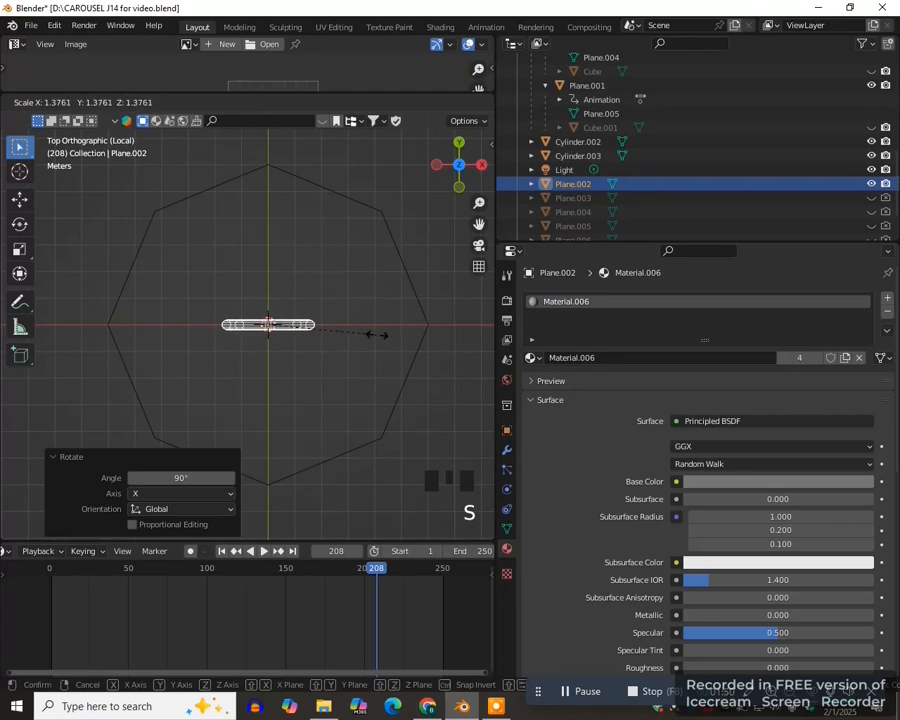
left_click(374, 340)
- Move the panel about -5.07 m in X and 2.37 m in Y, and rotate it about -66.9° to match the column's upper-left side
key("g")
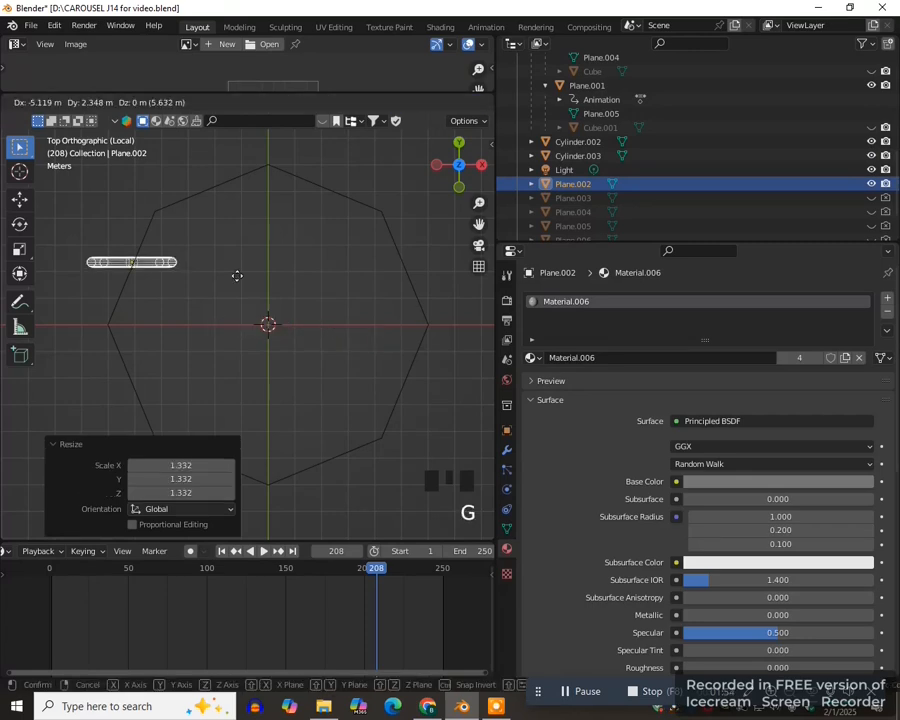
left_click(238, 271)
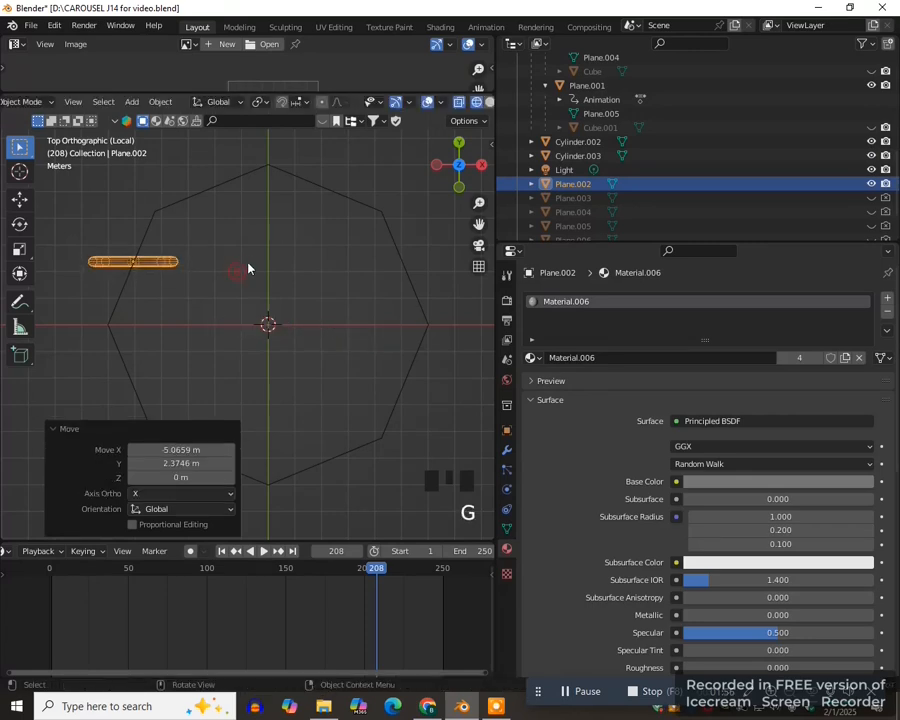
key("r")
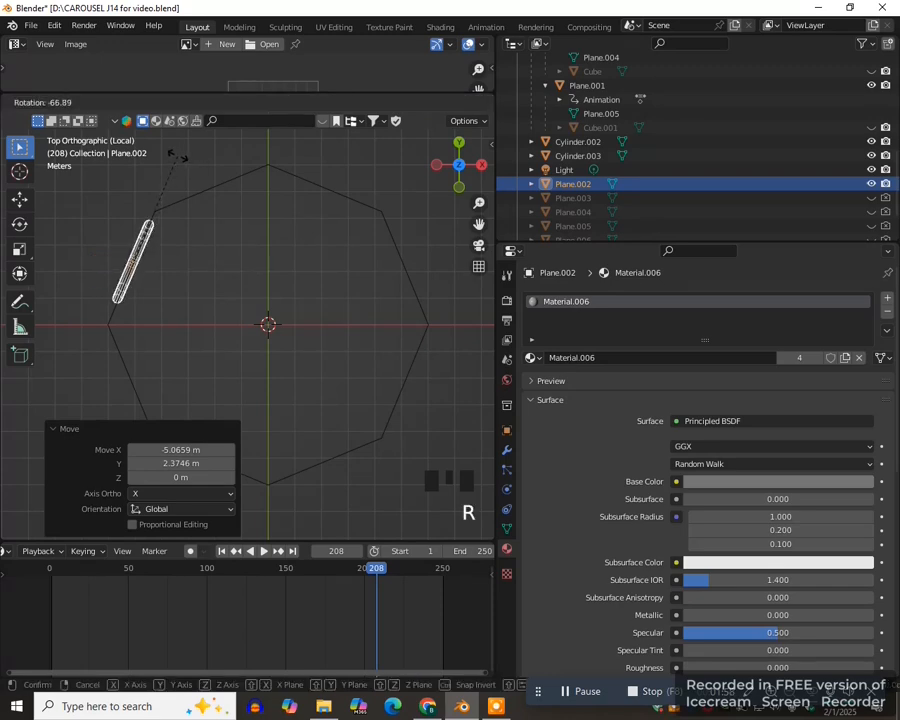
left_click(177, 156)
- Fit the panel against the outside of the column's side by moving it about -0.22 m in X and -0.18 m in Y
left_click_drag(478, 223, 548, 264)
scroll(295, 298, "up", 2)
scroll(261, 321, "down", 1)
scroll(283, 317, "up", 1)
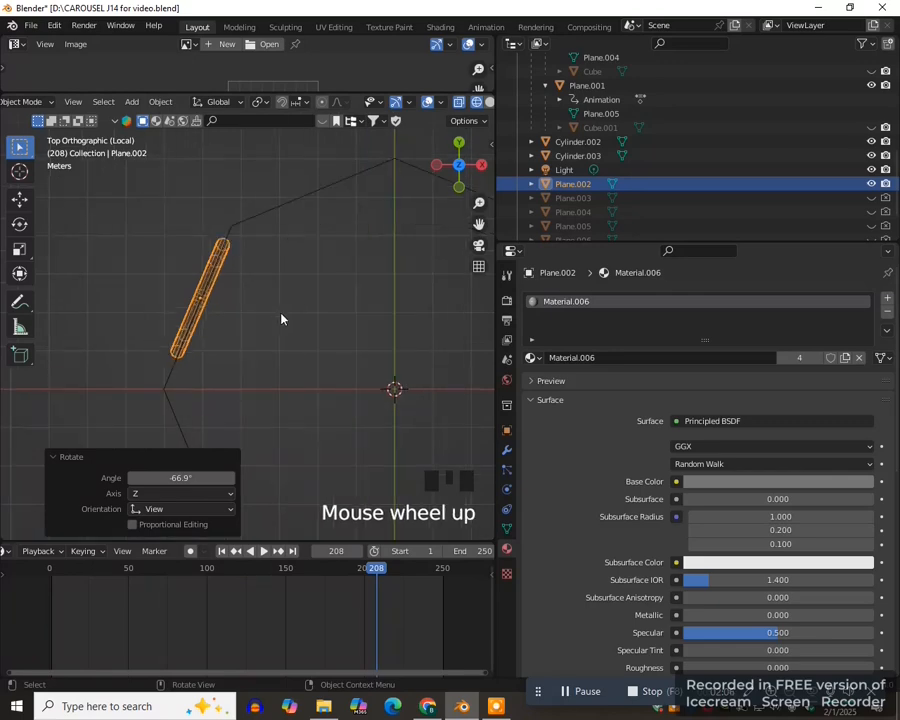
key("g")
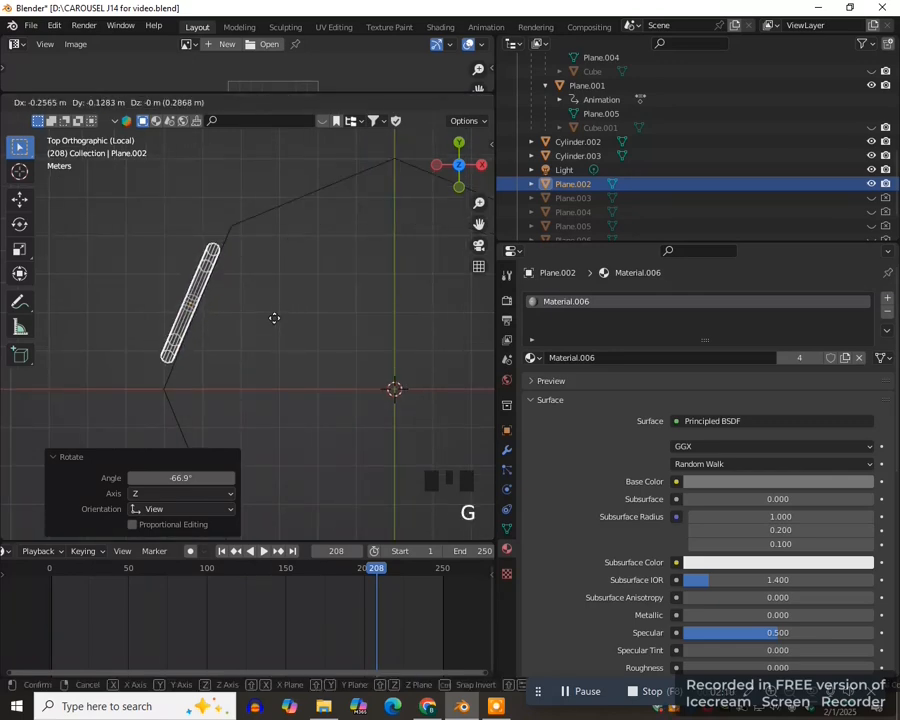
left_click(274, 318)
- Duplicate the panel and align the copy with the adjacent column side, just left of the octagon's top corner
scroll(298, 283, "down", 4)
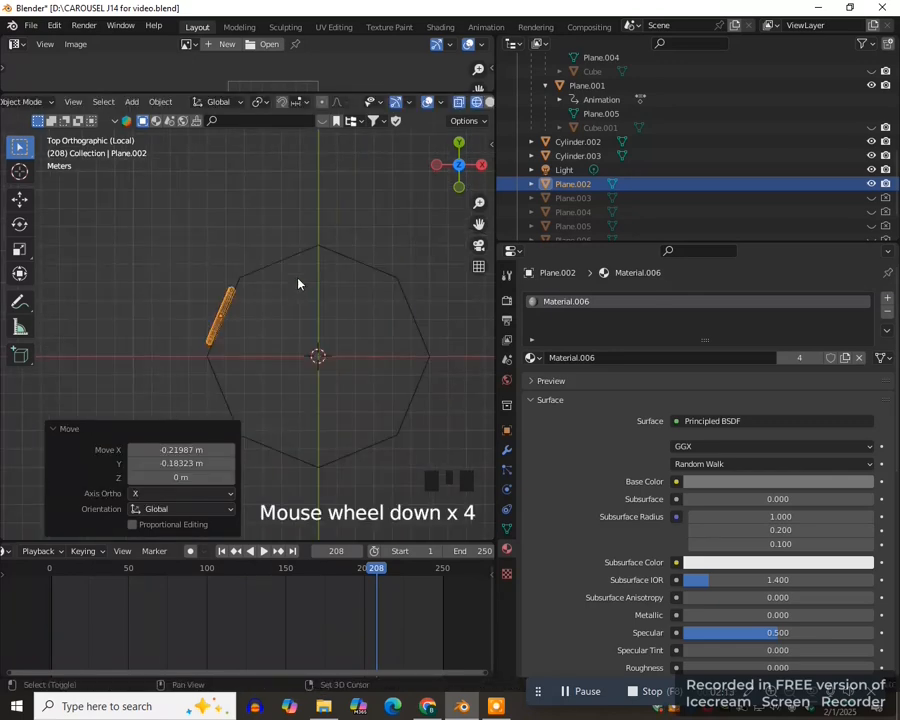
key("shift+d")
left_click(355, 225)
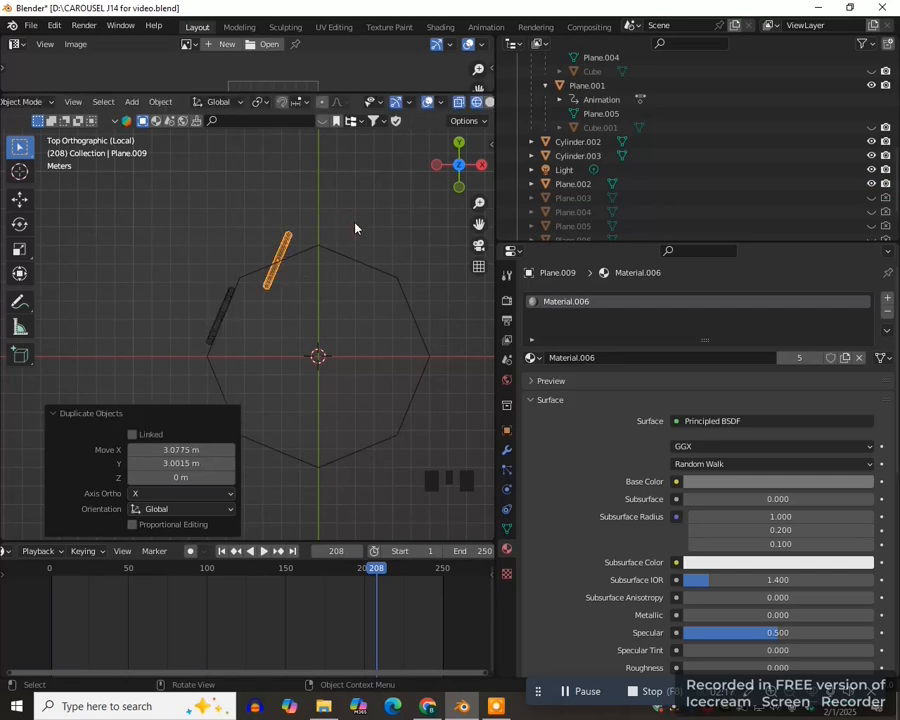
left_click(343, 389)
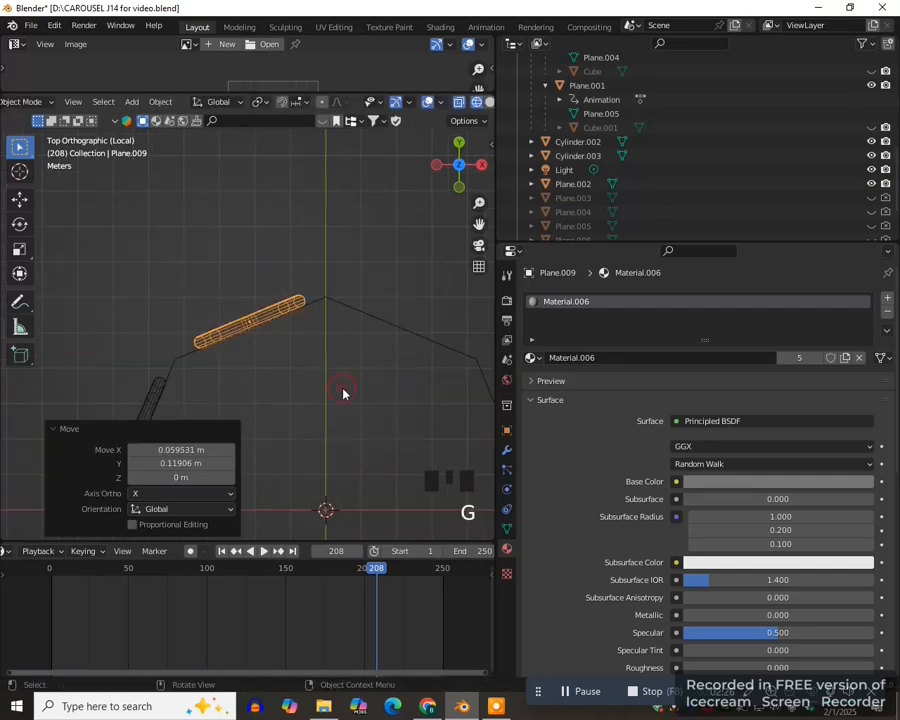
key("g")
left_click(349, 376)
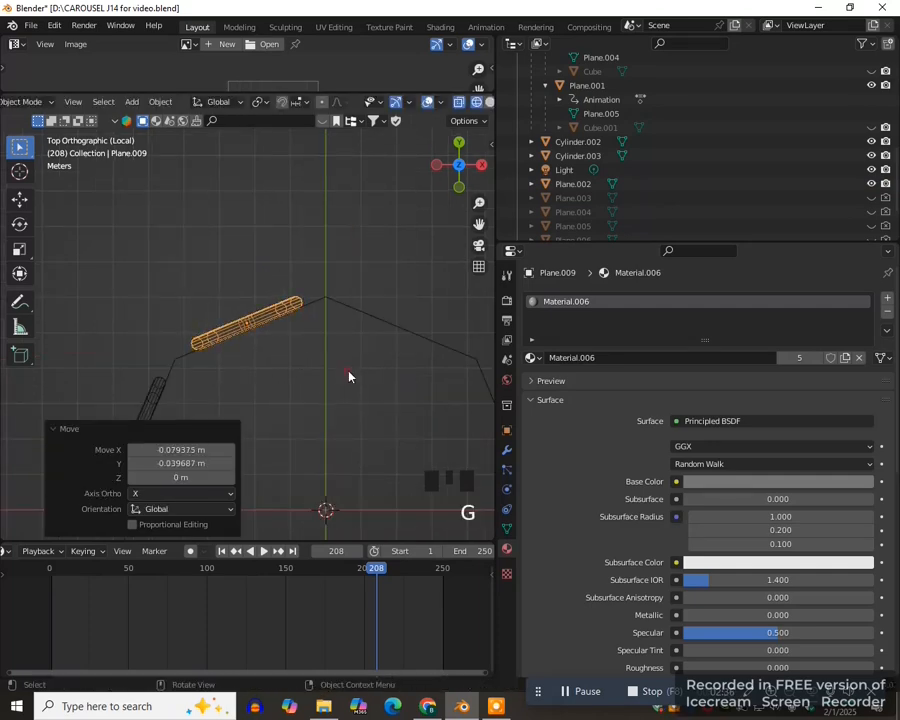
- Duplicate both panels, move the copies about 8.48 m in X, rotate them about 91°, and fit them to the column's two upper-right sides
scroll(283, 363, "down", 3)
left_click(196, 375, "shift")
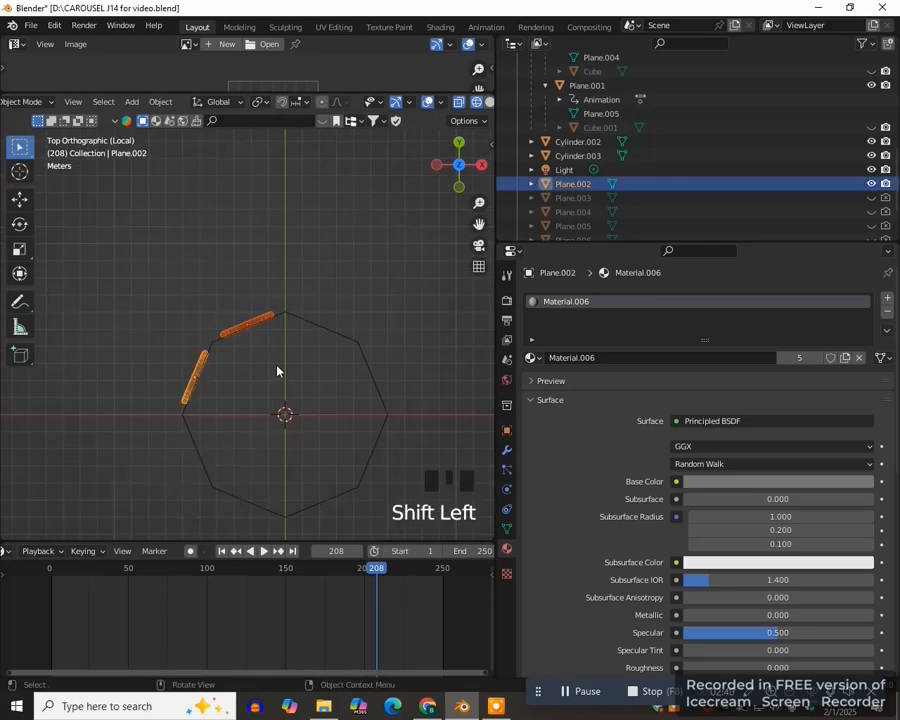
key("shift+d")
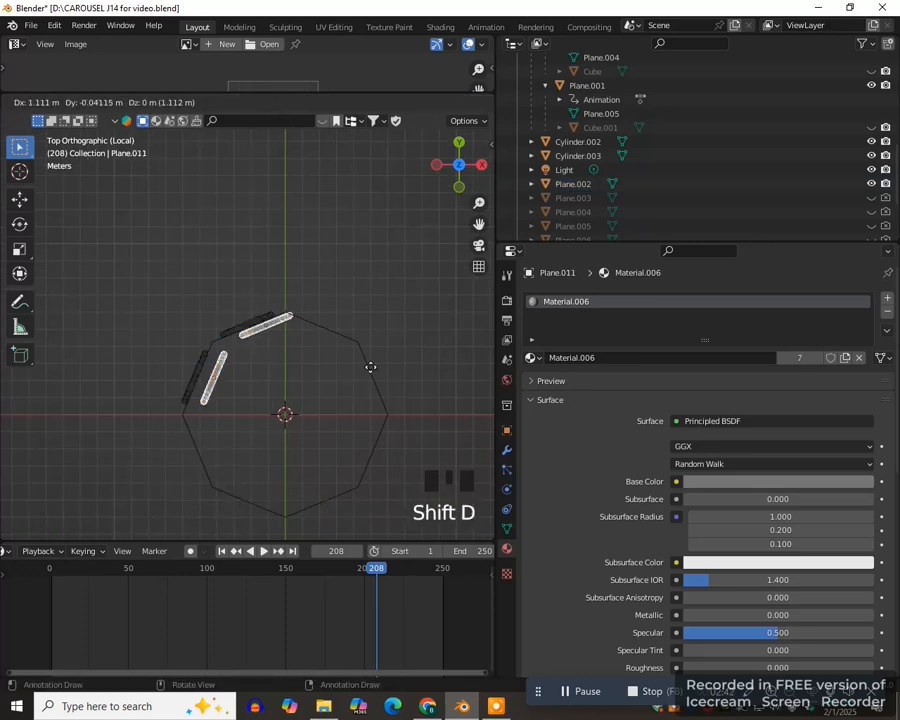
left_click(418, 360)
key("r")
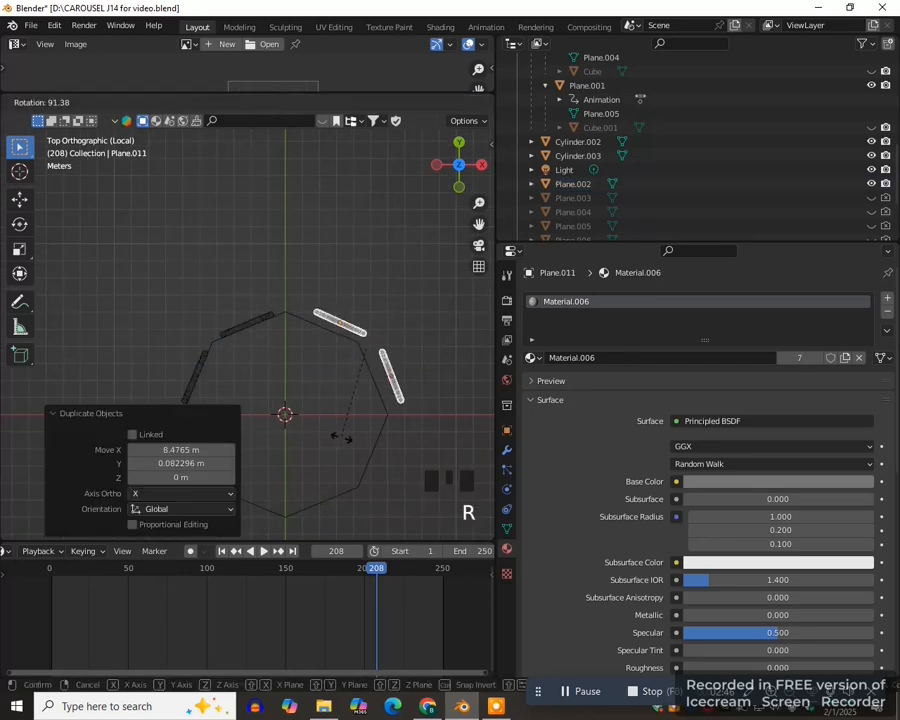
left_click(344, 436)
scroll(400, 400, "up", 1)
key("g")
left_click(410, 359)
- Duplicate all four panels on the octagon's upper half in place and rotate the copies 180° about Z
left_click(187, 262, "shift")
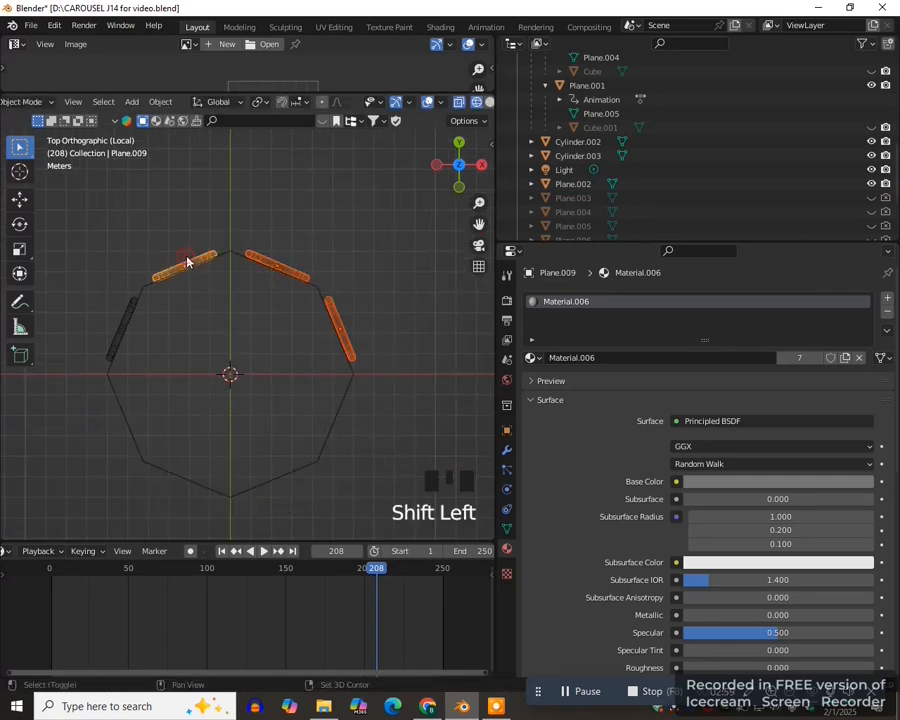
left_click(125, 322, "shift")
scroll(309, 289, "down", 2)
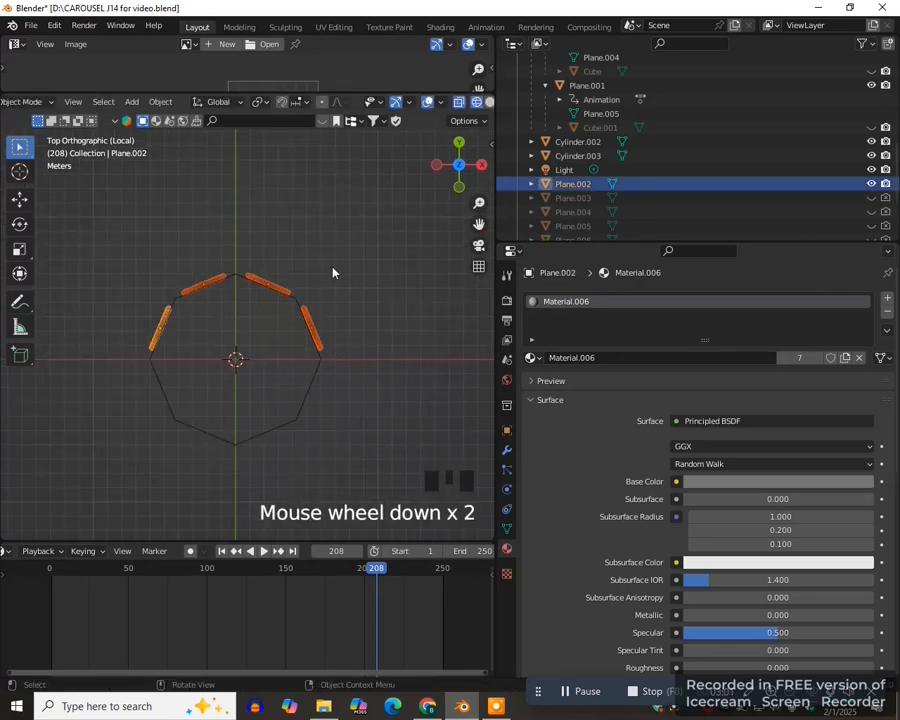
key("shift+d")
left_click(333, 271)
type("rz180")
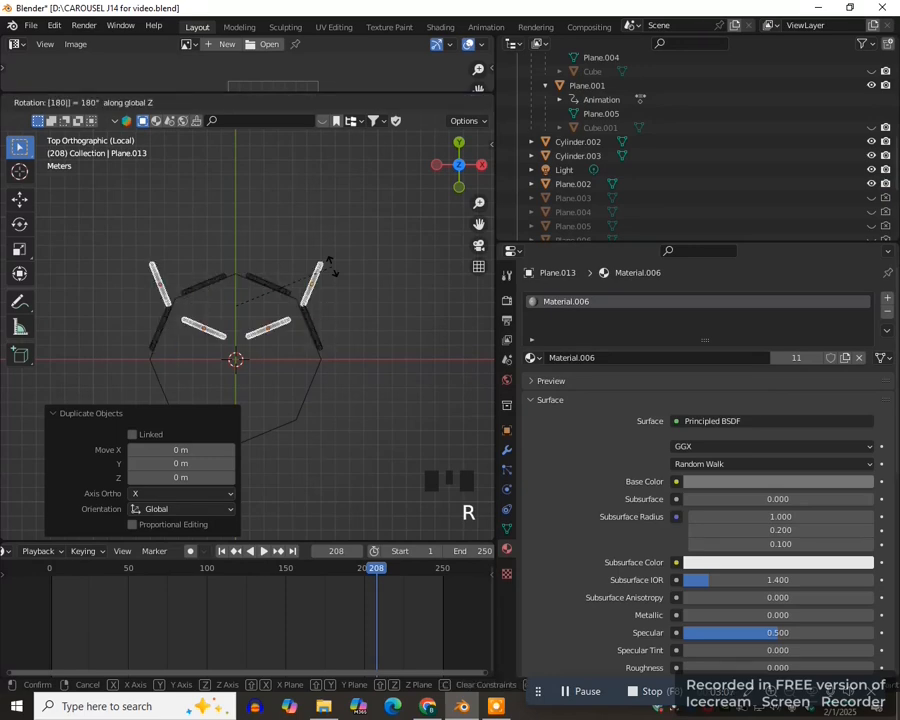
key("Return")
- Move the four copied panels about -7.8 m in Y and fit them against the column's lower sides
key("g")
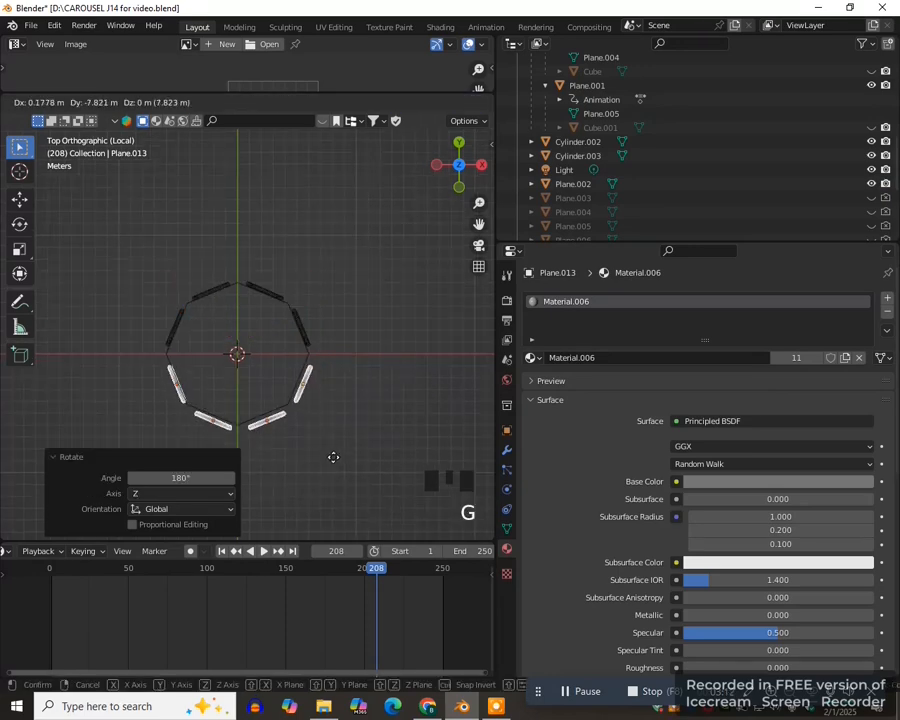
left_click(332, 453)
left_click_drag(480, 226, 485, 165)
scroll(366, 408, "up", 5)
key("g")
left_click(357, 427)
scroll(356, 412, "down", 2)
key("g")
left_click(356, 409)
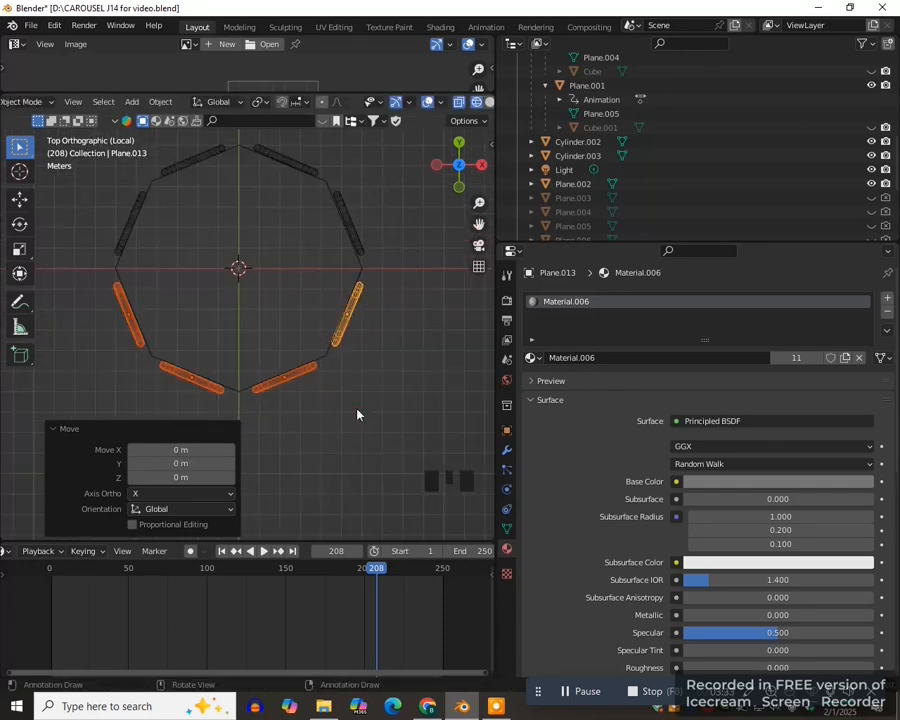
- Select all eight panels around the column and join them into one object
scroll(340, 280, "down", 1)
left_click(340, 245, "shift")
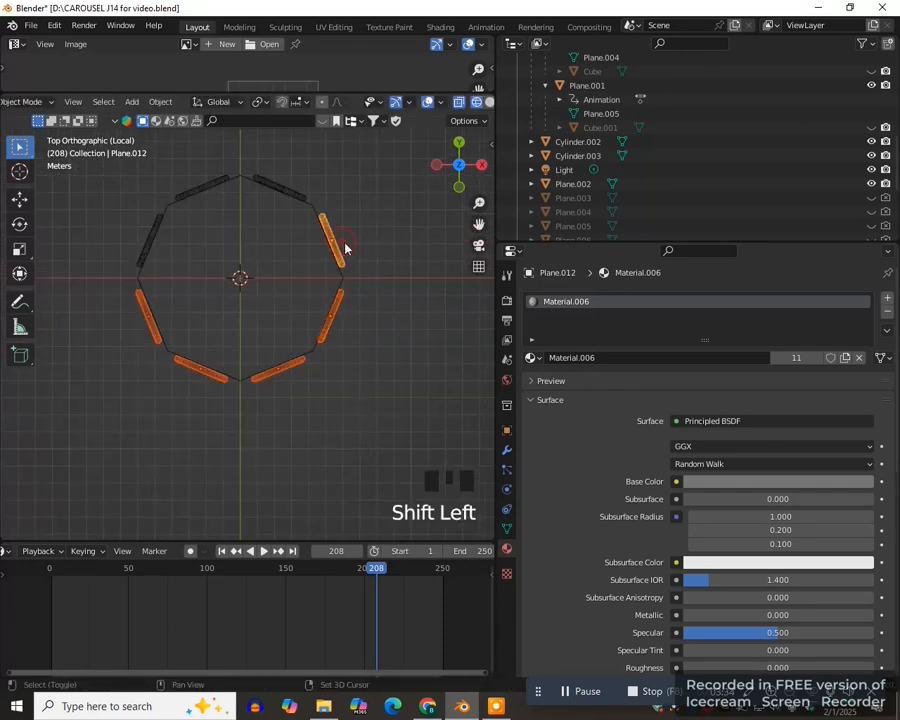
left_click(290, 190, "shift")
left_click(202, 188, "shift")
left_click(150, 240, "shift")
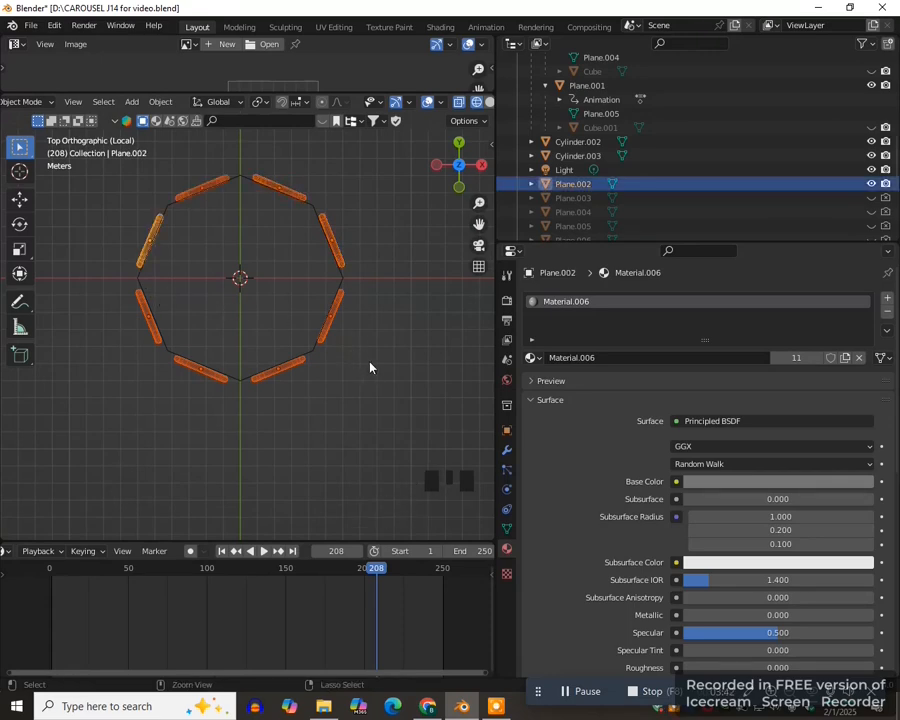
key("ctrl+j")
- Show the column in Material Preview from the front and raise the joined panels about 5.29 m in Z
key("KP_1")
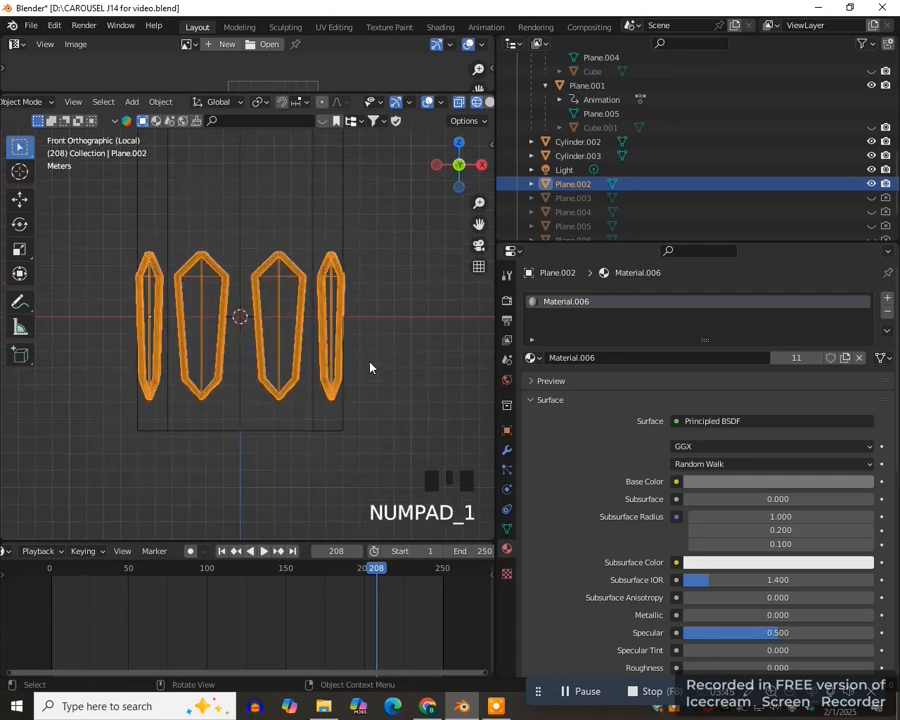
scroll(370, 368, "down", 2)
key("z")
left_click(358, 426)
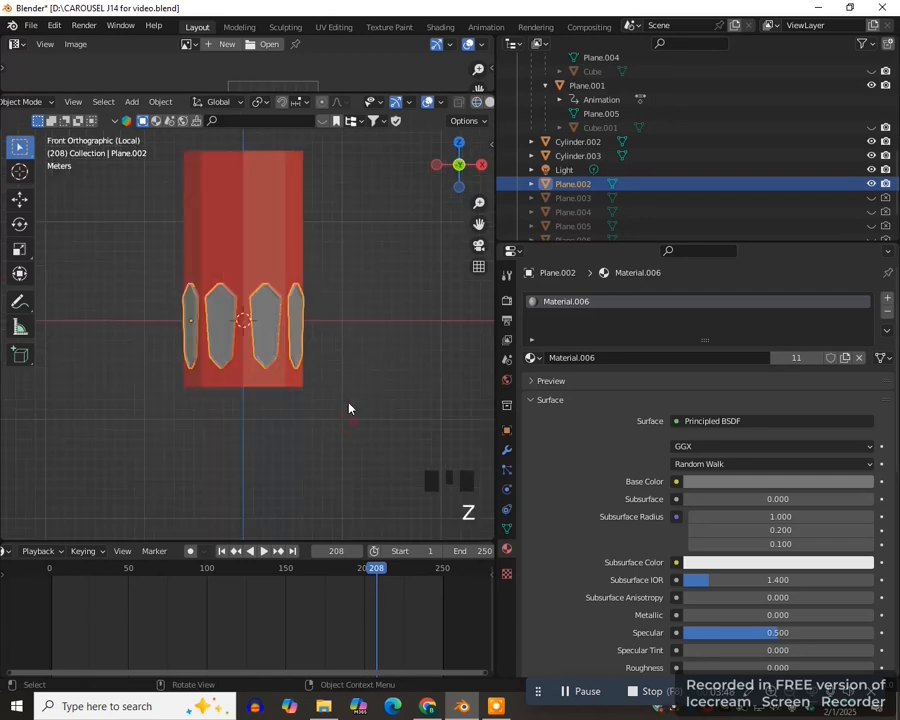
scroll(350, 410, "down", 1)
key("g")
key("z")
left_click(342, 300)
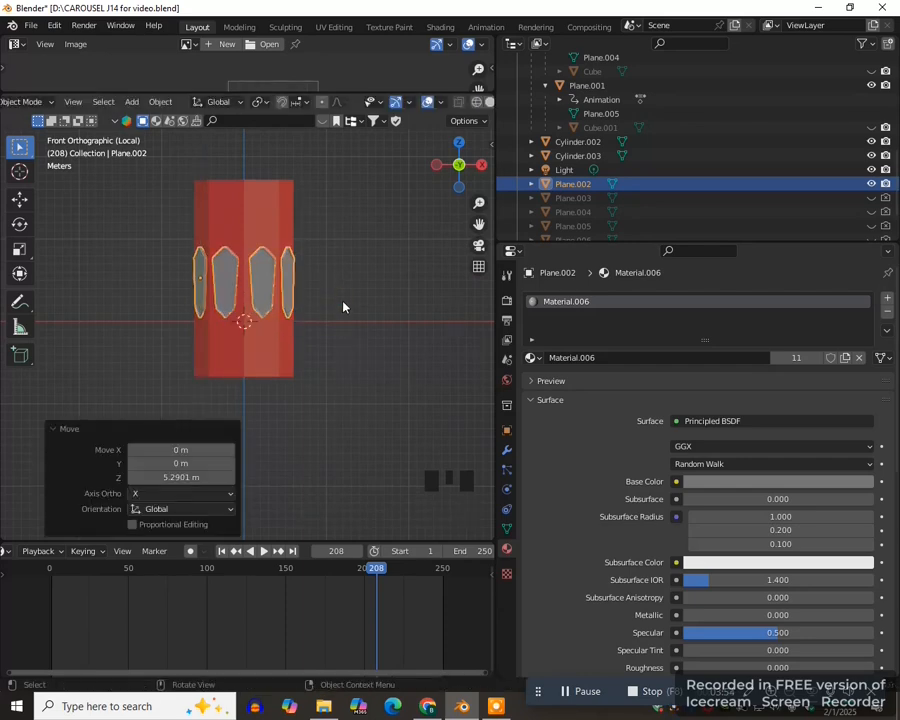
- Stretch the joined panels to about 1.29 times their height along Z, and leave local view to show the whole carousel
key("s")
key("z")
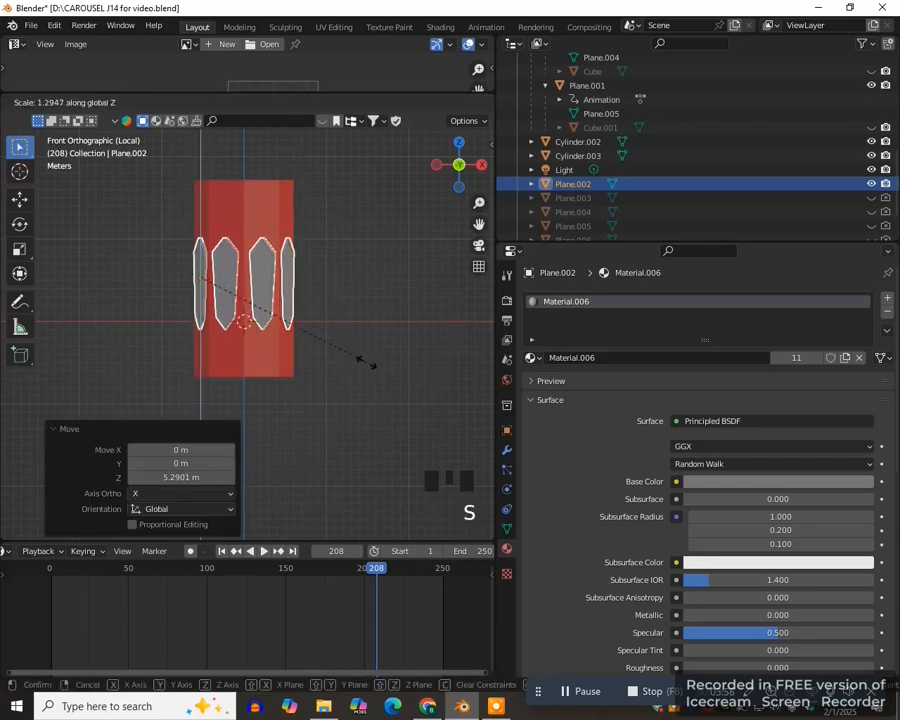
left_click(358, 357)
scroll(357, 357, "down", 1)
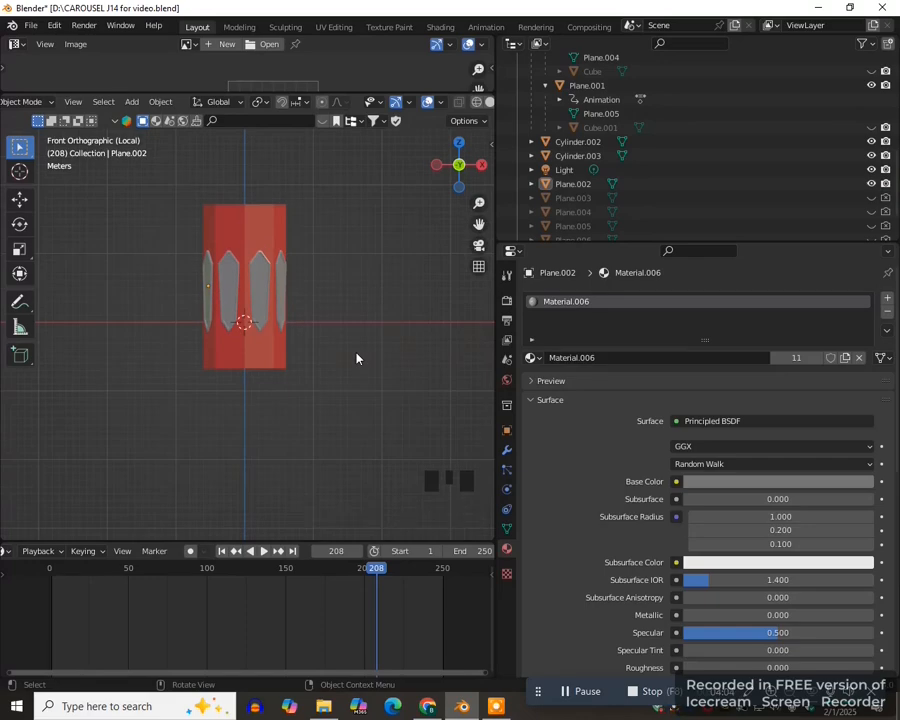
key("KP_Divide")
key("KP_1")
scroll(352, 408, "up", 1)
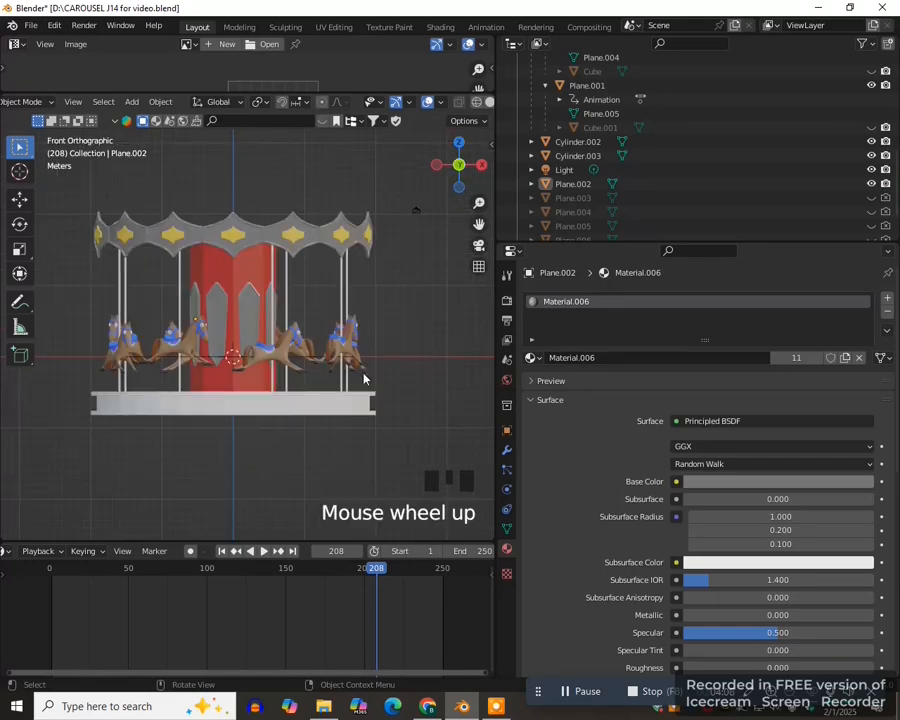
scroll(298, 286, "down", 3)
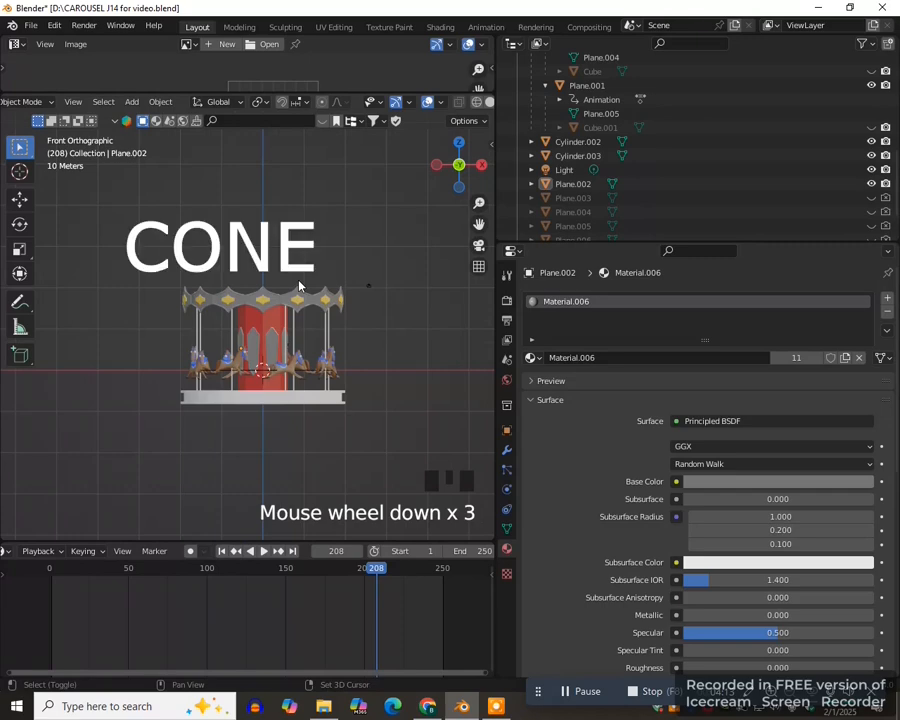
- Add a cone mesh at the origin with 32 vertices and scale it up about 14.68 times
key("shift+a")
mouse_move(301, 285)
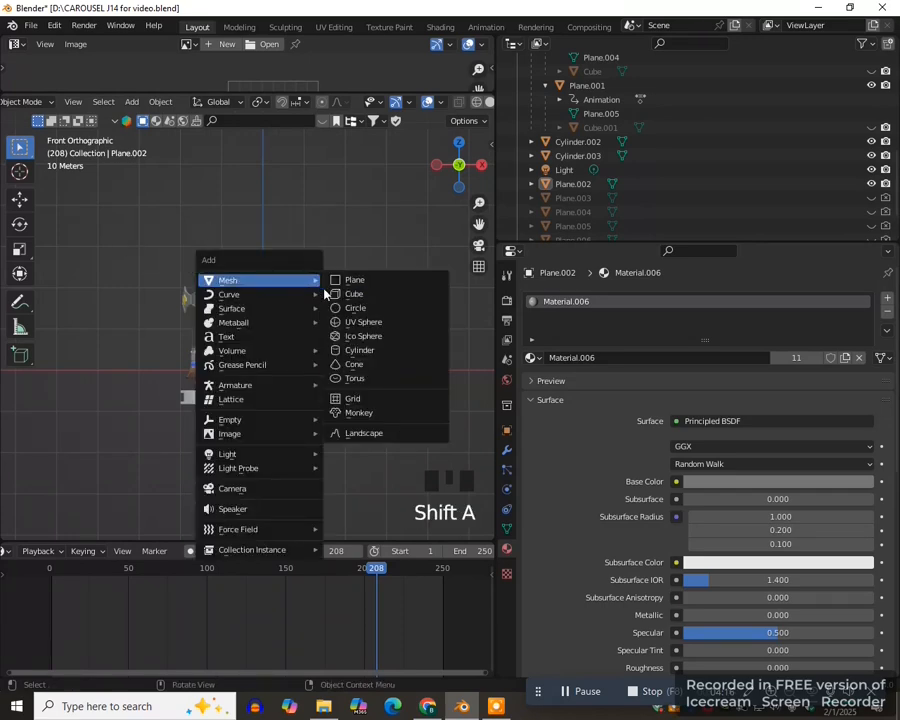
left_click(354, 364)
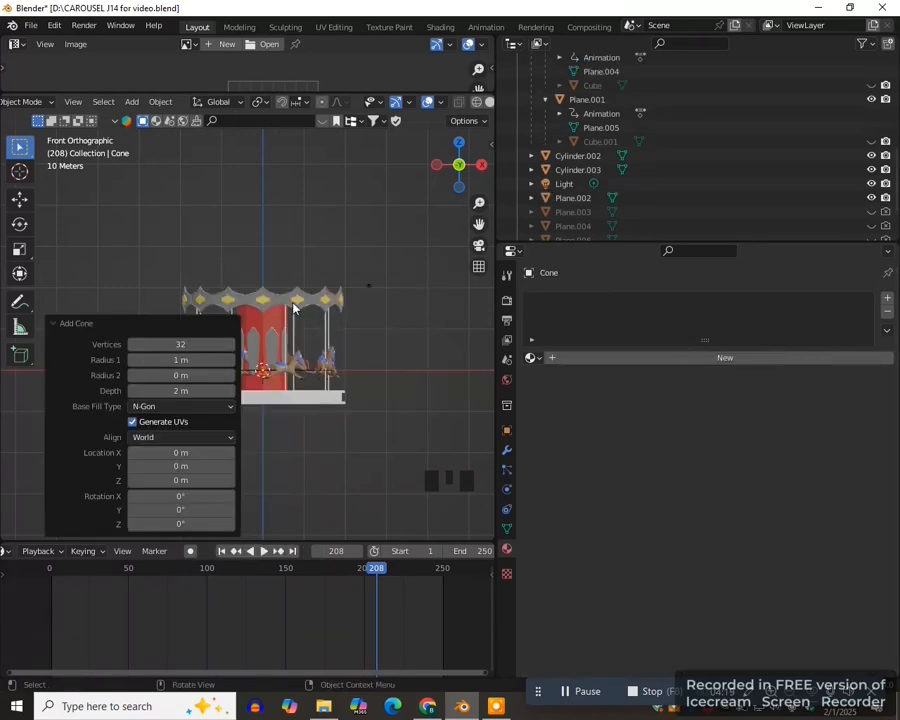
key("s")
left_click(390, 452)
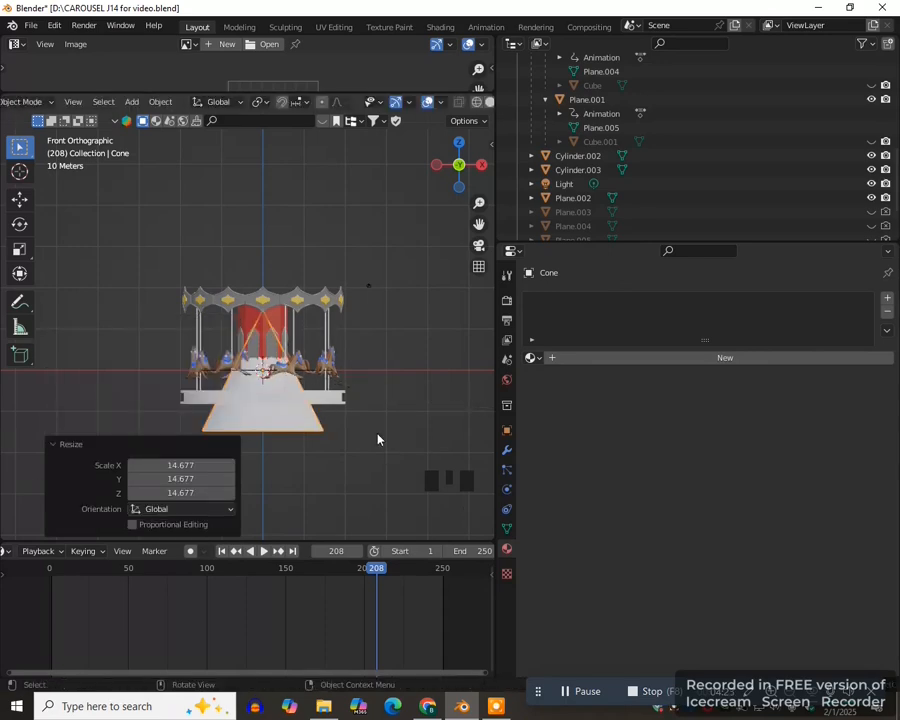
- Raise the cone about 33.08 m onto the canopy ring, enlarge it to the ring's width, and raise it about 2.39 m more
key("g")
key("z")
left_click(370, 288)
key("s")
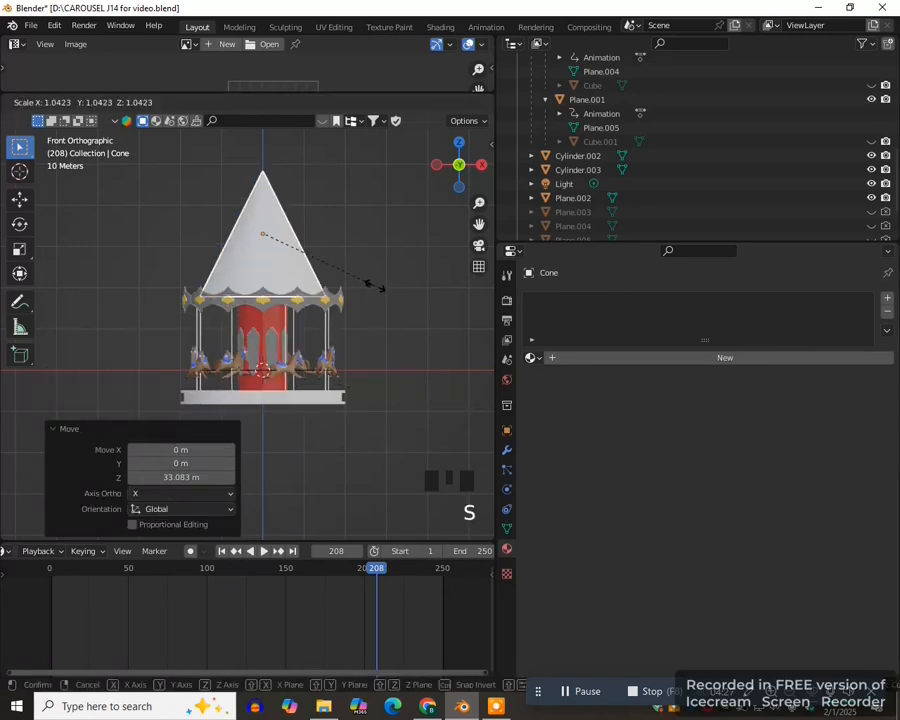
left_click(392, 297)
key("g")
key("z")
left_click(385, 270)
- Flatten the cone into a roof by moving its apex vertex about -20.05 m in Z
key("Tab")
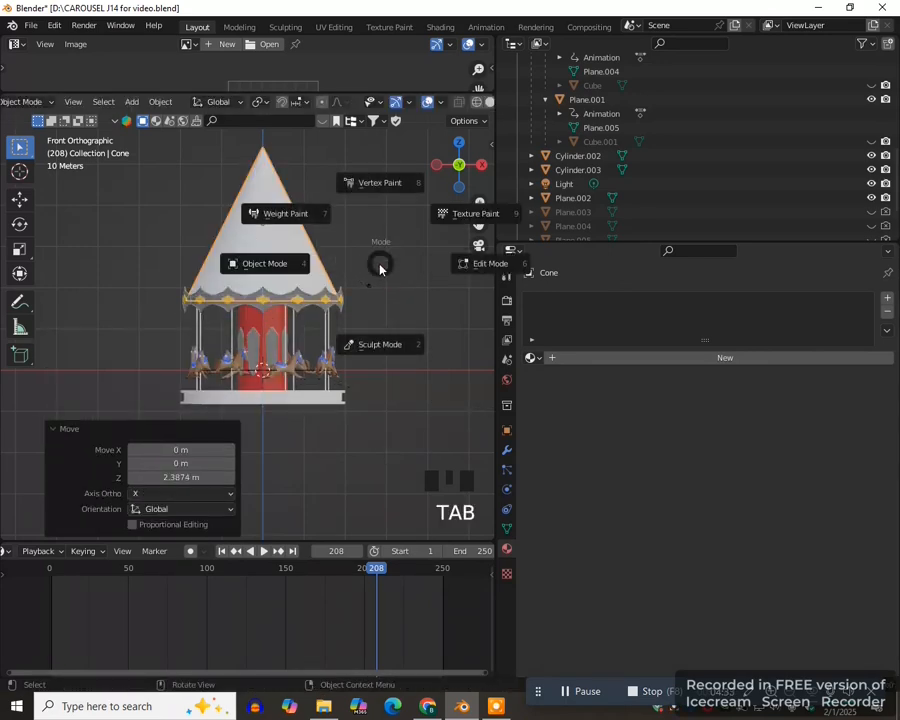
left_click(474, 267)
scroll(284, 331, "up", 3)
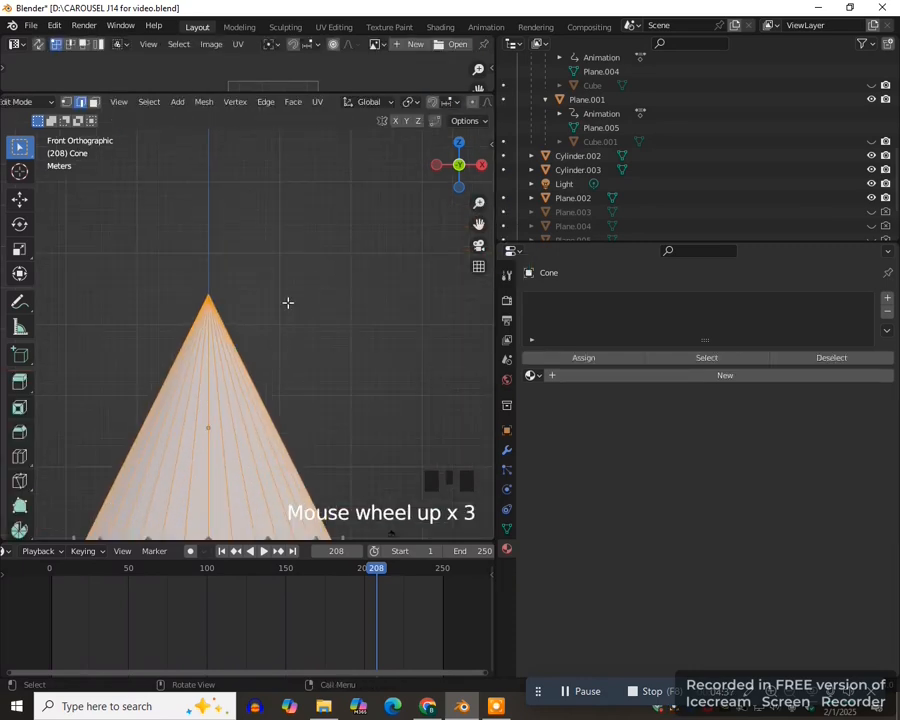
key("1")
key("alt+z")
left_click_drag(182, 272, 238, 312)
scroll(258, 307, "down", 4)
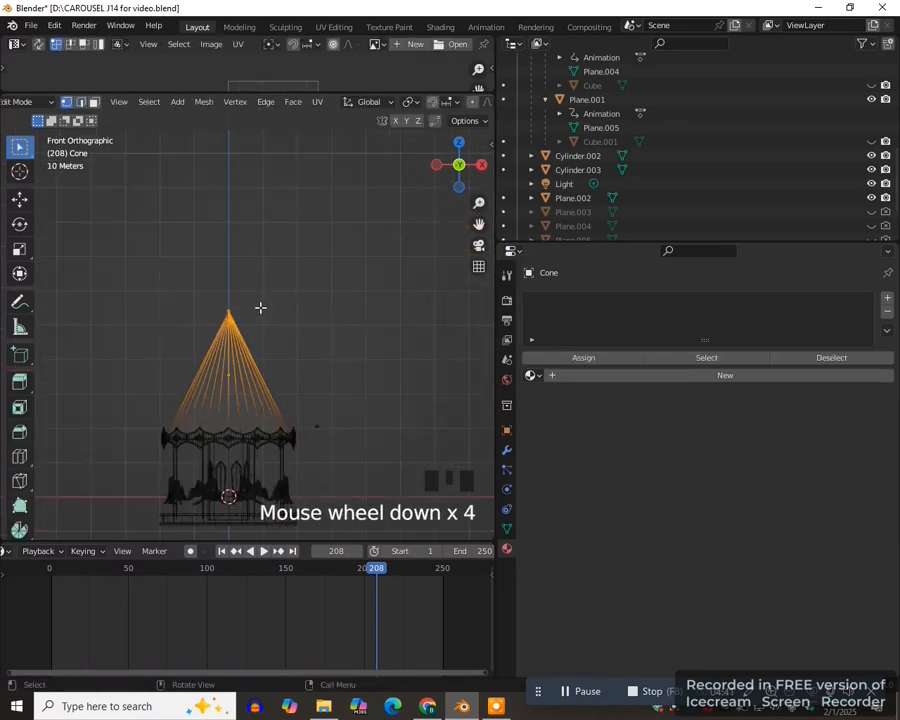
key("g")
key("z")
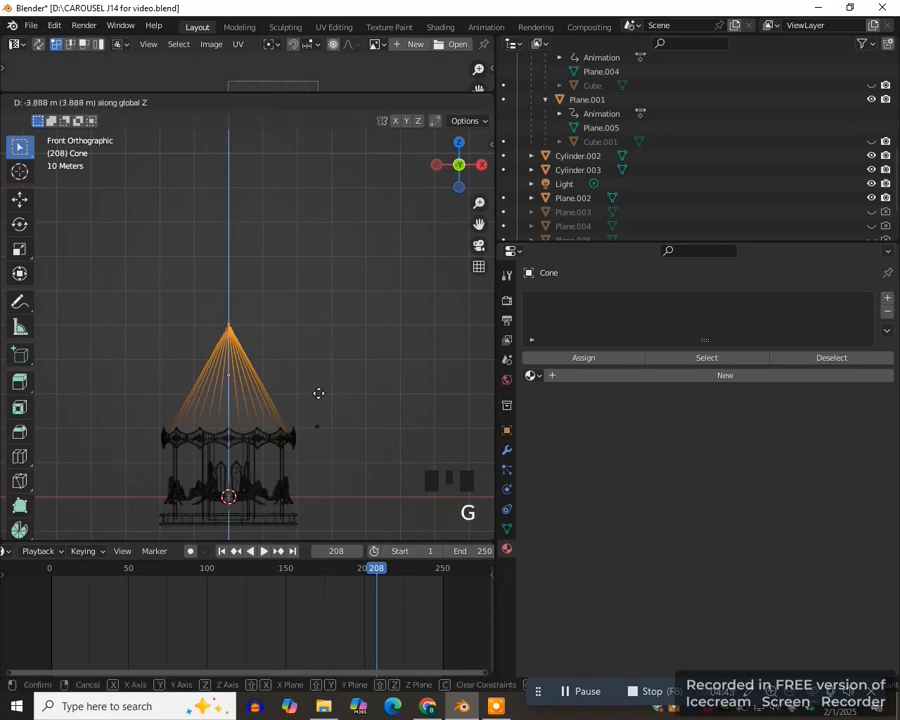
left_click(318, 449)
- Switch to Material Preview and select alternating pairs of faces all around the conical roof
key("z")
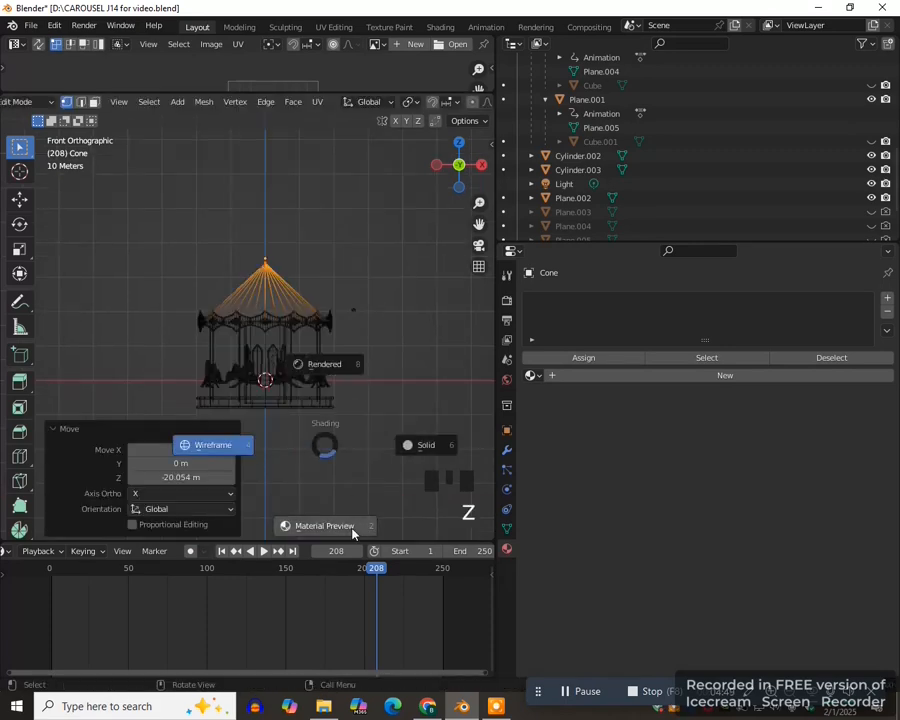
left_click(340, 522)
mouse_move(338, 518)
middle_mouse_down()
mouse_move(350, 400)
mouse_move(314, 399)
middle_mouse_up()
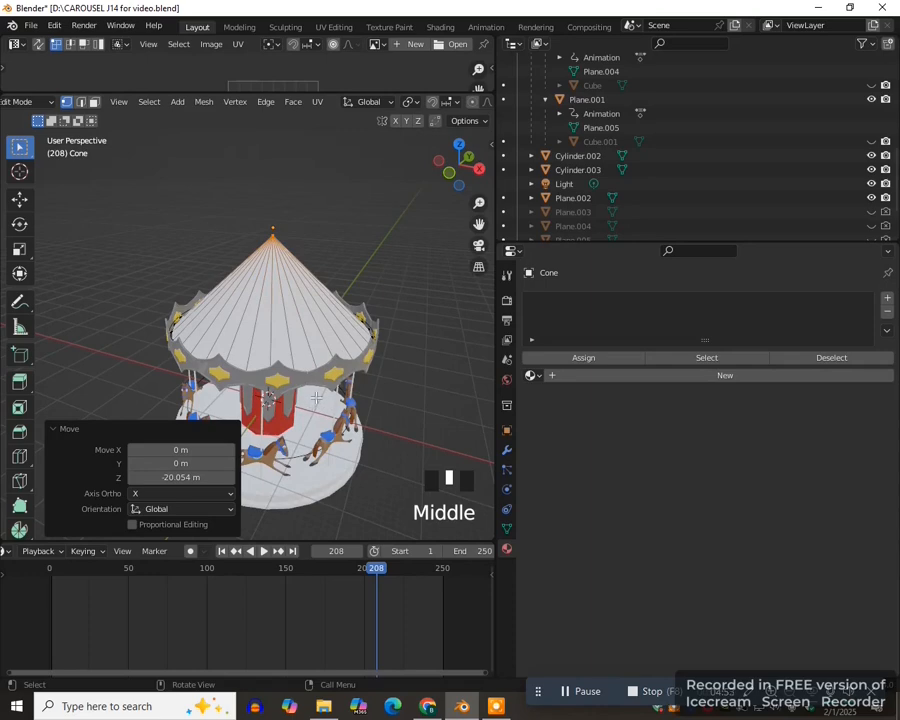
key("3")
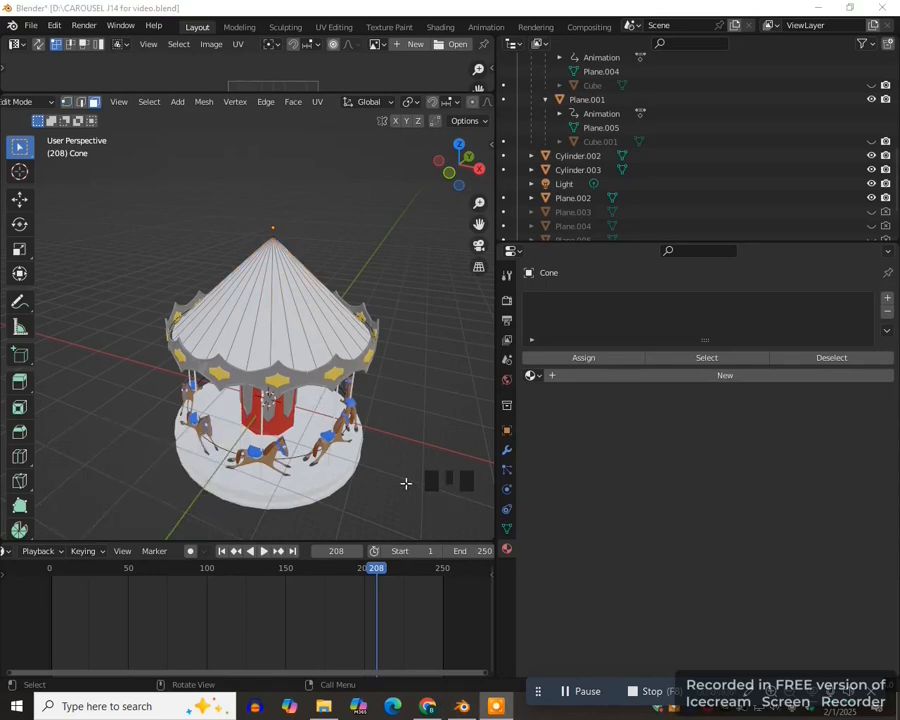
left_click(263, 328)
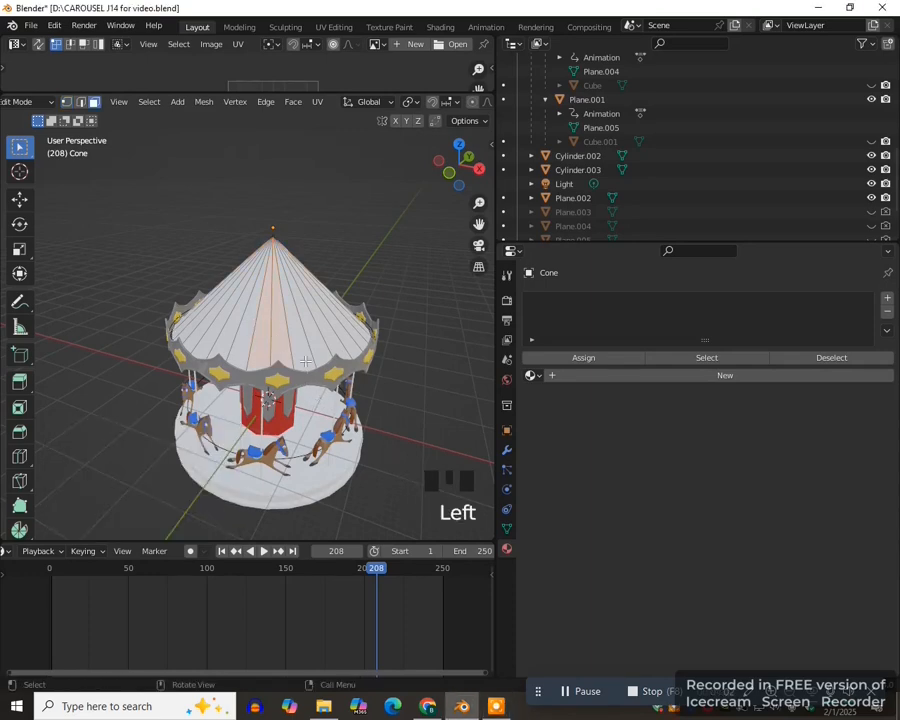
middle_click_drag(325, 344, 258, 364)
left_click(258, 364, "shift")
middle_click_drag(343, 408, 277, 411)
left_click(249, 371, "shift")
left_click(259, 368, "shift")
middle_click_drag(345, 395, 262, 372)
left_click(286, 351, "shift")
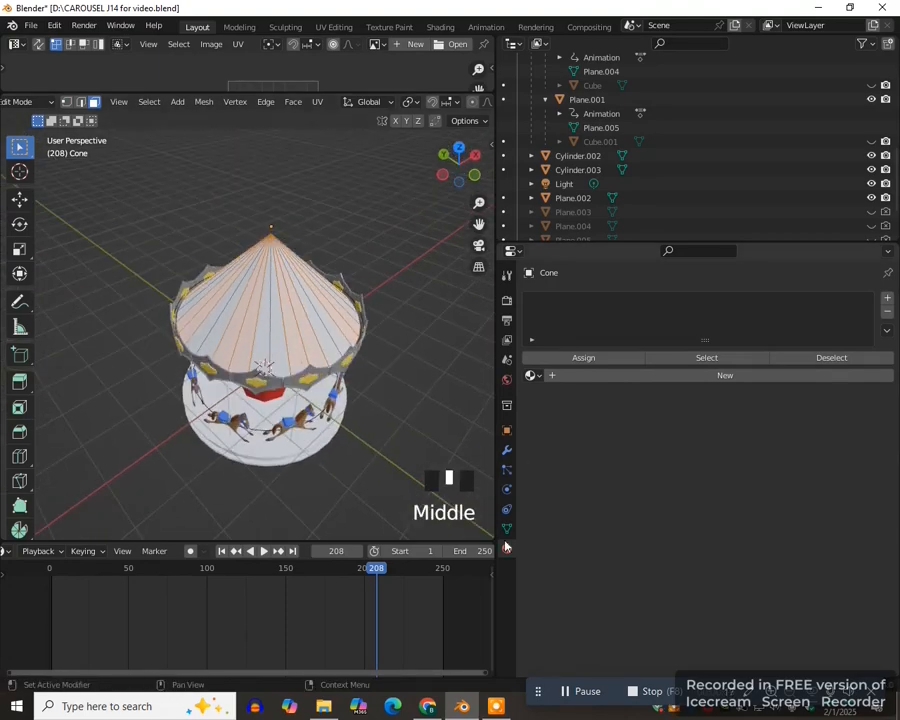
- Create a new material on the conical roof and set its base color to red
left_click(669, 376)
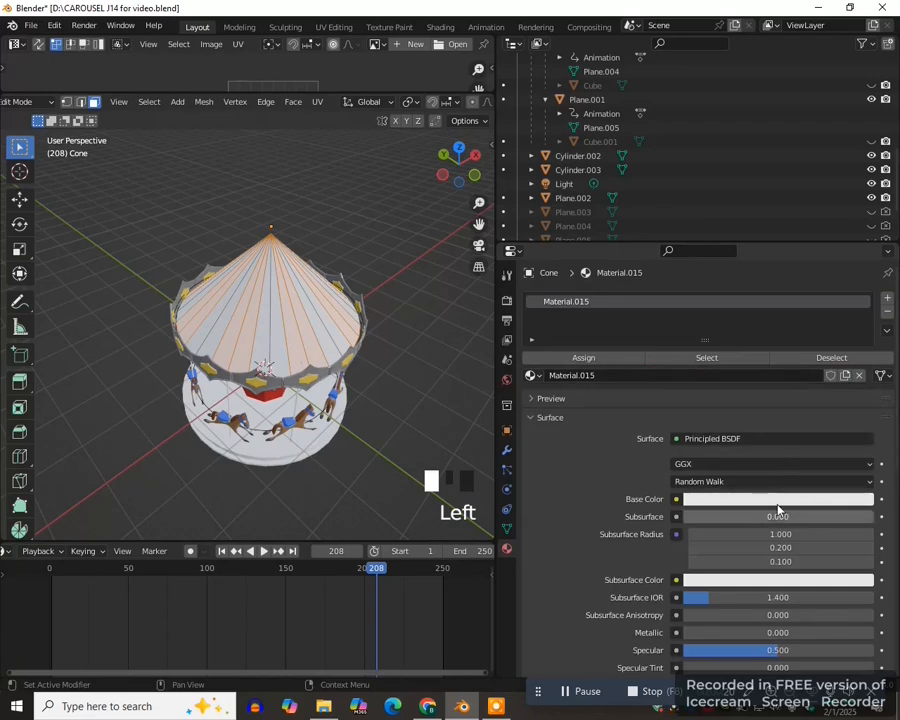
left_click(790, 499)
left_click(801, 399)
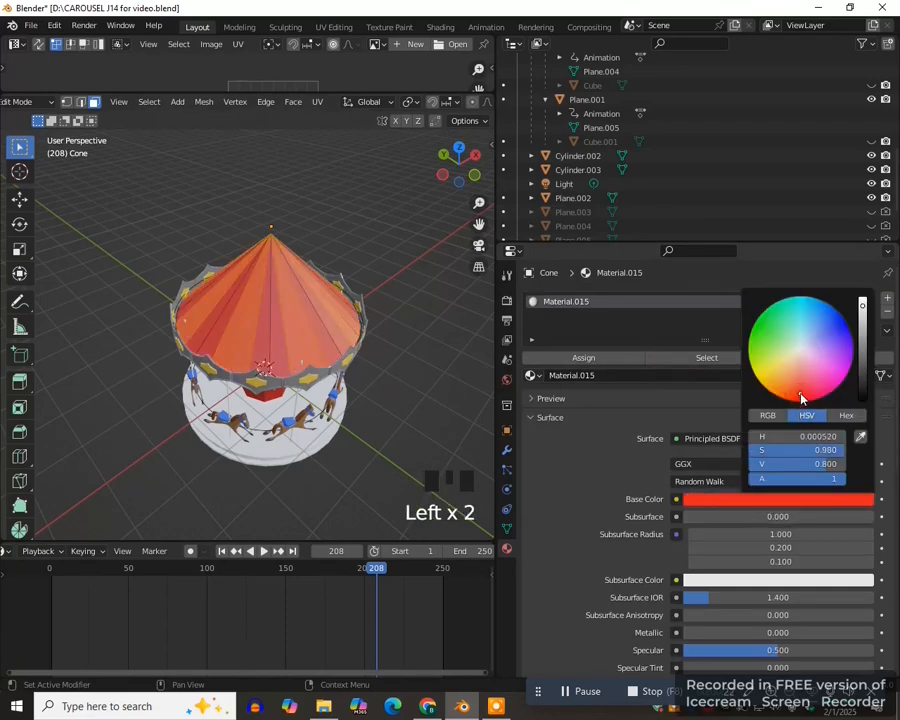
- Invert the roof face selection, add a second material with a yellow base color, and assign it to those faces
left_click(148, 103)
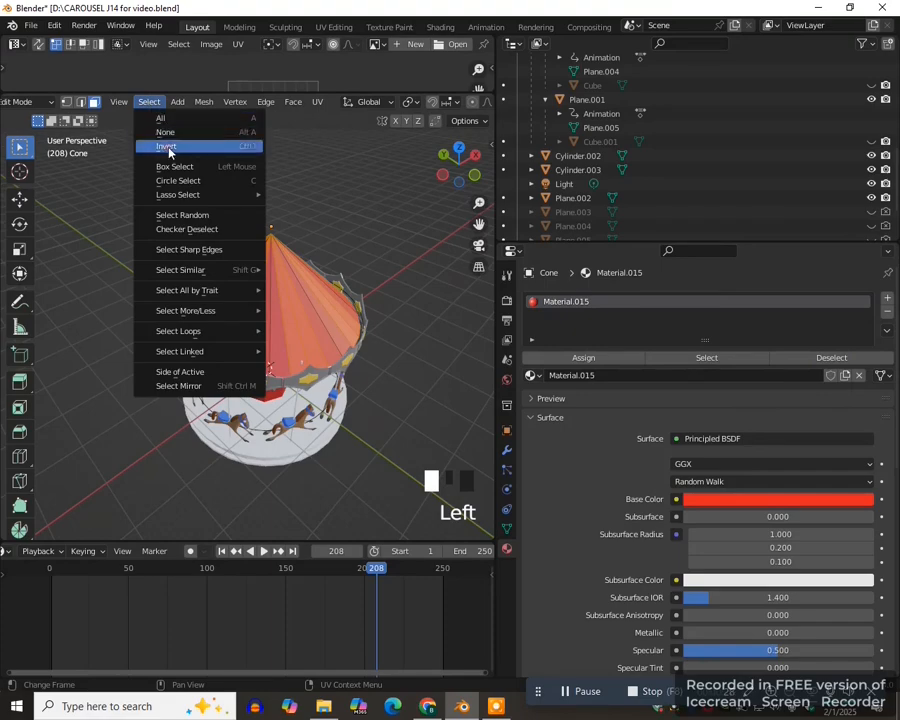
left_click(166, 147)
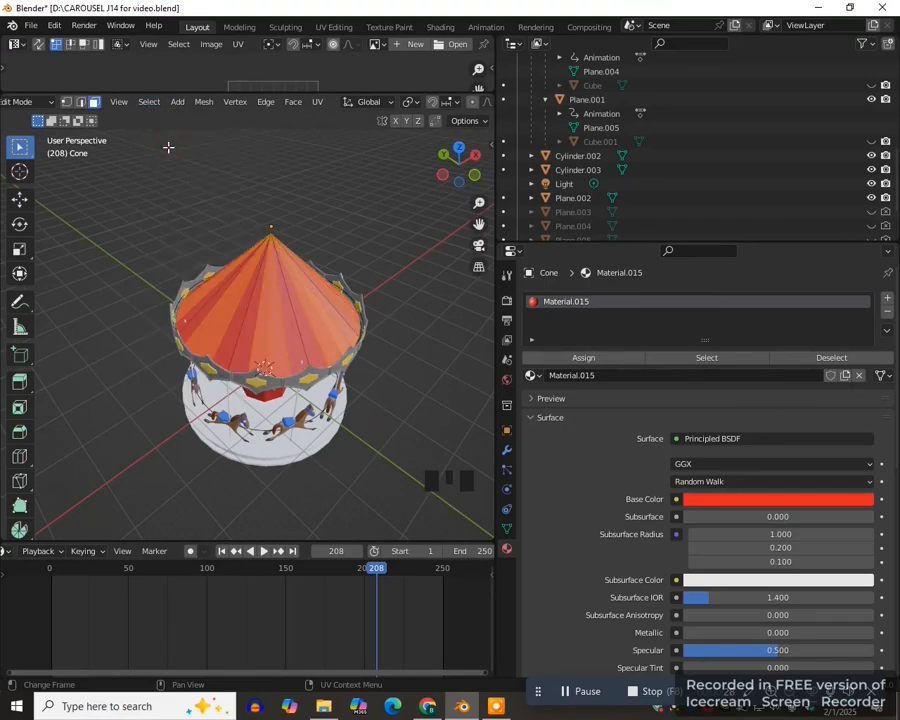
left_click(889, 300)
left_click(716, 397)
left_click(725, 521)
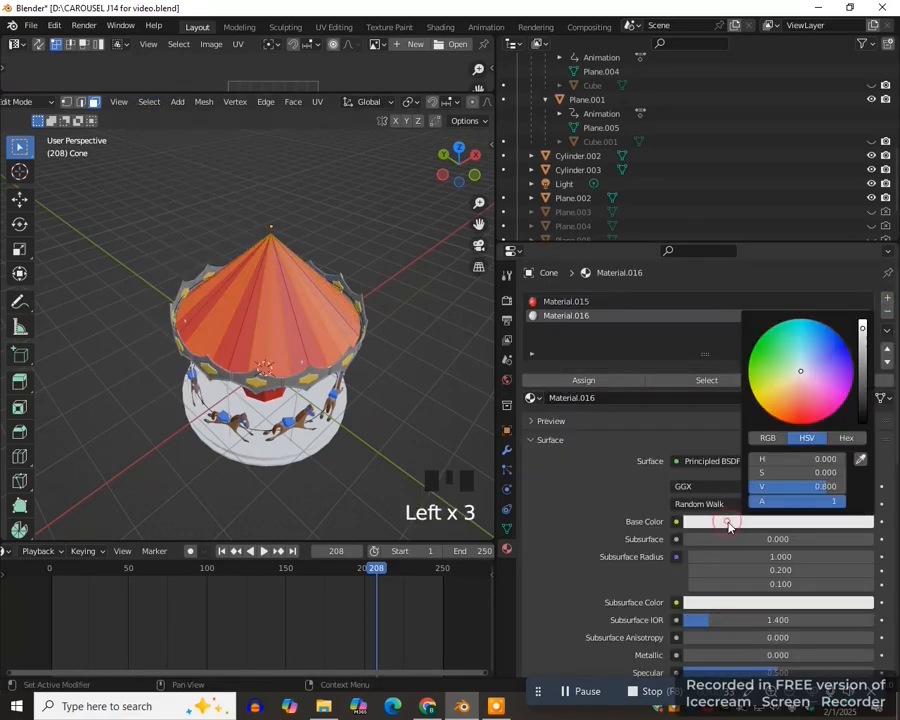
left_click(780, 404)
left_click(590, 380)
- Assign the existing yellow Material.016 to the platform's upper disc and lower disc
key("Tab")
middle_click_drag(374, 394, 305, 424)
left_click(305, 424)
left_click(305, 424, "shift")
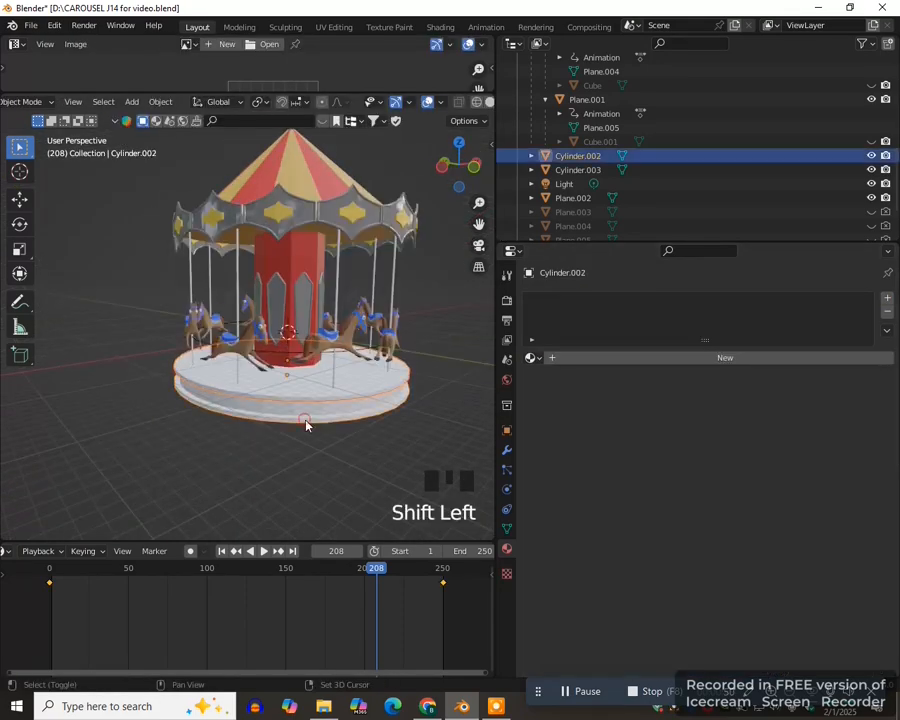
left_click(315, 392)
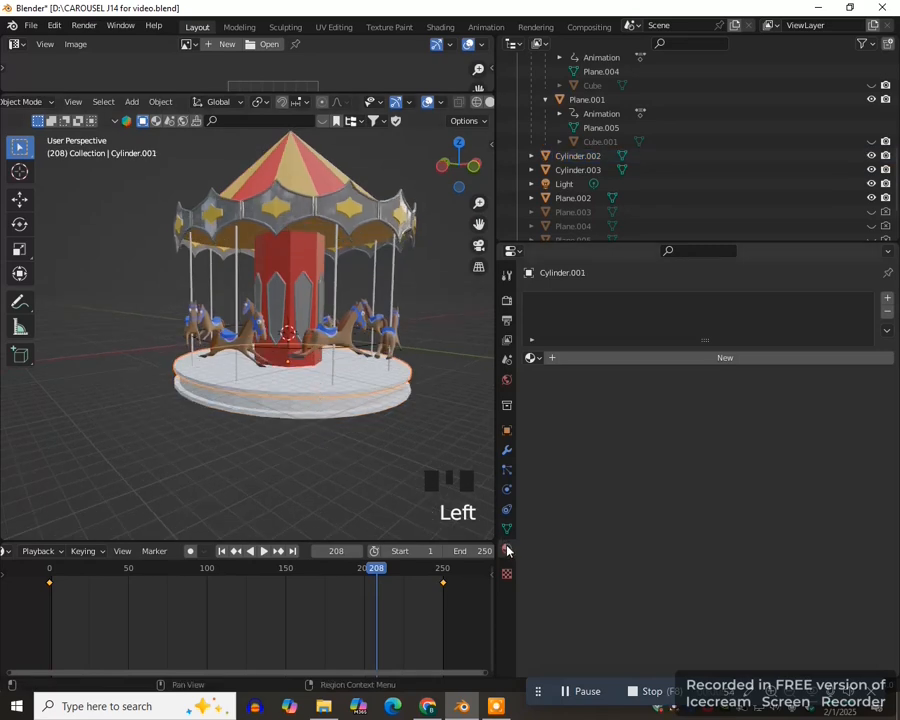
left_click(535, 358)
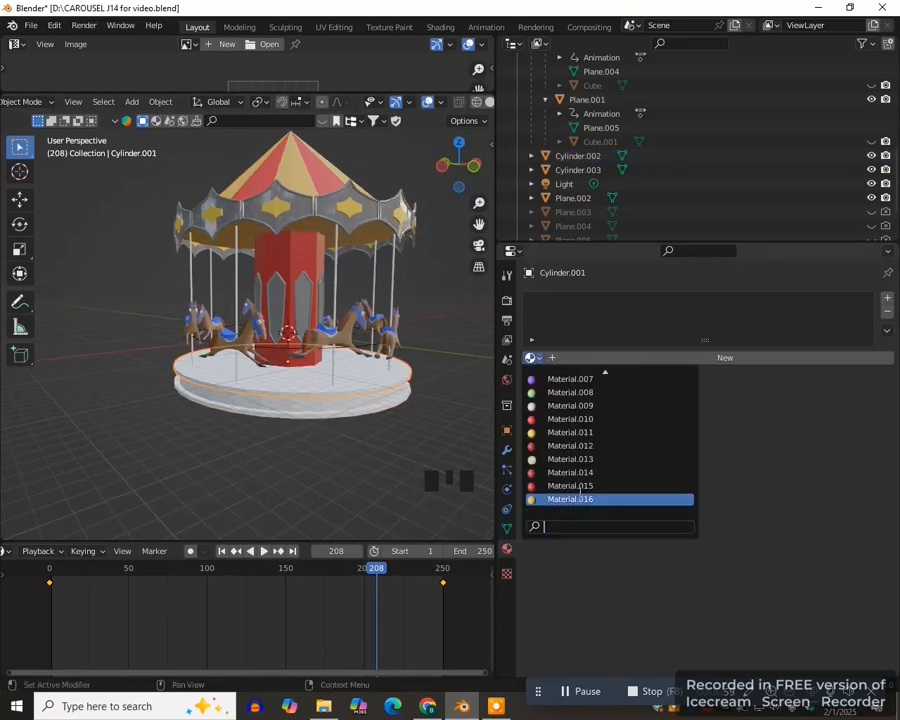
left_click(582, 503)
left_click(351, 433)
left_click(535, 358)
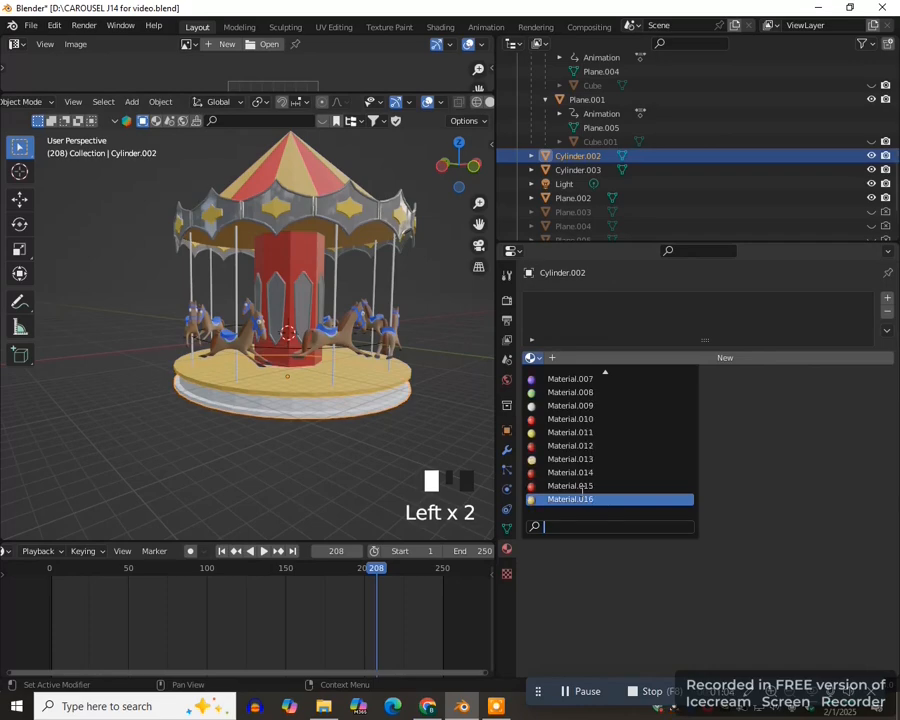
- Examine the platform's middle band and the whole carousel from the front and in perspective
left_click(322, 408)
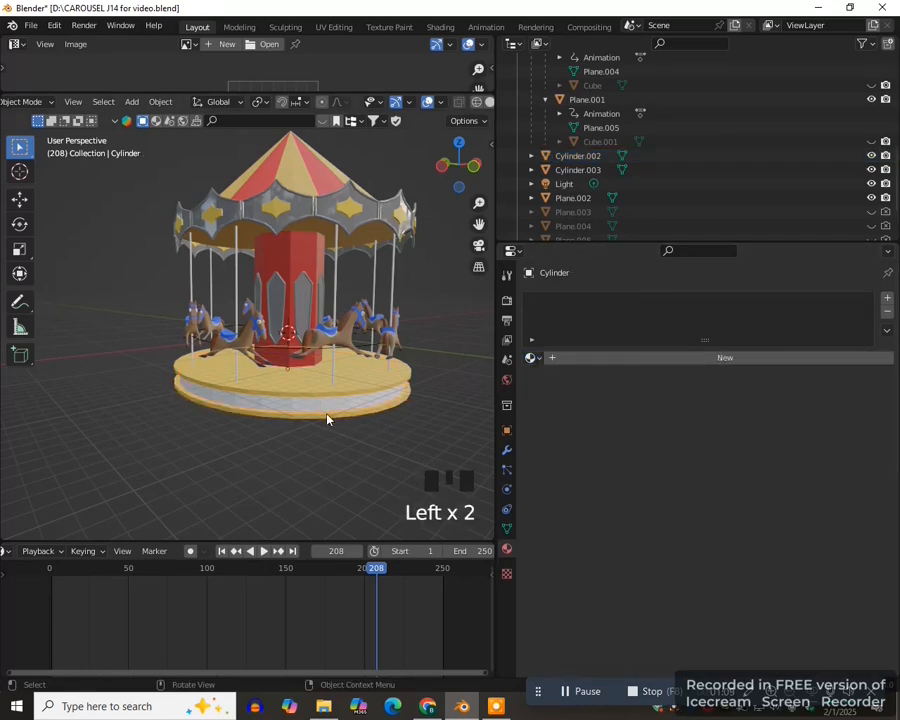
key("KP_1")
left_click_drag(478, 224, 410, 231)
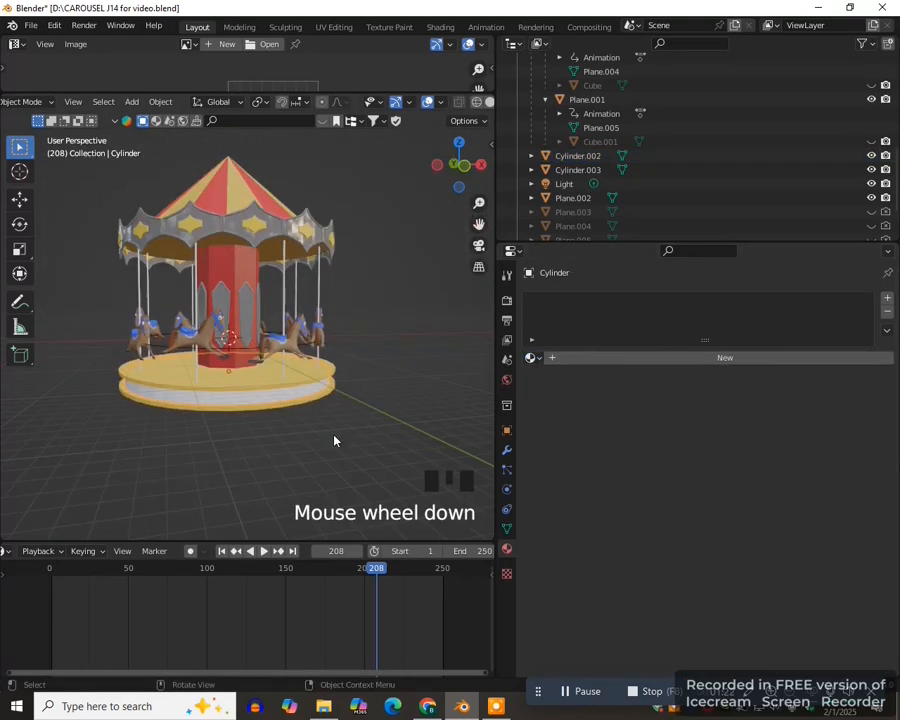
middle_click_drag(334, 436, 328, 438)
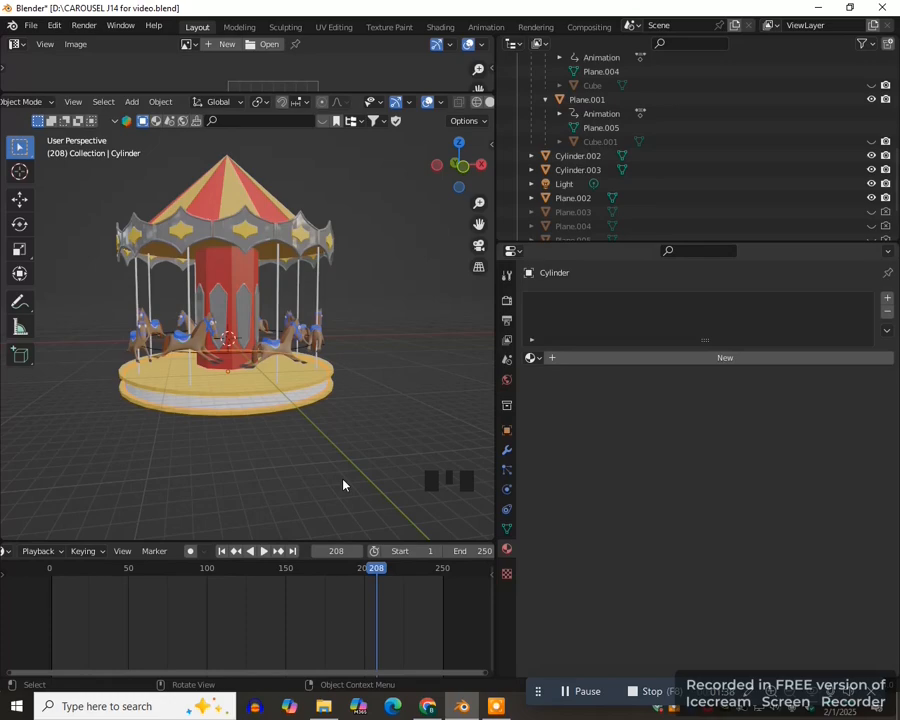
scroll(330, 437, "up", 1)
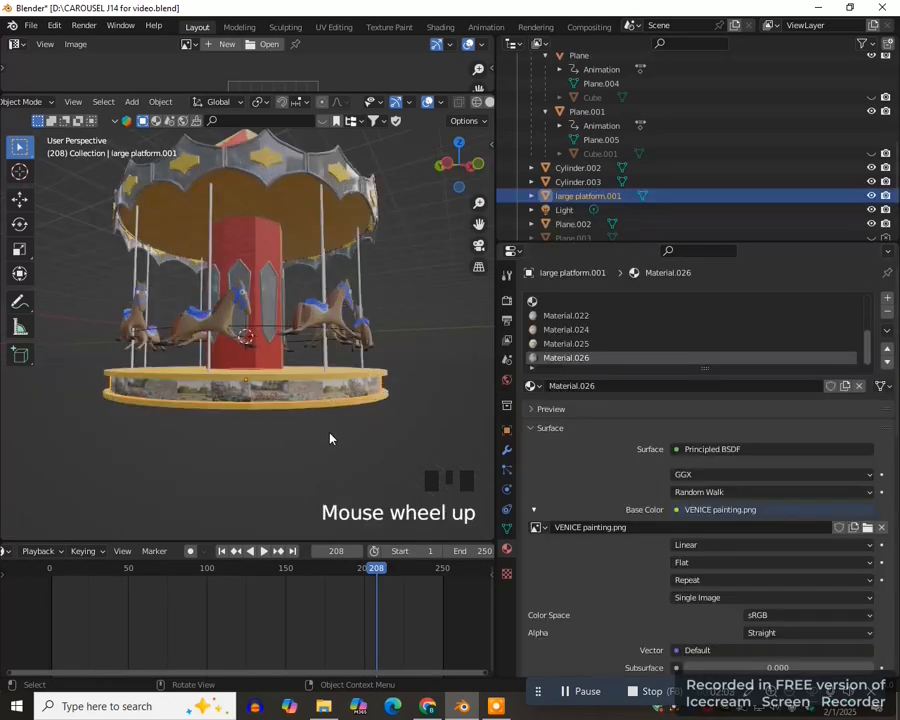
middle_click_drag(259, 393, 295, 428)
key("KP_1")
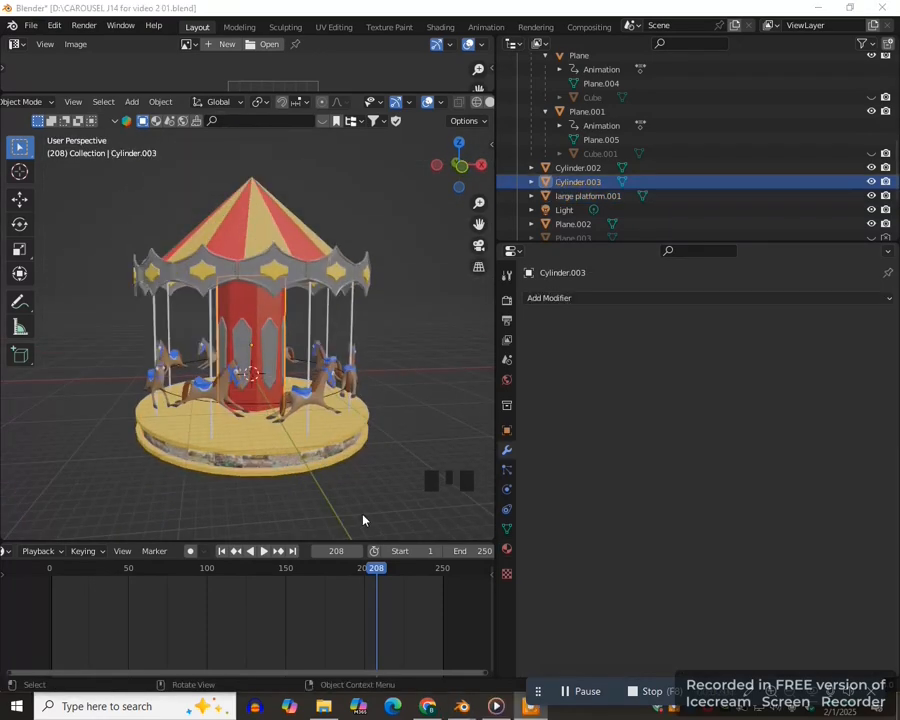
middle_click_drag(364, 518, 358, 516)
middle_click(366, 514)
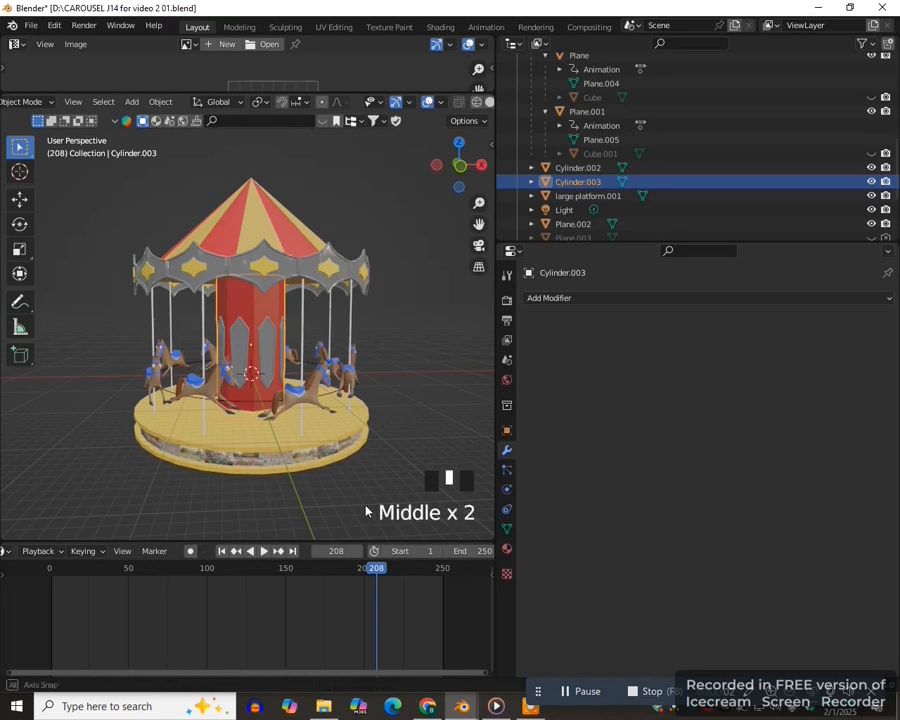
- Isolate the red central column in local view and apply its location, rotation and scale
scroll(253, 295, "up", 2)
left_click(264, 298)
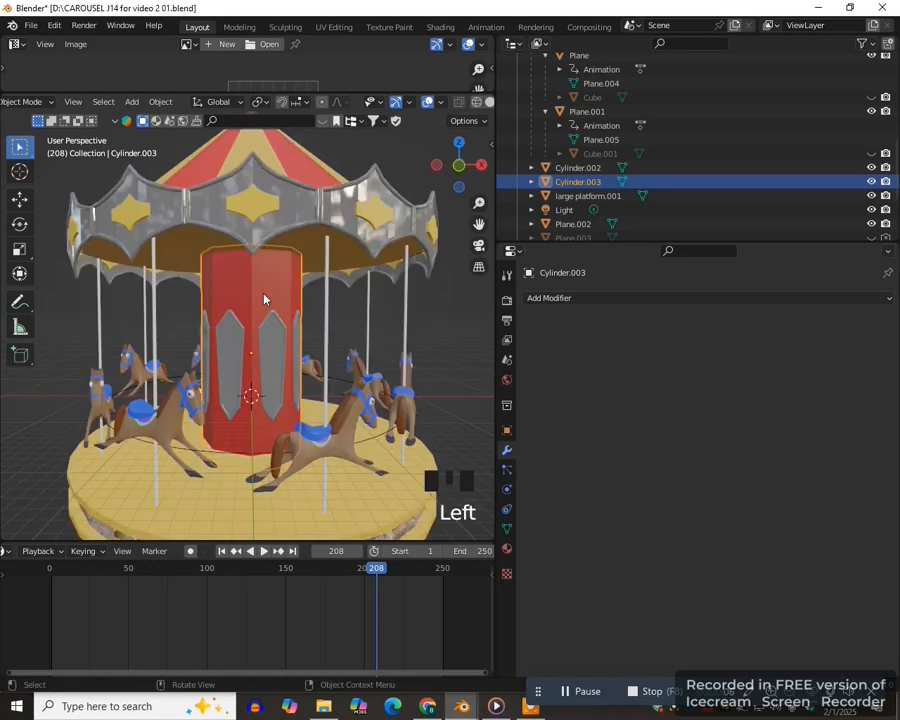
key("KP_Divide")
key("KP_1")
scroll(290, 311, "down", 5)
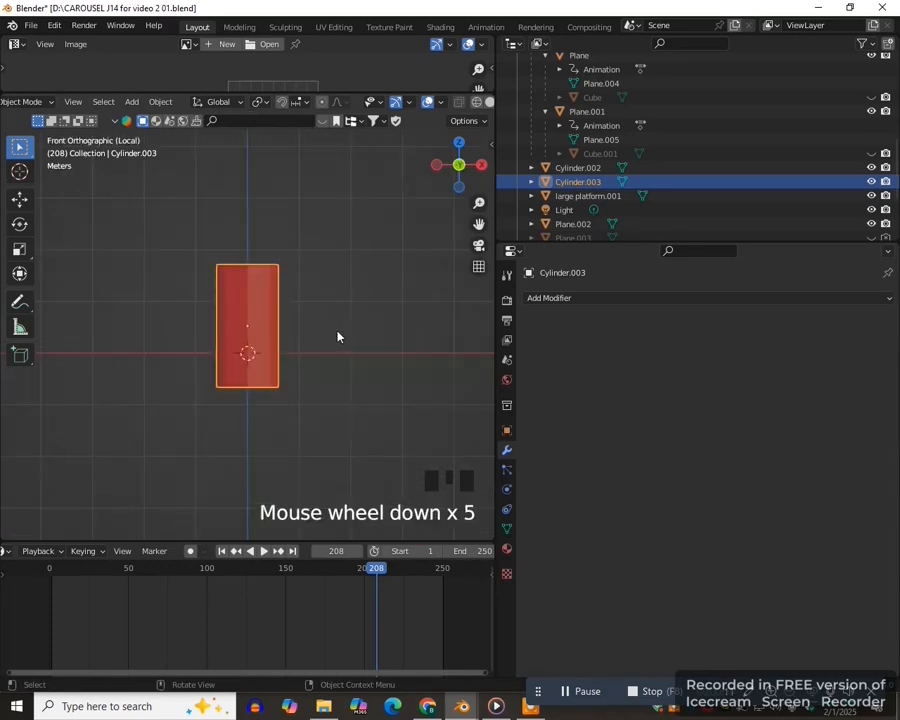
key("ctrl+a")
left_click(309, 346)
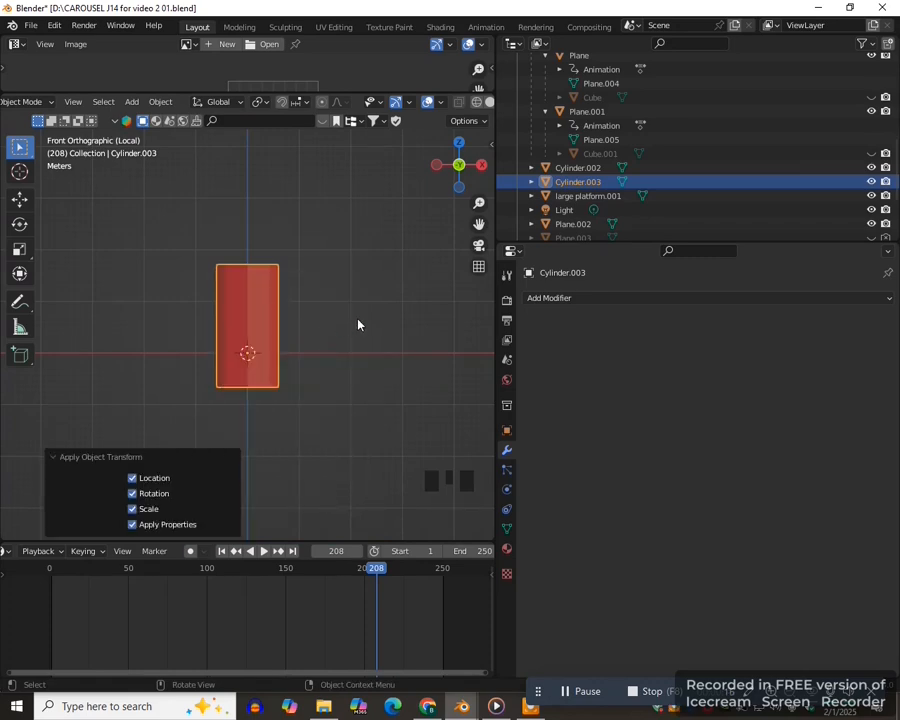
- Duplicate the central column in place and hide the original Cylinder.003
key("shift+d")
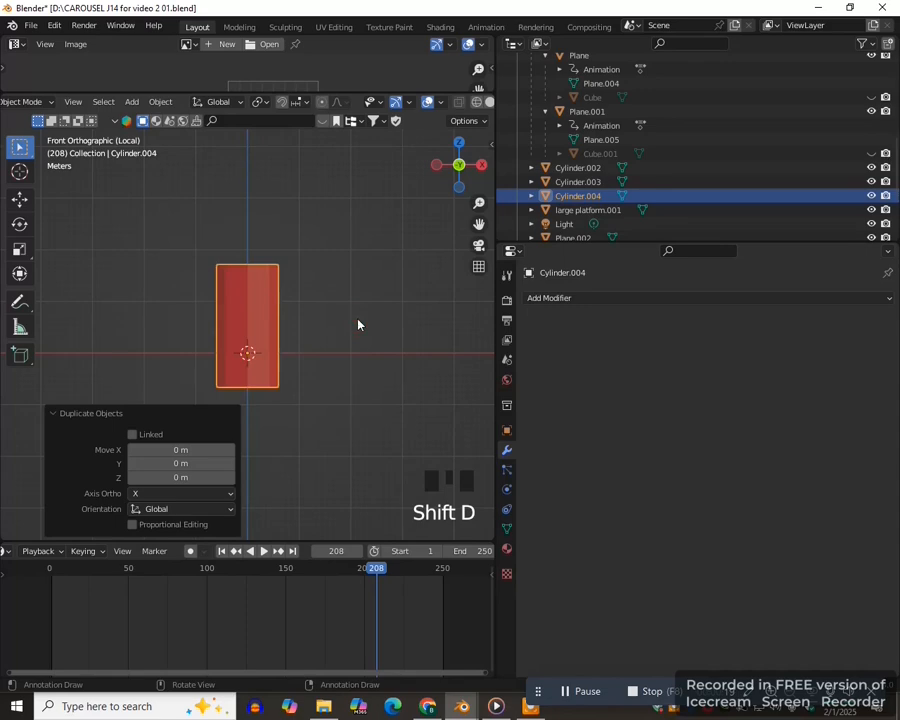
key("g")
right_click(424, 278)
scroll(426, 277, "up", 1)
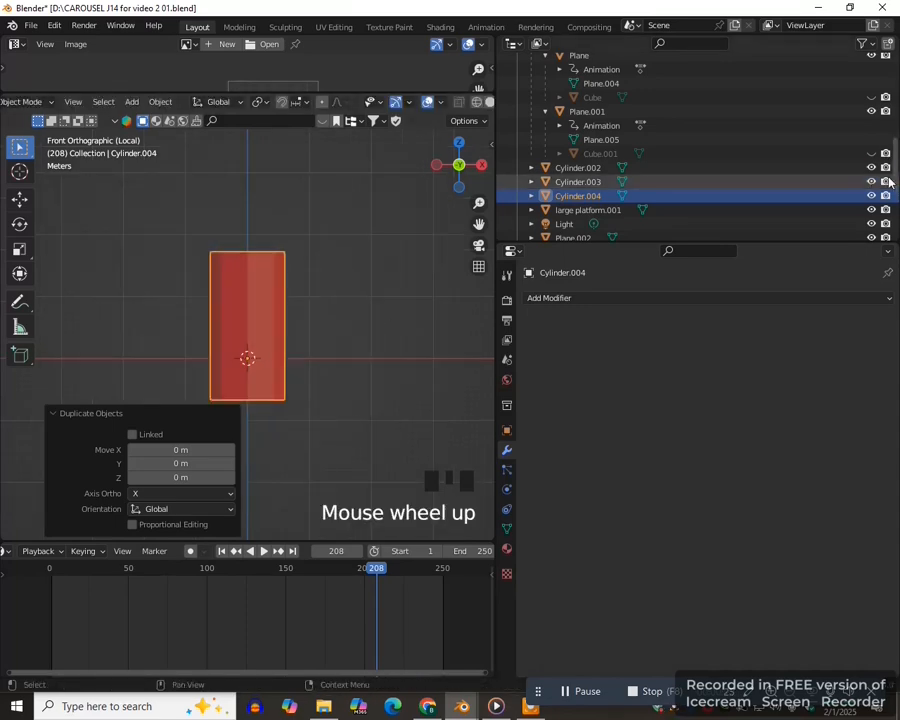
left_click(871, 181)
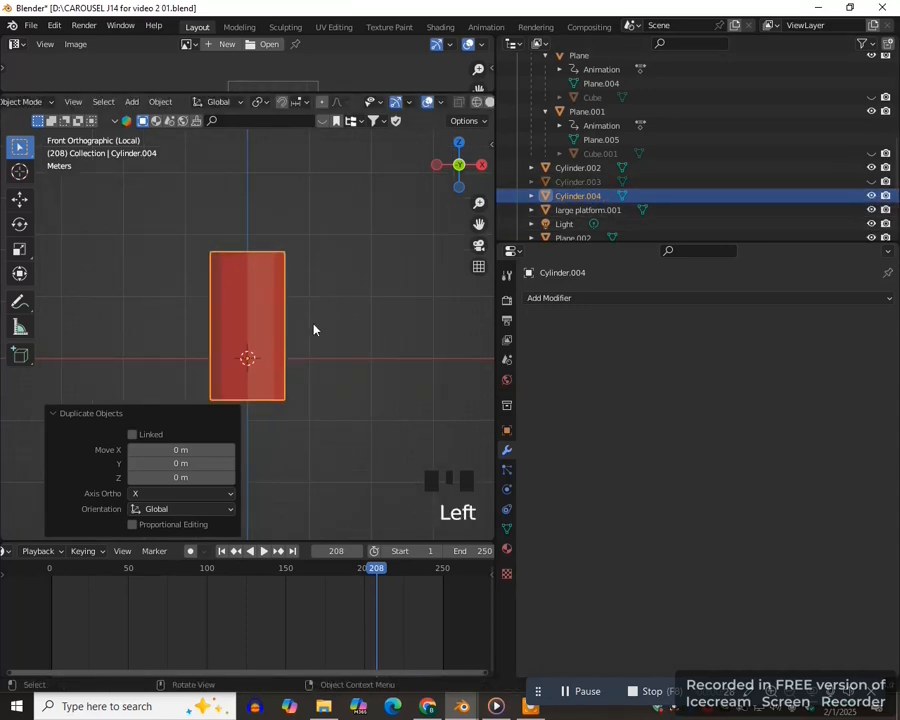
left_click(706, 196)
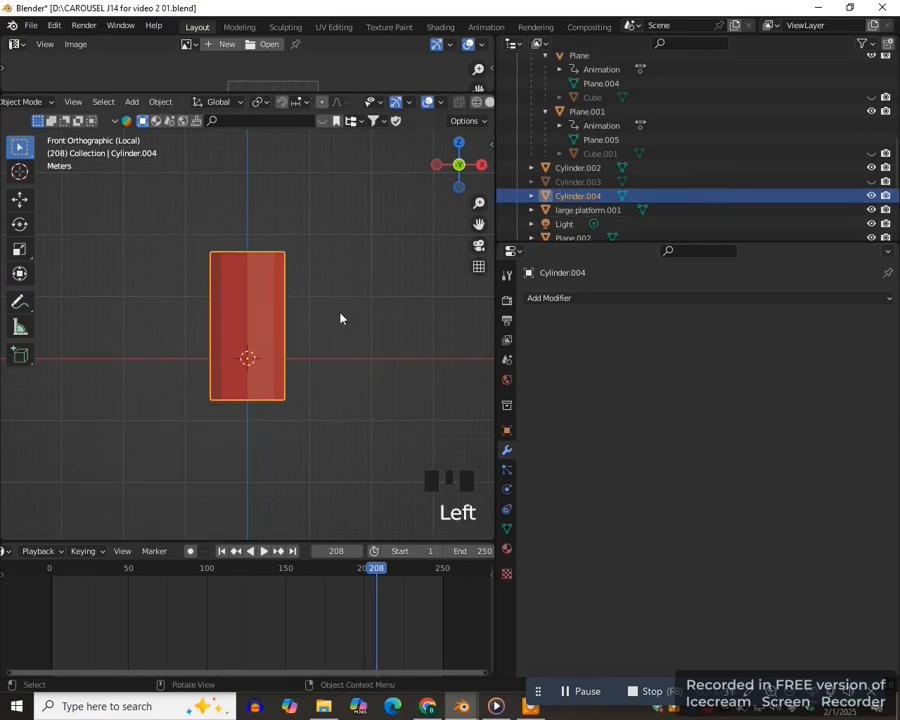
- Delete only the faces of the duplicated column, keeping its edges as a wireframe
key("Tab")
left_click(446, 313)
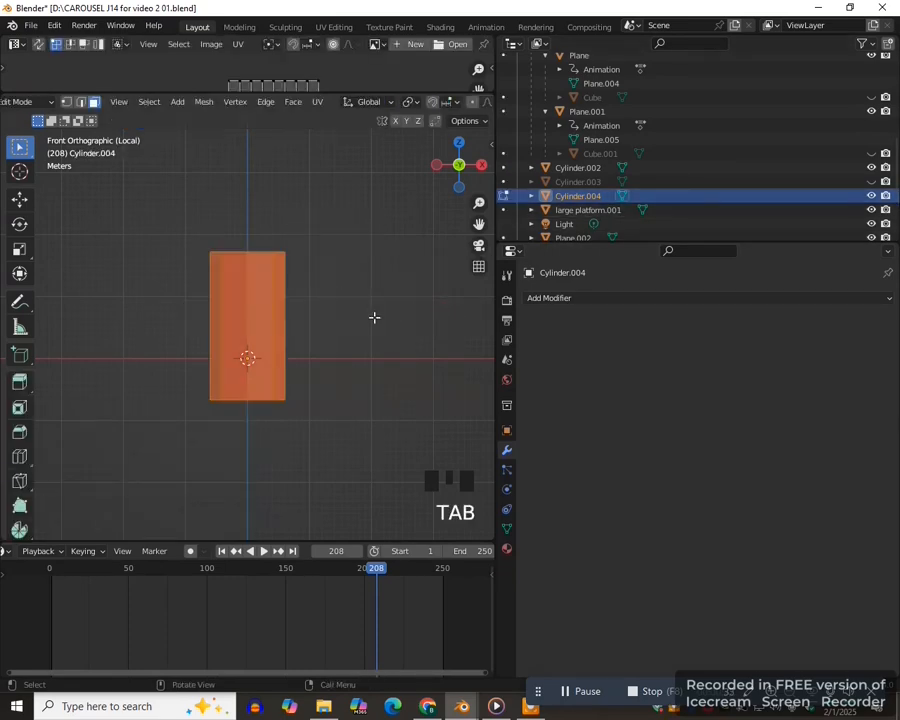
key("Delete")
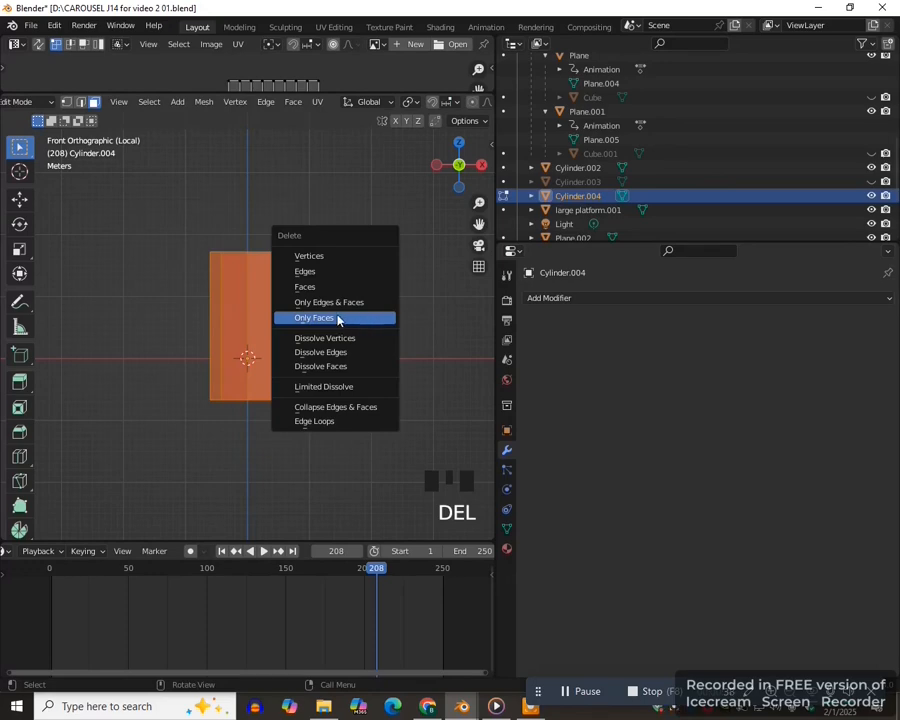
left_click(335, 318)
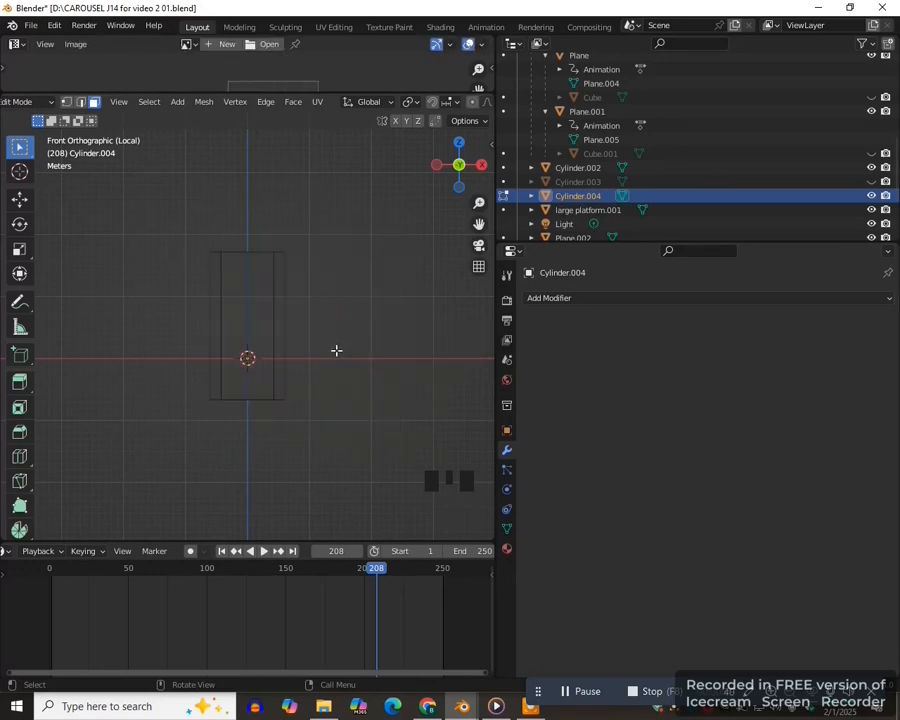
scroll(336, 350, "up", 3)
key("Tab")
- Convert the column's wireframe mesh to a curve
left_click(320, 366)
middle_click_drag(320, 366, 300, 330)
middle_click(345, 404)
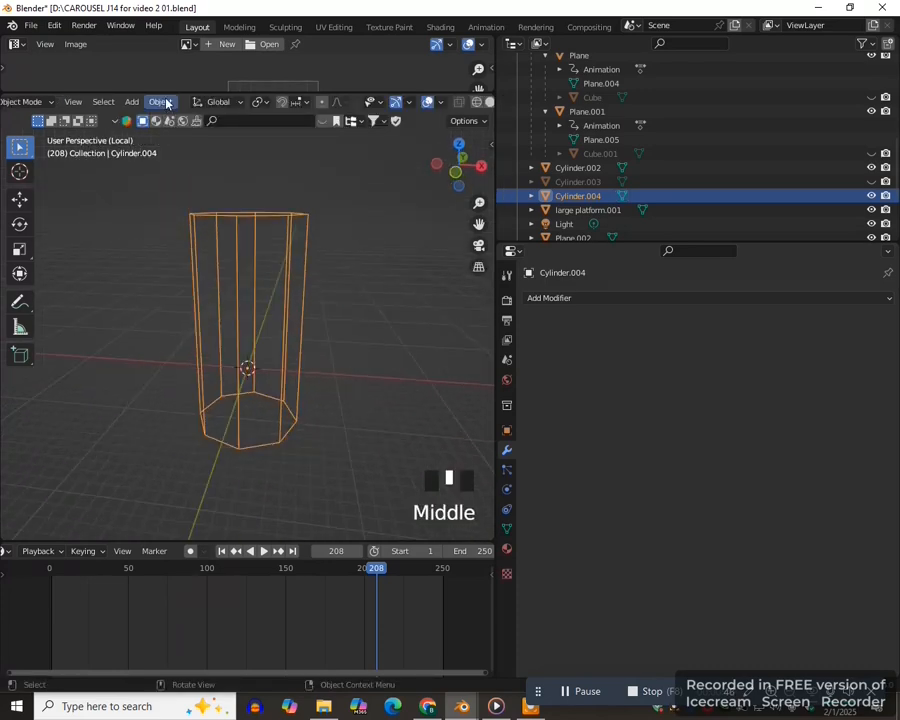
left_click(160, 101)
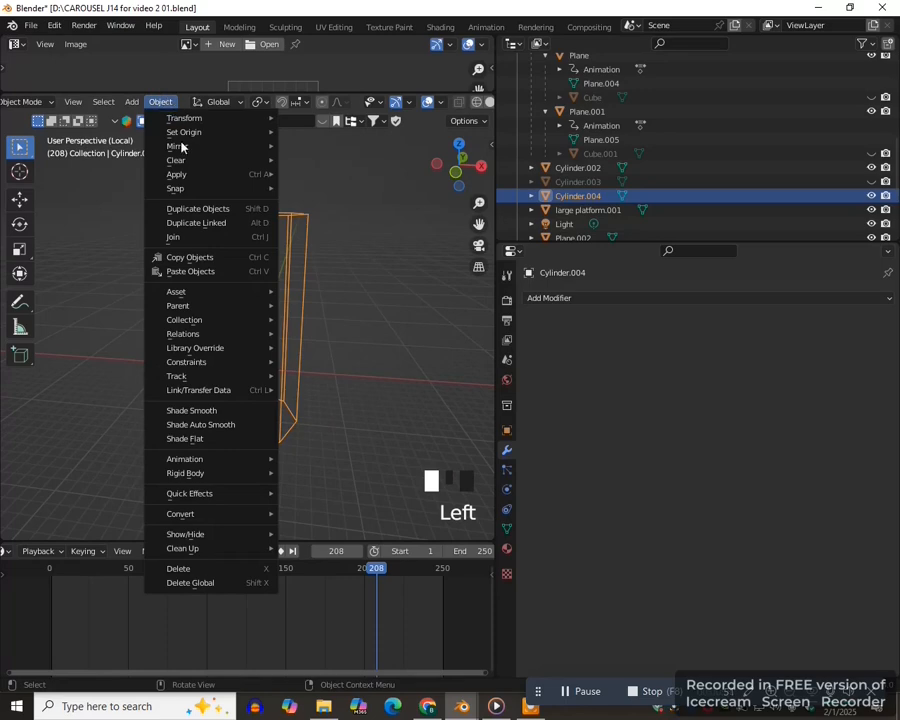
mouse_move(195, 516)
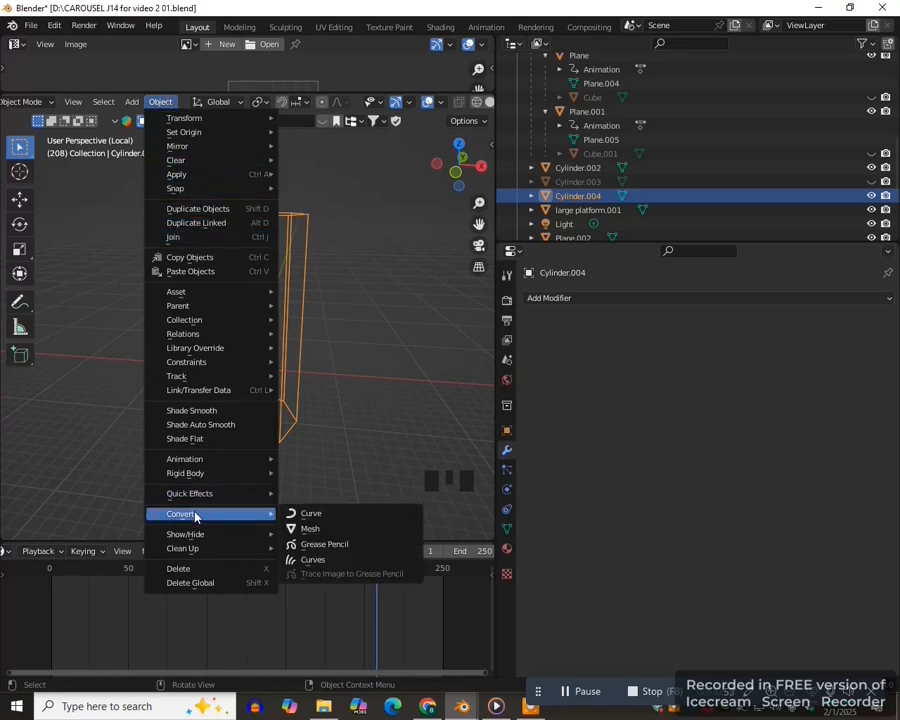
left_click(321, 516)
middle_click_drag(315, 476, 364, 355)
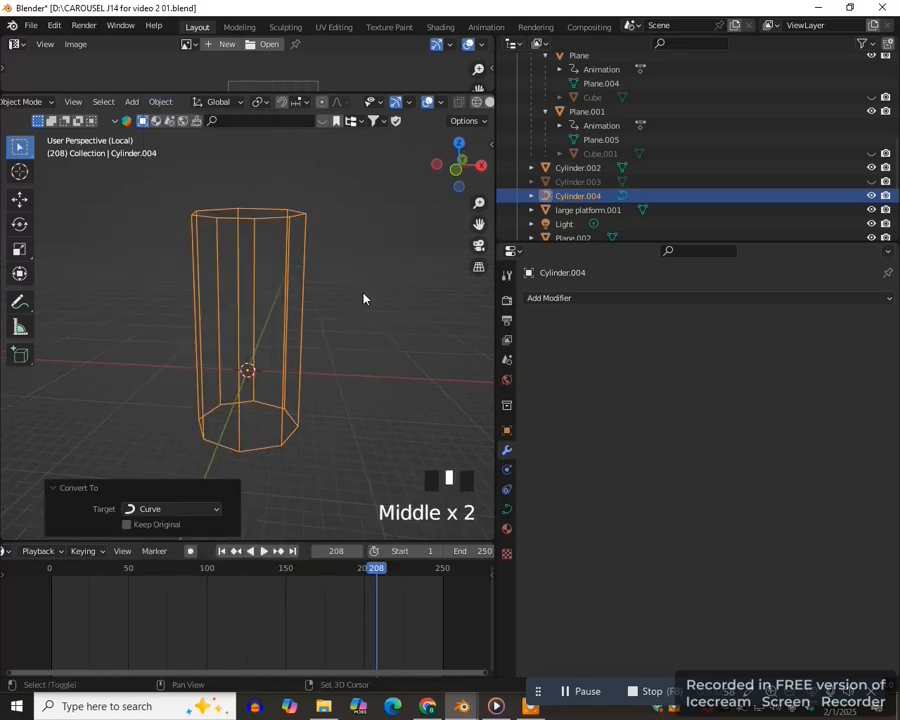
- Add a 1 m radius UV sphere with auto smooth shading and a 2 m plane at the world origin
key("shift+a")
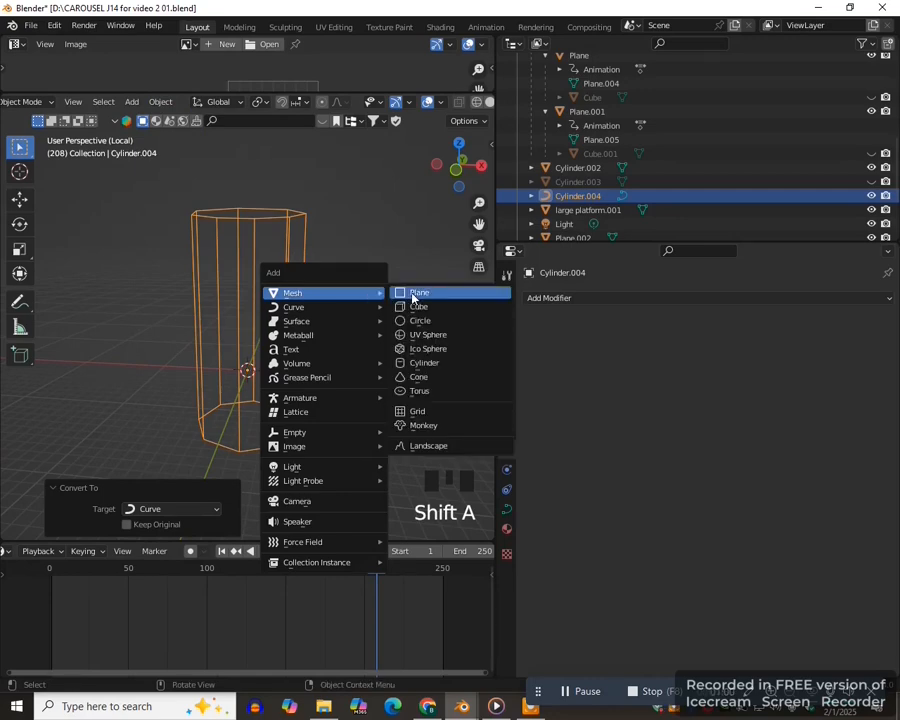
left_click(414, 334)
right_click(372, 285)
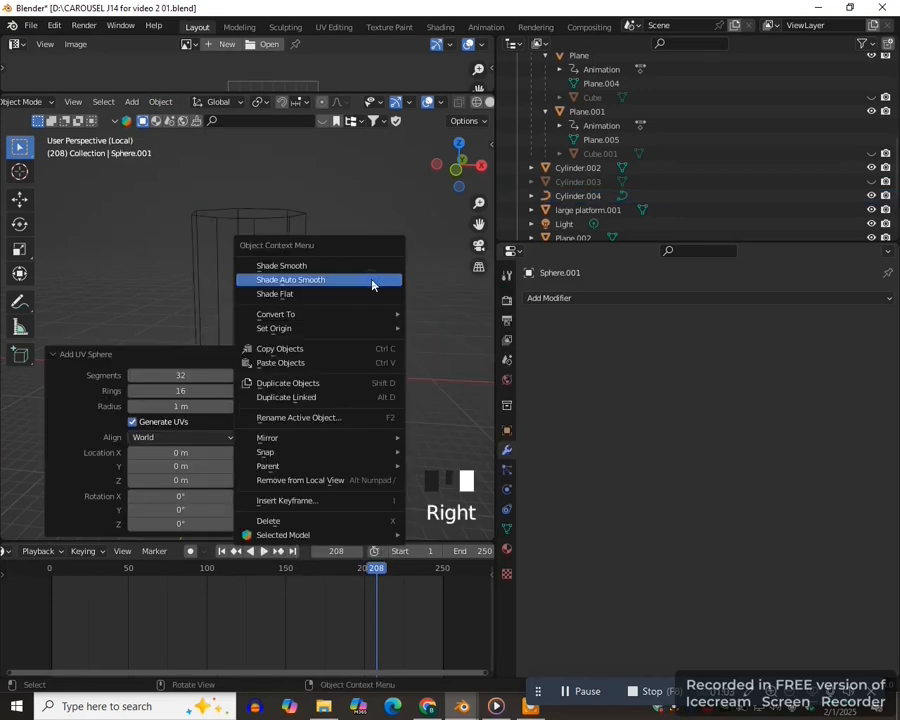
left_click(352, 281)
key("shift+a")
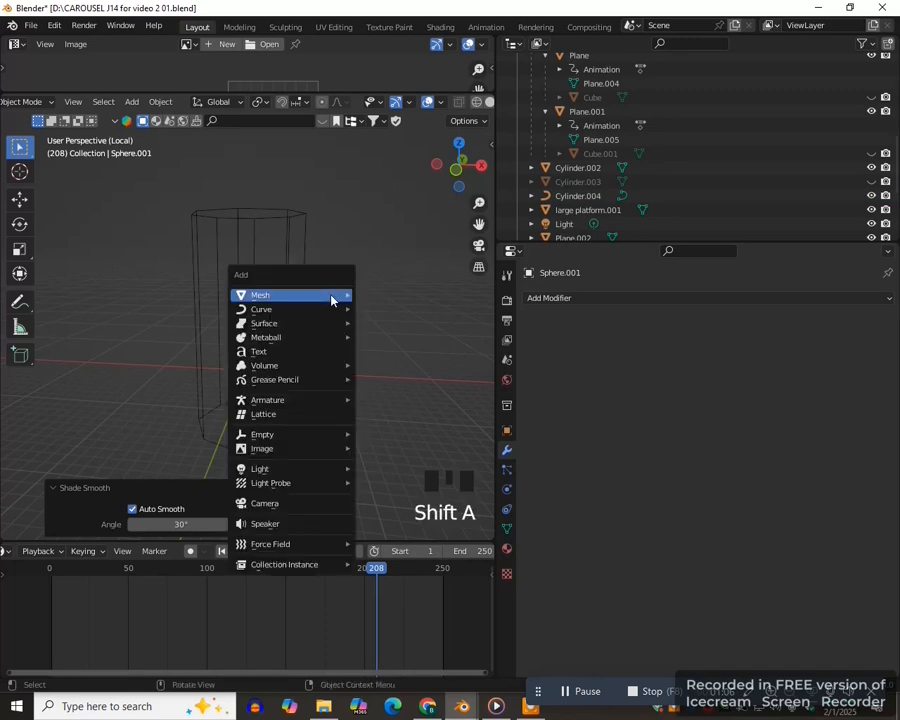
left_click(386, 294)
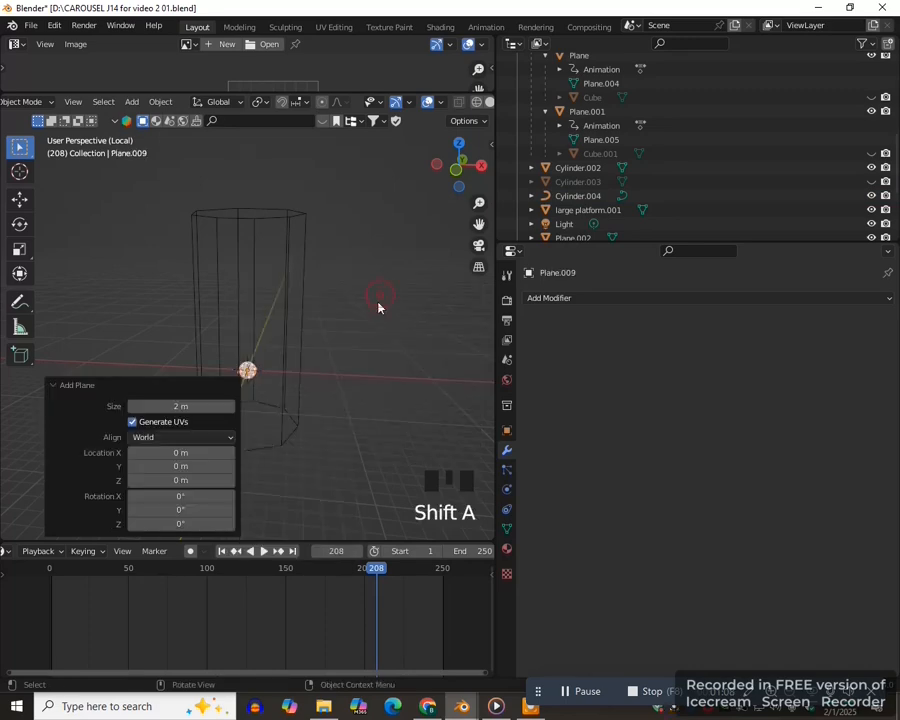
middle_click_drag(381, 297, 367, 415)
- Add Array and Curve modifiers to the plane, using Cylinder.004 as the curve object and an array count of 114
left_click(623, 298)
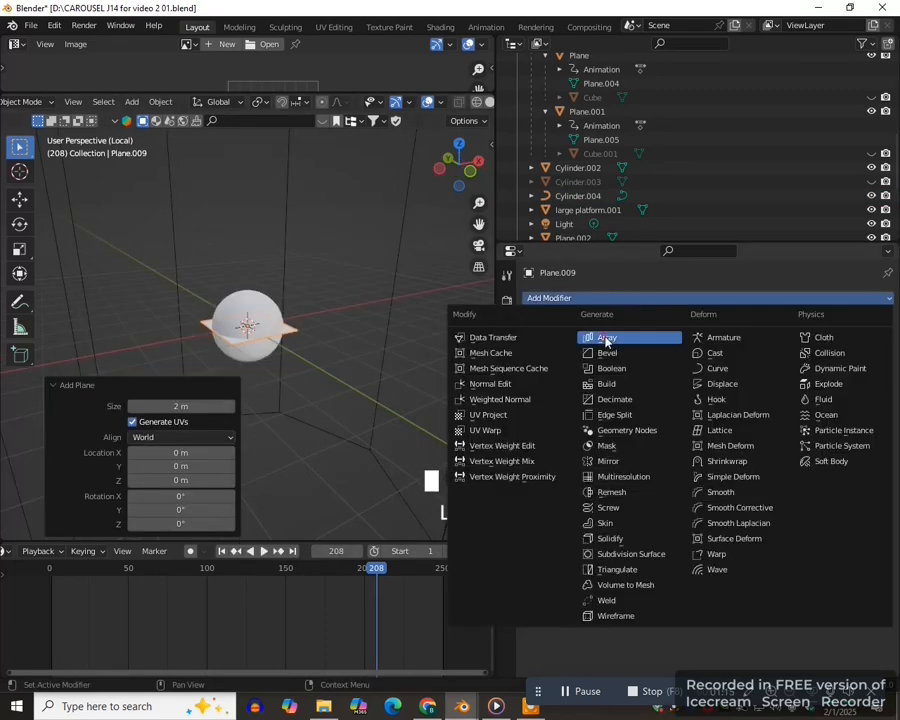
left_click(605, 338)
left_click(646, 299)
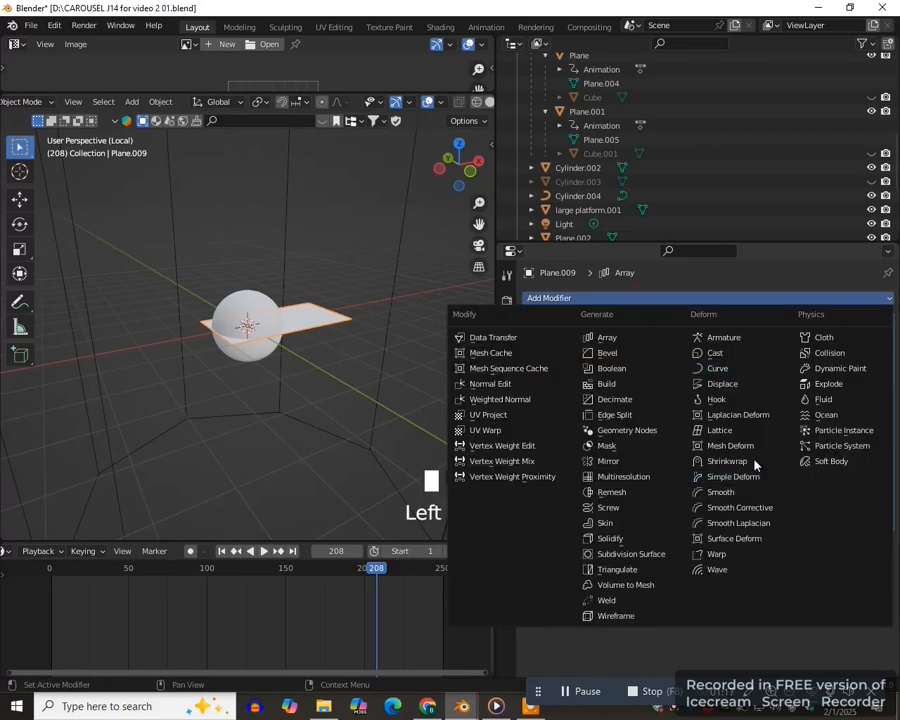
left_click(724, 374)
left_click(868, 563)
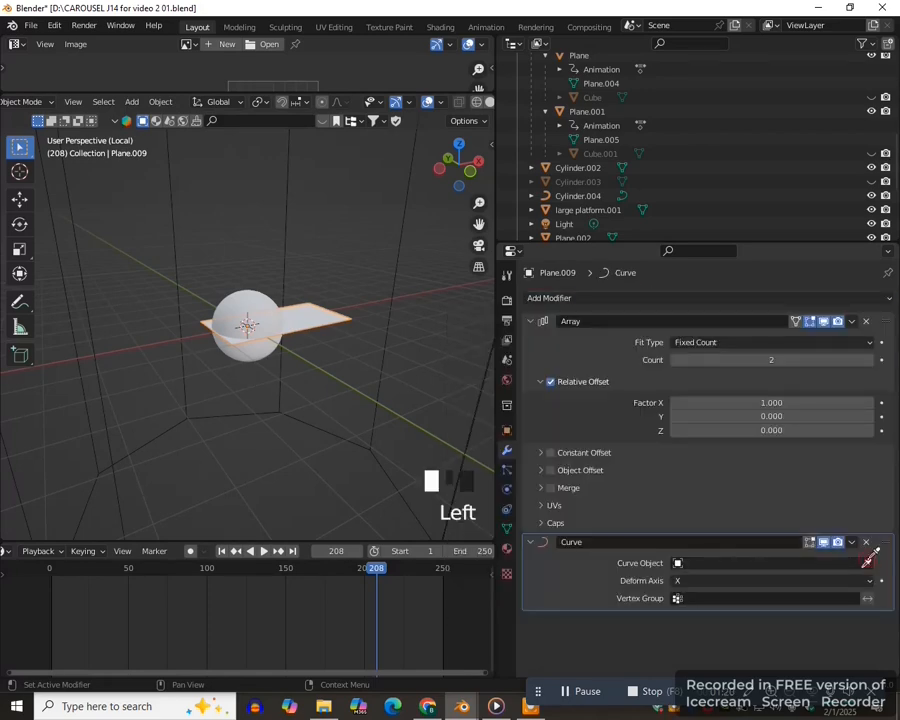
left_click(378, 402)
scroll(348, 385, "down", 7)
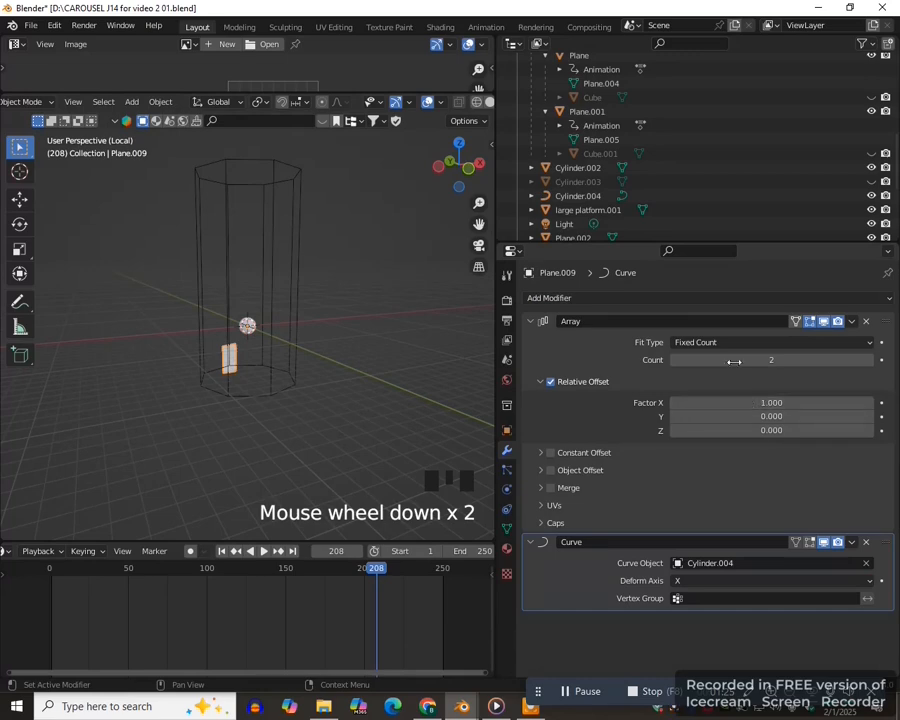
left_click_drag(770, 359, 891, 359)
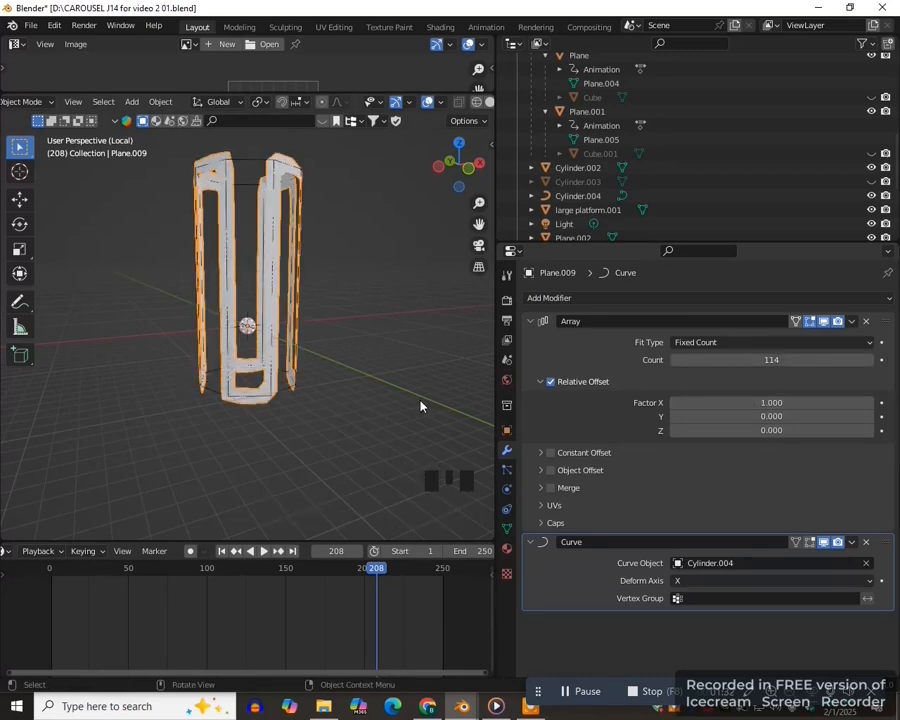
- Parent the UV sphere to the arrayed plane using the Object parent type
scroll(420, 402, "up", 3)
middle_click_drag(420, 402, 422, 406)
left_click(249, 327)
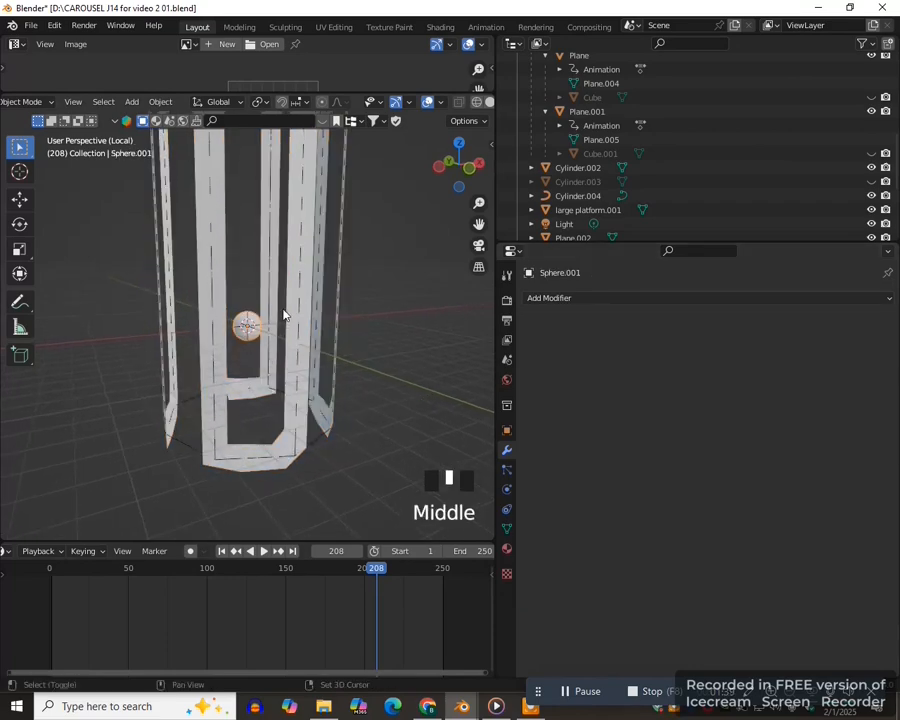
left_click(292, 311, "shift")
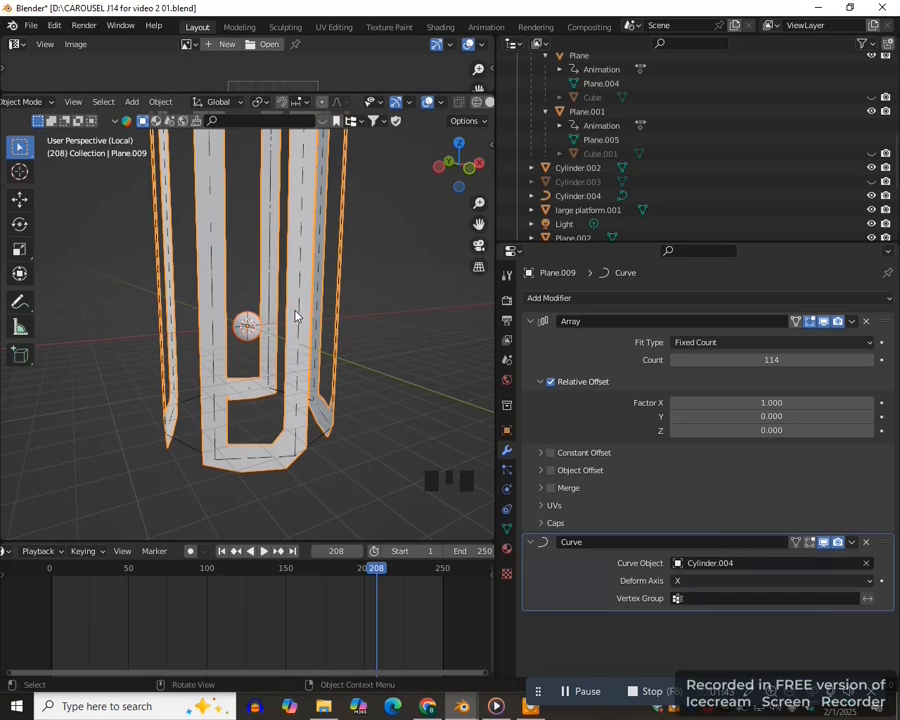
key("ctrl+p")
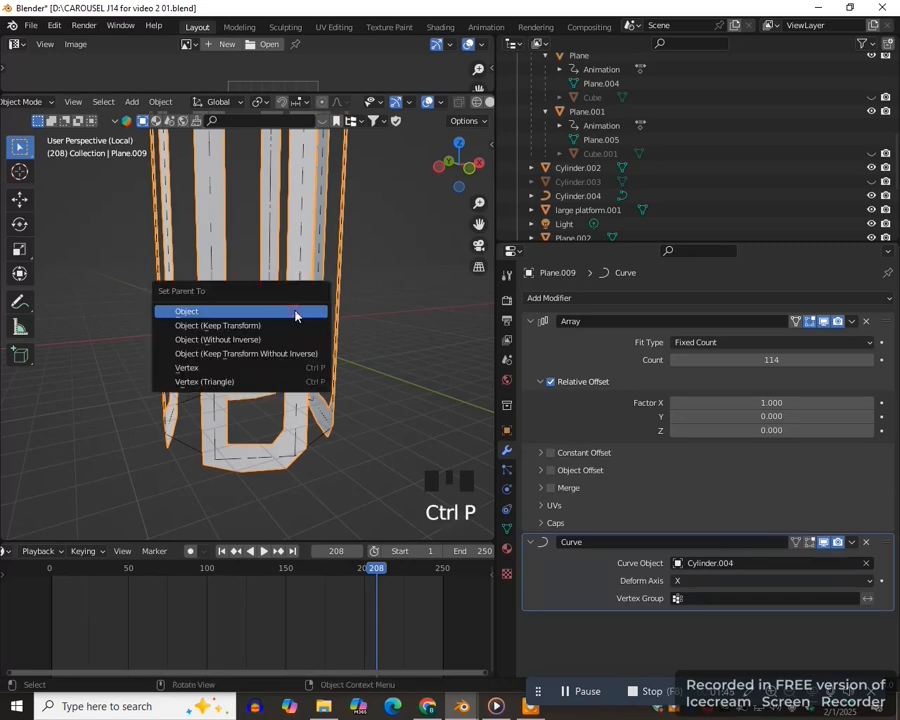
left_click(295, 313)
left_click(290, 375)
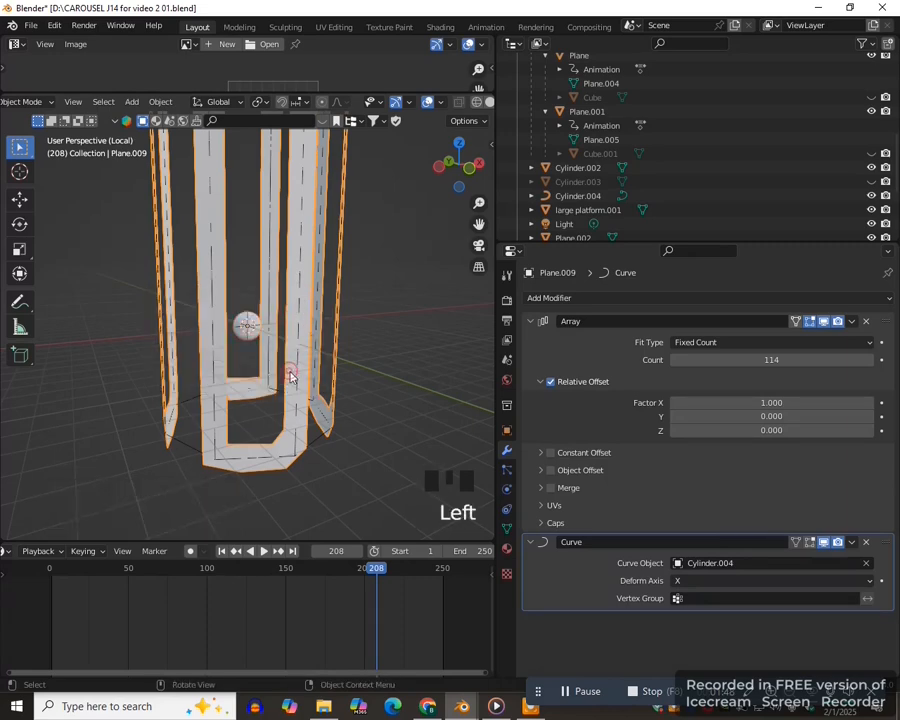
- Instance the sphere on the plane's faces and hide the instancer in both the viewport and renders
left_click(507, 431)
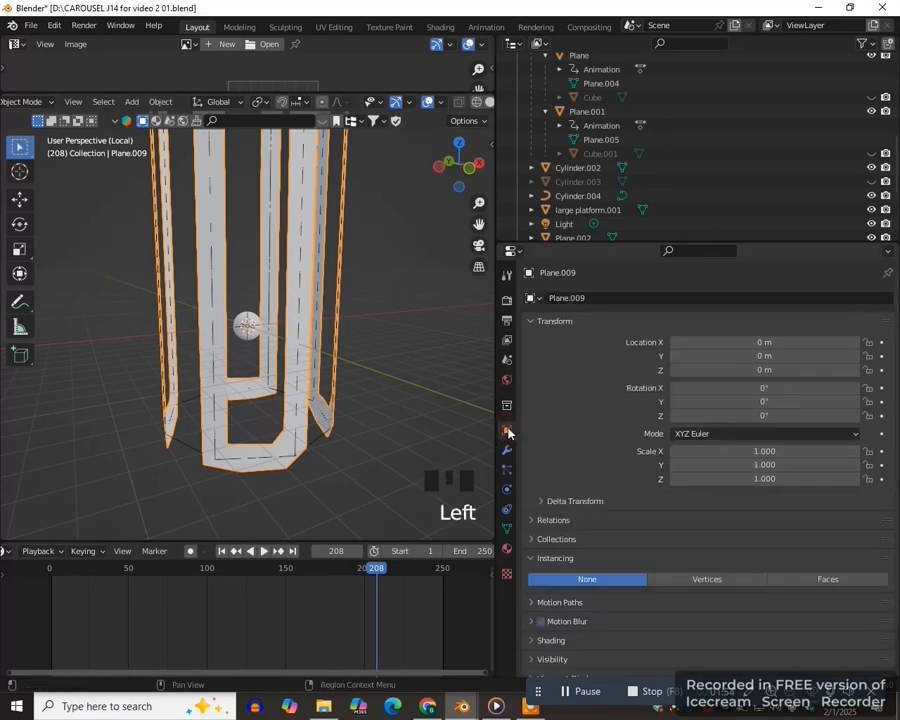
left_click(531, 558)
left_click(531, 558)
scroll(549, 567, "down", 2)
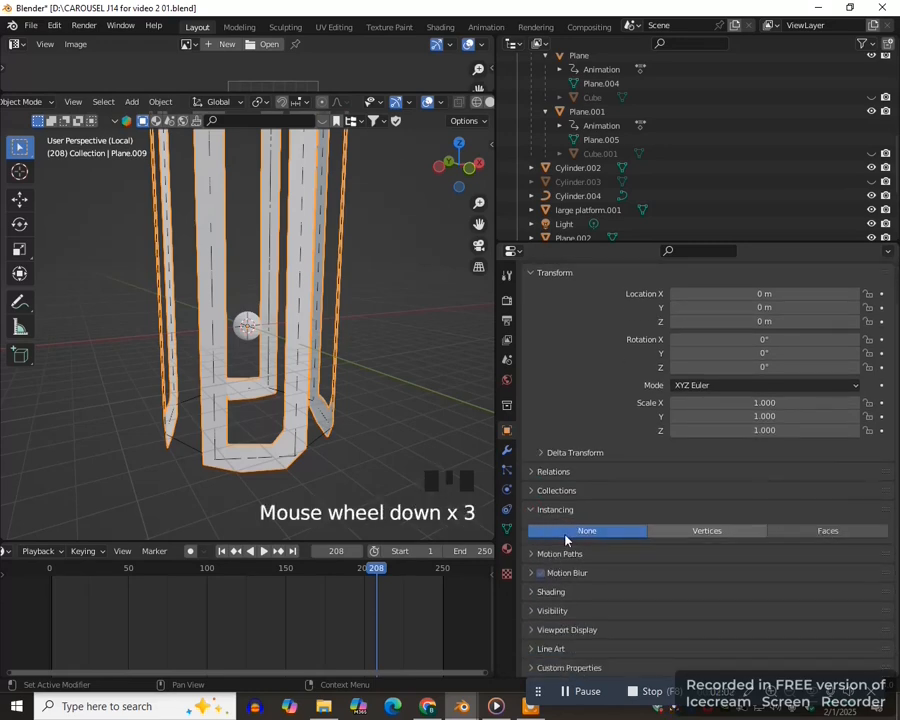
left_click(828, 531)
scroll(676, 570, "down", 3)
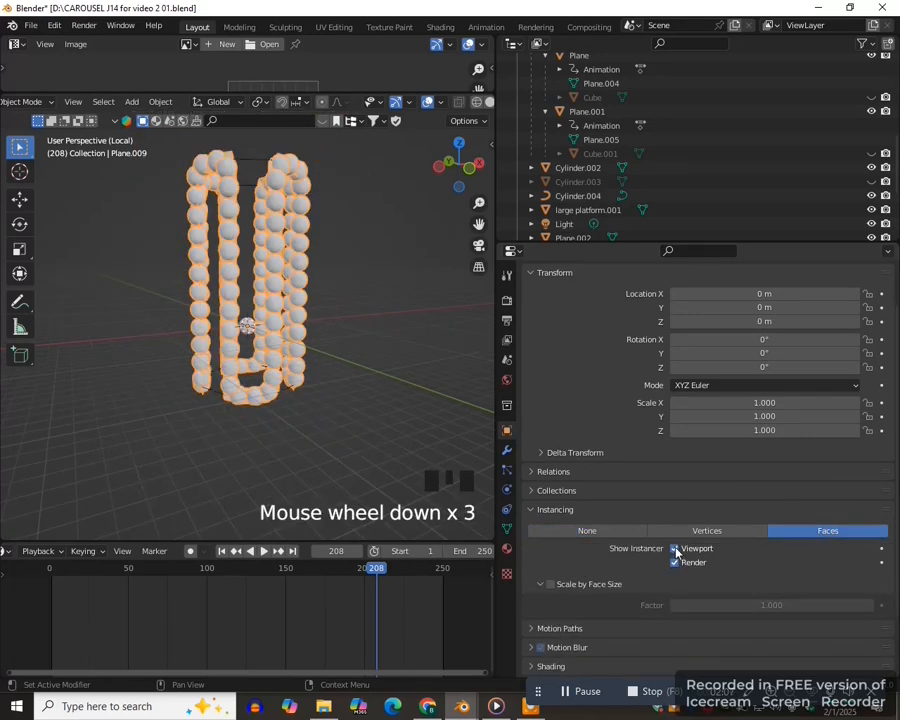
left_click(675, 549)
left_click(675, 563)
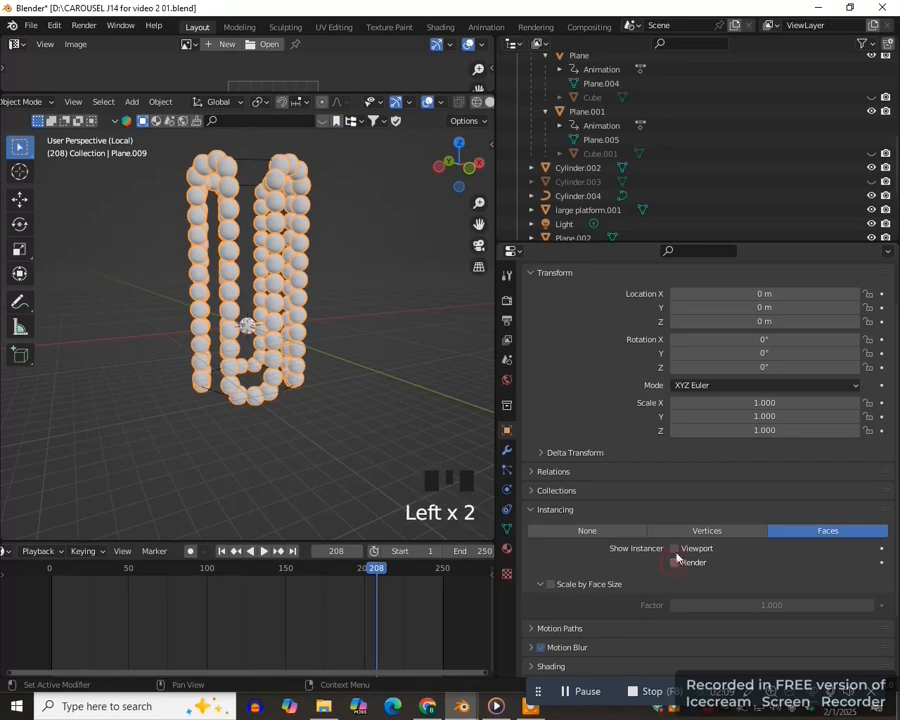
- Scale the instancing plane down to 0.287 and raise its array count to 396
middle_click_drag(355, 432, 359, 407)
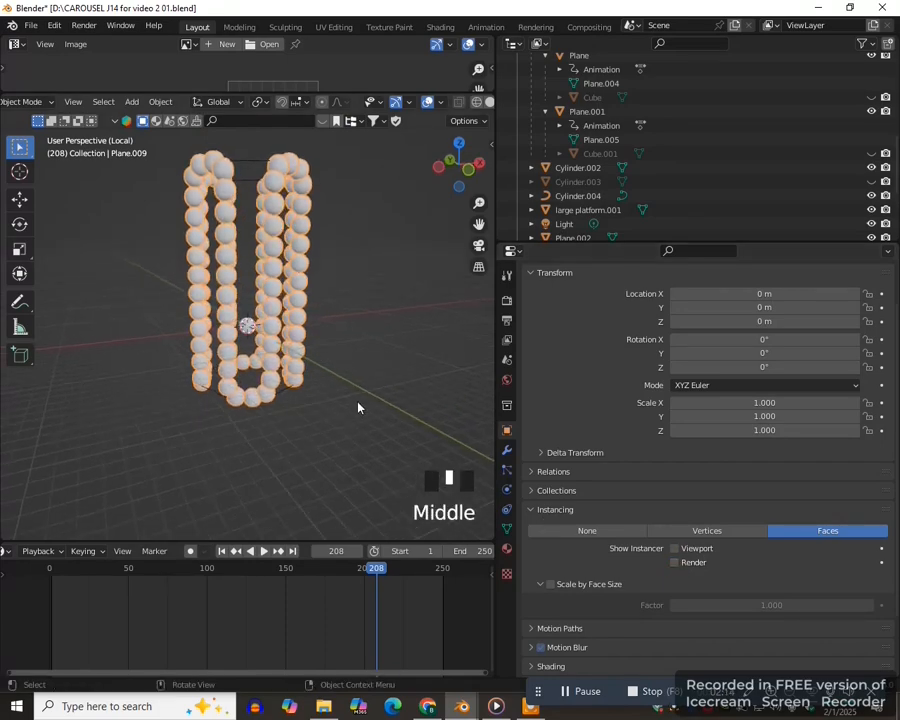
scroll(360, 406, "up", 4)
key("s")
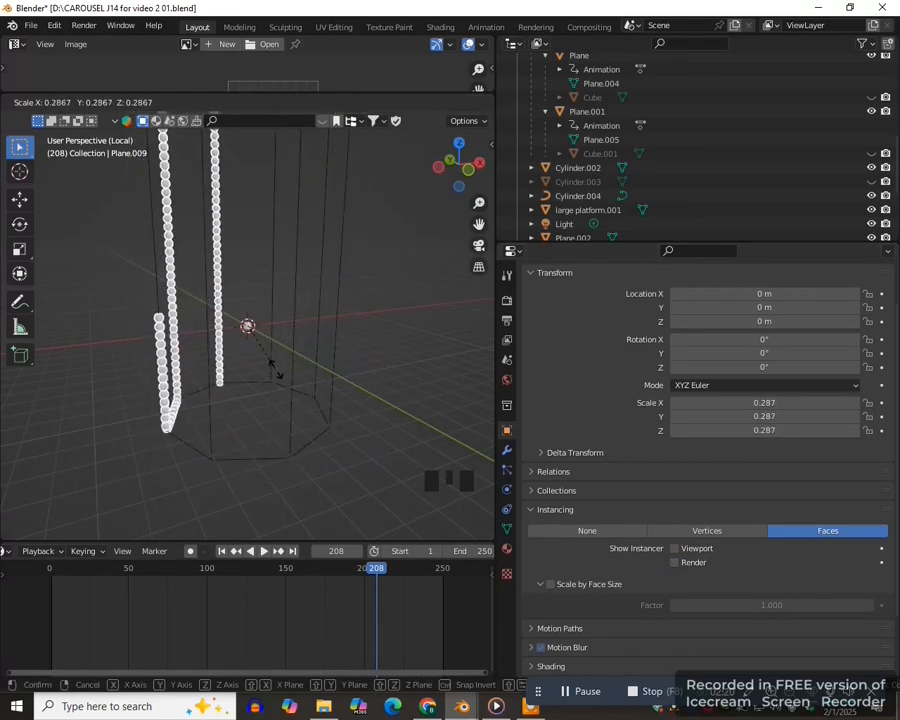
left_click(277, 368)
scroll(313, 405, "down", 3)
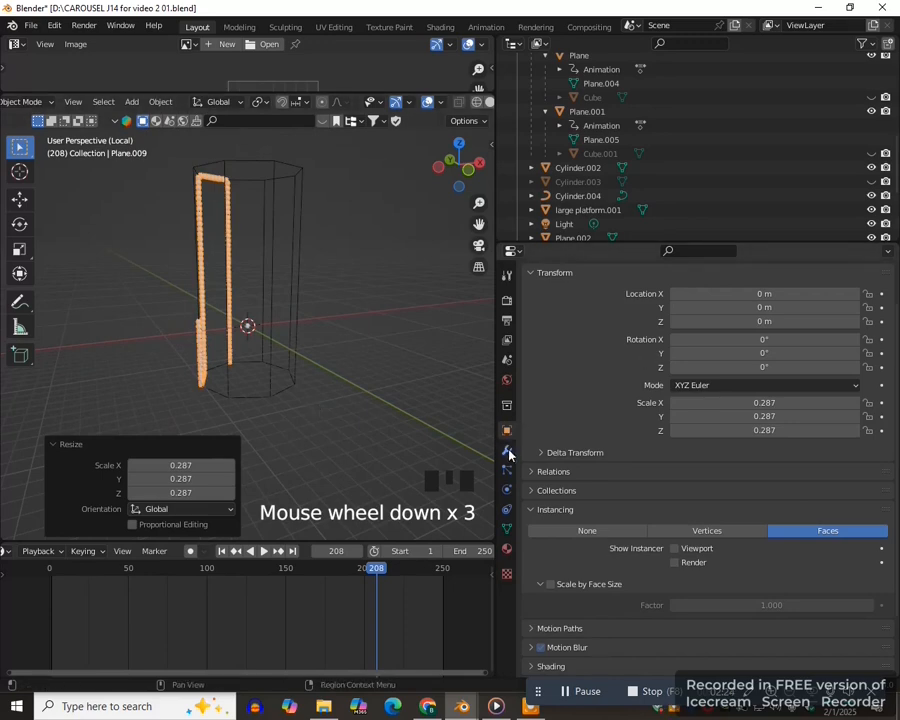
left_click(508, 451)
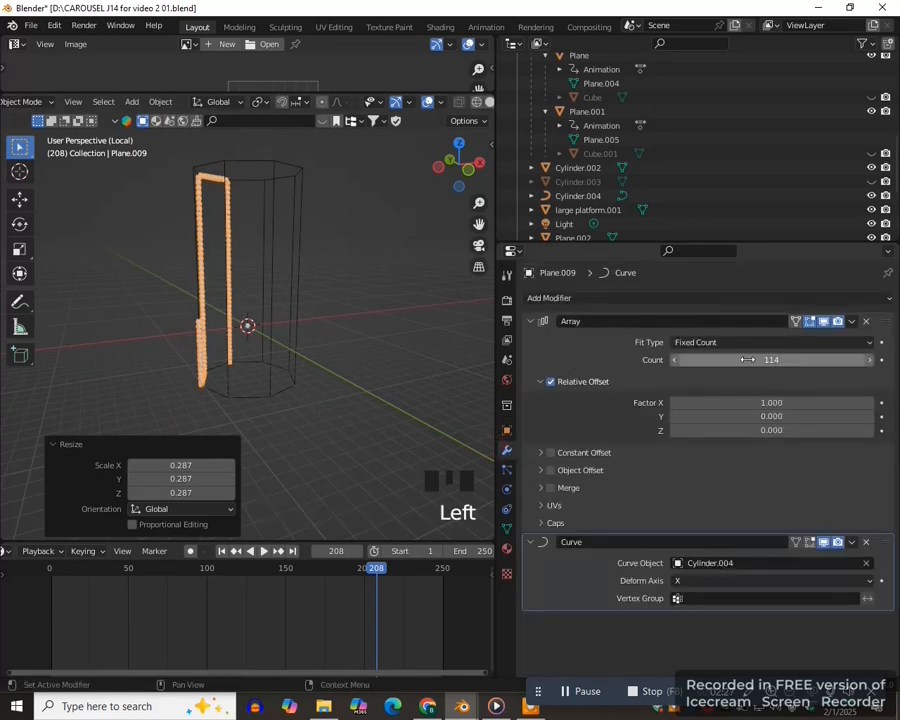
left_click_drag(772, 360, 872, 360)
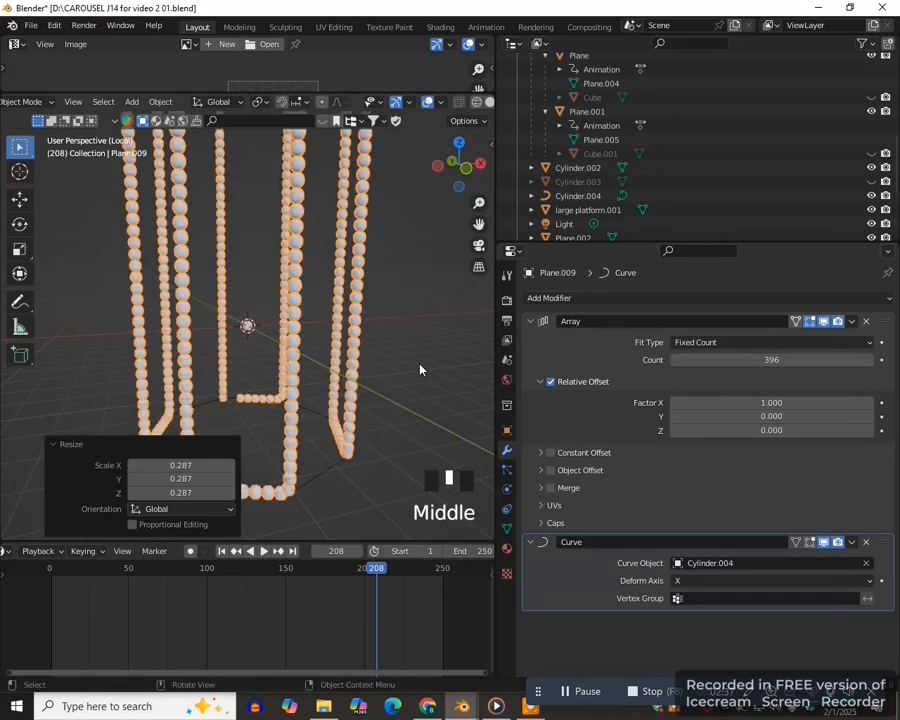
- Scale the instancing plane down further by a factor of 0.695 and set its array count to 561
key("s")
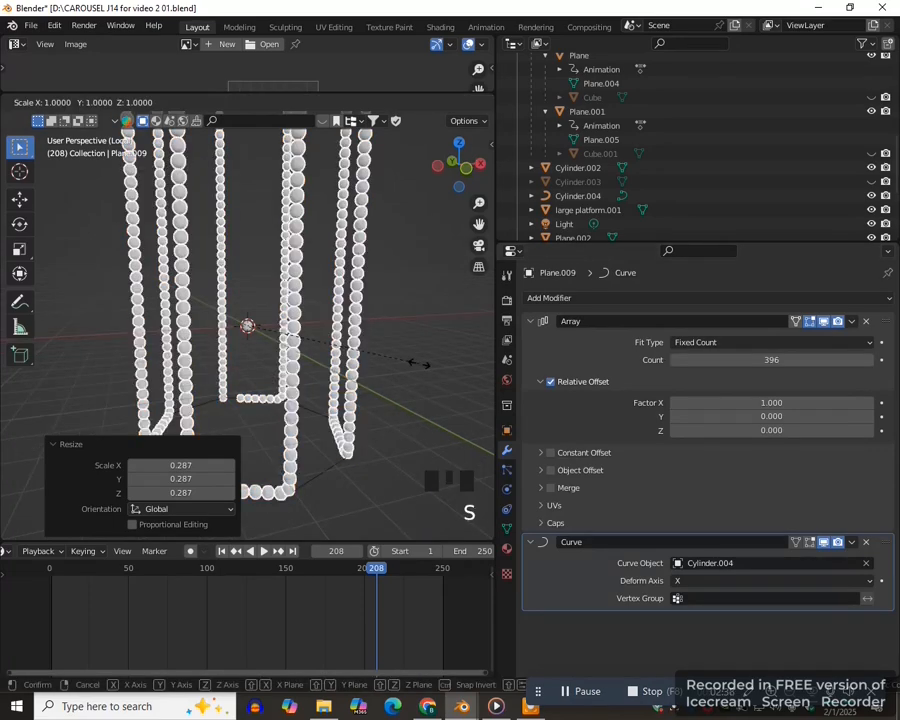
left_click(361, 371)
left_click_drag(720, 360, 802, 360)
scroll(350, 408, "up", 2)
mouse_move(355, 408)
middle_mouse_down()
mouse_move(321, 411)
mouse_move(345, 411)
middle_mouse_up()
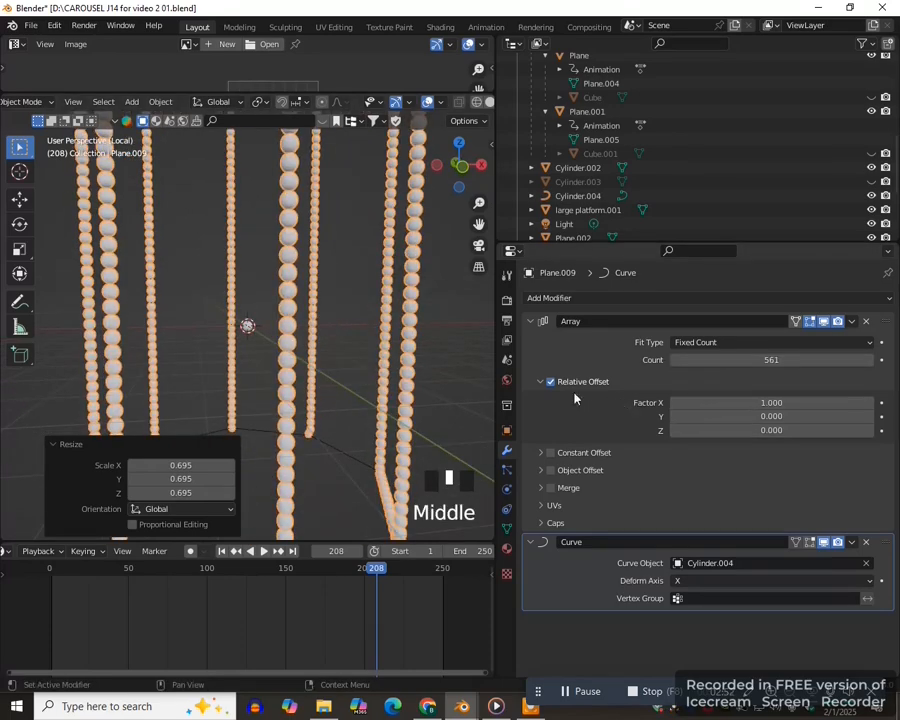
- Space the spheres with a relative X offset factor of 1.2 and reduce the array count to 467
scroll(700, 400, "up", 3)
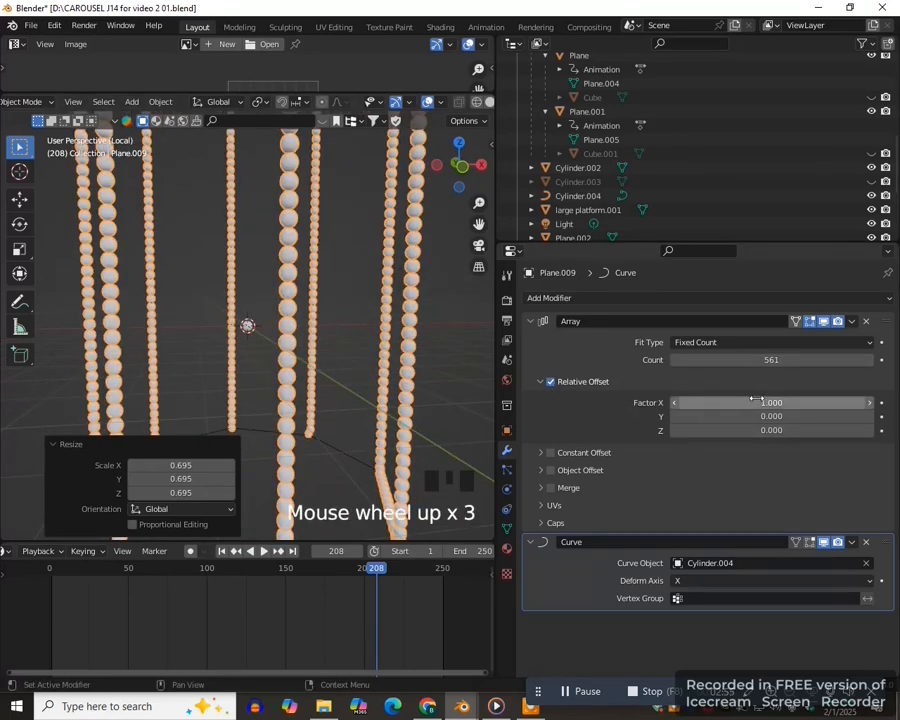
left_click(869, 403)
left_click(869, 403)
middle_click_drag(422, 412, 311, 392)
scroll(311, 392, "down", 2)
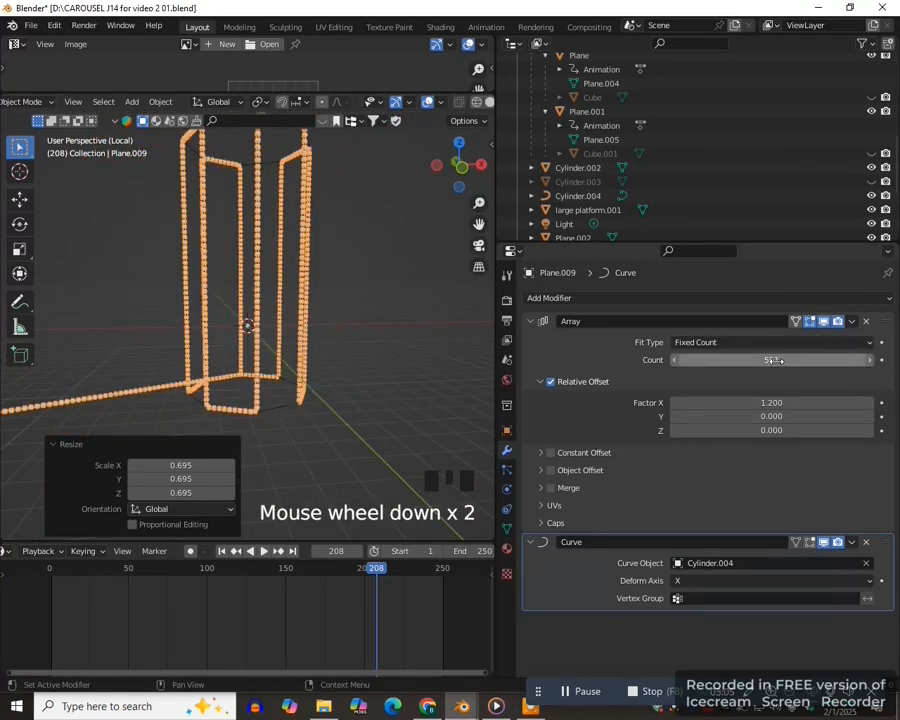
left_click(820, 358)
left_click_drag(820, 358, 794, 358)
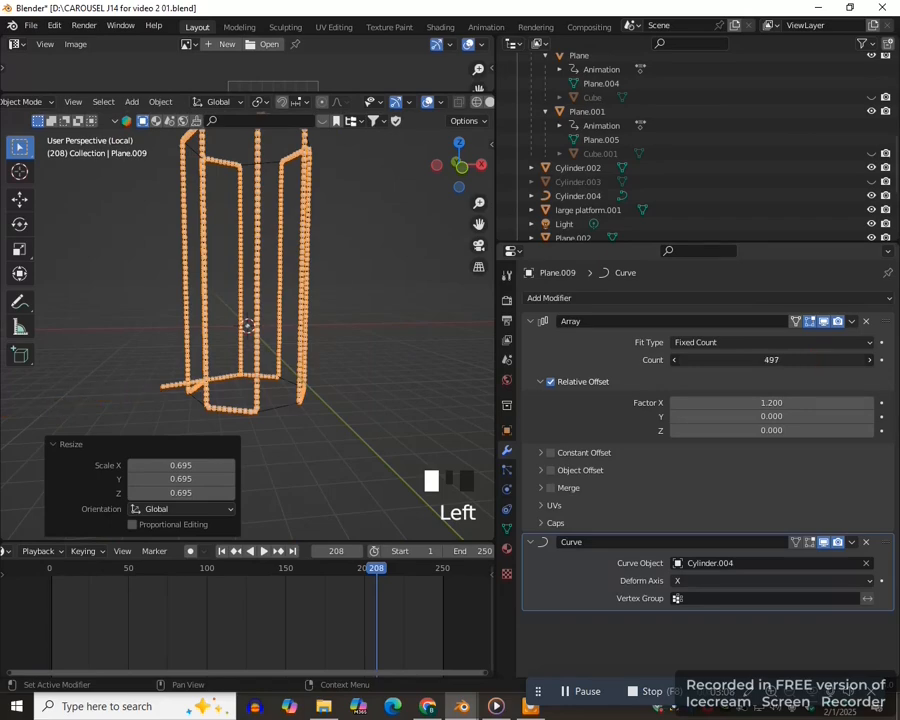
- Leave local view and unhide the central column, Cylinder.003
scroll(299, 430, "down", 1)
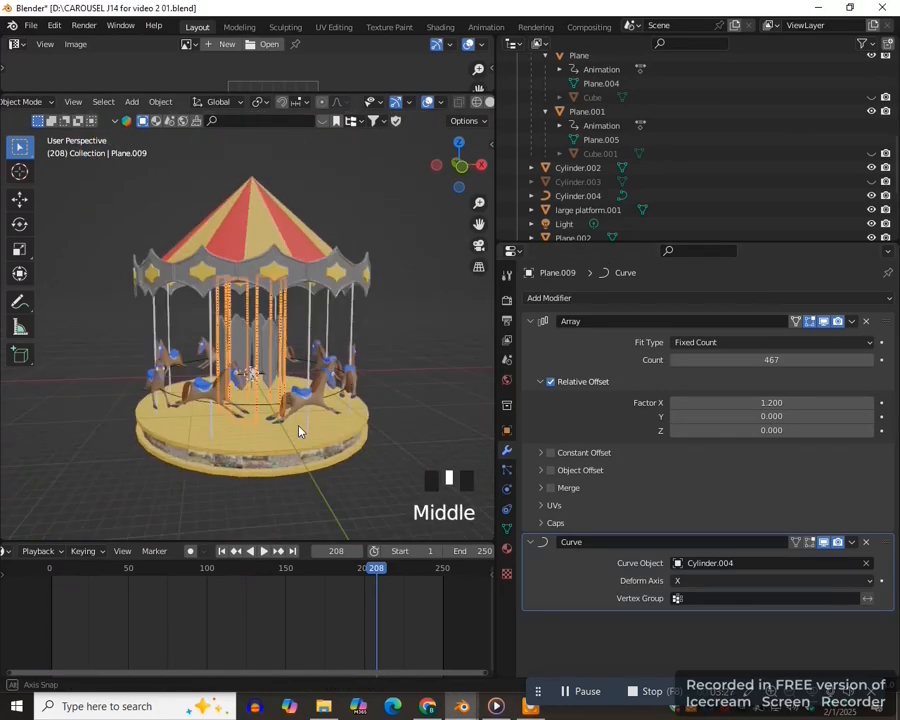
middle_click_drag(299, 430, 275, 430)
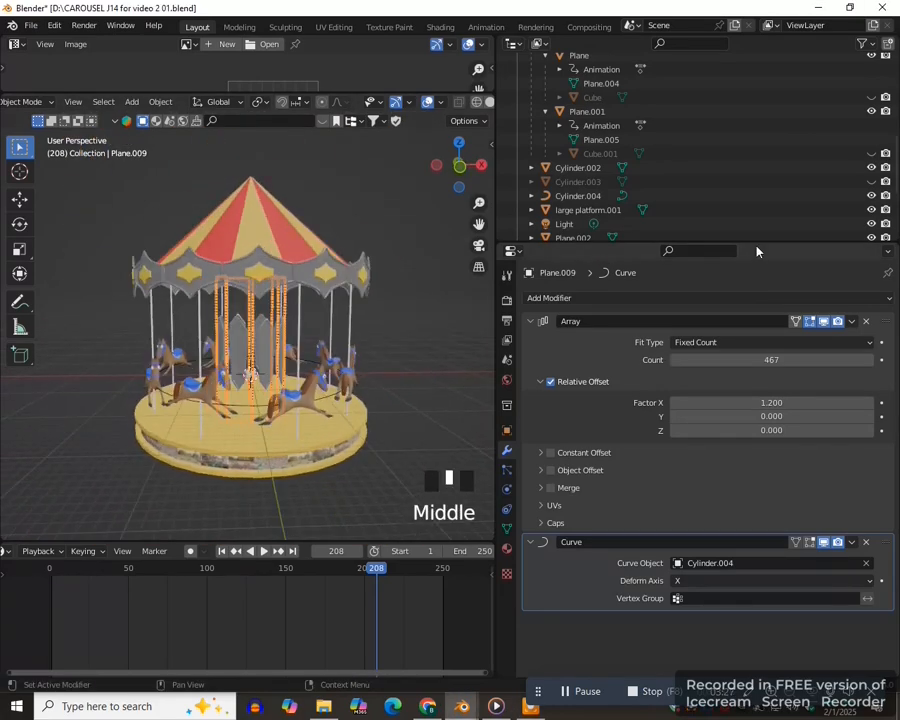
left_click(870, 181)
scroll(315, 420, "up", 4)
scroll(357, 365, "down", 2)
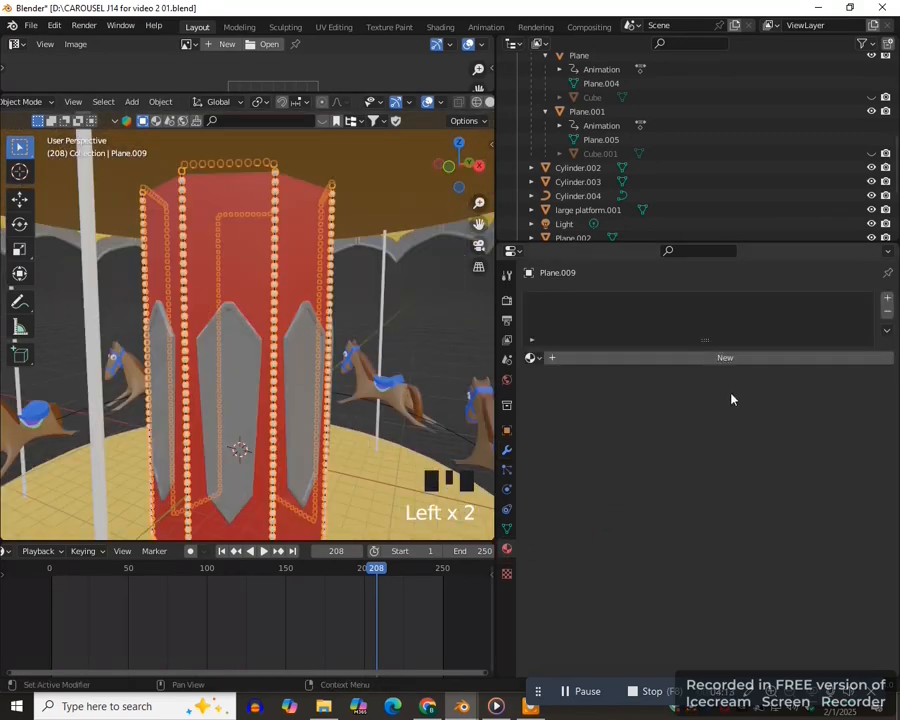
- Add a new material to the instancing plane and give it a tinted emission color with a brightness value of 0.439
left_click(712, 357)
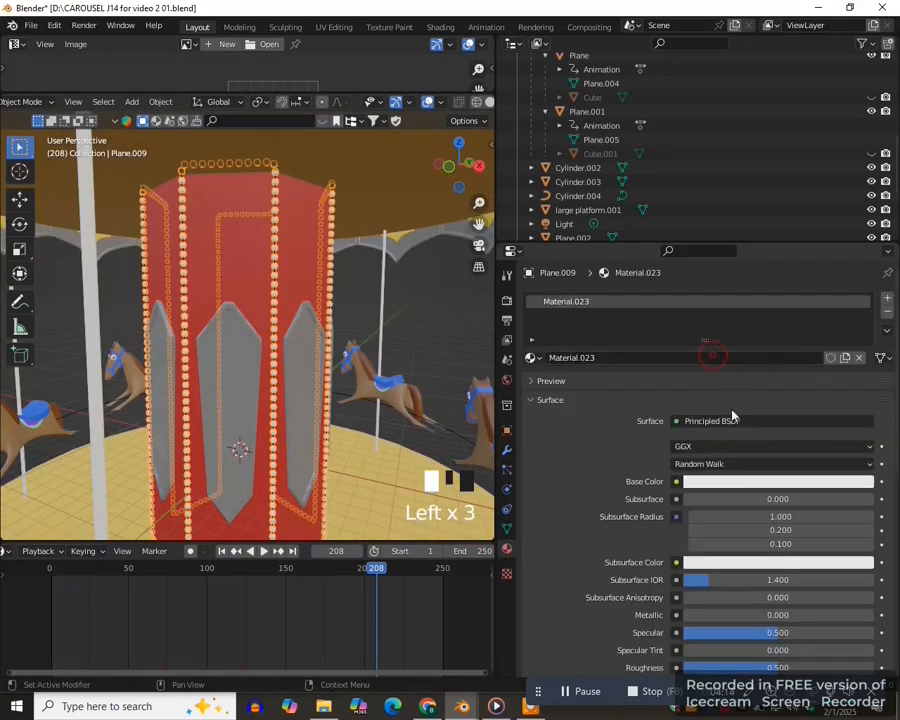
scroll(731, 535, "down", 7)
scroll(731, 535, "down", 6)
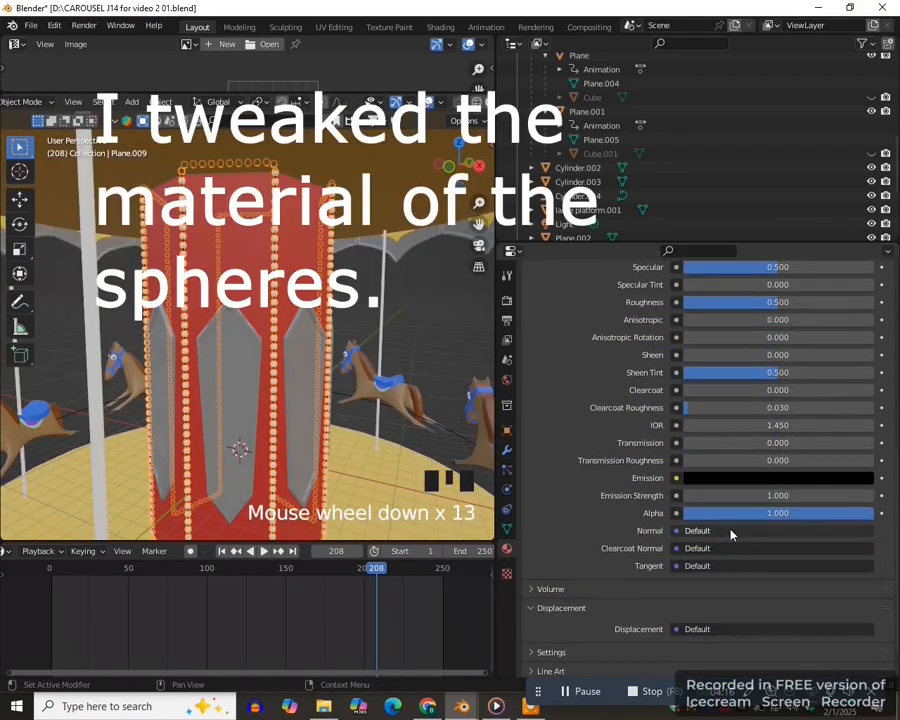
scroll(731, 535, "down", 2)
scroll(731, 535, "up", 1)
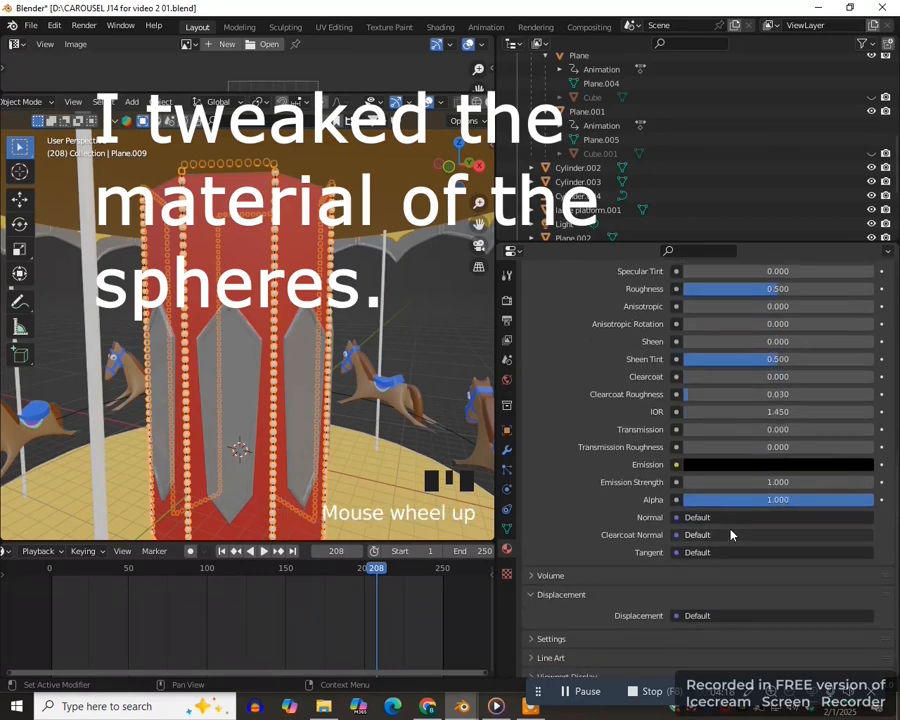
left_click(783, 465)
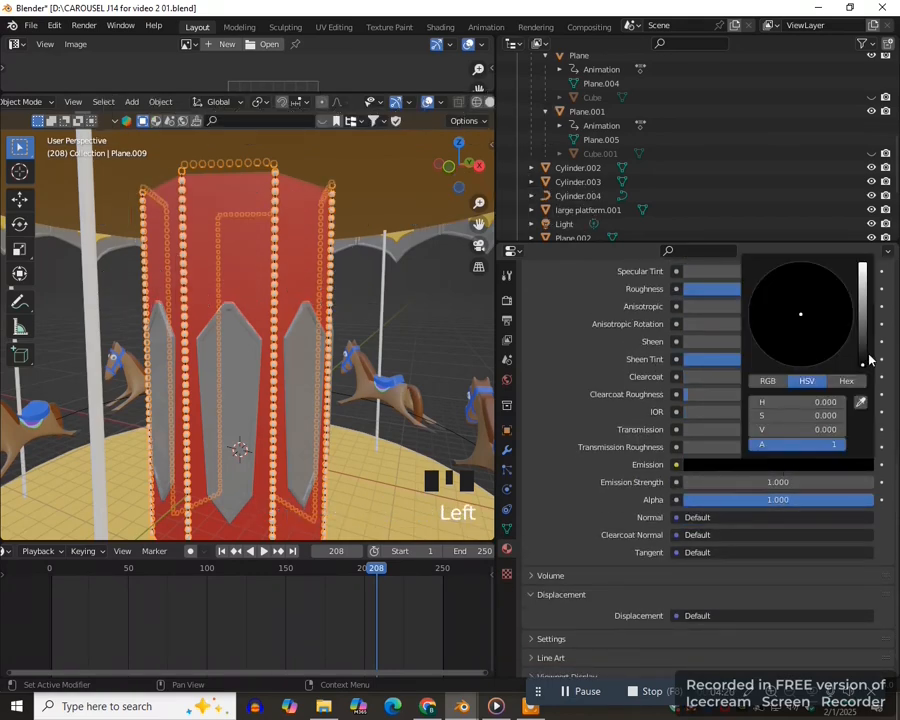
left_click_drag(865, 368, 862, 296)
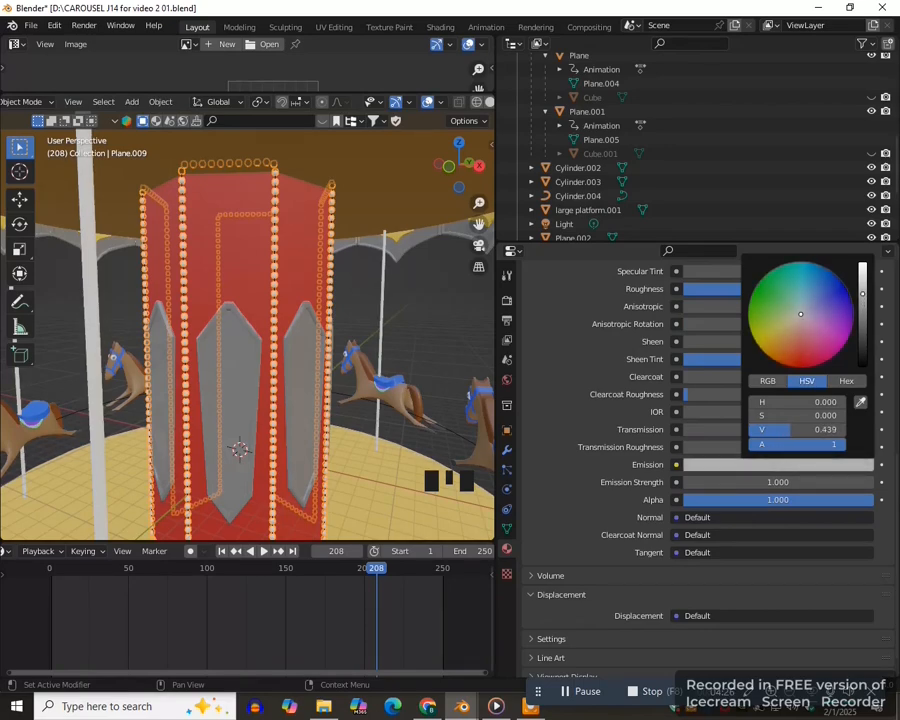
left_click_drag(800, 314, 768, 326)
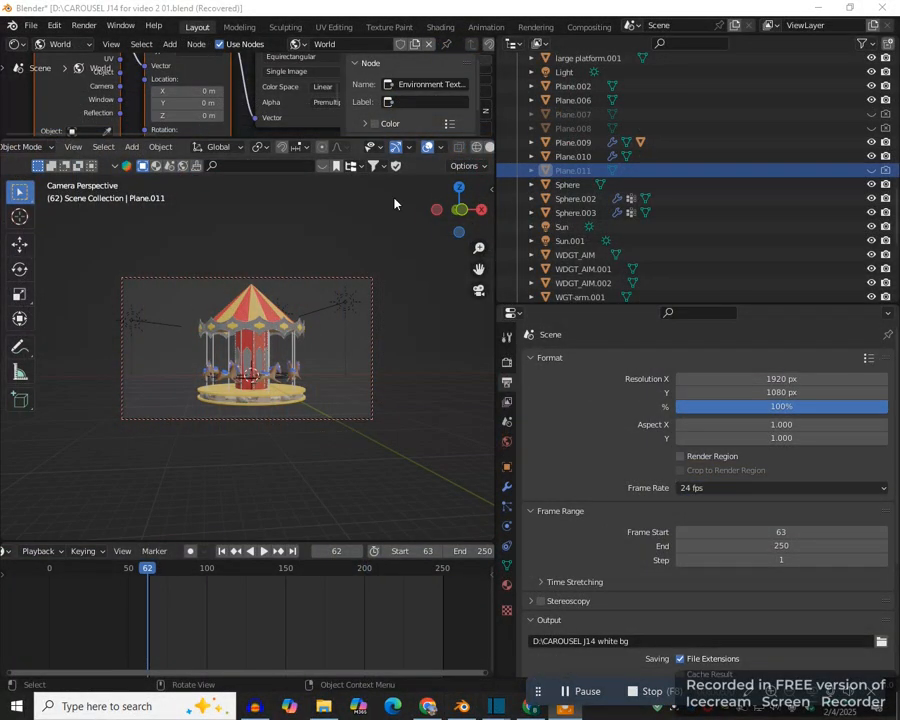
- Render the current frame of the carousel as a still image and view the whole render
left_click(84, 25)
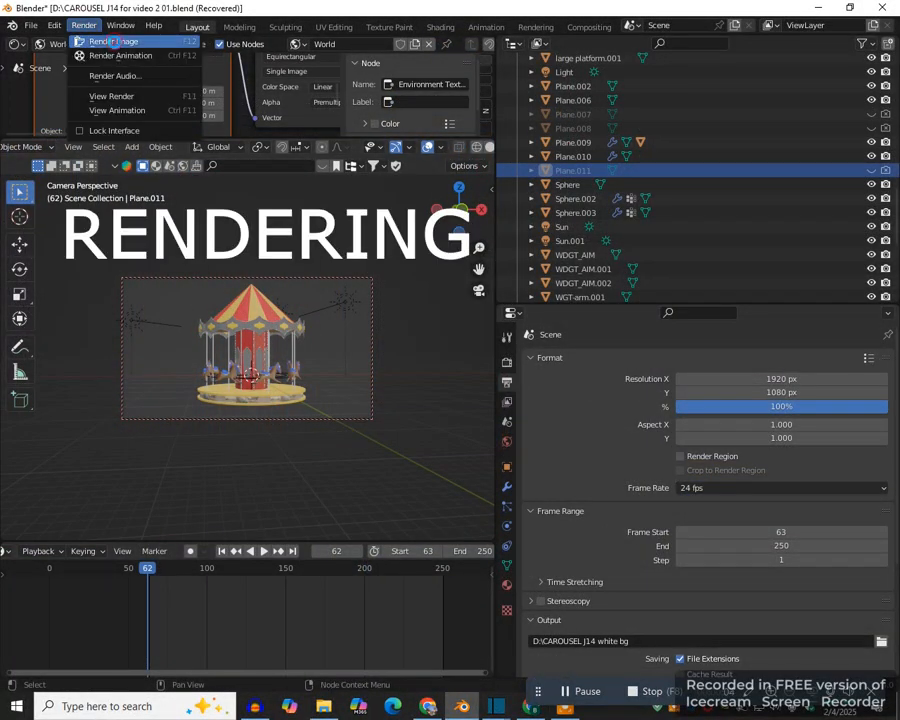
left_click(115, 42)
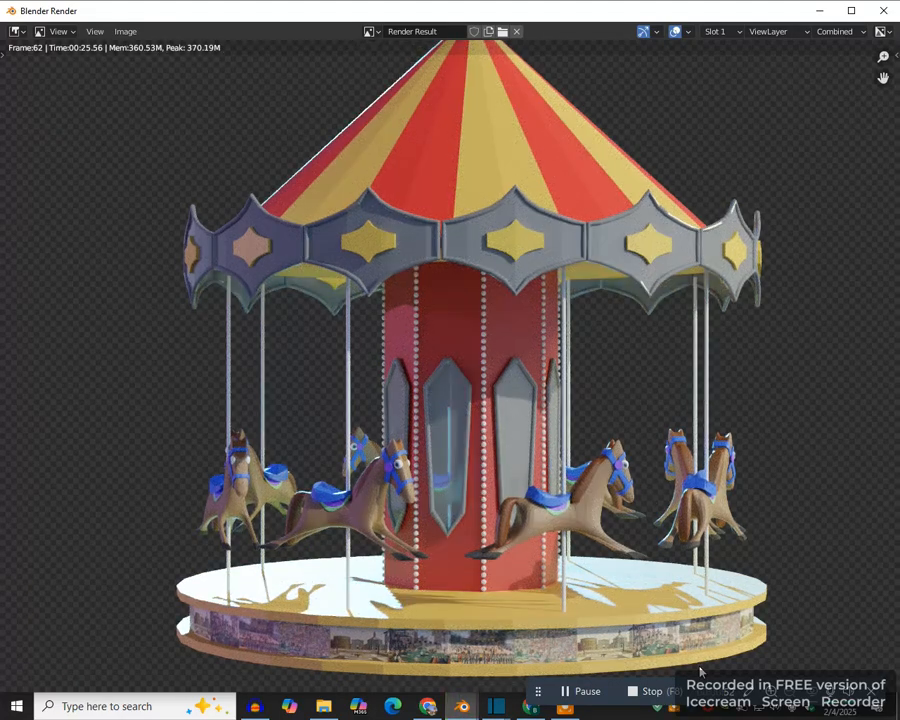
scroll(658, 650, "down", 2)
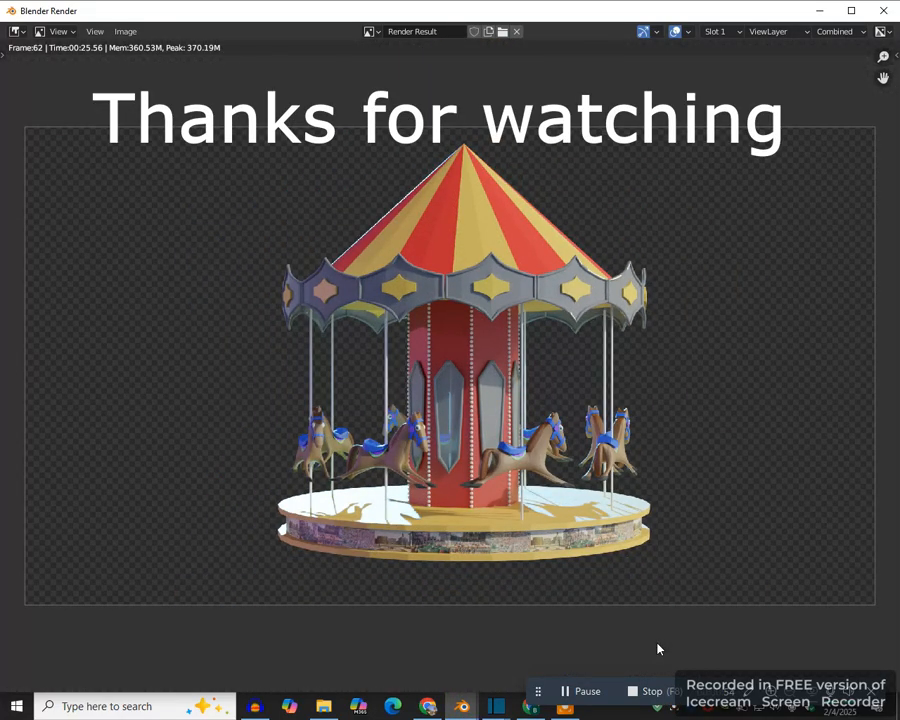